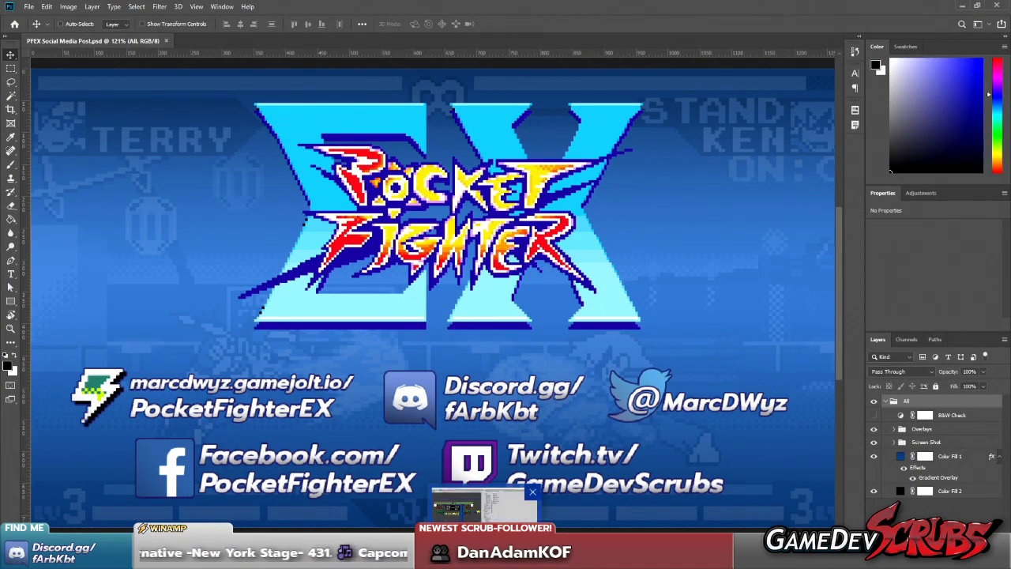
- Switch to the Unity editor, show the Game view and start play mode for the Fight scene
{"action": "left_click", "coordinate": [487, 557]}
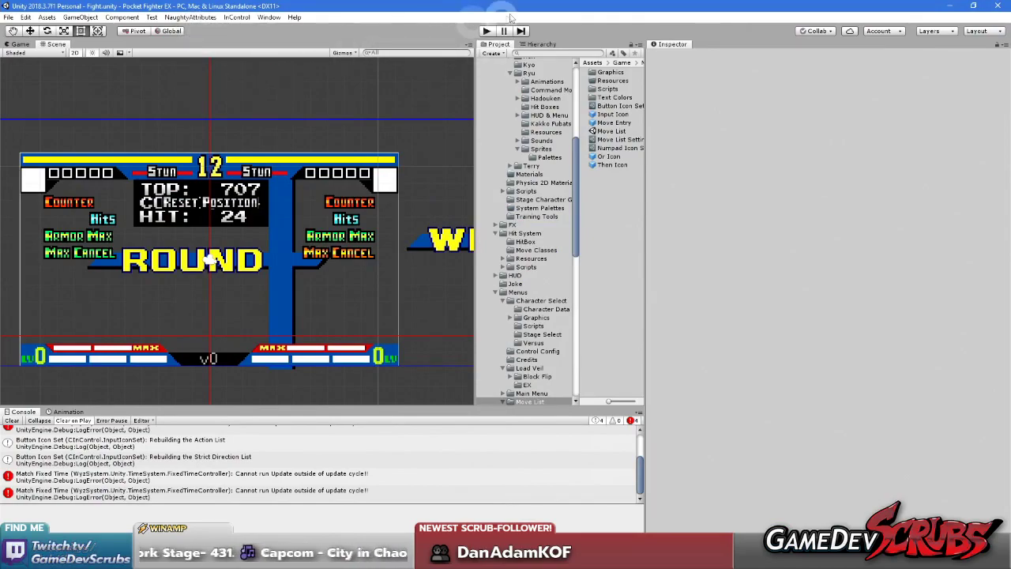
{"action": "left_click", "coordinate": [17, 44]}
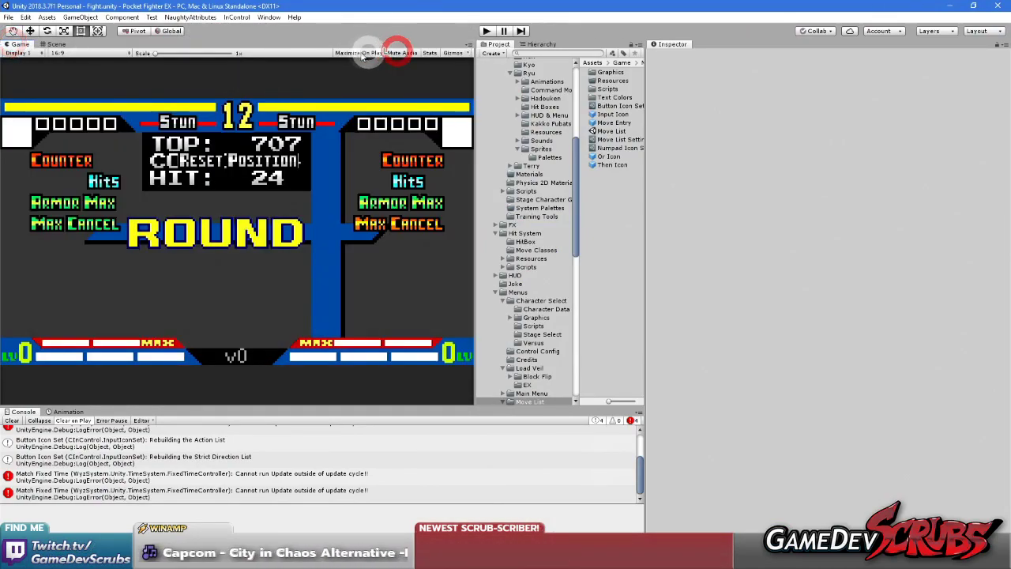
{"action": "left_click", "coordinate": [487, 31]}
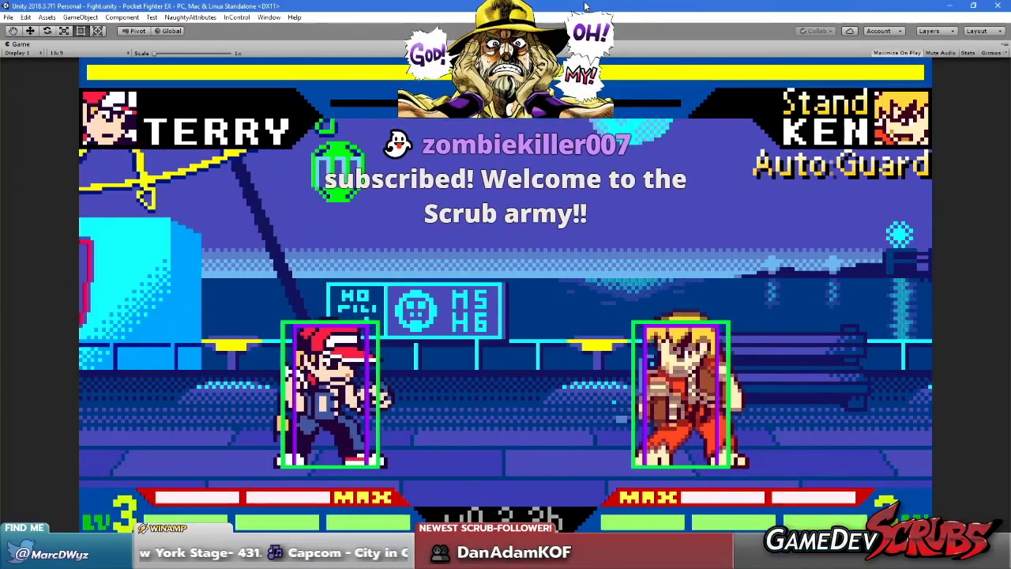
{"action": "key", "text": "j"}
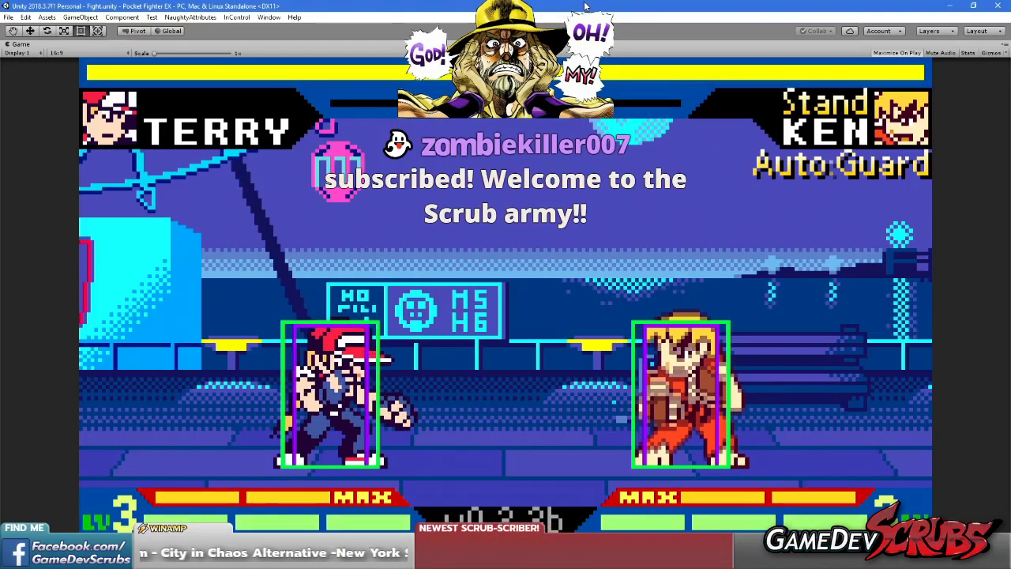
{"action": "key", "text": "j"}
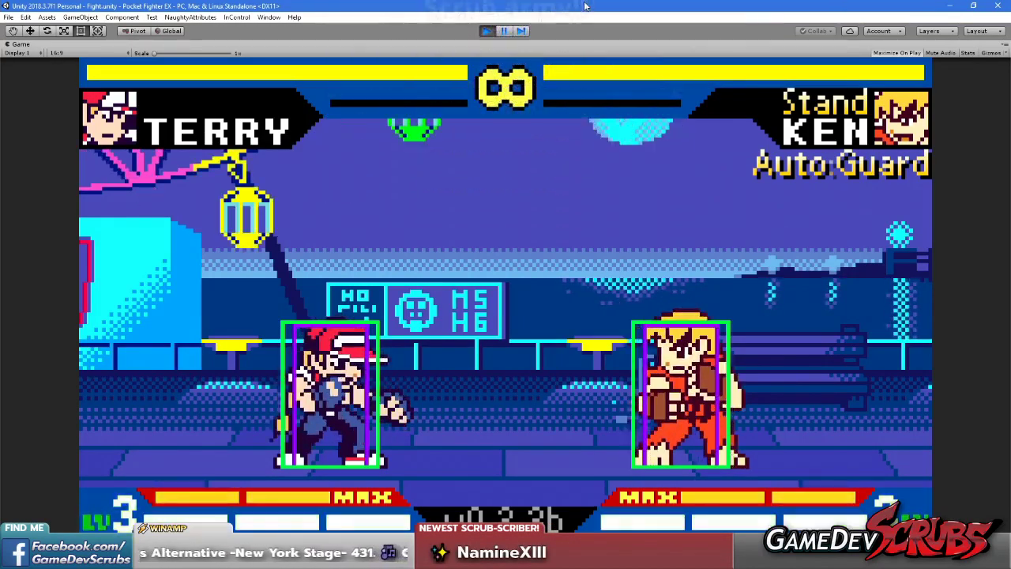
{"action": "key", "text": "j"}
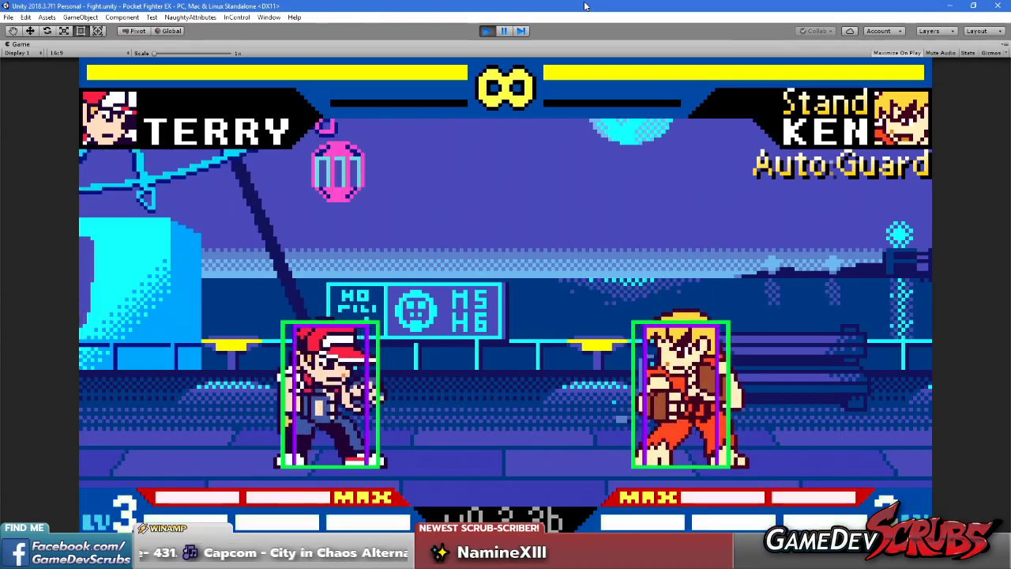
{"action": "key", "text": "j"}
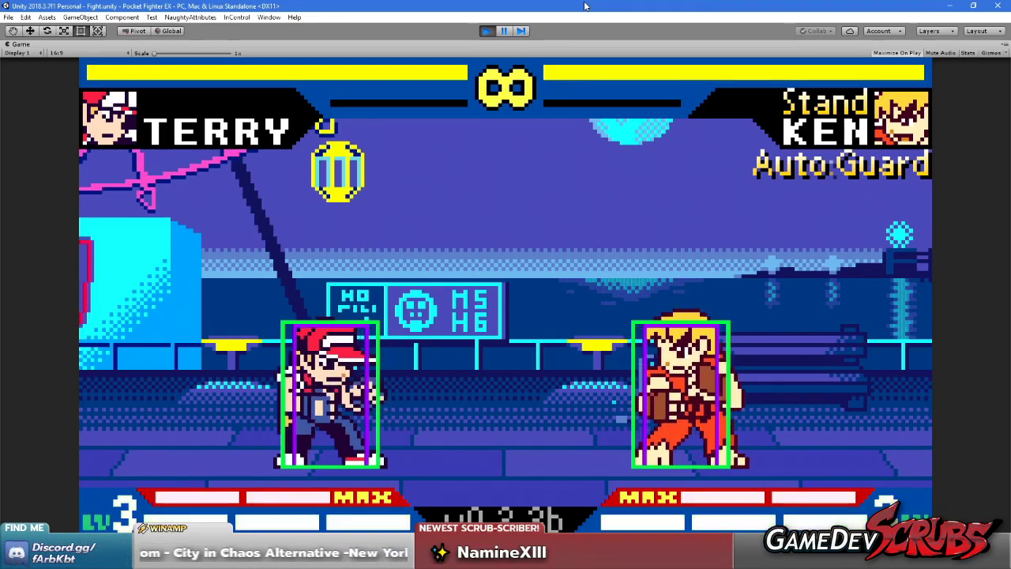
- Pause the training fight with Terry and return to the game's main menu
{"action": "key", "text": "Return"}
{"action": "key", "text": "s"}
{"action": "key", "text": "s"}
{"action": "key", "text": "s"}
{"action": "key", "text": "s"}
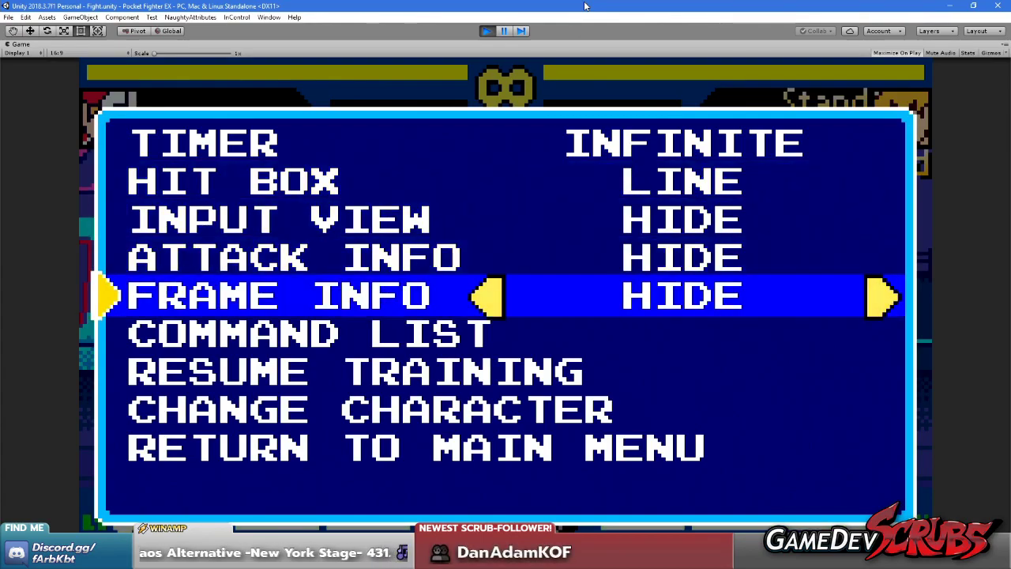
{"action": "key", "text": "s"}
{"action": "key", "text": "s"}
{"action": "key", "text": "j"}
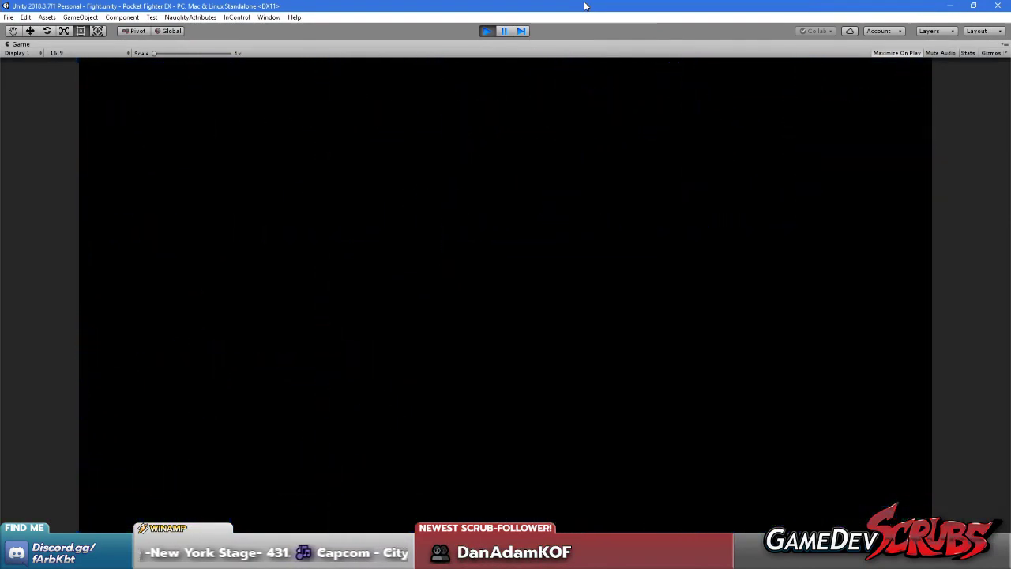
- Enter the game's Options from the main menu and open Sound Options
{"action": "key", "text": "s"}
{"action": "key", "text": "s"}
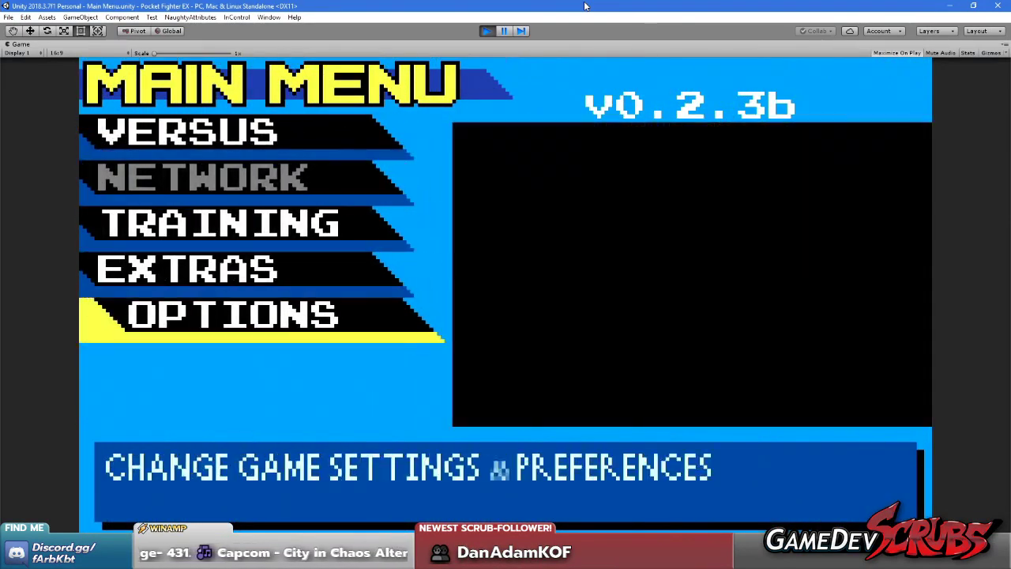
{"action": "key", "text": "j"}
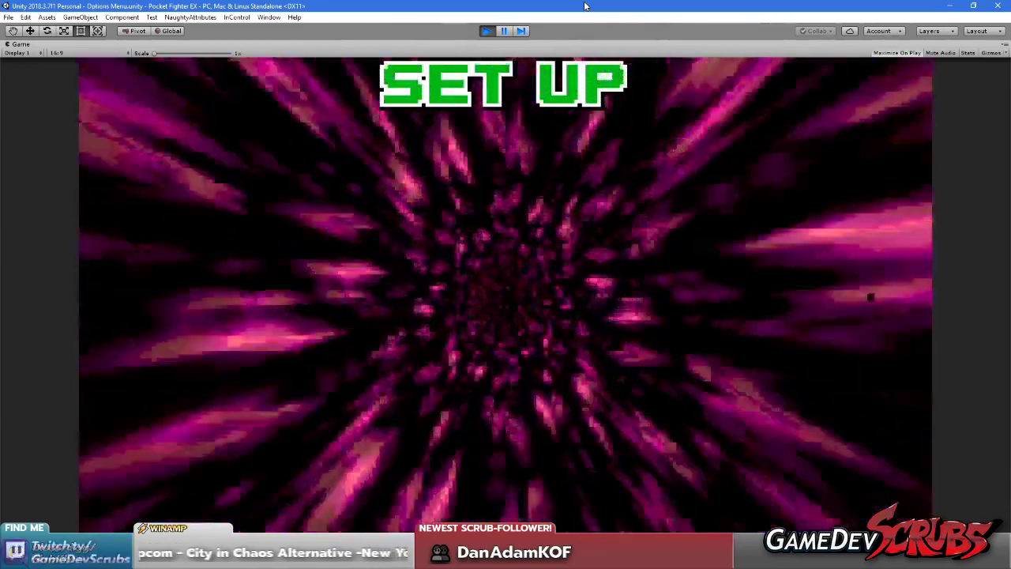
{"action": "key", "text": "s"}
{"action": "key", "text": "s"}
{"action": "key", "text": "s"}
{"action": "key", "text": "s"}
{"action": "key", "text": "s"}
{"action": "key", "text": "j"}
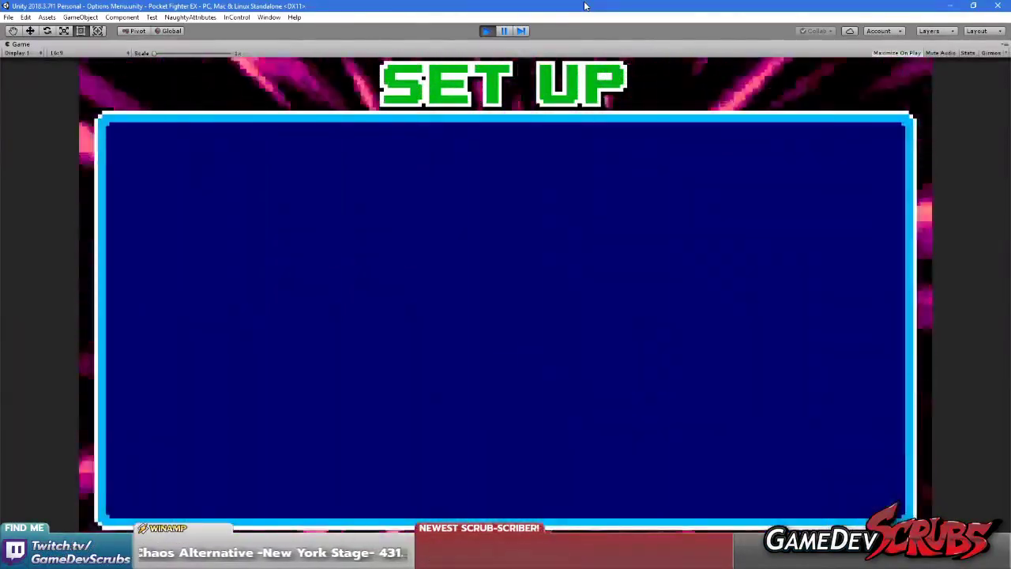
- Lower the game's Music volume all the way to MUTE
{"action": "key", "text": "a"}
{"action": "key", "text": "a"}
{"action": "key", "text": "a"}
{"action": "key", "text": "a"}
{"action": "key", "text": "a"}
{"action": "key", "text": "a"}
{"action": "key", "text": "a"}
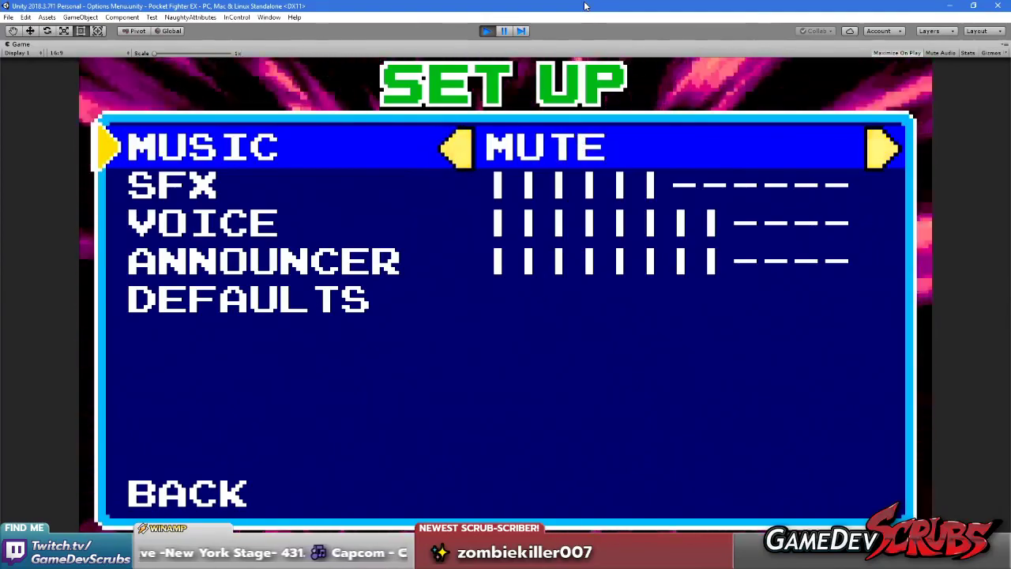
- Leave Sound Options and the Set Up screen to go back to the main menu
{"action": "key", "text": "s"}
{"action": "key", "text": "s"}
{"action": "key", "text": "s"}
{"action": "key", "text": "s"}
{"action": "key", "text": "s"}
{"action": "key", "text": "j"}
{"action": "key", "text": "s"}
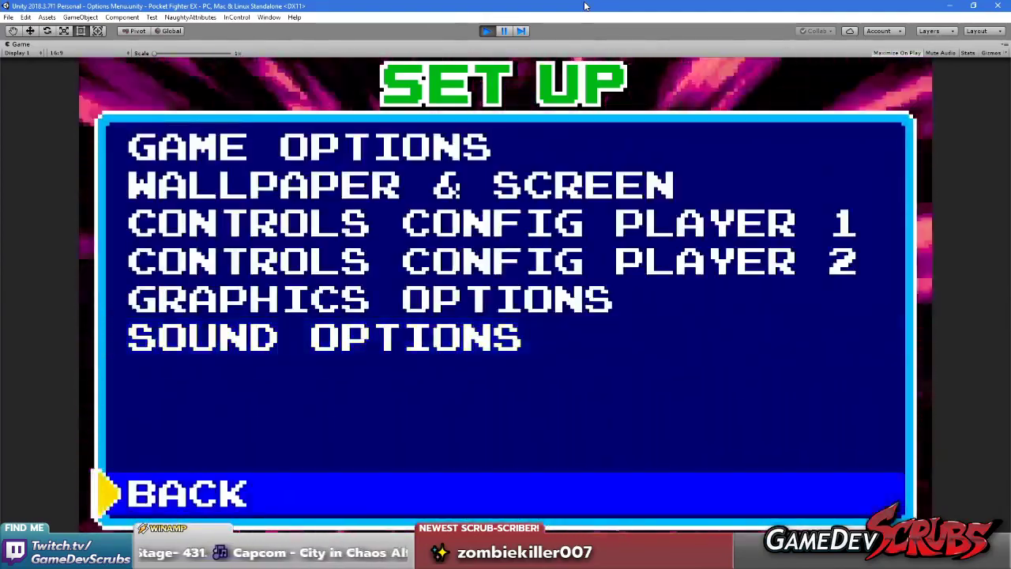
{"action": "key", "text": "j"}
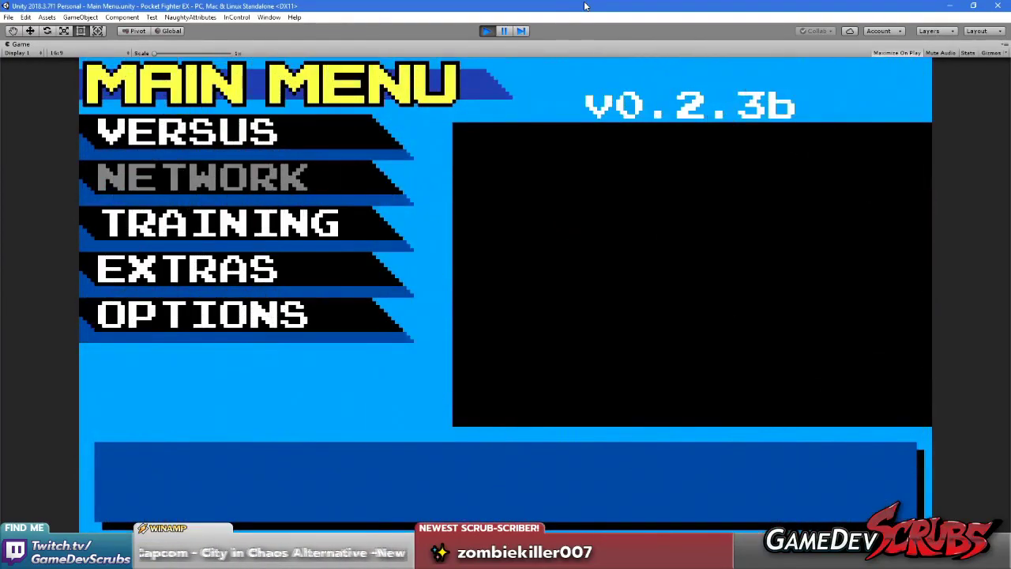
- Enter Training mode and pick Ryu as the player's fighter, with Ken as the opponent
{"action": "key", "text": "s"}
{"action": "key", "text": "j"}
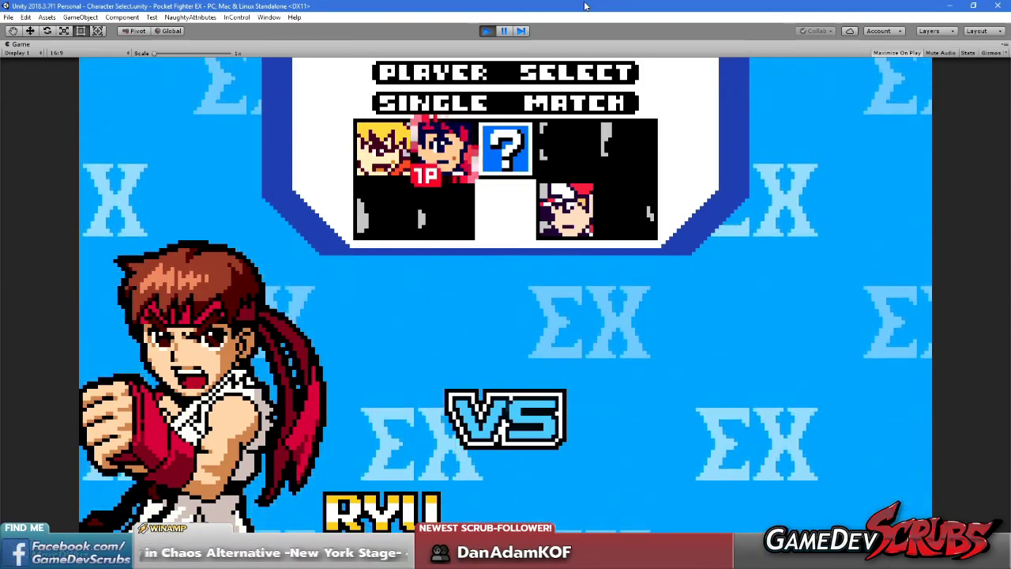
{"action": "key", "text": "Left"}
{"action": "key", "text": "Right"}
{"action": "key", "text": "Return"}
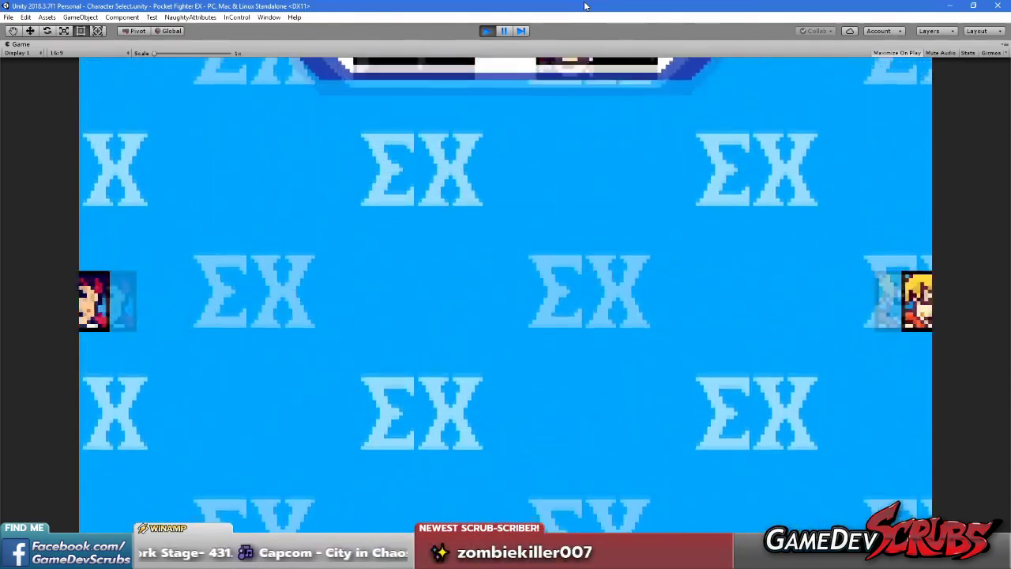
- Choose Suzaku Castle as the stage and start the training fight
{"action": "key", "text": "Right"}
{"action": "key", "text": "Right"}
{"action": "key", "text": "Right"}
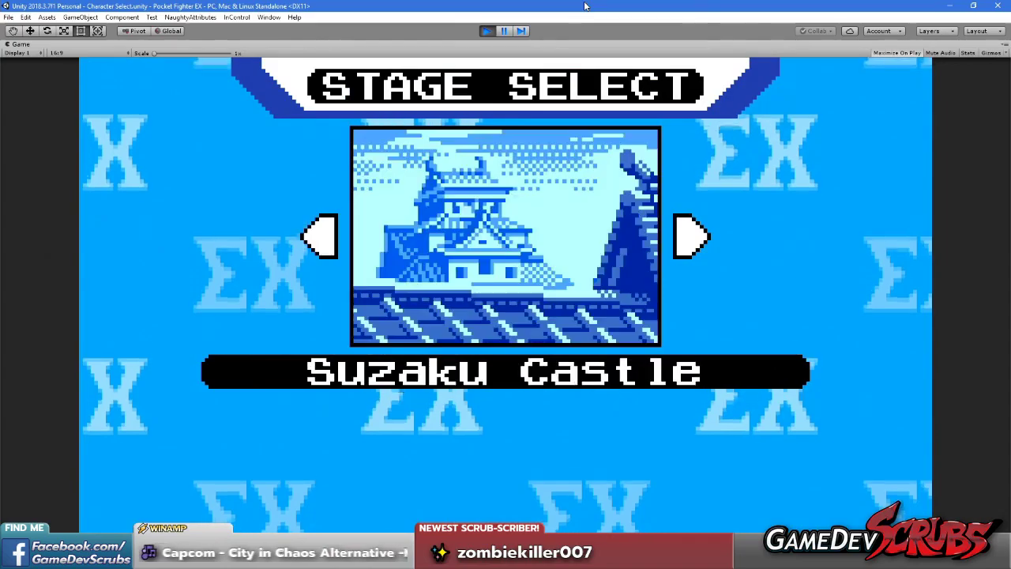
{"action": "key", "text": "Return"}
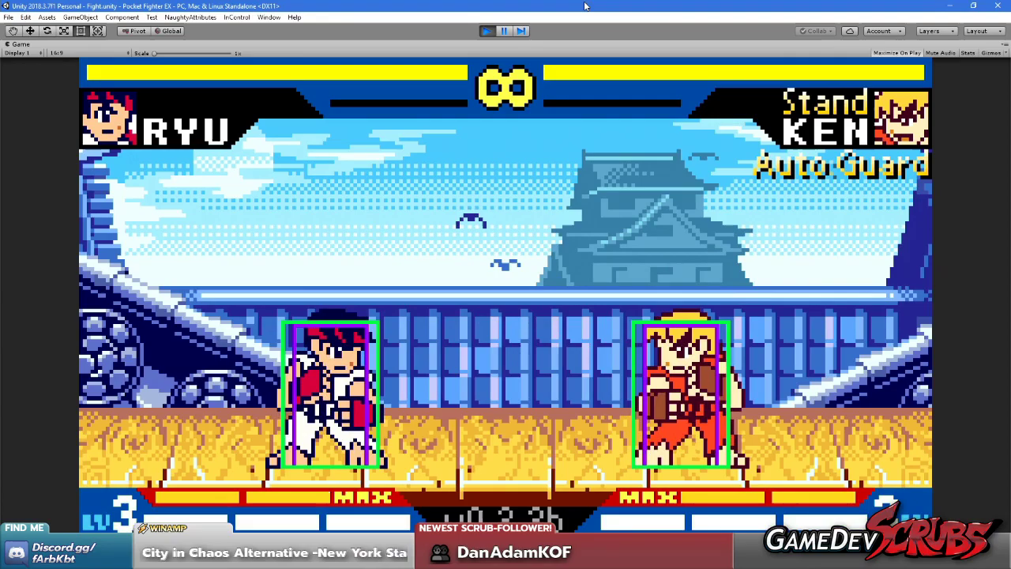
- Test Ryu's fireball special and super moves against Ken from a distance
{"action": "key", "text": "Down"}
{"action": "key", "text": "Right"}
{"action": "key", "text": "z"}
{"action": "key", "text": "Right"}
{"action": "key", "text": "z"}
{"action": "key", "text": "Down"}
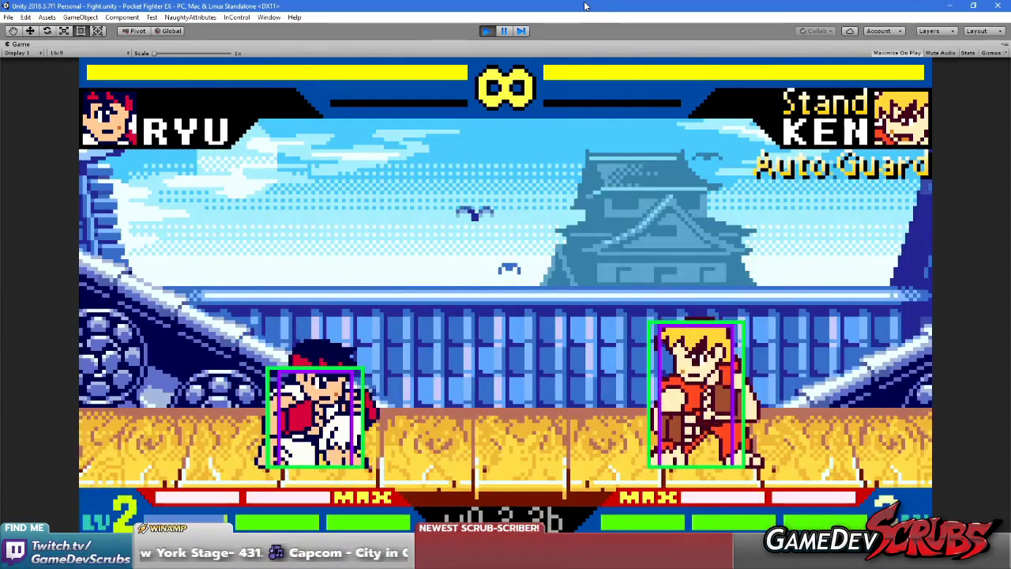
{"action": "key", "text": "Left"}
{"action": "key", "text": "Down"}
{"action": "key", "text": "Right"}
{"action": "key", "text": "z"}
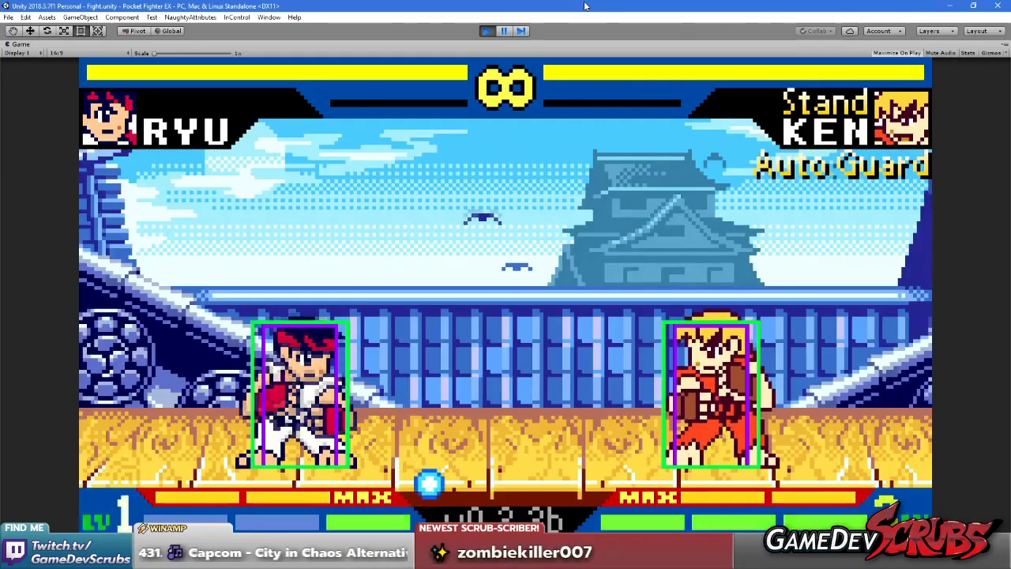
- Move and dash Ryu forward until he stands close to Ken
{"action": "key", "text": "Right"}
{"action": "key", "text": "Right"}
{"action": "key", "text": "Up"}
{"action": "key", "text": "Left"}
{"action": "key", "text": "Right"}
{"action": "key", "text": "Right"}
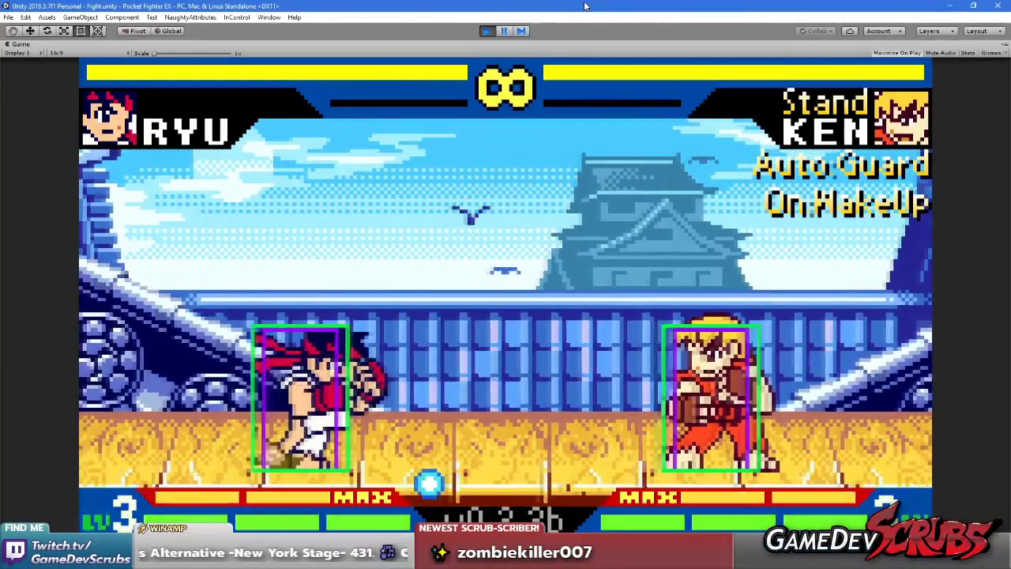
{"action": "key", "text": "Left"}
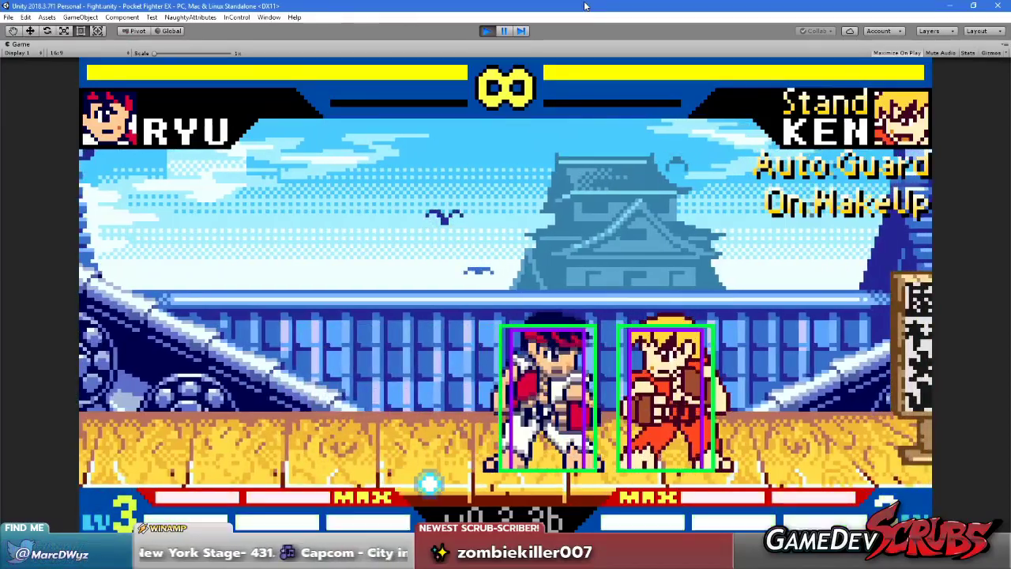
- Test a close-range combo of Ryu's attacks and special moves on Ken
{"action": "key", "text": "Down"}
{"action": "key", "text": "z"}
{"action": "key", "text": "Down"}
{"action": "key", "text": "Right"}
{"action": "key", "text": "z"}
{"action": "key", "text": "Down"}
{"action": "key", "text": "Right"}
{"action": "key", "text": "z"}
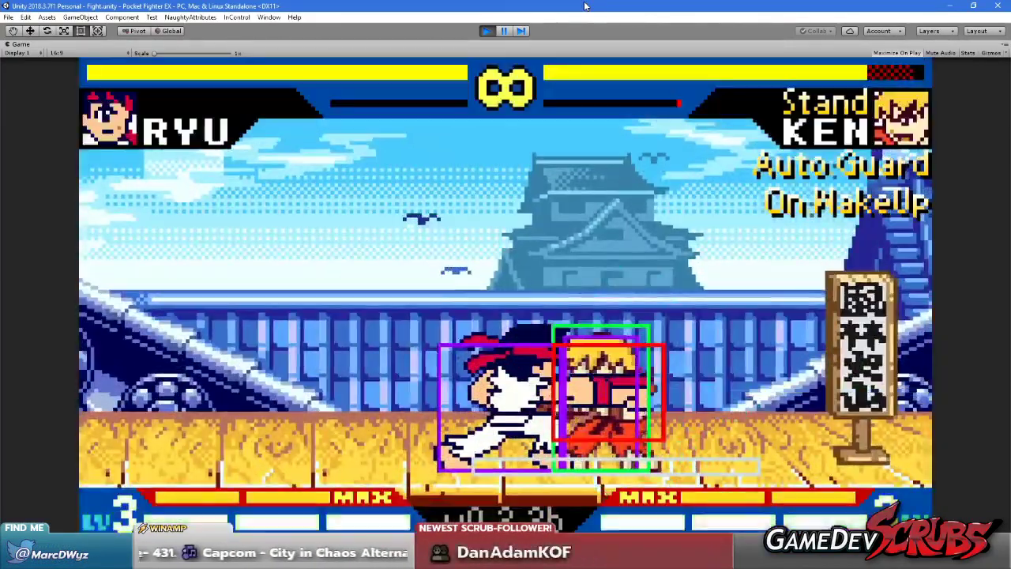
{"action": "key", "text": "z"}
{"action": "key", "text": "z"}
{"action": "key", "text": "z"}
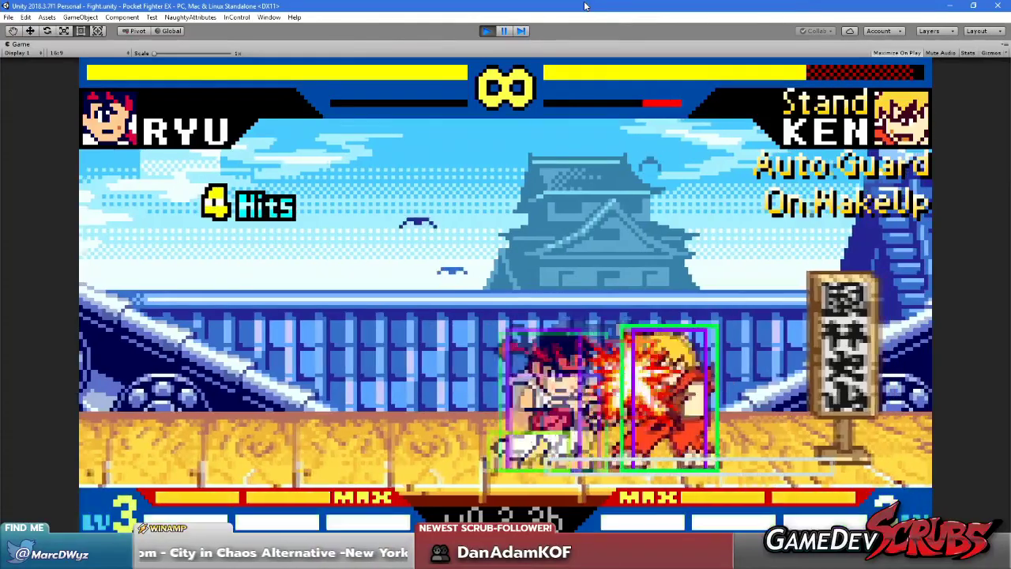
{"action": "key", "text": "Right"}
{"action": "key", "text": "Down"}
{"action": "key", "text": "Right"}
{"action": "key", "text": "z"}
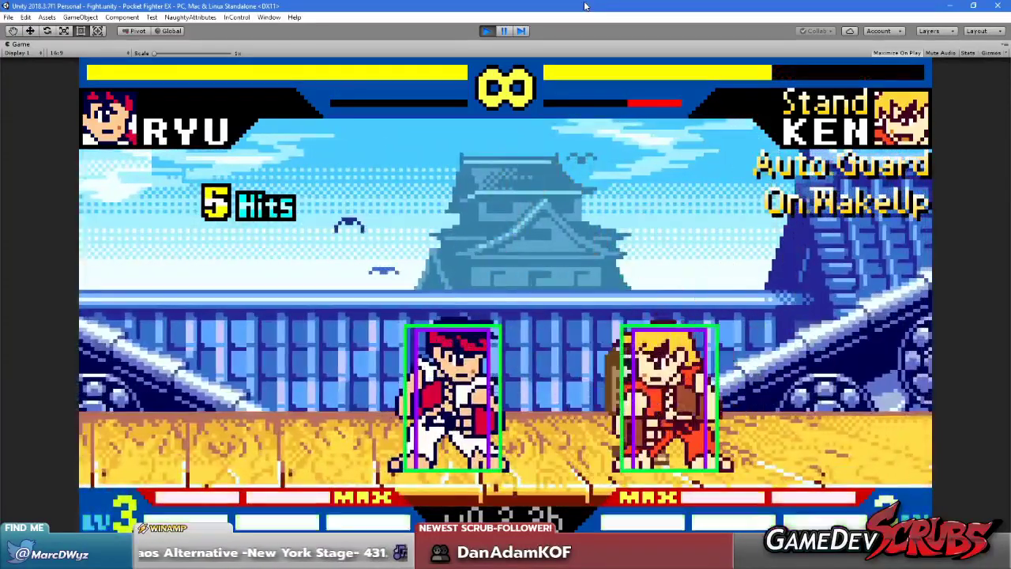
- Reset the fighters' positions, perform Ryu's super move and open the training pause menu during it
{"action": "key", "text": "r"}
{"action": "key", "text": "Down"}
{"action": "key", "text": "Right"}
{"action": "key", "text": "Down"}
{"action": "key", "text": "Right"}
{"action": "key", "text": "z"}
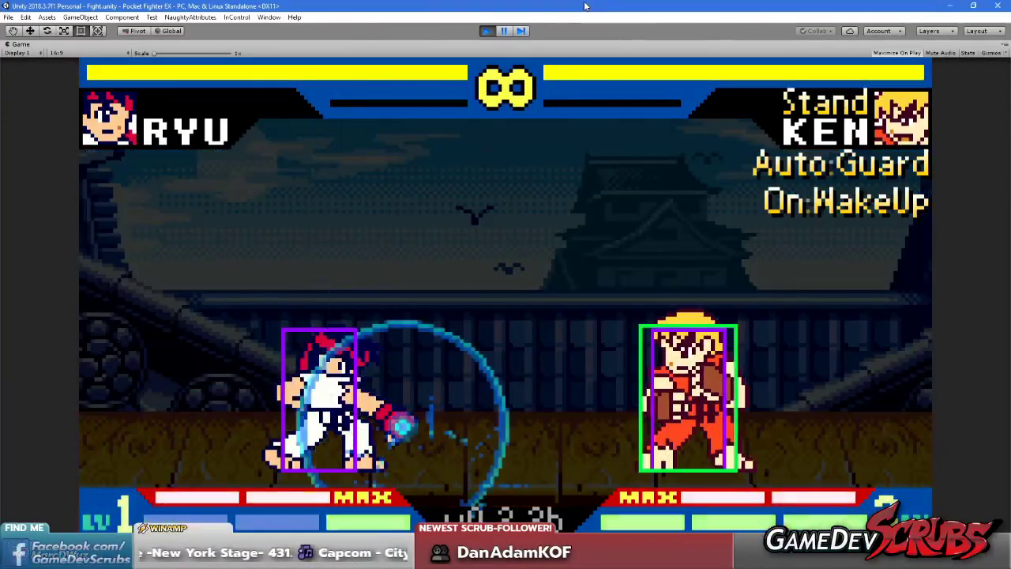
{"action": "key", "text": "Return"}
{"action": "key", "text": "Return"}
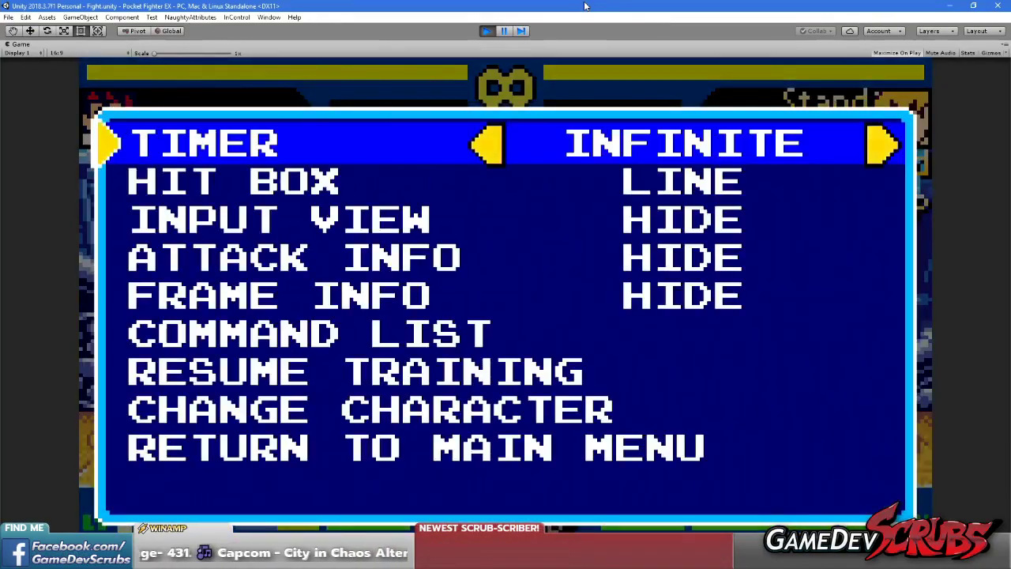
- Close the training pause menu and pause the editor's play mode while Ryu's super effect is active
{"action": "left_click", "coordinate": [503, 31]}
{"action": "left_click", "coordinate": [521, 31]}
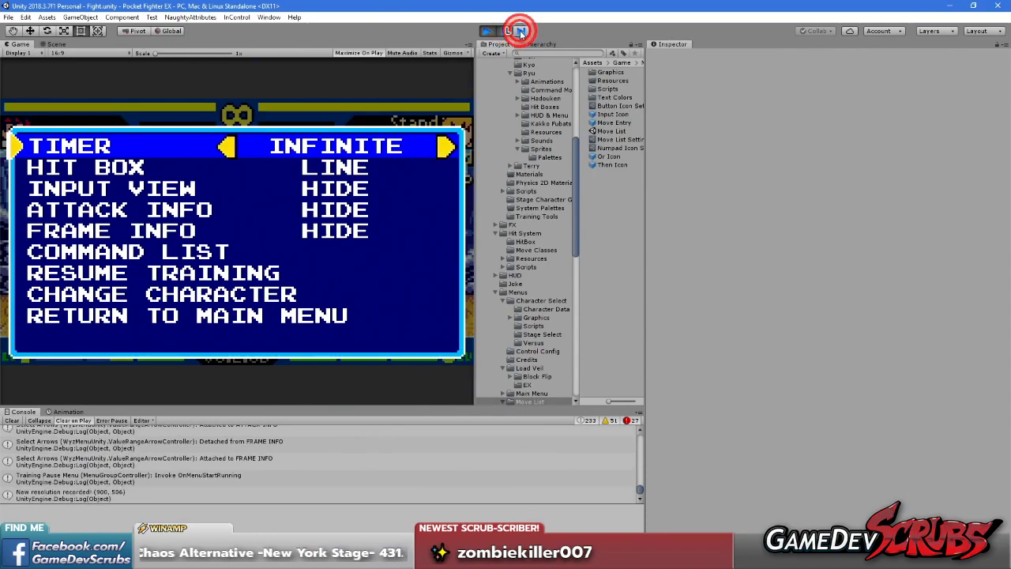
{"action": "left_click", "coordinate": [506, 33]}
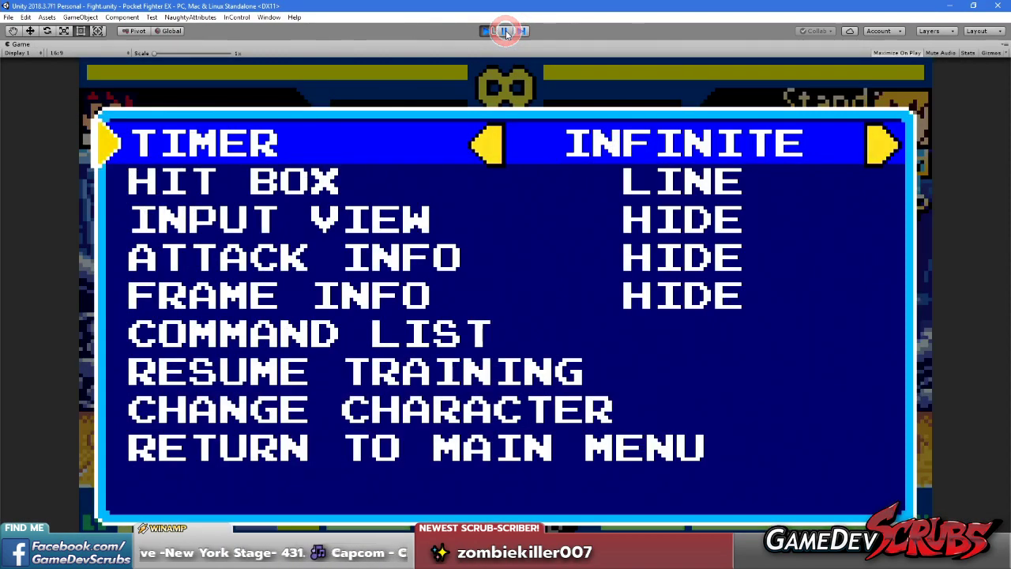
{"action": "key", "text": "Return"}
{"action": "left_click", "coordinate": [505, 31]}
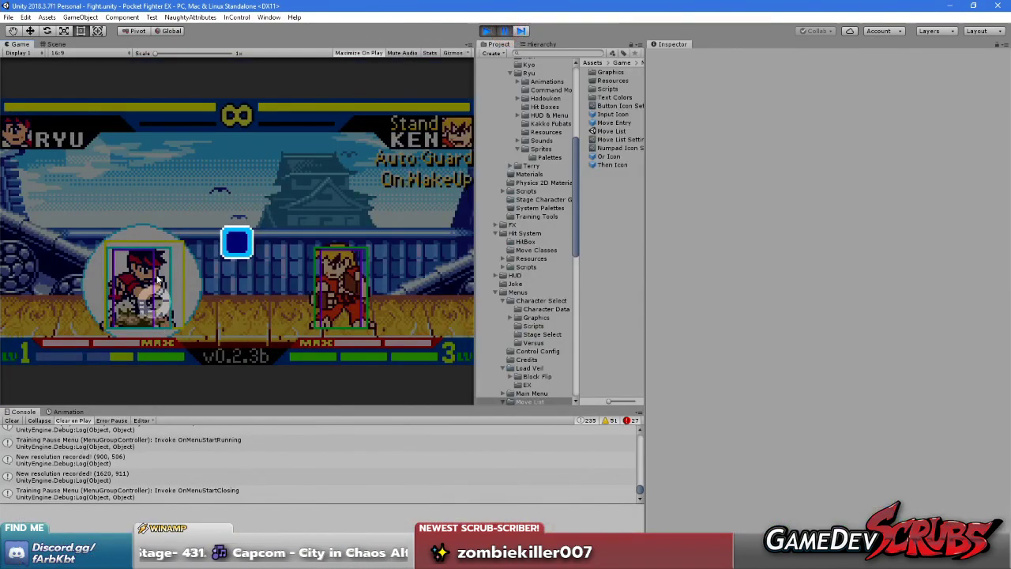
- Show the Scene view and frame Ryu's super effect circle together with Ken
{"action": "left_click", "coordinate": [56, 44]}
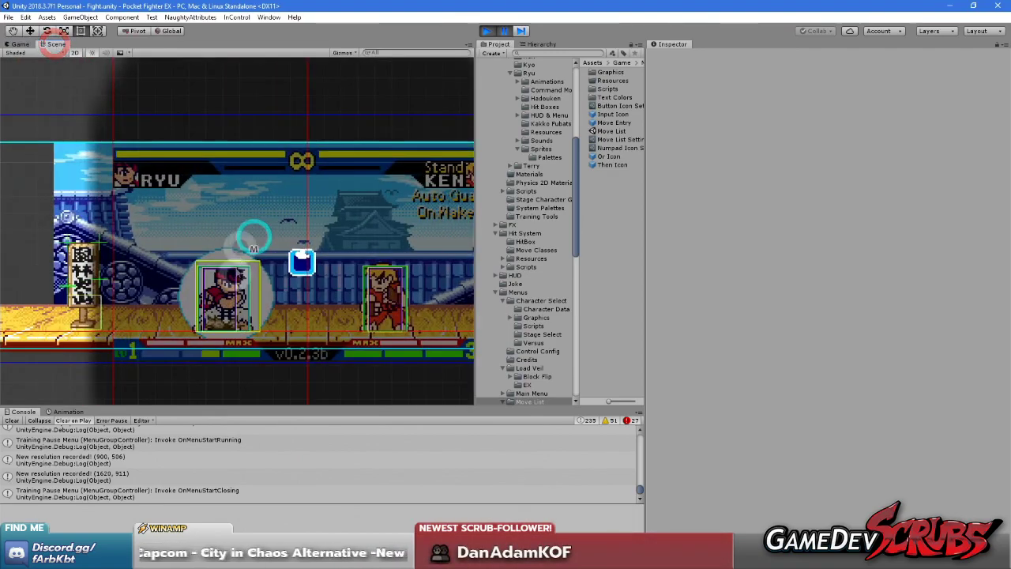
{"action": "scroll", "coordinate": [266, 293], "scroll_direction": "up", "scroll_amount": 5}
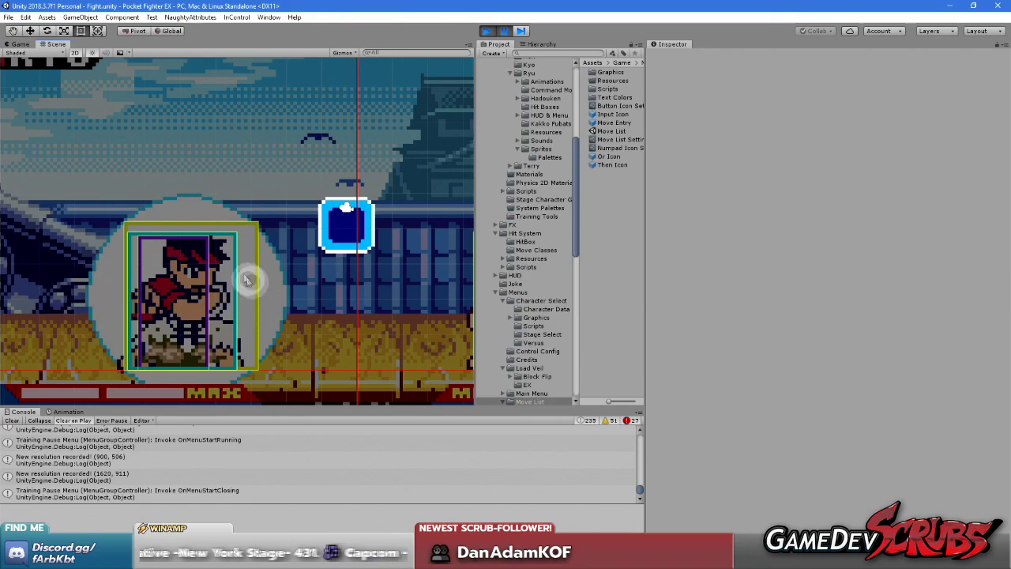
{"action": "scroll", "coordinate": [257, 250], "scroll_direction": "down", "scroll_amount": 4}
{"action": "middle_click_drag", "start_coordinate": [280, 255], "coordinate": [239, 257]}
- Advance the paused game frame by frame to examine the circle effect around Ryu
{"action": "left_click", "coordinate": [522, 32]}
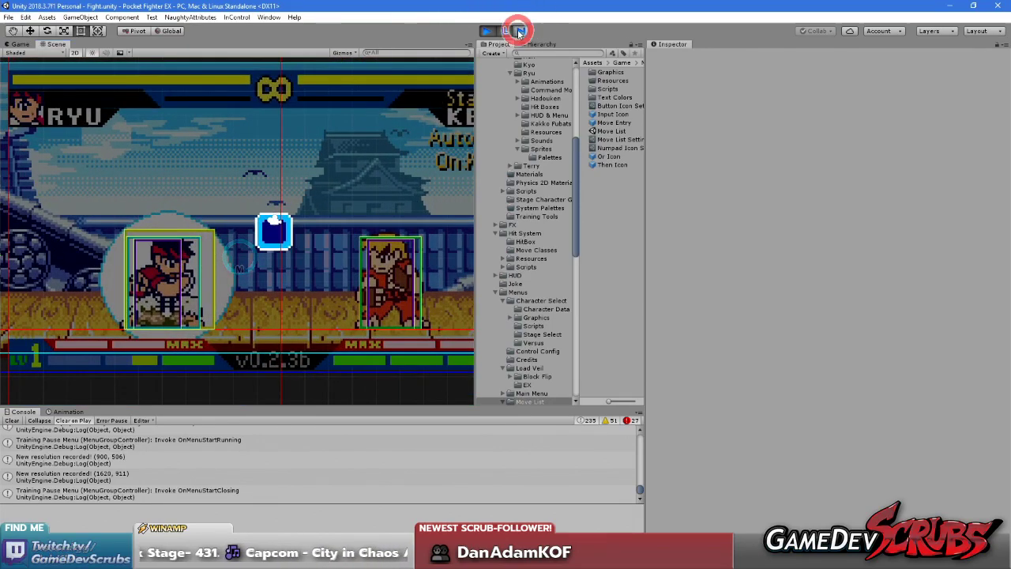
{"action": "left_click", "coordinate": [521, 33]}
{"action": "left_click", "coordinate": [521, 32]}
{"action": "left_click", "coordinate": [522, 33]}
{"action": "left_click", "coordinate": [521, 30]}
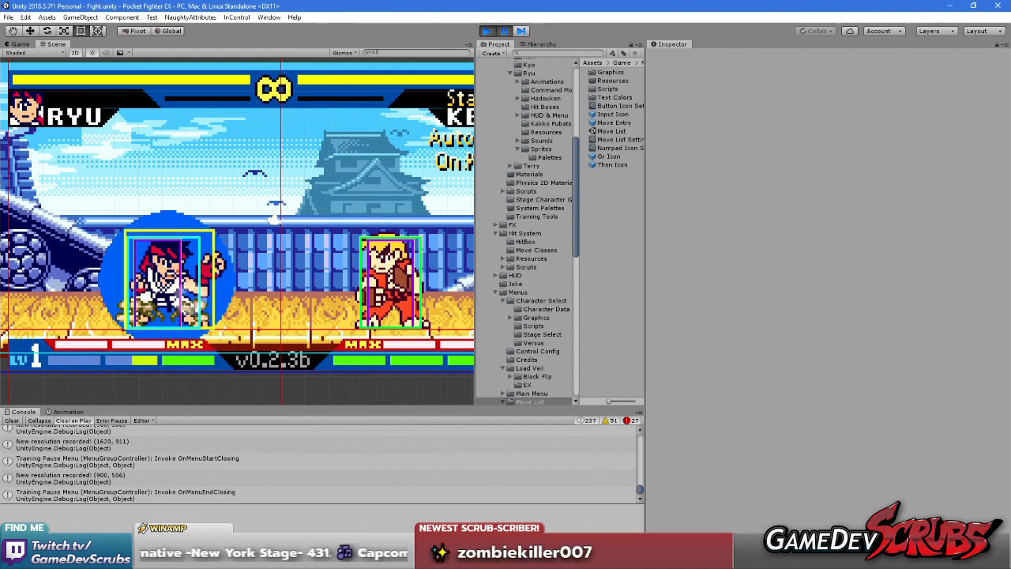
- Examine the circle effect around Ryu up close in the Scene view and resume the paused game
{"action": "scroll", "coordinate": [194, 304], "scroll_direction": "up", "scroll_amount": 2}
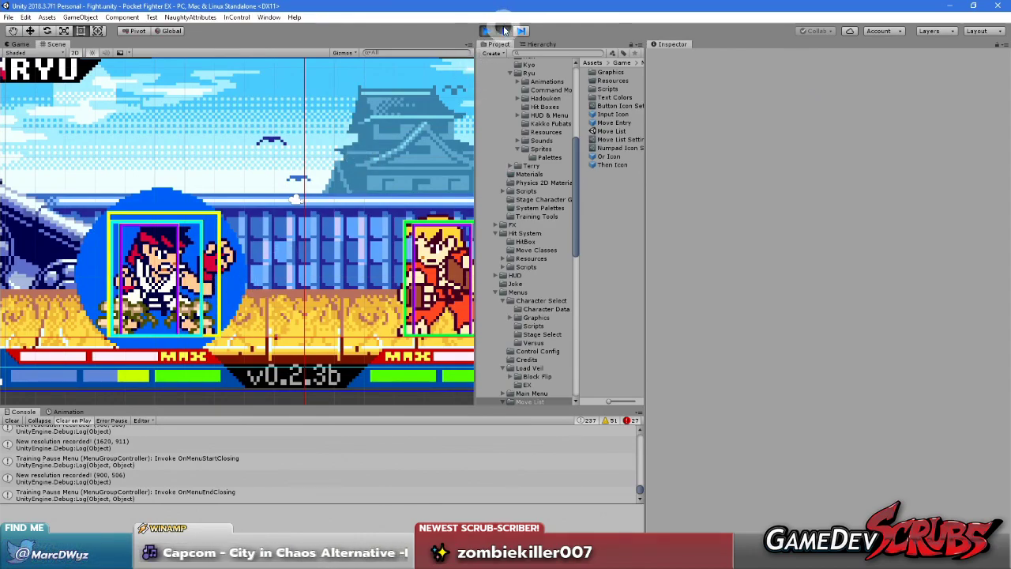
{"action": "scroll", "coordinate": [233, 221], "scroll_direction": "down", "scroll_amount": 3}
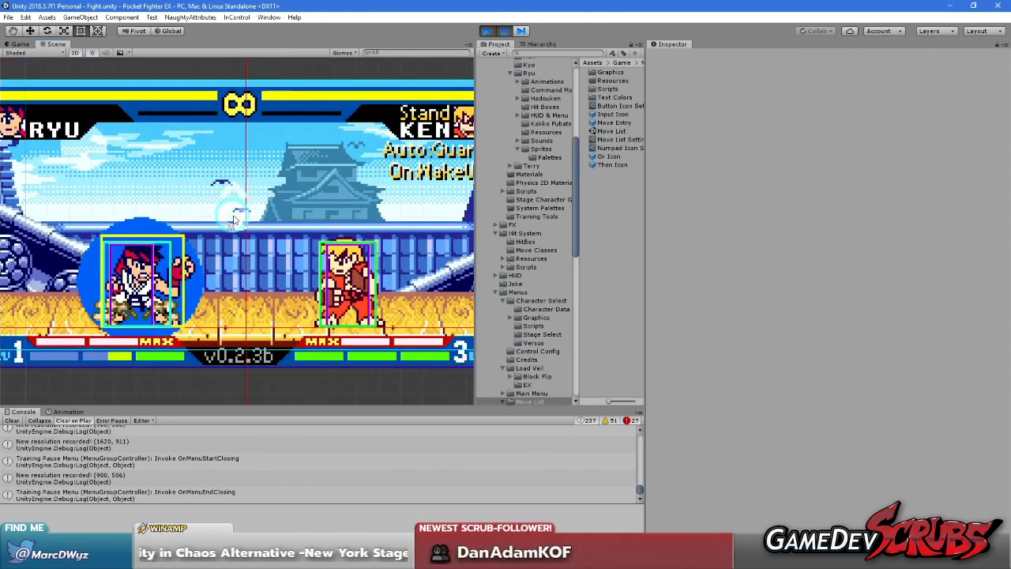
{"action": "left_click", "coordinate": [503, 31]}
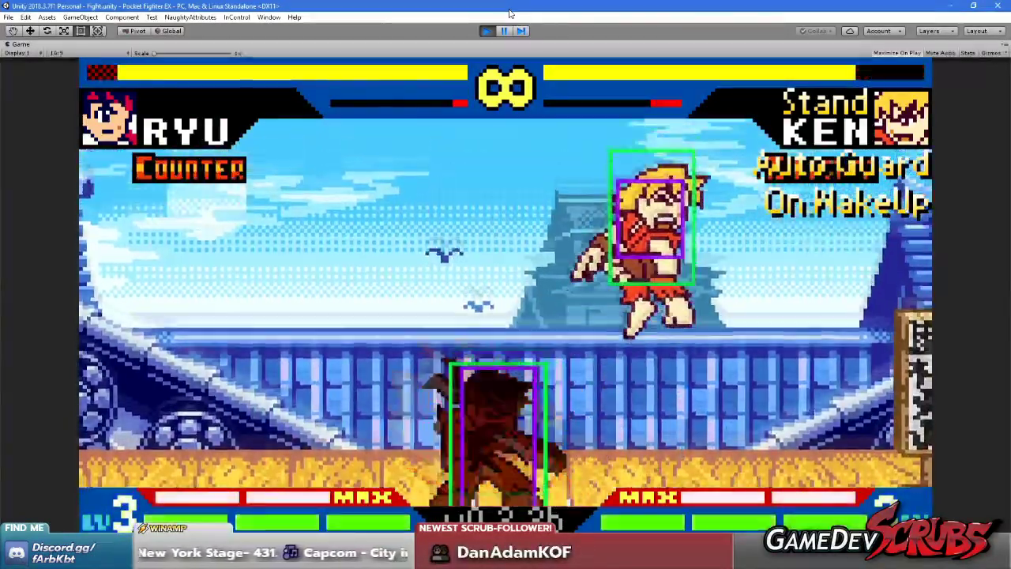
- Set the training menu's Hit Box option to Hide, return to the fight and reset the fighters' positions
{"action": "key", "text": "Escape"}
{"action": "key", "text": "Up"}
{"action": "key", "text": "Up"}
{"action": "key", "text": "Up"}
{"action": "key", "text": "Up"}
{"action": "key", "text": "Up"}
{"action": "key", "text": "Left"}
{"action": "key", "text": "Escape"}
{"action": "key", "text": "r"}
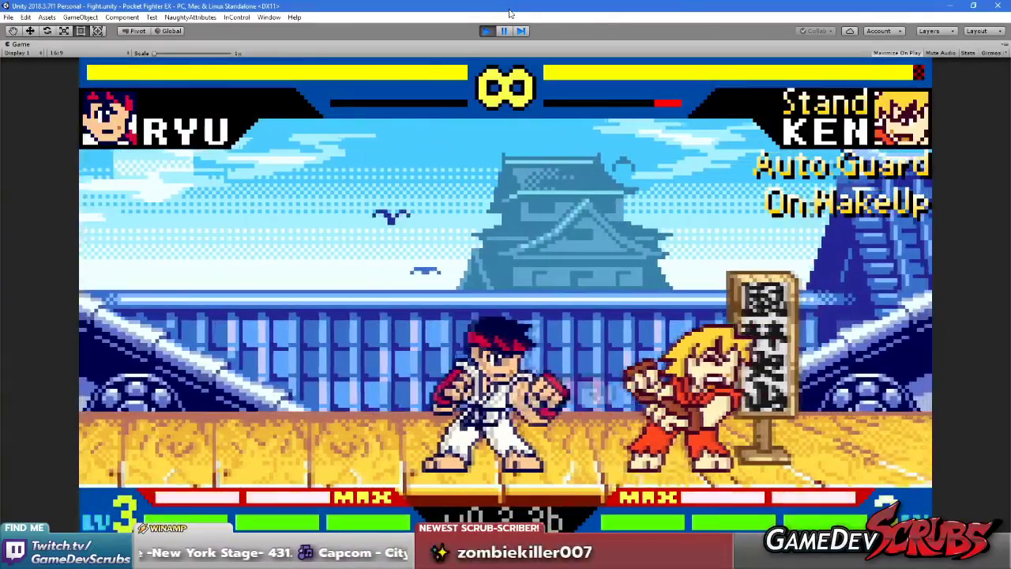
- Reset the fighters' positions, attack Ken with Ryu and pause the editor's play mode while the training menu is open during the hit
{"action": "key", "text": "Return"}
{"action": "key", "text": "Return"}
{"action": "key", "text": "r"}
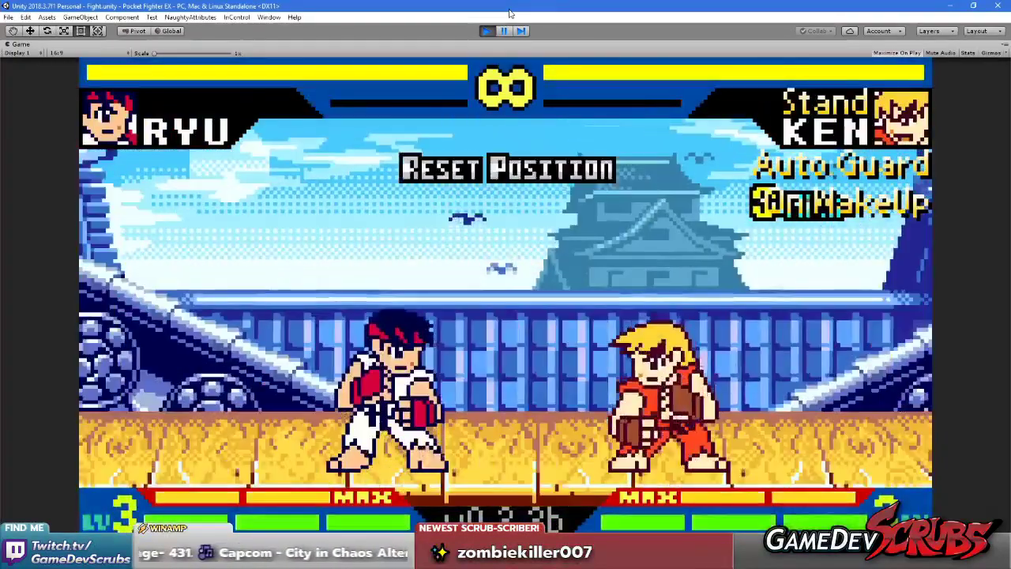
{"action": "key", "text": "Escape"}
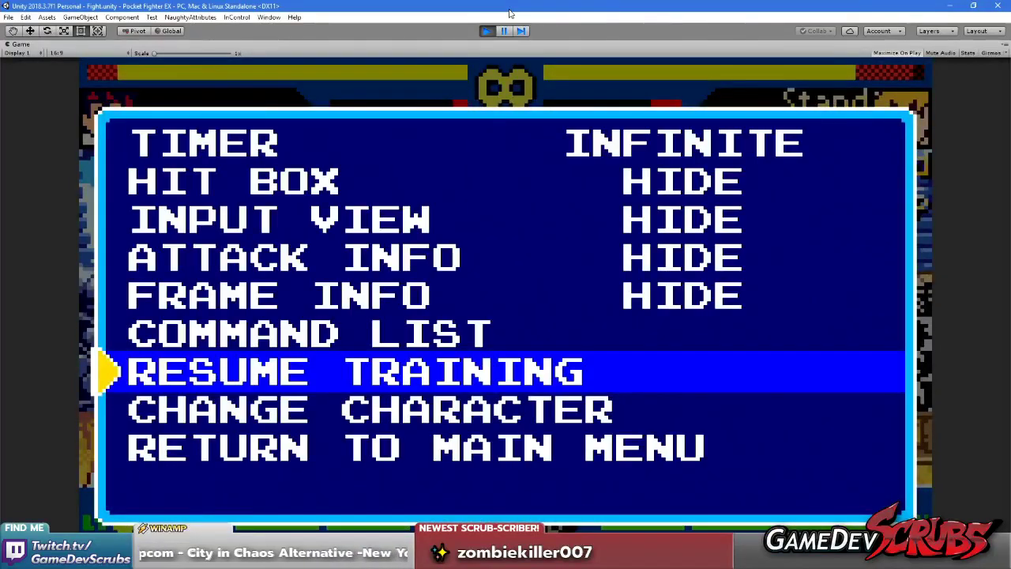
{"action": "left_click", "coordinate": [504, 30]}
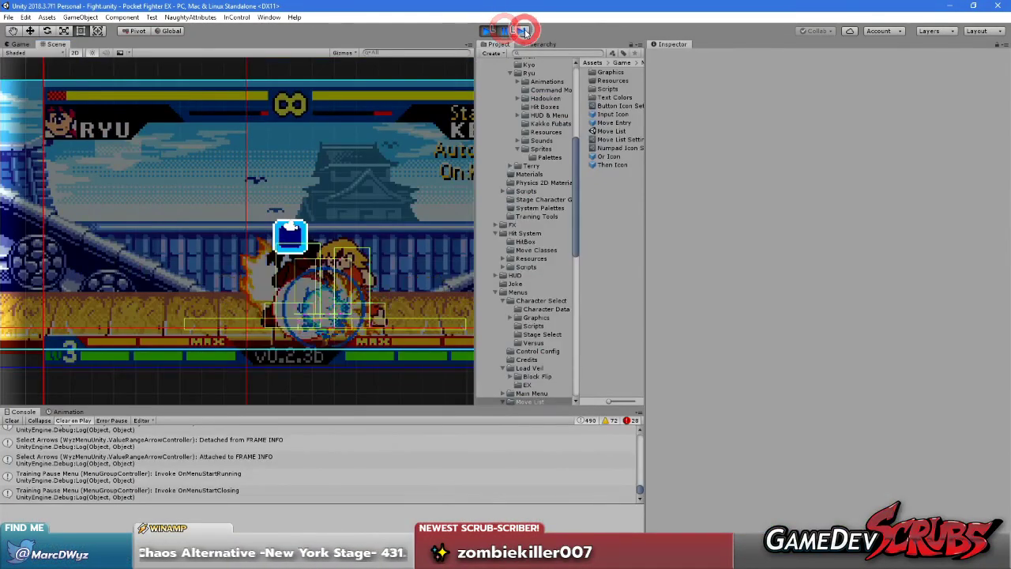
- Advance the paused game by frames, examine the hit effect between Ryu and Ken in the Scene view, and resume play
{"action": "left_click", "coordinate": [524, 32]}
{"action": "left_click", "coordinate": [524, 31]}
{"action": "scroll", "coordinate": [341, 270], "scroll_direction": "up", "scroll_amount": 10}
{"action": "middle_click_drag", "start_coordinate": [335, 284], "coordinate": [284, 294]}
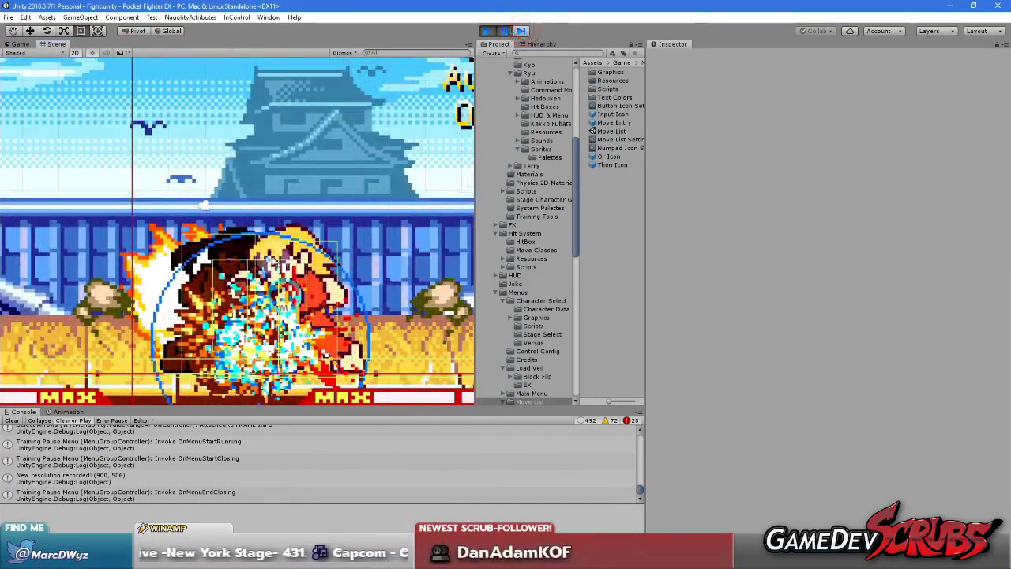
{"action": "scroll", "coordinate": [282, 287], "scroll_direction": "up", "scroll_amount": 6}
{"action": "scroll", "coordinate": [277, 267], "scroll_direction": "down", "scroll_amount": 5}
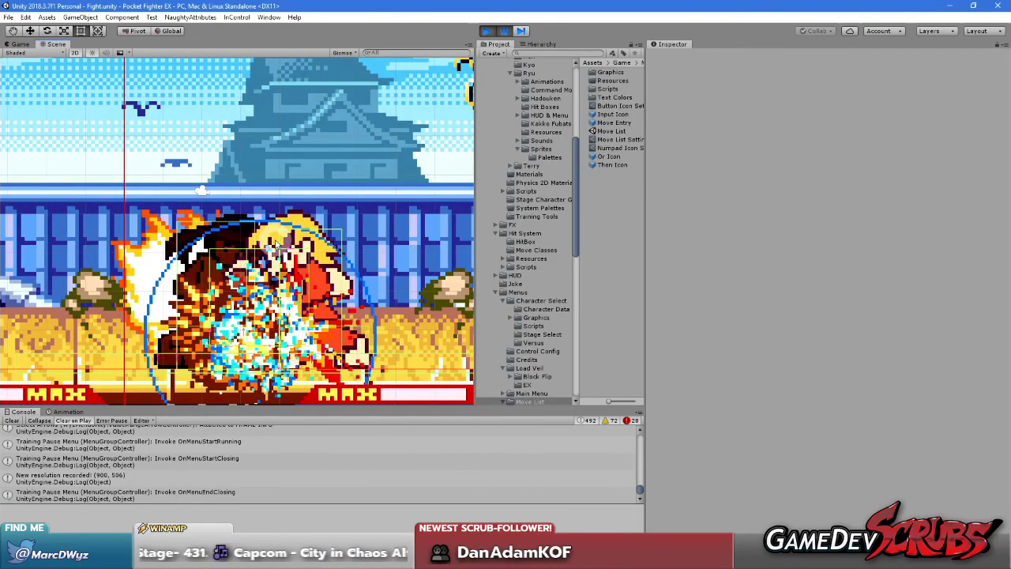
{"action": "scroll", "coordinate": [276, 245], "scroll_direction": "down", "scroll_amount": 3}
{"action": "left_click", "coordinate": [506, 31]}
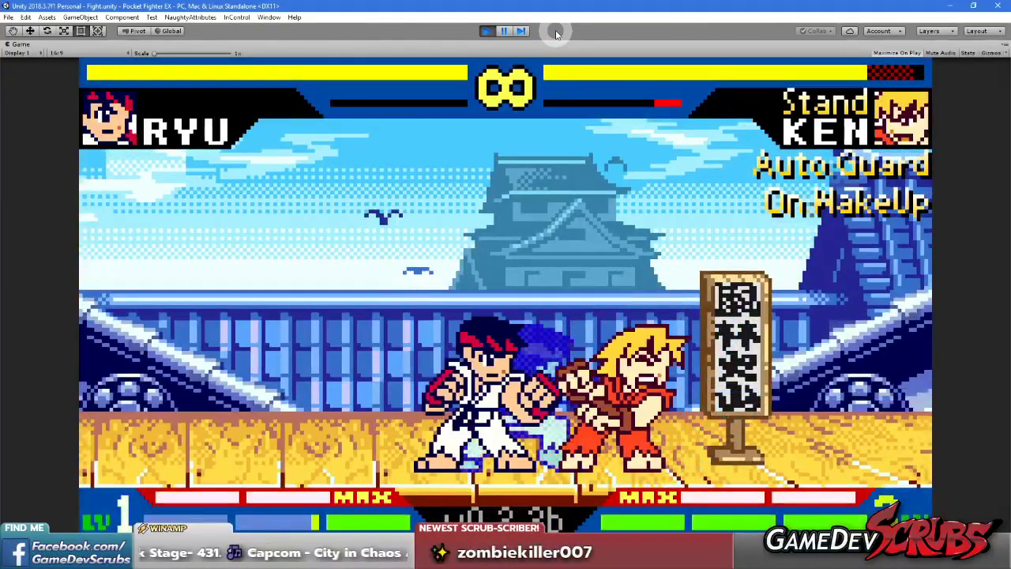
- Reset the positions, attack Ken again, and close the training pause menu to pause the editor during Ryu's punch
{"action": "key", "text": "BackSpace"}
{"action": "key", "text": "Down"}
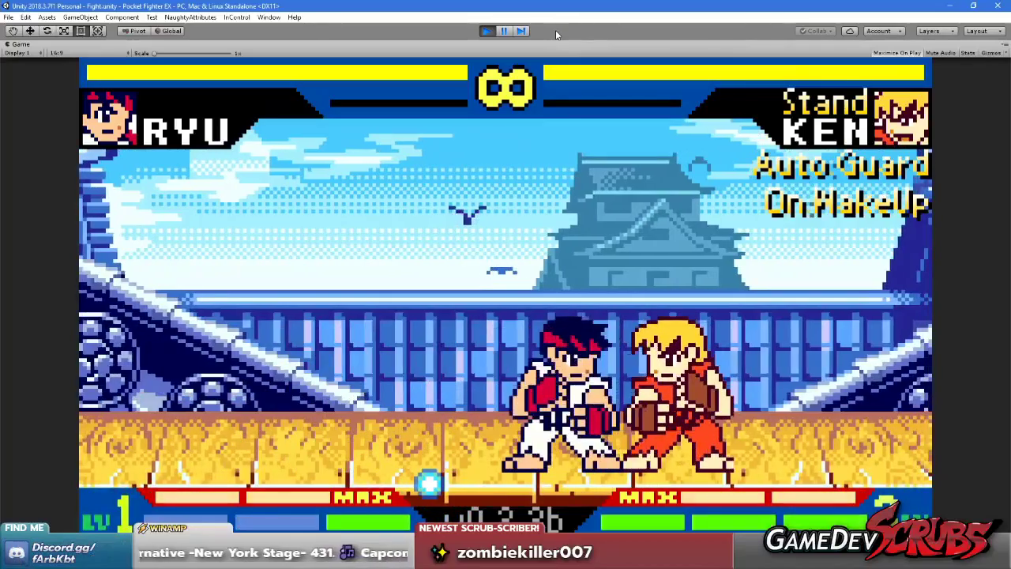
{"action": "key", "text": "Return"}
{"action": "key", "text": "Up"}
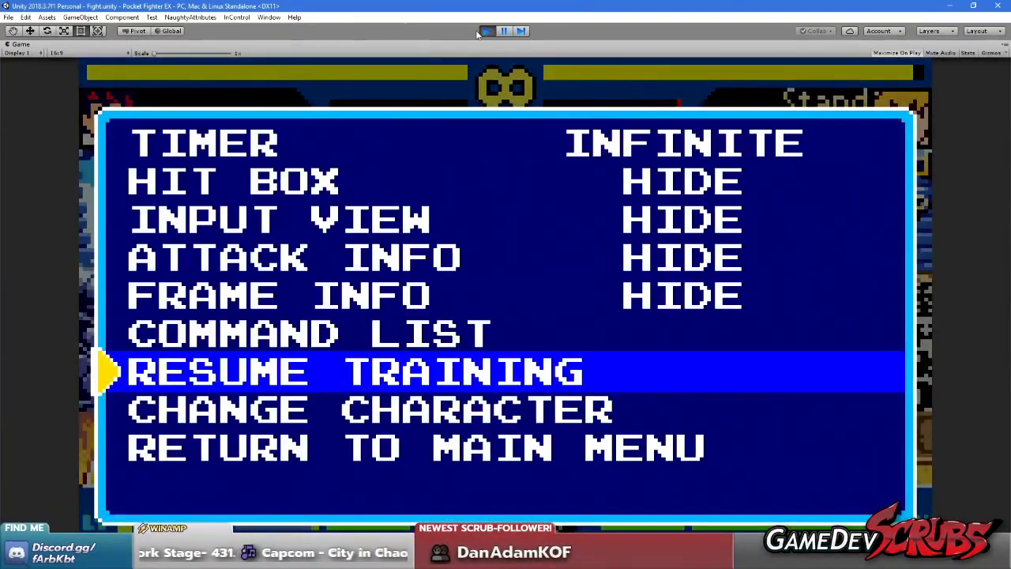
{"action": "key", "text": "Return"}
{"action": "left_click", "coordinate": [504, 32]}
- Examine Ryu's paused punch against Ken in the Scene view and resume the game
{"action": "scroll", "coordinate": [310, 270], "scroll_direction": "up", "scroll_amount": 3}
{"action": "scroll", "coordinate": [289, 249], "scroll_direction": "up", "scroll_amount": 2}
{"action": "middle_click_drag", "start_coordinate": [288, 251], "coordinate": [239, 273]}
{"action": "scroll", "coordinate": [235, 276], "scroll_direction": "down", "scroll_amount": 4}
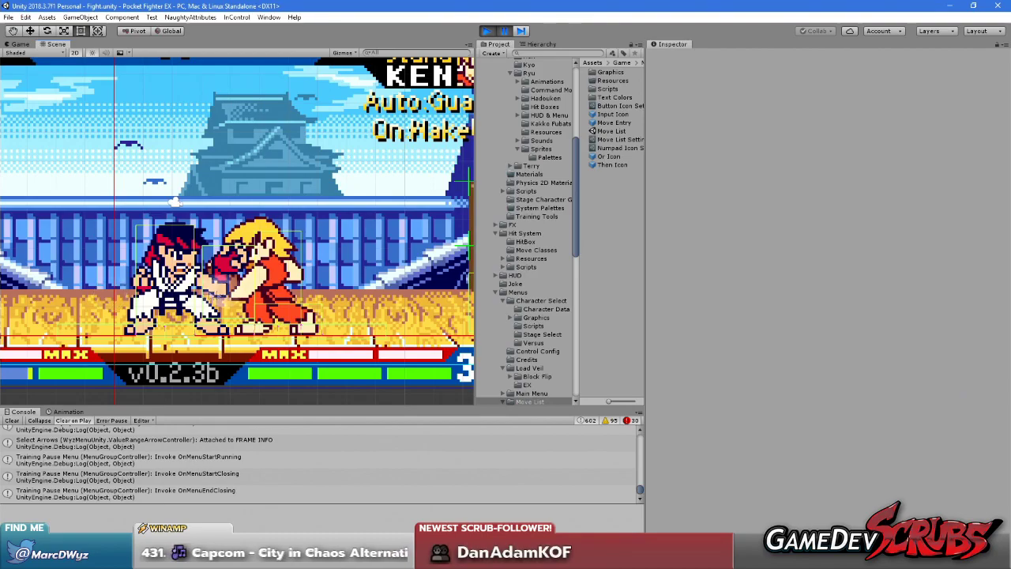
{"action": "left_click", "coordinate": [486, 129]}
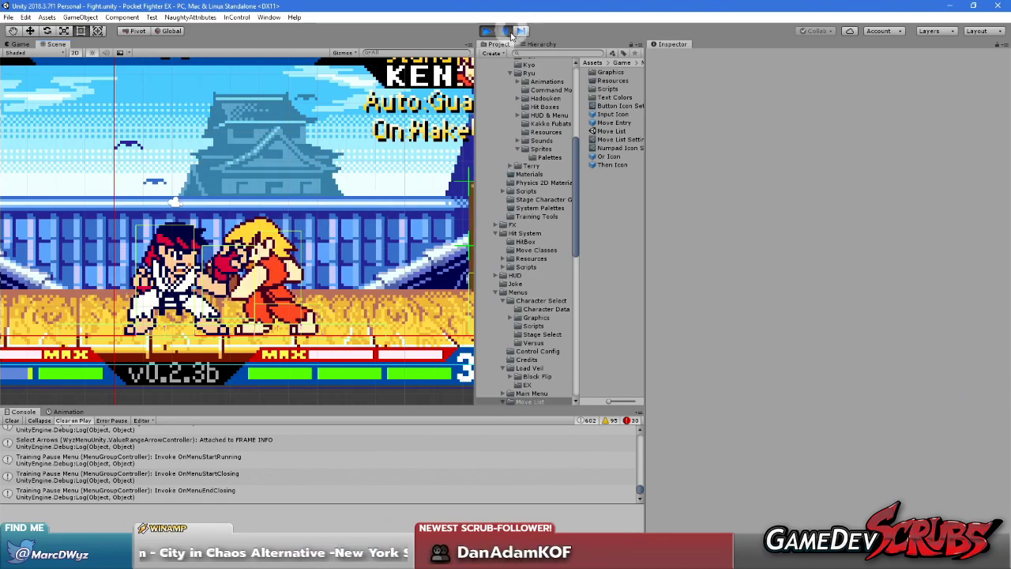
{"action": "left_click", "coordinate": [509, 31]}
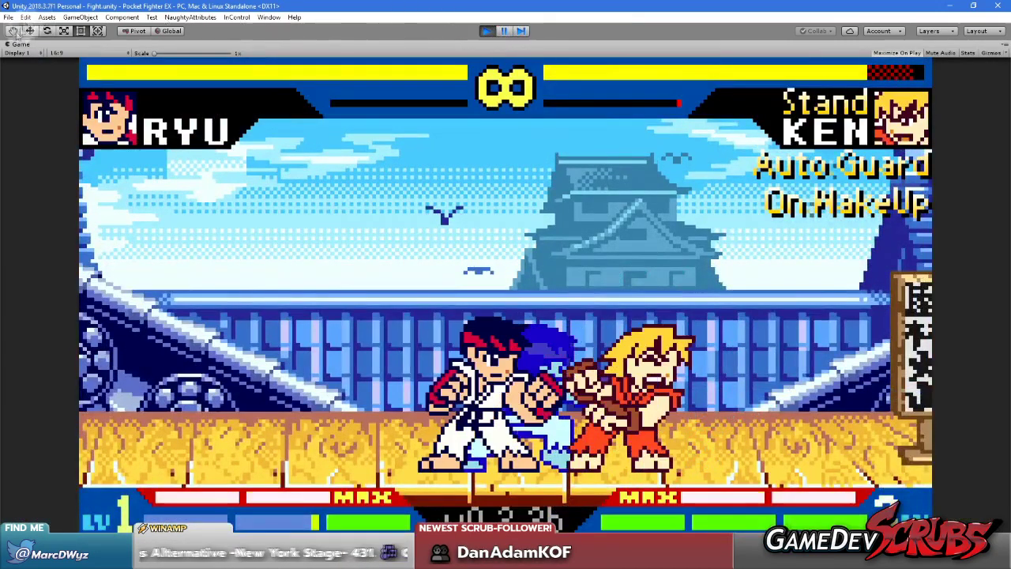
- Restore the maximized Game view to the docked editor layout and walk Ryu up to Ken for an attack
{"action": "right_click", "coordinate": [21, 45]}
{"action": "left_click", "coordinate": [45, 75]}
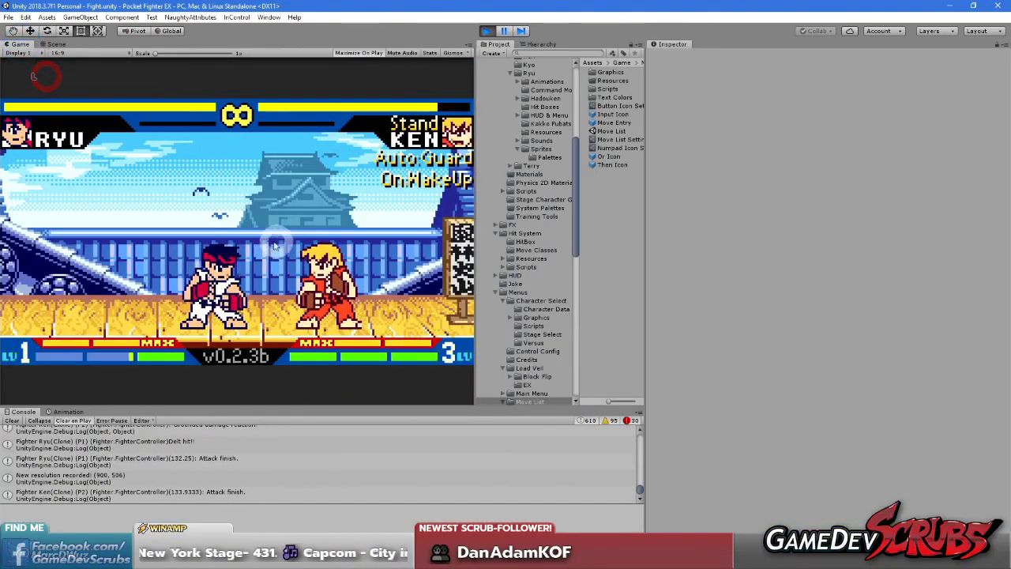
{"action": "key", "text": "Right"}
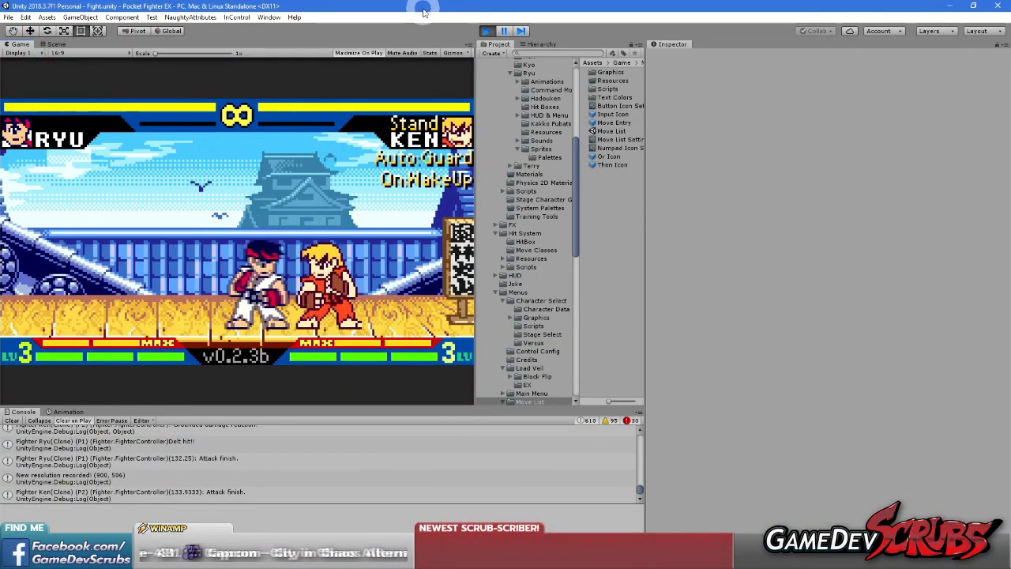
{"action": "key", "text": "z"}
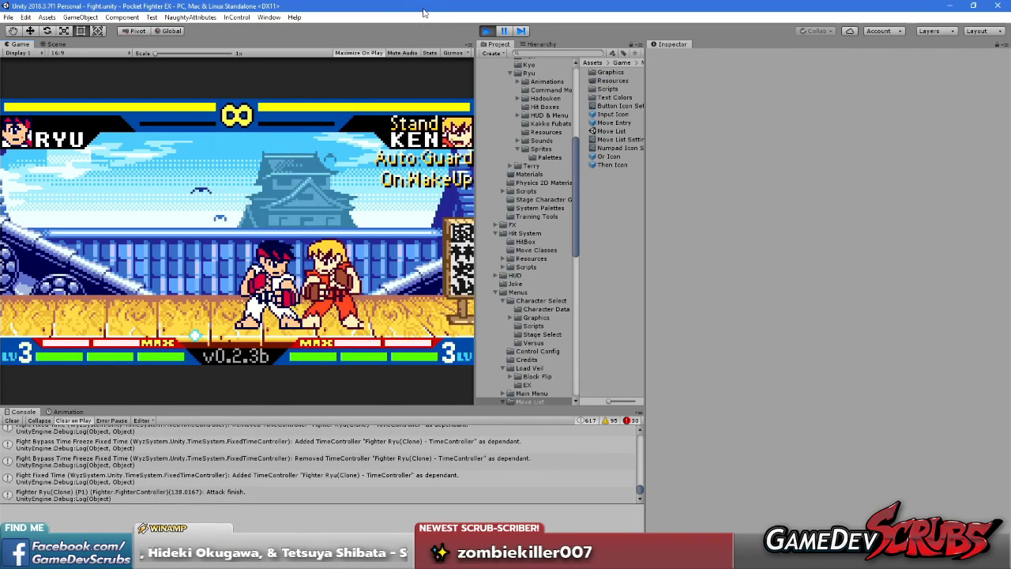
- Hit Ken with Ryu's punch move, reset the fighters' positions and walk Ryu toward Ken
{"action": "key", "text": "Down"}
{"action": "key", "text": "Right"}
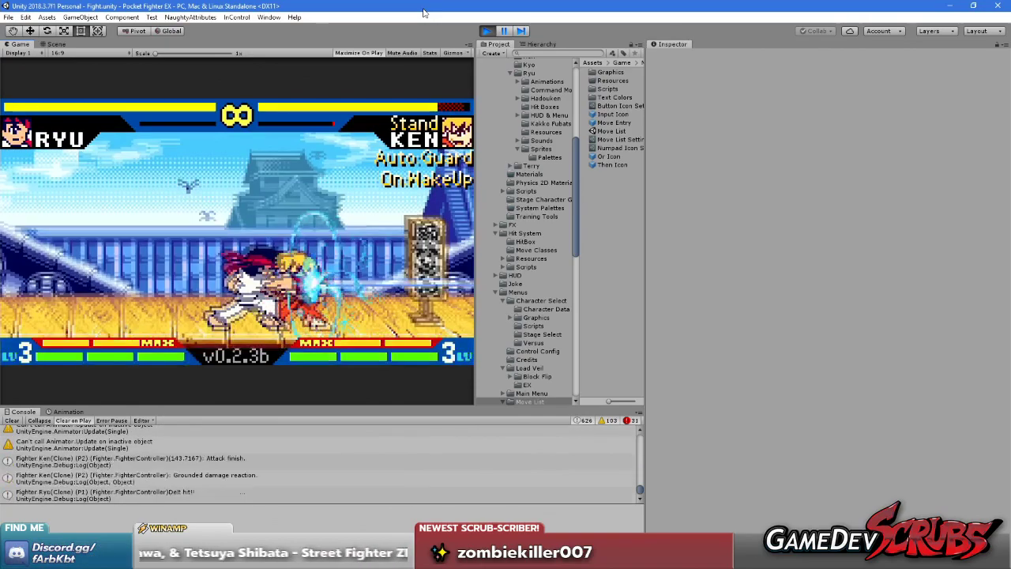
{"action": "key", "text": "r"}
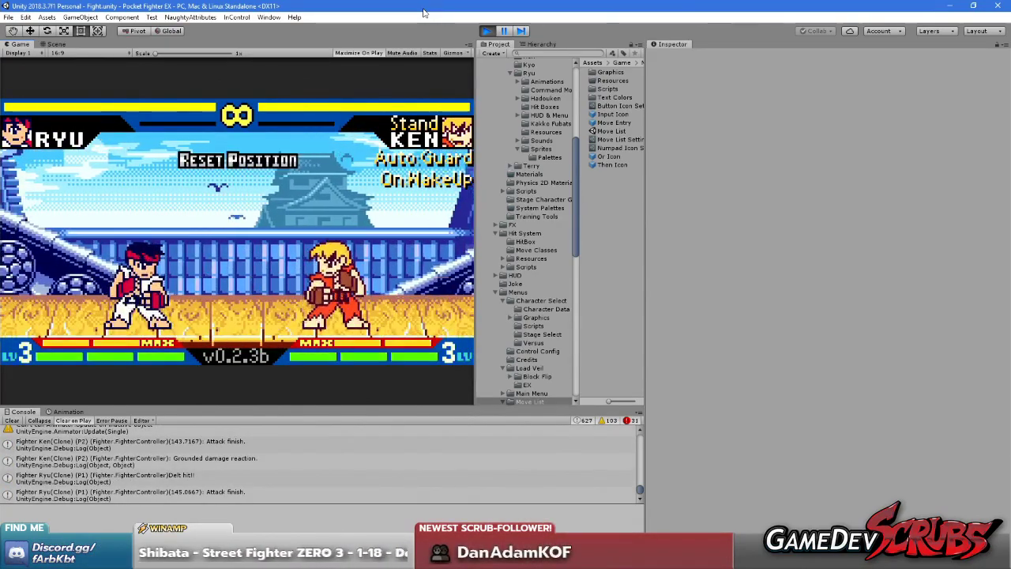
{"action": "key", "text": "Right"}
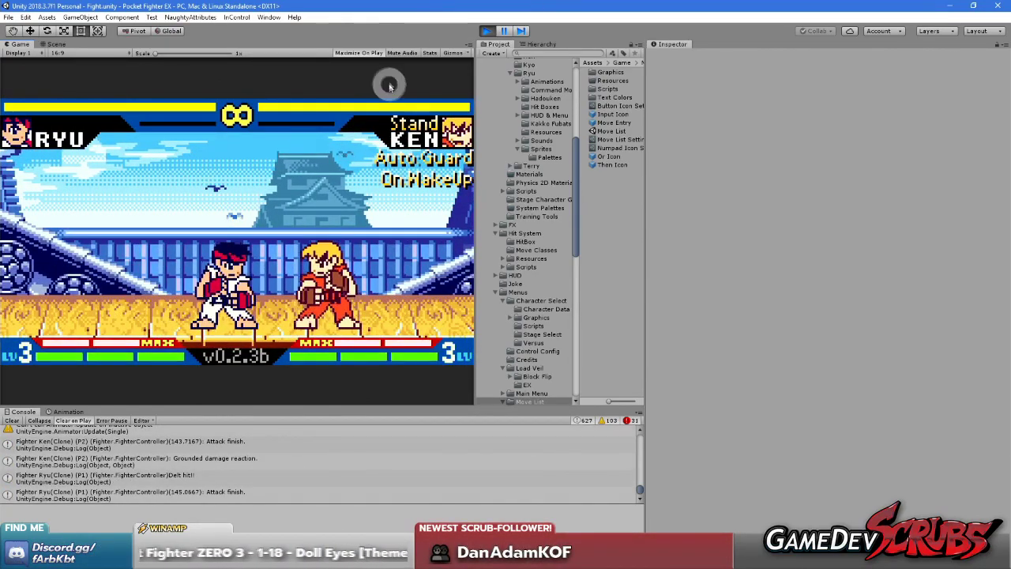
- Show the Animation window and select Fighter Ryu(Clone) (P1) under Stage in the Fight scene
{"action": "left_click", "coordinate": [65, 411]}
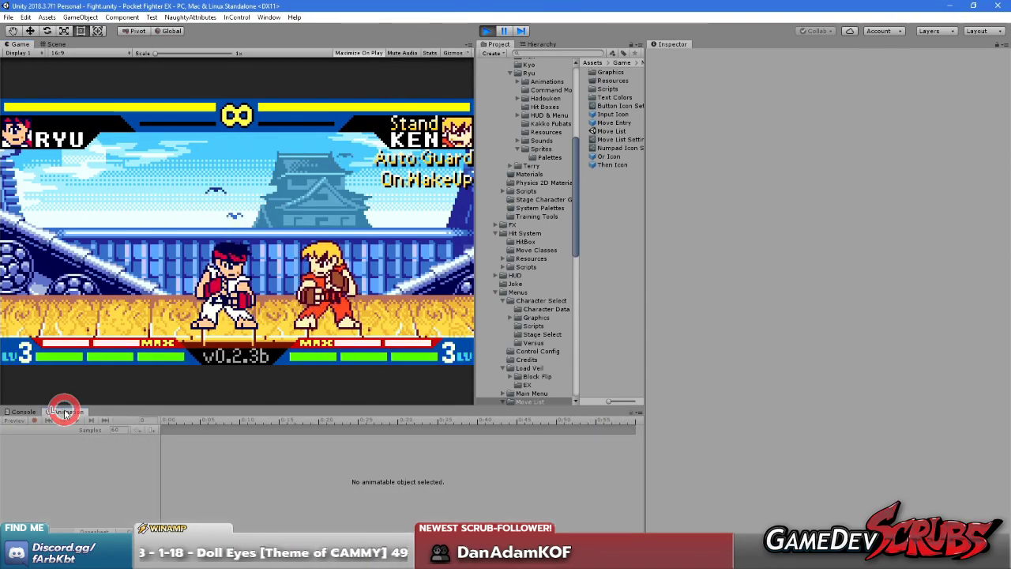
{"action": "left_click", "coordinate": [539, 44]}
{"action": "left_click", "coordinate": [480, 62]}
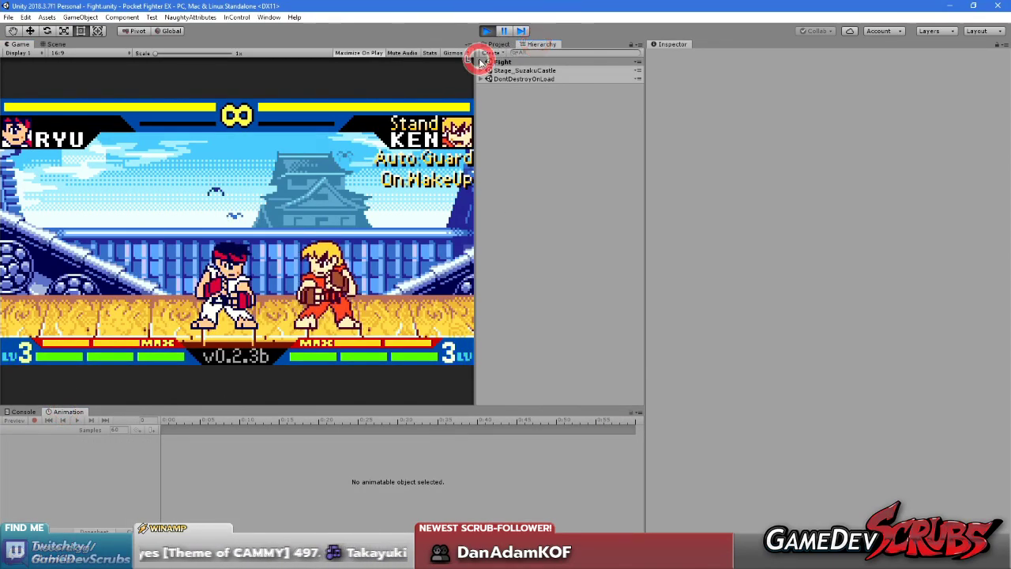
{"action": "left_click", "coordinate": [487, 95]}
{"action": "left_click", "coordinate": [527, 112]}
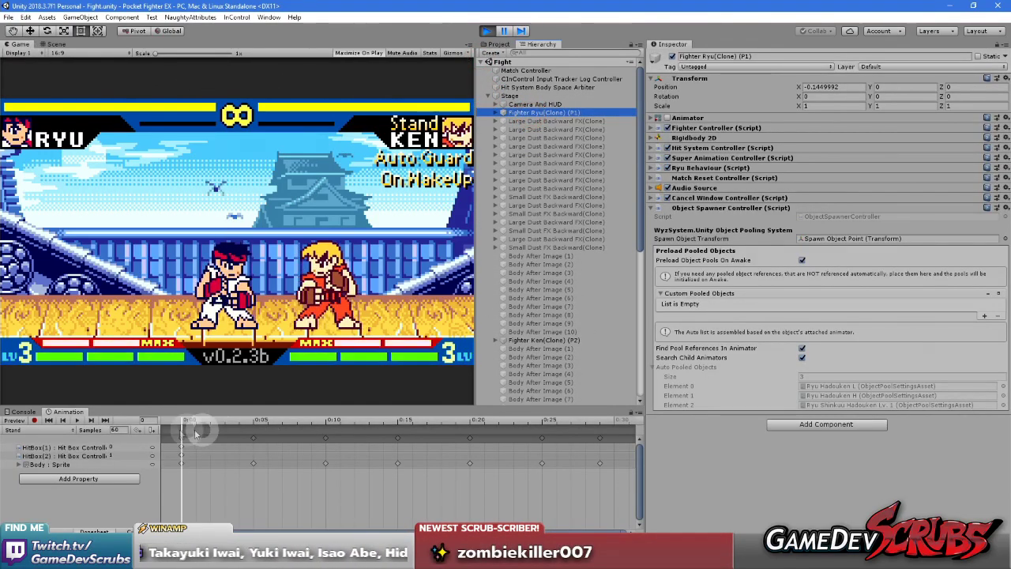
- Load Ryu's Counter Punch Crumple animation clip and preview it by playing and scrubbing its timeline
{"action": "left_click", "coordinate": [47, 430]}
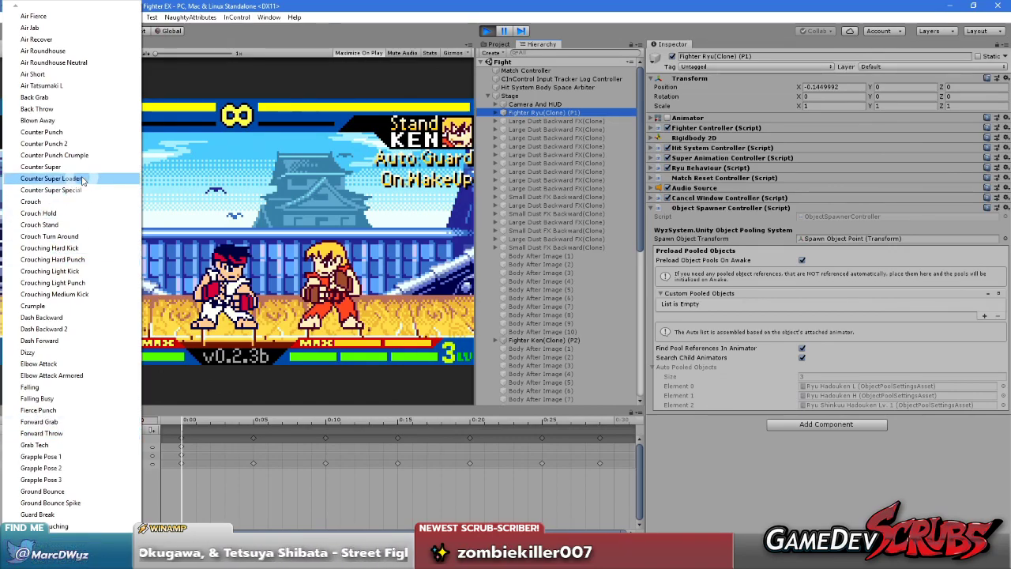
{"action": "left_click", "coordinate": [69, 155]}
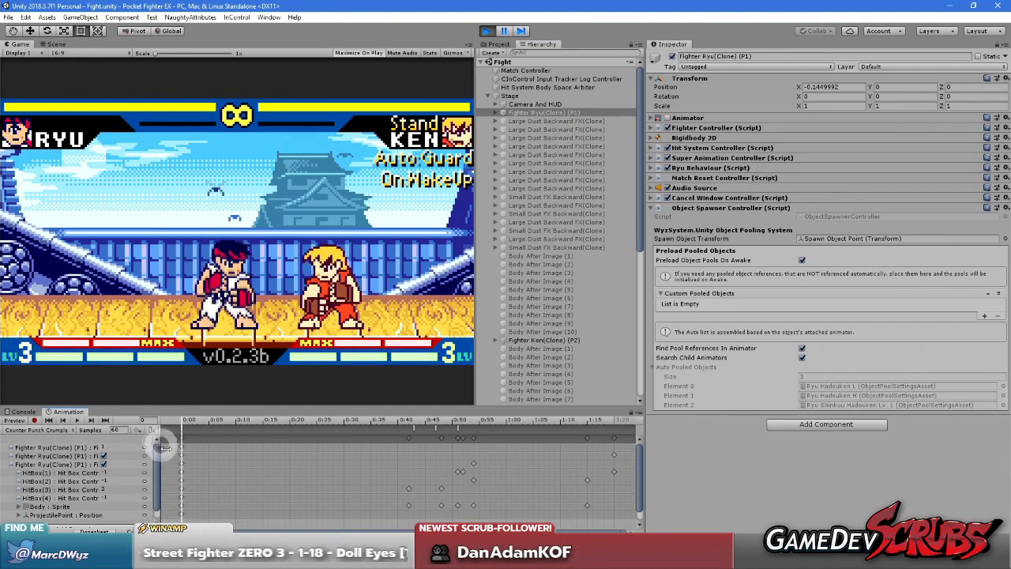
{"action": "left_click_drag", "start_coordinate": [197, 417], "coordinate": [231, 422]}
{"action": "left_click_drag", "start_coordinate": [293, 423], "coordinate": [134, 424]}
{"action": "left_click", "coordinate": [79, 422]}
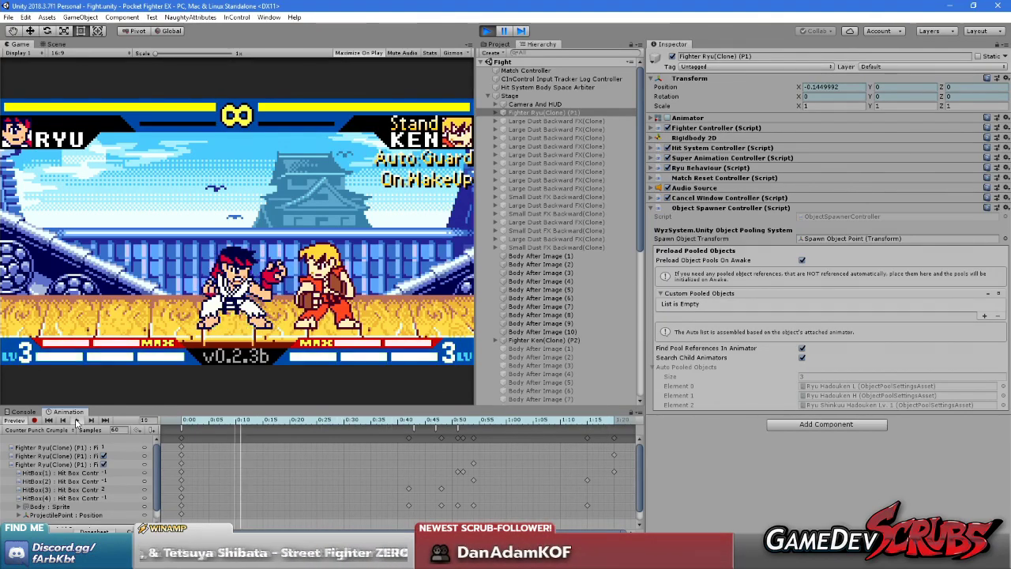
{"action": "left_click", "coordinate": [76, 420]}
{"action": "mouse_move", "coordinate": [227, 425]}
{"action": "left_mouse_down"}
{"action": "mouse_move", "coordinate": [171, 420]}
{"action": "mouse_move", "coordinate": [397, 426]}
{"action": "mouse_move", "coordinate": [176, 429]}
{"action": "mouse_move", "coordinate": [372, 459]}
{"action": "mouse_move", "coordinate": [399, 447]}
{"action": "mouse_move", "coordinate": [158, 435]}
{"action": "mouse_move", "coordinate": [255, 447]}
{"action": "mouse_move", "coordinate": [201, 429]}
{"action": "mouse_move", "coordinate": [392, 435]}
{"action": "left_mouse_up"}
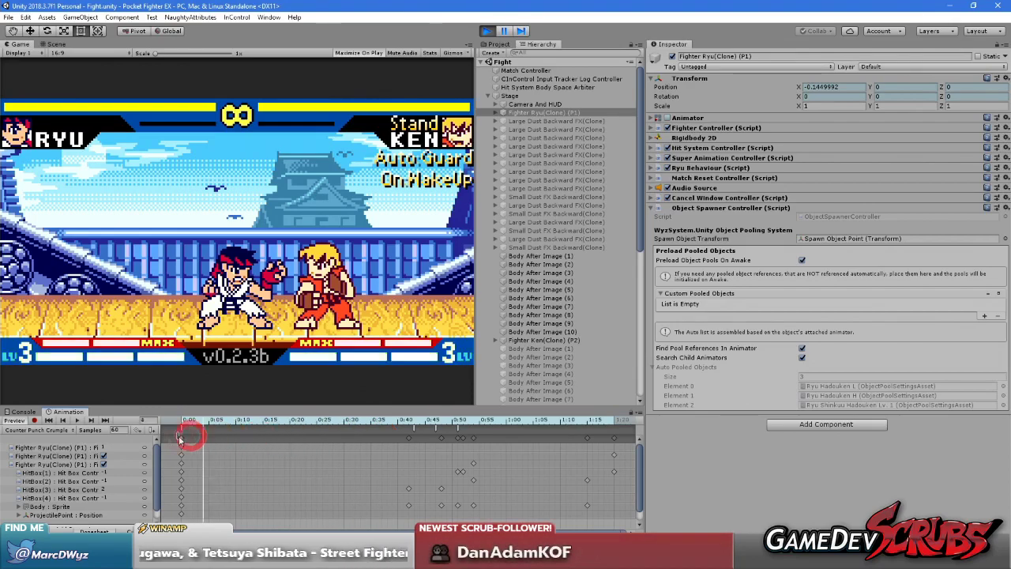
- Load the Counter Super Special clip and scrub through its first frames
{"action": "left_click", "coordinate": [49, 430]}
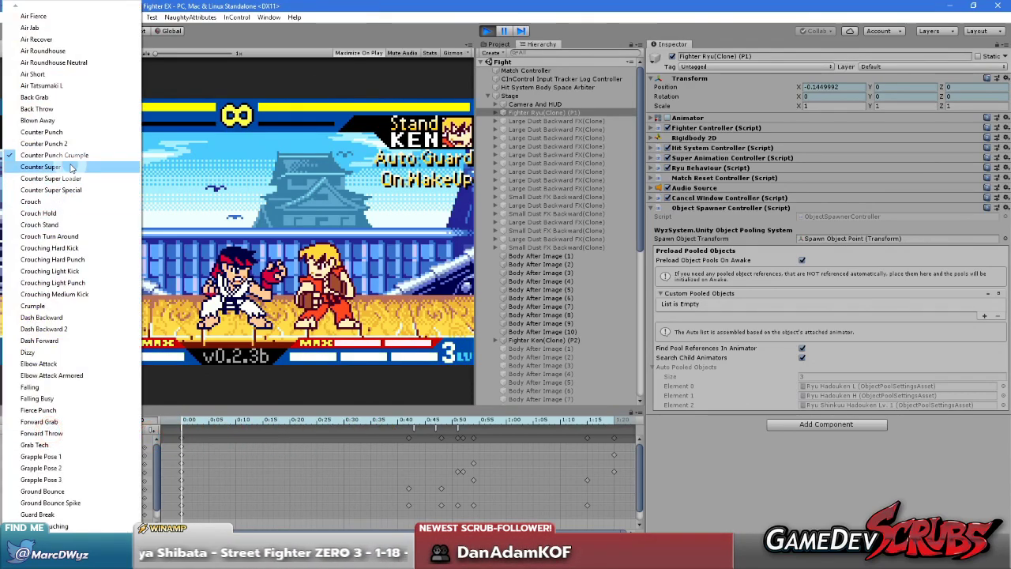
{"action": "left_click", "coordinate": [67, 189]}
{"action": "mouse_move", "coordinate": [215, 420]}
{"action": "left_mouse_down"}
{"action": "mouse_move", "coordinate": [190, 423]}
{"action": "mouse_move", "coordinate": [205, 428]}
{"action": "left_mouse_up"}
- Reload the Counter Punch Crumple clip, scrub it to frame 16 and turn off the animation preview
{"action": "left_click", "coordinate": [40, 429]}
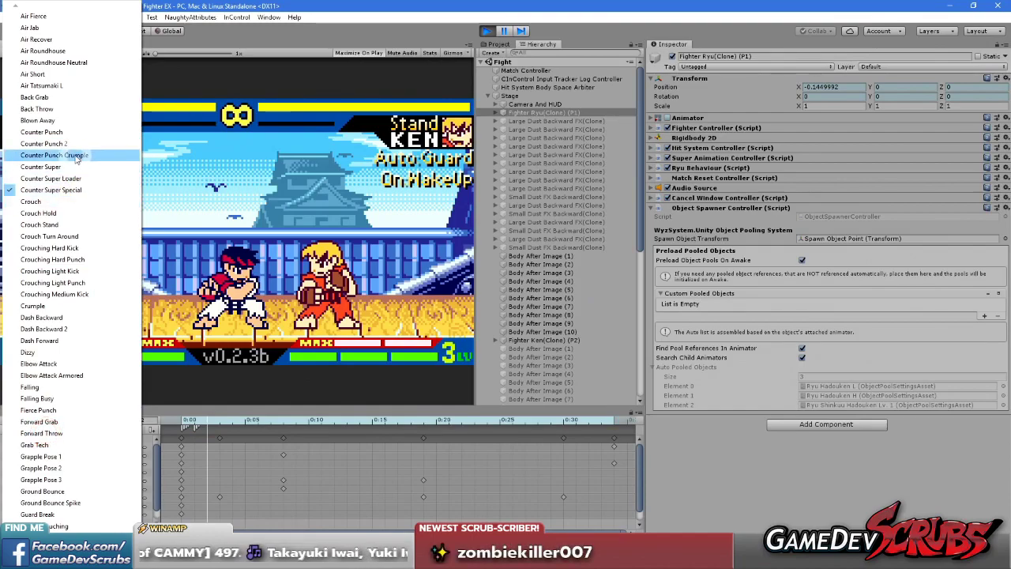
{"action": "left_click", "coordinate": [76, 156]}
{"action": "left_click_drag", "start_coordinate": [190, 428], "coordinate": [267, 426]}
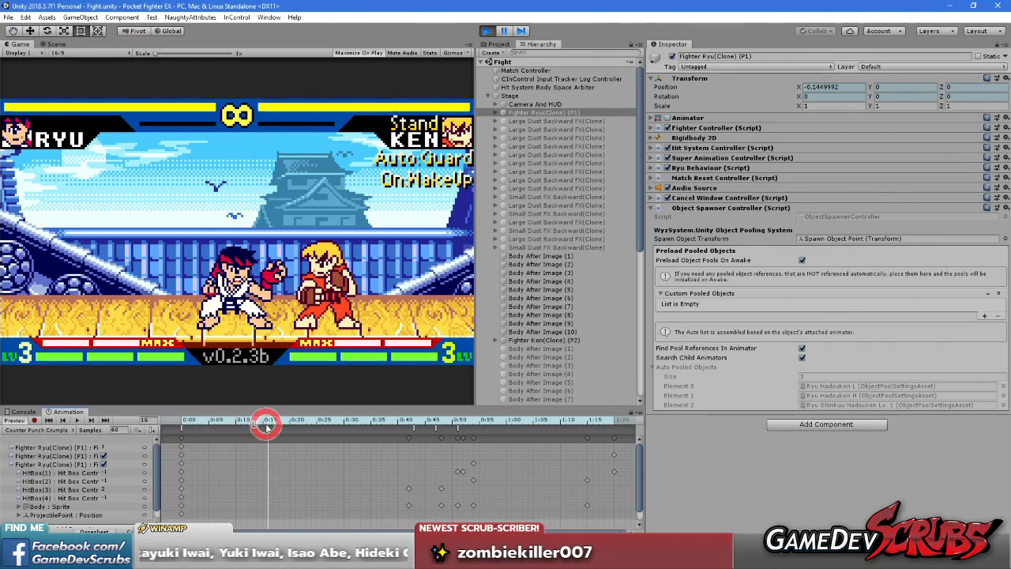
{"action": "left_click", "coordinate": [14, 420]}
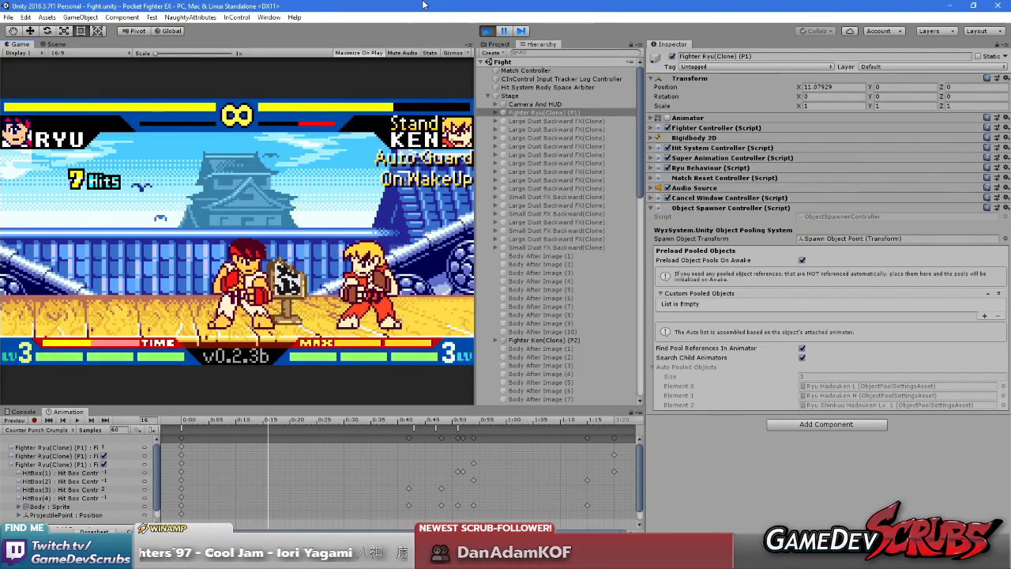
- Leave the fight for character selection and start a training match with Terry against Ryu on the Japan Coast night stage
{"action": "key", "text": "Escape"}
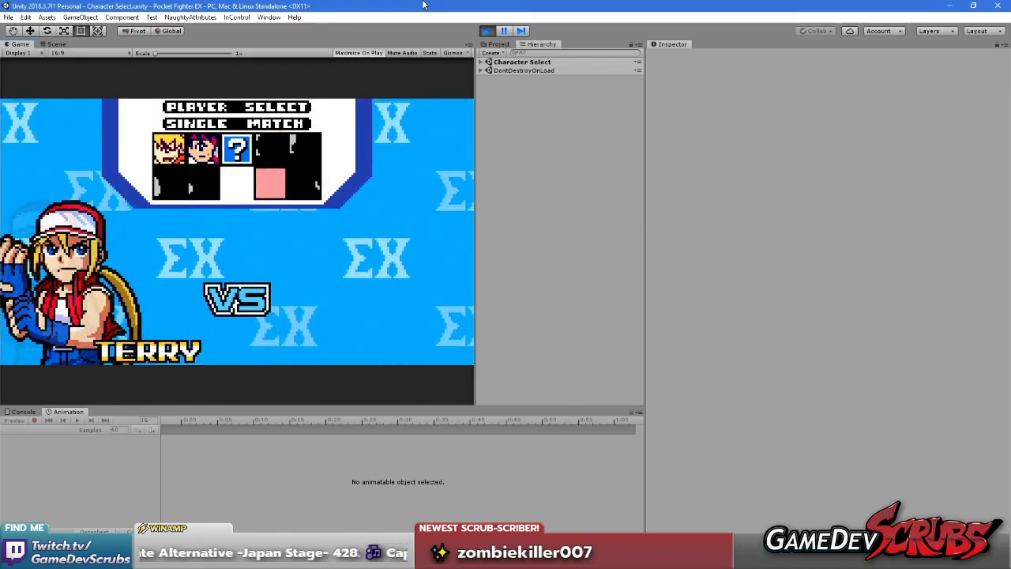
{"action": "key", "text": "Return"}
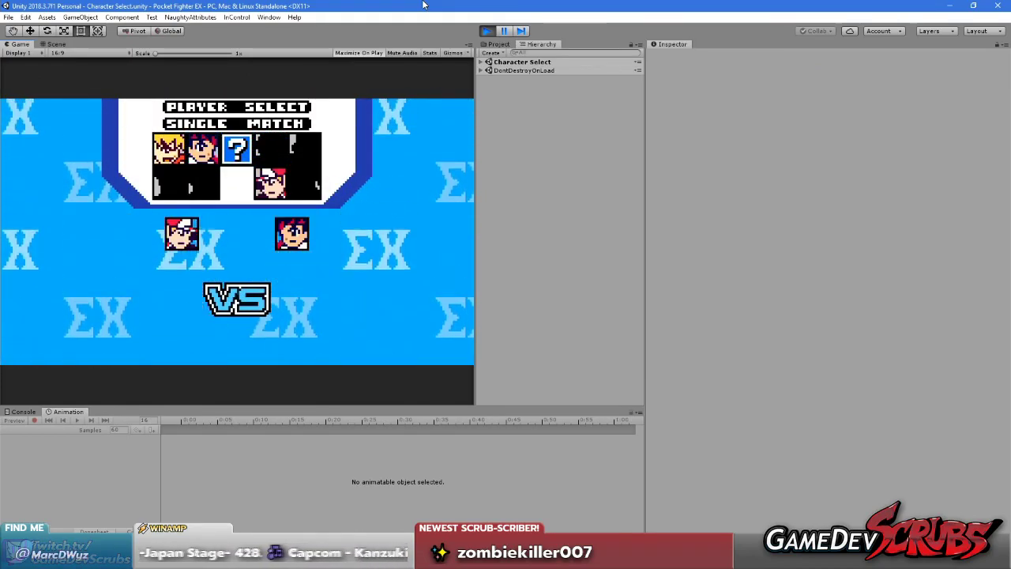
{"action": "key", "text": "Return"}
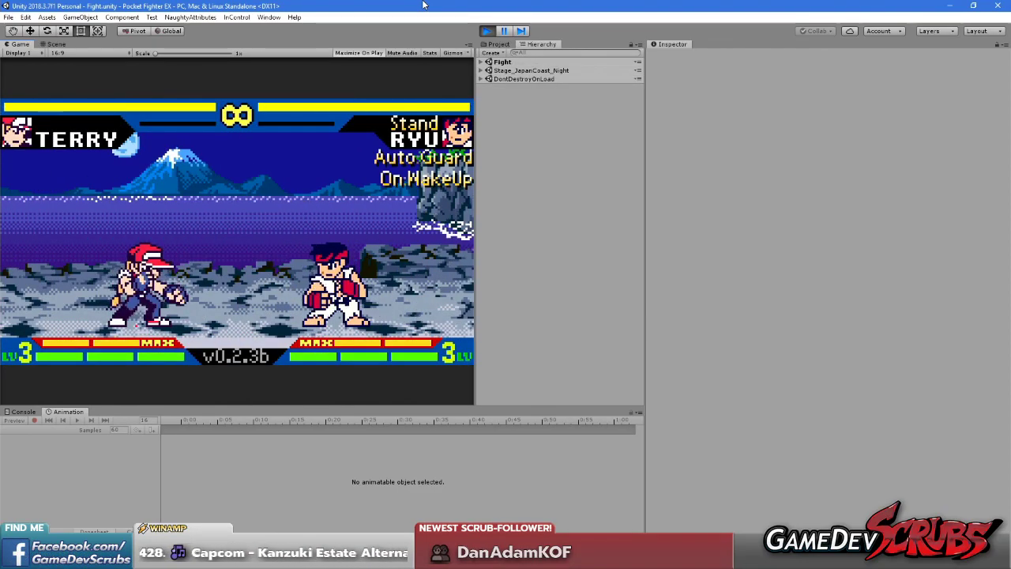
- Playtest Terry's attacks and a super move against Ryu, then reset the training positions
{"action": "key", "text": "Up"}
{"action": "key", "text": "Right"}
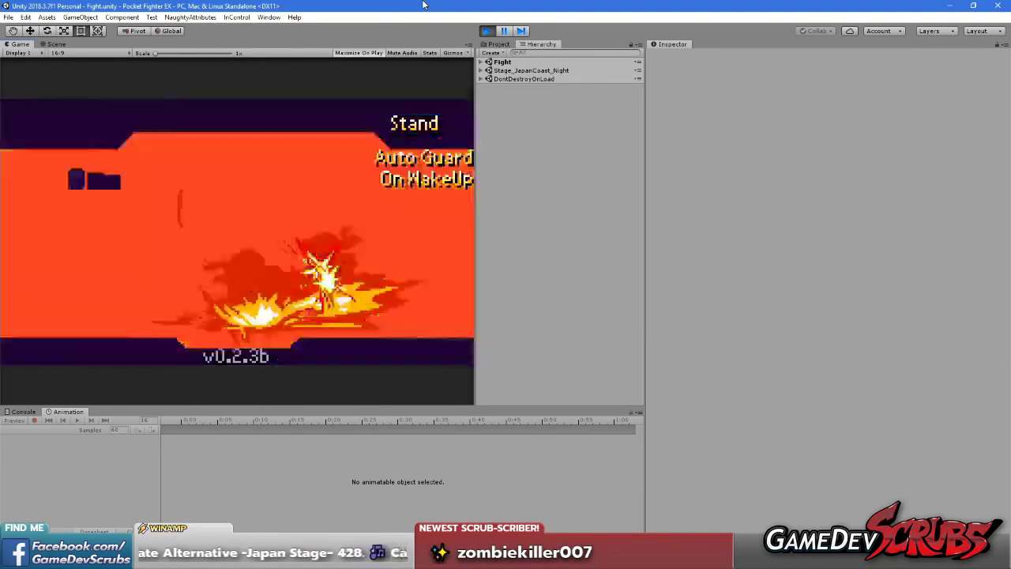
{"action": "key", "text": "r"}
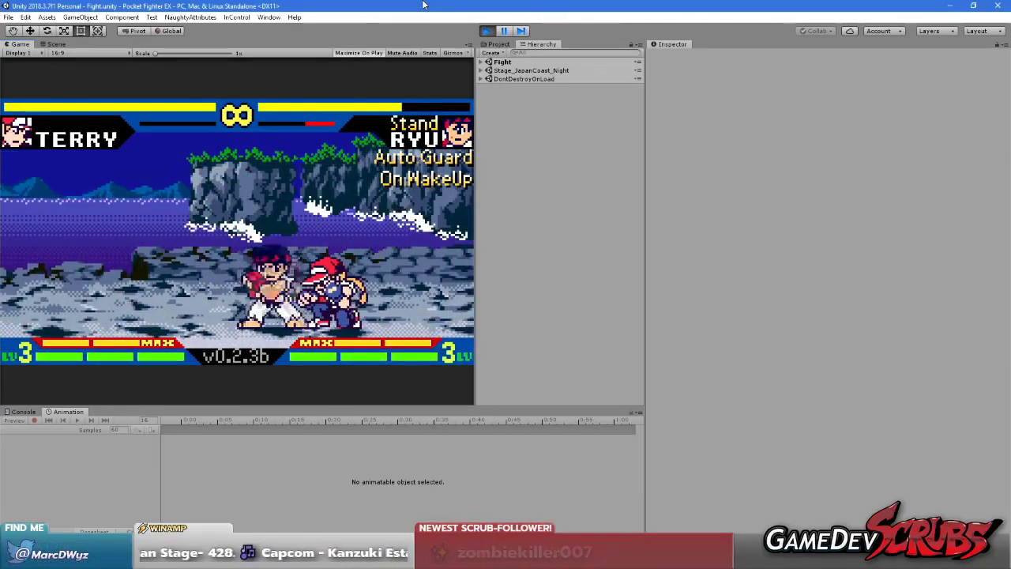
- Leave the fight for character selection and choose Ryu against Ken in color 03
{"action": "key", "text": "Escape"}
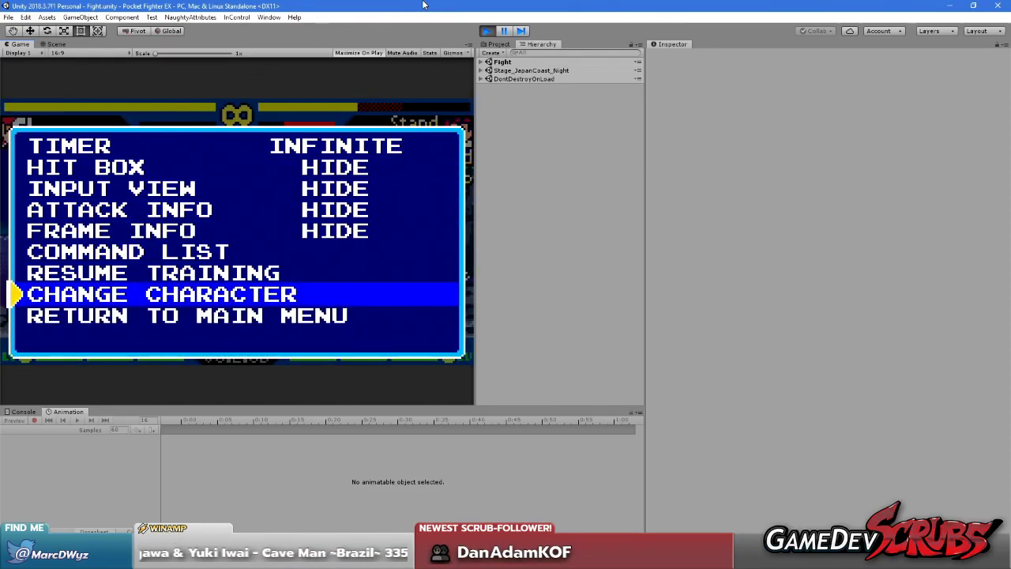
{"action": "key", "text": "Return"}
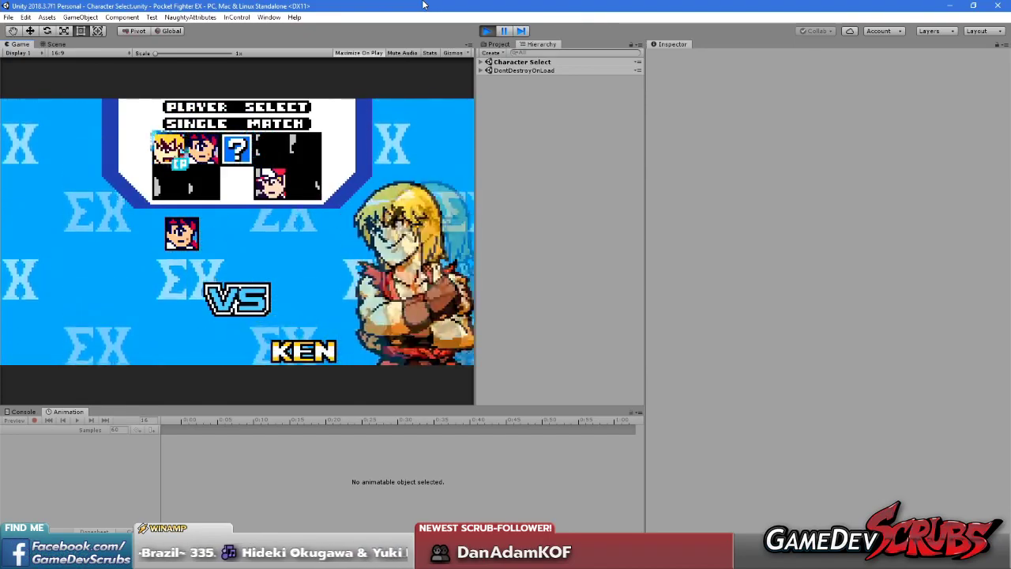
{"action": "key", "text": "Return"}
{"action": "key", "text": "Right"}
{"action": "key", "text": "Right"}
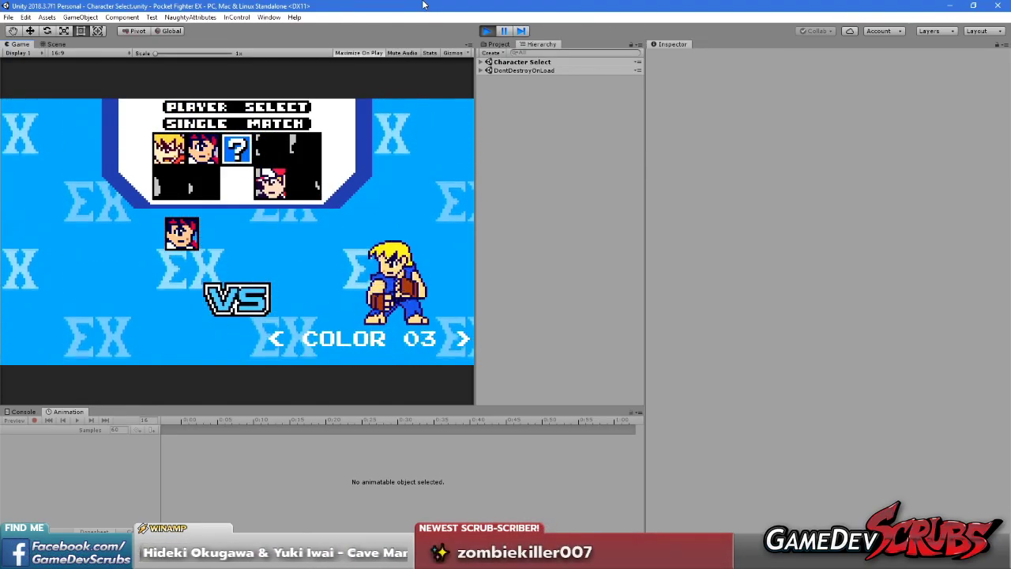
{"action": "key", "text": "Return"}
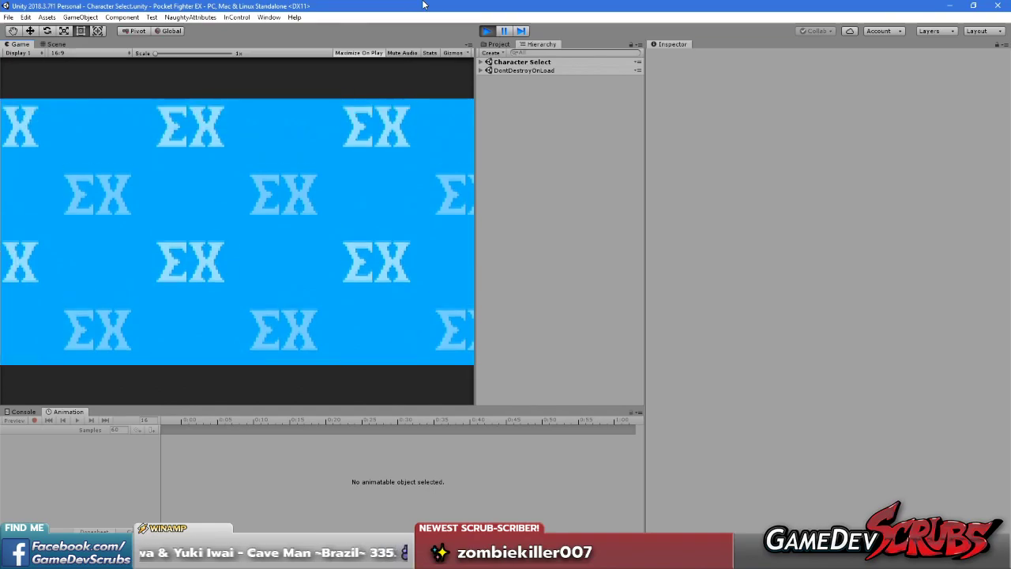
- Choose the snowy train yard stage and start the training match
{"action": "key", "text": "Right"}
{"action": "key", "text": "Right"}
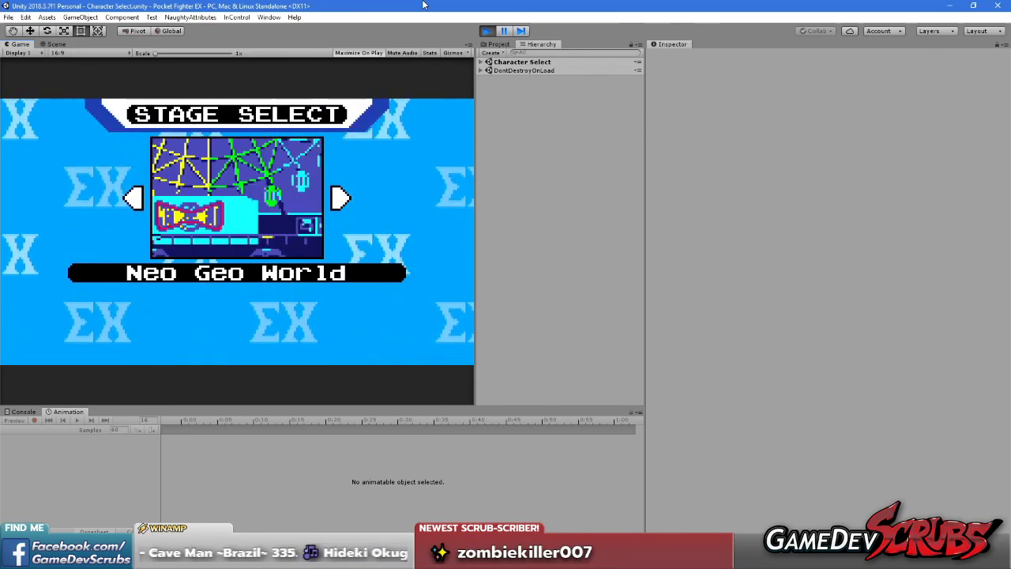
{"action": "key", "text": "Right"}
{"action": "key", "text": "Right"}
{"action": "key", "text": "Return"}
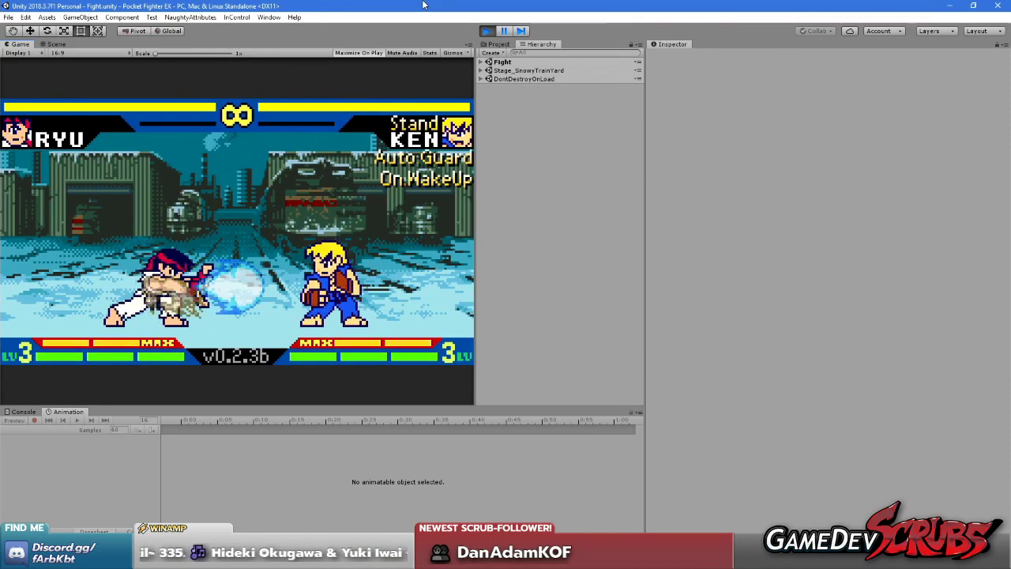
- Playtest Ryu's fireball super and his Power Max state against Ken
{"action": "key", "text": "Down"}
{"action": "key", "text": "Right"}
{"action": "key", "text": "Down"}
{"action": "key", "text": "Right"}
{"action": "key", "text": "j"}
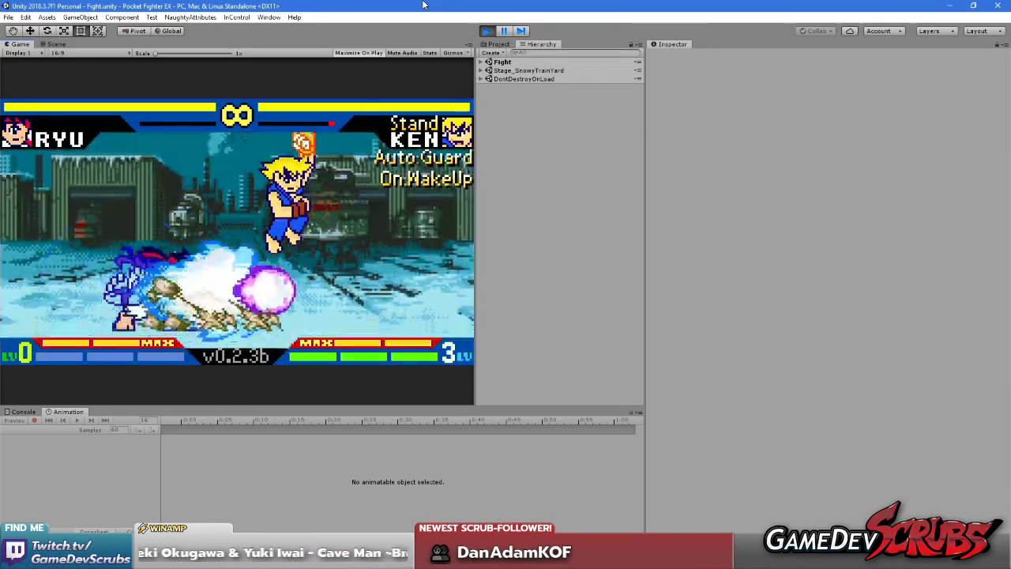
{"action": "key", "text": "Down"}
{"action": "key", "text": "Right"}
{"action": "key", "text": "j"}
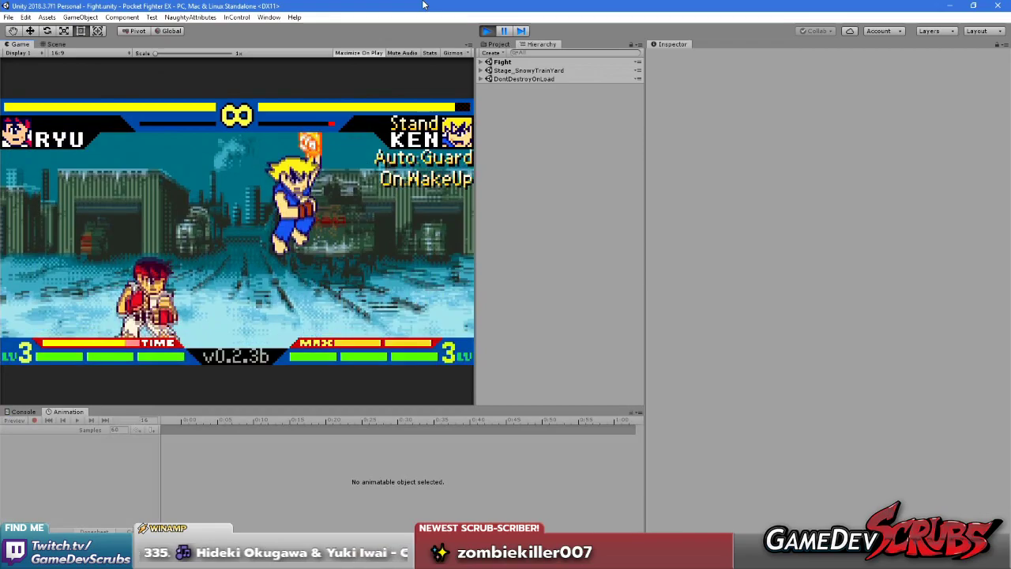
- Reset the training positions and playtest Ryu's close attacks into a Power Max cancel against Ken
{"action": "key", "text": "r"}
{"action": "key", "text": "j"}
{"action": "key", "text": "Down"}
{"action": "key", "text": "Right"}
{"action": "key", "text": "j"}
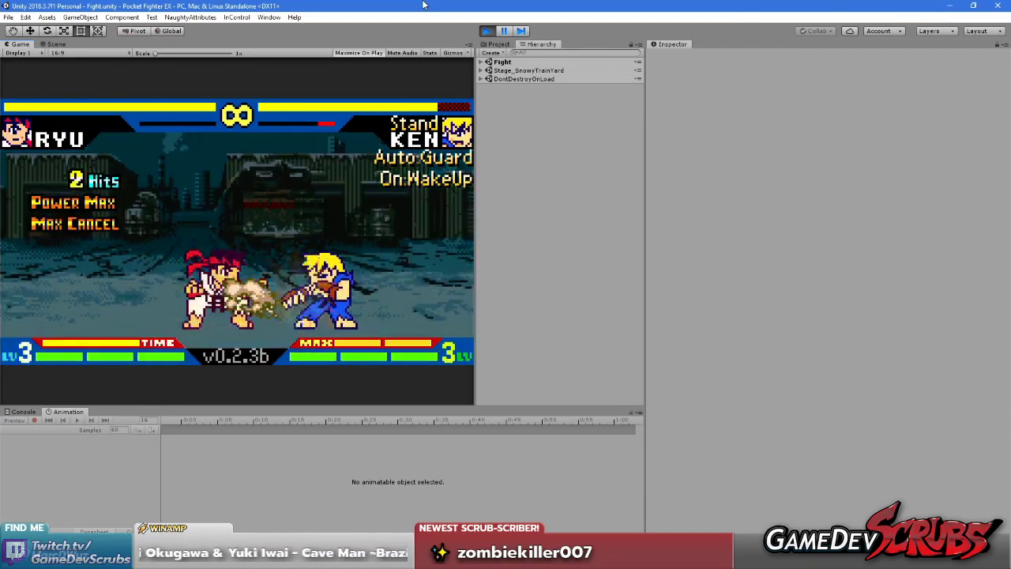
{"action": "key", "text": "Right"}
{"action": "key", "text": "Right"}
{"action": "key", "text": "j"}
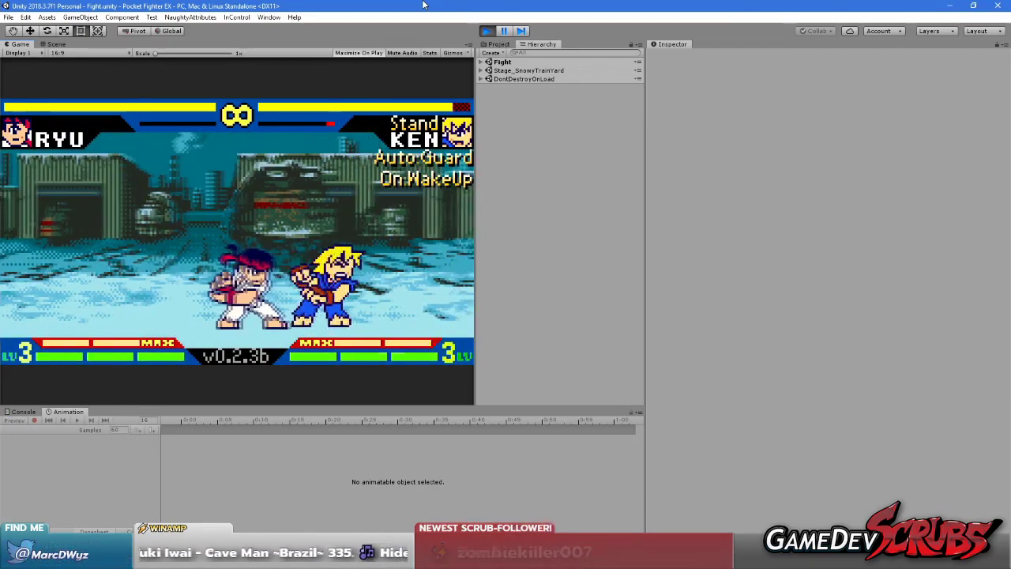
{"action": "key", "text": "Down"}
{"action": "key", "text": "Right"}
{"action": "key", "text": "j"}
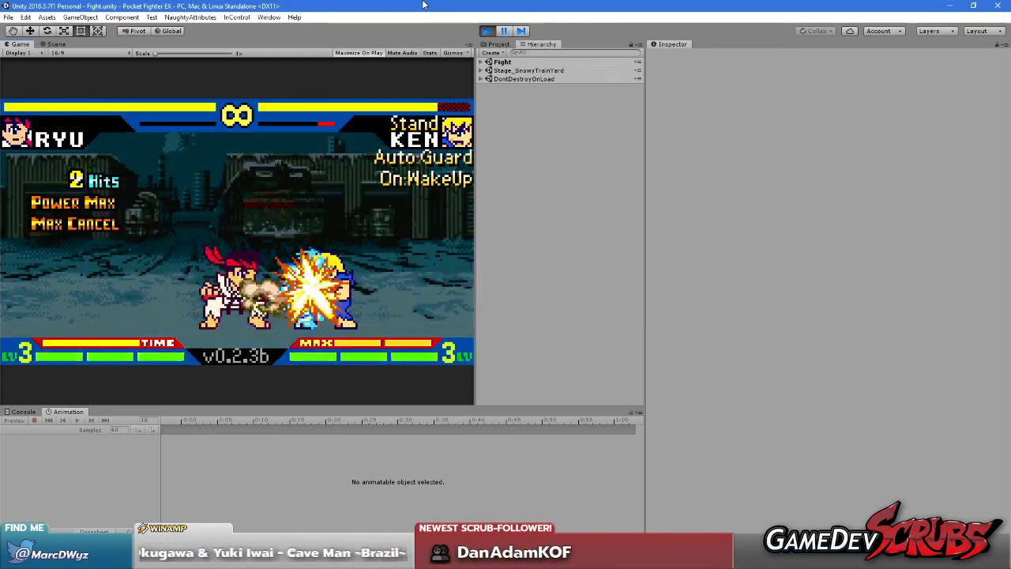
- Reset the positions and playtest Ryu's punch and kick combos on Ken in the stage corner during Power Max
{"action": "key", "text": "r"}
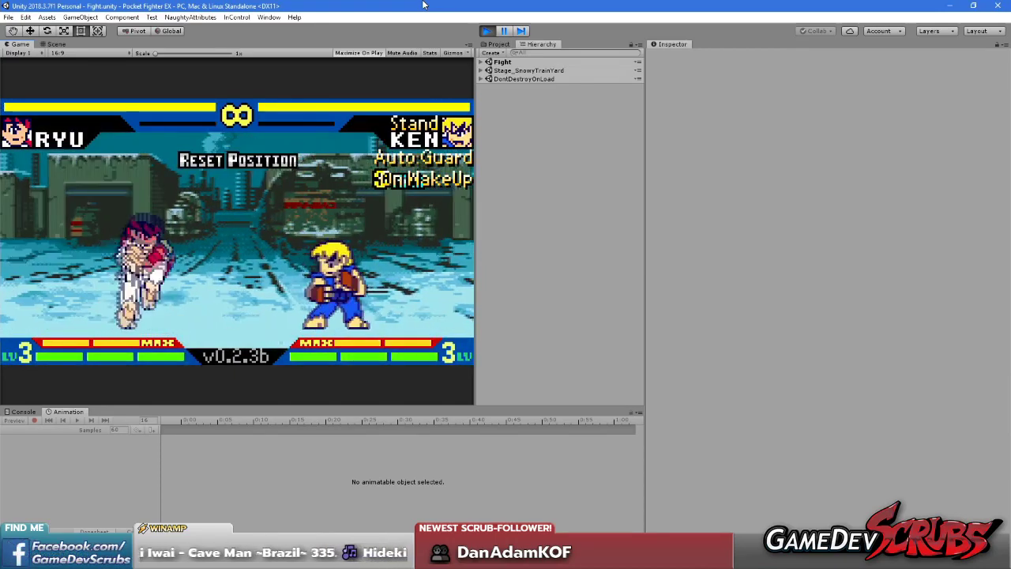
{"action": "key", "text": "j"}
{"action": "key", "text": "k"}
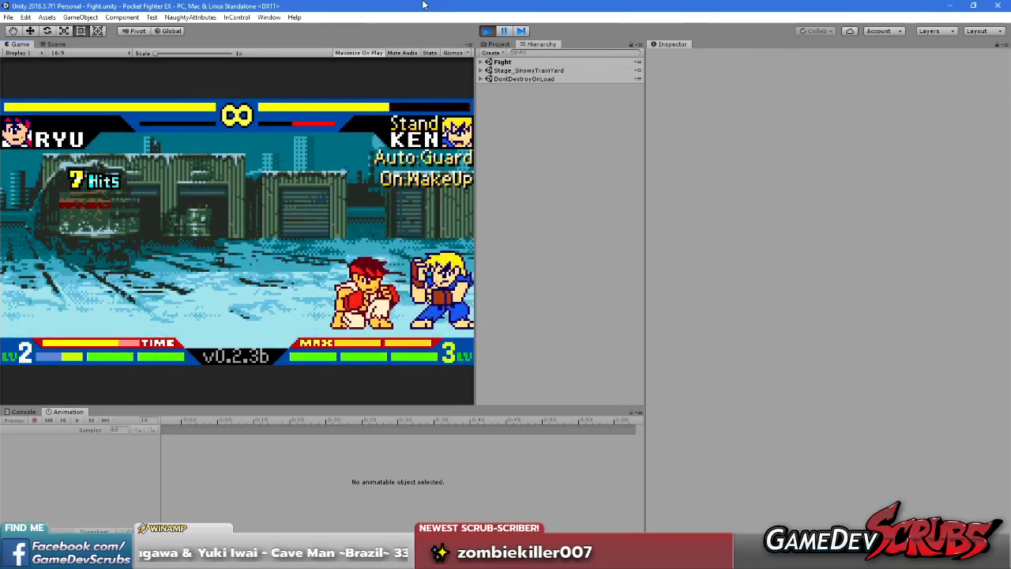
{"action": "key", "text": "k"}
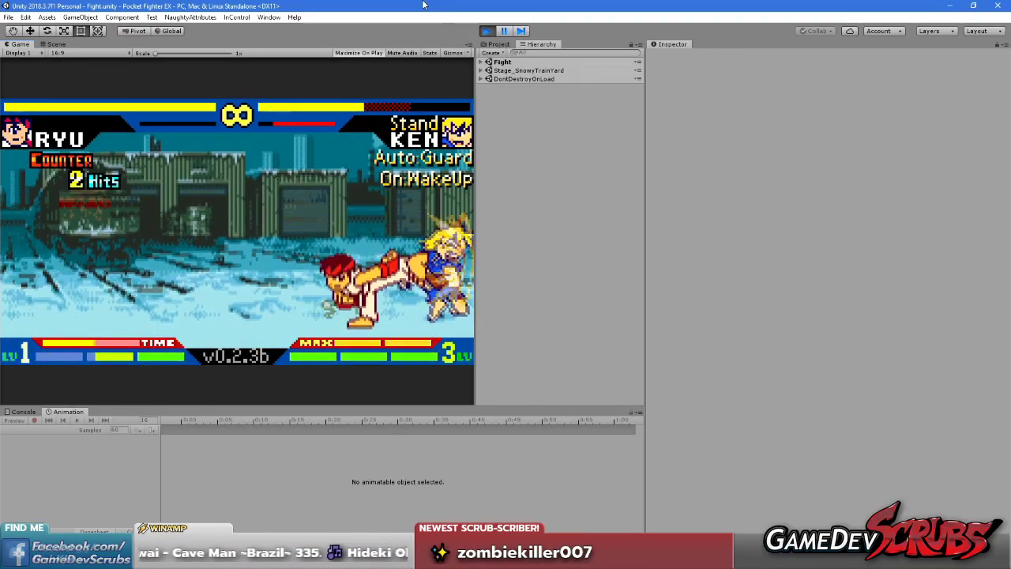
{"action": "key", "text": "s"}
{"action": "key", "text": "a"}
{"action": "key", "text": "j"}
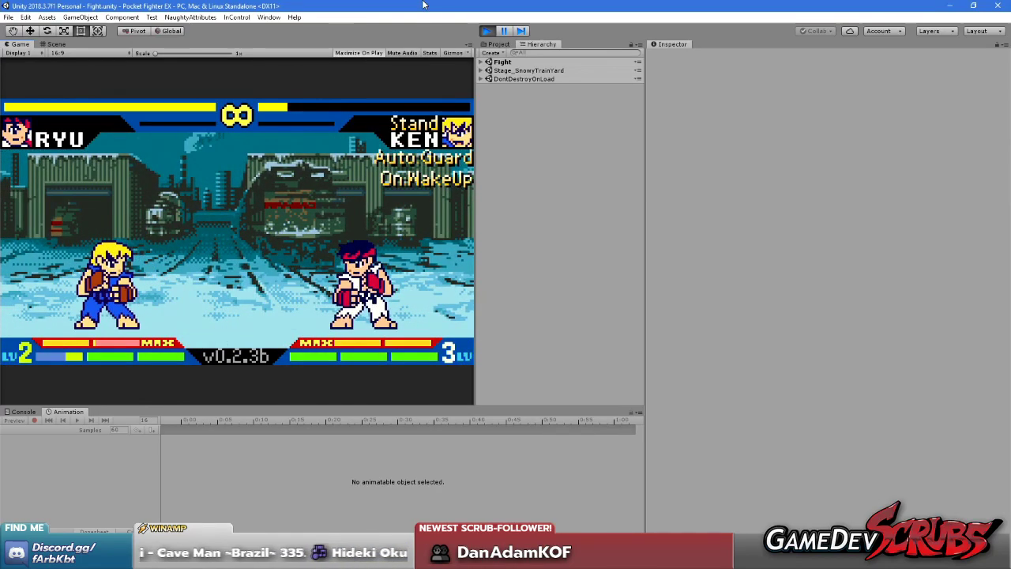
- Leave the fight for character selection and start a training match with Ken against Ryu on a random stage
{"action": "key", "text": "Escape"}
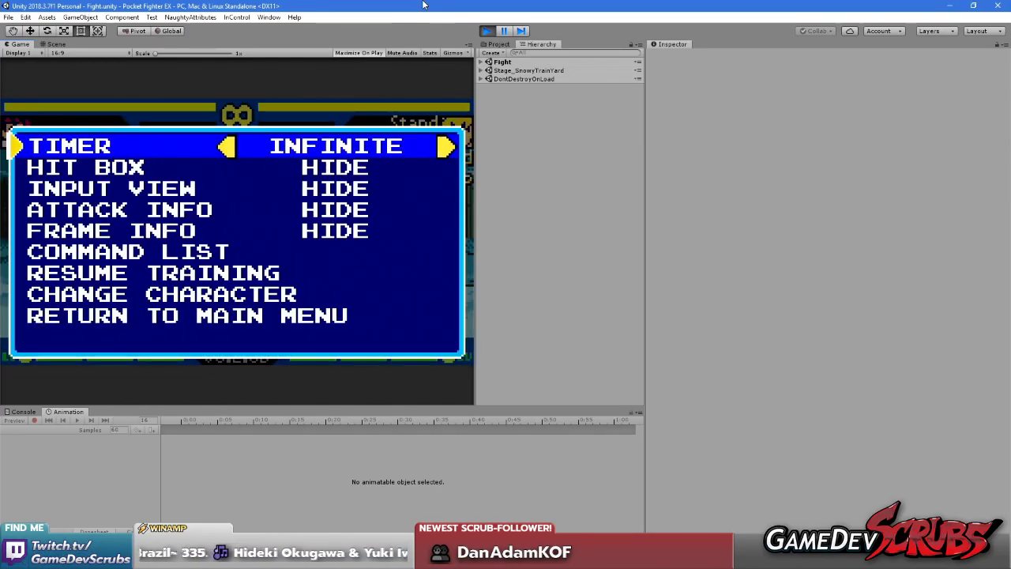
{"action": "key", "text": "Down"}
{"action": "key", "text": "Down"}
{"action": "key", "text": "Down"}
{"action": "key", "text": "Down"}
{"action": "key", "text": "Down"}
{"action": "key", "text": "Down"}
{"action": "key", "text": "Down"}
{"action": "key", "text": "Return"}
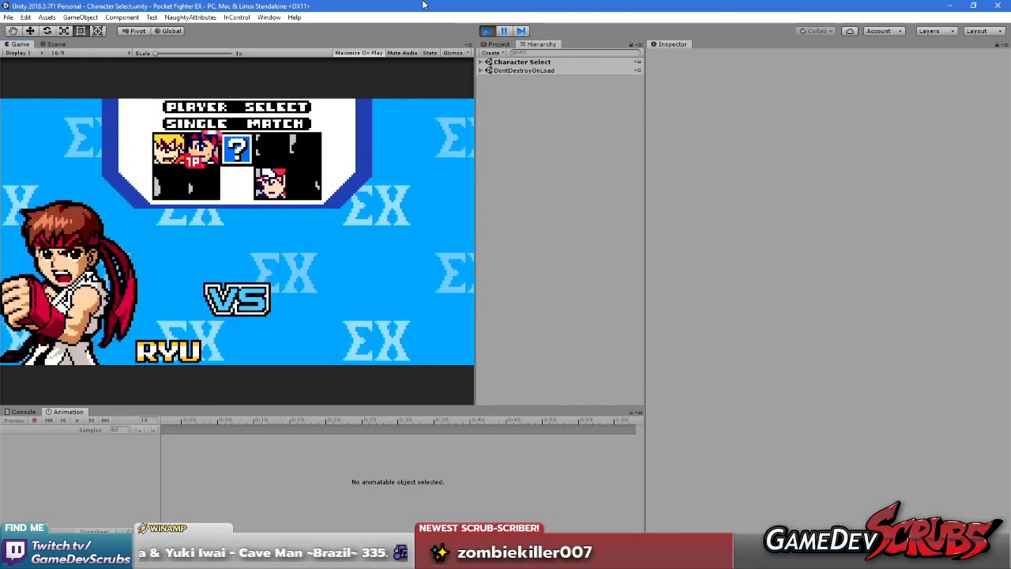
{"action": "key", "text": "Left"}
{"action": "key", "text": "Return"}
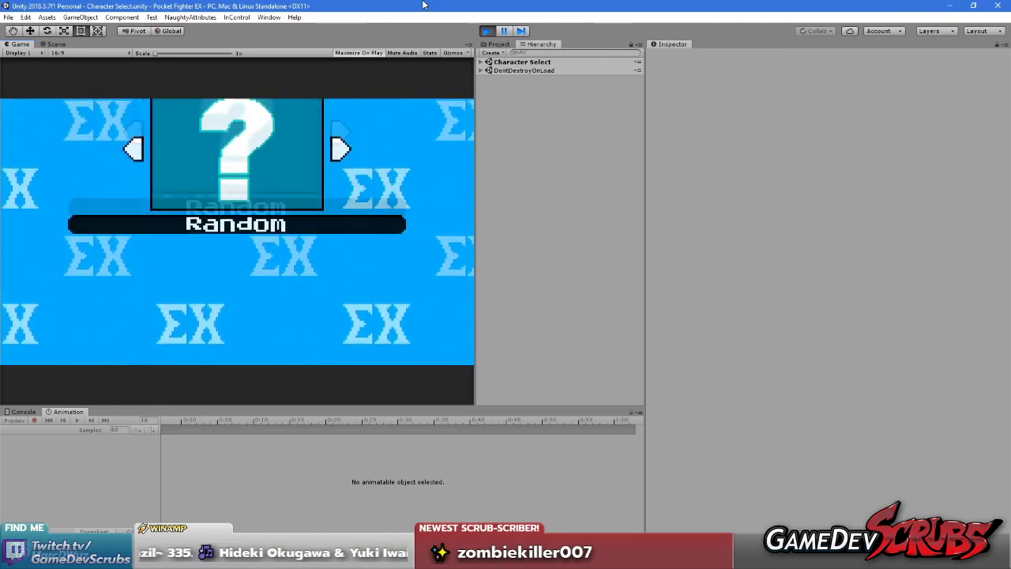
{"action": "key", "text": "Return"}
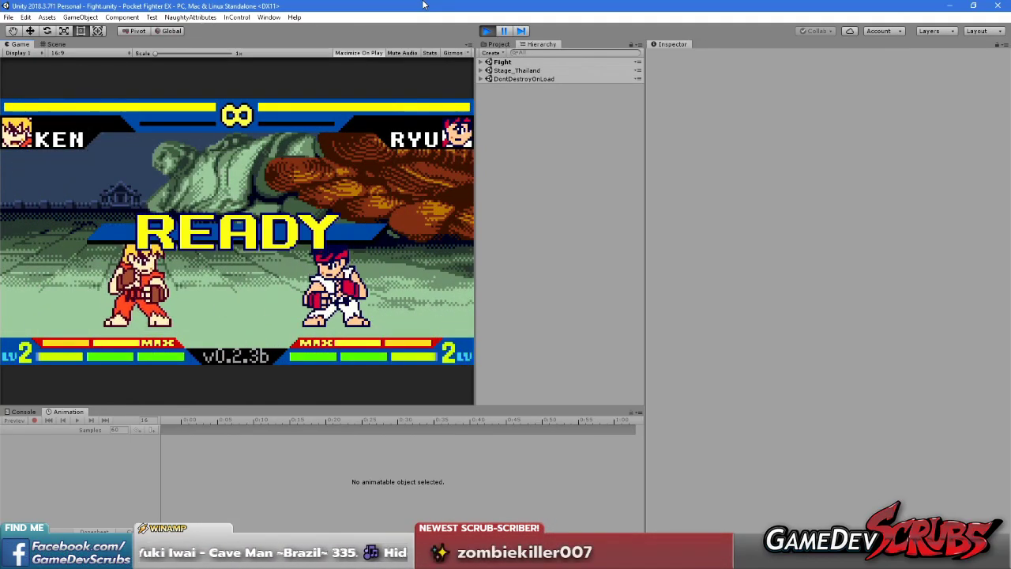
- Playtest Ken's close punch chain into his flaming rising uppercut against Ryu, resetting the positions between attempts
{"action": "key", "text": "Right"}
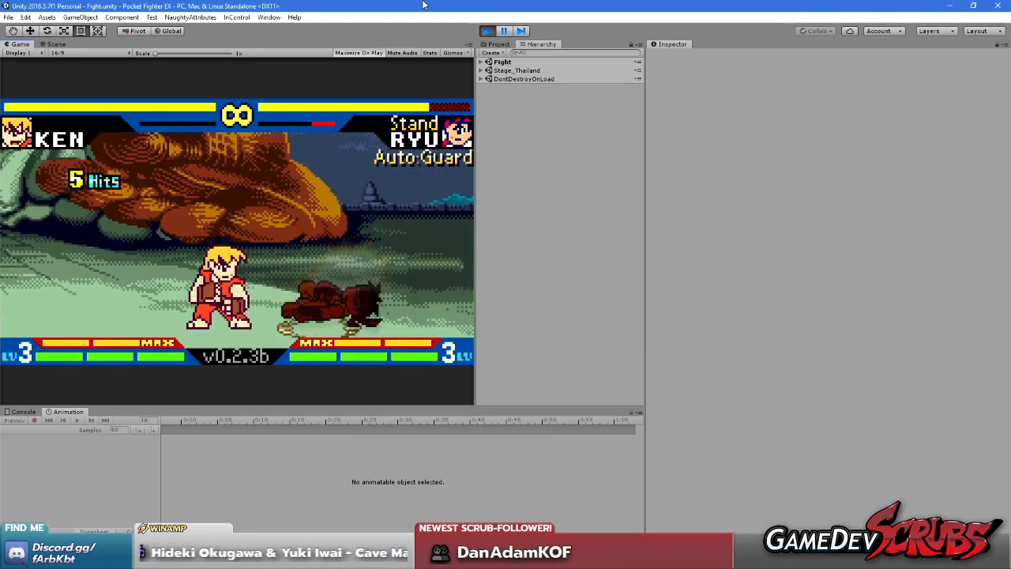
{"action": "key", "text": "r"}
{"action": "key", "text": "j"}
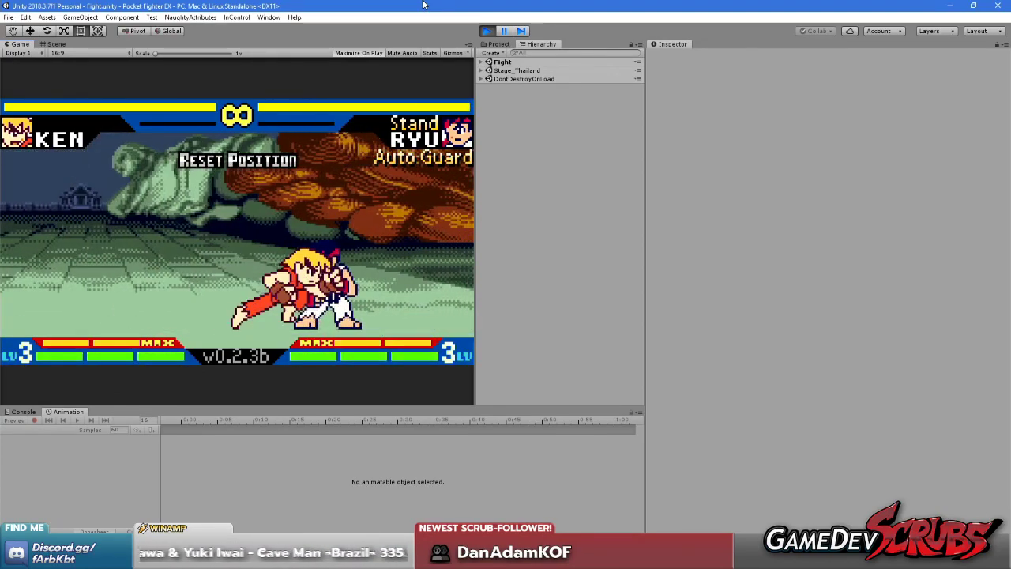
{"action": "key", "text": "j"}
{"action": "key", "text": "j"}
{"action": "key", "text": "j"}
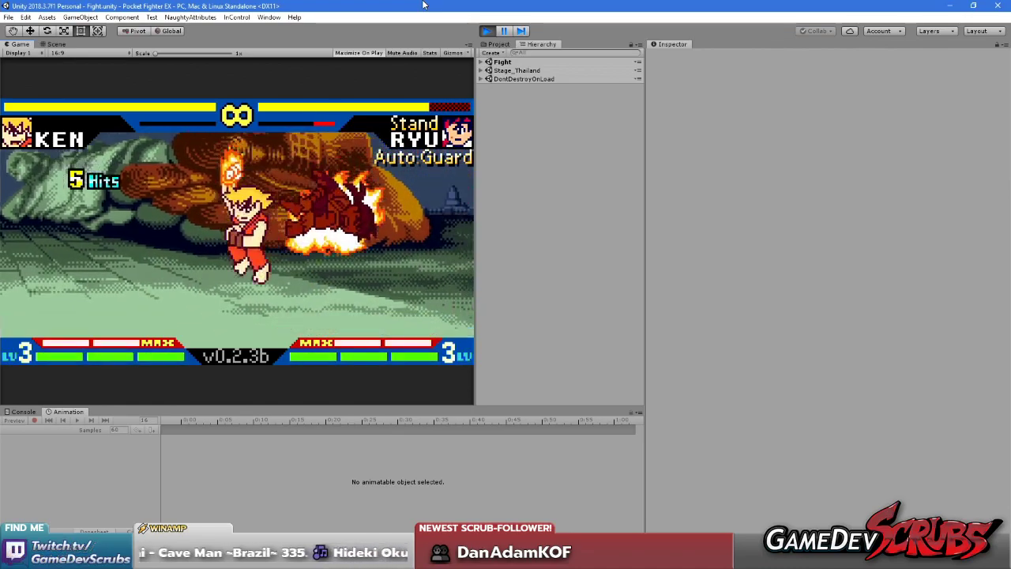
{"action": "key", "text": "r"}
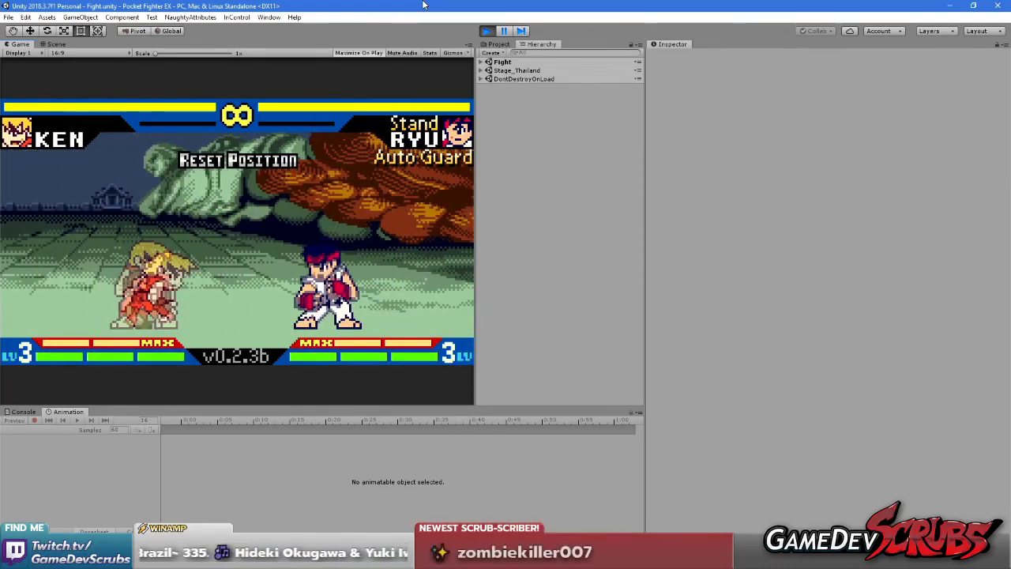
{"action": "key", "text": "j"}
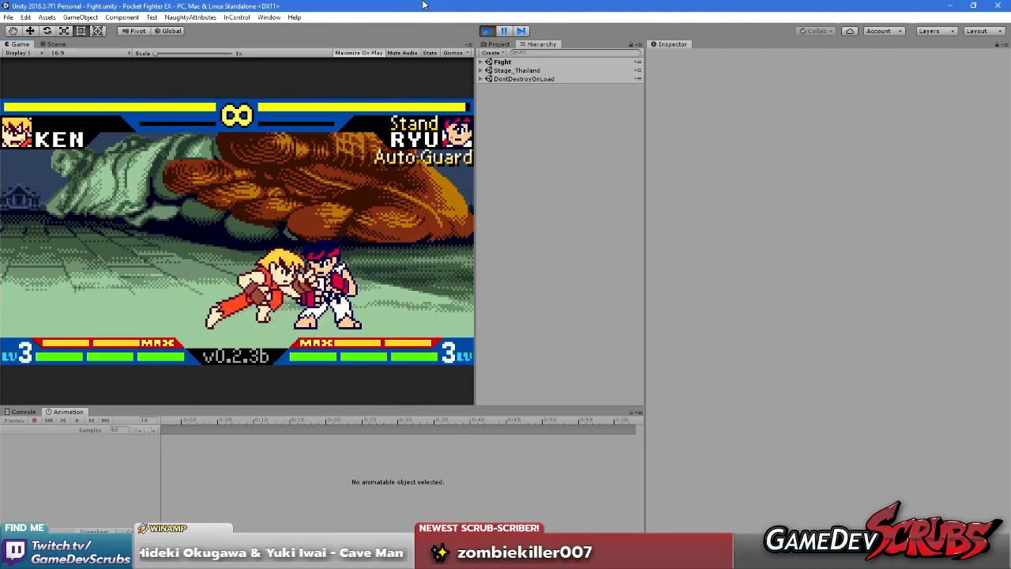
- Reset the positions and playtest Ken's Power Max cancel followed by a fireball and close attacks on Ryu
{"action": "key", "text": "r"}
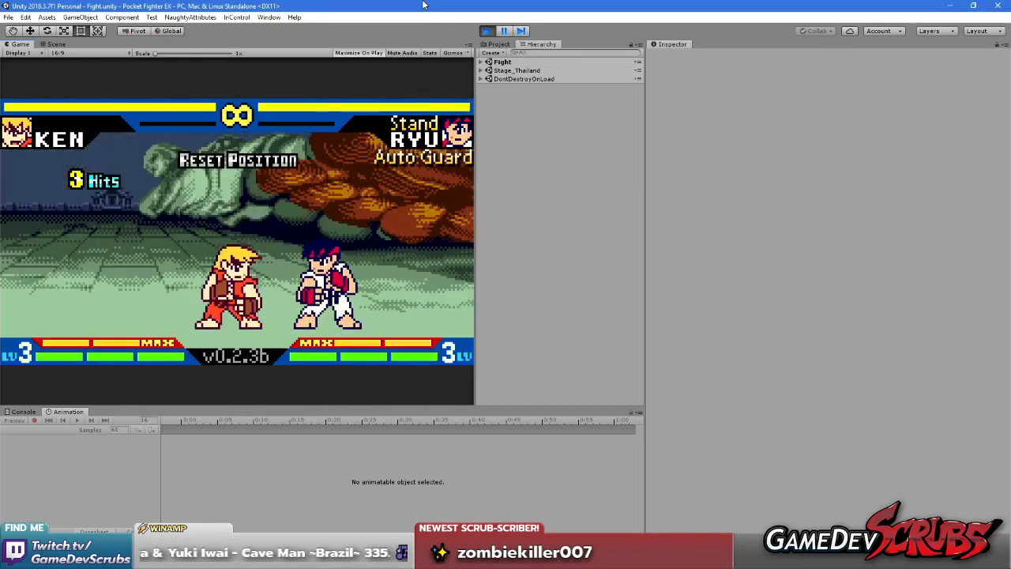
{"action": "key", "text": "j"}
{"action": "key", "text": "k"}
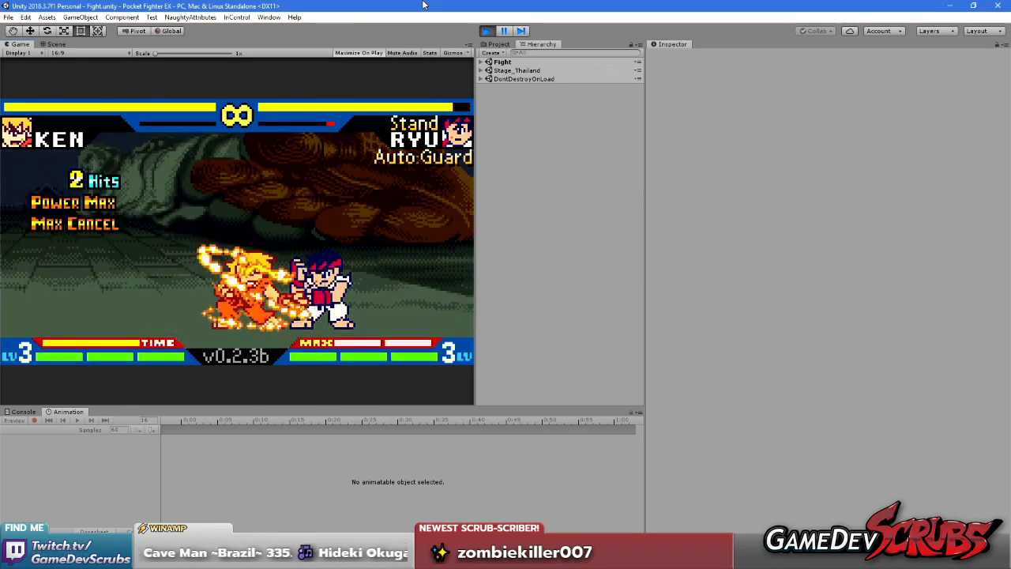
{"action": "key", "text": "j"}
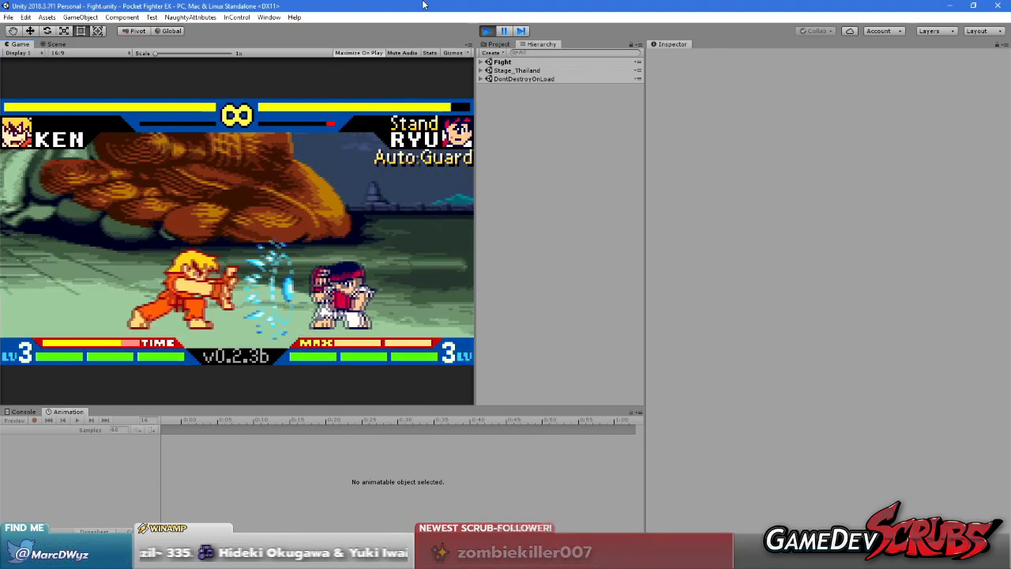
{"action": "key", "text": "j"}
{"action": "key", "text": "w"}
{"action": "key", "text": "j"}
{"action": "key", "text": "j"}
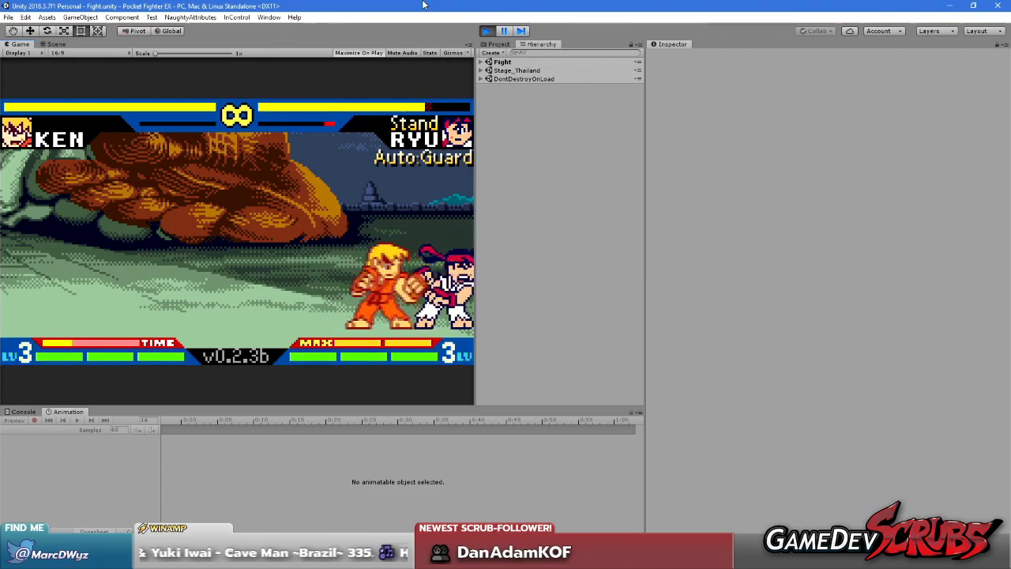
- Playtest Ken's throw and another Power Max activation against Ryu, then reset the training positions
{"action": "key", "text": "j"}
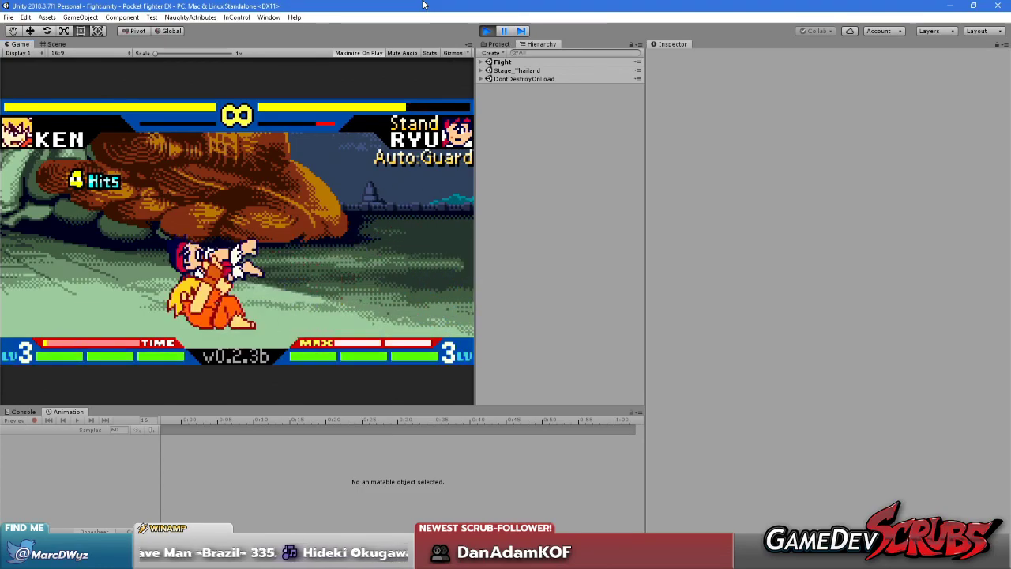
{"action": "key", "text": "a"}
{"action": "key", "text": "a"}
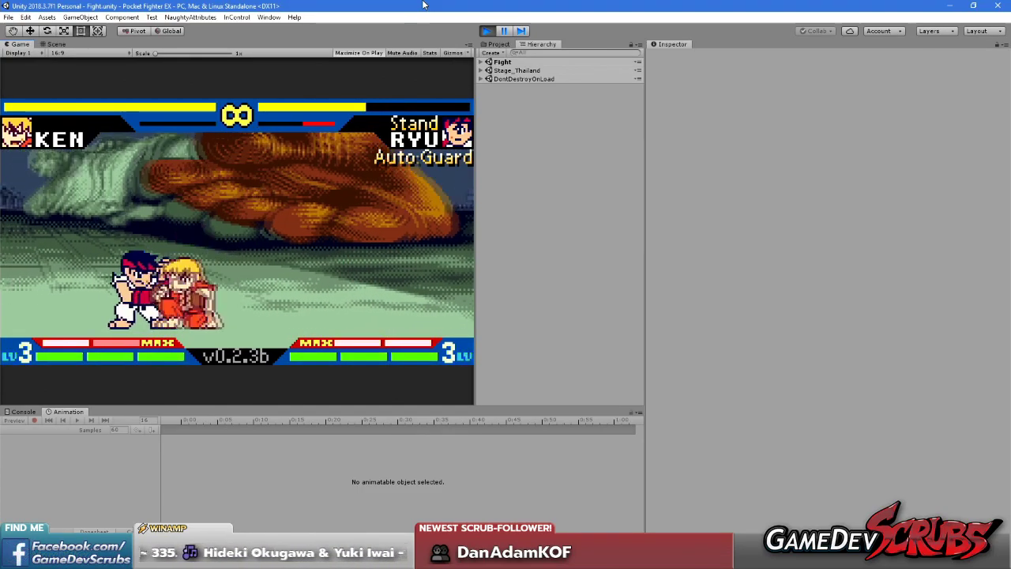
{"action": "key", "text": "j+k"}
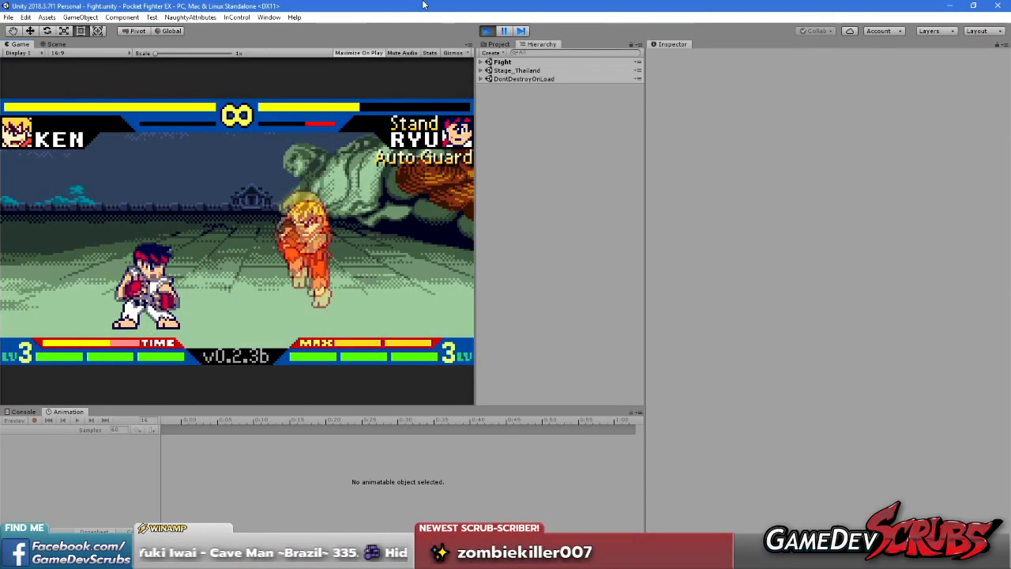
{"action": "key", "text": "r"}
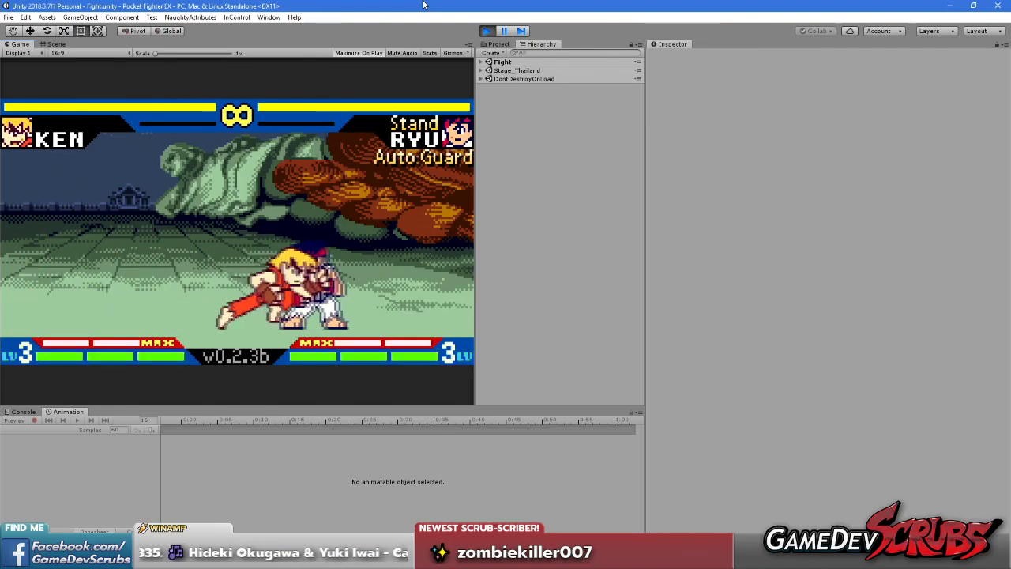
{"action": "key", "text": "r"}
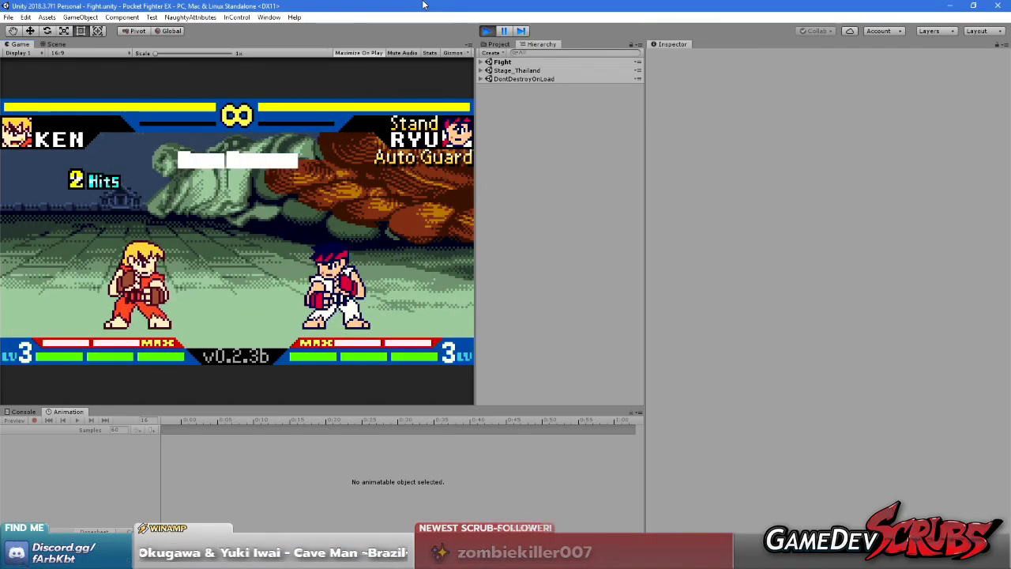
- Playtest Ken's forward advance and low kick against the standing Ryu
{"action": "key", "text": "Right"}
{"action": "key", "text": "Right"}
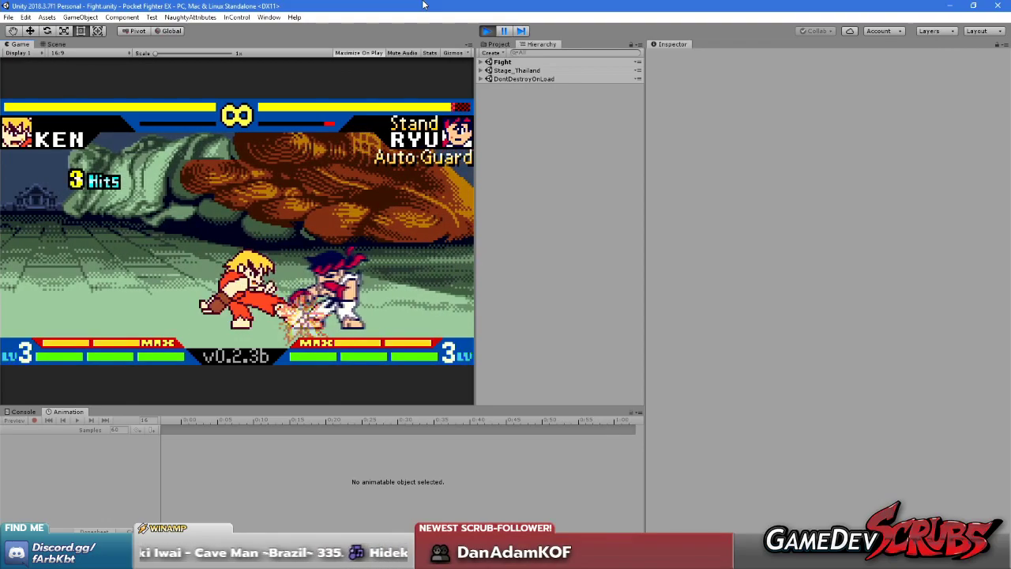
{"action": "key", "text": "Right"}
{"action": "key", "text": "Right"}
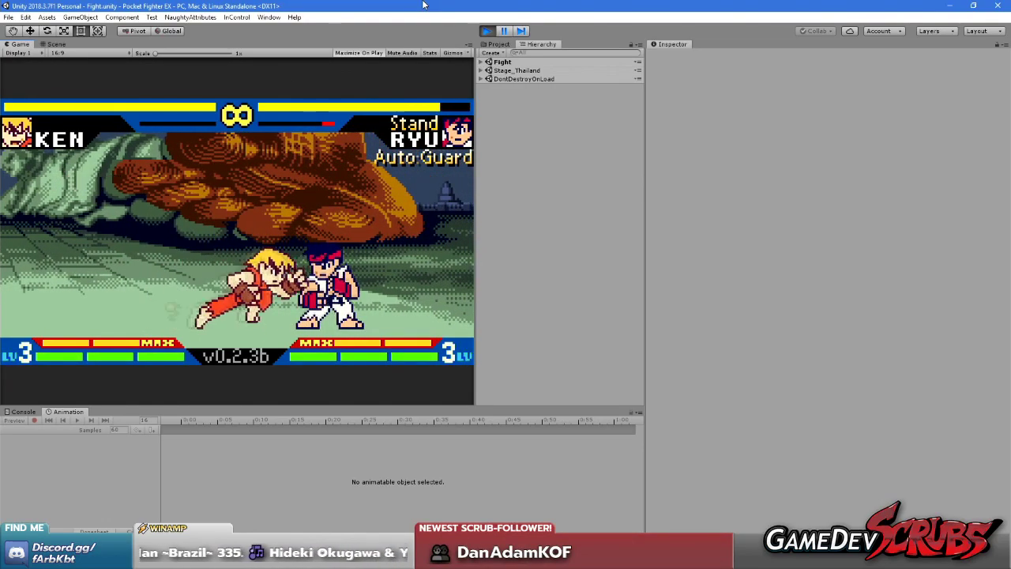
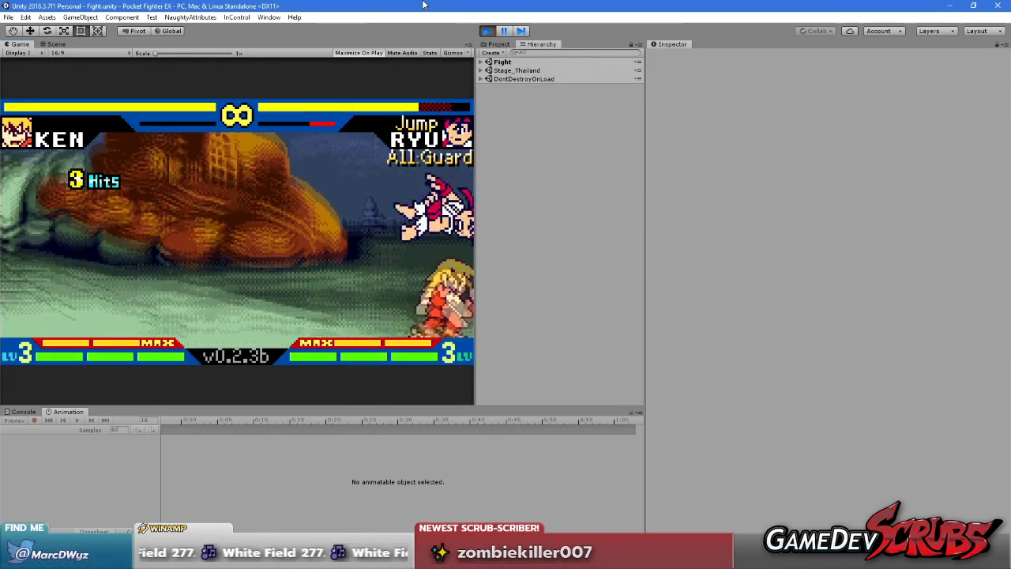
- Open Ken's Hit Boxes folder in the project assets and widen the asset list to show the full move names
{"action": "left_click", "coordinate": [499, 45]}
{"action": "scroll", "coordinate": [515, 237], "scroll_direction": "up", "scroll_amount": 5}
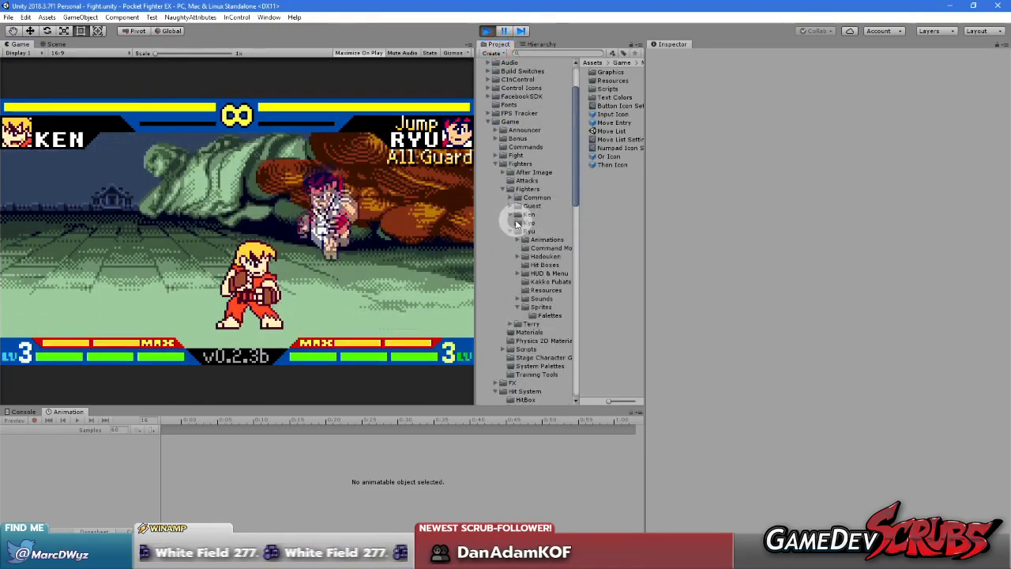
{"action": "left_click", "coordinate": [527, 214]}
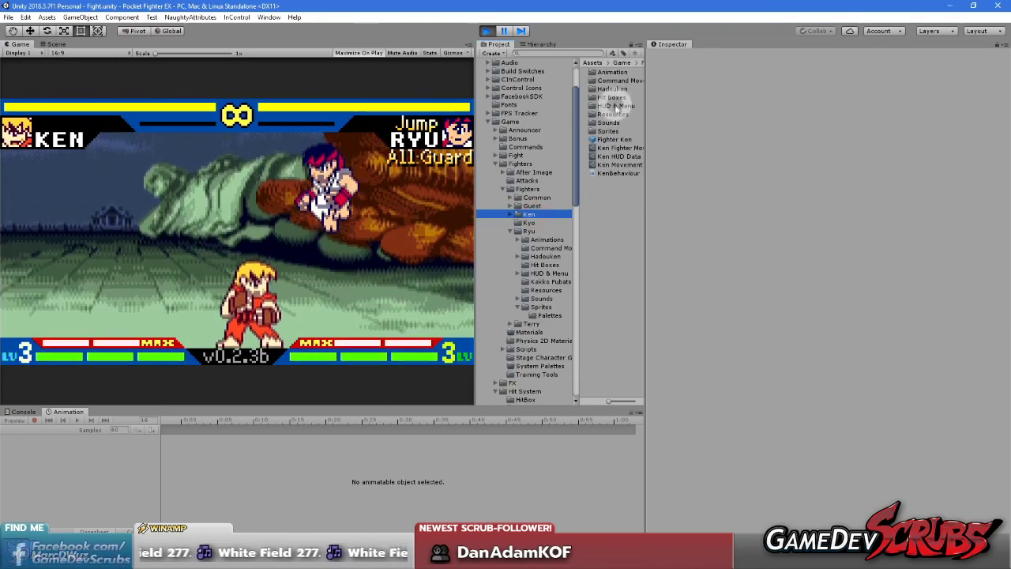
{"action": "double_click", "coordinate": [613, 97]}
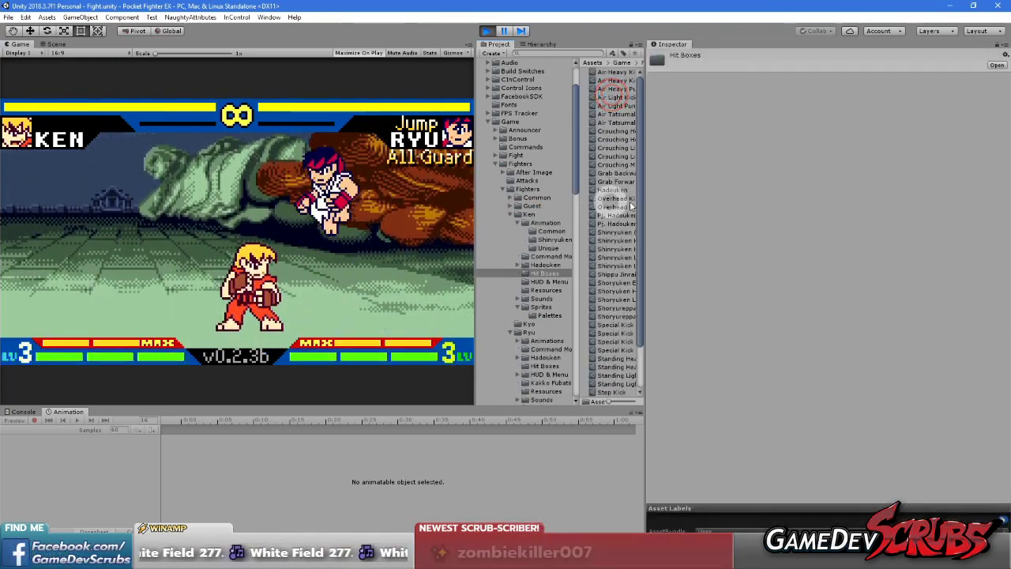
{"action": "left_click_drag", "start_coordinate": [580, 199], "coordinate": [449, 197]}
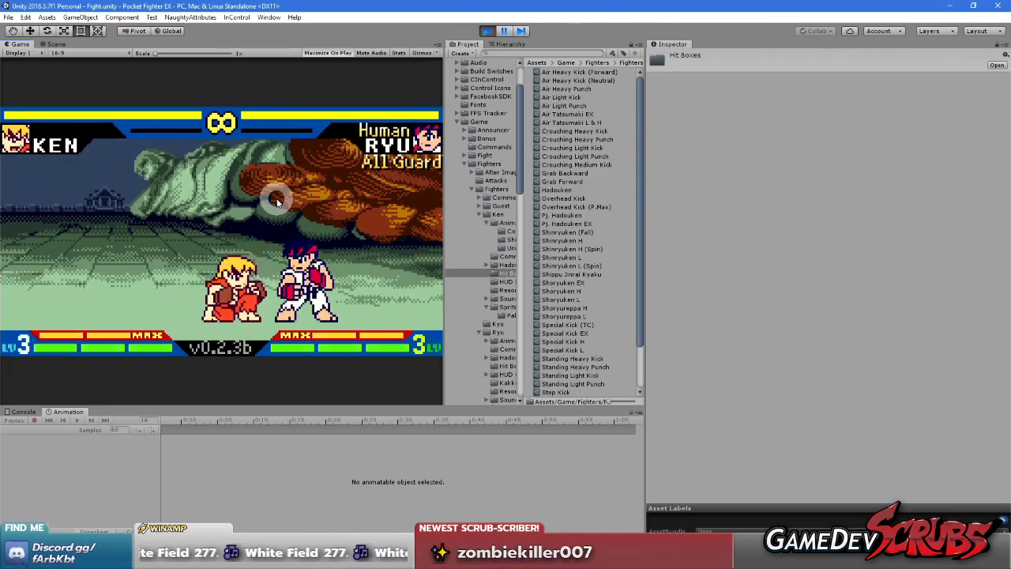
{"action": "scroll", "coordinate": [584, 241], "scroll_direction": "down", "scroll_amount": 3}
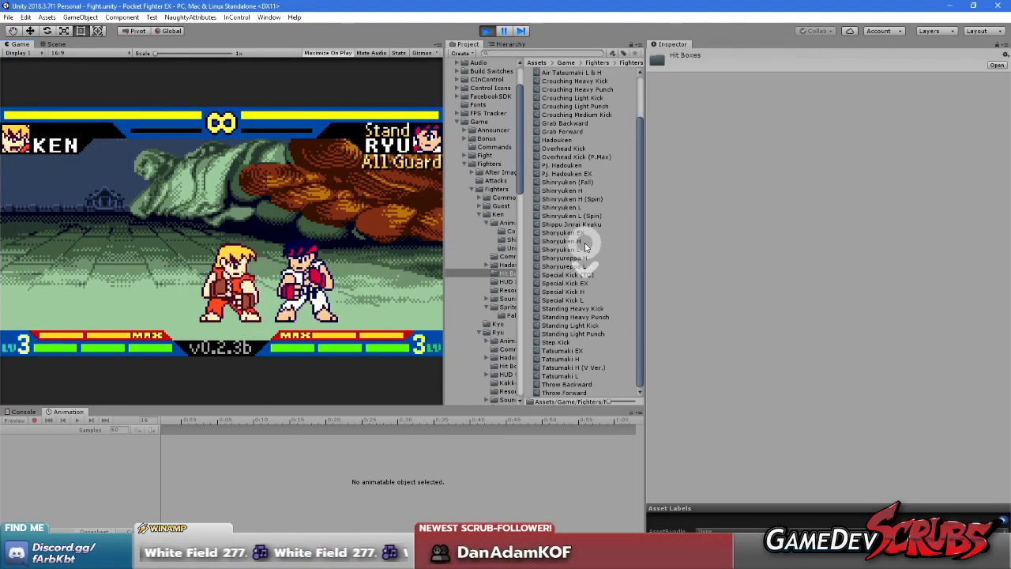
{"action": "scroll", "coordinate": [585, 233], "scroll_direction": "up", "scroll_amount": 3}
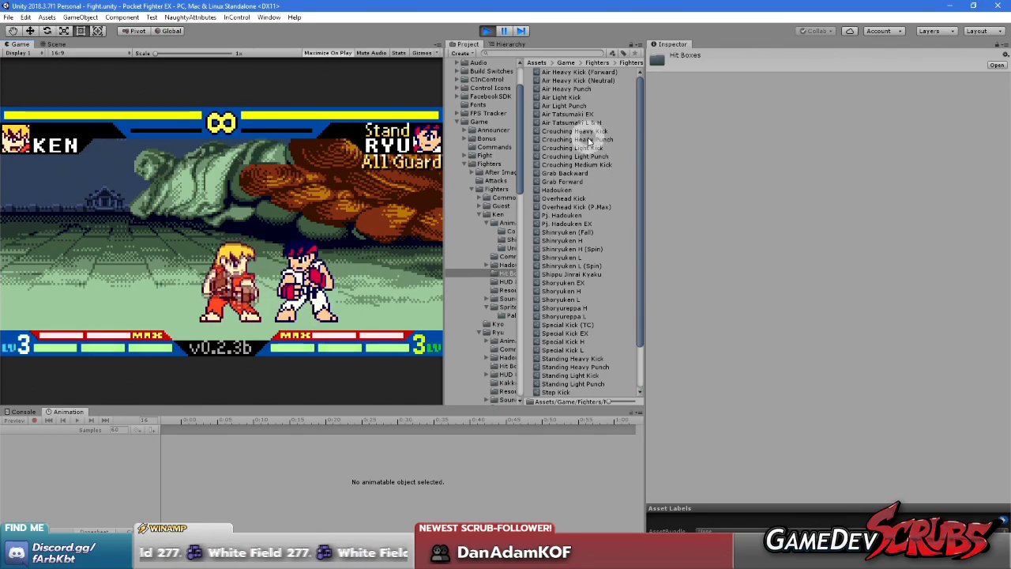
- In Ken's Crouching Heavy Punch, turn off Air Set Juggle Properties Are The Same and enable Set Opponent To Juggle for air hits
{"action": "left_click", "coordinate": [583, 139]}
{"action": "scroll", "coordinate": [699, 177], "scroll_direction": "down", "scroll_amount": 5}
{"action": "scroll", "coordinate": [736, 282], "scroll_direction": "down", "scroll_amount": 15}
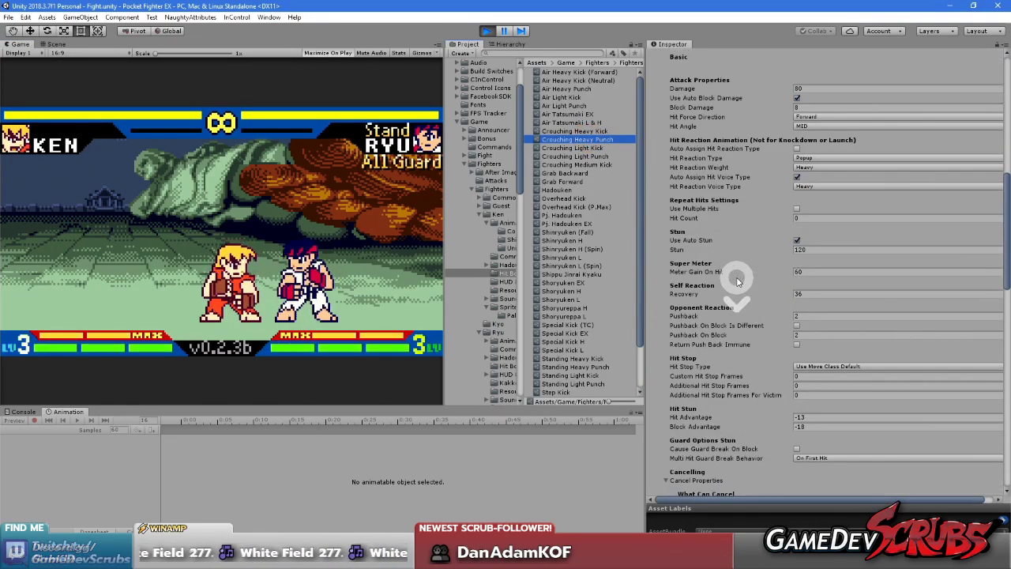
{"action": "scroll", "coordinate": [737, 282], "scroll_direction": "down", "scroll_amount": 6}
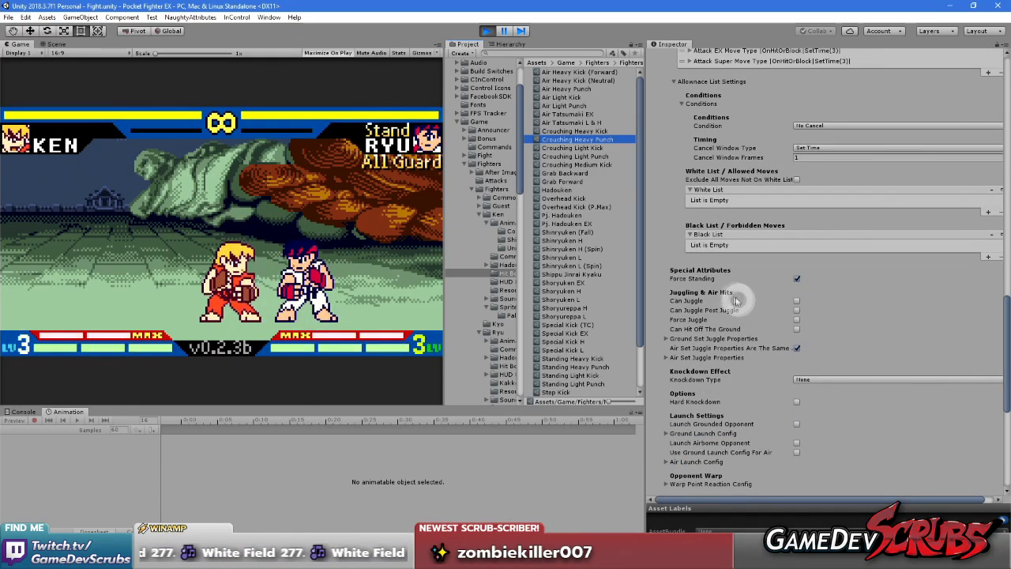
{"action": "scroll", "coordinate": [762, 319], "scroll_direction": "down", "scroll_amount": 1}
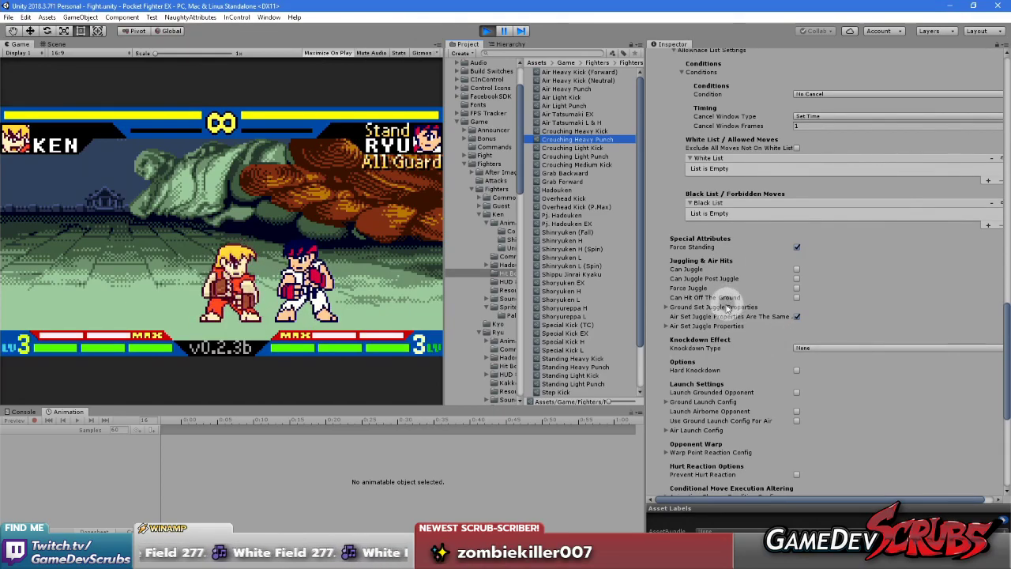
{"action": "left_click", "coordinate": [705, 325]}
{"action": "scroll", "coordinate": [723, 339], "scroll_direction": "down", "scroll_amount": 1}
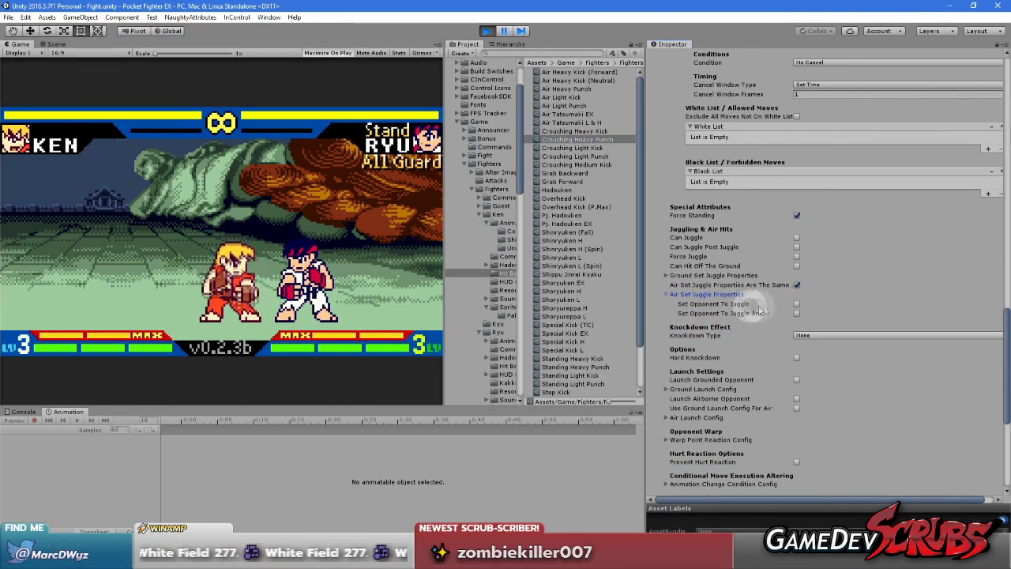
{"action": "left_click", "coordinate": [796, 304]}
{"action": "left_click", "coordinate": [796, 284]}
{"action": "left_click", "coordinate": [796, 304]}
- Playtest Ken's attacks and a super against the jumping Ryu to check the crouching heavy punch's air juggle setting
{"action": "left_click", "coordinate": [290, 220]}
{"action": "key", "text": "Up"}
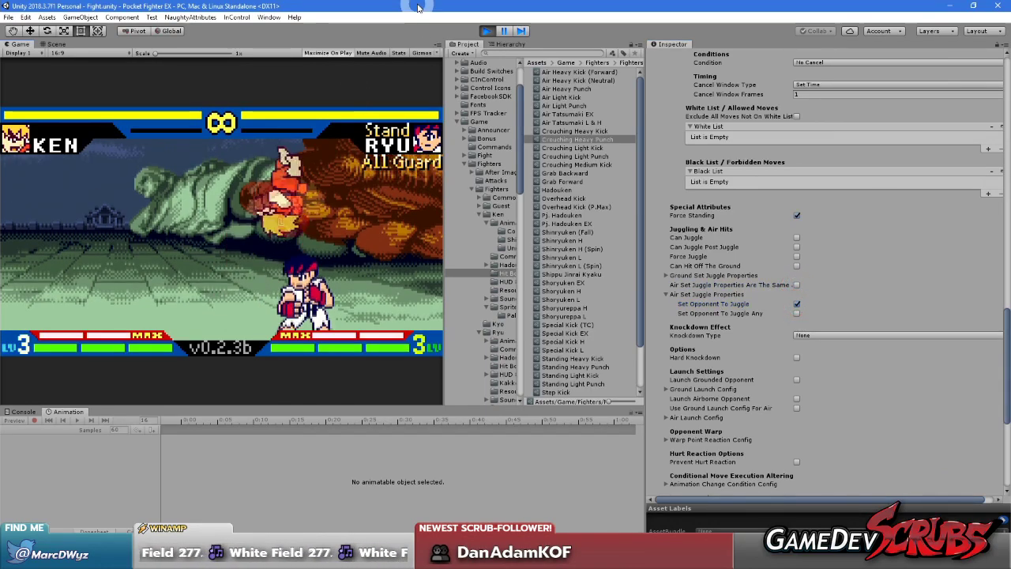
{"action": "key", "text": "Down"}
{"action": "key", "text": "Right"}
{"action": "key", "text": "j"}
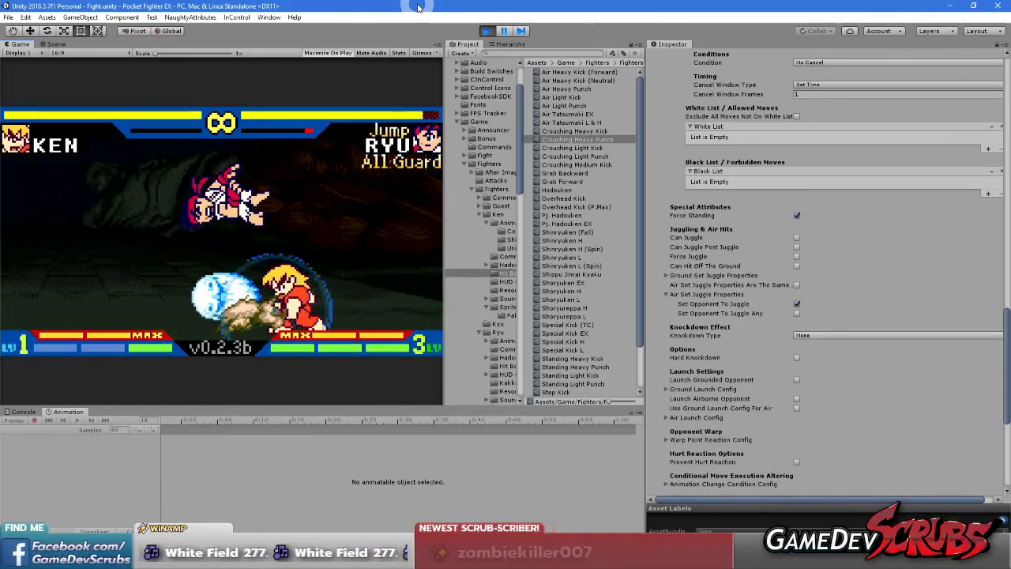
{"action": "key", "text": "r"}
{"action": "key", "text": "Right"}
{"action": "key", "text": "Down"}
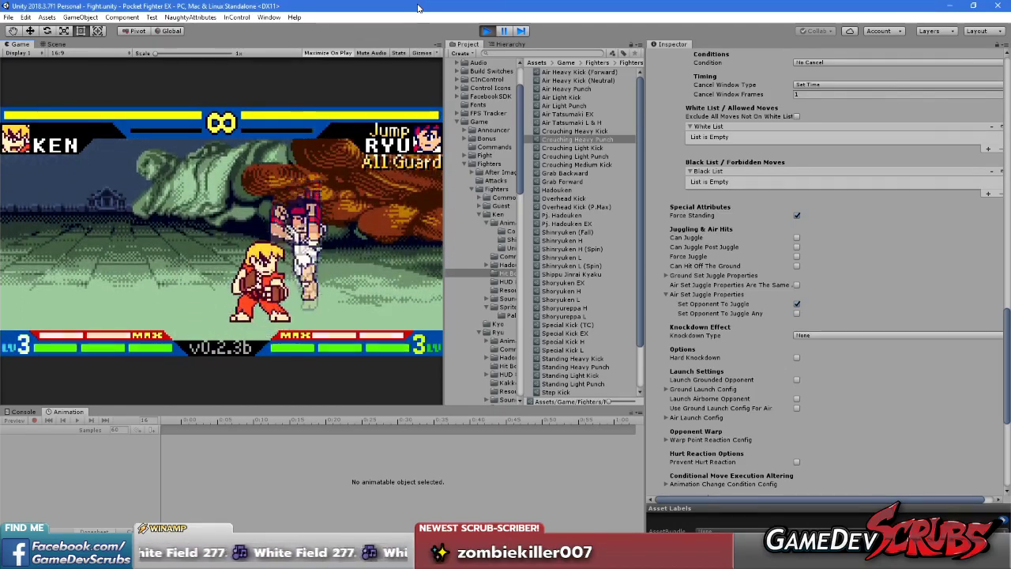
- Reset the training positions and playtest Ken's close punches against the jumping Ryu
{"action": "key", "text": "r"}
{"action": "key", "text": "u"}
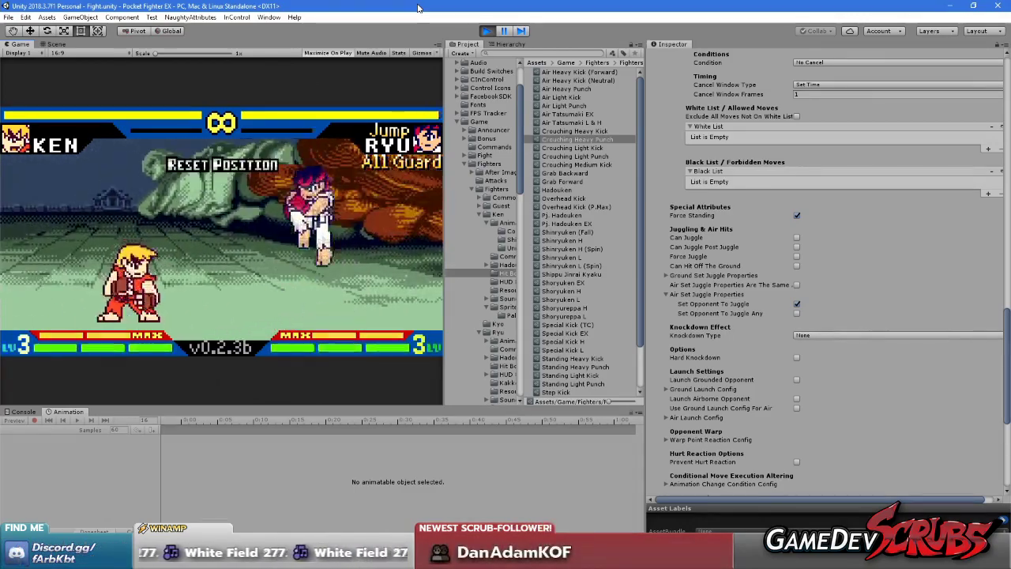
{"action": "key", "text": "u"}
{"action": "key", "text": "d"}
{"action": "key", "text": "u"}
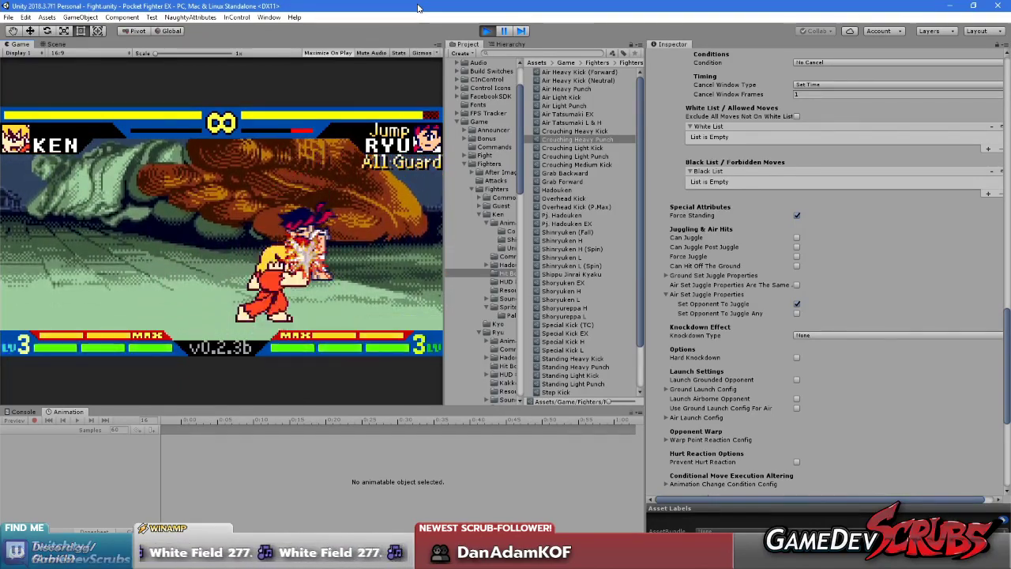
{"action": "key", "text": "u"}
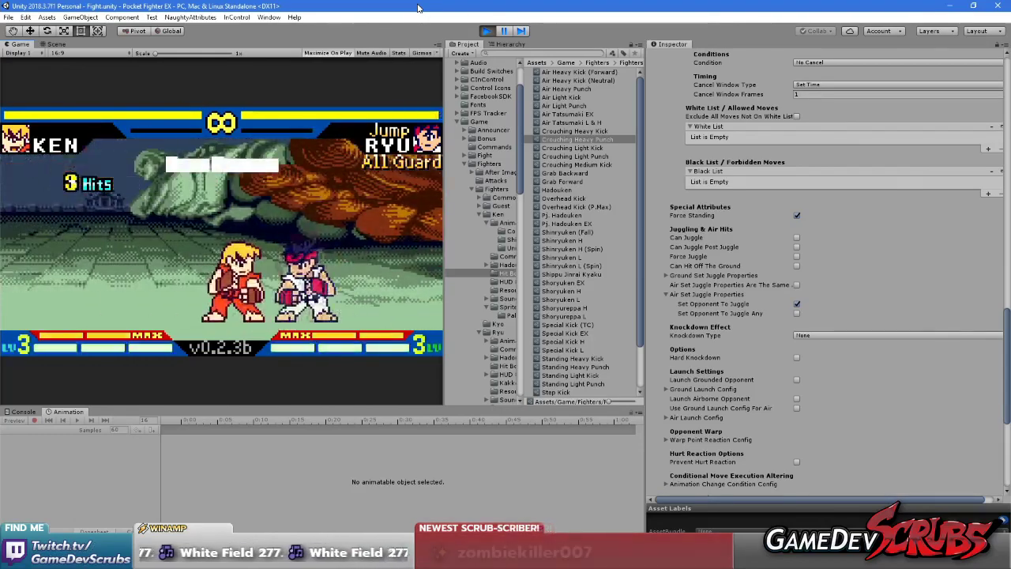
- Playtest Ken's anti-air hits on the jumping Ryu from the opposite side, then reset the positions
{"action": "key", "text": "d"}
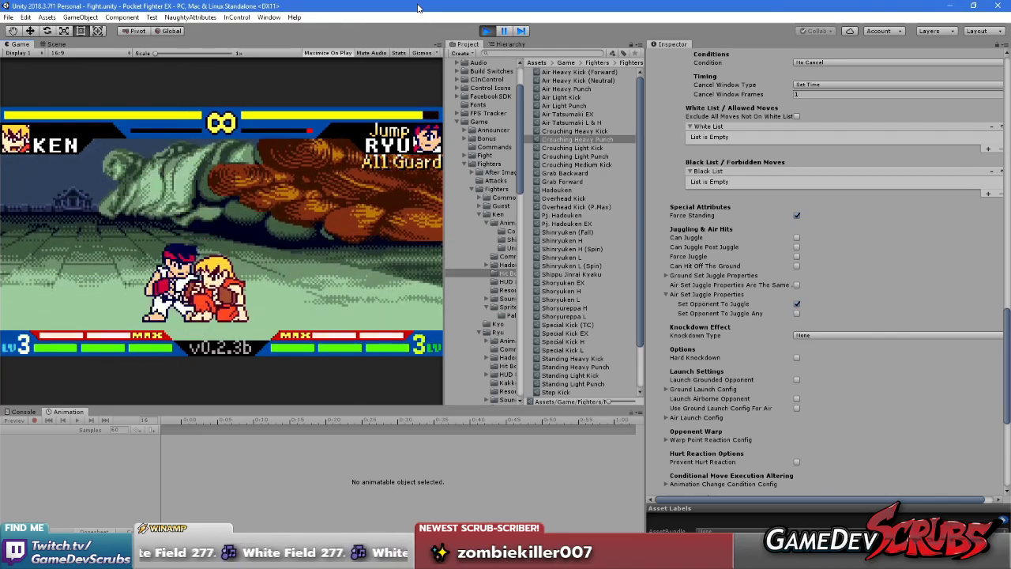
{"action": "key", "text": "u"}
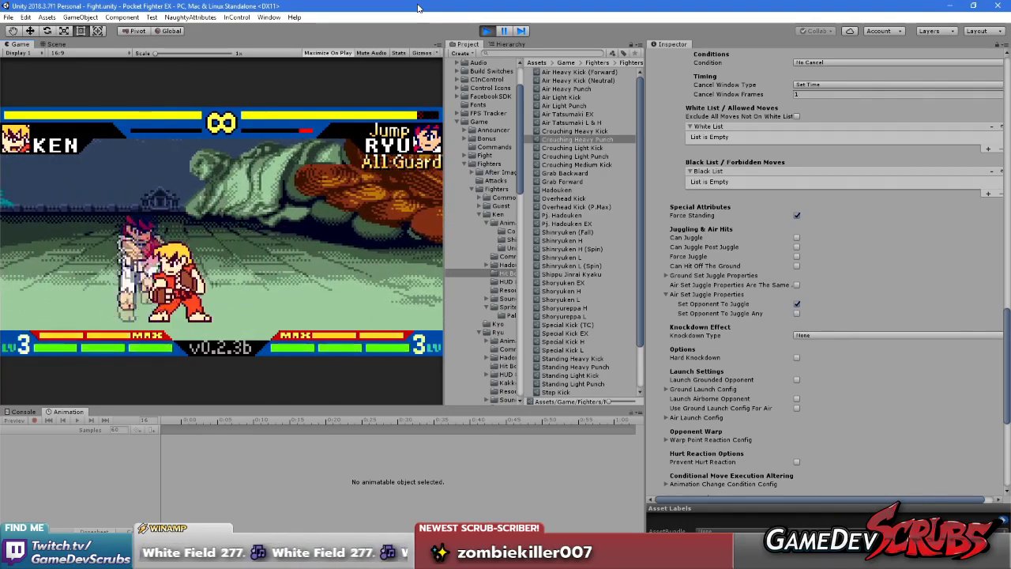
{"action": "key", "text": "u"}
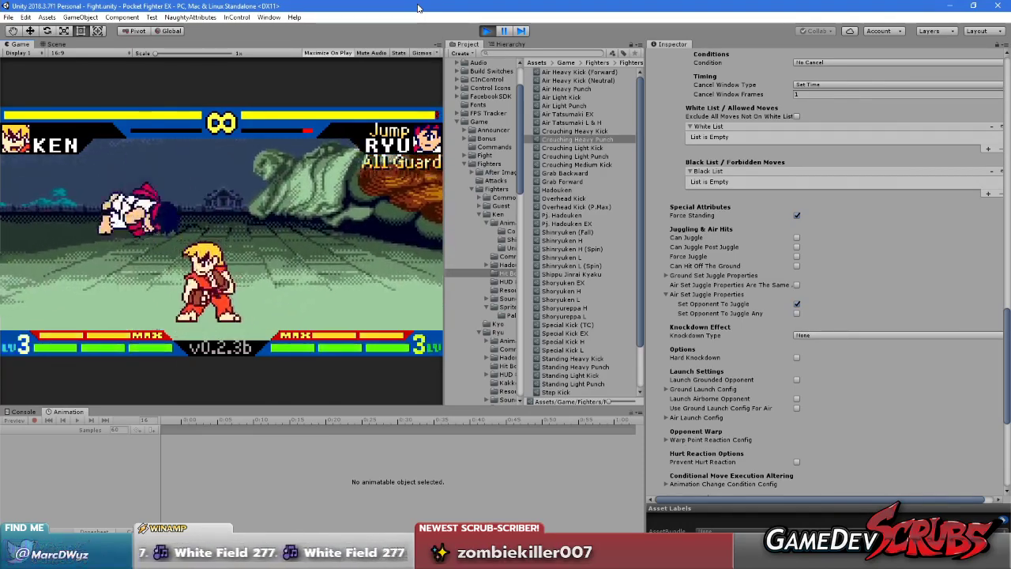
{"action": "key", "text": "r"}
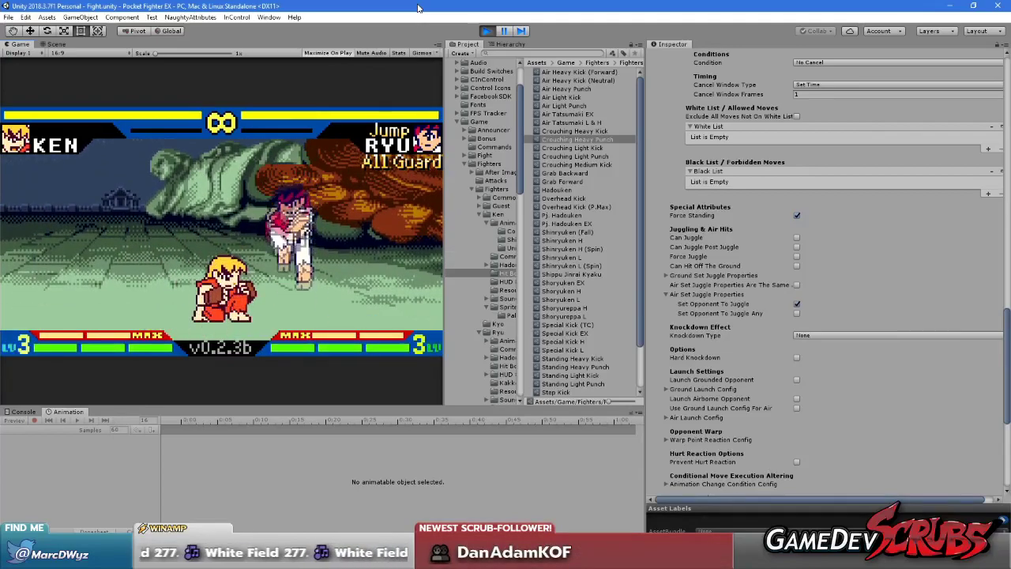
{"action": "key", "text": "s"}
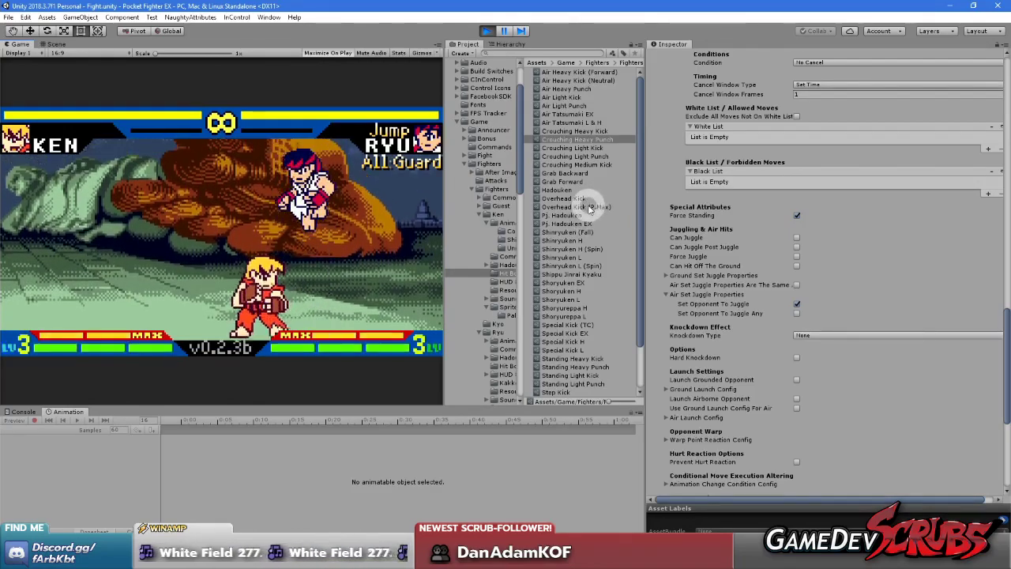
- Enable Can Juggle on attack data #00 of Ken's Tatsumaki L
{"action": "scroll", "coordinate": [577, 272], "scroll_direction": "down", "scroll_amount": 2}
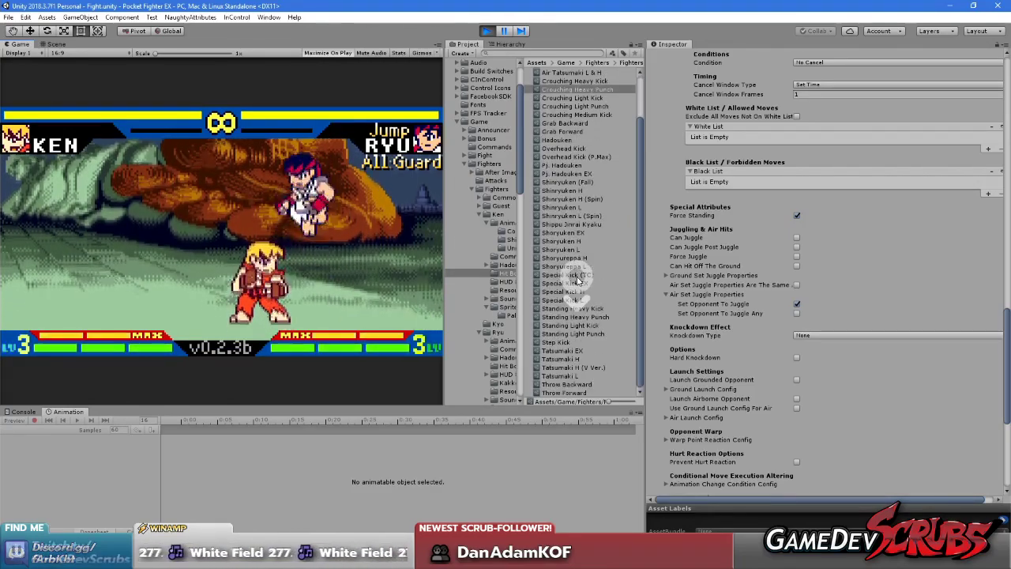
{"action": "left_click", "coordinate": [573, 376]}
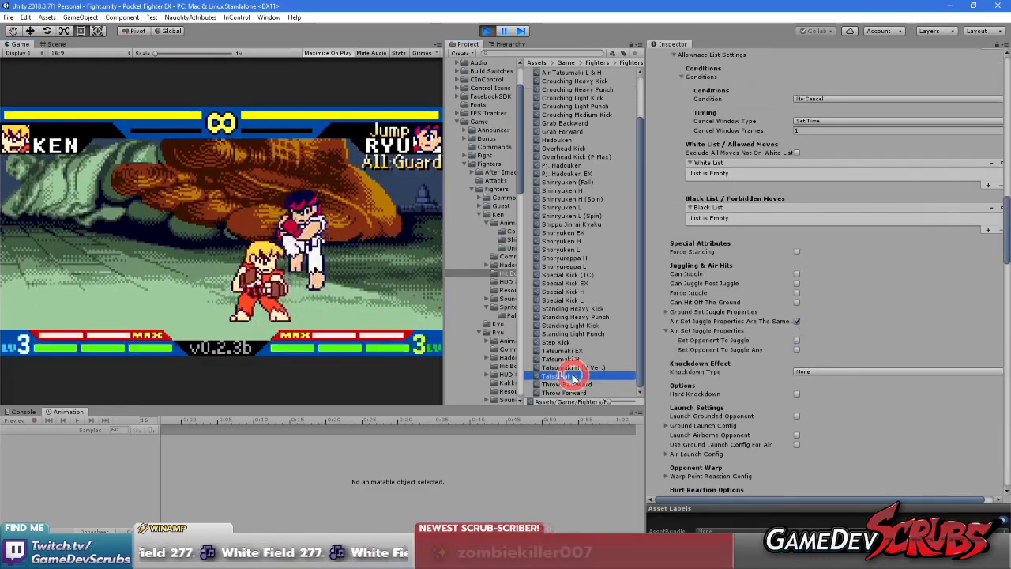
{"action": "left_click", "coordinate": [739, 314]}
{"action": "left_click", "coordinate": [738, 314]}
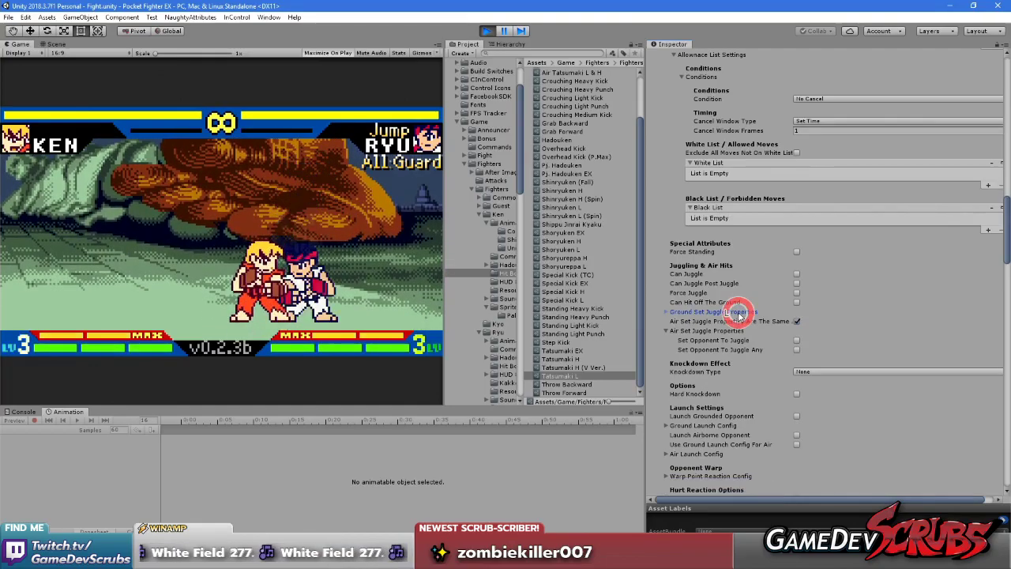
{"action": "scroll", "coordinate": [740, 316], "scroll_direction": "up", "scroll_amount": 15}
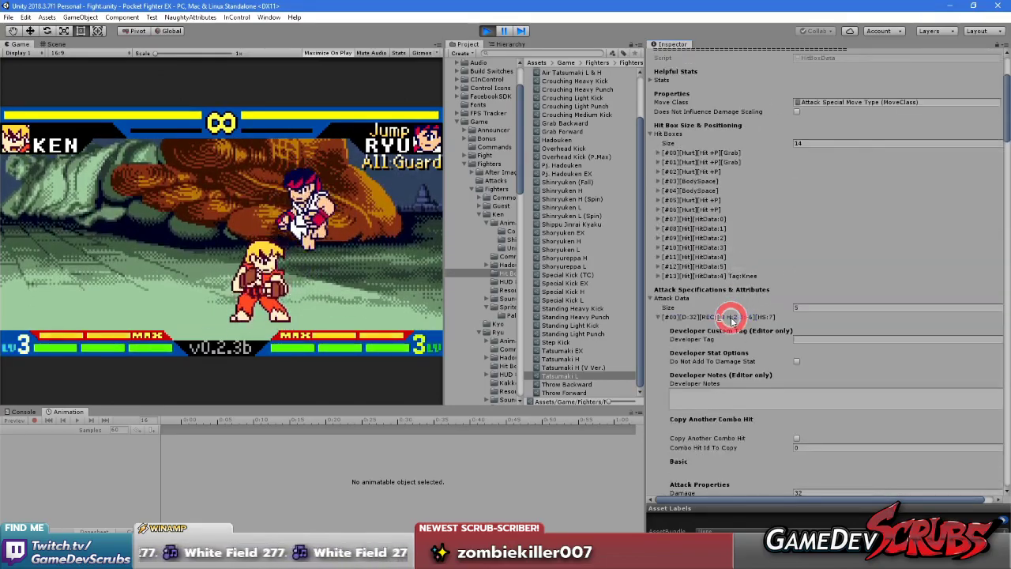
{"action": "left_click", "coordinate": [731, 317]}
{"action": "left_click", "coordinate": [765, 326]}
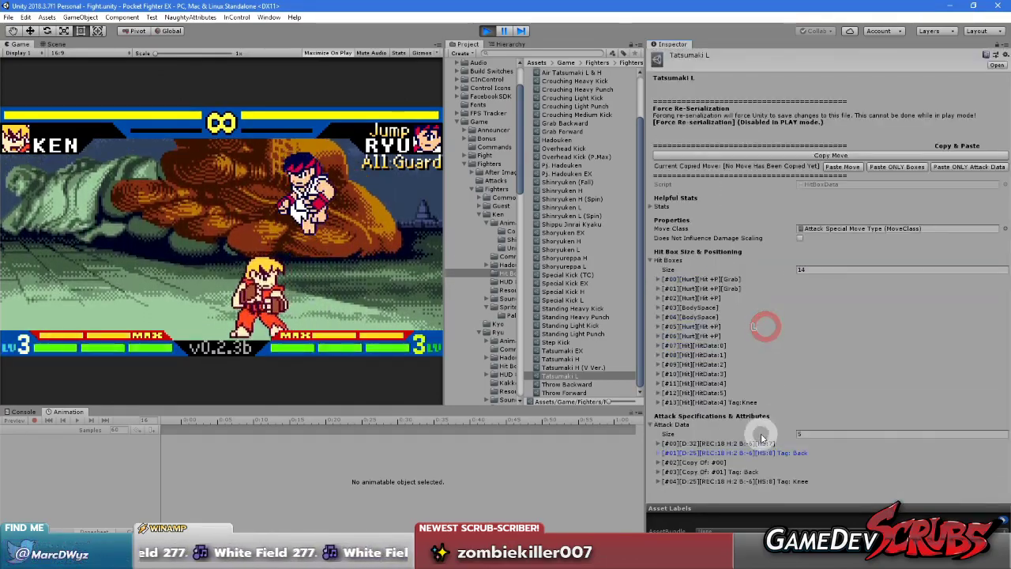
{"action": "left_click", "coordinate": [756, 443]}
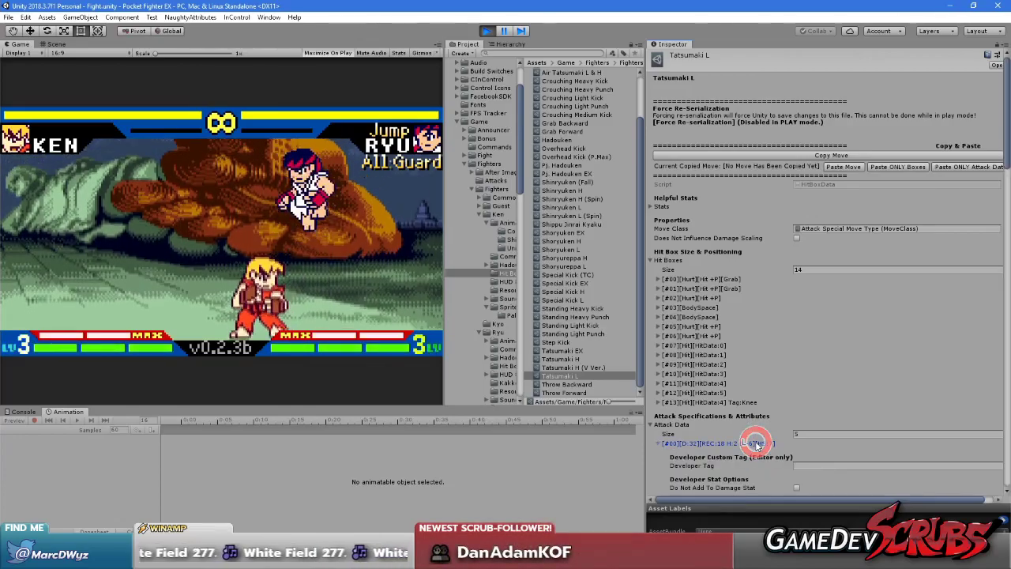
{"action": "scroll", "coordinate": [756, 443], "scroll_direction": "down", "scroll_amount": 20}
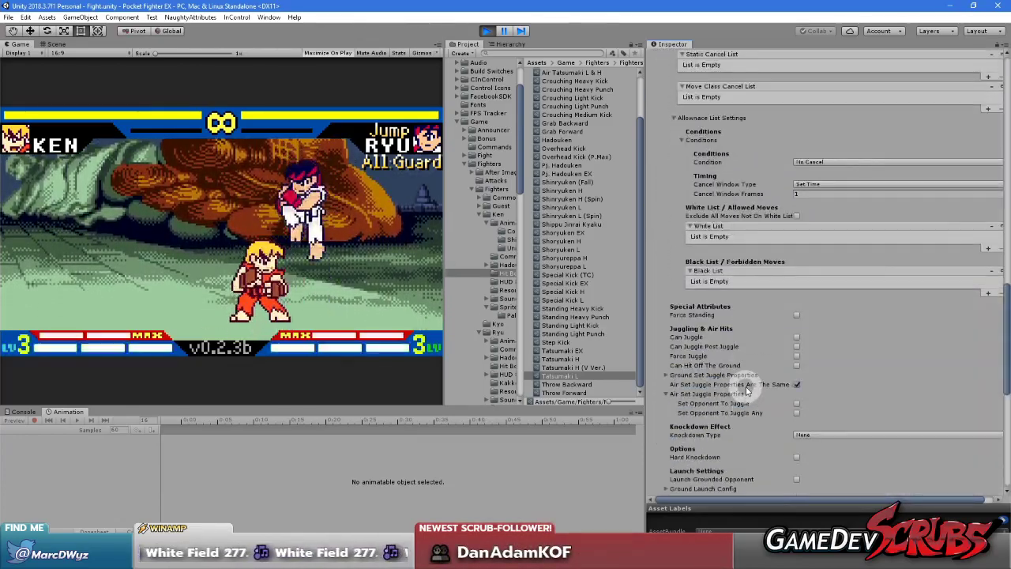
{"action": "left_click", "coordinate": [796, 337]}
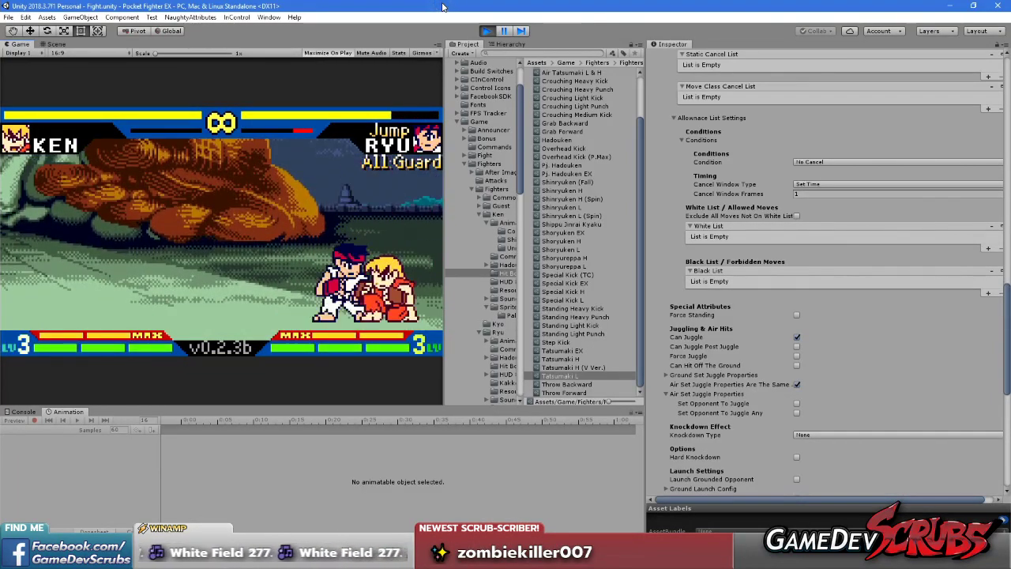
- Enable Can Juggle on attack data #01 of Ken's Tatsumaki L
{"action": "scroll", "coordinate": [732, 191], "scroll_direction": "up", "scroll_amount": 15}
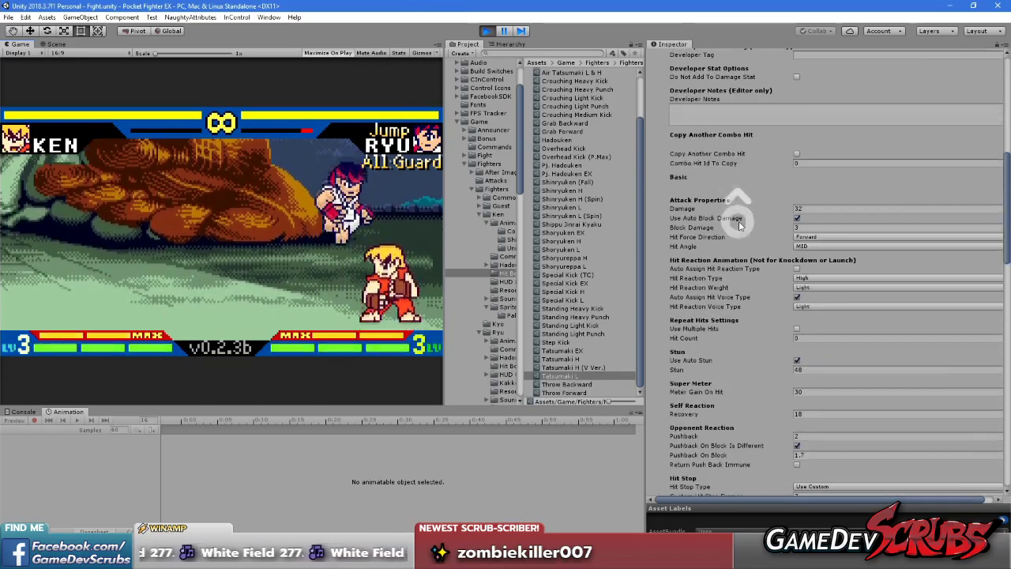
{"action": "left_click", "coordinate": [732, 191]}
{"action": "left_click", "coordinate": [756, 452]}
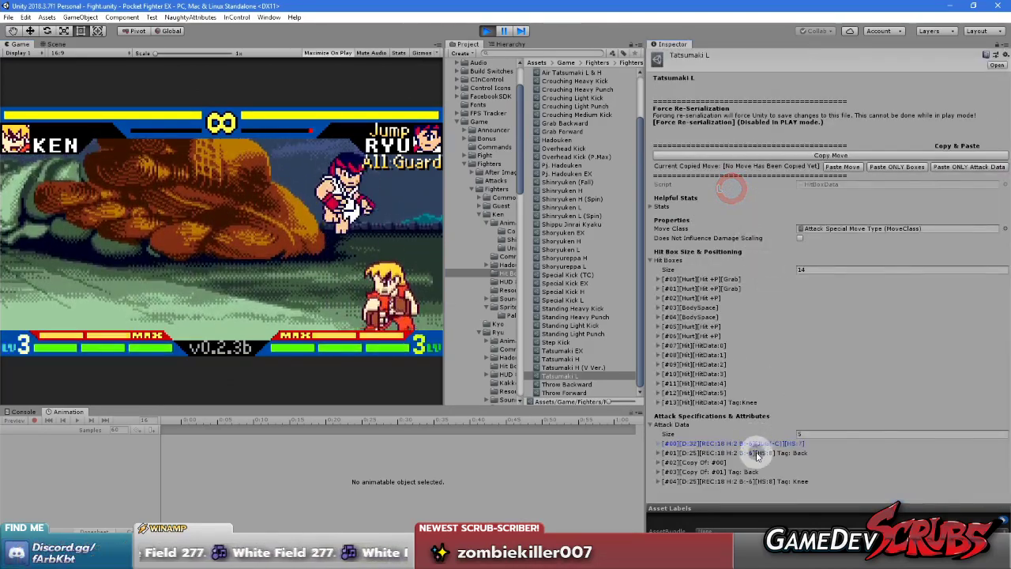
{"action": "scroll", "coordinate": [793, 446], "scroll_direction": "down", "scroll_amount": 10}
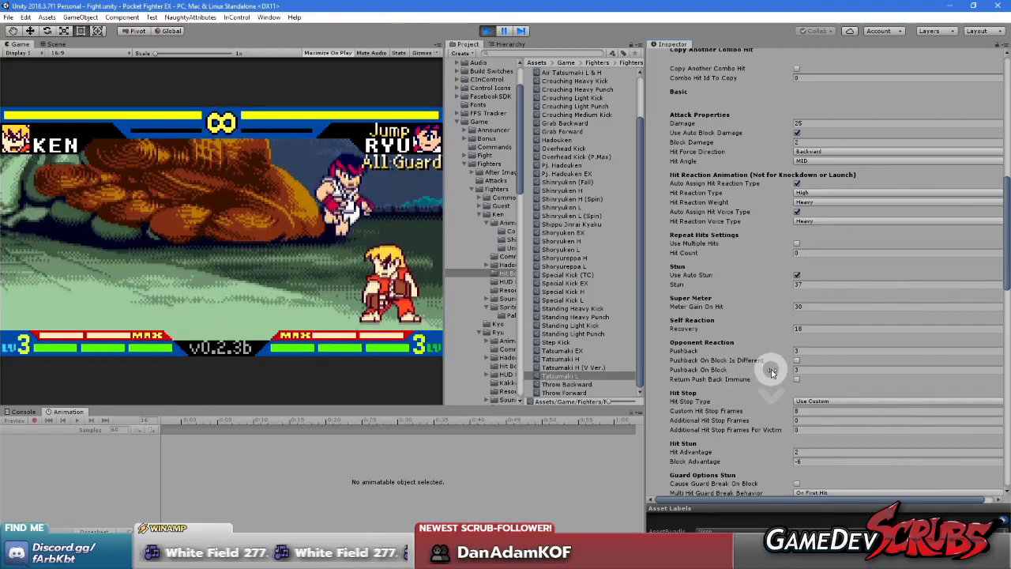
{"action": "scroll", "coordinate": [766, 363], "scroll_direction": "down", "scroll_amount": 3}
{"action": "scroll", "coordinate": [730, 362], "scroll_direction": "down", "scroll_amount": 5}
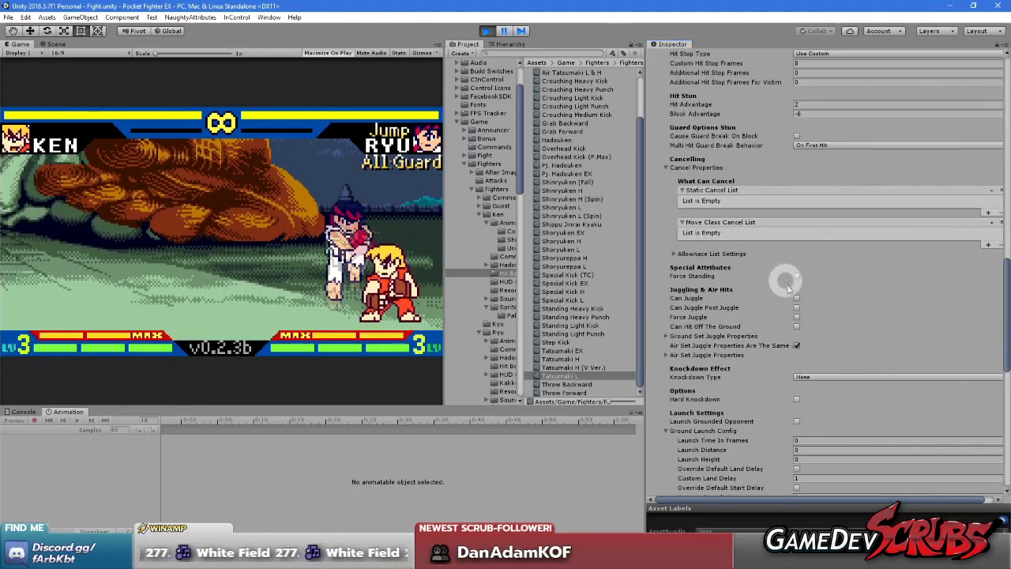
{"action": "left_click", "coordinate": [796, 298]}
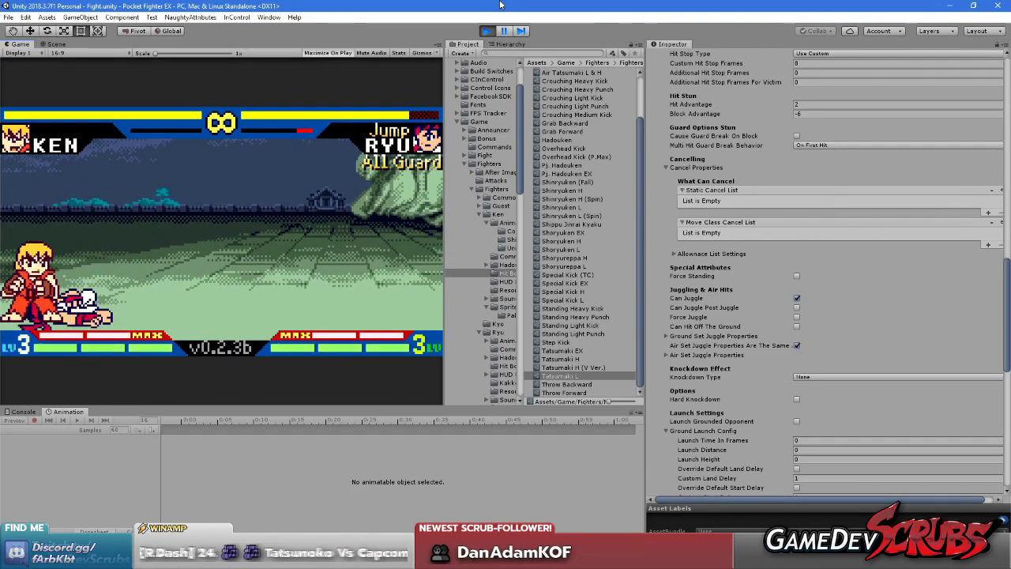
- Open Ken's Tatsumaki H and enable Can Juggle on its attack data #01
{"action": "left_click", "coordinate": [577, 358]}
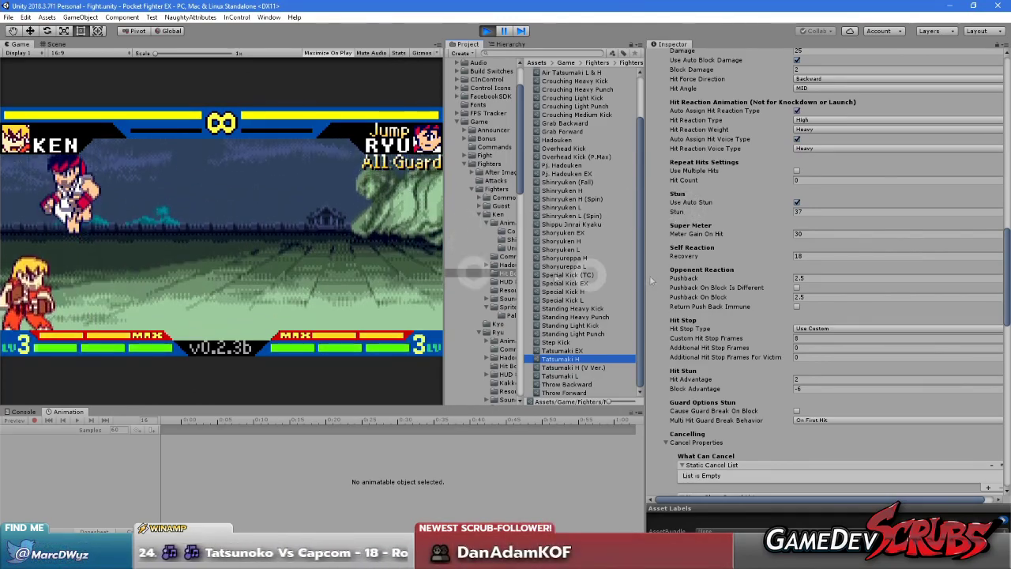
{"action": "scroll", "coordinate": [698, 271], "scroll_direction": "up", "scroll_amount": 4}
{"action": "scroll", "coordinate": [797, 257], "scroll_direction": "down", "scroll_amount": 10}
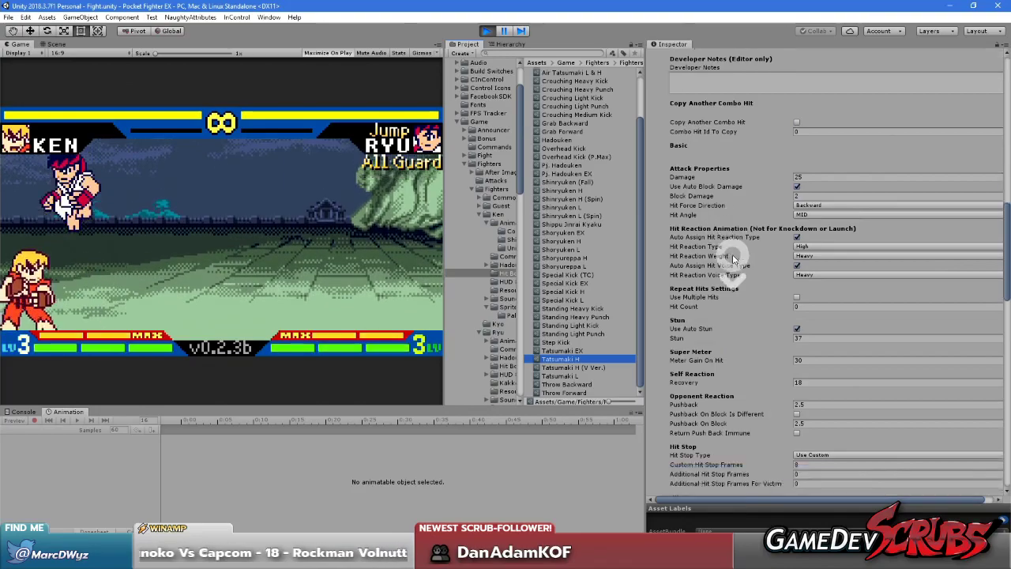
{"action": "scroll", "coordinate": [739, 261], "scroll_direction": "down", "scroll_amount": 4}
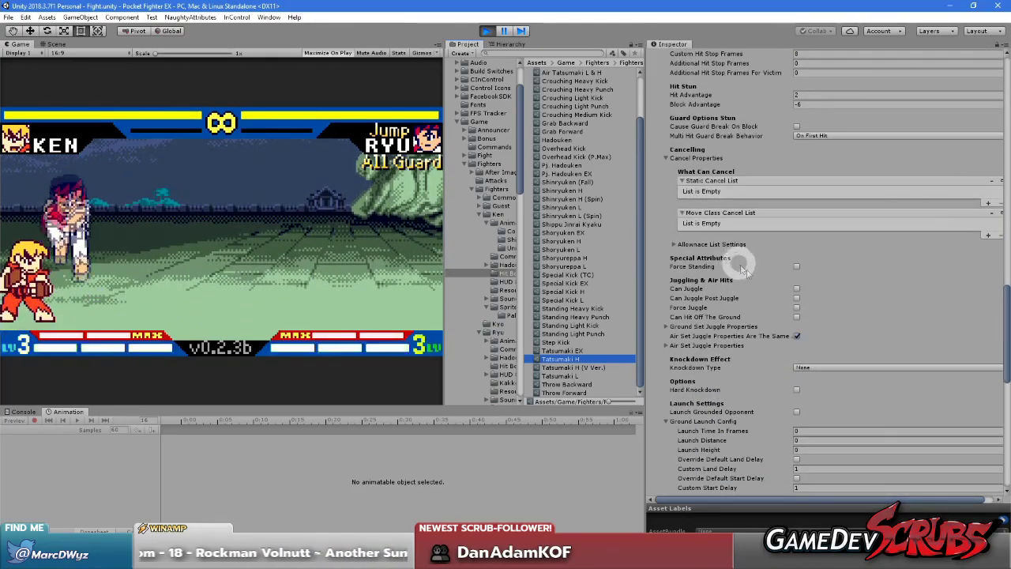
{"action": "scroll", "coordinate": [782, 280], "scroll_direction": "down", "scroll_amount": 2}
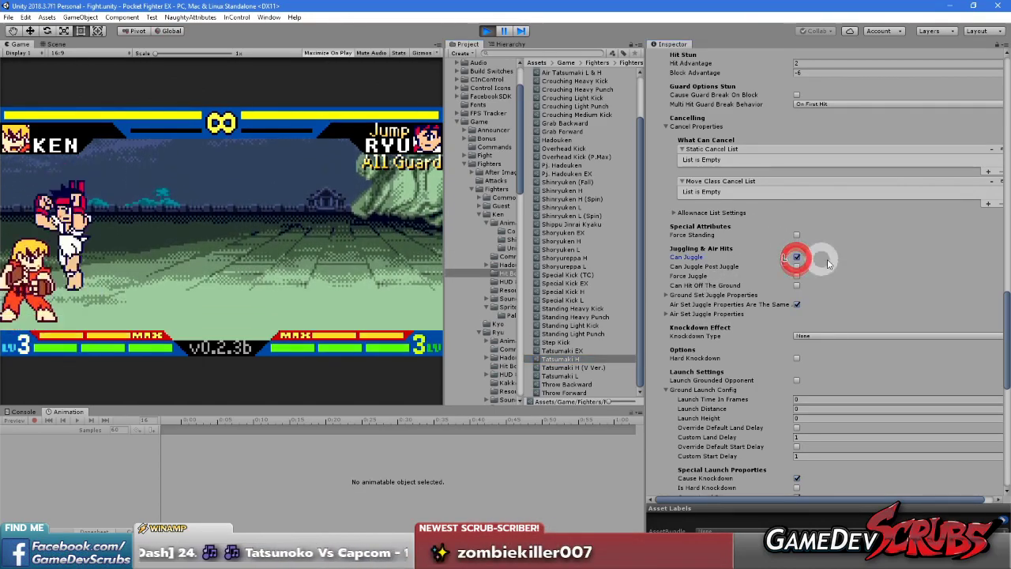
- Enable Can Juggle on attack data #00 of Ken's Tatsumaki H
{"action": "scroll", "coordinate": [794, 256], "scroll_direction": "up", "scroll_amount": 10}
{"action": "scroll", "coordinate": [794, 256], "scroll_direction": "up", "scroll_amount": 5}
{"action": "scroll", "coordinate": [740, 287], "scroll_direction": "up", "scroll_amount": 5}
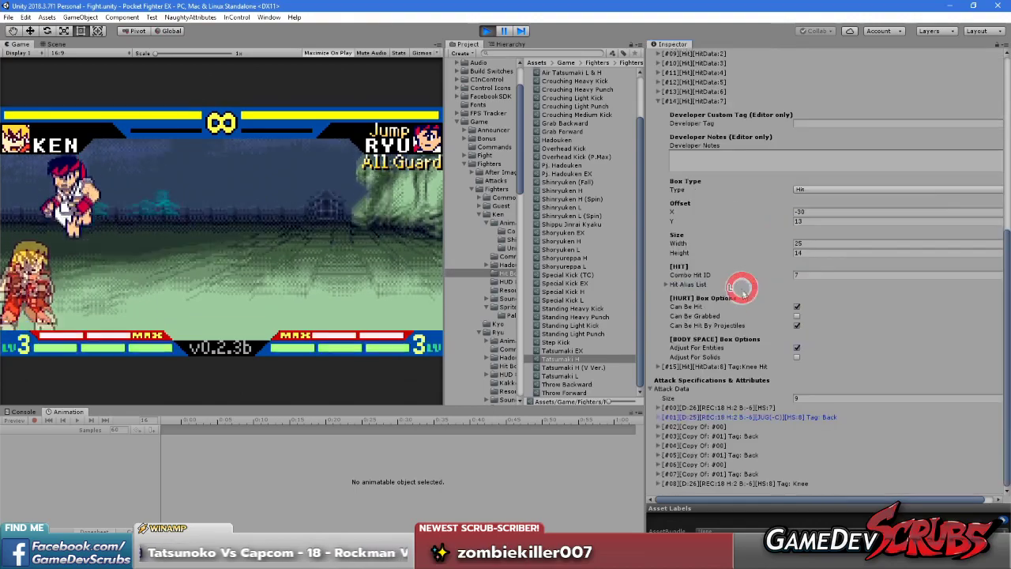
{"action": "scroll", "coordinate": [789, 338], "scroll_direction": "down", "scroll_amount": 15}
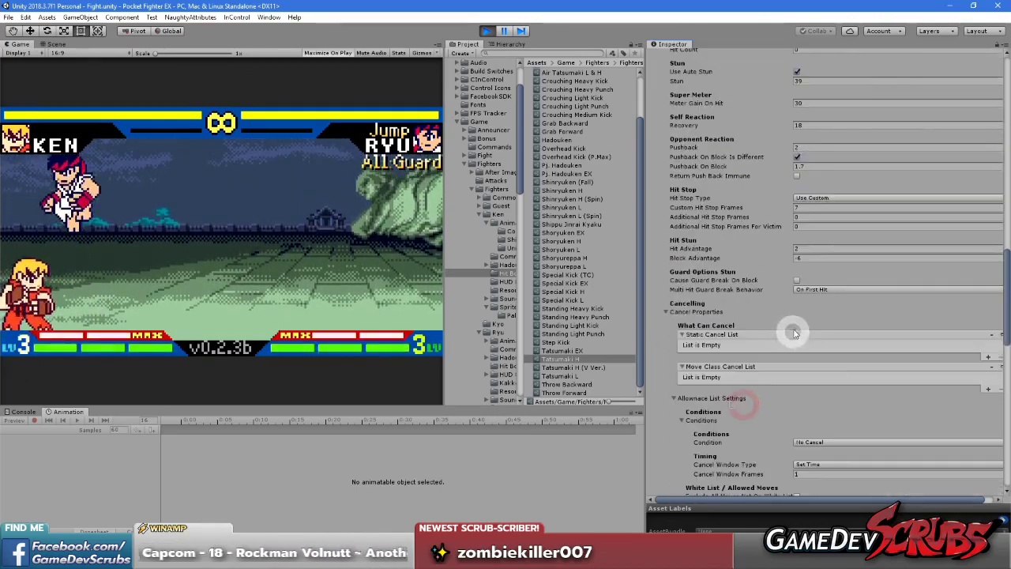
{"action": "scroll", "coordinate": [793, 330], "scroll_direction": "down", "scroll_amount": 1}
{"action": "left_click", "coordinate": [796, 364]}
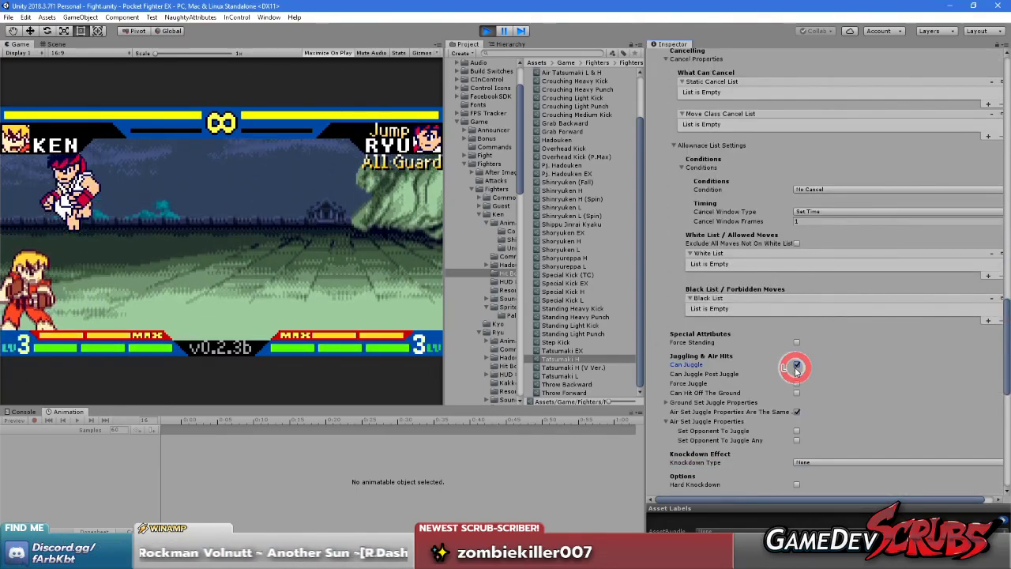
- Return to the running game and use the pause menu to set Ryu to Crouch with Auto Guard and display the hit boxes
{"action": "left_click", "coordinate": [265, 206]}
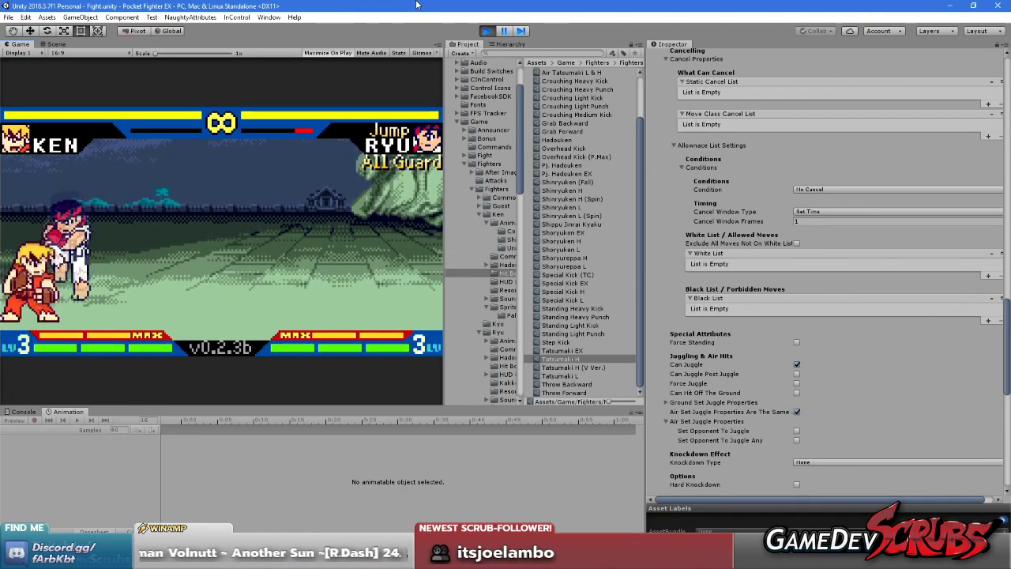
{"action": "key", "text": "Escape"}
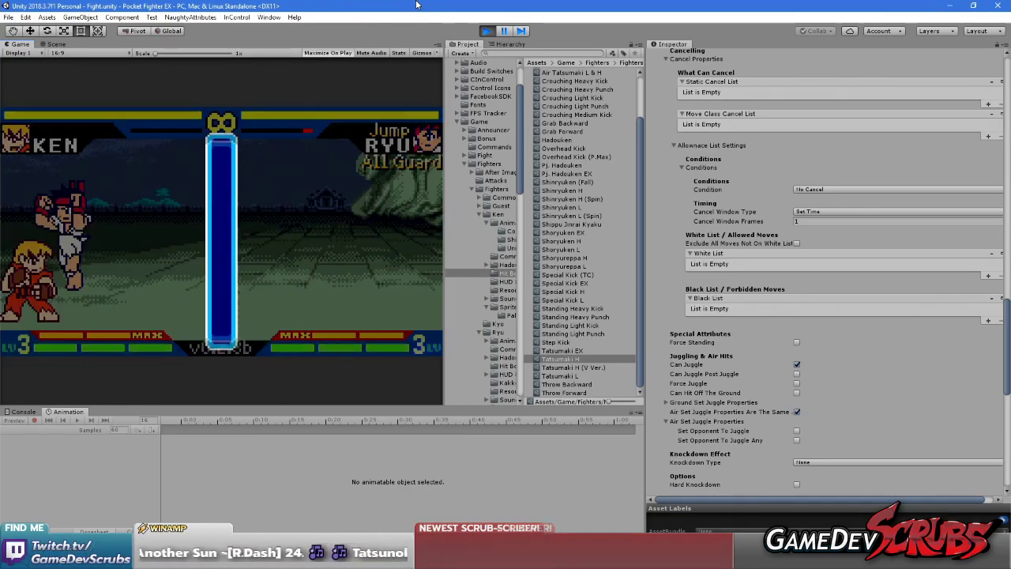
{"action": "key", "text": "Escape"}
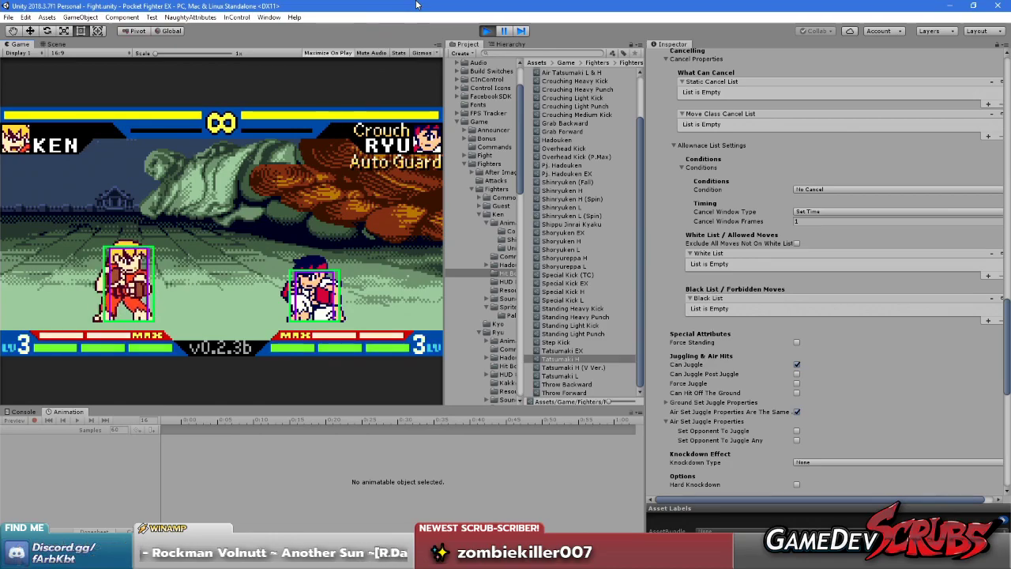
- Playtest Ken's jump-in and crouching attacks on the crouching Ryu with the hit boxes displayed
{"action": "key", "text": "Right"}
{"action": "key", "text": "Right"}
{"action": "key", "text": "Down"}
{"action": "key", "text": "Left"}
{"action": "key", "text": "x"}
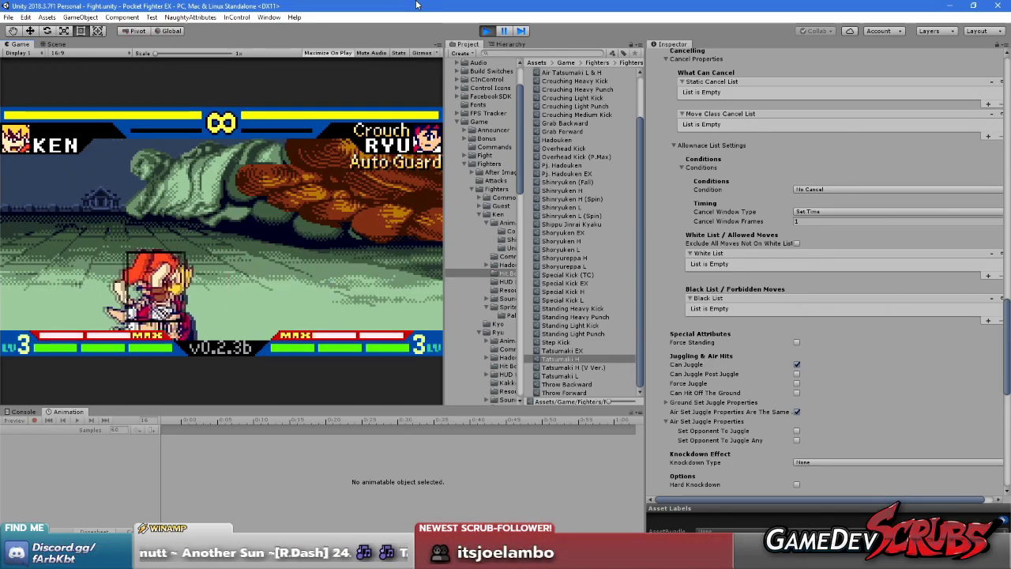
{"action": "key", "text": "Up"}
{"action": "key", "text": "Left"}
{"action": "key", "text": "x"}
{"action": "key", "text": "x"}
{"action": "key", "text": "x"}
{"action": "key", "text": "Down"}
{"action": "key", "text": "Right"}
{"action": "key", "text": "x"}
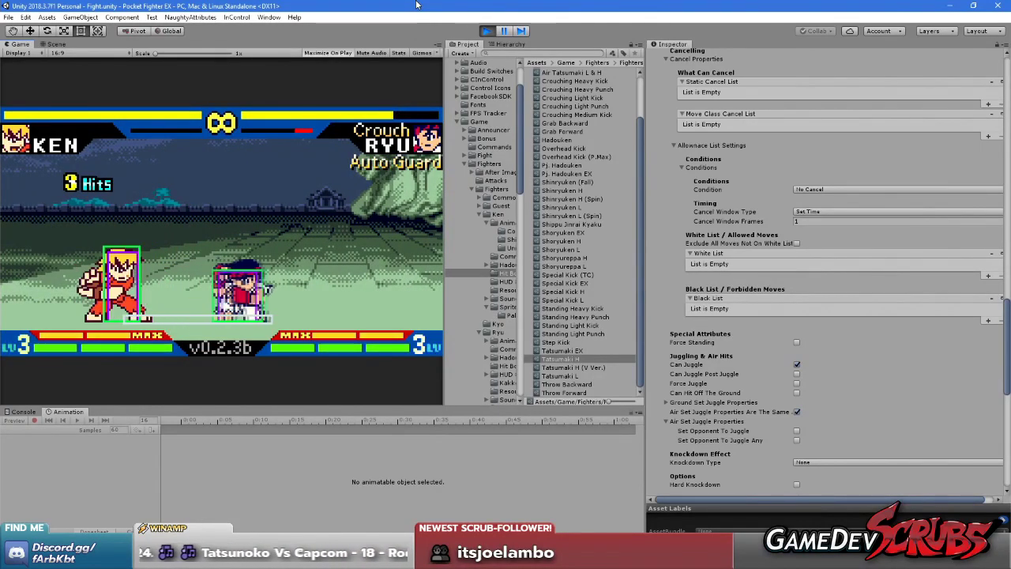
- Move Ken in and playtest his Power Max attacks on the crouching Ryu
{"action": "key", "text": "Right"}
{"action": "key", "text": "Right"}
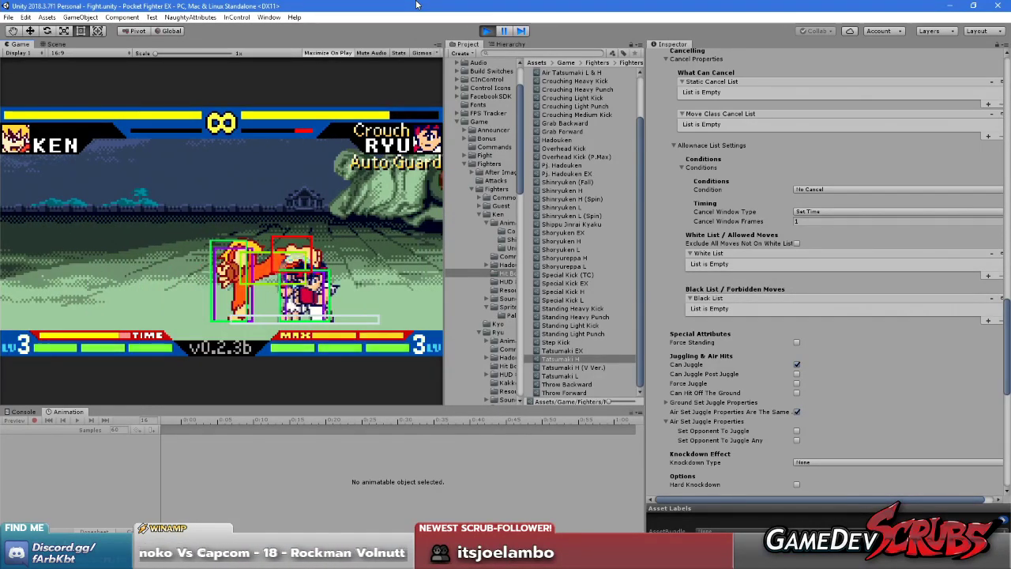
{"action": "key", "text": "x"}
{"action": "key", "text": "x"}
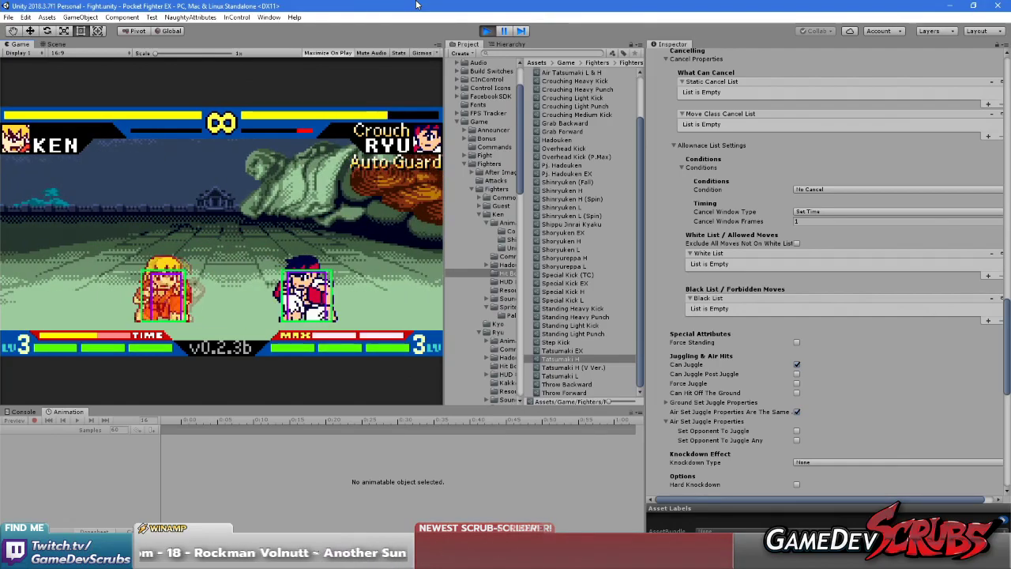
- Set the crouching Ryu's guard behavior to All Guard with On WakeUp
{"action": "key", "text": "F2"}
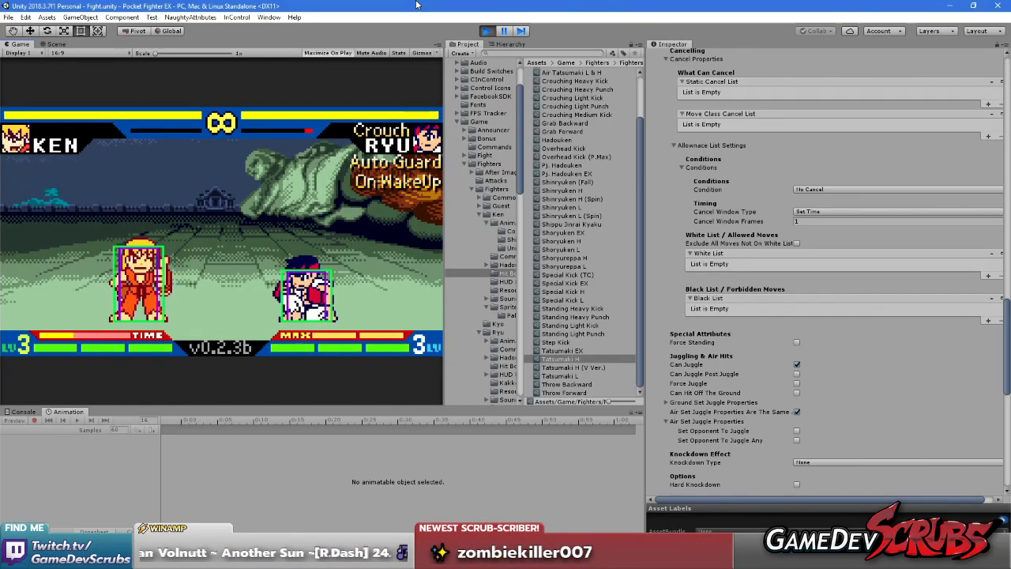
{"action": "key", "text": "F2"}
{"action": "key", "text": "F1"}
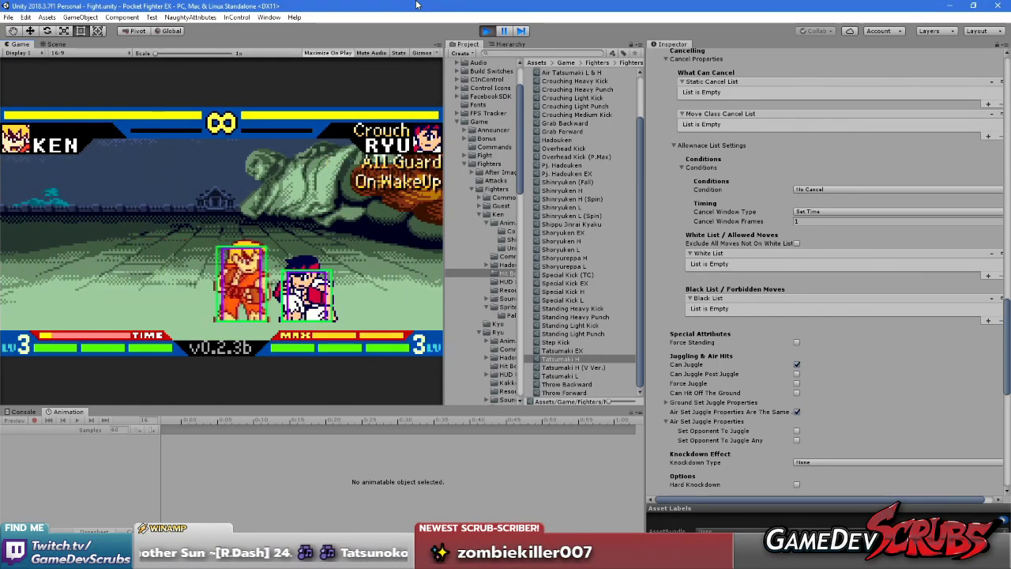
- Playtest Ken's knockdown and wake-up attacks on the crouching Ryu, then reset the positions
{"action": "key", "text": "z"}
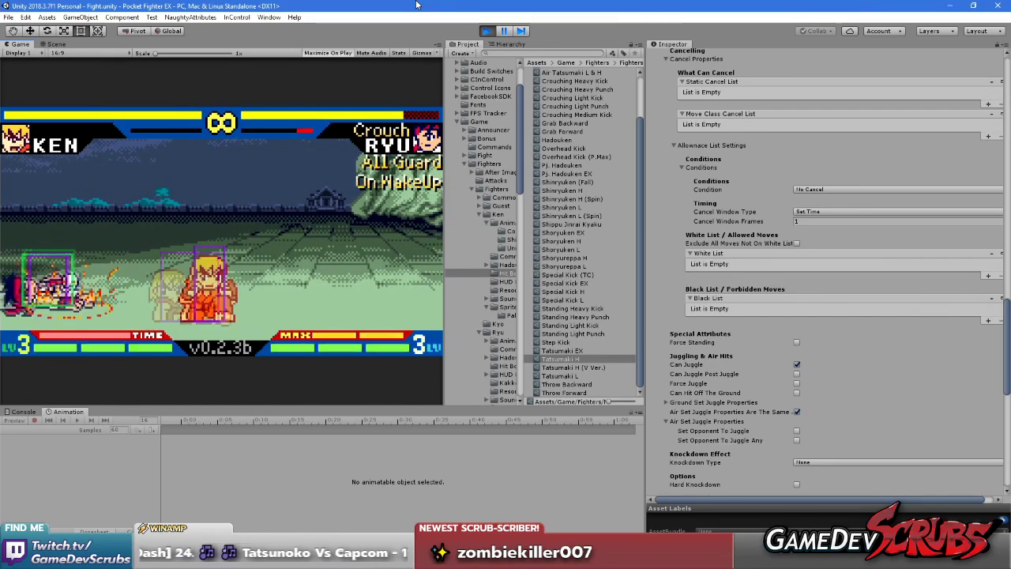
{"action": "key", "text": "z"}
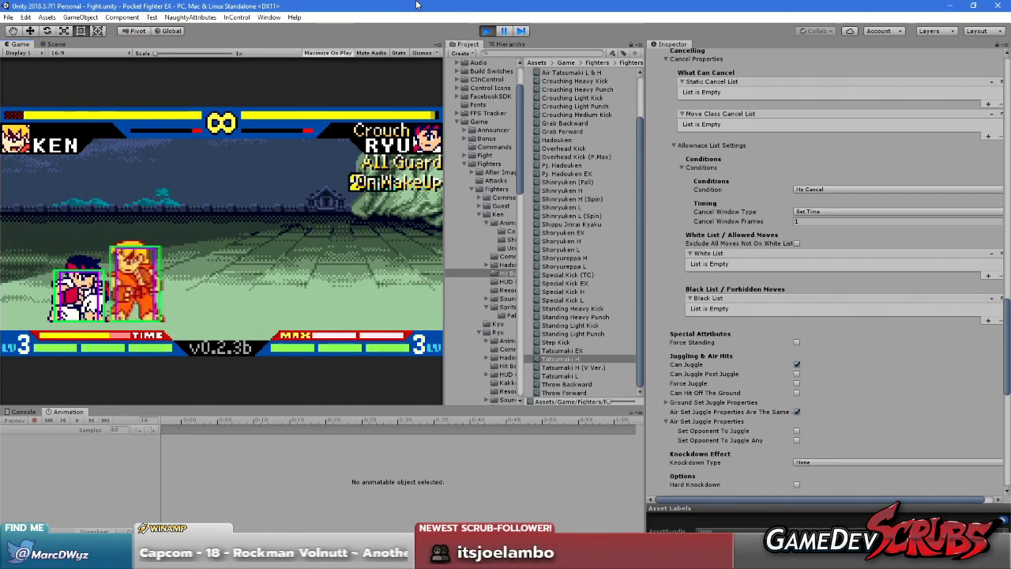
{"action": "key", "text": "r"}
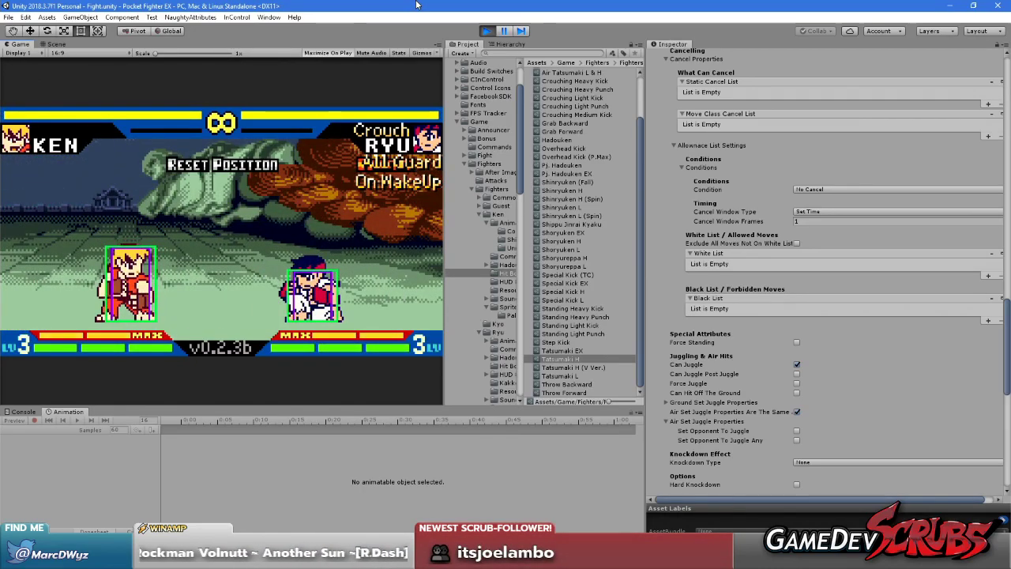
- Activate Ken's Power Max and playtest a combo with low hits on the standing Ryu using Auto Guard
{"action": "key", "text": "Right"}
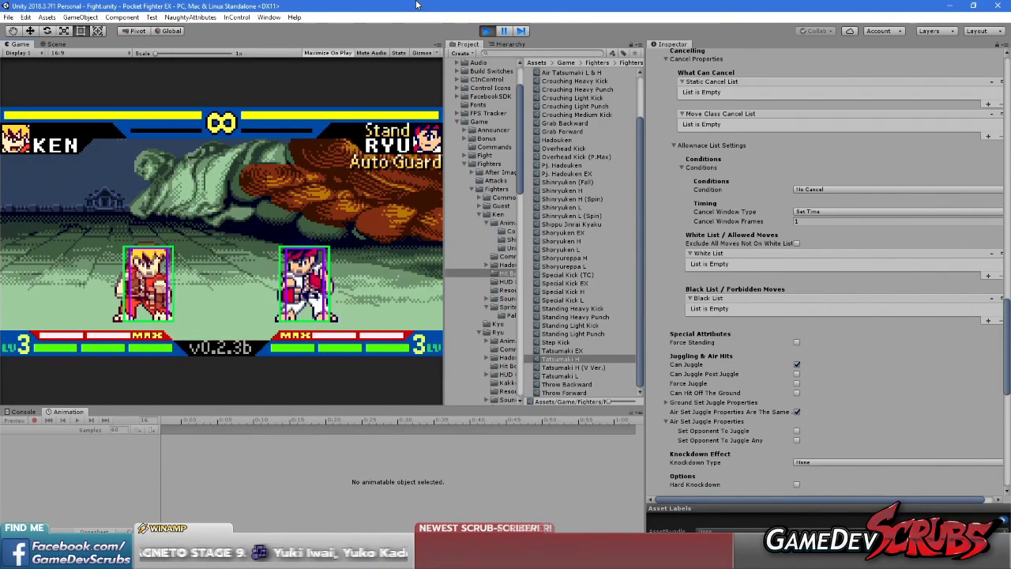
{"action": "key", "text": "j"}
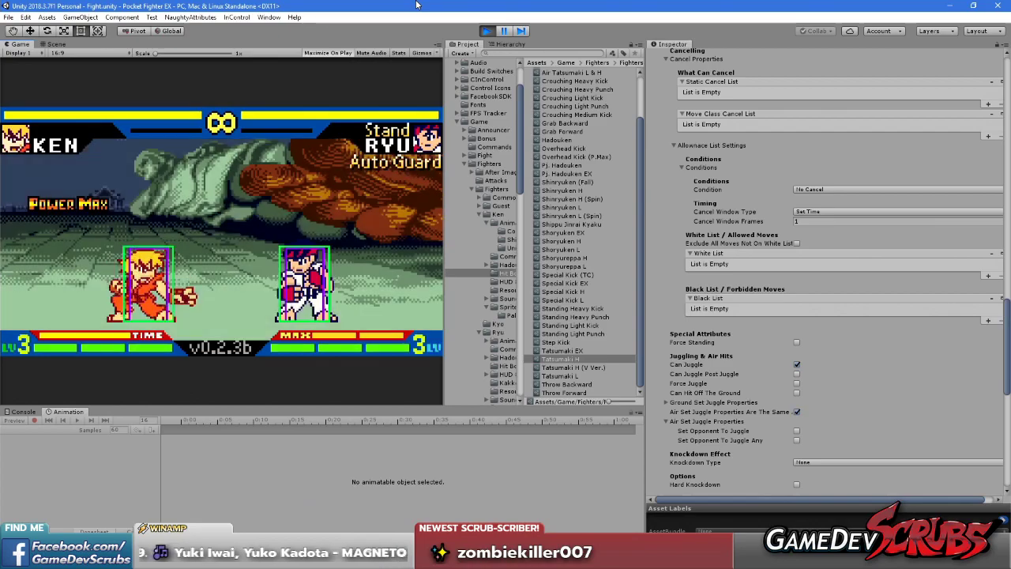
{"action": "key", "text": "j"}
{"action": "key", "text": "j"}
{"action": "key", "text": "d"}
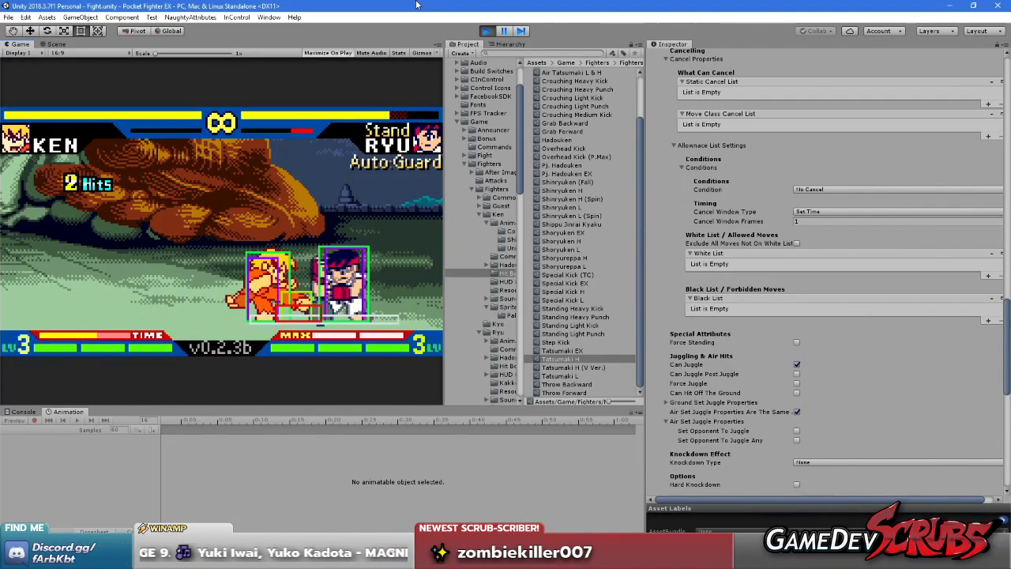
- Reset the positions, playtest another Power Max combo on the standing Ryu, and reset again
{"action": "key", "text": "BackSpace"}
{"action": "key", "text": "j"}
{"action": "key", "text": "k"}
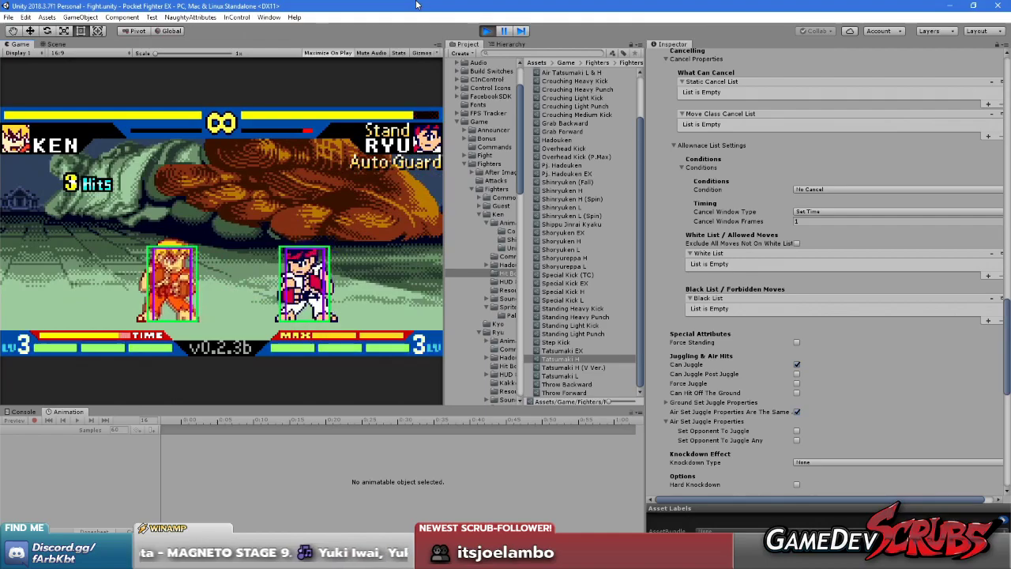
{"action": "key", "text": "r"}
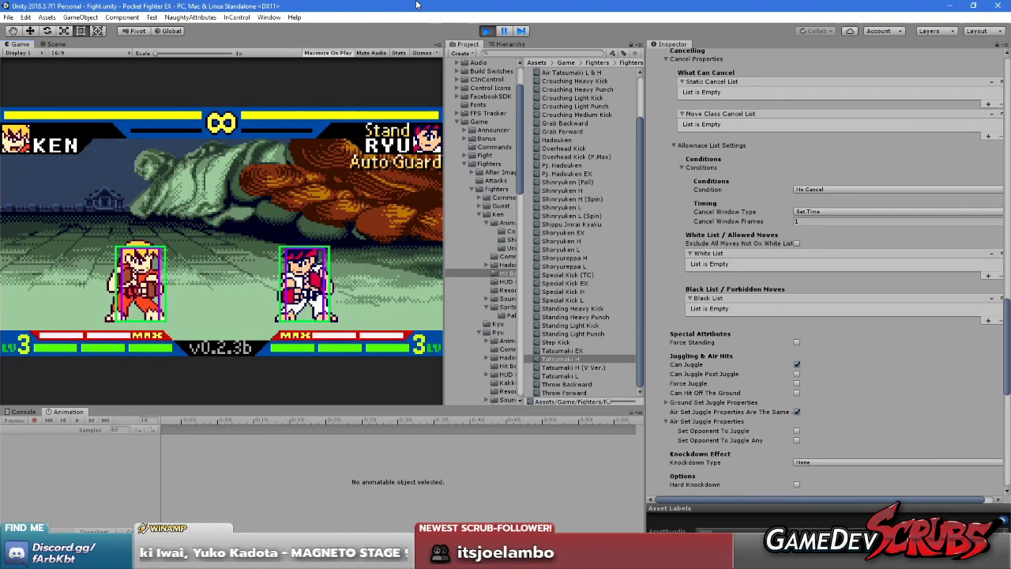
- Walk Ken up to the standing Ryu, playtest his close-range combo into Power Max, and move back in
{"action": "key", "text": "Right"}
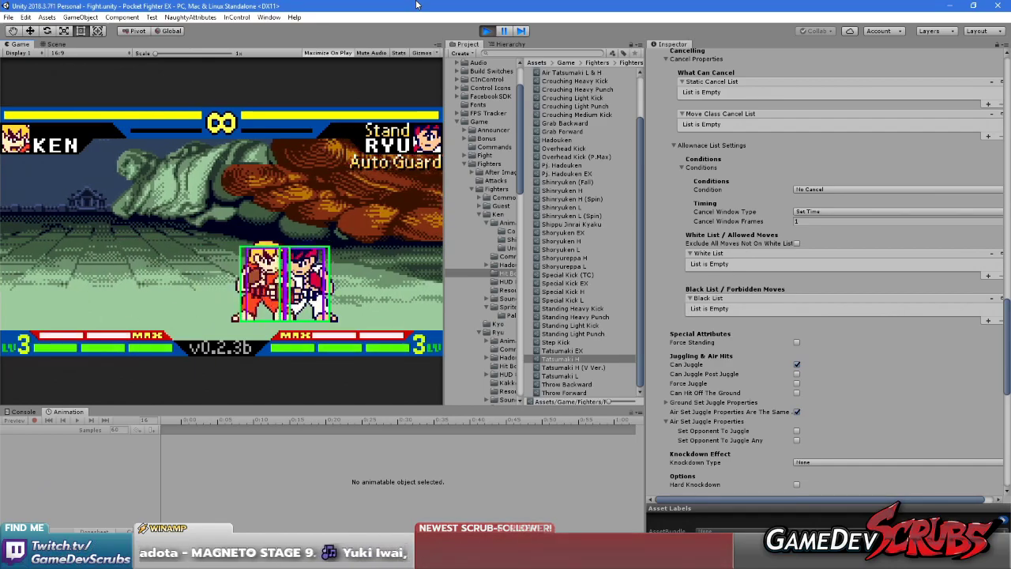
{"action": "key", "text": "j"}
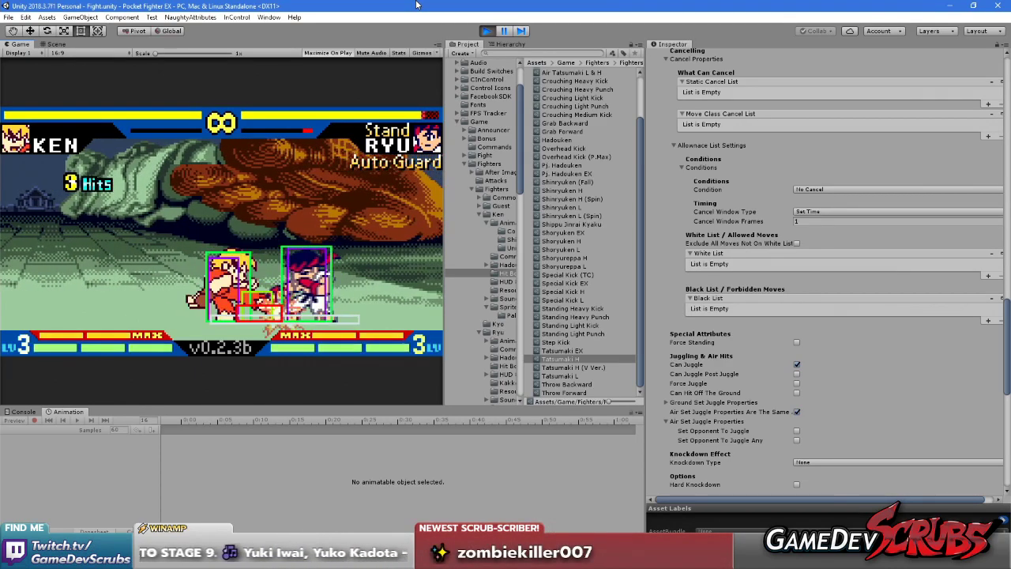
{"action": "key", "text": "k"}
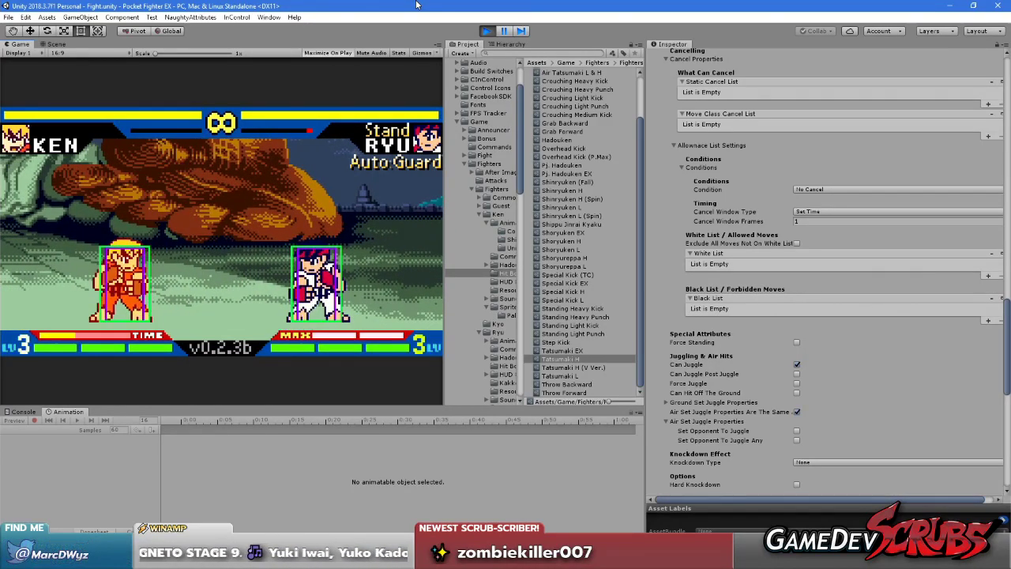
{"action": "key", "text": "Right"}
{"action": "key", "text": "Right"}
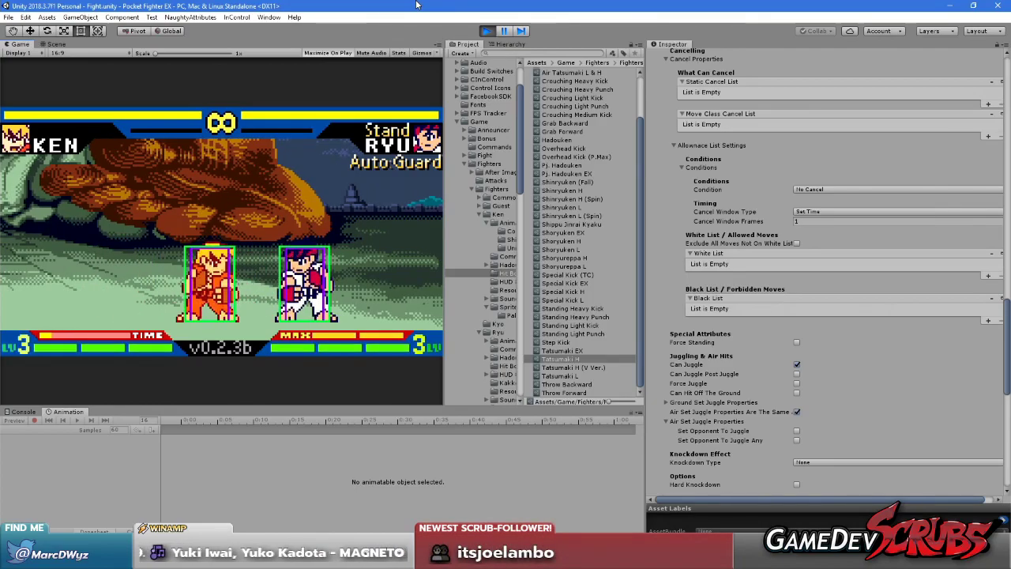
- Reset the positions and playtest Ken's crouching hits and a flaming attack on the standing Ryu
{"action": "key", "text": "BackSpace"}
{"action": "key", "text": "a"}
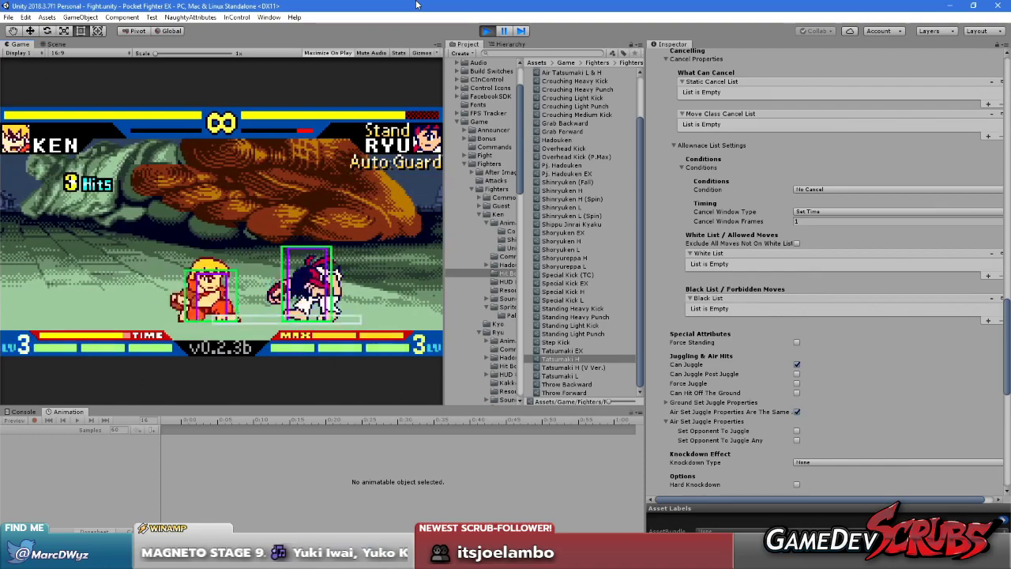
{"action": "key", "text": "a"}
{"action": "key", "text": "s"}
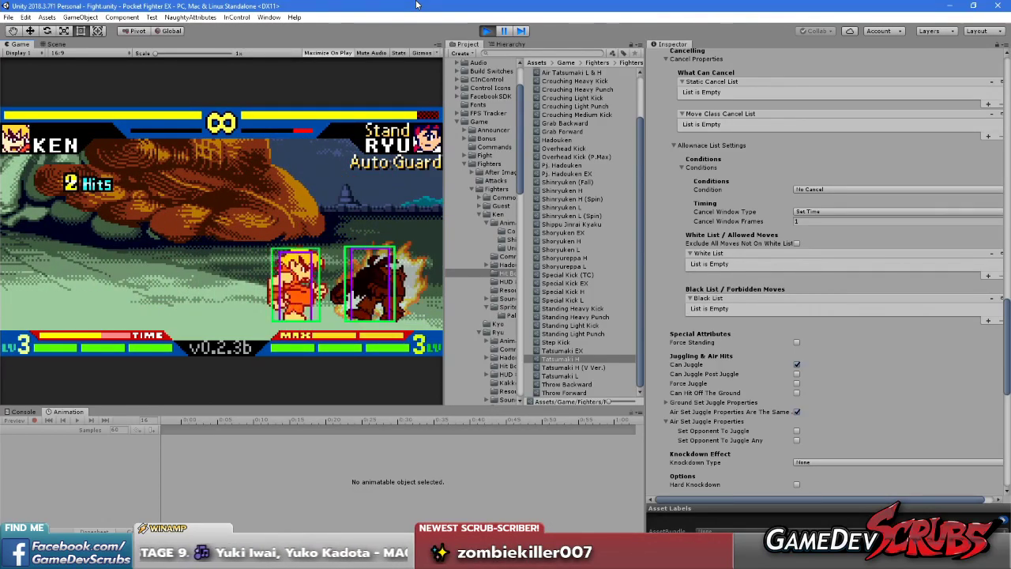
- Reset the positions, activate Ken's Power Max and playtest crouching hits into a flaming attack on the standing Ryu
{"action": "key", "text": "Right"}
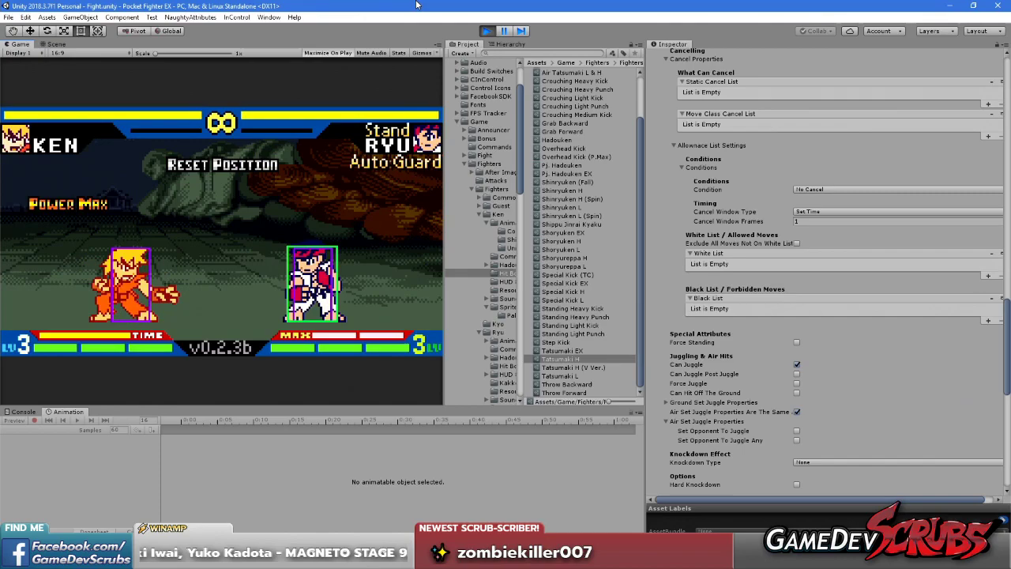
{"action": "key", "text": "k"}
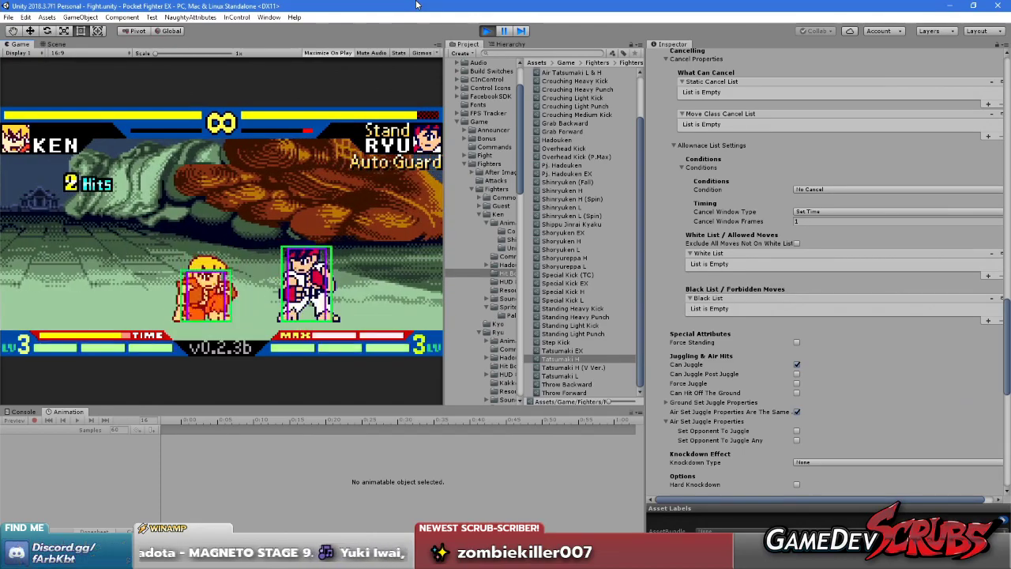
{"action": "key", "text": "k"}
{"action": "key", "text": "k"}
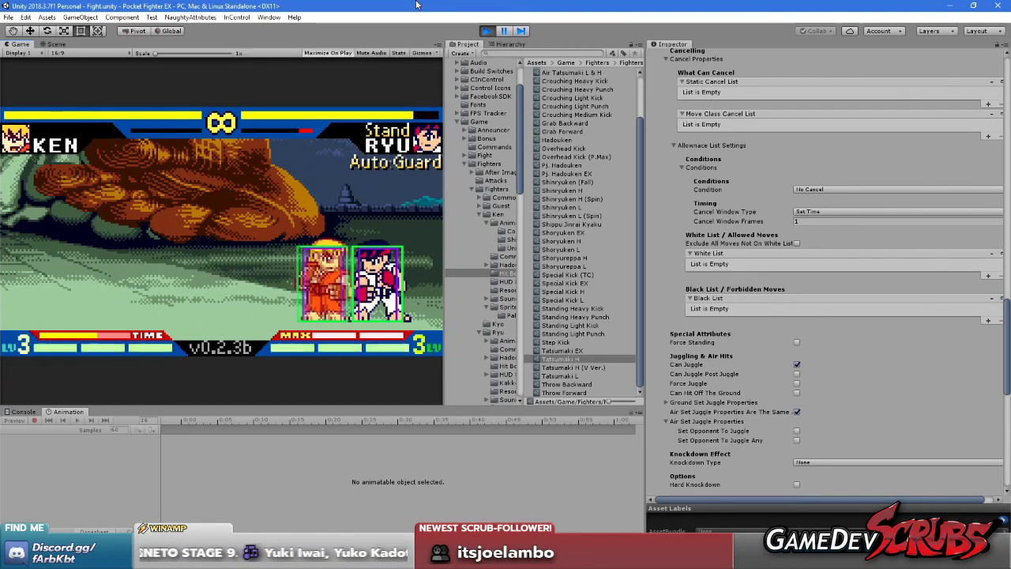
{"action": "key", "text": "k"}
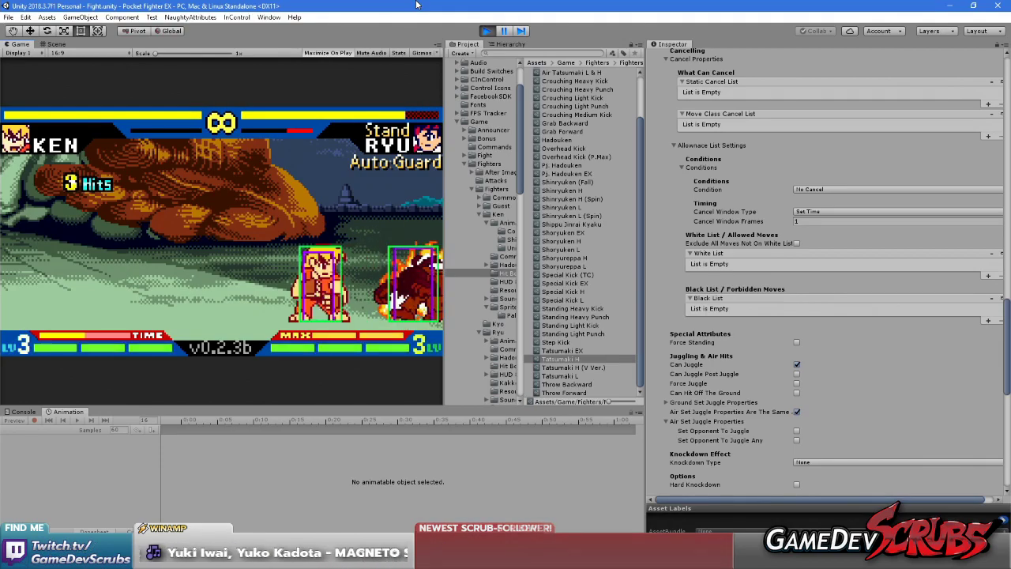
- Reset the positions and playtest Ken's close-range attacks on the standing Ryu
{"action": "key", "text": "r"}
{"action": "key", "text": "p"}
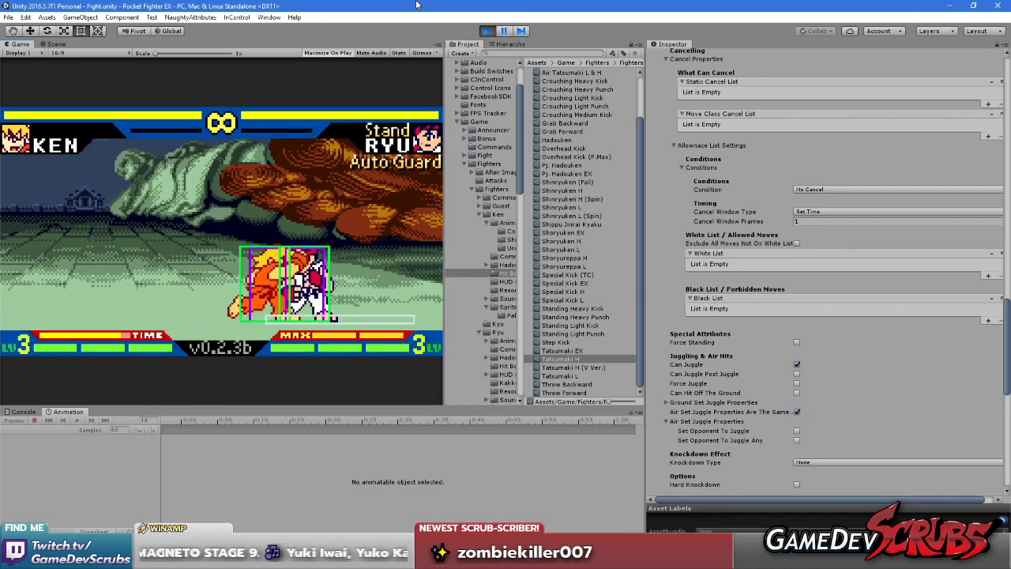
{"action": "key", "text": "r"}
{"action": "key", "text": "p"}
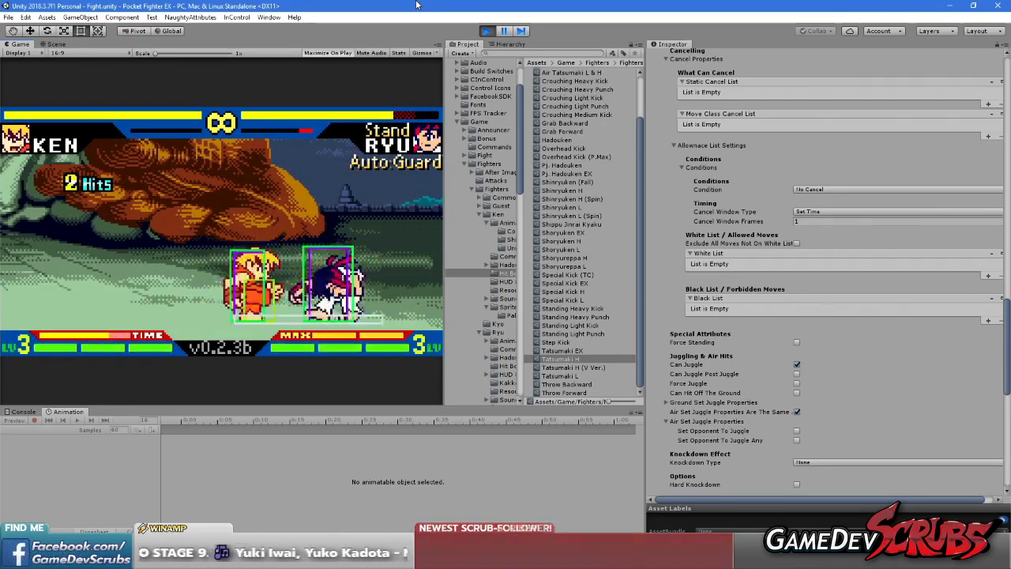
- Cross Ken over to Ryu's other side and playtest his close-range hits and crouching kicks
{"action": "key", "text": "j"}
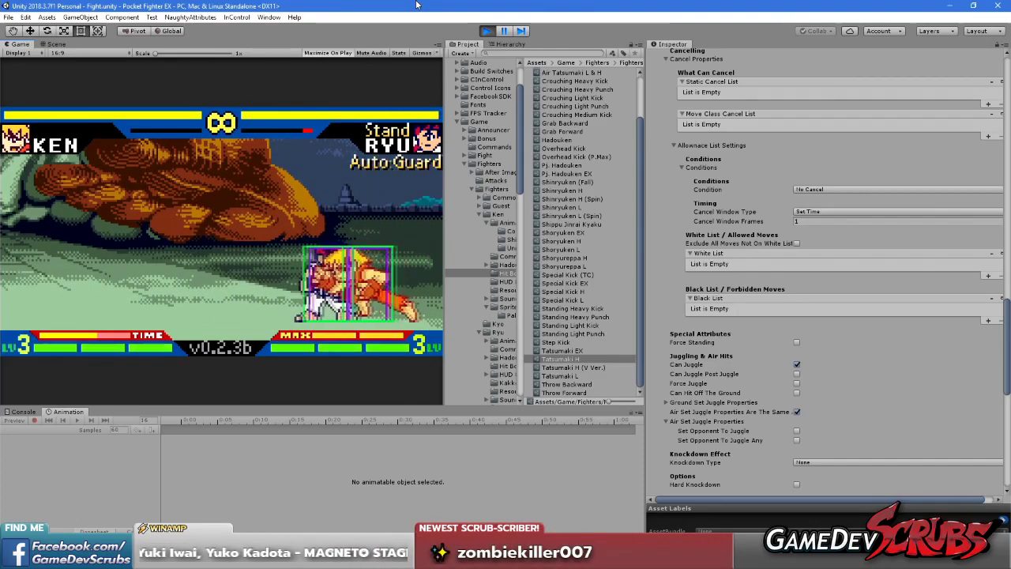
{"action": "key", "text": "j"}
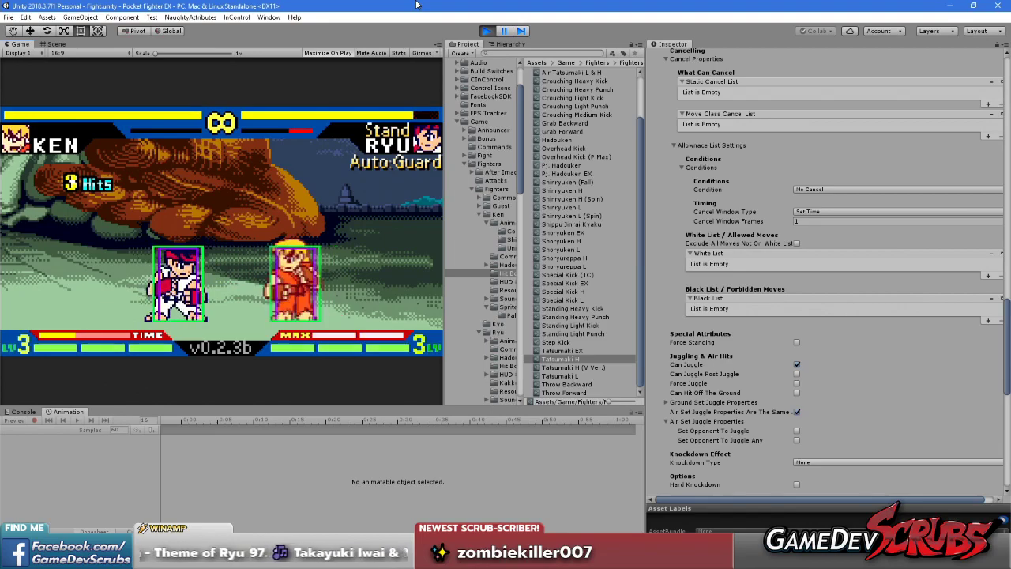
{"action": "key", "text": "j"}
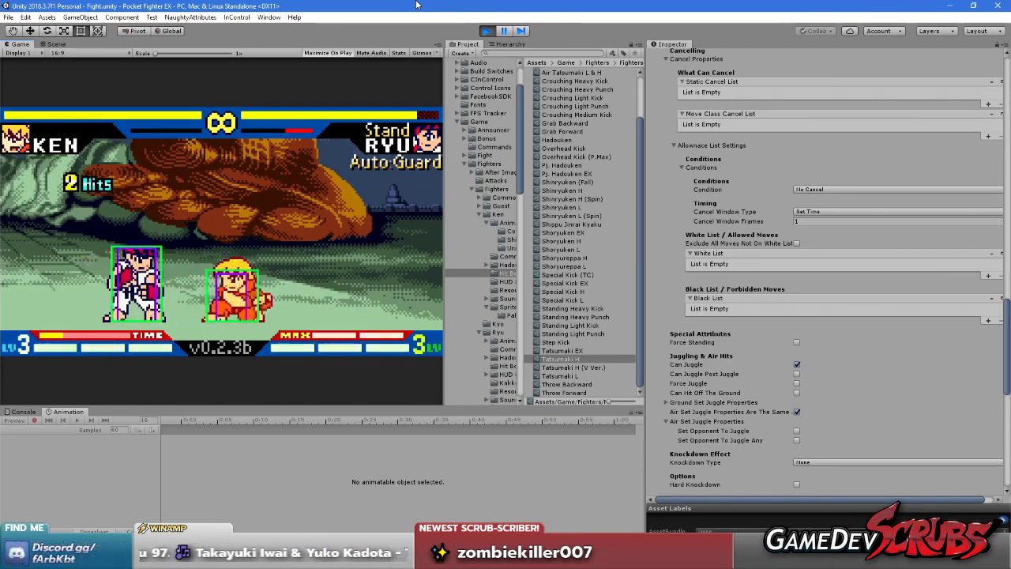
{"action": "key", "text": "j"}
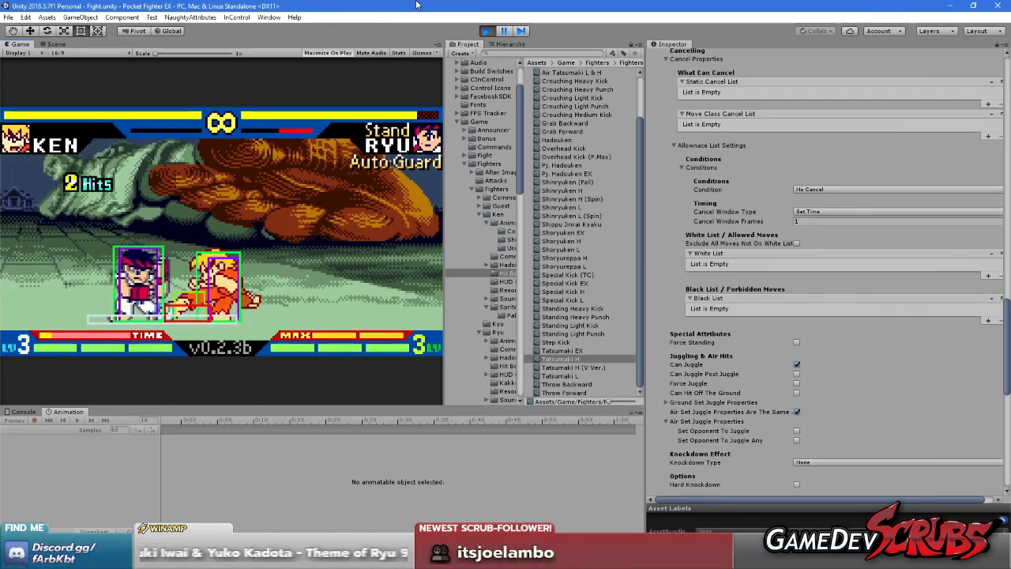
- Activate Ken's Armor Max from a position reset, playtest a close-range fireball combo on Ryu, and reset the positions again
{"action": "key", "text": "w"}
{"action": "key", "text": "j"}
{"action": "key", "text": "j"}
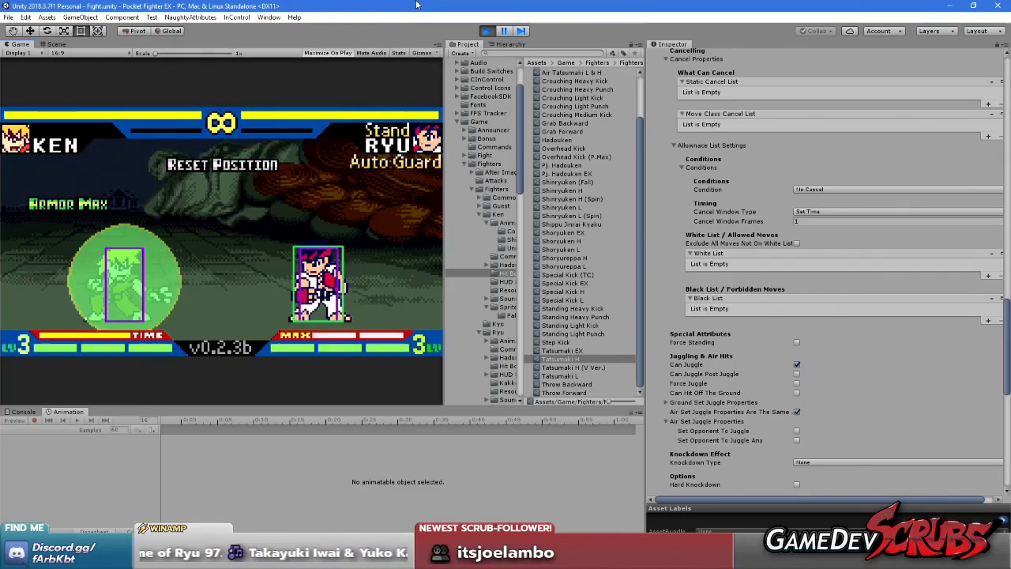
{"action": "key", "text": "j"}
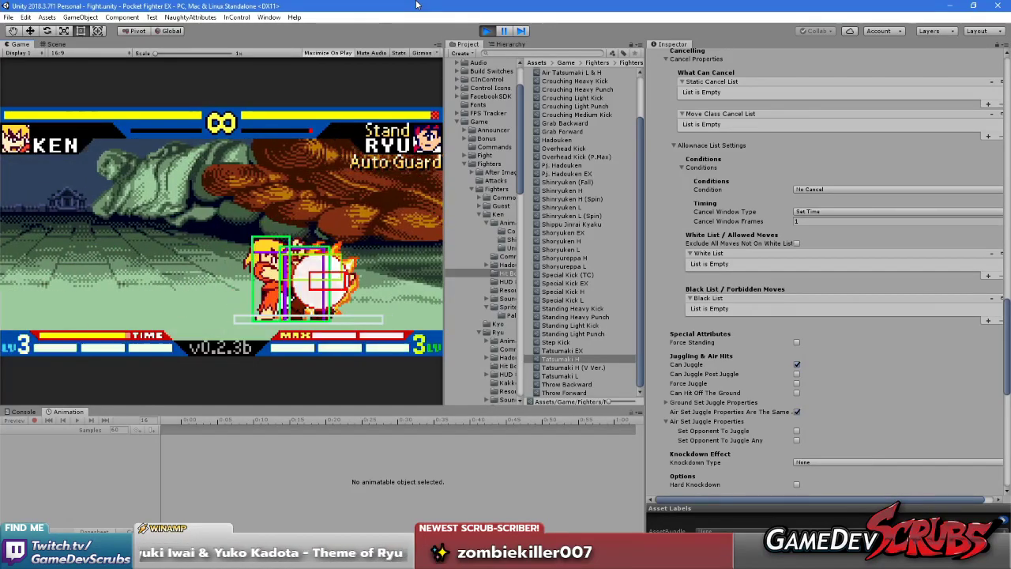
{"action": "key", "text": "j"}
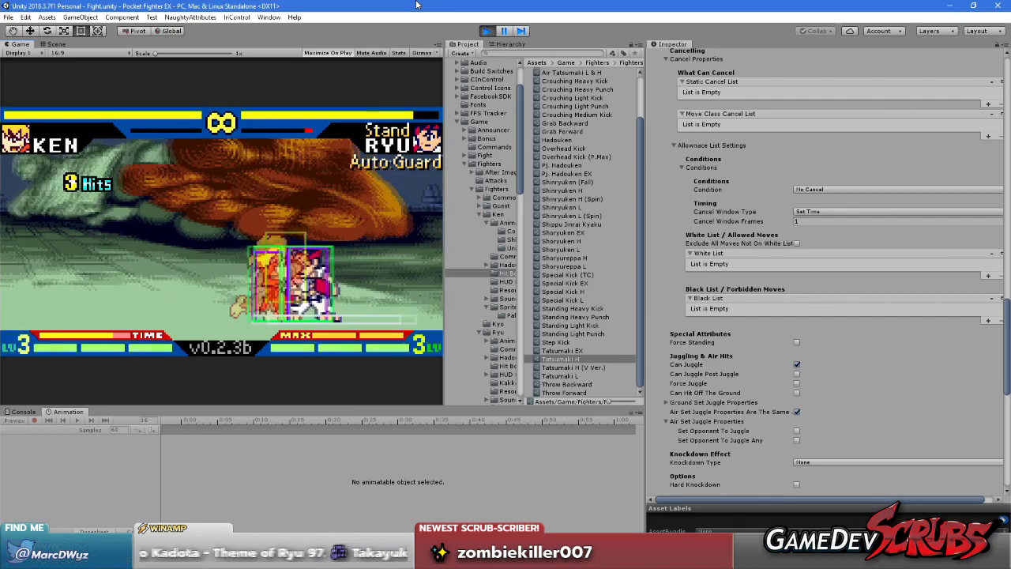
{"action": "key", "text": "j"}
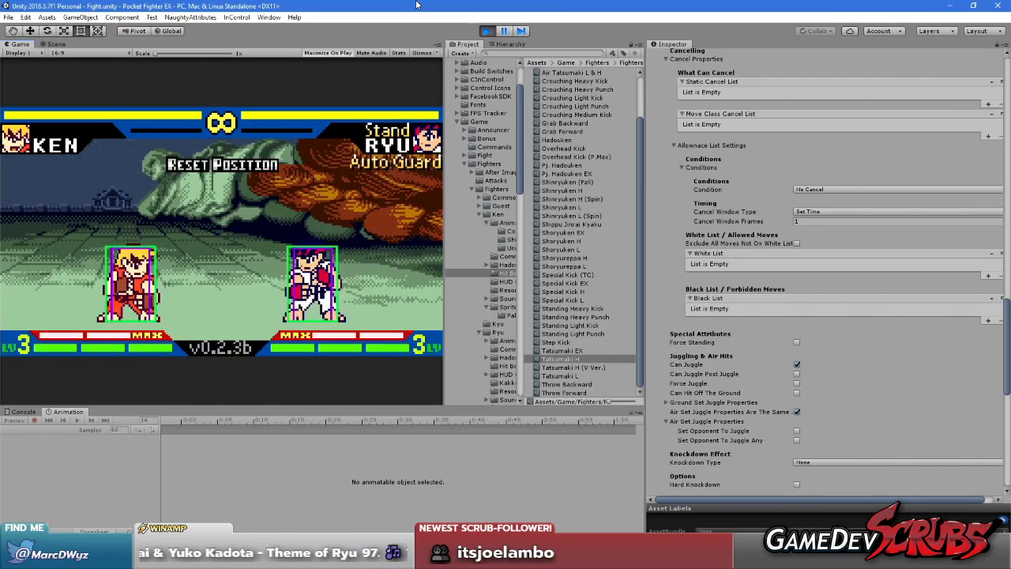
- Playtest Ken's combos with low kicks on the standing Ryu, pushing him back towards the stage edge
{"action": "key", "text": "j"}
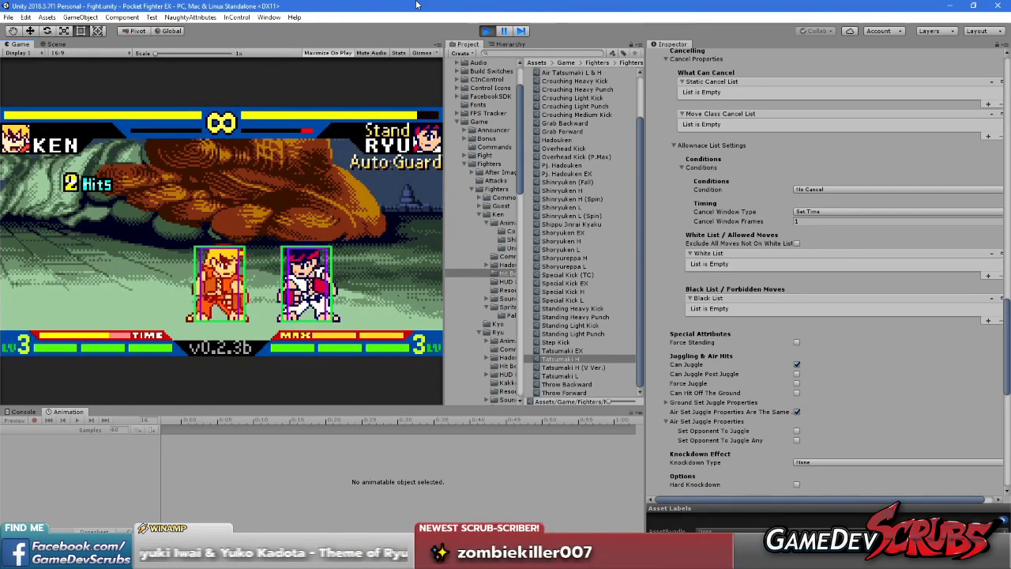
{"action": "key", "text": "j"}
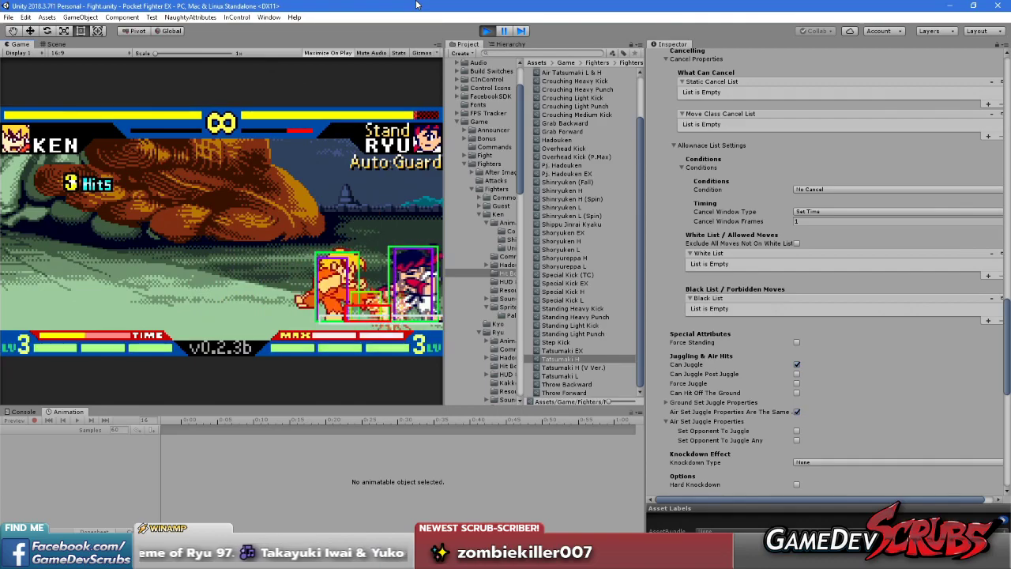
{"action": "key", "text": "j"}
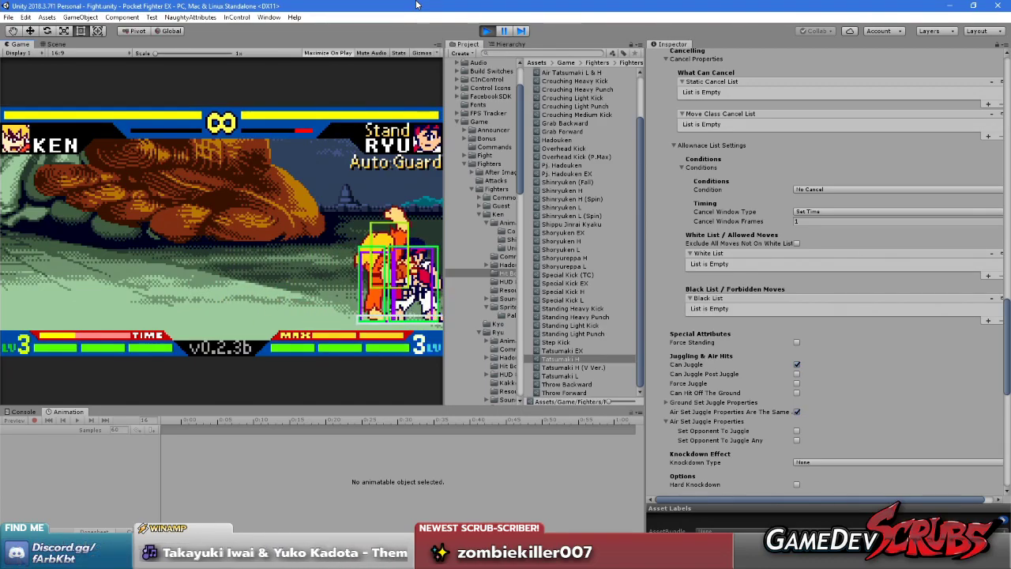
- Reset the positions and playtest Ken's close-range punch combo and a flaming attack on the standing Ryu
{"action": "key", "text": "r"}
{"action": "key", "text": "d"}
{"action": "key", "text": "j"}
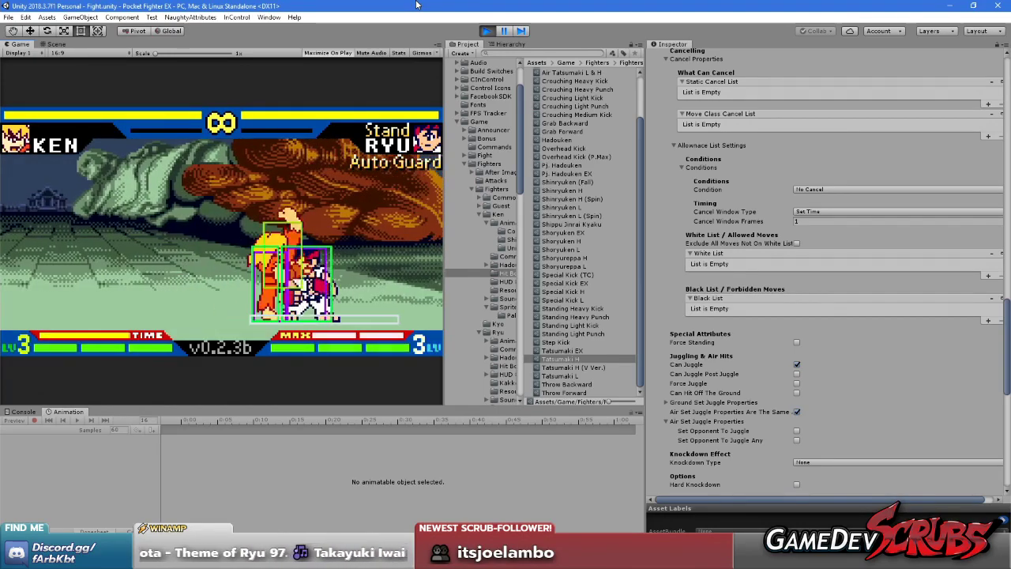
{"action": "key", "text": "j"}
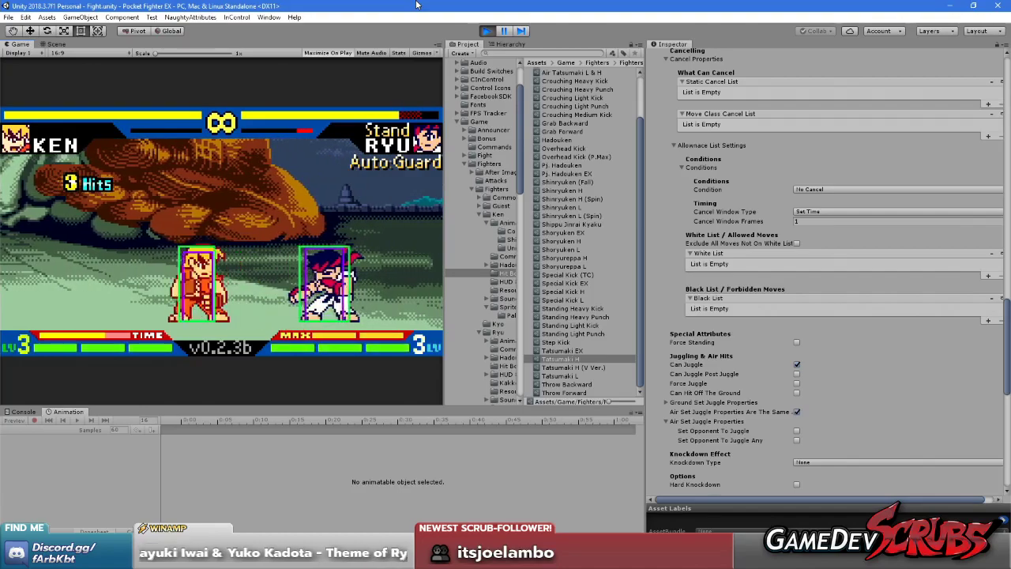
{"action": "key", "text": "j"}
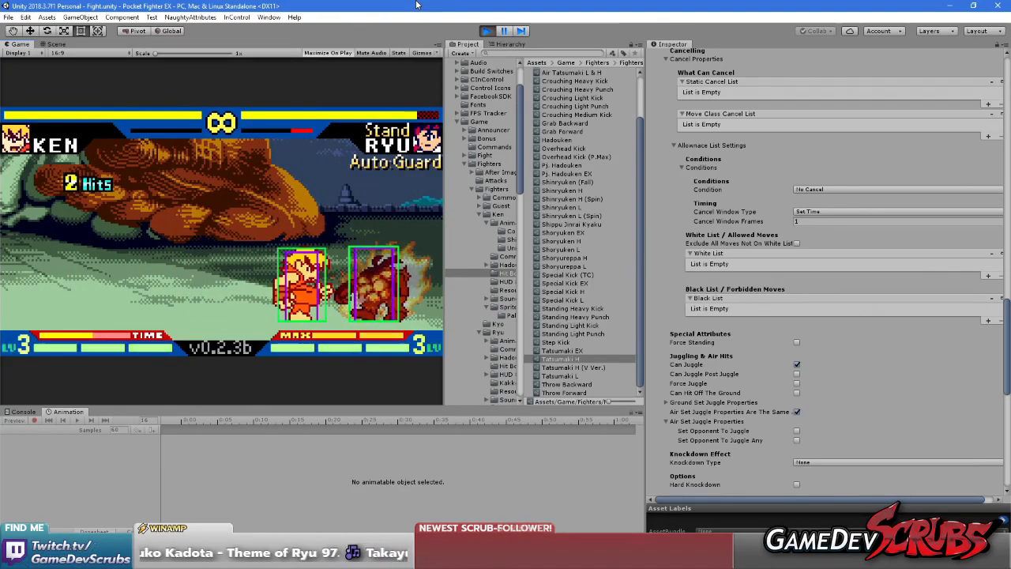
{"action": "key", "text": "j"}
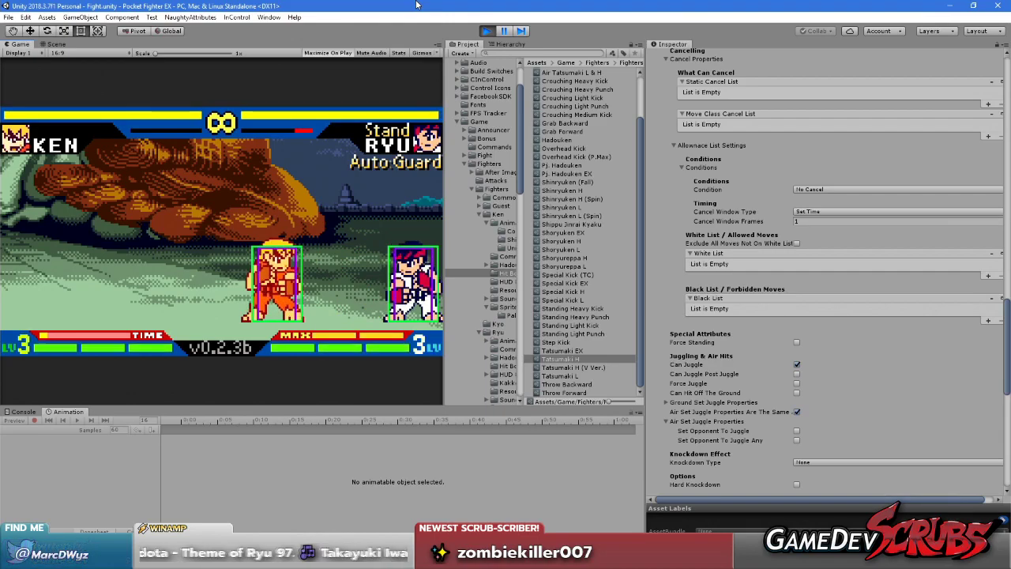
- Reset the positions, activate Ken's Power Max beside Ryu and move Ken to Ryu's other side
{"action": "key", "text": "BackSpace"}
{"action": "key", "text": "d"}
{"action": "key", "text": "k"}
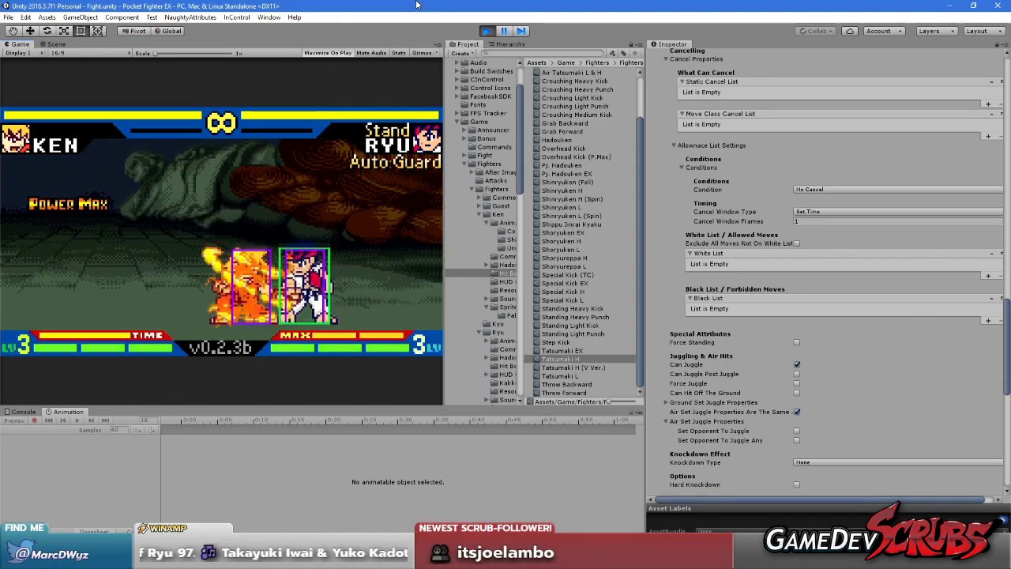
{"action": "key", "text": "Down"}
{"action": "key", "text": "Left"}
{"action": "key", "text": "k"}
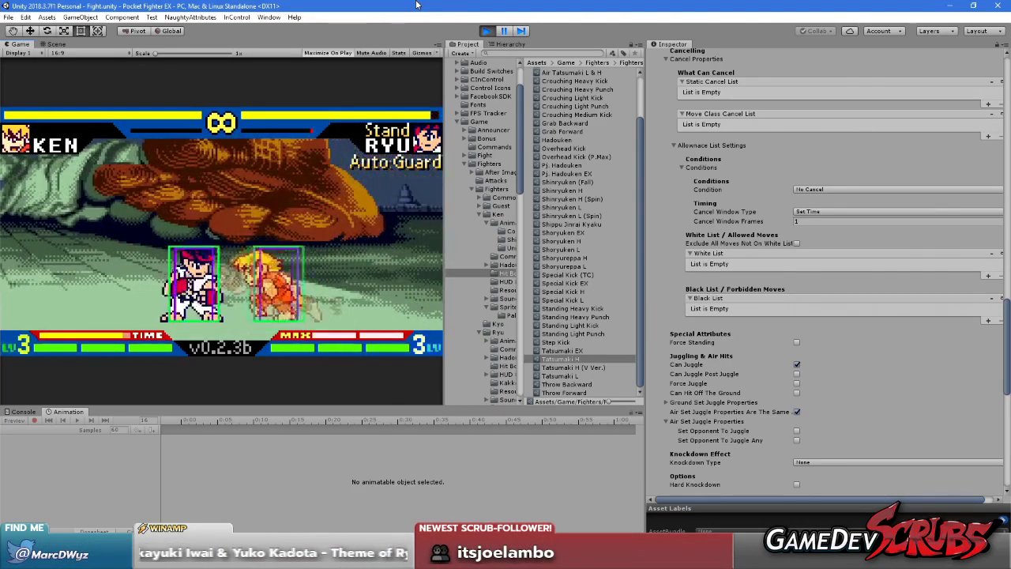
- Playtest Ken's kick combo and a close-range raised punch on Ryu from the opposite side
{"action": "key", "text": "Left"}
{"action": "key", "text": "Down"}
{"action": "key", "text": "Left"}
{"action": "key", "text": "p"}
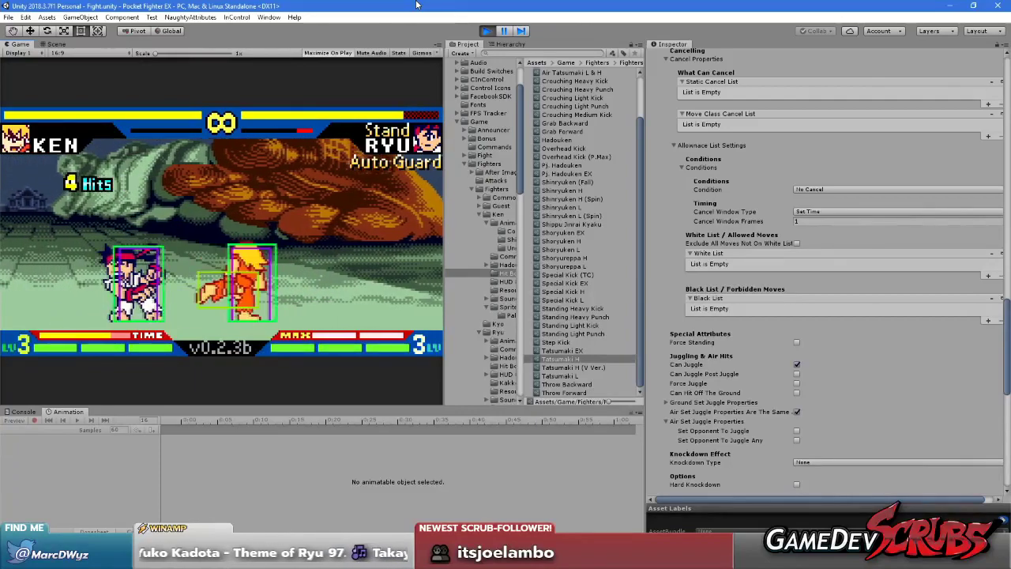
{"action": "key", "text": "Down"}
{"action": "key", "text": "Right"}
{"action": "key", "text": "p"}
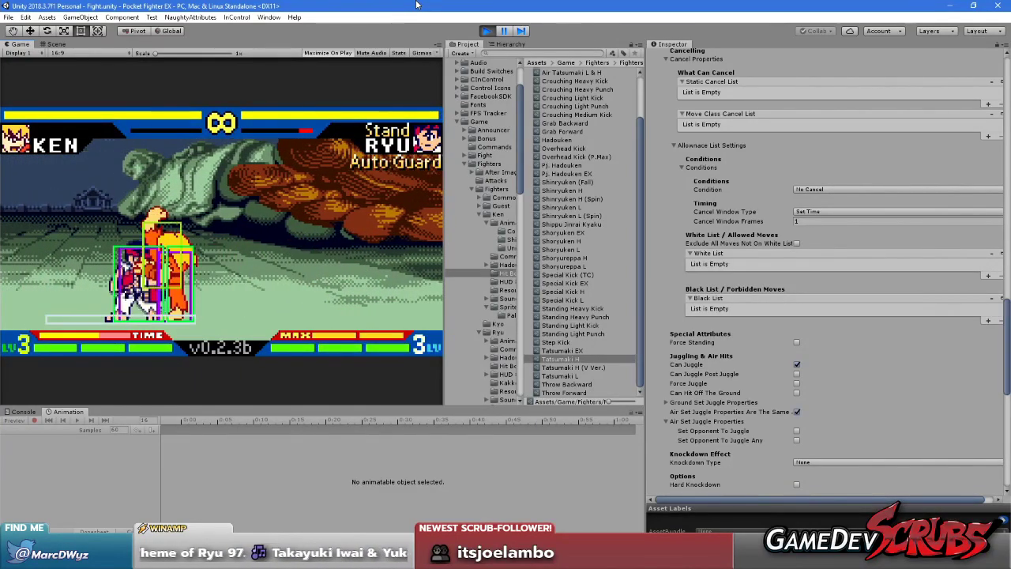
- Keep playtesting Ken's special move follow-ups from close range, driving Ryu back across the stage
{"action": "key", "text": "Down"}
{"action": "key", "text": "Right"}
{"action": "key", "text": "p"}
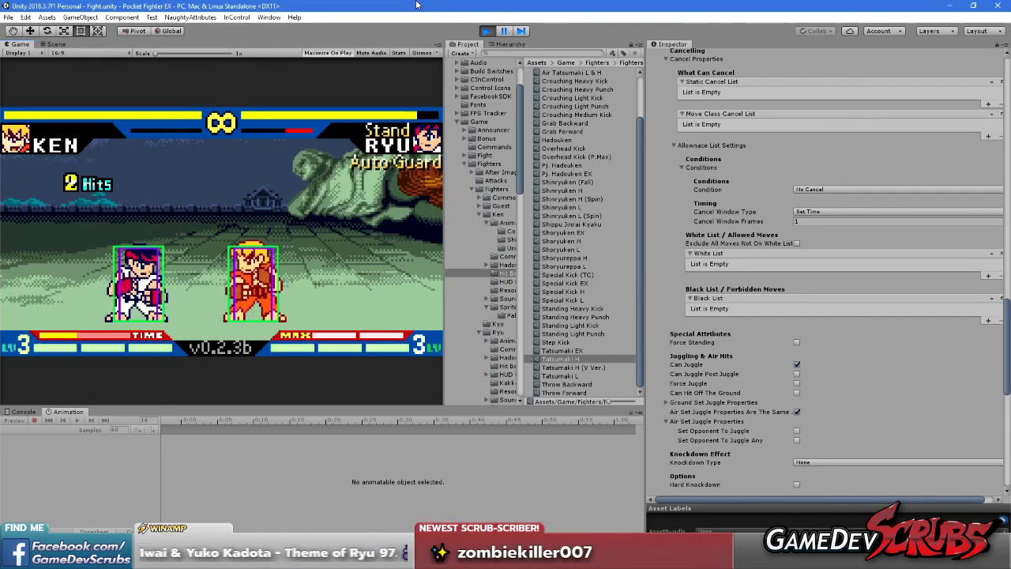
{"action": "key", "text": "Down"}
{"action": "key", "text": "Right"}
{"action": "key", "text": "p"}
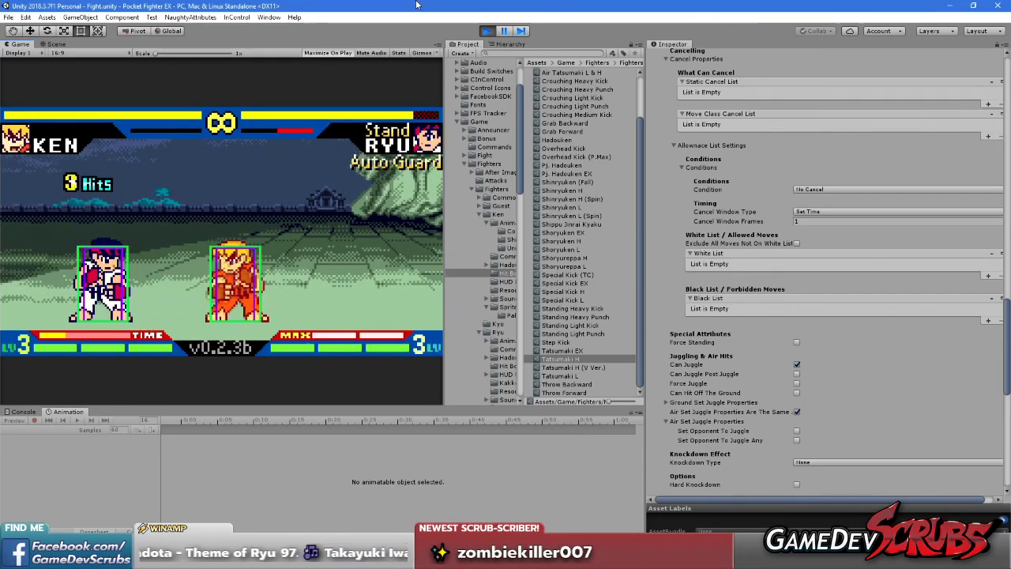
{"action": "key", "text": "Down"}
{"action": "key", "text": "Right"}
{"action": "key", "text": "p"}
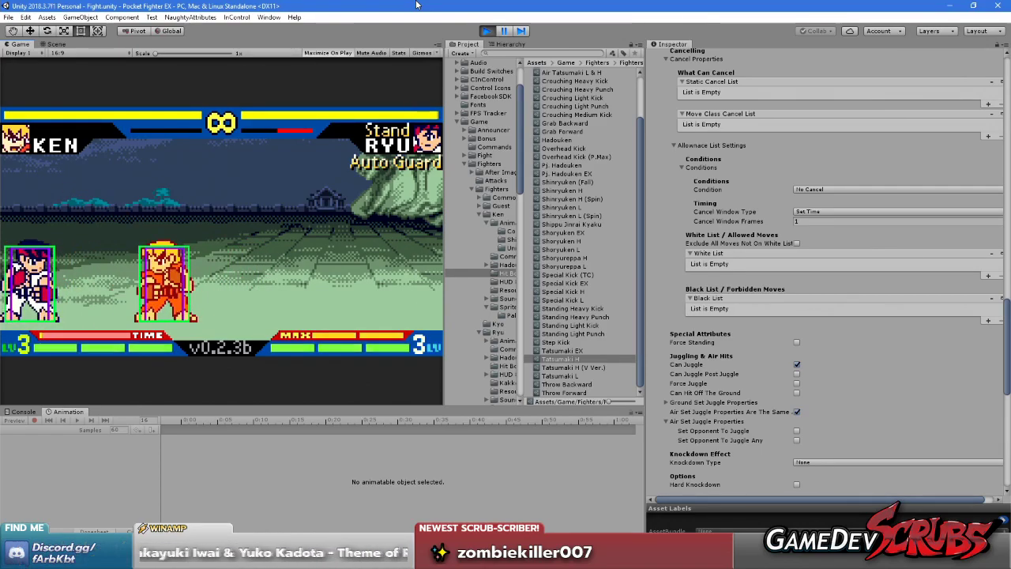
- Knock Ryu down, reposition Ken and playtest a combo that uses Max Cancel into Power Max
{"action": "key", "text": "Left"}
{"action": "key", "text": "Left"}
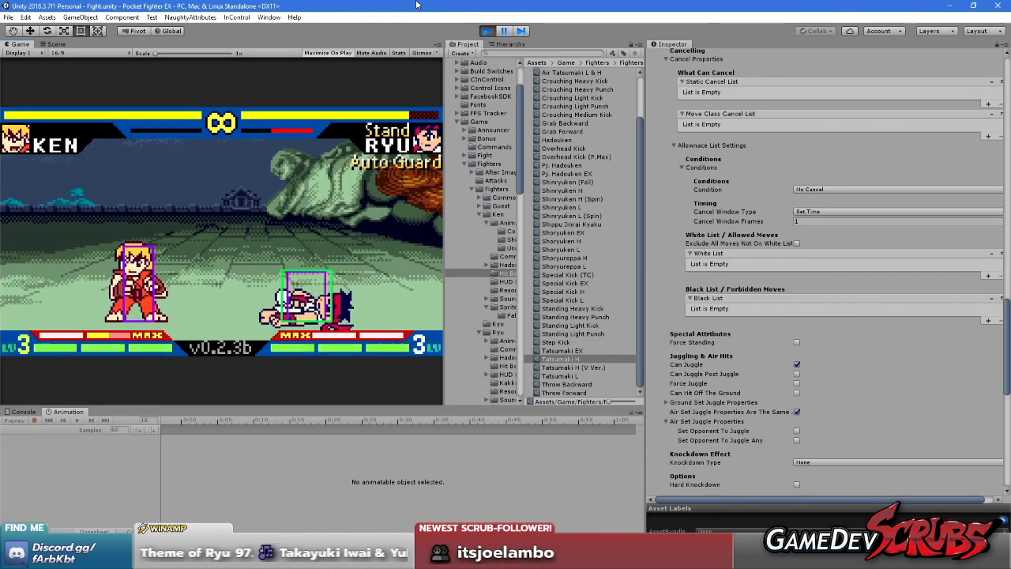
{"action": "key", "text": "Right"}
{"action": "key", "text": "Right"}
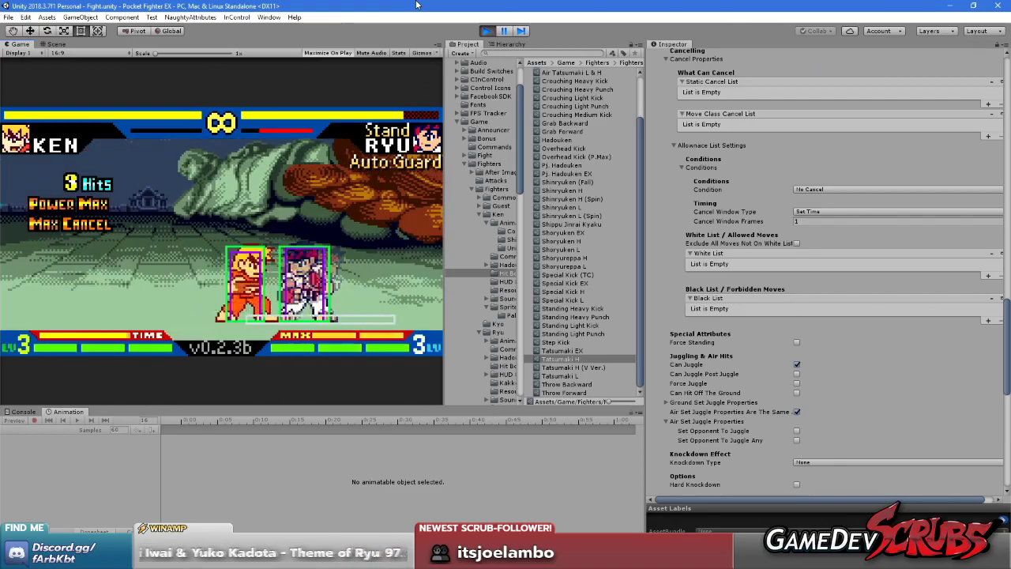
{"action": "key", "text": "BackSpace"}
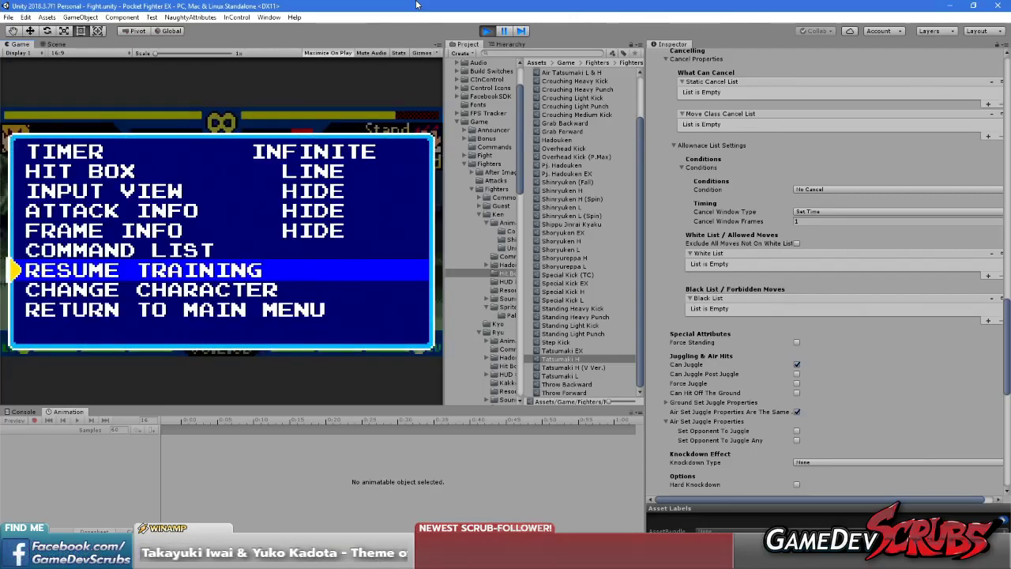
- Turn off the hit box display in the training options and return to the match
{"action": "key", "text": "Up"}
{"action": "key", "text": "Up"}
{"action": "key", "text": "Up"}
{"action": "key", "text": "Up"}
{"action": "key", "text": "Up"}
{"action": "key", "text": "Left"}
{"action": "key", "text": "Return"}
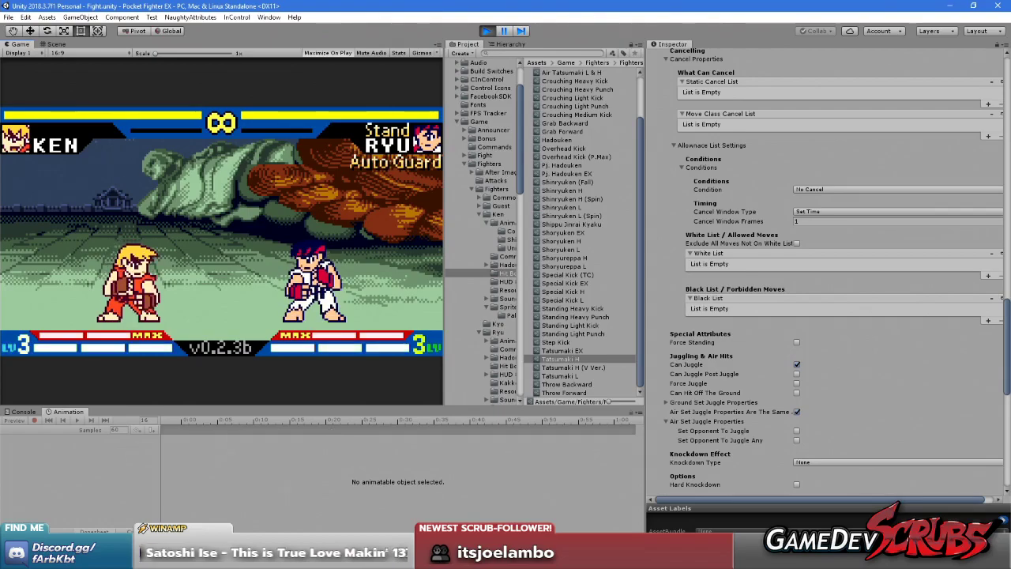
- Open Microsoft Edge and reposition its browser window over the Unity editor
{"action": "key", "text": "super"}
{"action": "type", "text": "edge"}
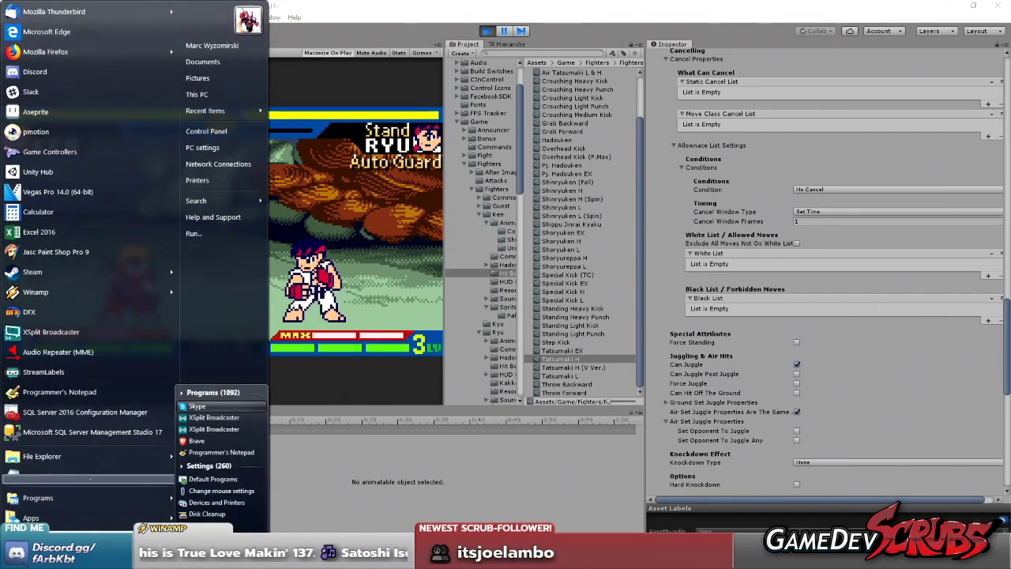
{"action": "key", "text": "Return"}
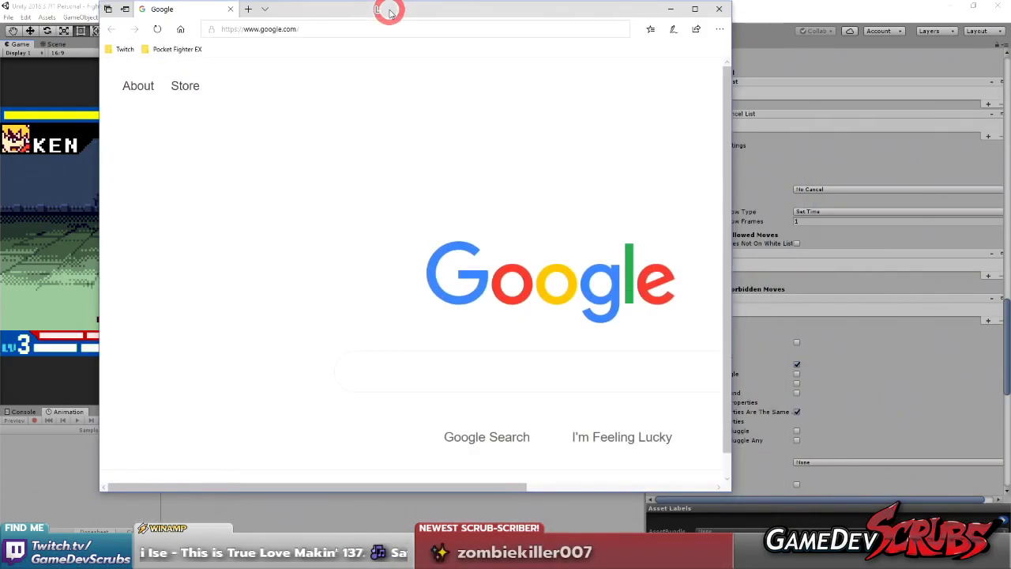
{"action": "left_click_drag", "start_coordinate": [385, 12], "coordinate": [425, 39]}
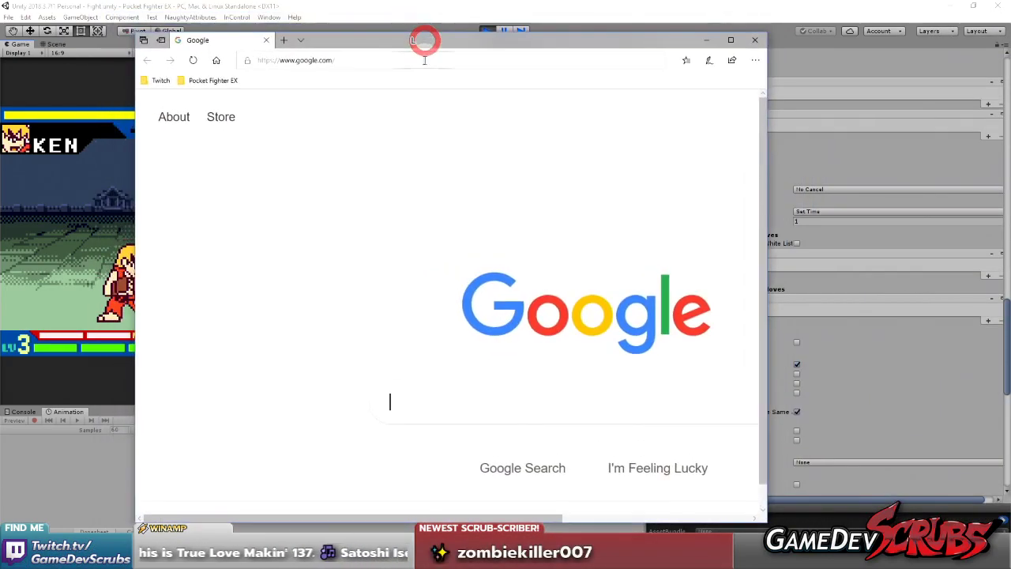
- Search Google for "multimedia fusion" and maximize the browser window
{"action": "left_click", "coordinate": [435, 410]}
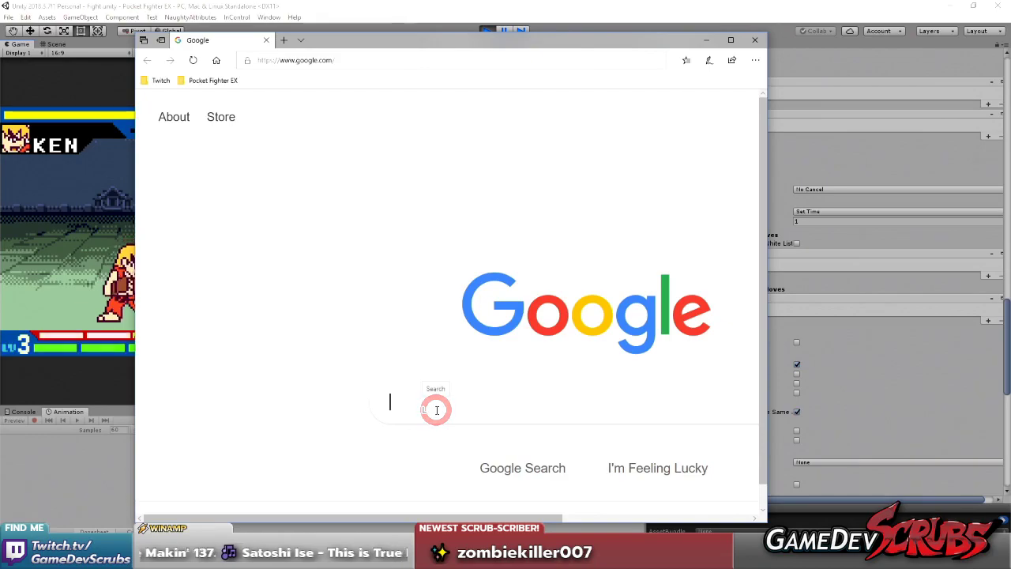
{"action": "type", "text": "multimedia fusion"}
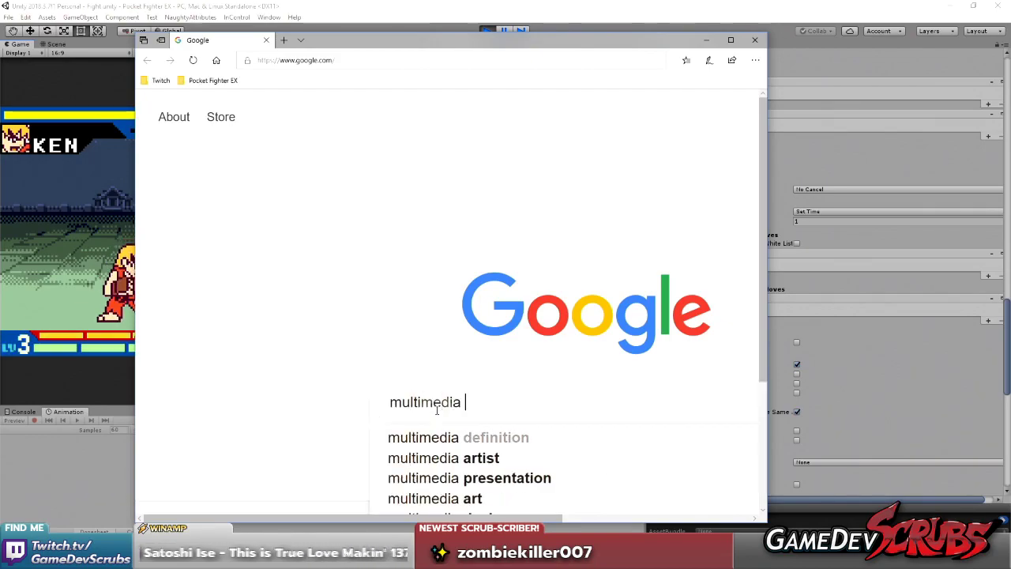
{"action": "key", "text": "Return"}
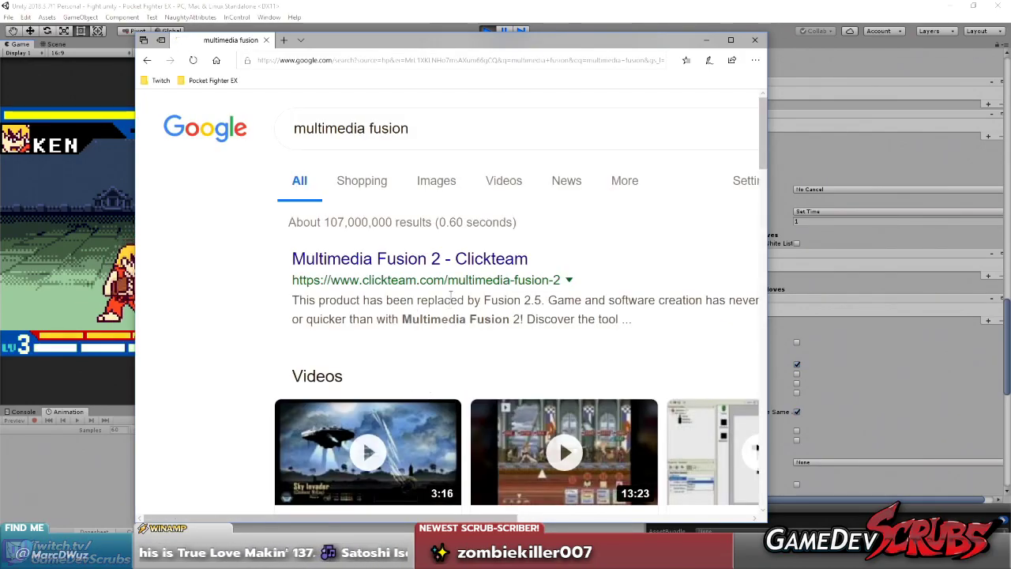
{"action": "left_click", "coordinate": [730, 39]}
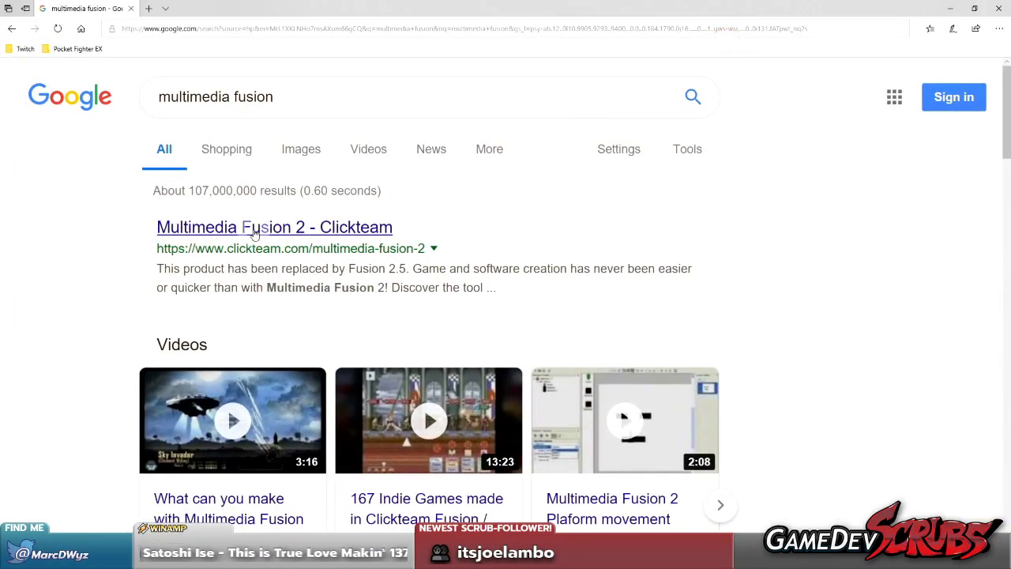
- Look through the search results and open Clickteam's Multimedia Fusion 2 page
{"action": "scroll", "coordinate": [218, 199], "scroll_direction": "down", "scroll_amount": 5}
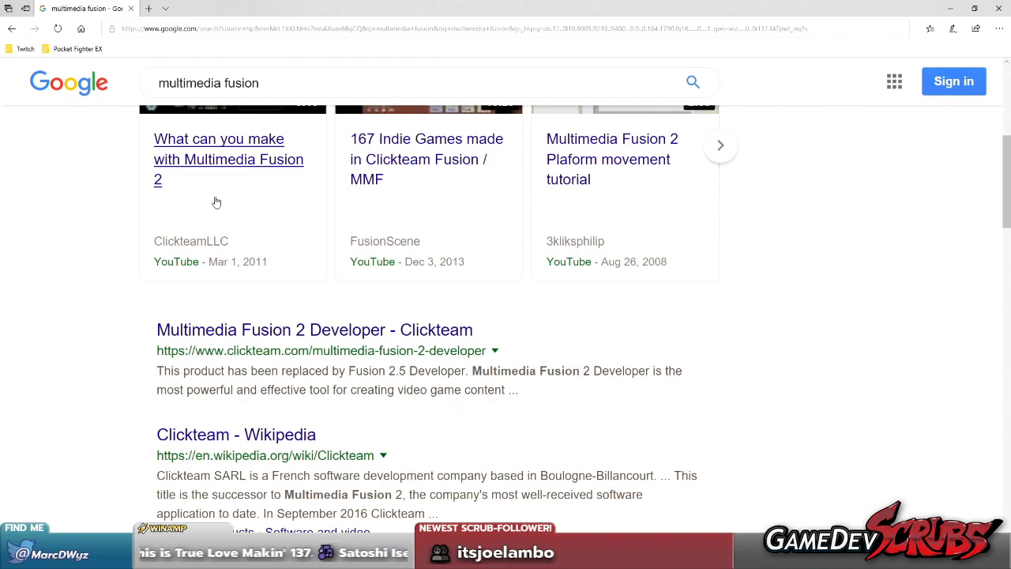
{"action": "scroll", "coordinate": [216, 202], "scroll_direction": "down", "scroll_amount": 4}
{"action": "scroll", "coordinate": [207, 174], "scroll_direction": "up", "scroll_amount": 9}
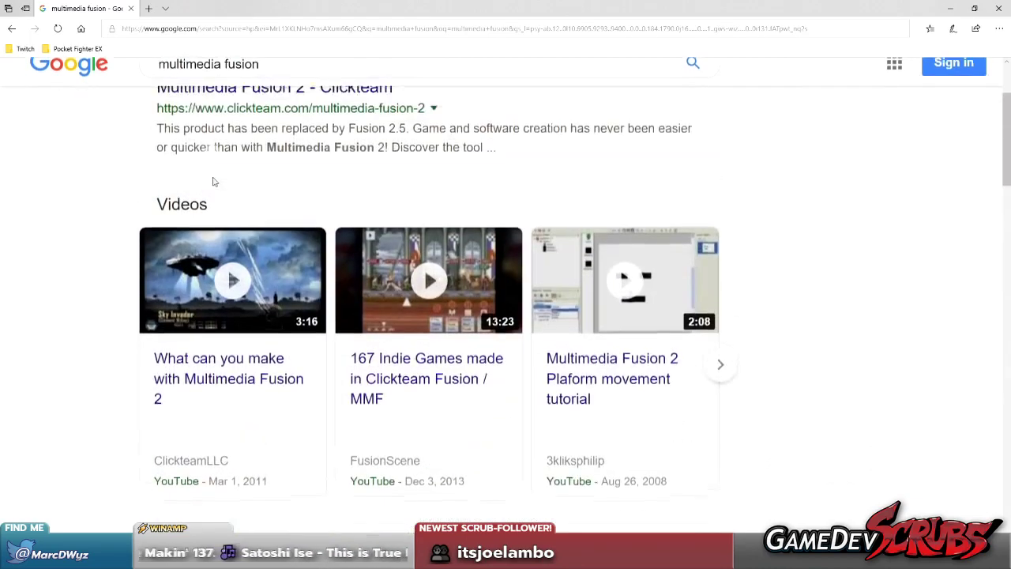
{"action": "left_click", "coordinate": [284, 227]}
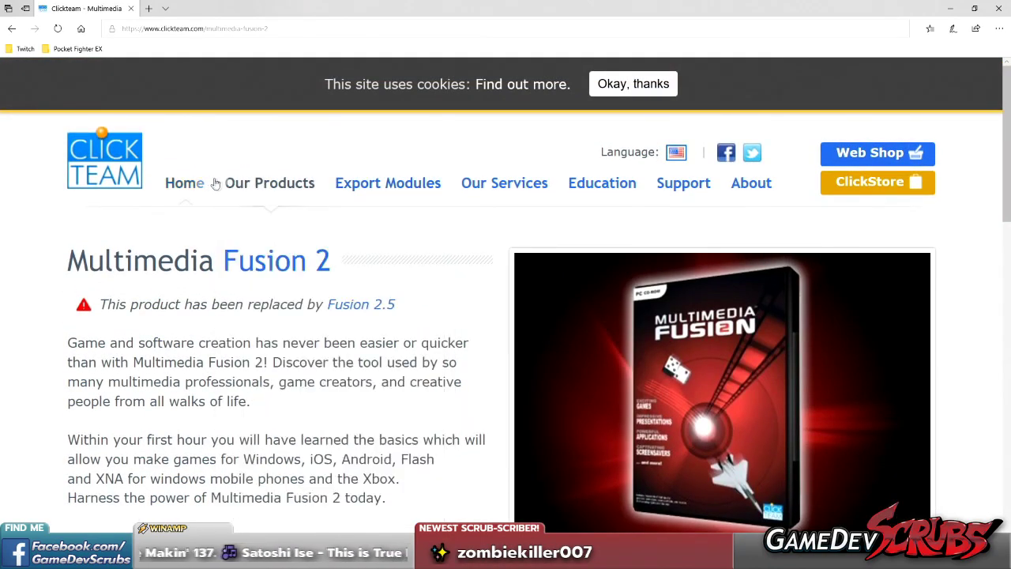
- Examine Clickteam's product list, from the Fusion 2.5 creation tools to the previous versions
{"action": "mouse_move", "coordinate": [236, 188]}
{"action": "scroll", "coordinate": [295, 320], "scroll_direction": "down", "scroll_amount": 3}
{"action": "scroll", "coordinate": [300, 301], "scroll_direction": "down", "scroll_amount": 2}
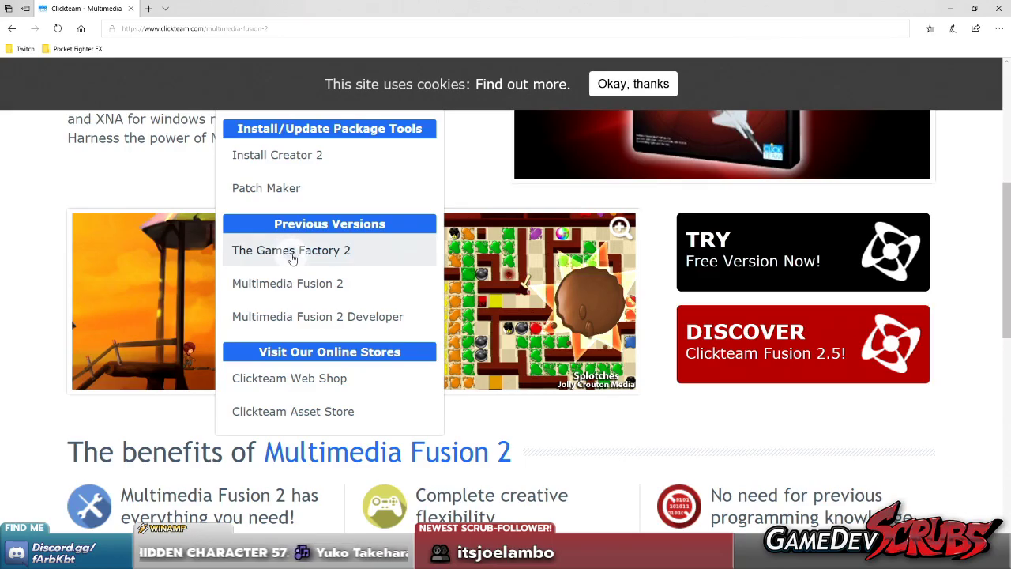
{"action": "scroll", "coordinate": [293, 275], "scroll_direction": "up", "scroll_amount": 3}
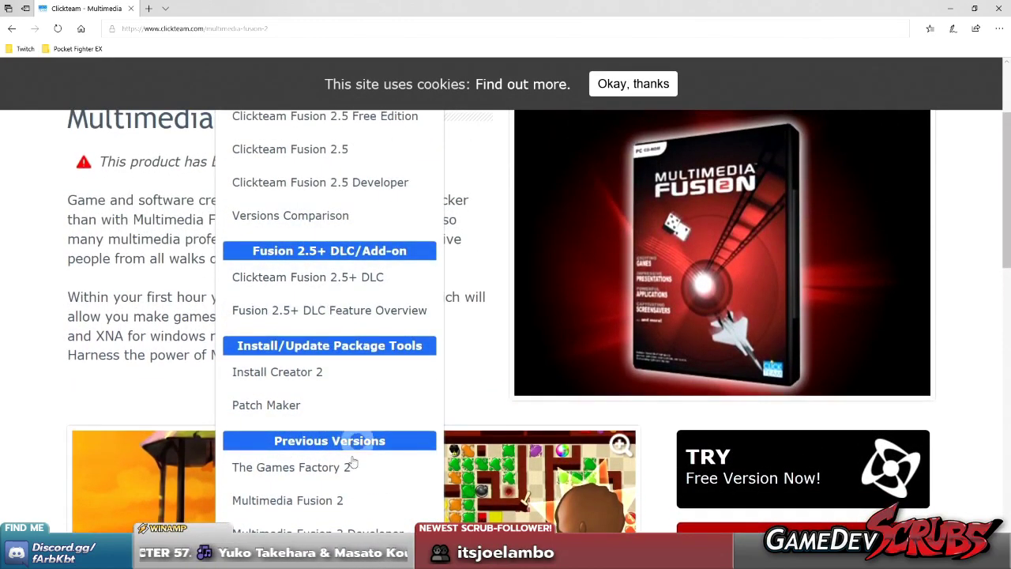
{"action": "scroll", "coordinate": [354, 462], "scroll_direction": "down", "scroll_amount": 3}
{"action": "scroll", "coordinate": [320, 379], "scroll_direction": "up", "scroll_amount": 5}
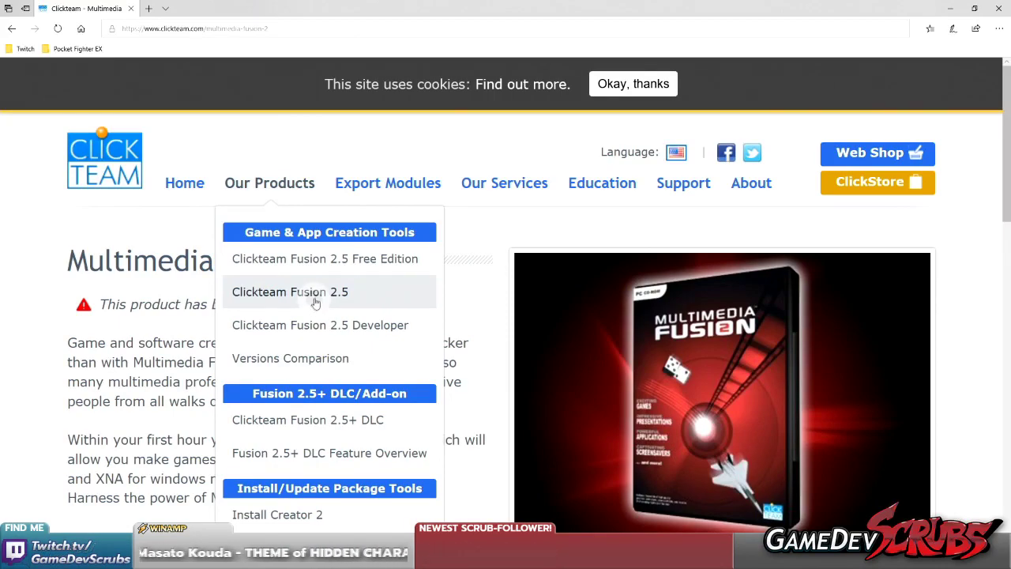
- Examine the Multimedia Fusion 2 description, its sample game screenshots and the product's listed benefits
{"action": "scroll", "coordinate": [567, 263], "scroll_direction": "down", "scroll_amount": 2}
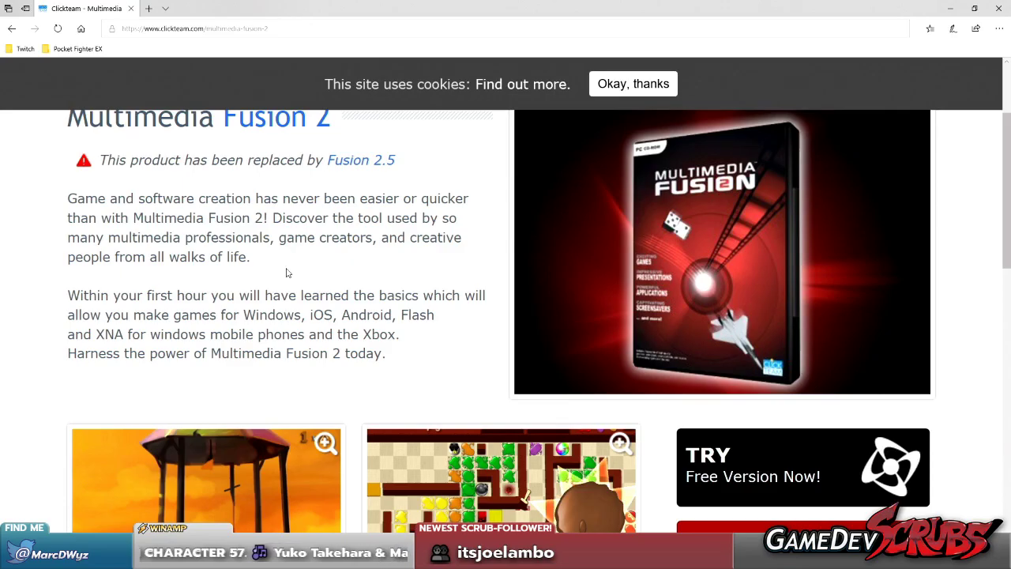
{"action": "scroll", "coordinate": [305, 258], "scroll_direction": "down", "scroll_amount": 7}
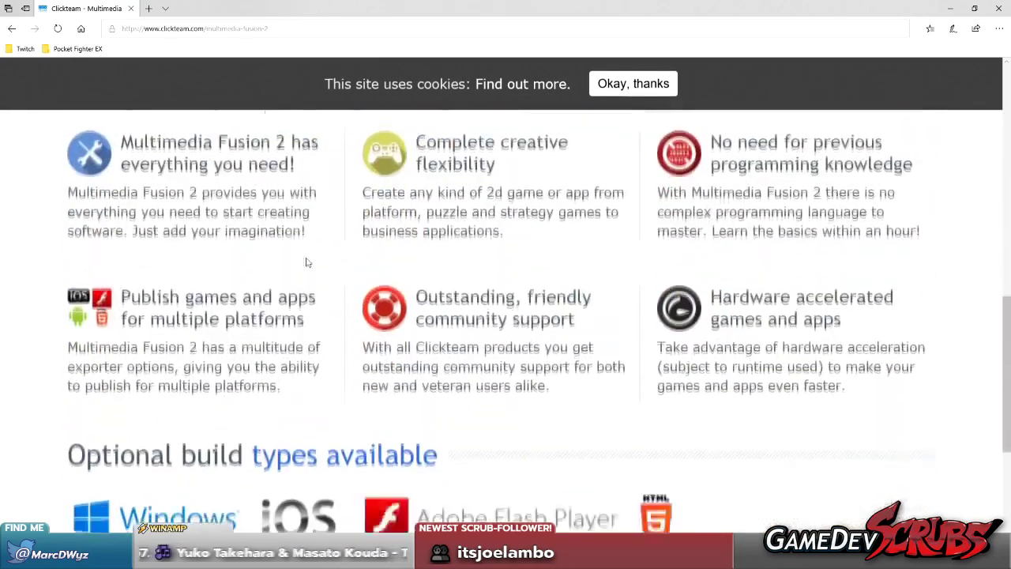
{"action": "scroll", "coordinate": [305, 259], "scroll_direction": "up", "scroll_amount": 2}
{"action": "scroll", "coordinate": [304, 258], "scroll_direction": "down", "scroll_amount": 3}
{"action": "scroll", "coordinate": [305, 258], "scroll_direction": "up", "scroll_amount": 3}
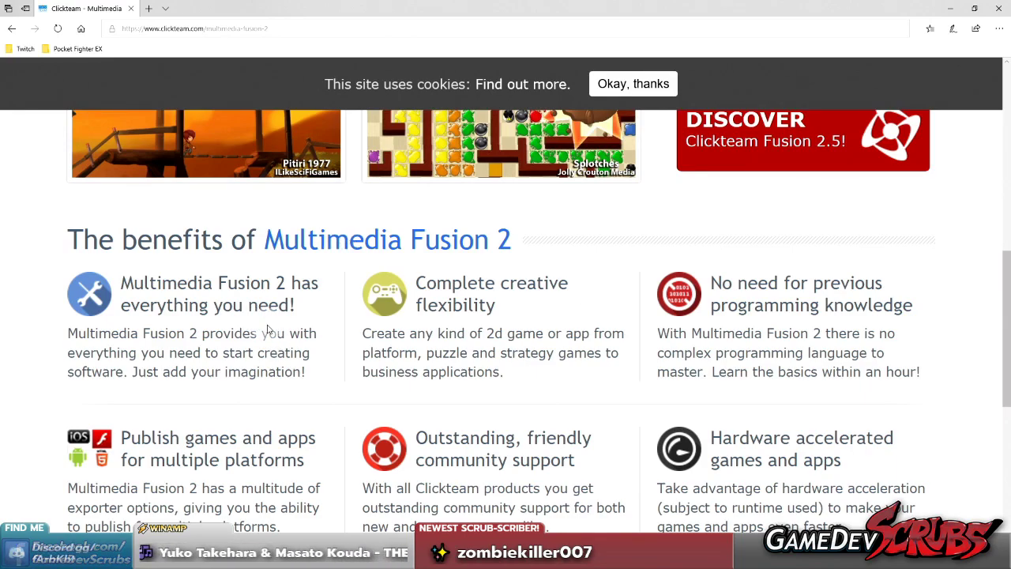
{"action": "scroll", "coordinate": [269, 330], "scroll_direction": "up", "scroll_amount": 6}
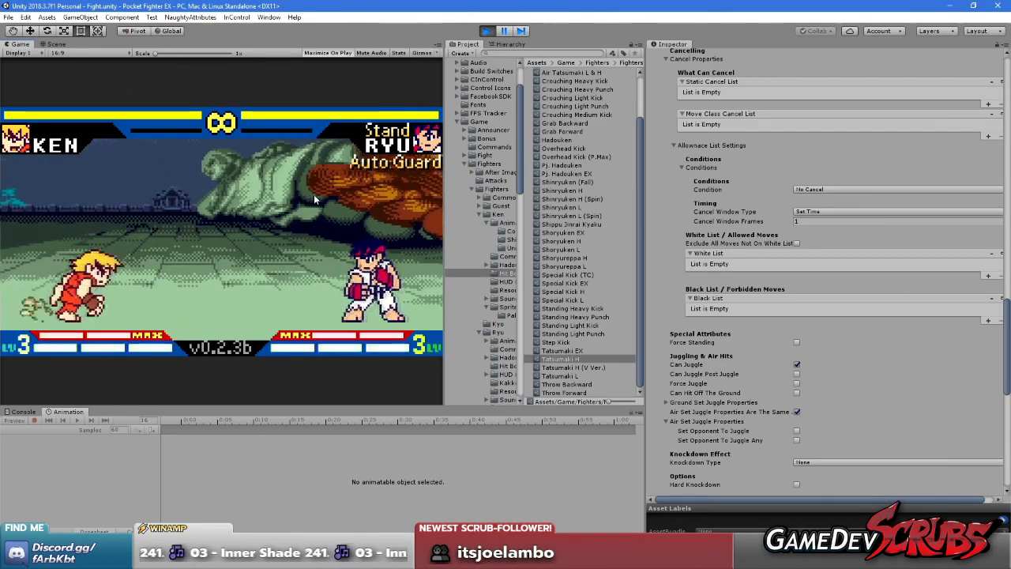
- Switch back to the Unity match, dash Ken at Ryu and playtest a close-range combo using Power Max
{"action": "key", "text": "Right"}
{"action": "key", "text": "z"}
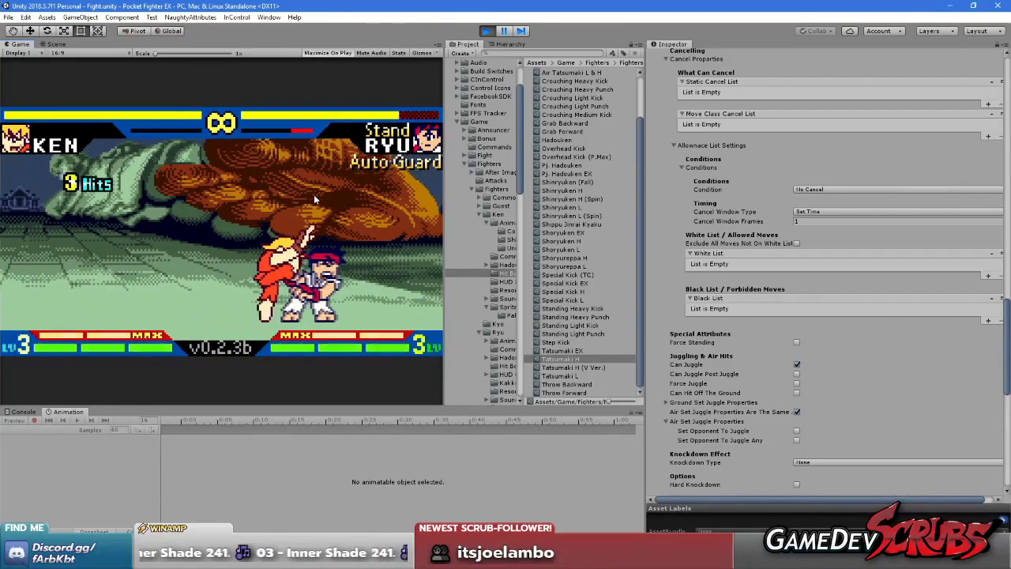
{"action": "key", "text": "z"}
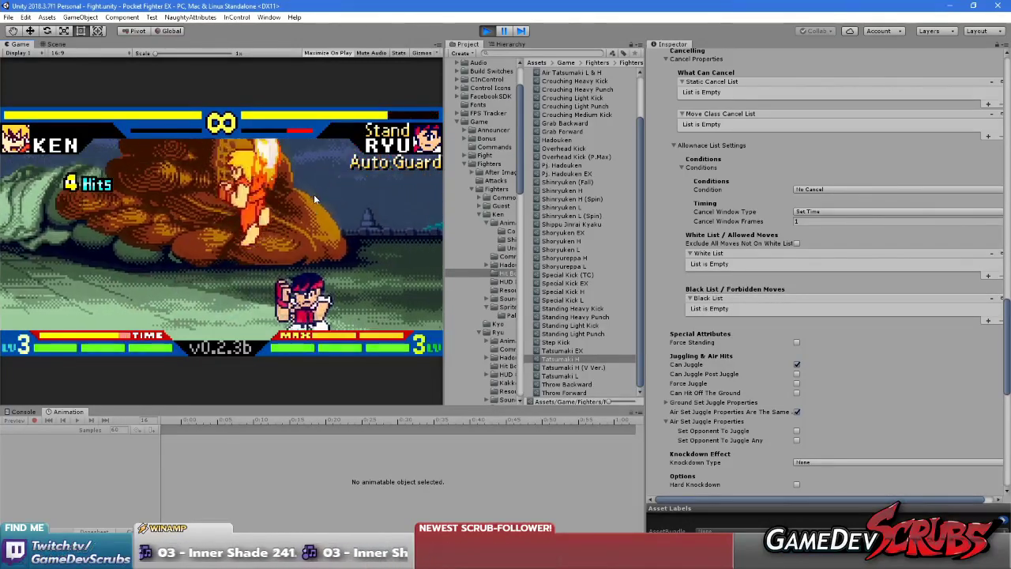
{"action": "key", "text": "z"}
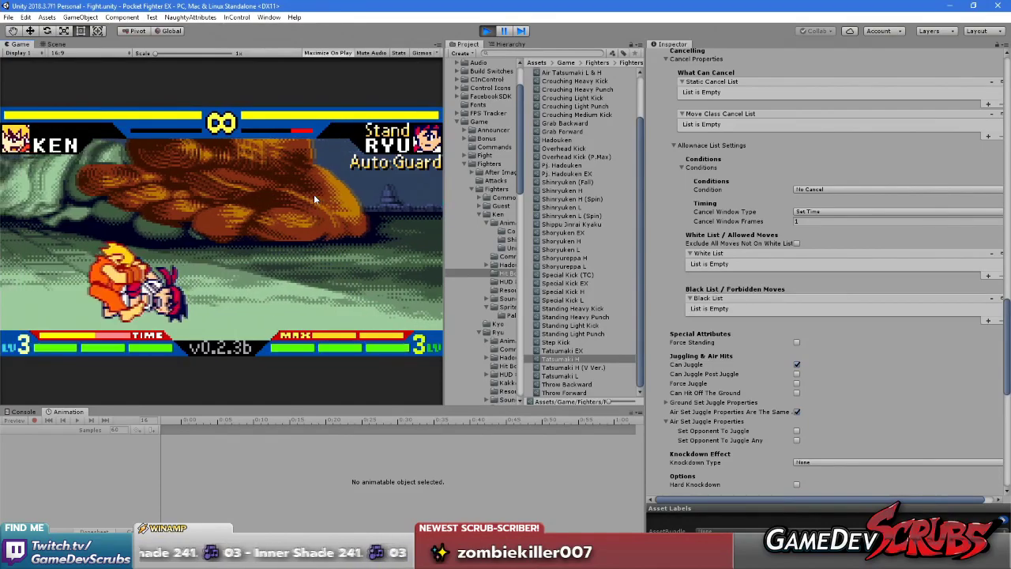
- Playtest Ken's close-range attacks and throw from the other side of Ryu, and dash back in to attack
{"action": "key", "text": "Up"}
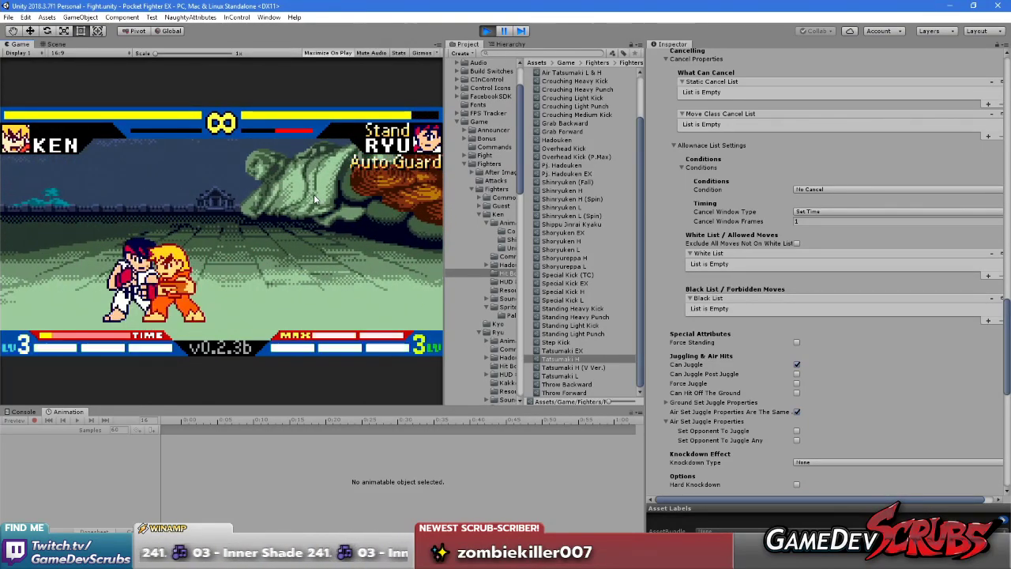
{"action": "key", "text": "z"}
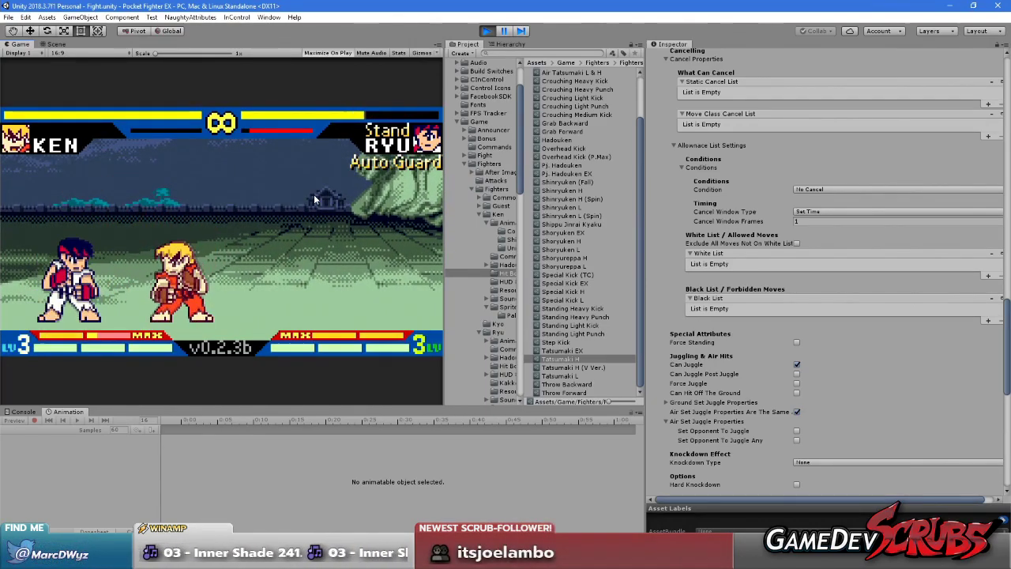
{"action": "key", "text": "Left"}
{"action": "key", "text": "z"}
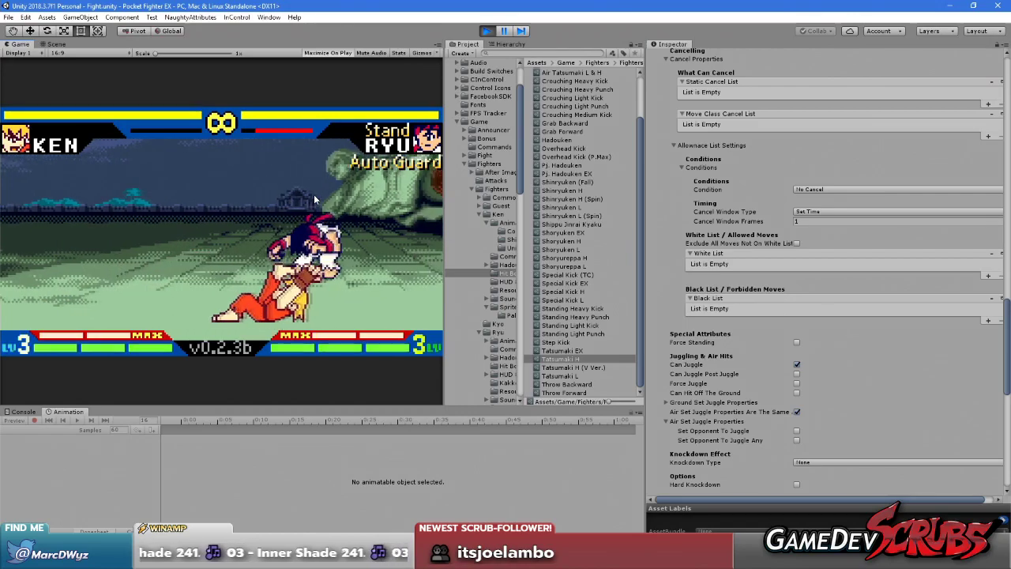
{"action": "key", "text": "Right"}
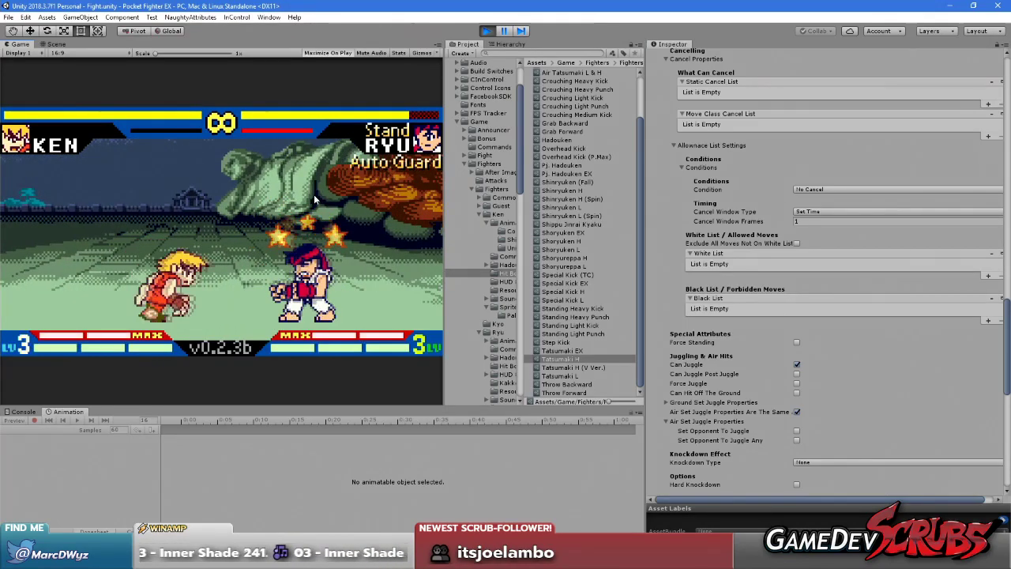
{"action": "key", "text": "x"}
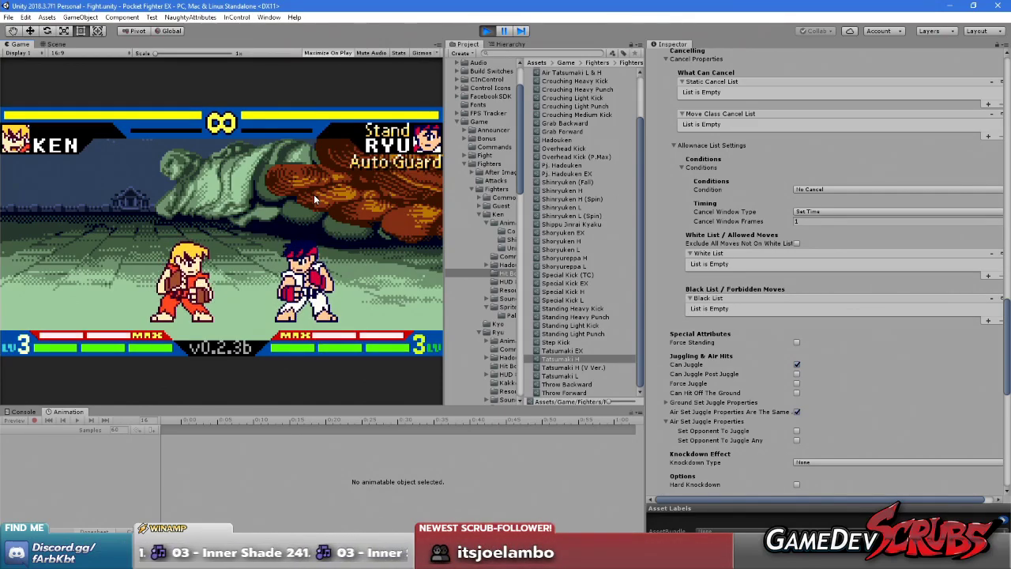
- Playtest a Ken combo ending in a fiery special move on Ryu, and reset the fighters' positions
{"action": "key", "text": "Down"}
{"action": "key", "text": "Left"}
{"action": "key", "text": "k"}
{"action": "key", "text": "BackSpace"}
{"action": "key", "text": "Right"}
{"action": "key", "text": "k"}
{"action": "key", "text": "k"}
{"action": "key", "text": "Right"}
{"action": "key", "text": "Down"}
{"action": "key", "text": "Right"}
{"action": "key", "text": "j"}
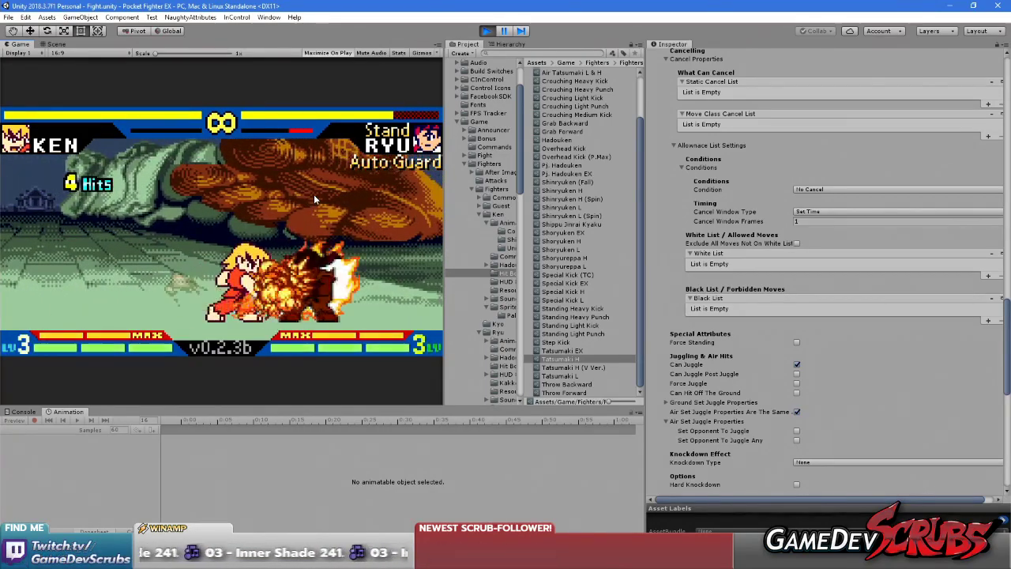
{"action": "key", "text": "j"}
{"action": "key", "text": "k"}
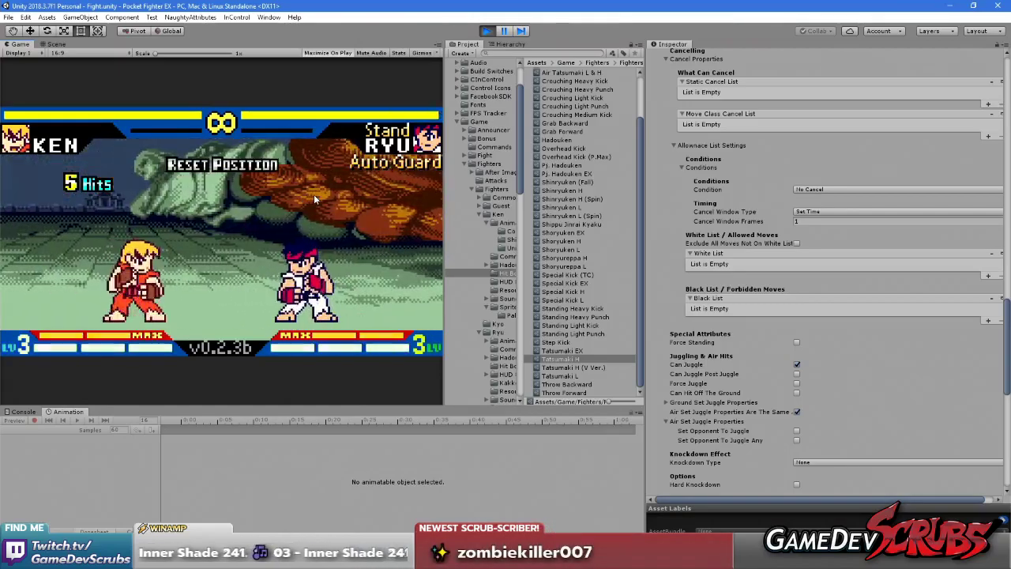
- Repeat Ken's fiery special combo, using Max Cancel into Power Max and a follow-up special move
{"action": "key", "text": "k"}
{"action": "key", "text": "k"}
{"action": "key", "text": "j"}
{"action": "key", "text": "k"}
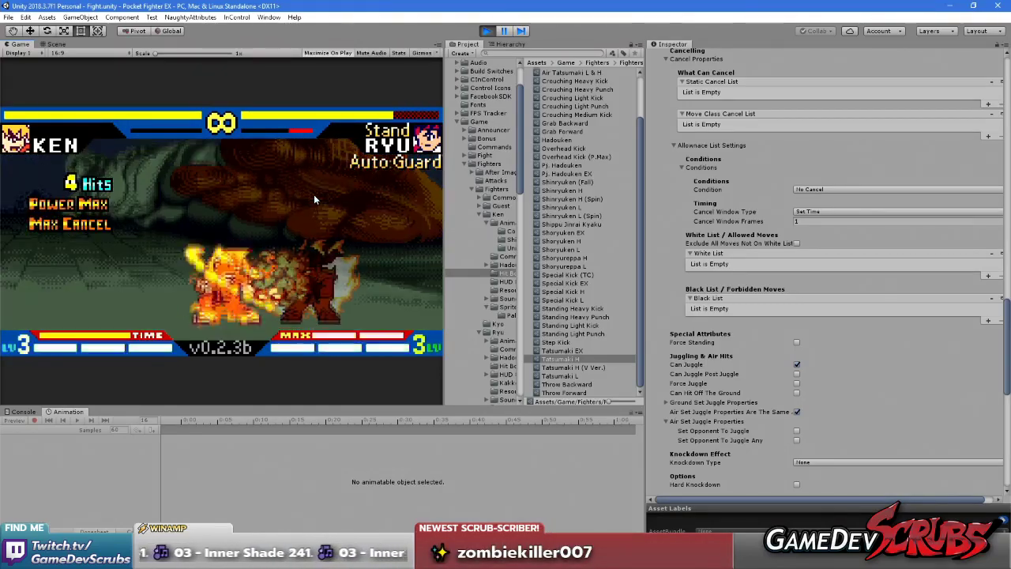
{"action": "key", "text": "Right"}
{"action": "key", "text": "Down"}
{"action": "key", "text": "Right"}
{"action": "key", "text": "j"}
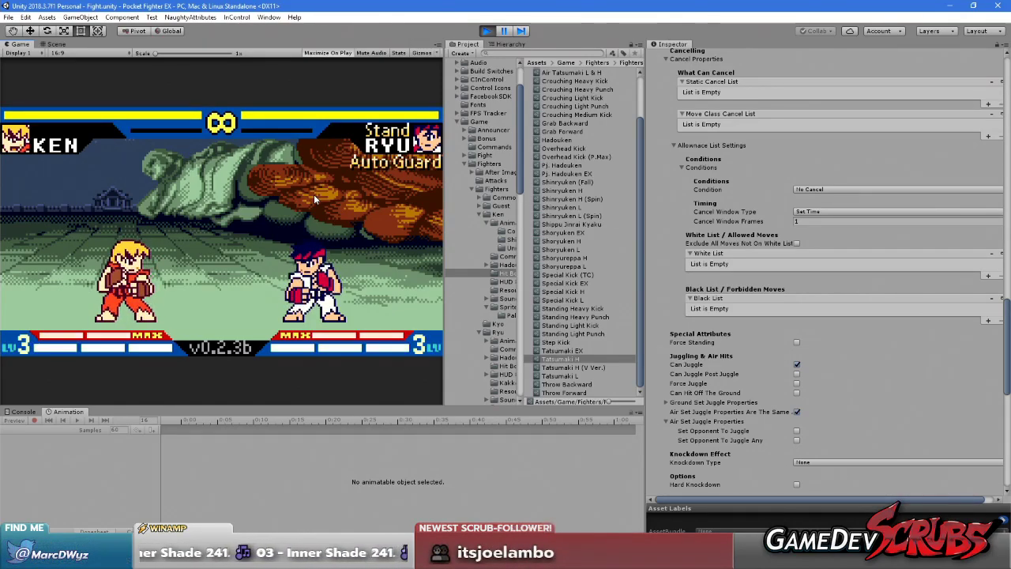
- Jump Ken in on Ryu and playtest a combo with Max Cancel into Power Max and a rising Shoryuken
{"action": "key", "text": "Right"}
{"action": "key", "text": "Up"}
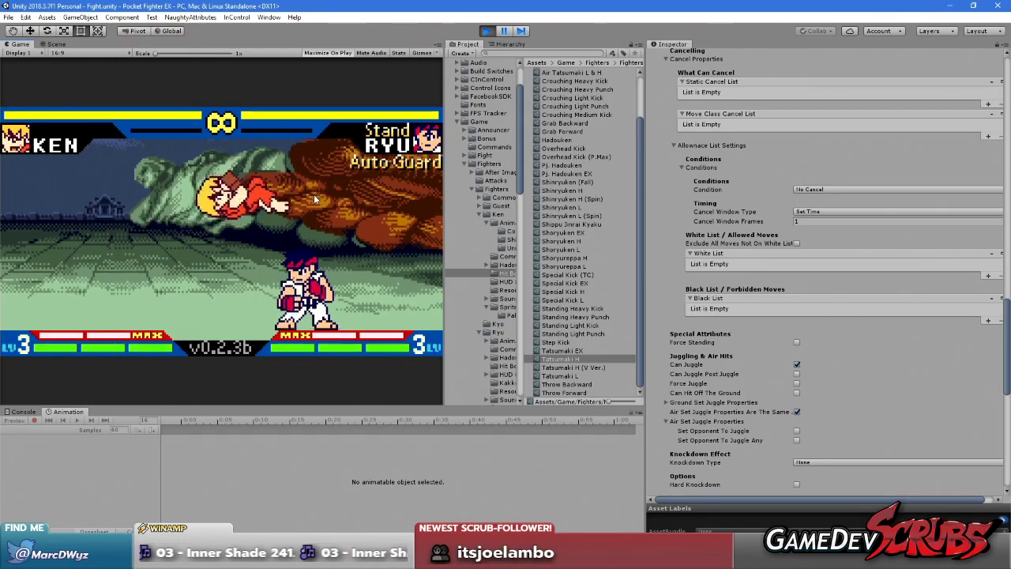
{"action": "key", "text": "j"}
{"action": "key", "text": "j"}
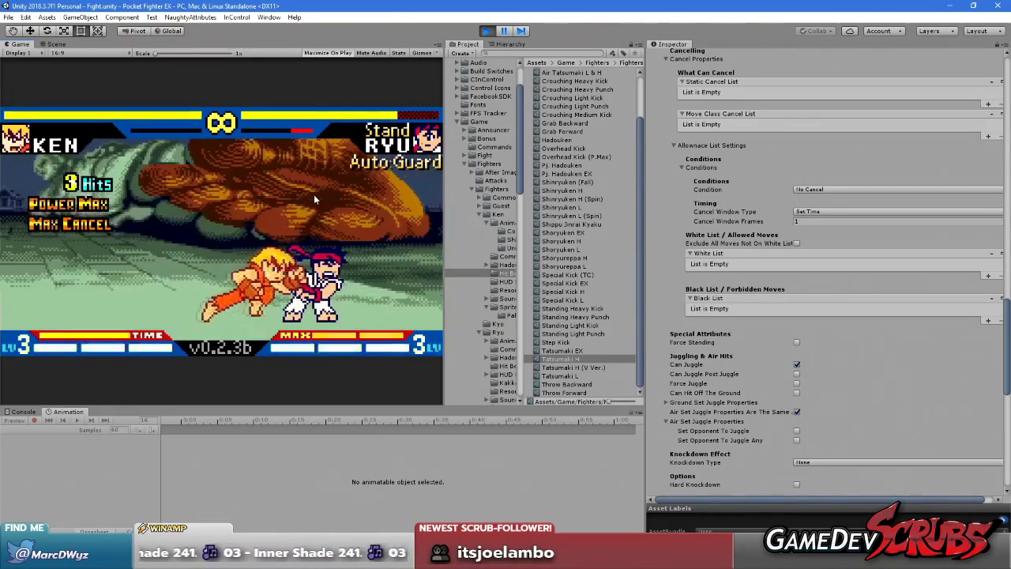
{"action": "key", "text": "Right"}
{"action": "key", "text": "Down"}
{"action": "key", "text": "Right"}
{"action": "key", "text": "j"}
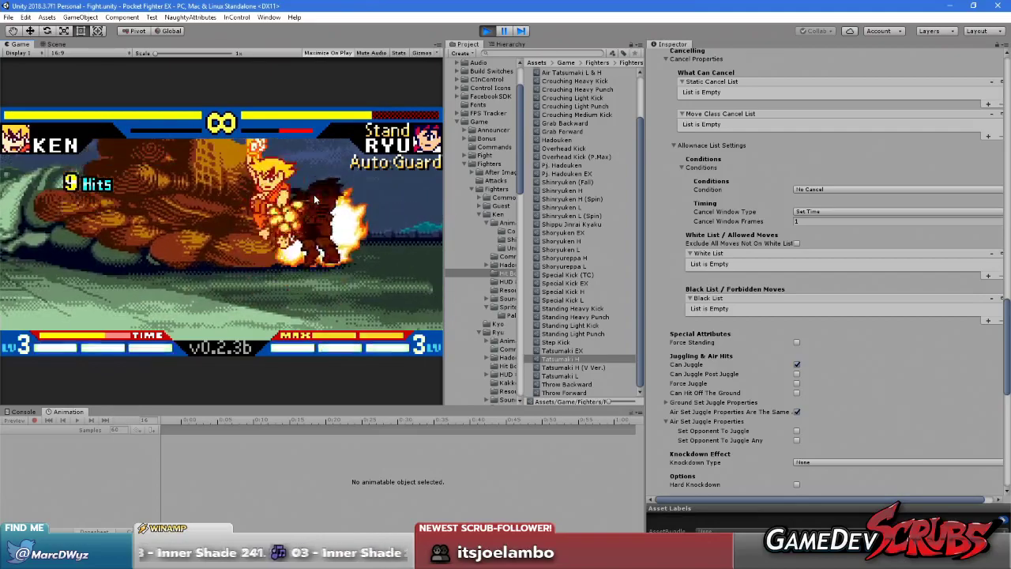
- Continue the Power Max attack on Ryu with close-range grabs, kicks and a fiery special finish
{"action": "key", "text": "Down"}
{"action": "key", "text": "Left"}
{"action": "key", "text": "k"}
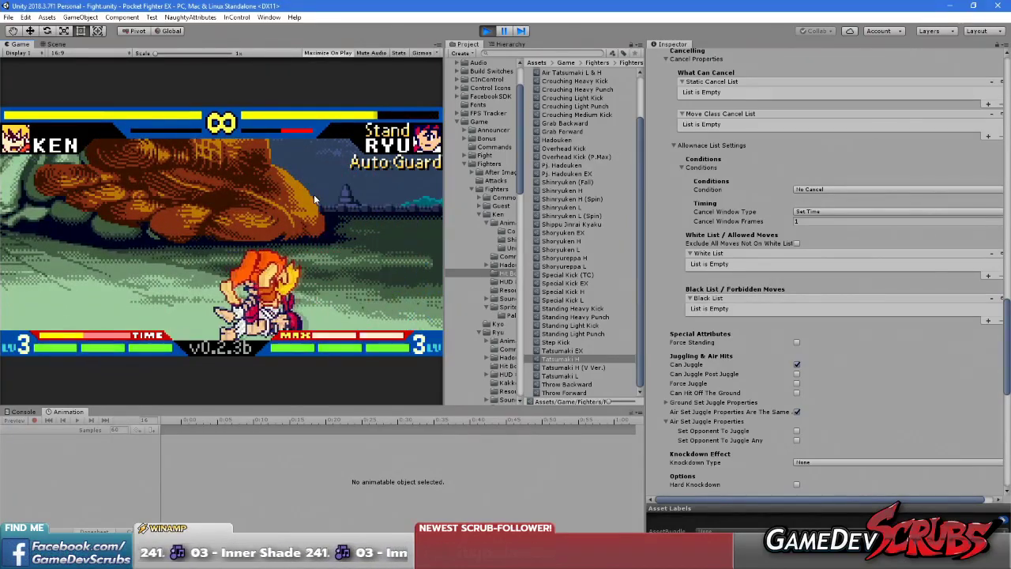
{"action": "key", "text": "Left"}
{"action": "key", "text": "k"}
{"action": "key", "text": "k"}
{"action": "key", "text": "k"}
{"action": "key", "text": "Left"}
{"action": "key", "text": "Down"}
{"action": "key", "text": "Left"}
{"action": "key", "text": "j"}
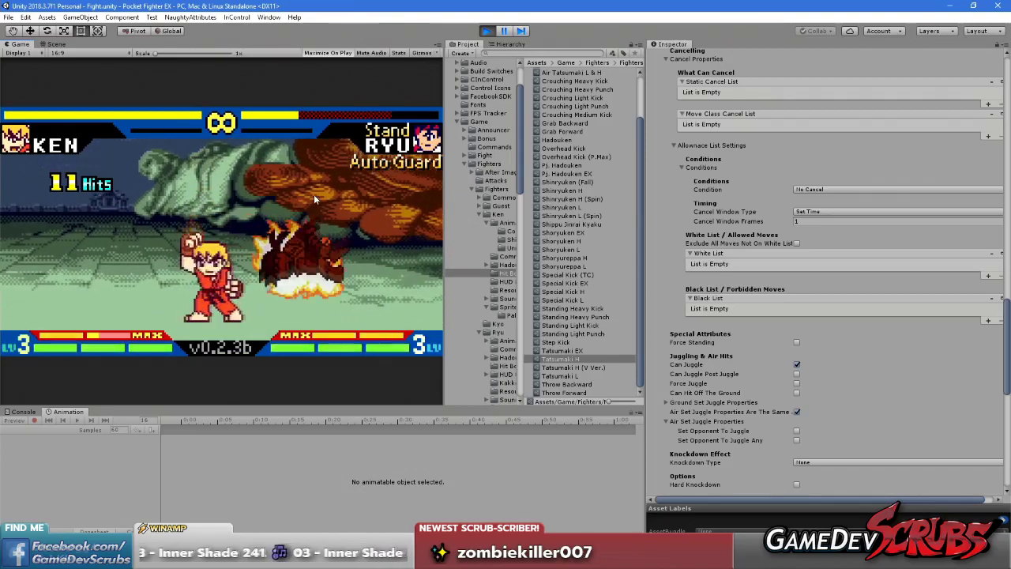
- Move Ken back and forth around Ryu and playtest jumping attacks from the opposite side
{"action": "key", "text": "Right"}
{"action": "key", "text": "Left"}
{"action": "key", "text": "j"}
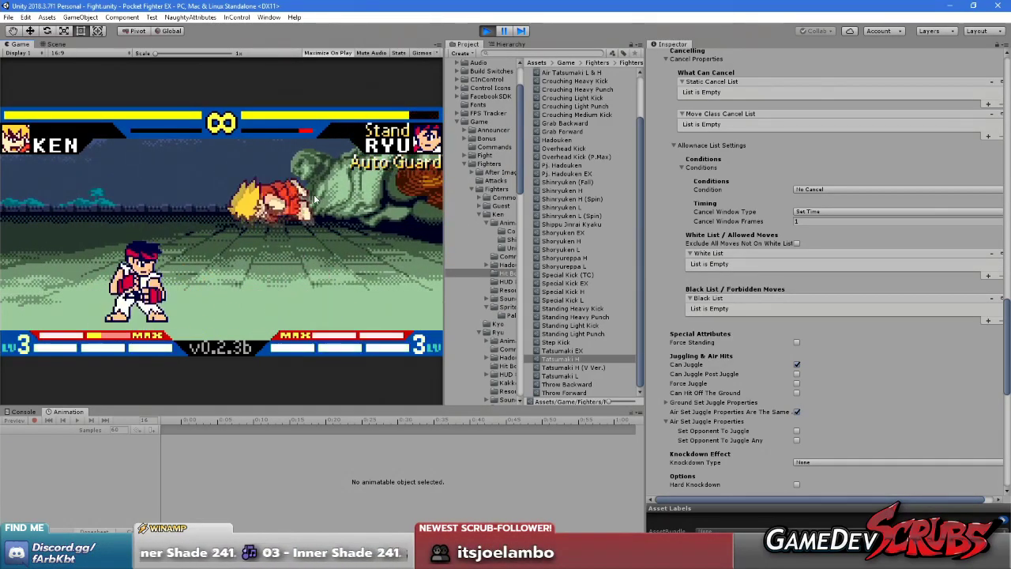
{"action": "key", "text": "j"}
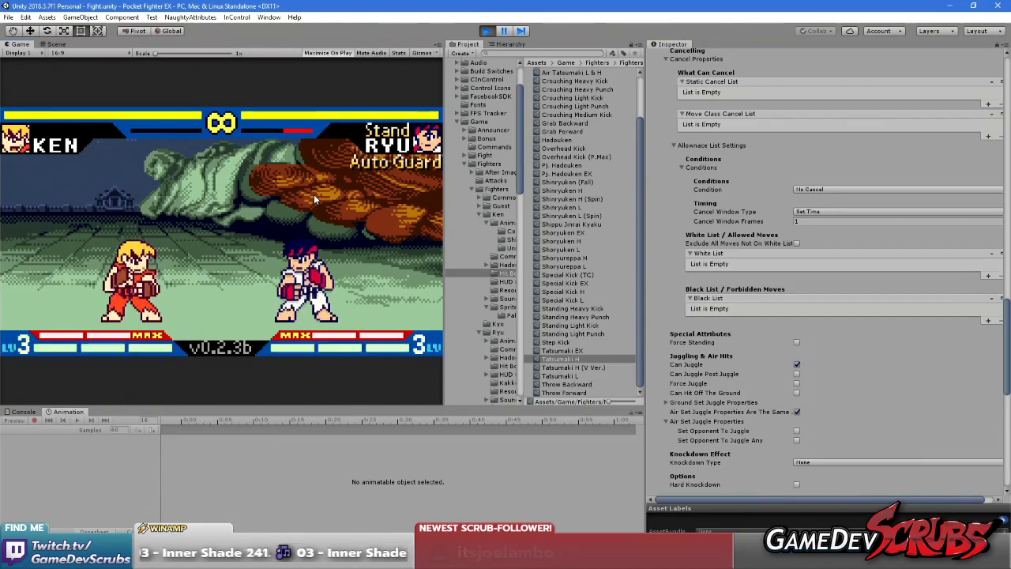
- Jump Ken in on Ryu and playtest crouching attacks with a close-range Hadouken and MAX mode activation
{"action": "key", "text": "w"}
{"action": "key", "text": "j"}
{"action": "key", "text": "j"}
{"action": "key", "text": "s"}
{"action": "key", "text": "d"}
{"action": "key", "text": "j"}
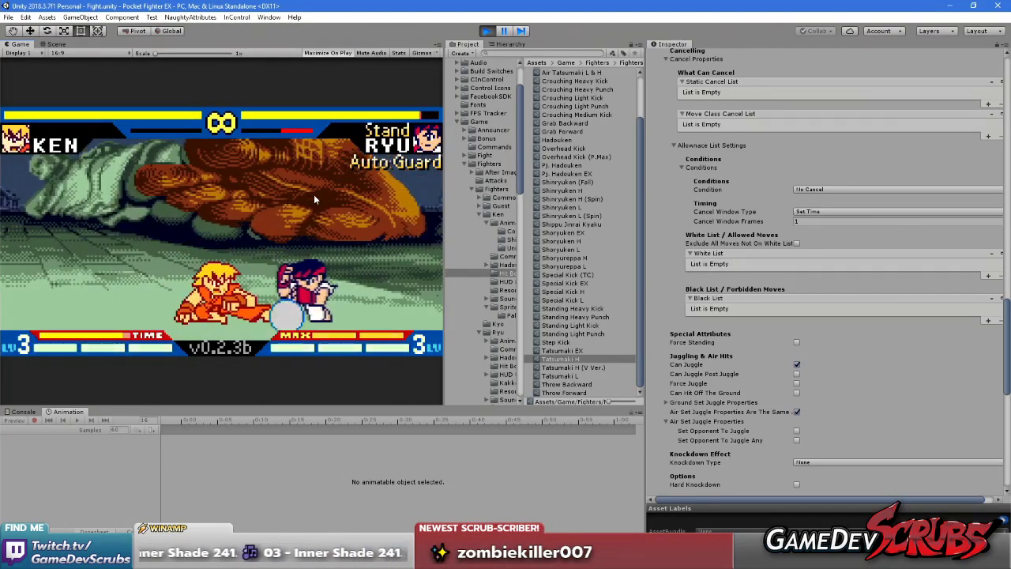
{"action": "key", "text": "w"}
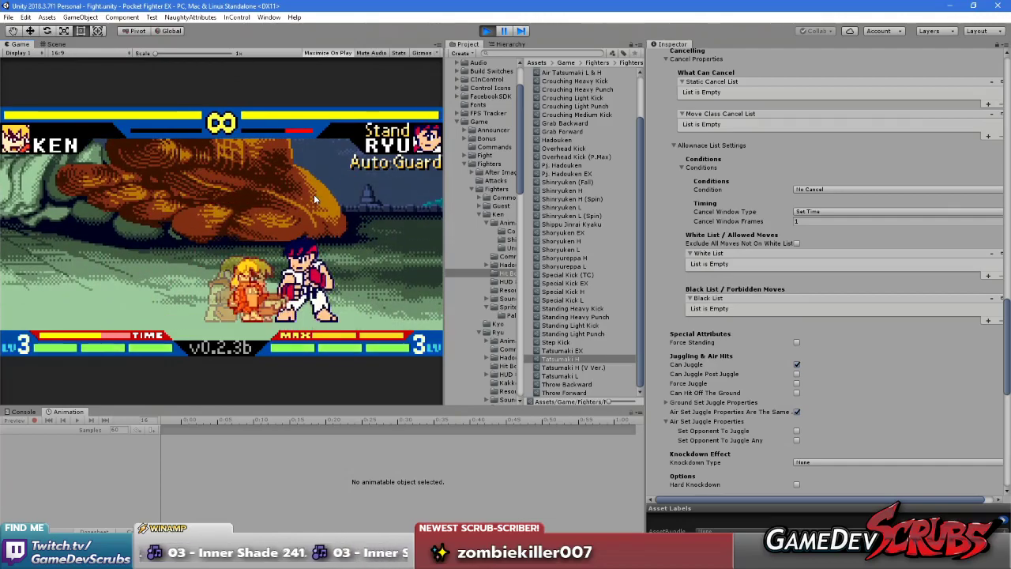
{"action": "key", "text": "j"}
- Reset the fighters and playtest Ken's jump-in kick combo with Max Cancel into Power Max and a fiery uppercut
{"action": "key", "text": "r"}
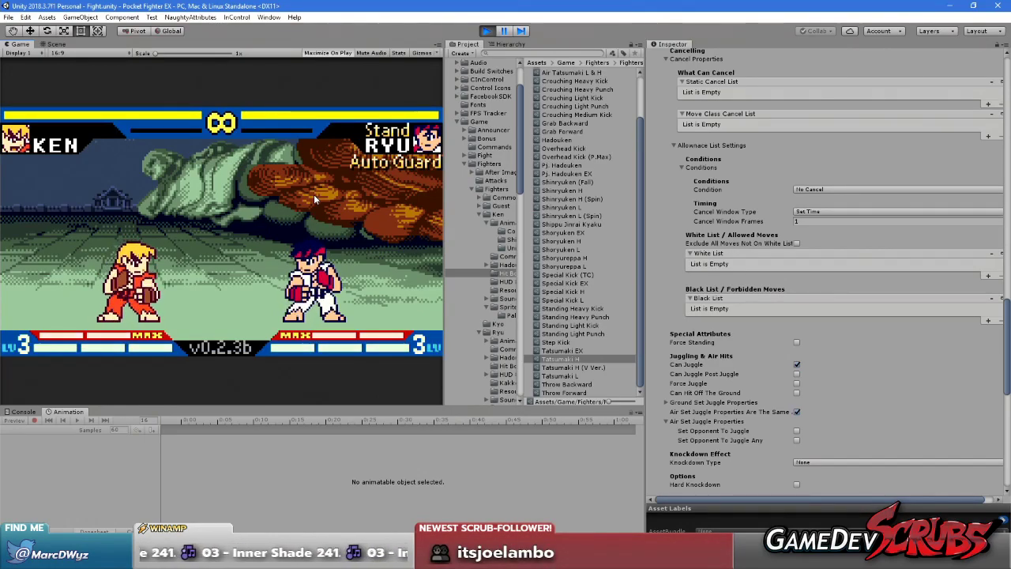
{"action": "key", "text": "r"}
{"action": "key", "text": "Up"}
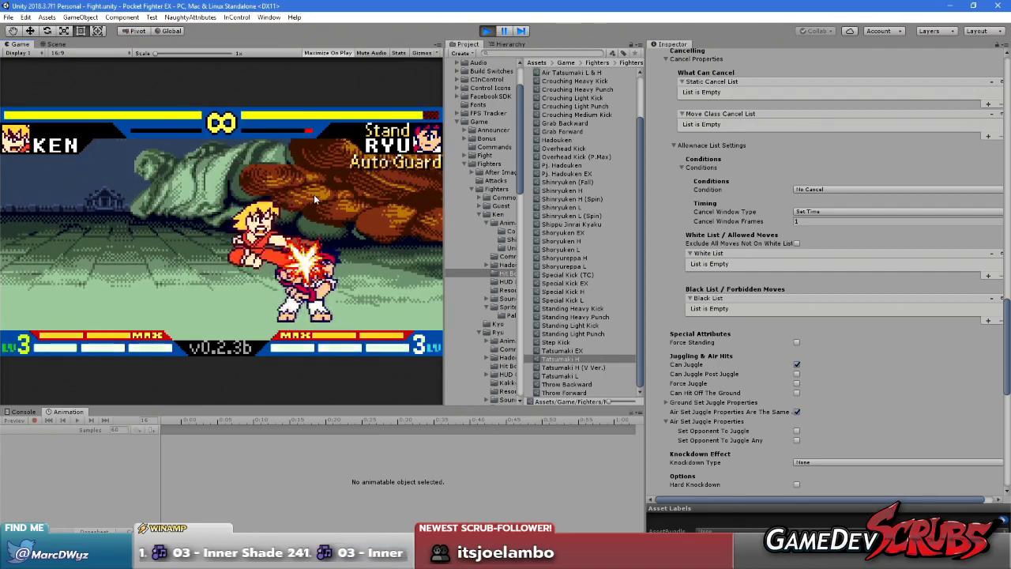
{"action": "key", "text": "k"}
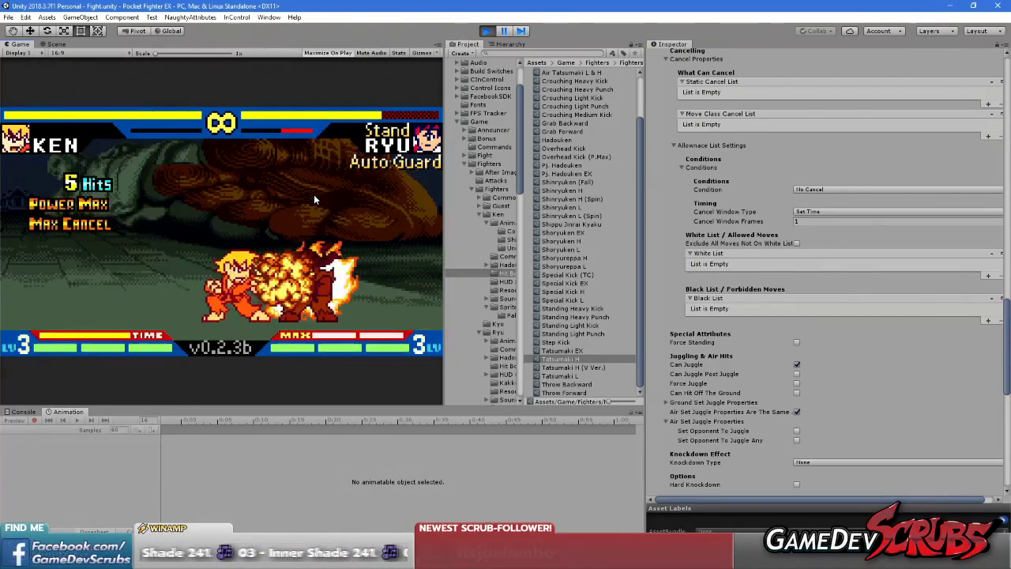
{"action": "key", "text": "k"}
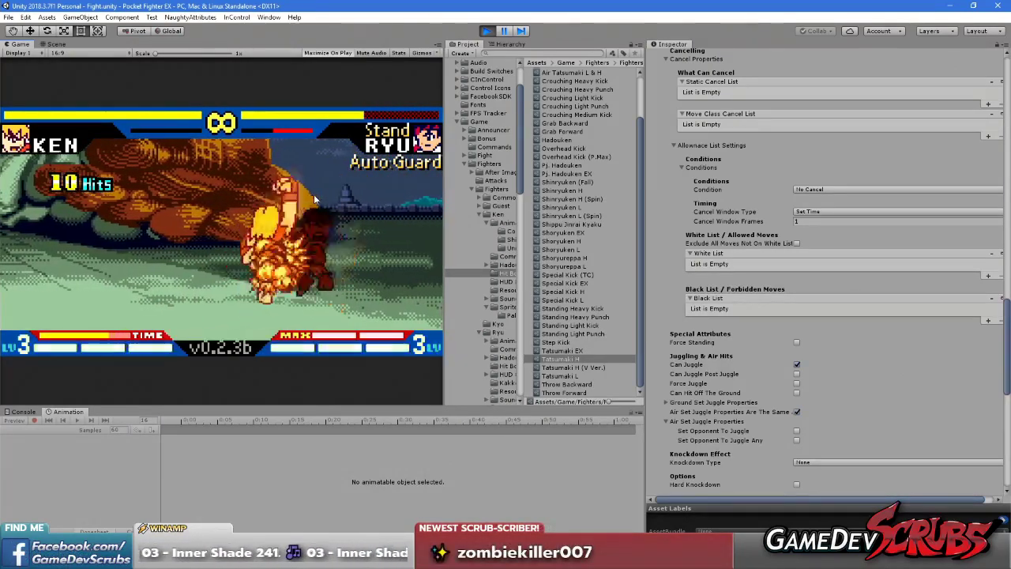
- Jump Ken over Ryu and continue the Power Max attack from the opposite side with rising and fiery close-range moves
{"action": "key", "text": "k"}
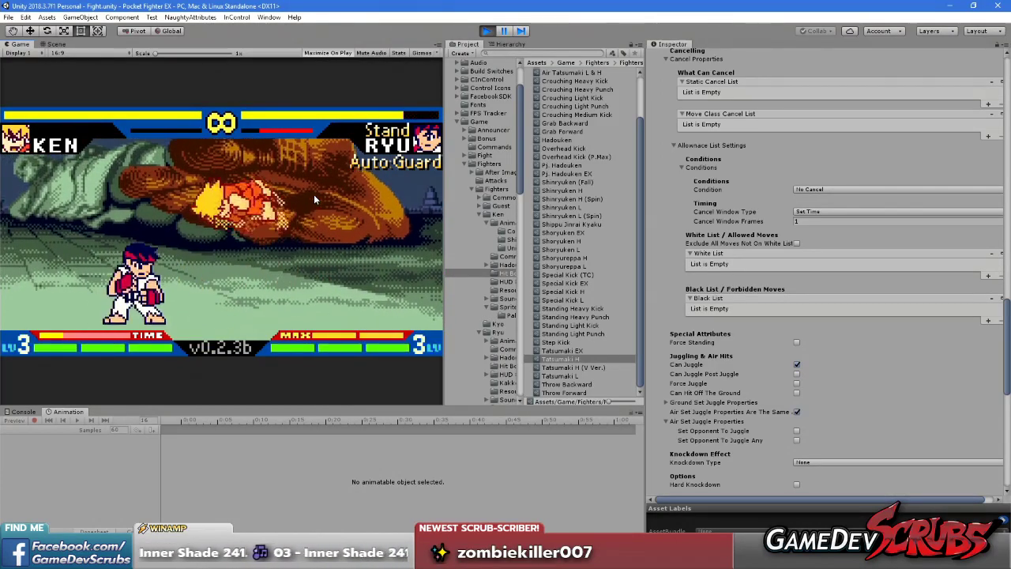
{"action": "key", "text": "k"}
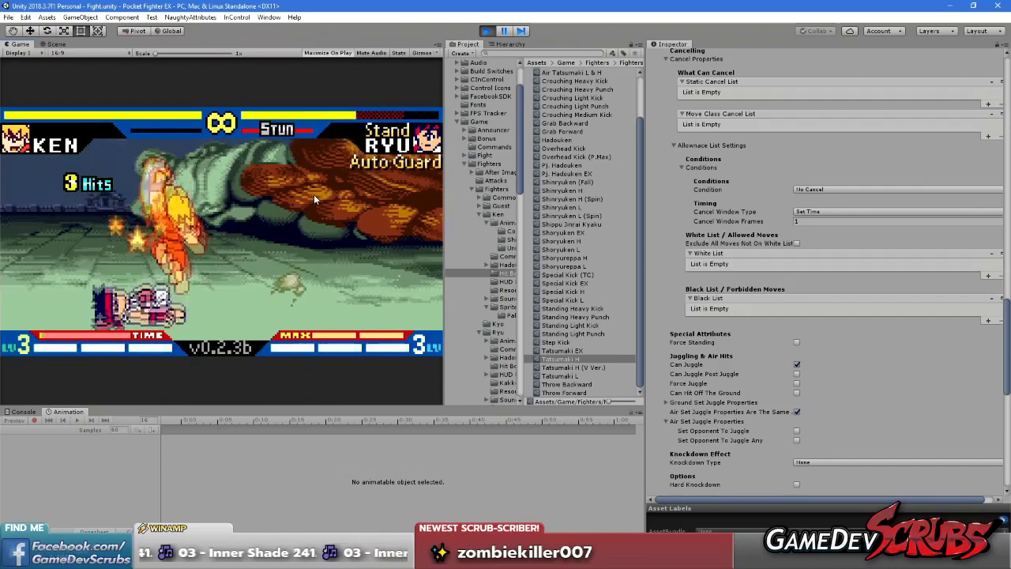
{"action": "key", "text": "k"}
{"action": "key", "text": "k"}
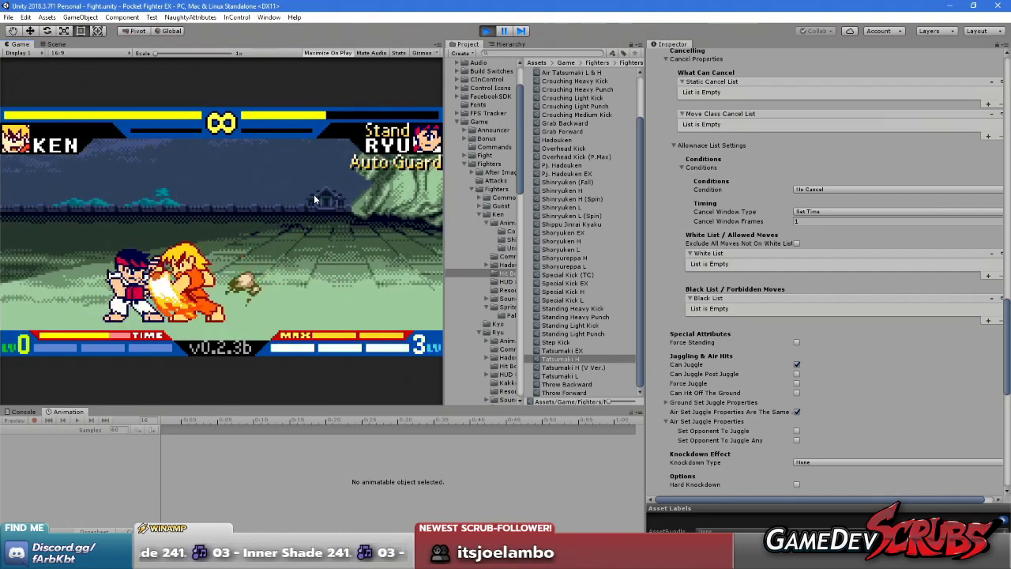
- Reset the fighters' positions and dash Ken in for a combo with Max Cancel into Power Max
{"action": "key", "text": "BackSpace"}
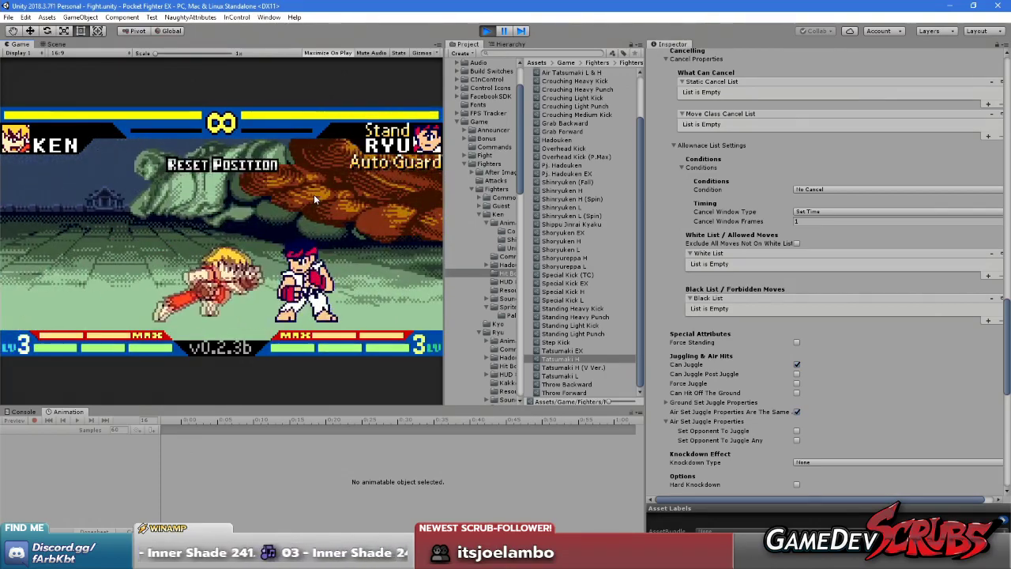
{"action": "key", "text": "k"}
{"action": "key", "text": "k"}
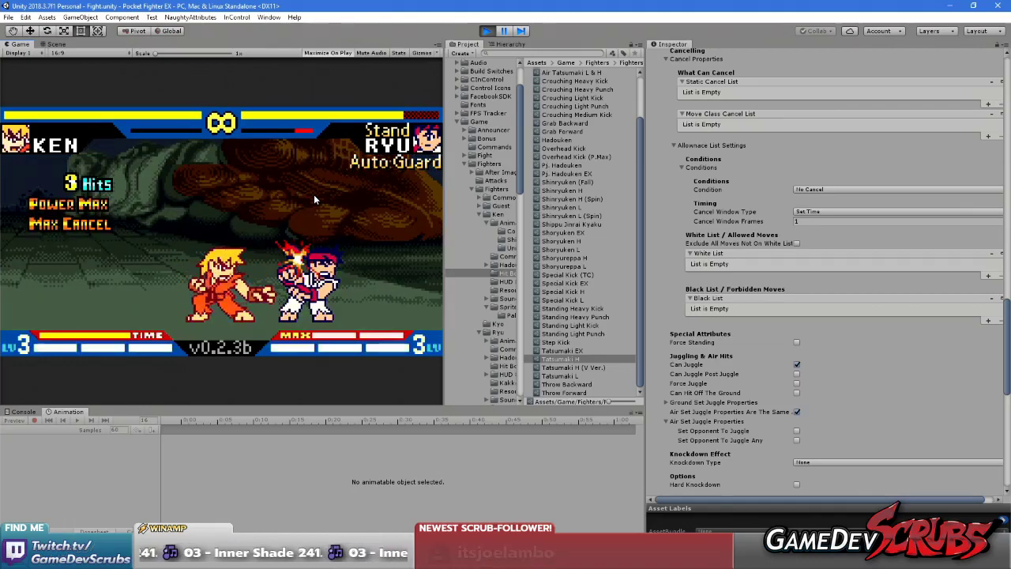
- Reset the fighters again and playtest Ken's close-range combo through to a fiery multi-hit super uppercut
{"action": "key", "text": "r"}
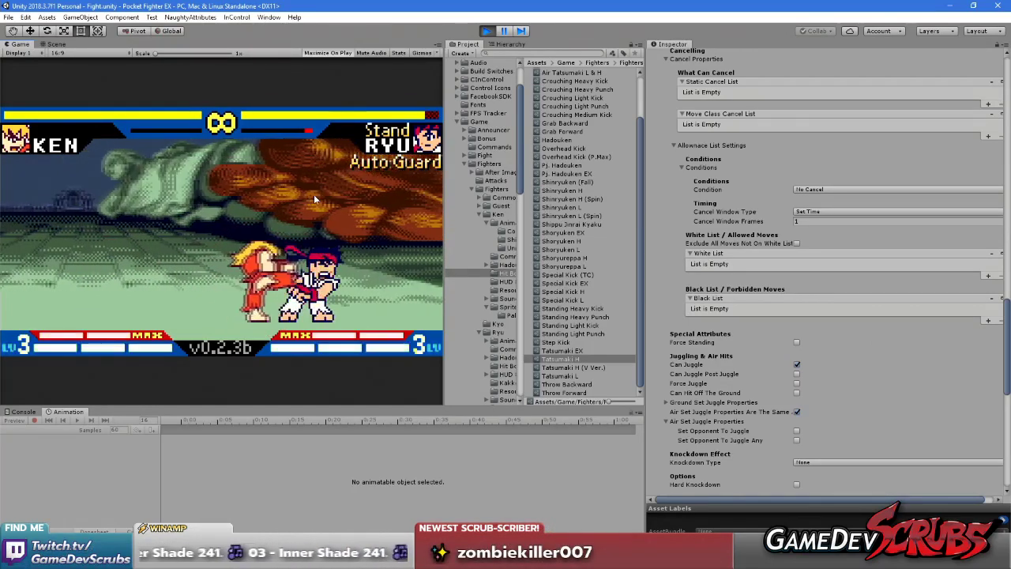
{"action": "key", "text": "j"}
{"action": "key", "text": "k"}
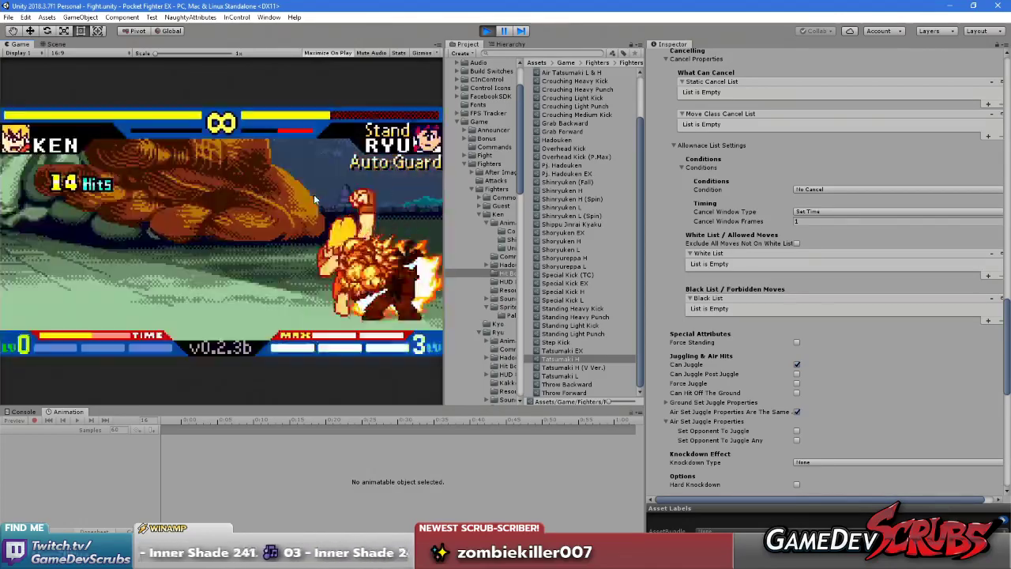
- Reset the fighters and playtest a fiery Max Cancel and Power Max combo followed by a close-range Hadouken
{"action": "key", "text": "r"}
{"action": "key", "text": "j"}
{"action": "key", "text": "k"}
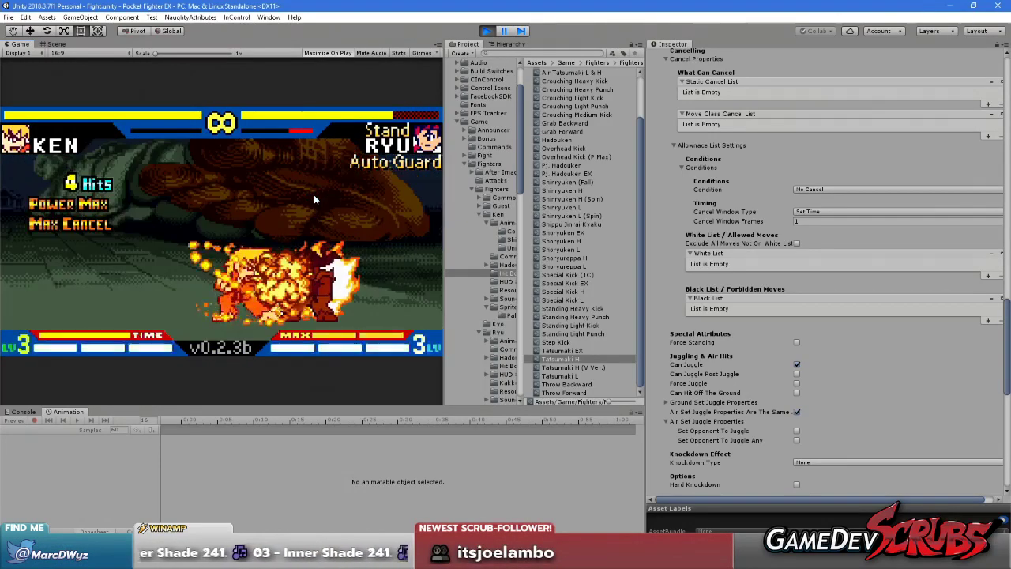
{"action": "key", "text": "Down"}
{"action": "key", "text": "Right"}
{"action": "key", "text": "j"}
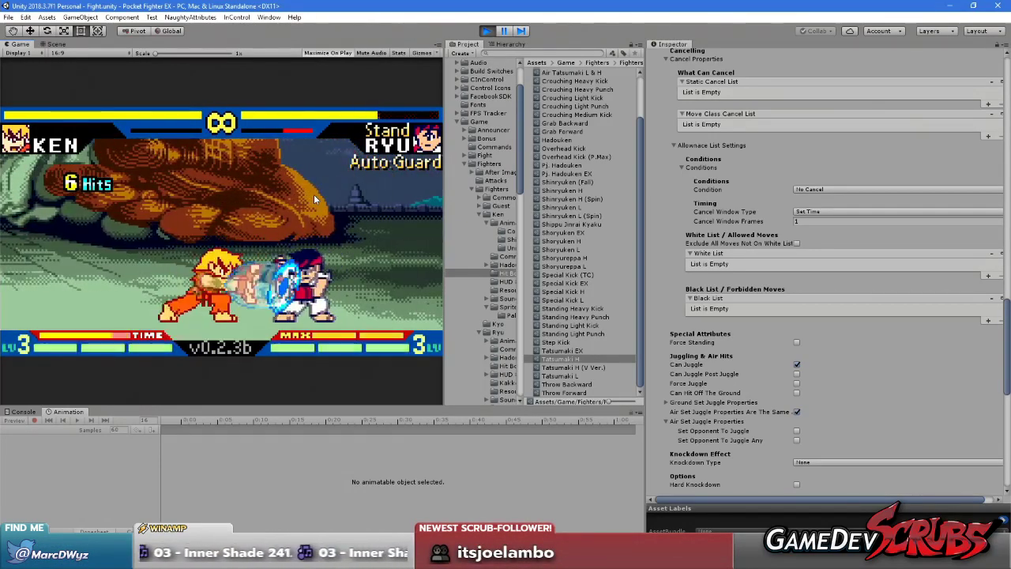
- Reset the fighters and repeat the Max Cancel into Power Max combo, ending it with a rising Shoryuken
{"action": "key", "text": "r"}
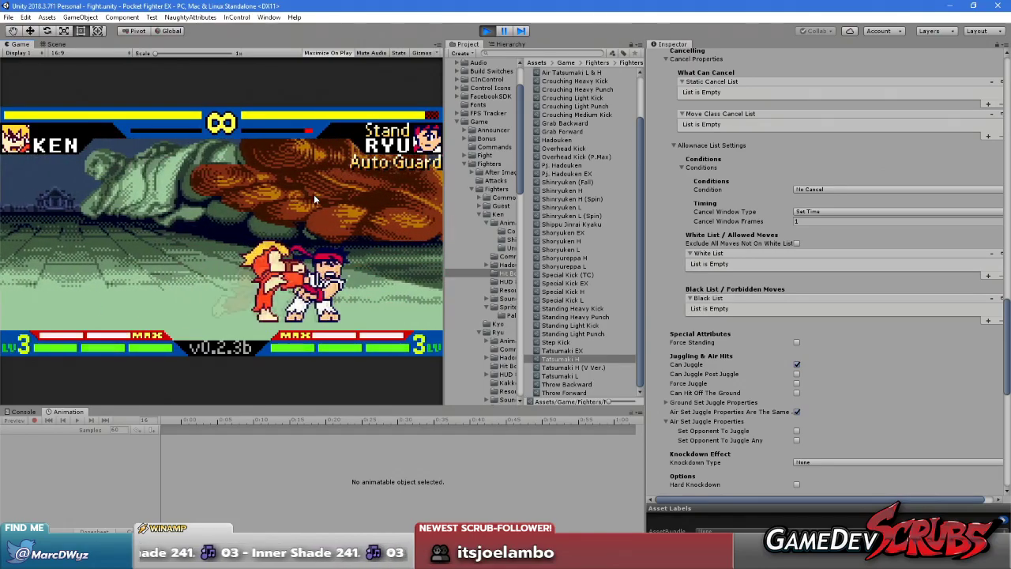
{"action": "key", "text": "Down"}
{"action": "key", "text": "Right"}
{"action": "key", "text": "j"}
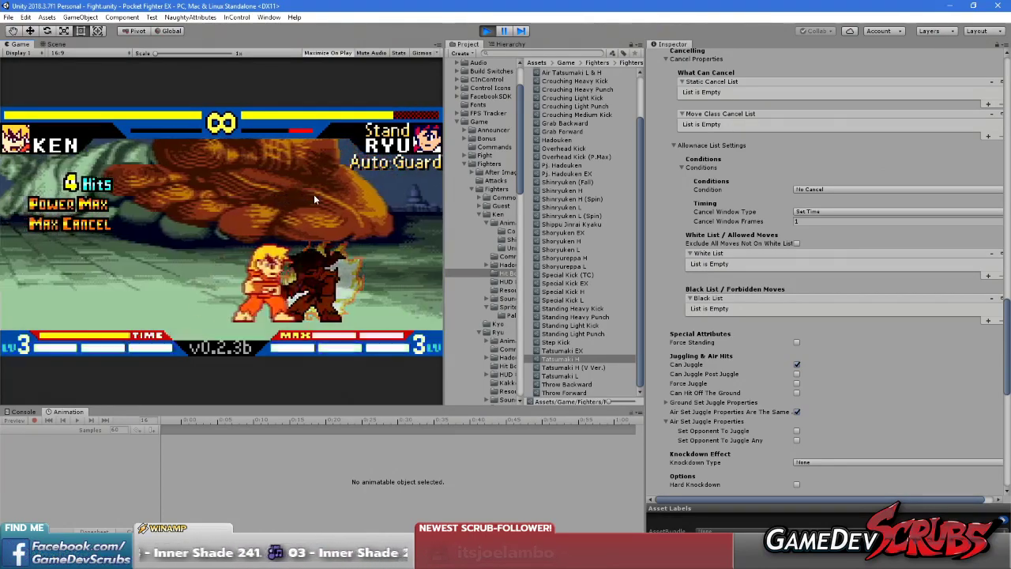
{"action": "key", "text": "j"}
{"action": "key", "text": "j"}
{"action": "key", "text": "Down"}
{"action": "key", "text": "Right"}
{"action": "key", "text": "j"}
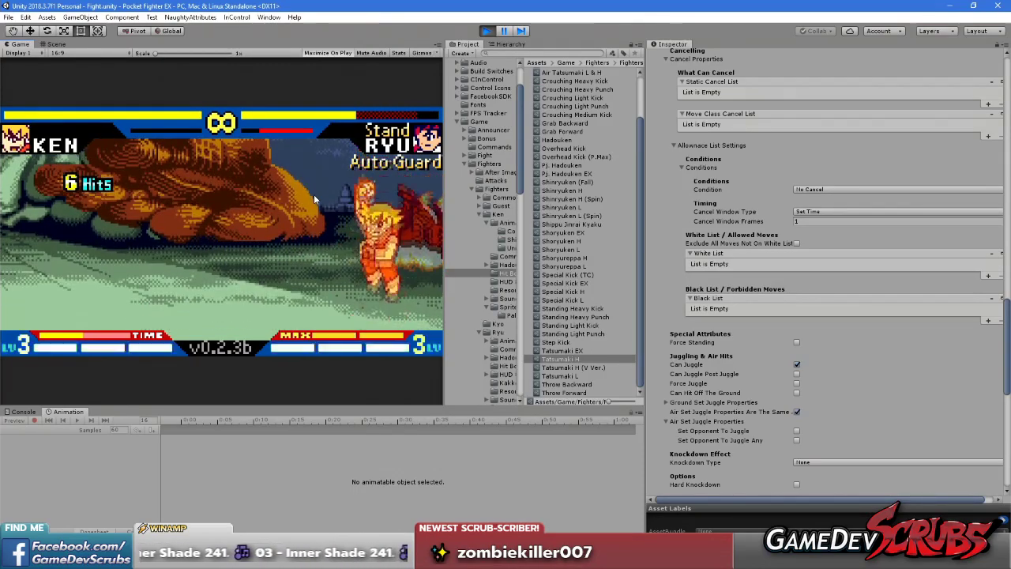
- Reset the fighters, dash Ken in and follow the Power Max combo with a super move that carries Ryu toward the corner
{"action": "key", "text": "r"}
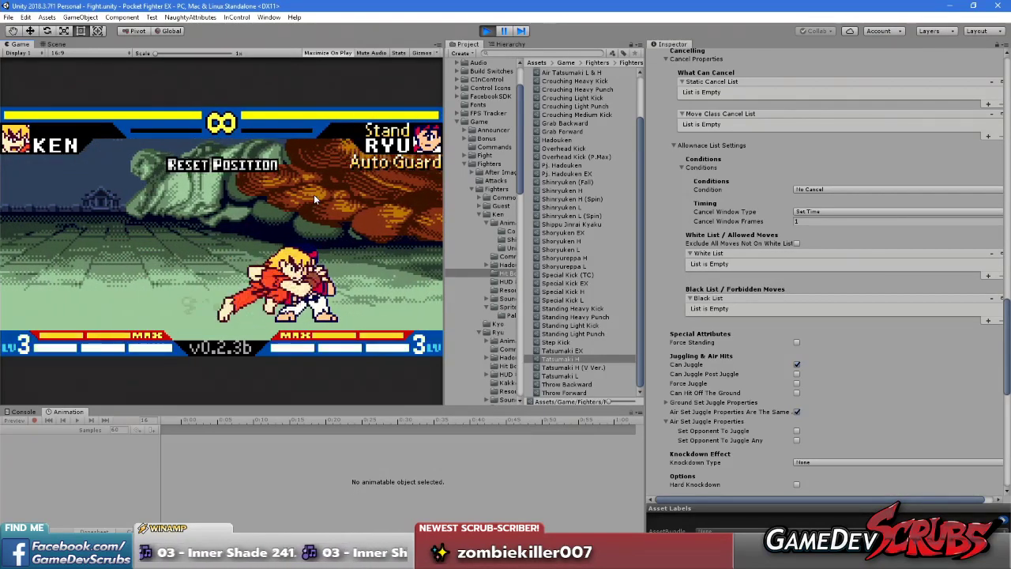
{"action": "key", "text": "j"}
{"action": "key", "text": "k"}
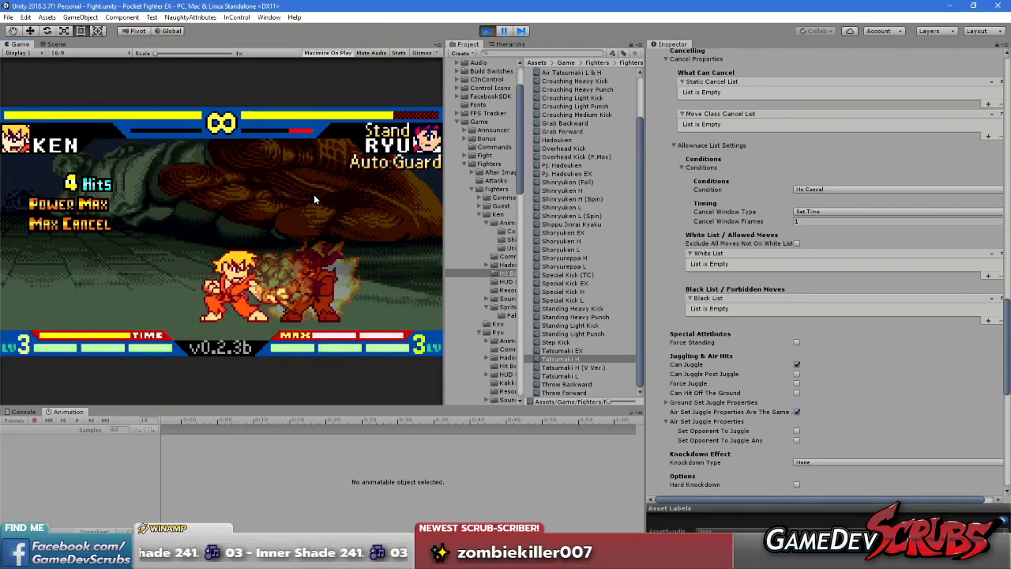
{"action": "key", "text": "j"}
{"action": "key", "text": "Down"}
{"action": "key", "text": "Right"}
{"action": "key", "text": "Down"}
{"action": "key", "text": "Right"}
{"action": "key", "text": "j"}
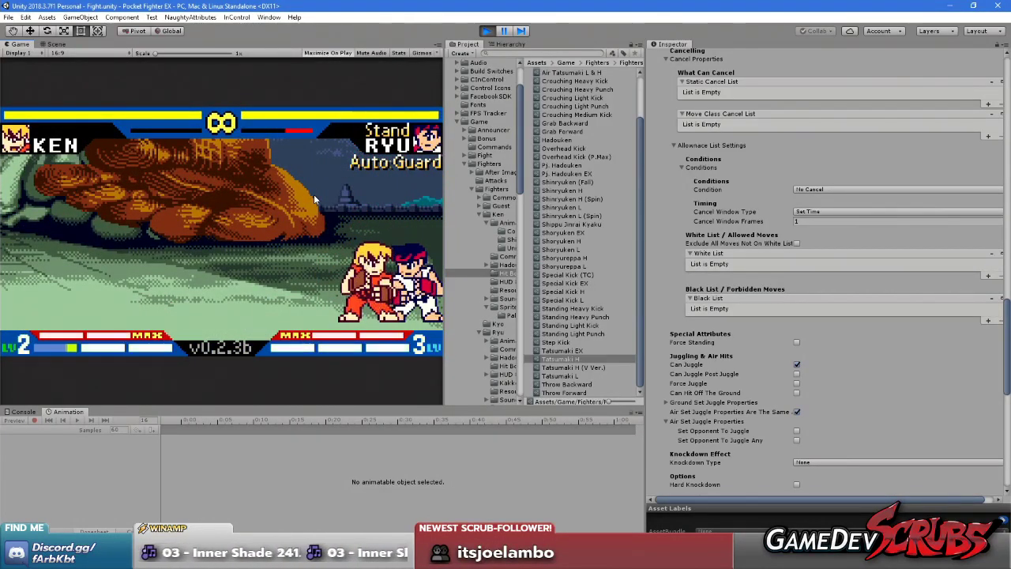
- Jump Ken in on cornered Ryu and chain the landing hits into a Hadouken
{"action": "key", "text": "Up"}
{"action": "key", "text": "Down"}
{"action": "key", "text": "j"}
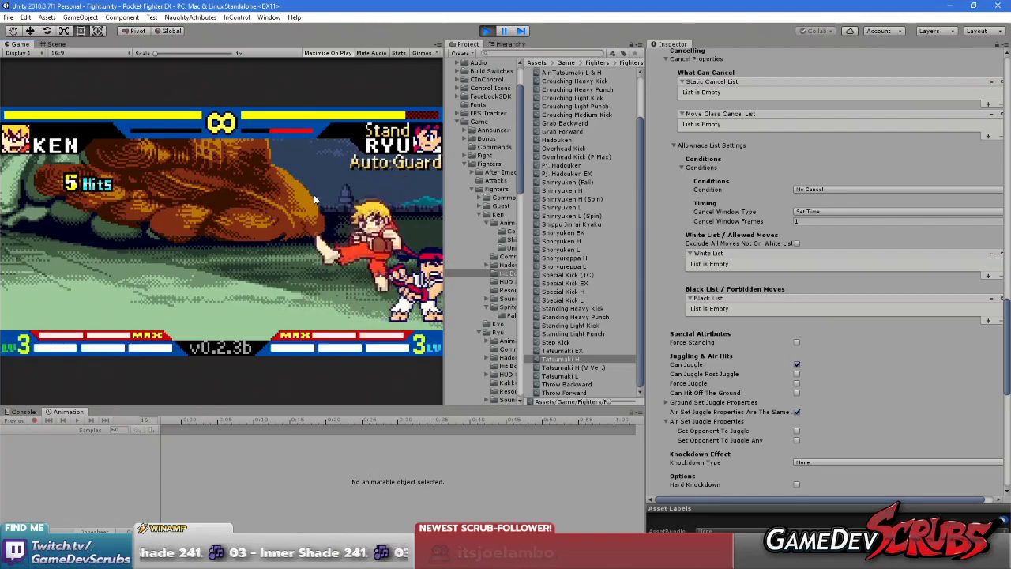
{"action": "key", "text": "j"}
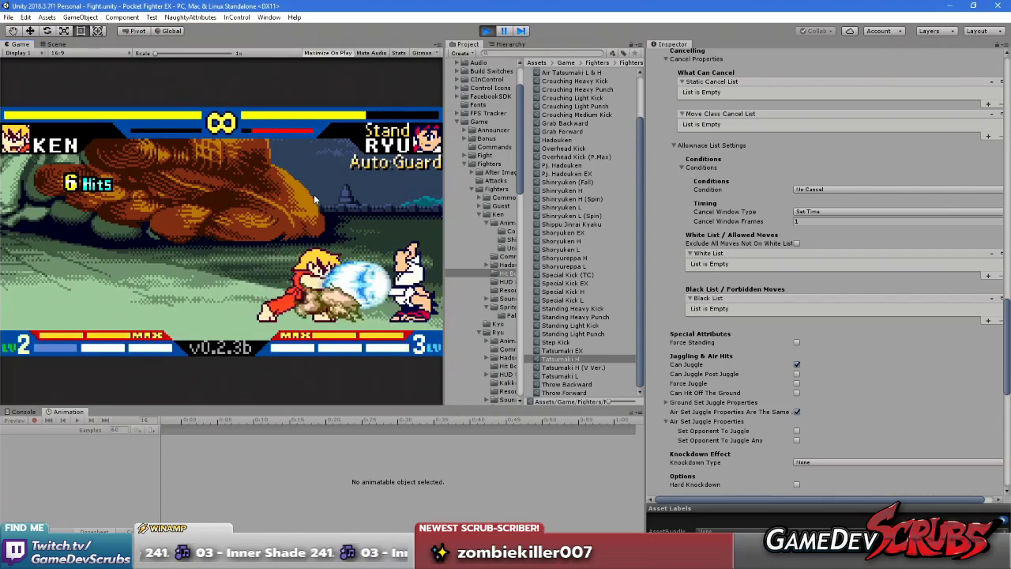
- Close in on Ryu in the corner, activate MAX mode and playtest a follow-up combo that knocks Ryu down
{"action": "key", "text": "d"}
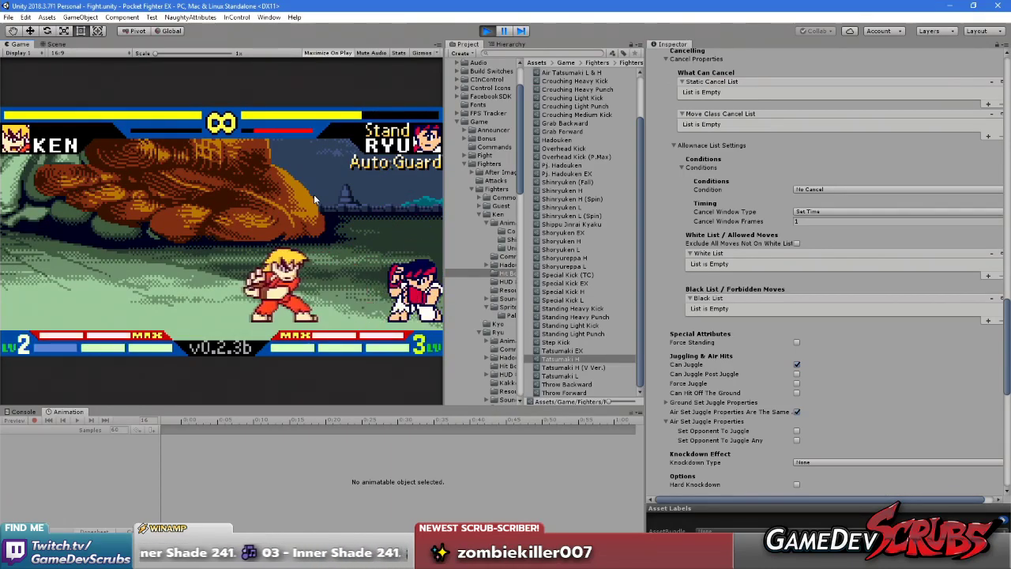
{"action": "key", "text": "j"}
{"action": "key", "text": "w"}
{"action": "key", "text": "j"}
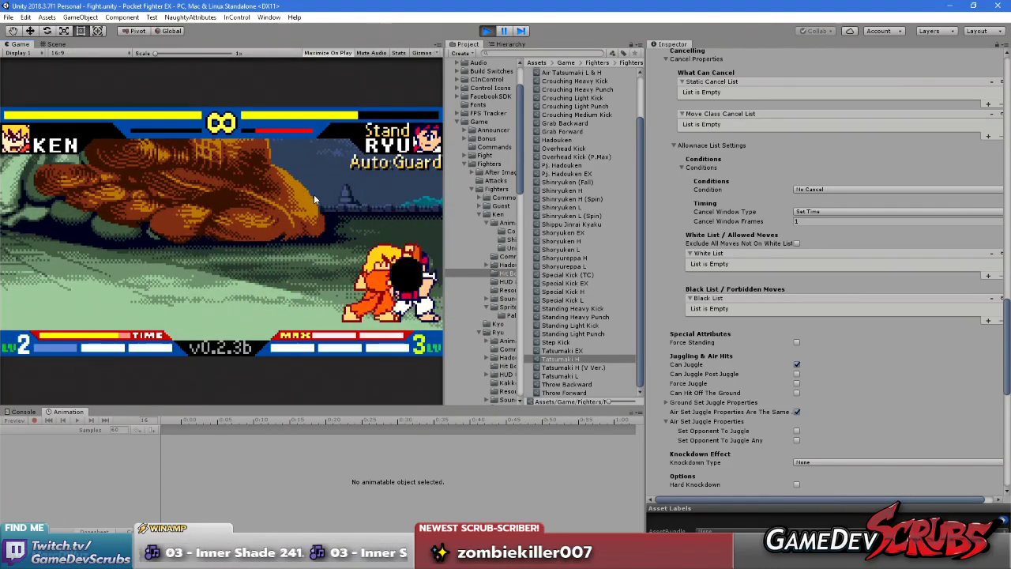
{"action": "key", "text": "j"}
{"action": "key", "text": "s"}
{"action": "key", "text": "j"}
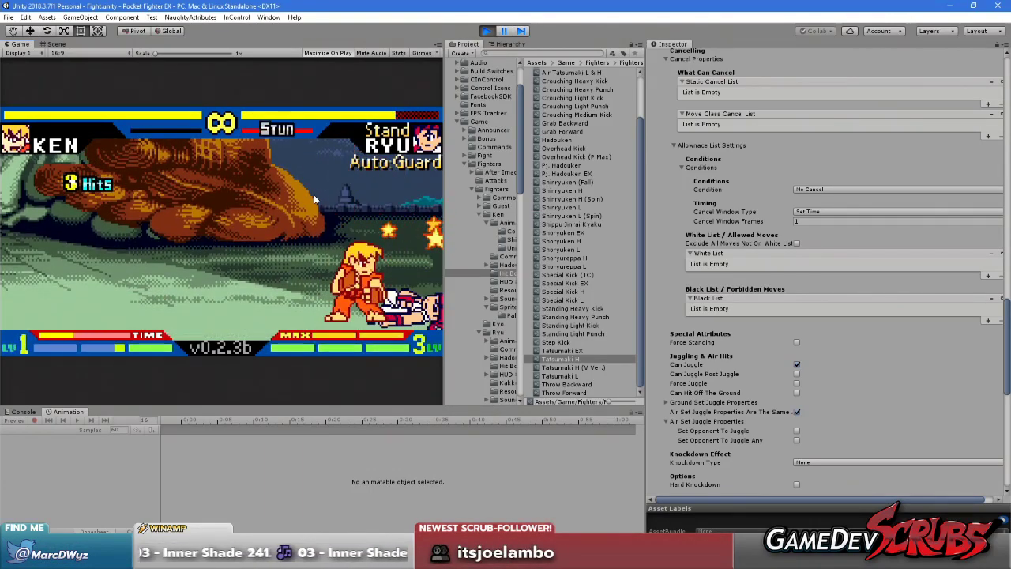
- Playtest Ken's kicks and short combos against the standing Ryu dummy, and reset the fighters' positions
{"action": "key", "text": "j"}
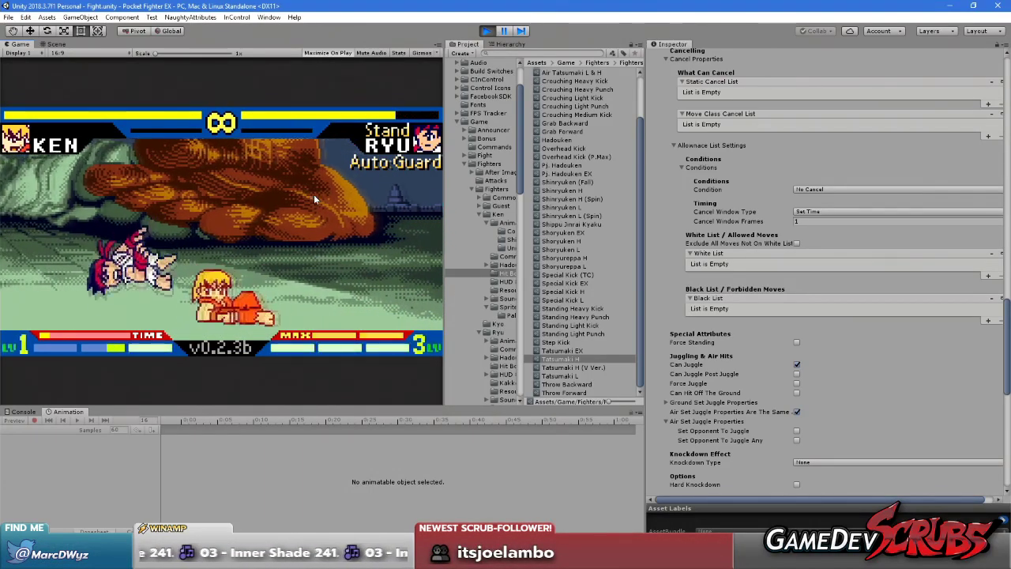
{"action": "key", "text": "k"}
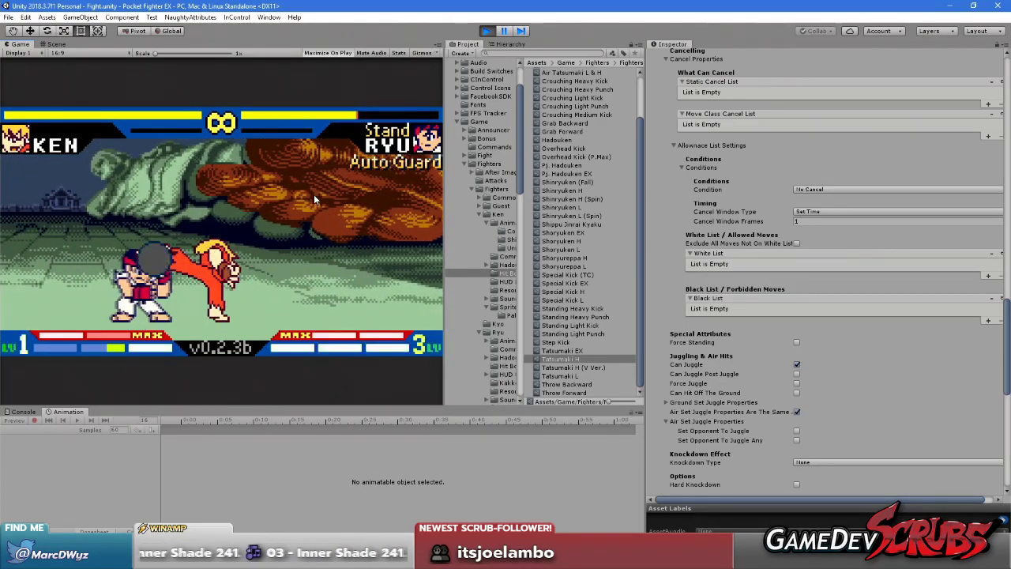
{"action": "key", "text": "j"}
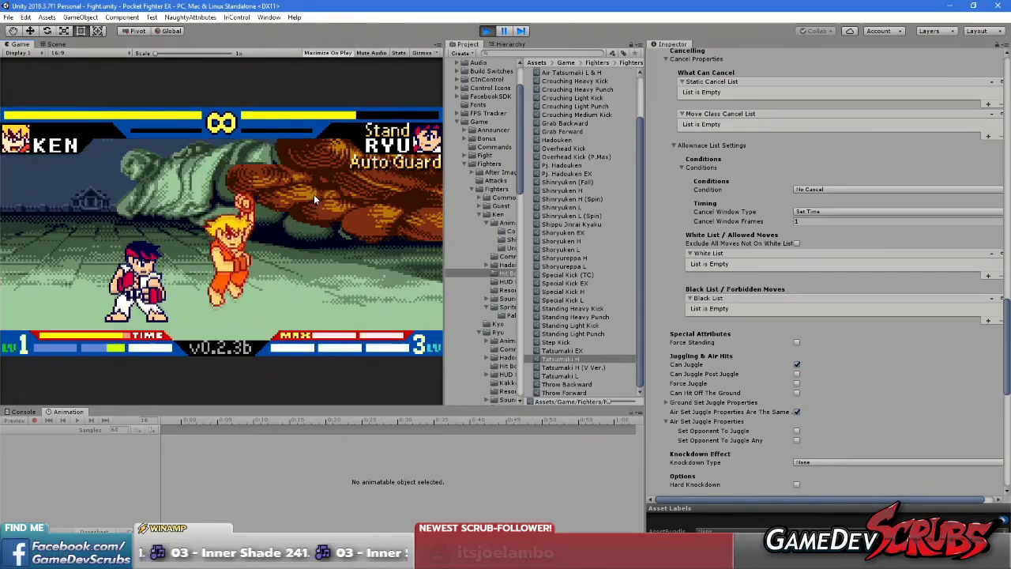
{"action": "key", "text": "k"}
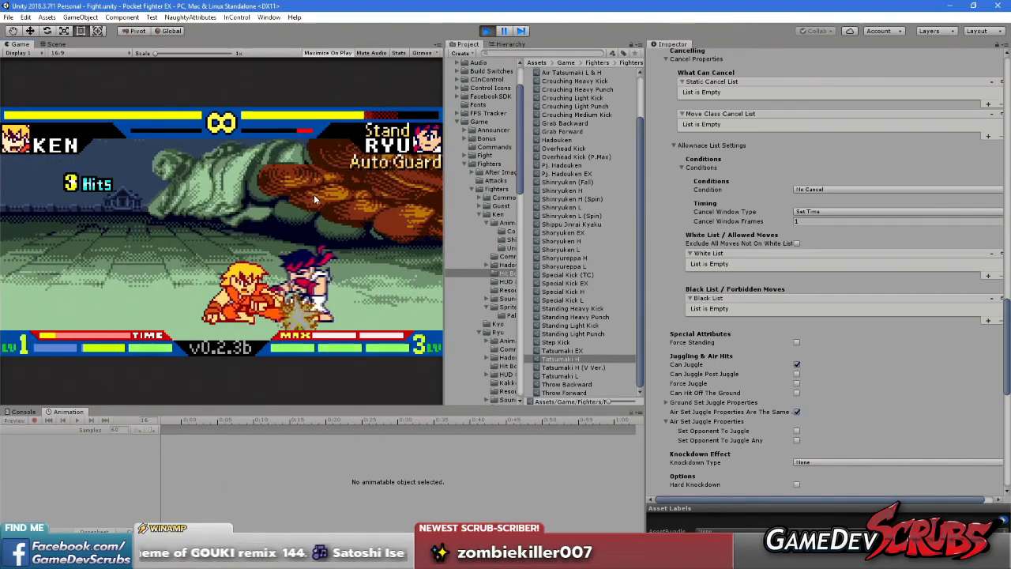
{"action": "key", "text": "r"}
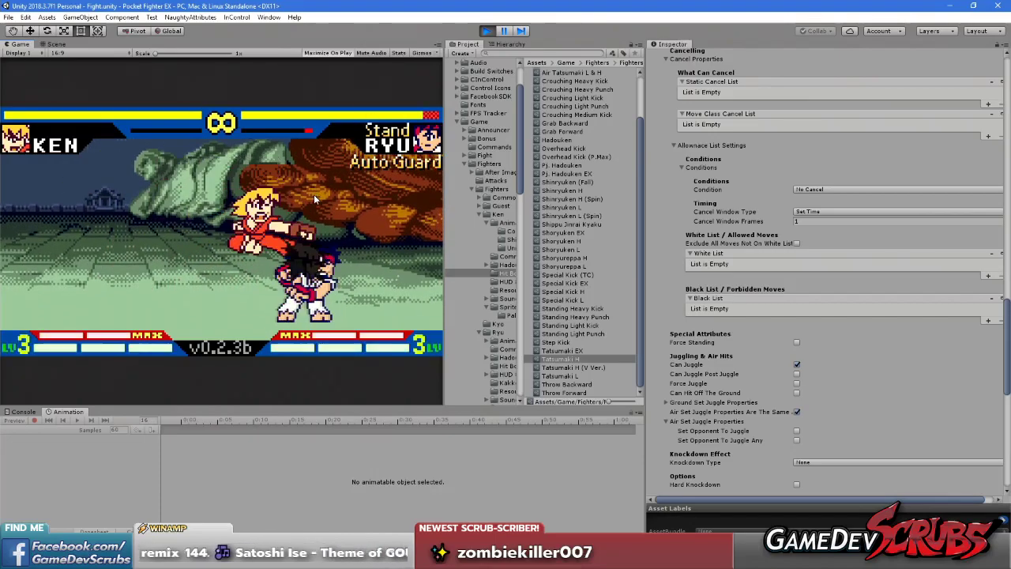
{"action": "key", "text": "r"}
- Test a Ken jump-in combo against standing Ryu that activates Power Max and ends in a Max Cancel
{"action": "key", "text": "Down"}
{"action": "key", "text": "Left"}
{"action": "key", "text": "k"}
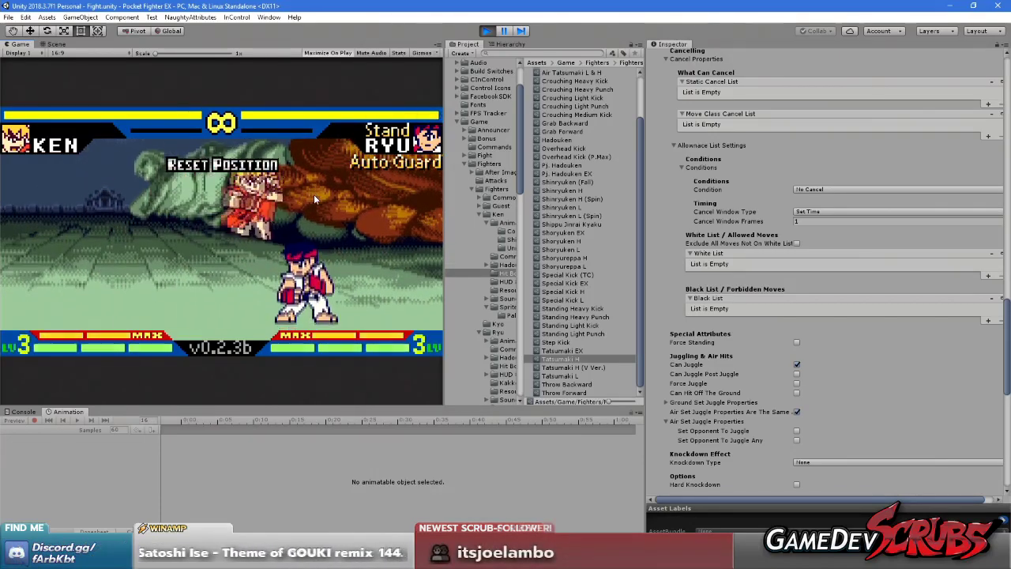
{"action": "key", "text": "Down"}
{"action": "key", "text": "Right"}
{"action": "key", "text": "p"}
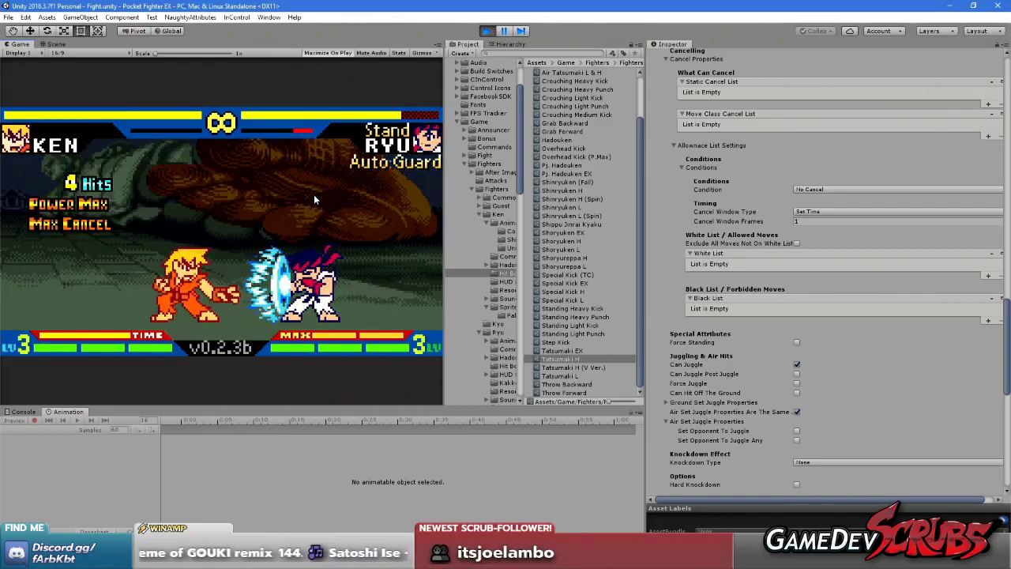
- Test chaining Ken's back-motion kick special into a double forward-motion punch super on Ryu, and reset the positions
{"action": "key", "text": "Down"}
{"action": "key", "text": "Left"}
{"action": "key", "text": "k"}
{"action": "key", "text": "Down"}
{"action": "key", "text": "Right"}
{"action": "key", "text": "Down"}
{"action": "key", "text": "Right"}
{"action": "key", "text": "p"}
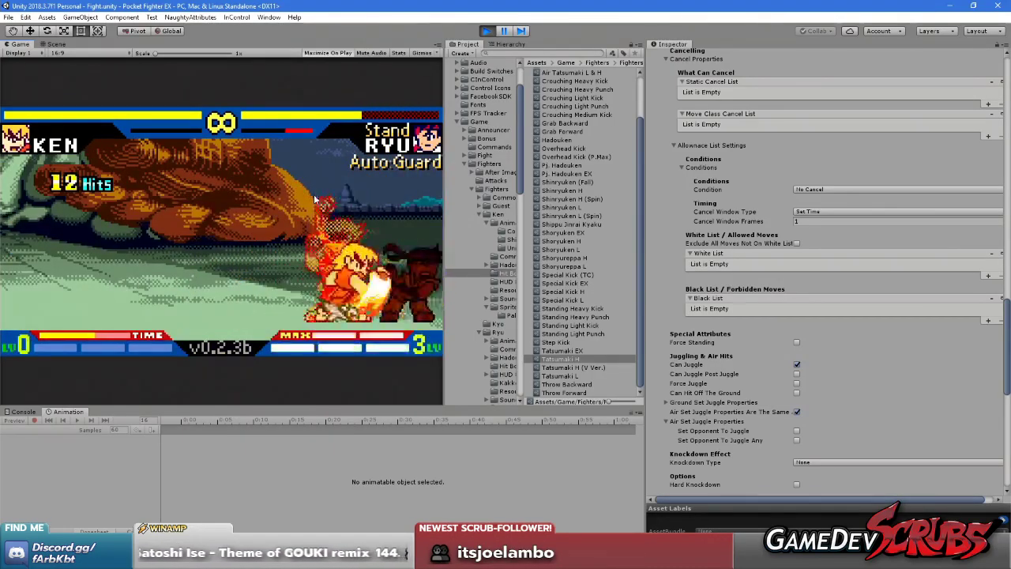
{"action": "key", "text": "r"}
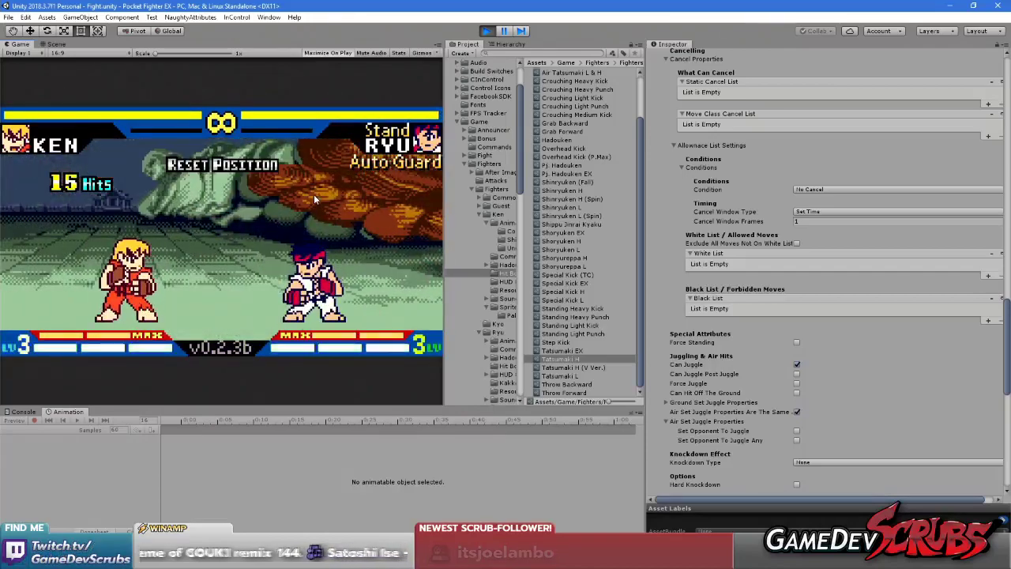
- Test Ken's forward jump kick followed by a crouching kick and punch combo on Ryu, and reset the positions
{"action": "key", "text": "Up"}
{"action": "key", "text": "Right"}
{"action": "key", "text": "k"}
{"action": "key", "text": "Down"}
{"action": "key", "text": "k"}
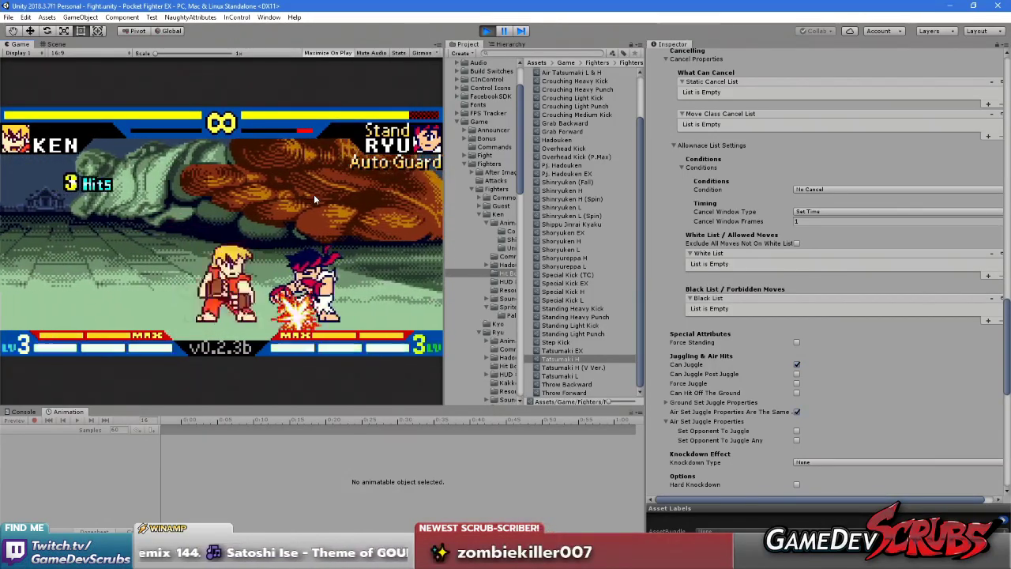
{"action": "key", "text": "p"}
{"action": "key", "text": "Right"}
{"action": "key", "text": "p"}
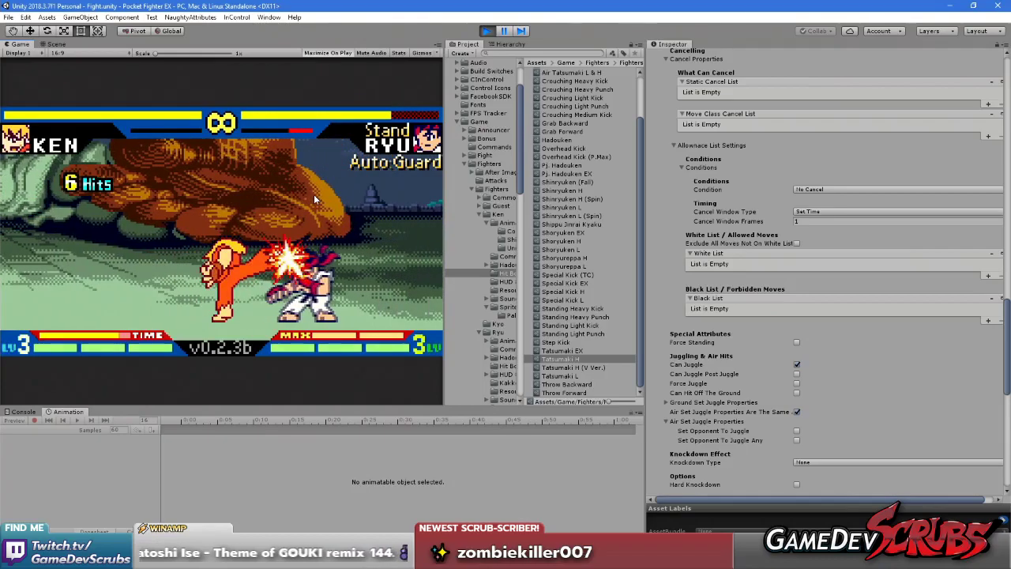
{"action": "key", "text": "Down"}
{"action": "key", "text": "r"}
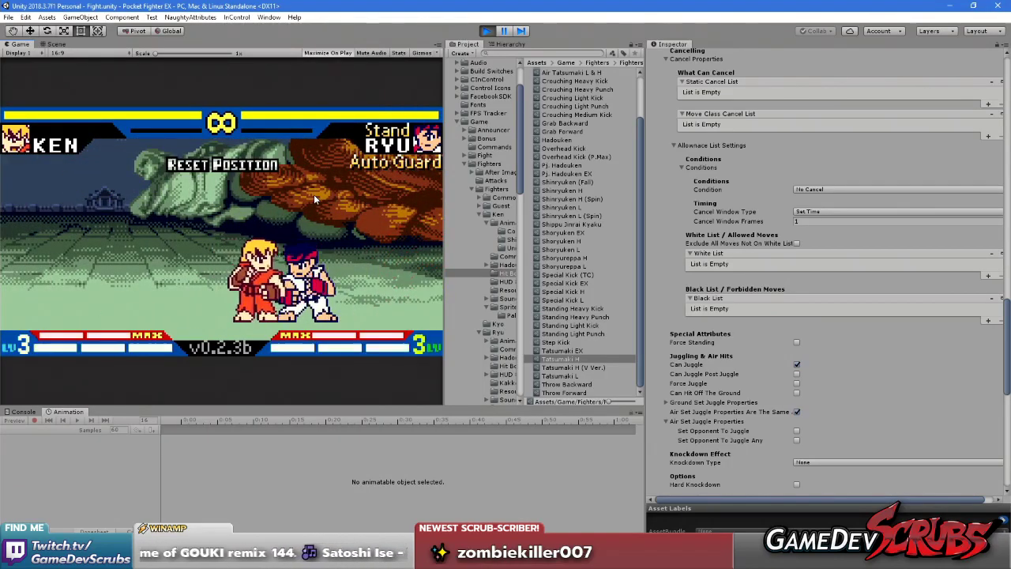
- Test a forward approach with Ken into a close-range punch on Ryu, and reset the match
{"action": "key", "text": "Right"}
{"action": "key", "text": "p"}
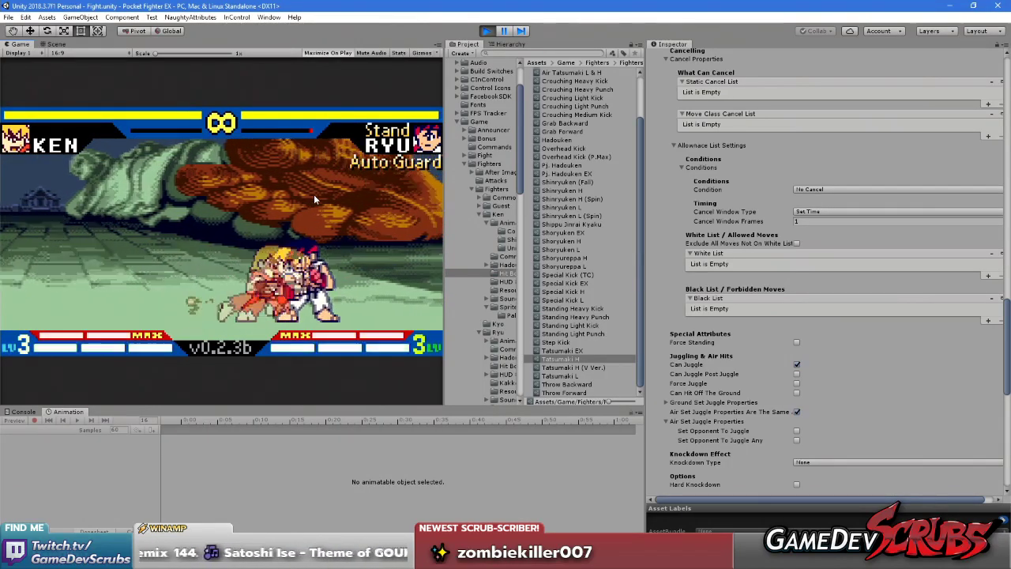
{"action": "key", "text": "r"}
{"action": "key", "text": "Up"}
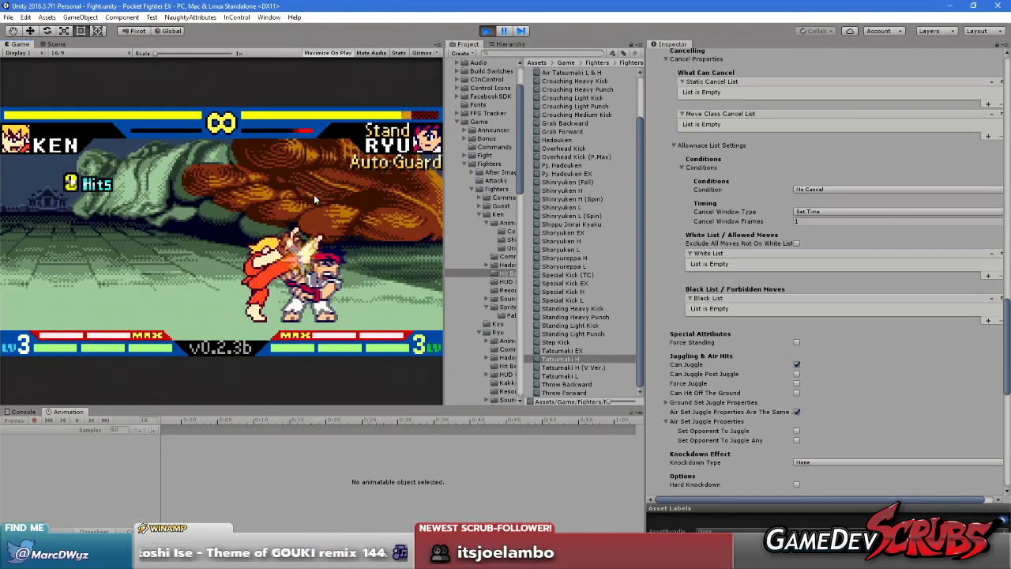
- Test a kick and punch combo with Ken into the double forward-motion punch super, and reset the positions
{"action": "key", "text": "k"}
{"action": "key", "text": "p"}
{"action": "key", "text": "Down"}
{"action": "key", "text": "Right"}
{"action": "key", "text": "Down"}
{"action": "key", "text": "Right"}
{"action": "key", "text": "p"}
{"action": "key", "text": "BackSpace"}
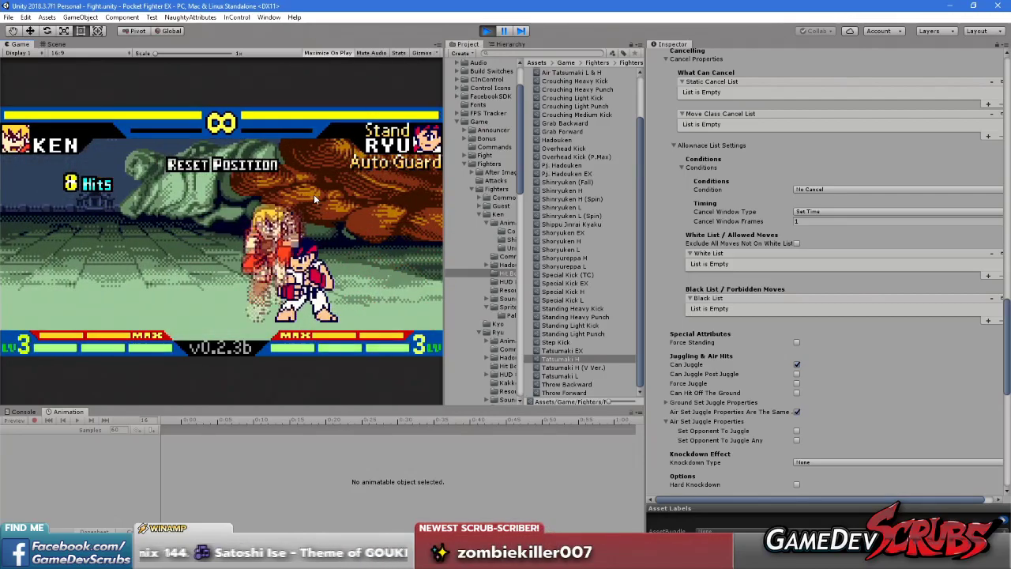
- Test Ken's down-back kick special in a combo on Ryu, and check the training options before resuming the fight
{"action": "key", "text": "Down"}
{"action": "key", "text": "Left"}
{"action": "key", "text": "k"}
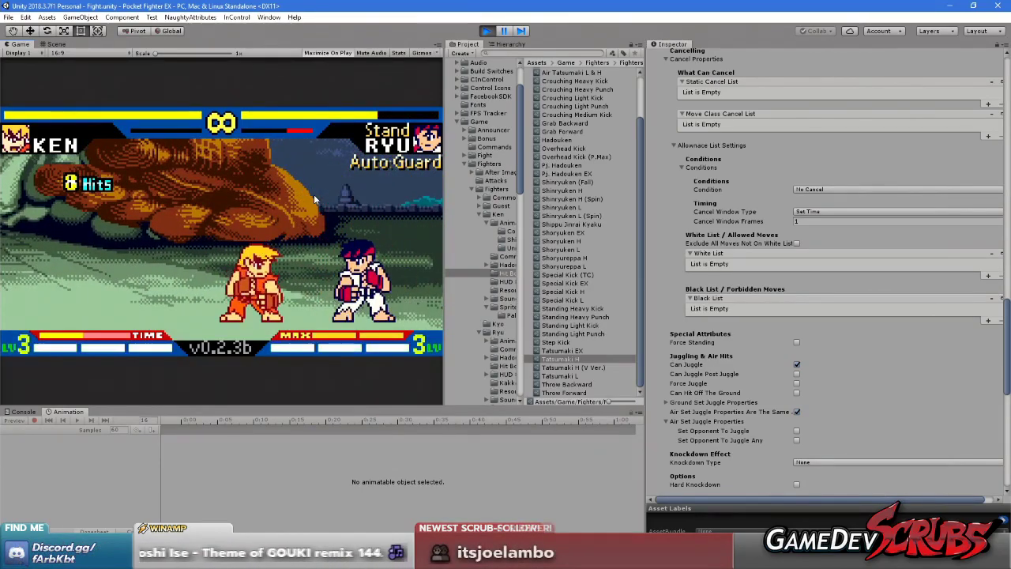
{"action": "key", "text": "r"}
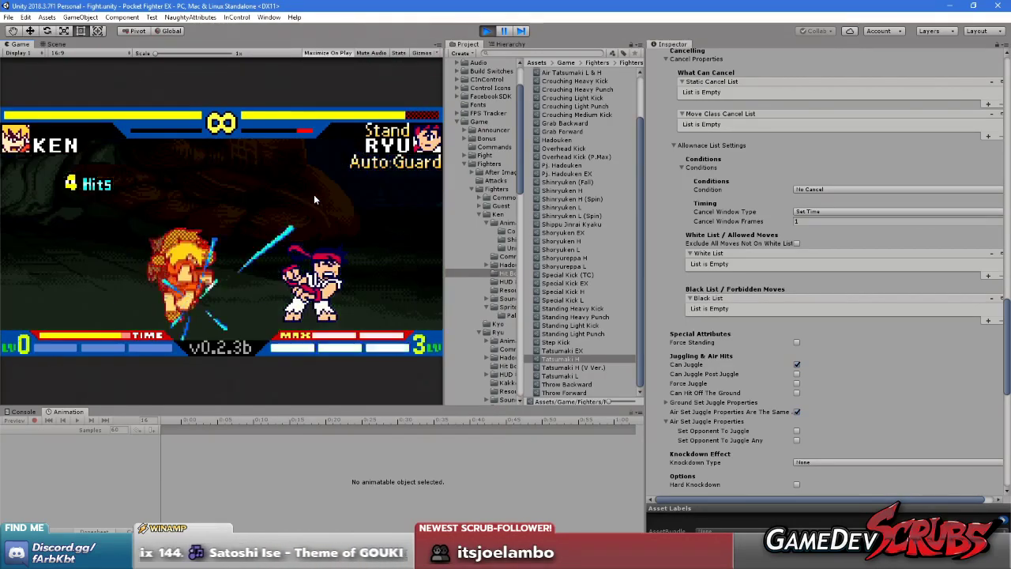
{"action": "key", "text": "Escape"}
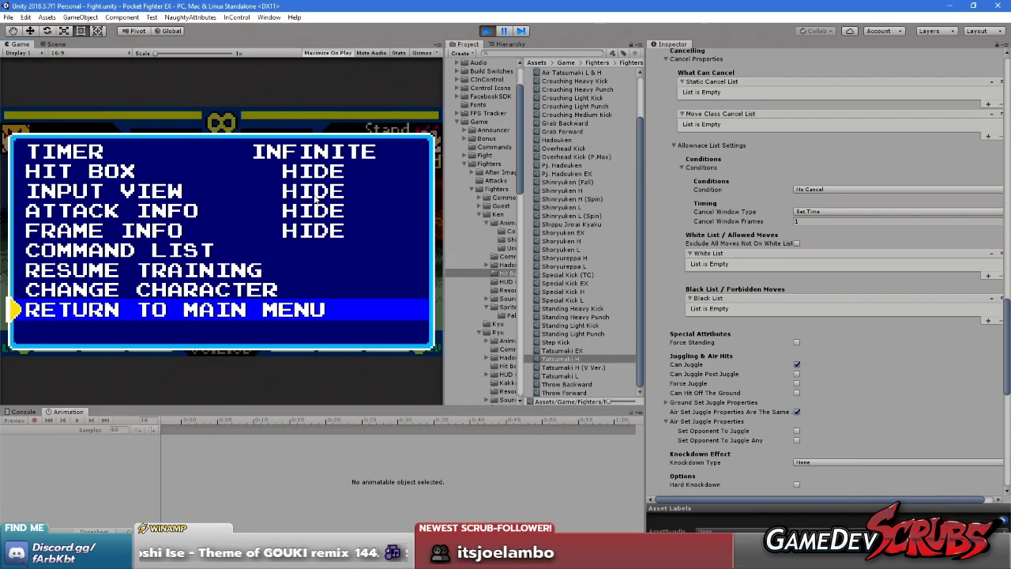
{"action": "key", "text": "Escape"}
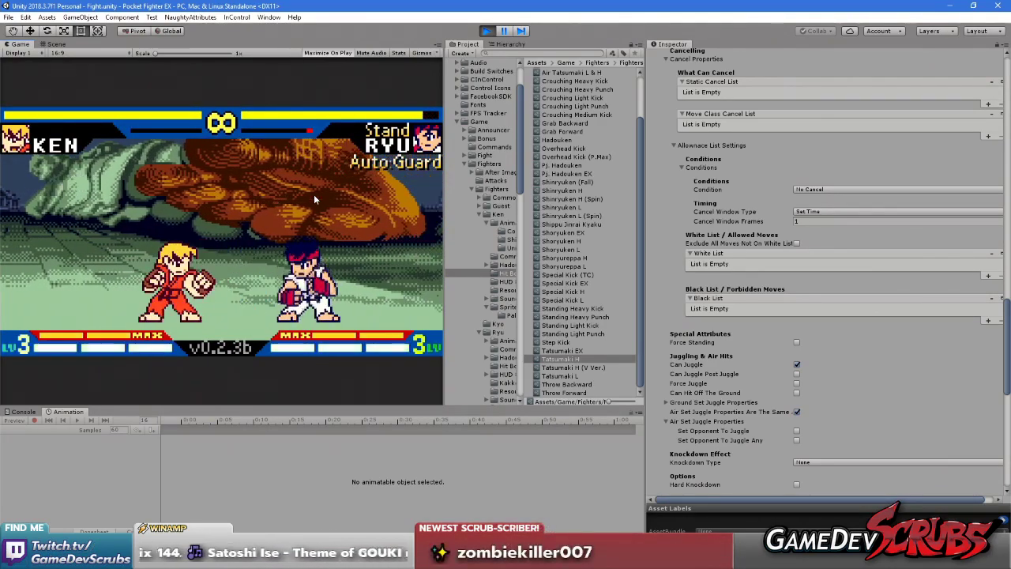
- Move Ken in on Ryu and test a forward-motion special attack at close range, and reset the positions
{"action": "key", "text": "Right"}
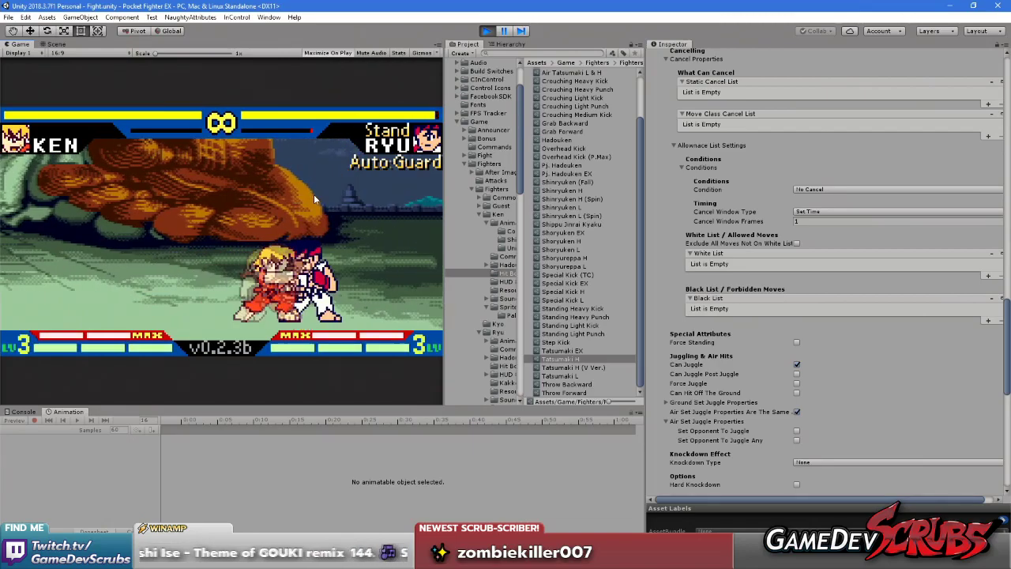
{"action": "key", "text": "Down"}
{"action": "key", "text": "Right"}
{"action": "key", "text": "z"}
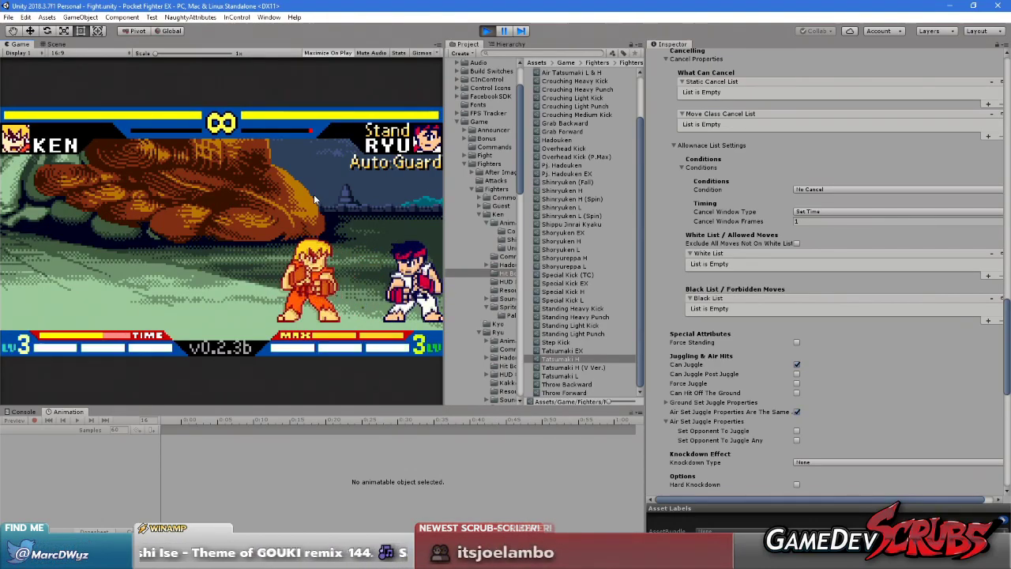
{"action": "key", "text": "BackSpace"}
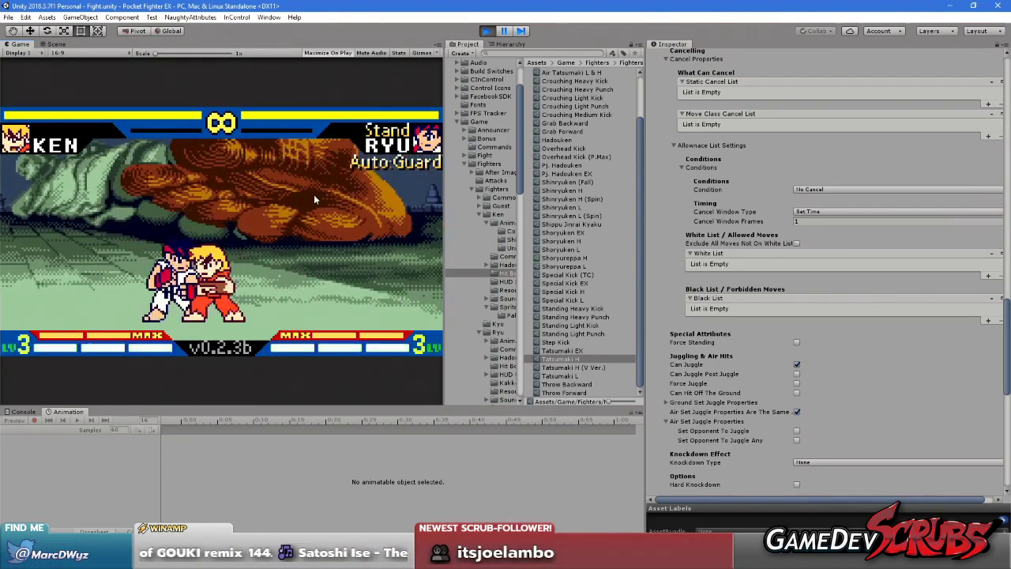
- Test two consecutive forward-motion punch specials with Ken as a combo on standing Ryu
{"action": "key", "text": "Down"}
{"action": "key", "text": "Right"}
{"action": "key", "text": "z"}
{"action": "key", "text": "Down"}
{"action": "key", "text": "Right"}
{"action": "key", "text": "x"}
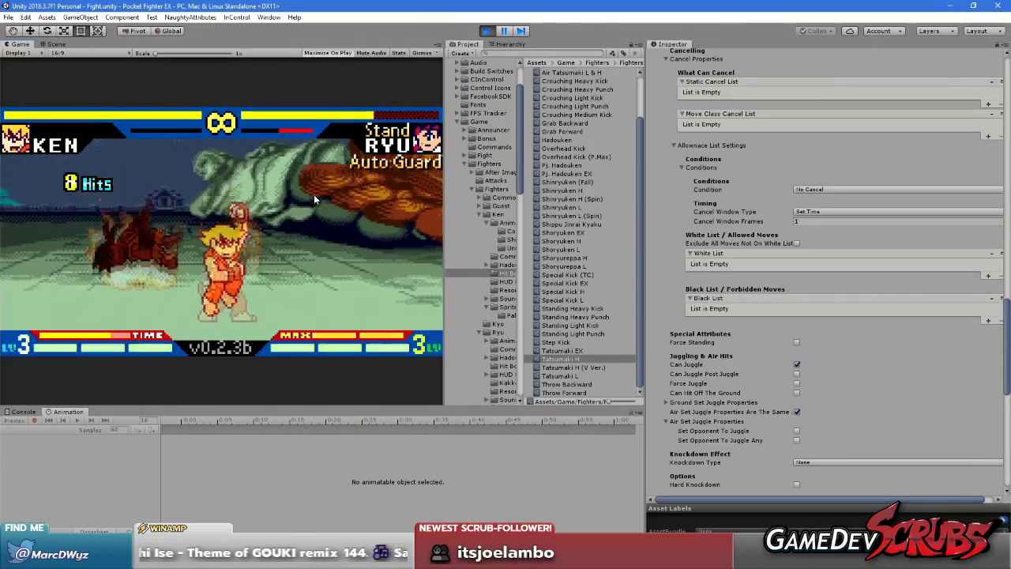
- Reset the fight and set the Ryu training dummy's action to Jump
{"action": "key", "text": "BackSpace"}
{"action": "key", "text": "Right"}
{"action": "key", "text": "Right"}
{"action": "key", "text": "Down"}
{"action": "key", "text": "Down"}
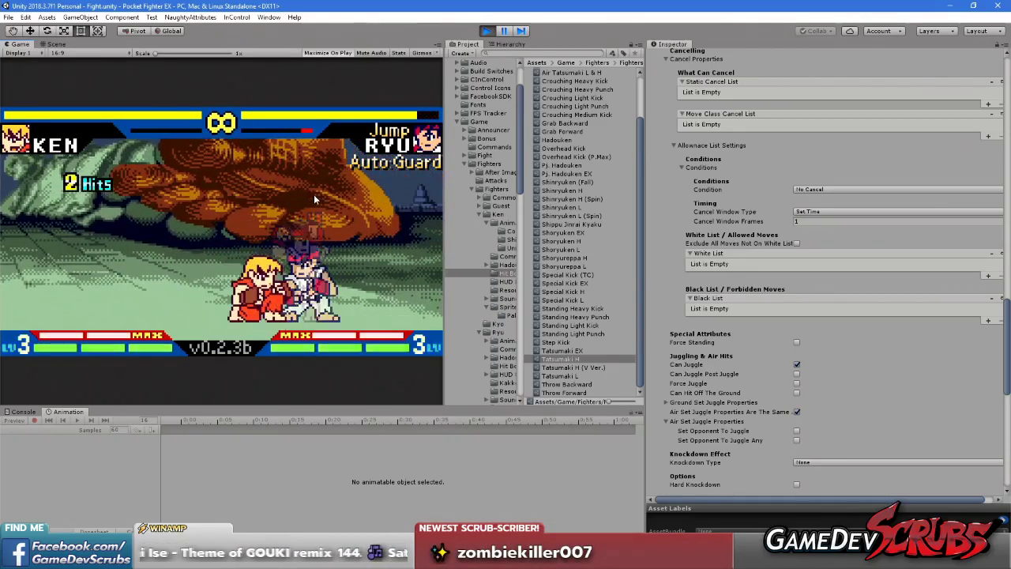
- Test Ken's forward-motion special attack against the jumping Ryu dummy
{"action": "key", "text": "Right"}
{"action": "key", "text": "Down"}
{"action": "key", "text": "Right"}
{"action": "key", "text": "x"}
{"action": "key", "text": "Down"}
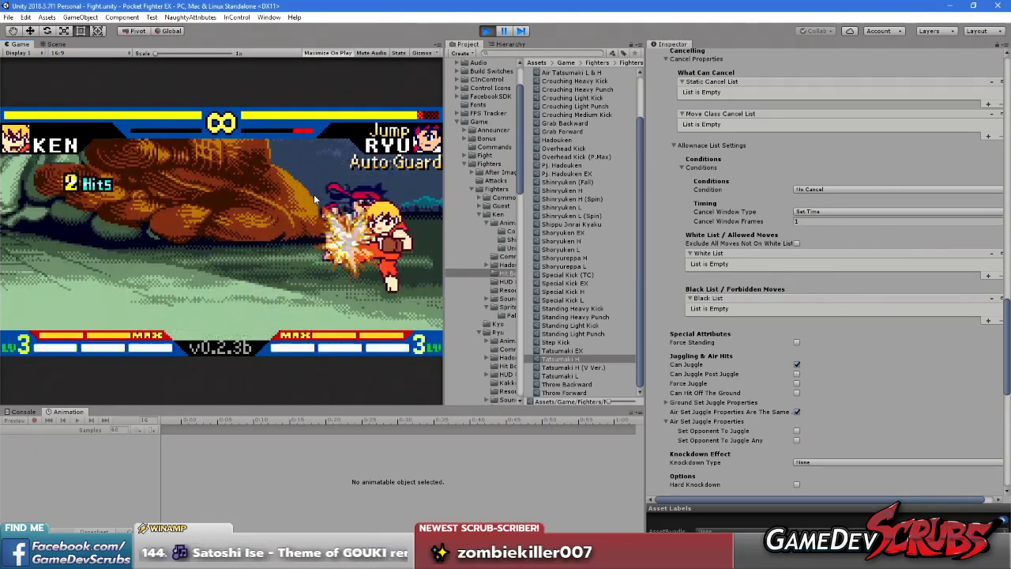
- Test Ken's standing and airborne attacks as air hits on the jumping Ryu
{"action": "key", "text": "Down"}
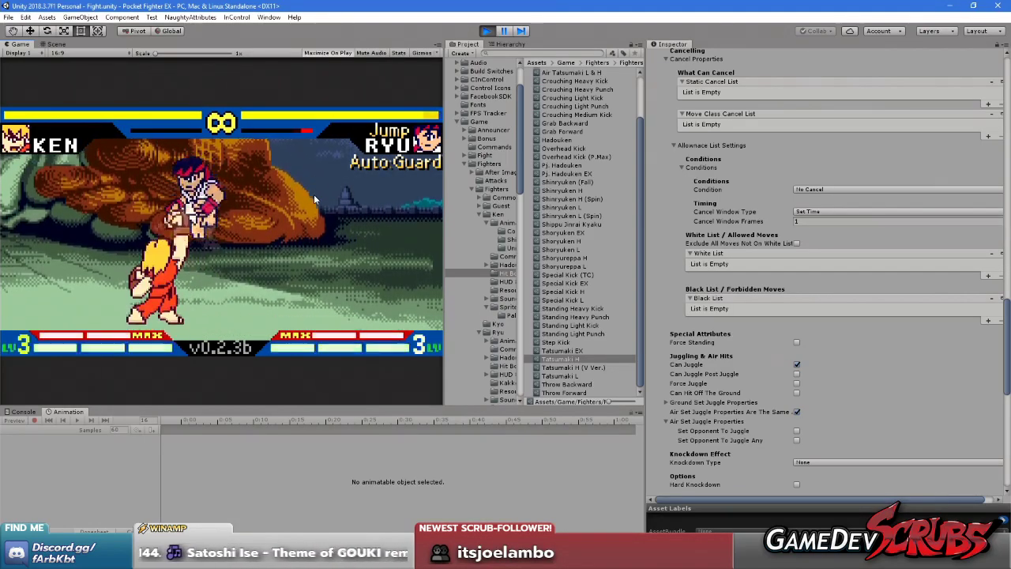
{"action": "key", "text": "k"}
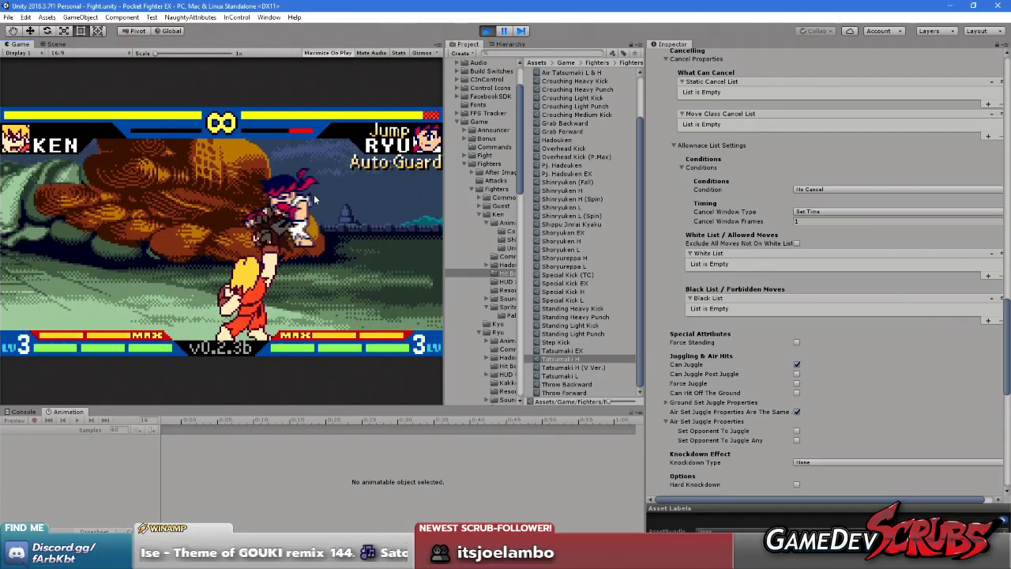
{"action": "key", "text": "j"}
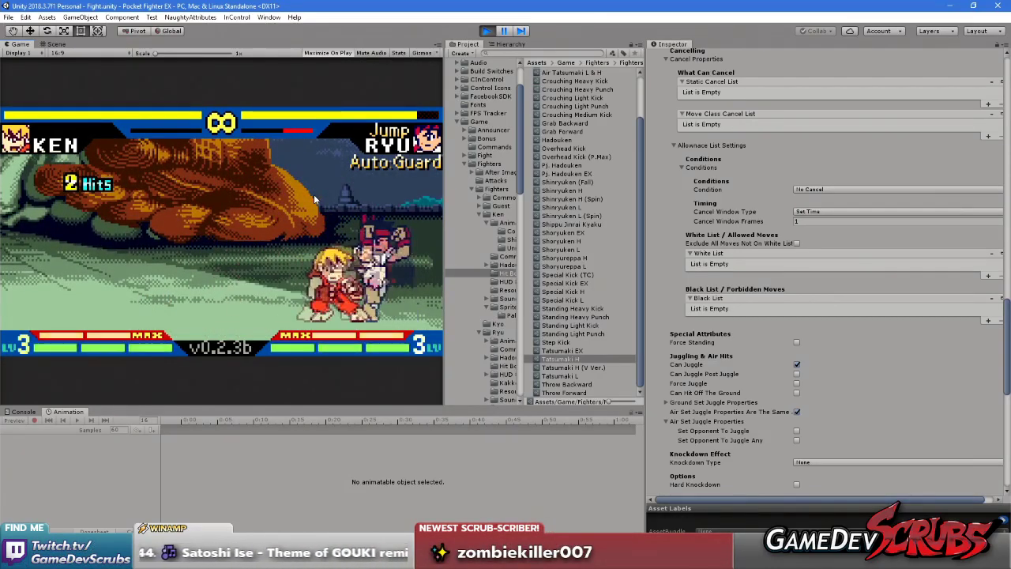
{"action": "key", "text": "w"}
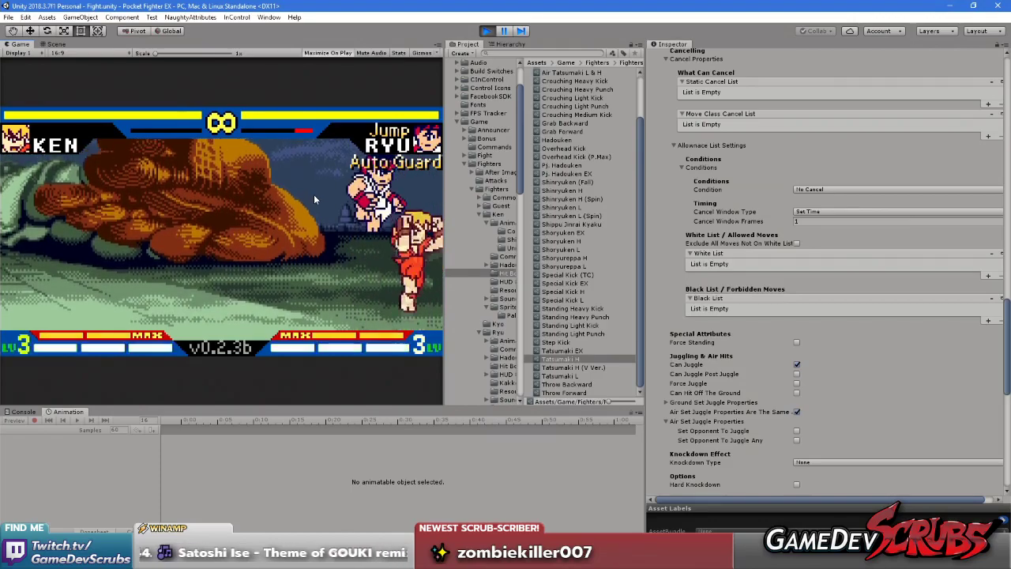
{"action": "key", "text": "s"}
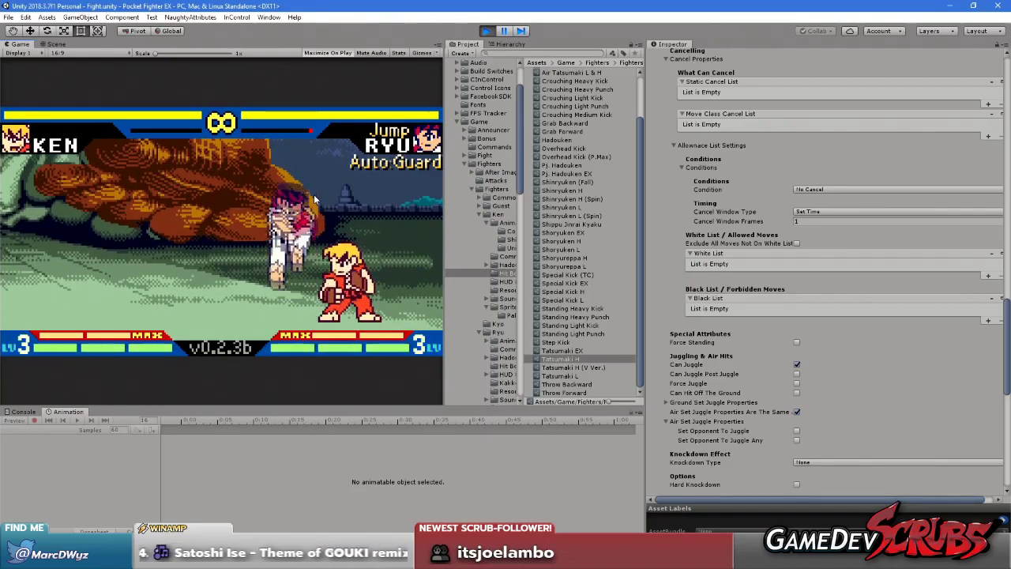
- Leave the match for the character selection and start a new training fight with Ryu versus Ken
{"action": "key", "text": "Escape"}
{"action": "key", "text": "Return"}
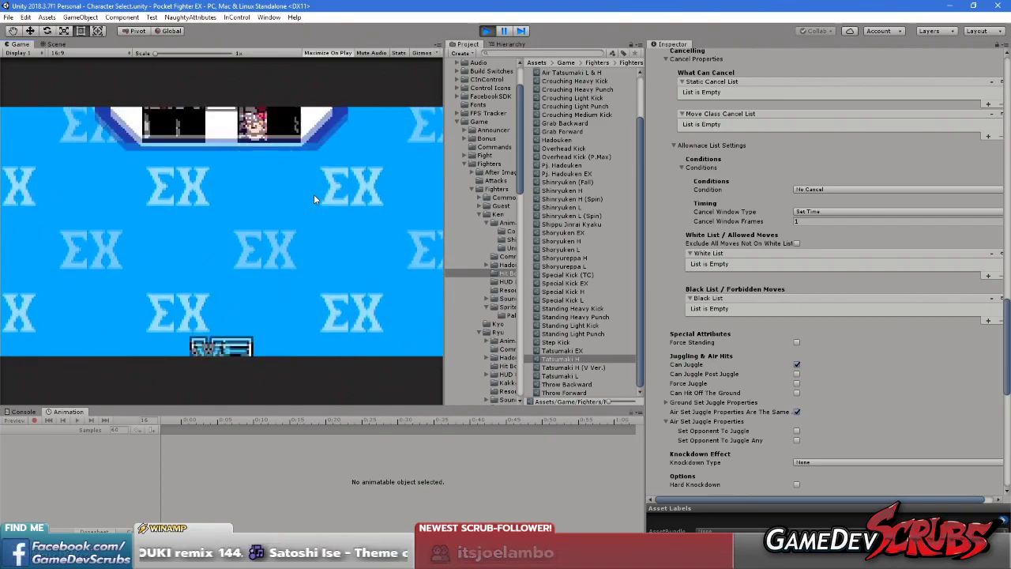
{"action": "key", "text": "Return"}
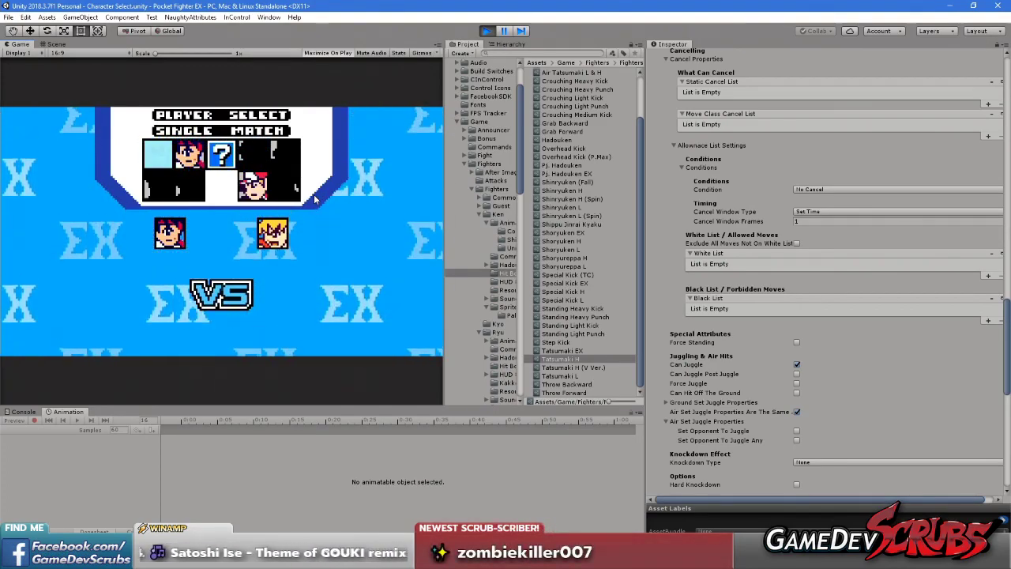
{"action": "key", "text": "Right"}
{"action": "key", "text": "Return"}
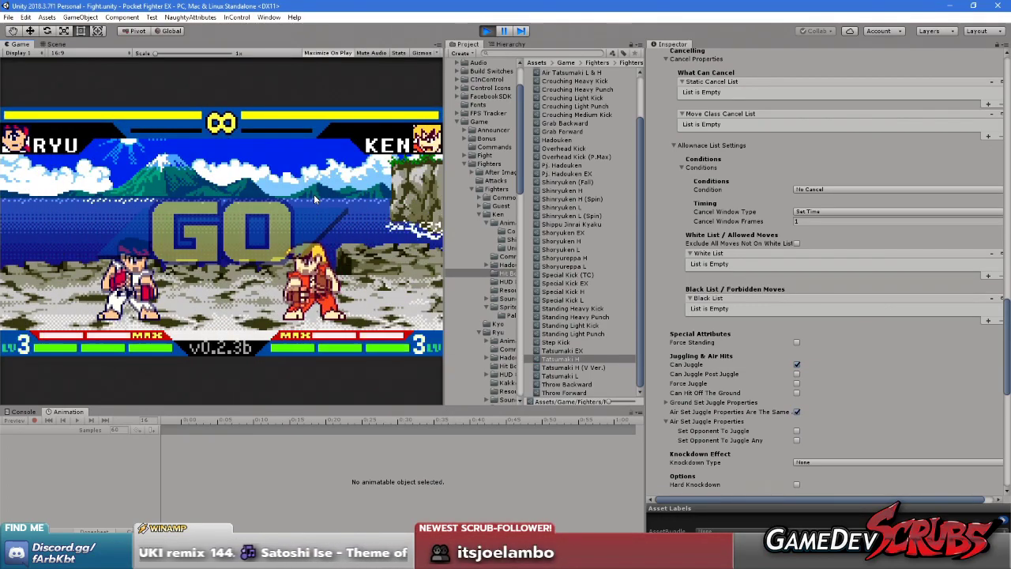
- Advance Ryu across the seaside stage and push the Ken dummy into the corner
{"action": "key", "text": "Right"}
{"action": "key", "text": "Up"}
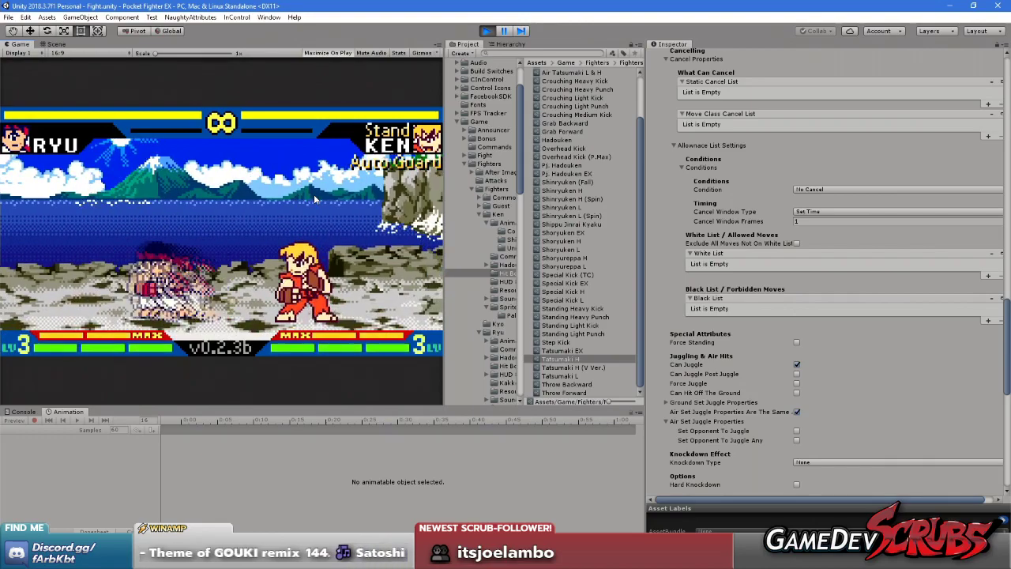
{"action": "key", "text": "Right"}
{"action": "key", "text": "Right"}
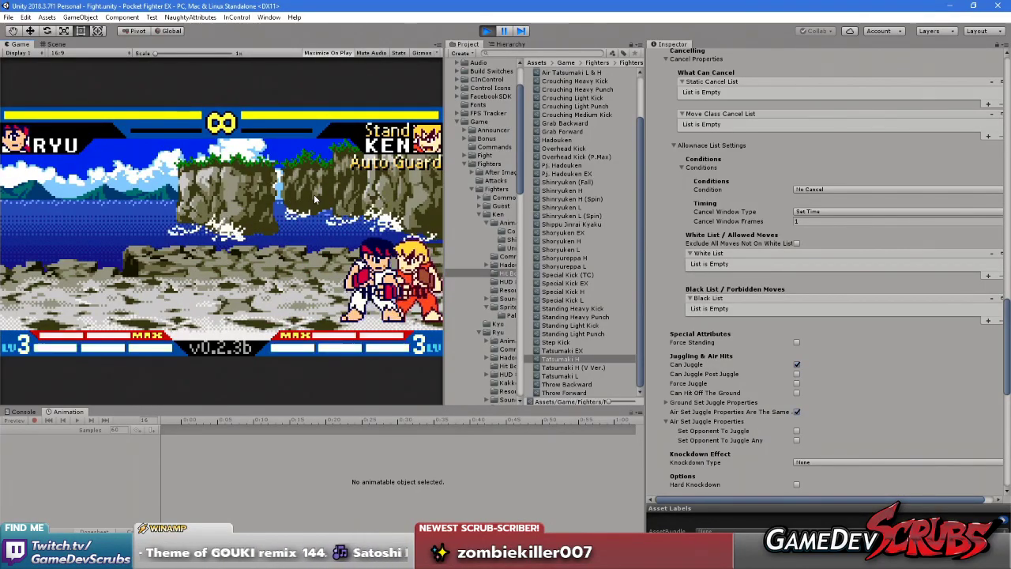
- Perform Ryu's double quarter-circle super on the cornered Ken dummy and reset the fighters to the stage centre
{"action": "key", "text": "Down"}
{"action": "key", "text": "Right"}
{"action": "key", "text": "Down"}
{"action": "key", "text": "Right"}
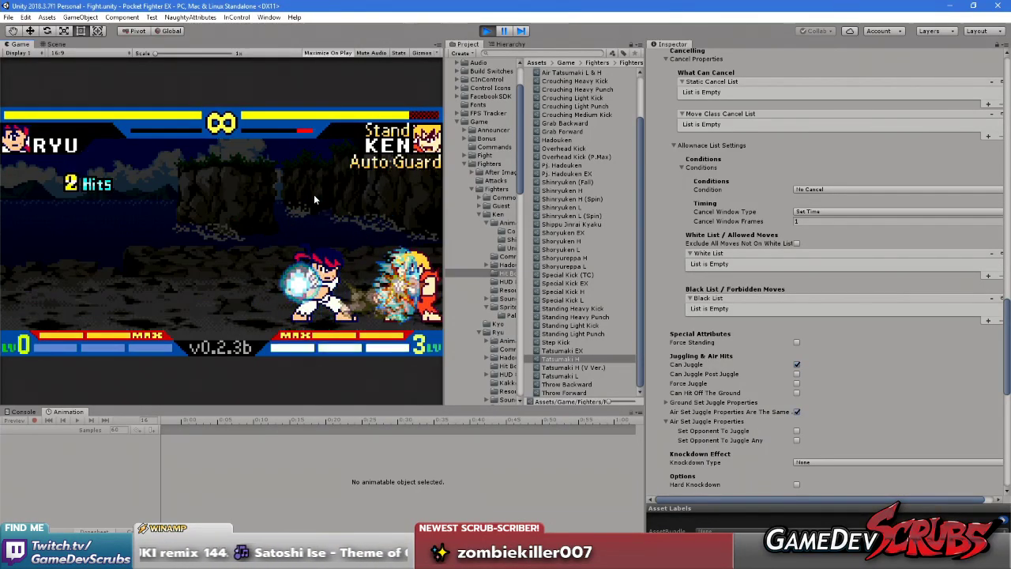
{"action": "key", "text": "r"}
{"action": "key", "text": "Right"}
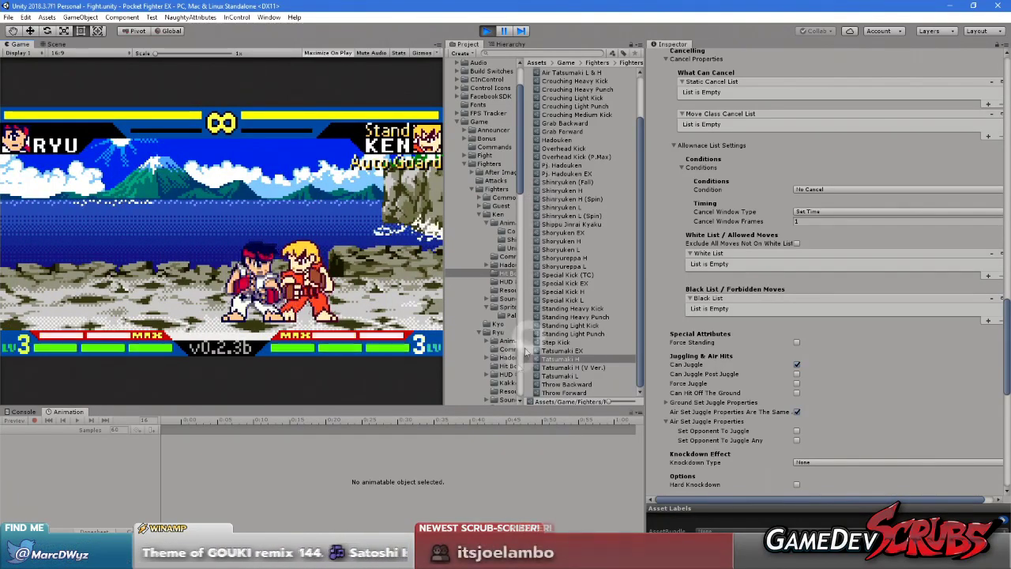
- Open the Crouching Heavy Punch data from Ryu's Hit Boxes folder
{"action": "left_click", "coordinate": [498, 332]}
{"action": "scroll", "coordinate": [498, 336], "scroll_direction": "down", "scroll_amount": 2}
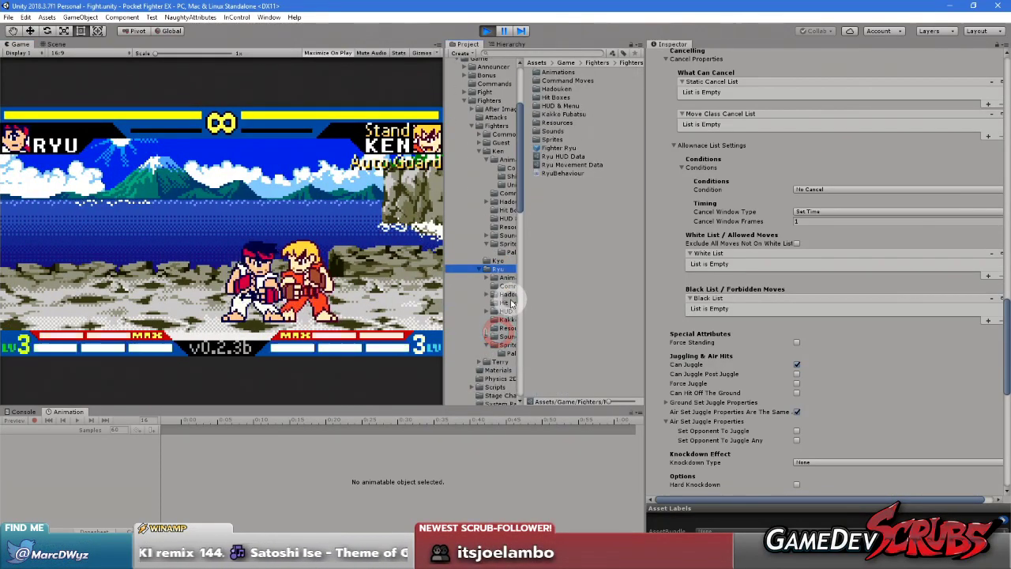
{"action": "left_click", "coordinate": [504, 302]}
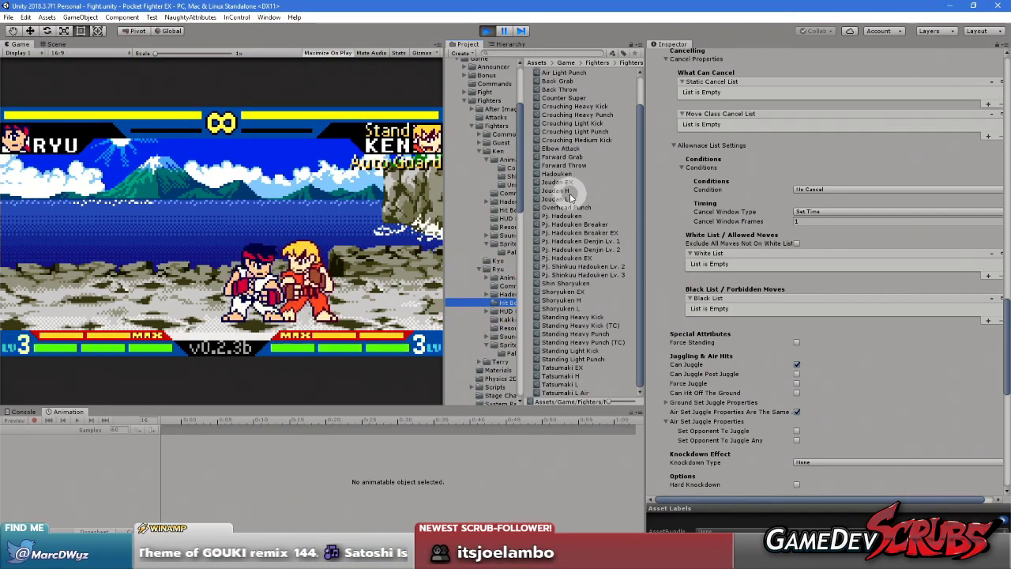
{"action": "scroll", "coordinate": [576, 205], "scroll_direction": "up", "scroll_amount": 1}
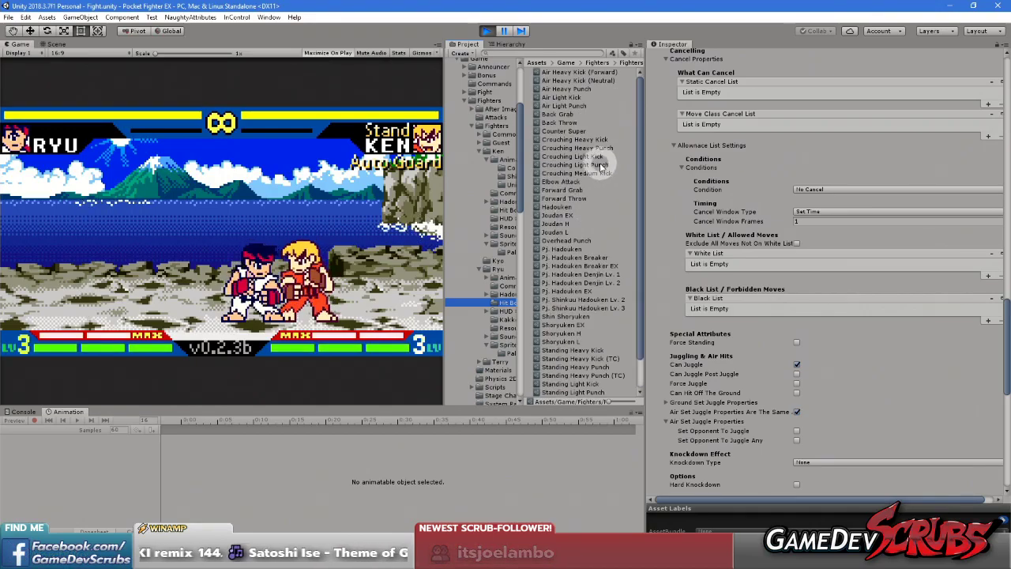
{"action": "left_click", "coordinate": [594, 148]}
- In Crouching Heavy Punch, disable Air Set Juggle Properties Are The Same and enable Set Opponent To Juggle for air hits
{"action": "scroll", "coordinate": [801, 235], "scroll_direction": "up", "scroll_amount": 10}
{"action": "scroll", "coordinate": [801, 236], "scroll_direction": "down", "scroll_amount": 10}
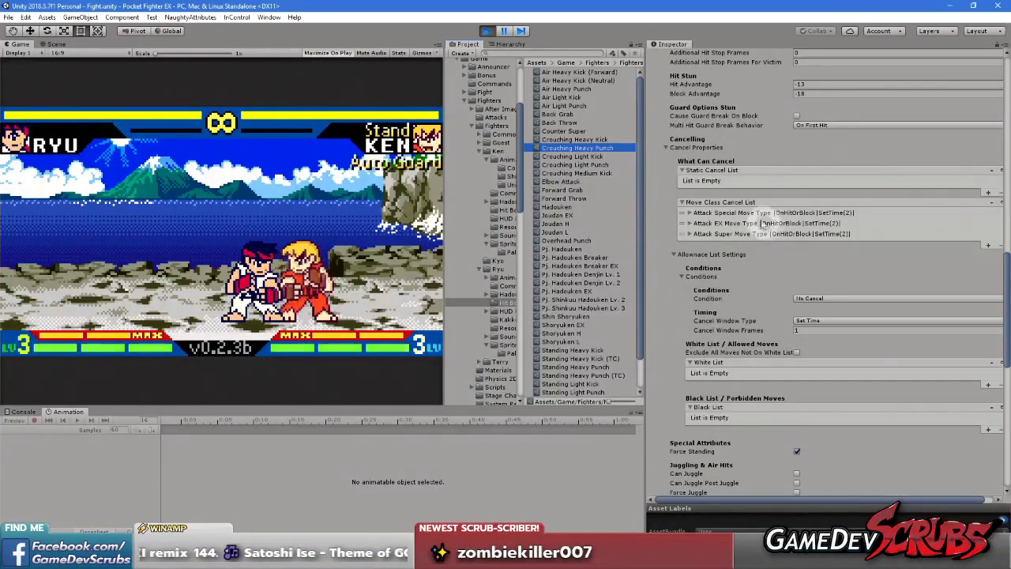
{"action": "scroll", "coordinate": [738, 197], "scroll_direction": "up", "scroll_amount": 3}
{"action": "scroll", "coordinate": [730, 195], "scroll_direction": "down", "scroll_amount": 5}
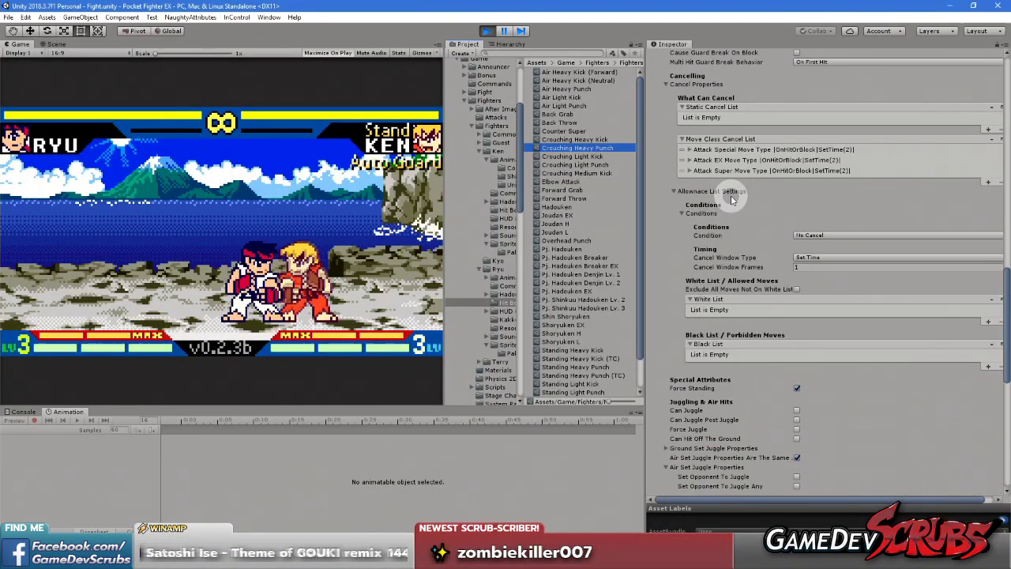
{"action": "scroll", "coordinate": [730, 195], "scroll_direction": "down", "scroll_amount": 5}
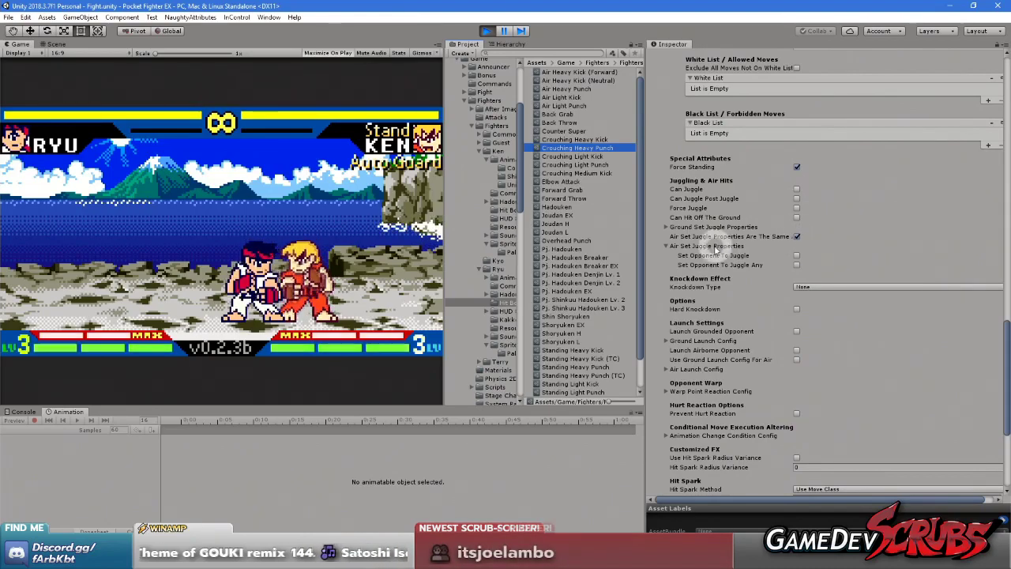
{"action": "left_click", "coordinate": [796, 237]}
{"action": "left_click", "coordinate": [796, 236]}
{"action": "left_click", "coordinate": [796, 255]}
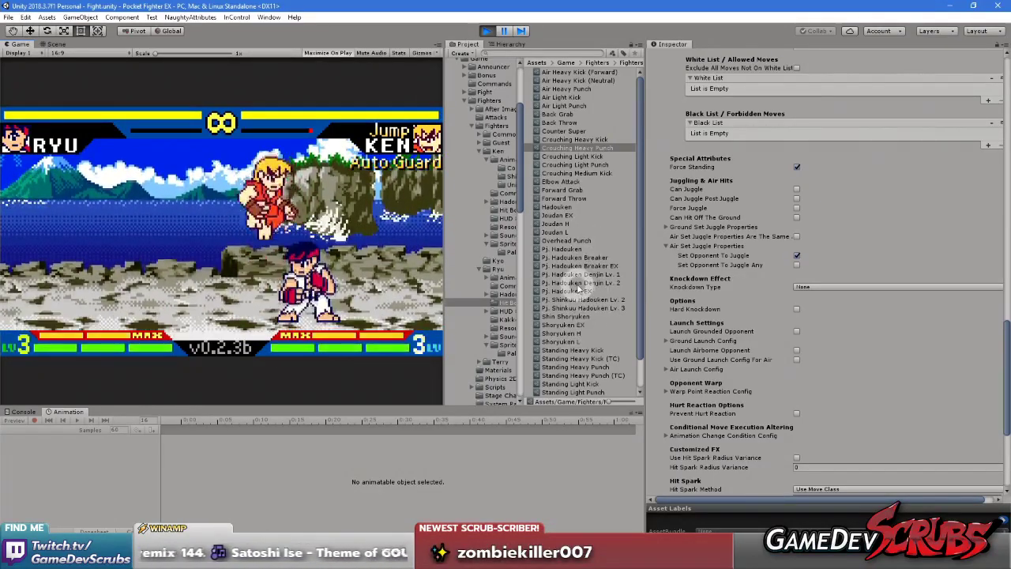
- Examine Ryu's Tatsumaki L data, including the juggle, knockdown and launch settings of its Back hit
{"action": "scroll", "coordinate": [581, 284], "scroll_direction": "down", "scroll_amount": 2}
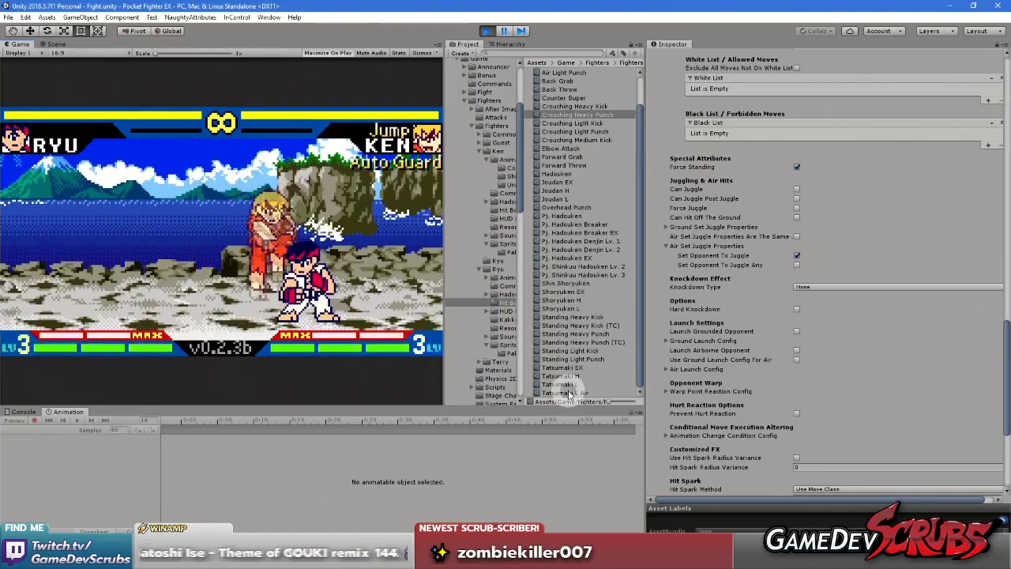
{"action": "left_click", "coordinate": [564, 385]}
{"action": "scroll", "coordinate": [751, 225], "scroll_direction": "down", "scroll_amount": 2}
{"action": "scroll", "coordinate": [753, 230], "scroll_direction": "up", "scroll_amount": 3}
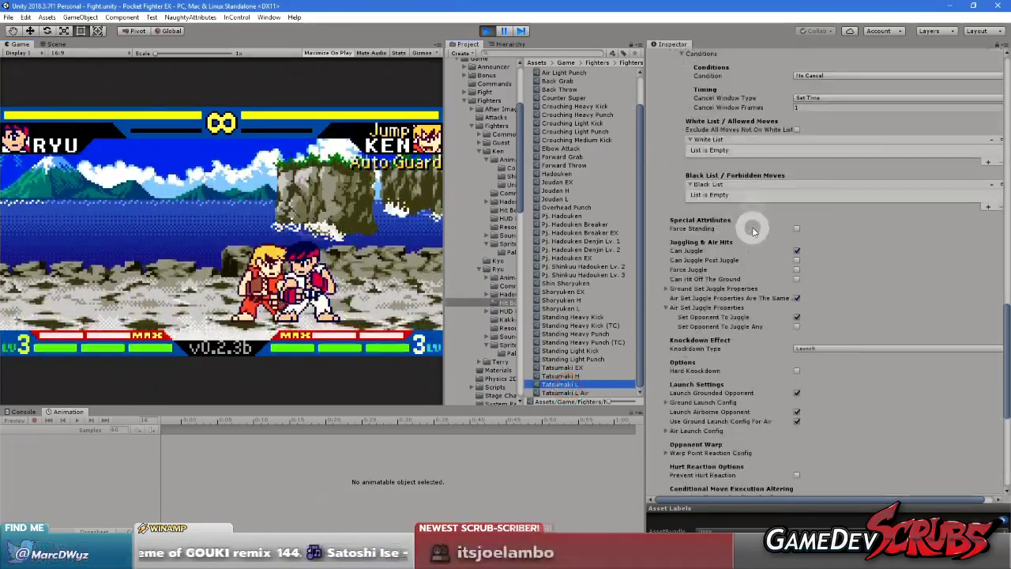
{"action": "scroll", "coordinate": [753, 230], "scroll_direction": "up", "scroll_amount": 10}
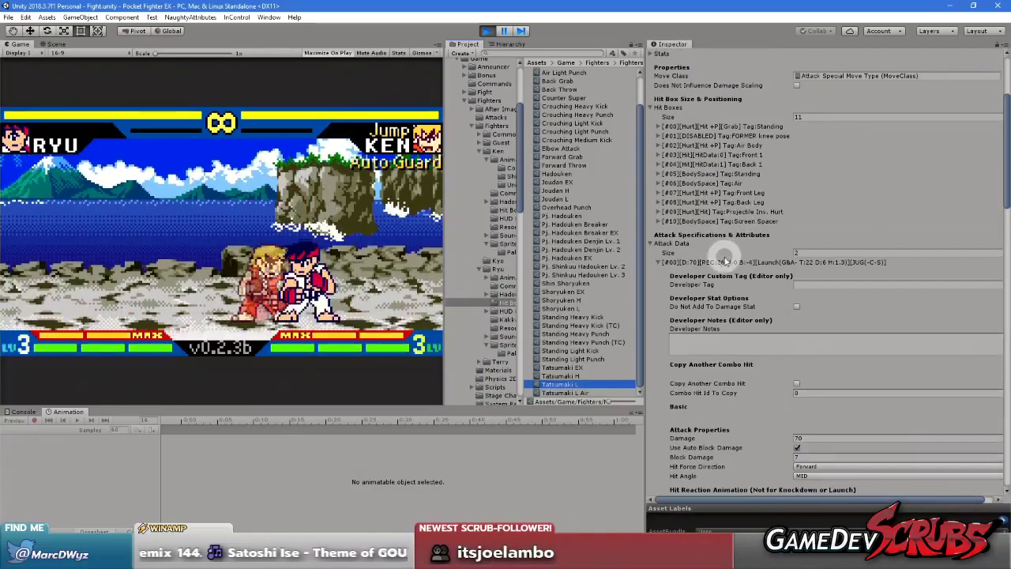
{"action": "scroll", "coordinate": [725, 261], "scroll_direction": "up", "scroll_amount": 3}
{"action": "left_click", "coordinate": [728, 415]}
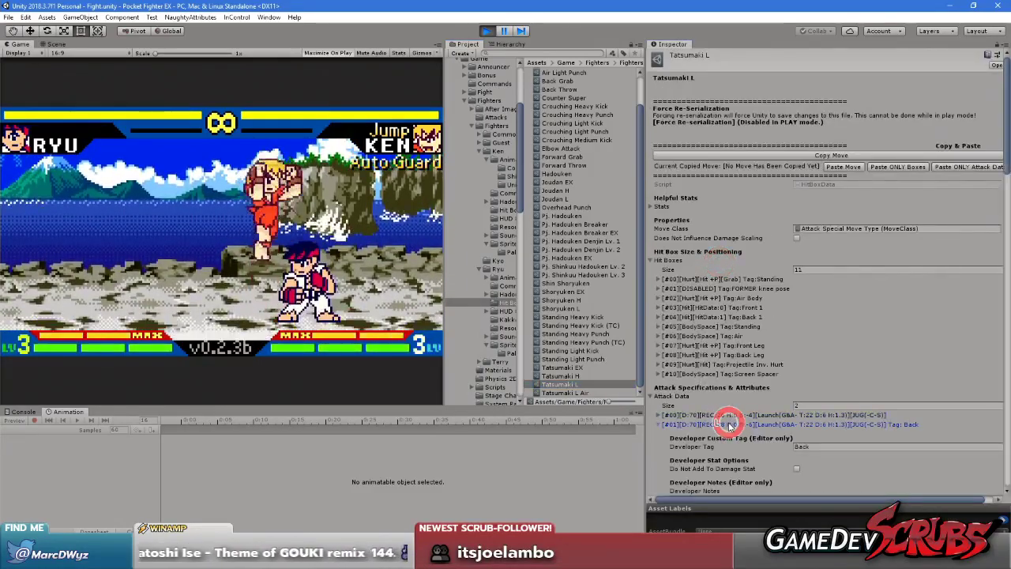
{"action": "scroll", "coordinate": [733, 344], "scroll_direction": "down", "scroll_amount": 6}
{"action": "scroll", "coordinate": [735, 344], "scroll_direction": "down", "scroll_amount": 5}
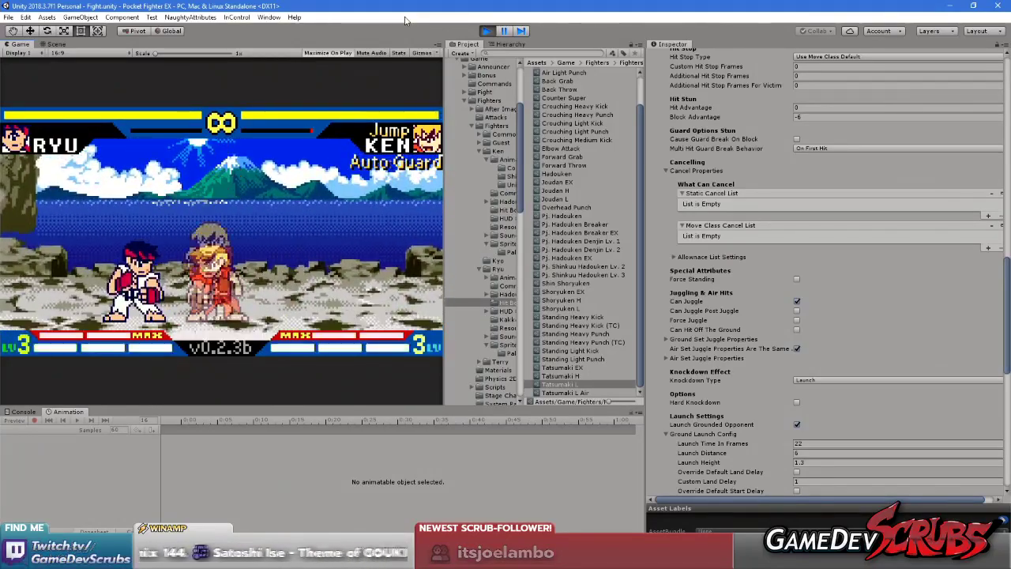
{"action": "scroll", "coordinate": [858, 180], "scroll_direction": "up", "scroll_amount": 2}
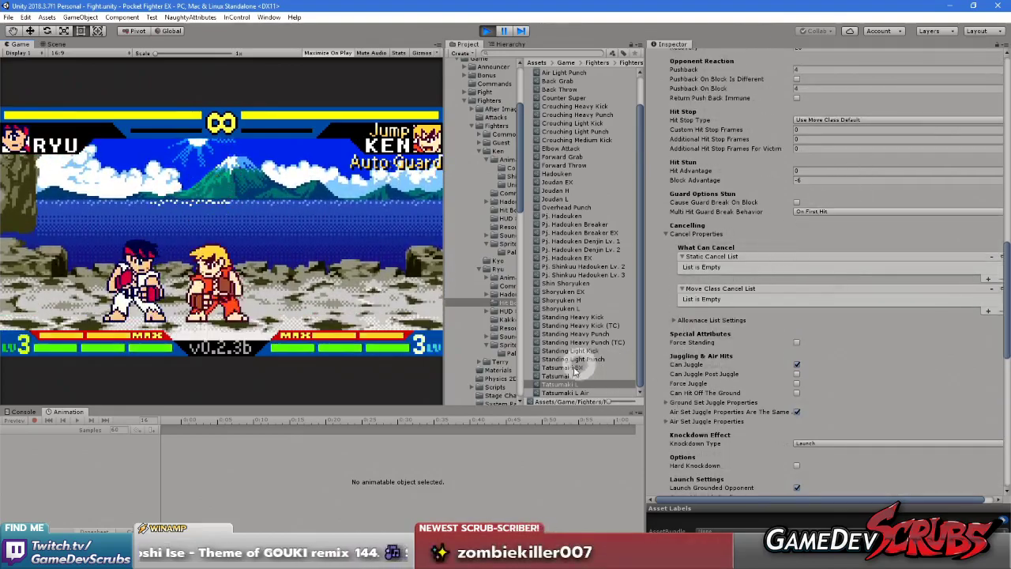
- Open Ryu's Tatsumaki H data and expand the attack properties of the Back hit #01
{"action": "left_click", "coordinate": [562, 376]}
{"action": "scroll", "coordinate": [773, 292], "scroll_direction": "up", "scroll_amount": 6}
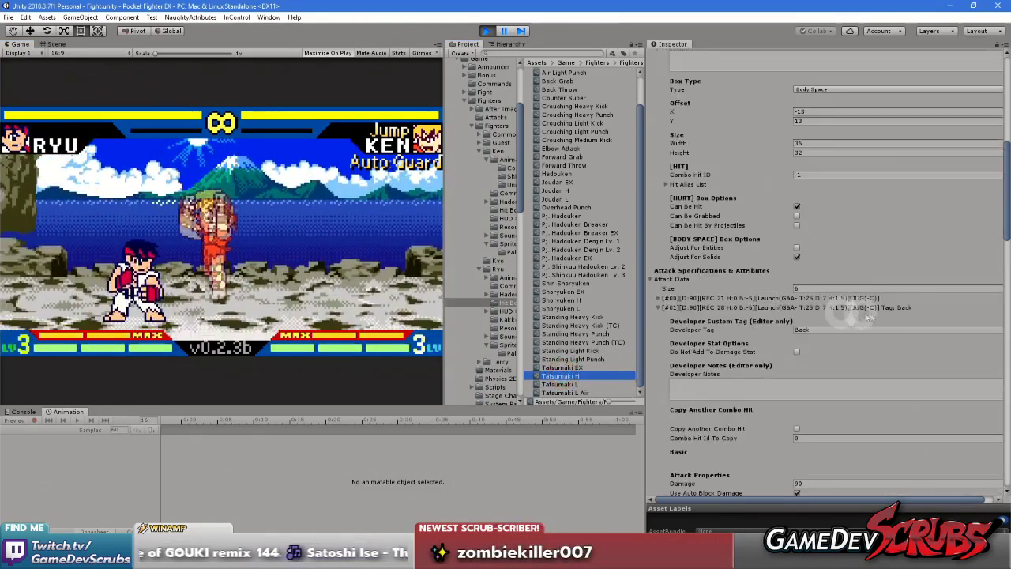
{"action": "scroll", "coordinate": [767, 289], "scroll_direction": "down", "scroll_amount": 5}
{"action": "scroll", "coordinate": [761, 285], "scroll_direction": "up", "scroll_amount": 10}
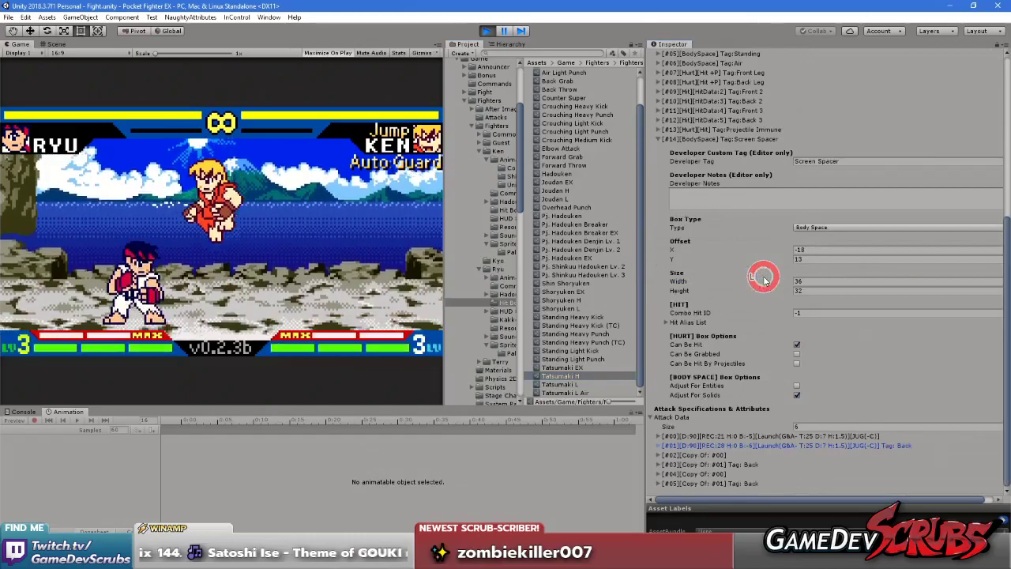
{"action": "left_click", "coordinate": [763, 445]}
{"action": "scroll", "coordinate": [777, 312], "scroll_direction": "down", "scroll_amount": 5}
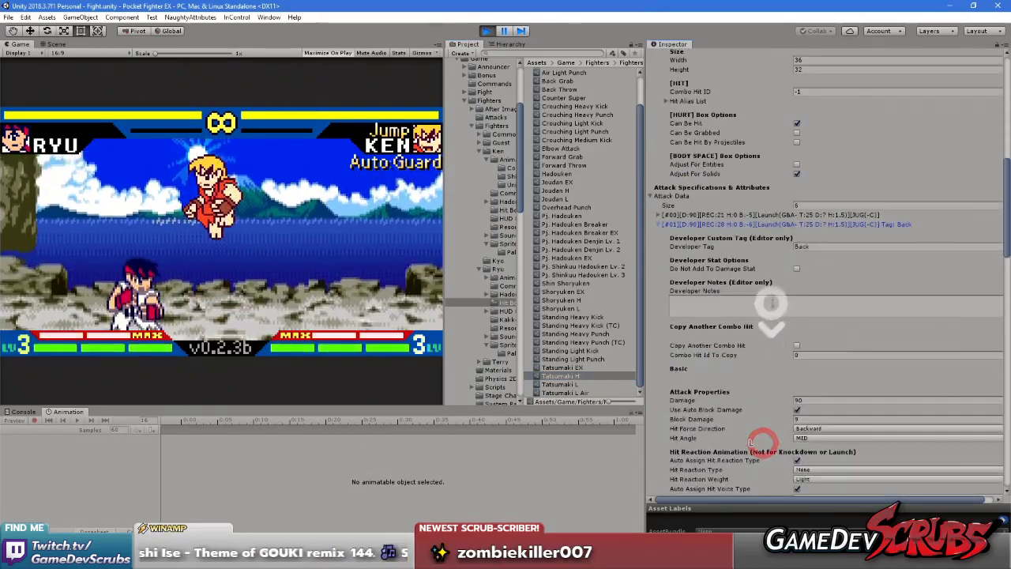
{"action": "scroll", "coordinate": [788, 312], "scroll_direction": "down", "scroll_amount": 3}
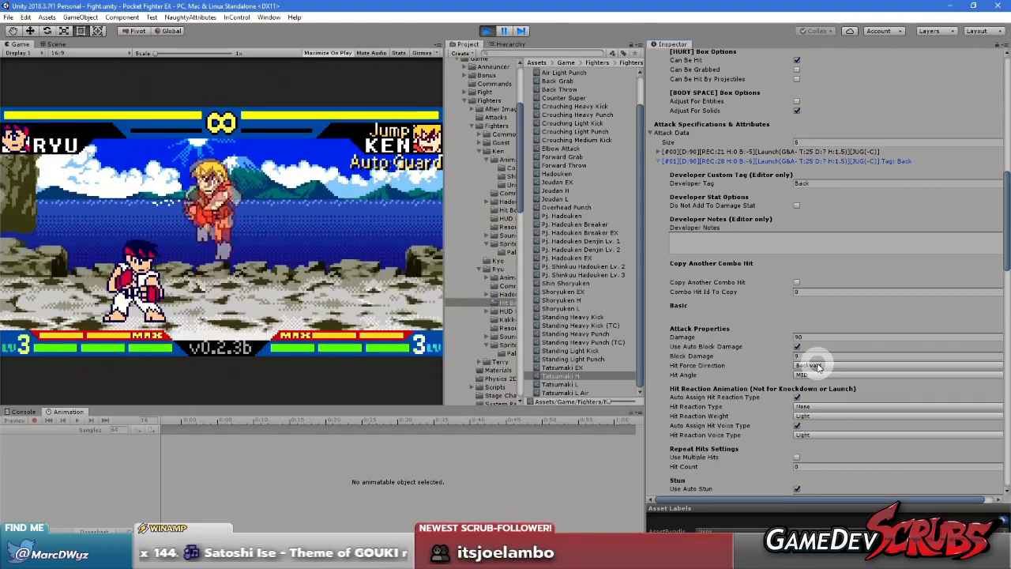
- Try Forward as the Back hit's Hit Force Direction against the jumping Ken dummy, and restore it to Backward
{"action": "left_click", "coordinate": [818, 365]}
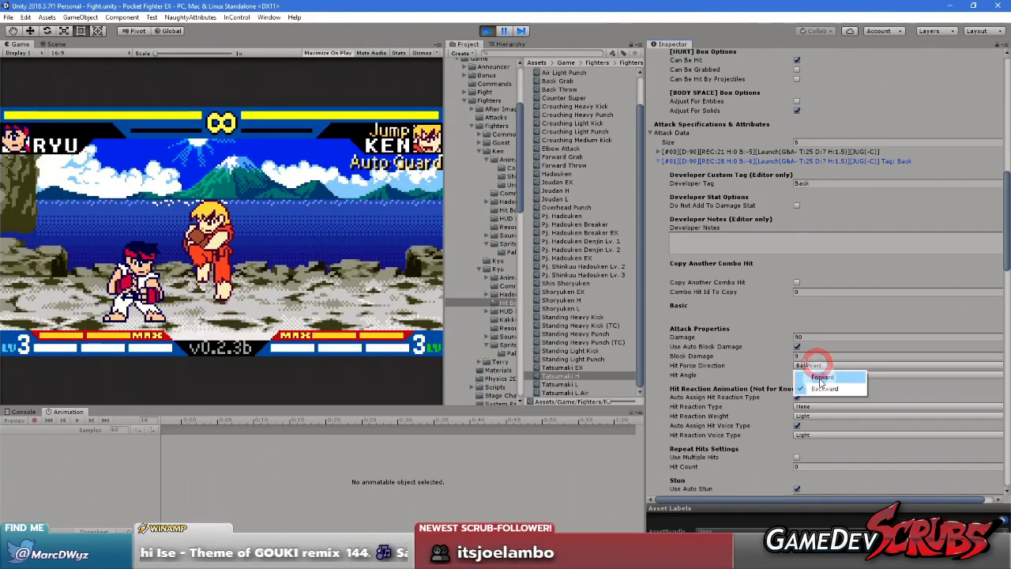
{"action": "left_click", "coordinate": [818, 376]}
{"action": "left_click", "coordinate": [247, 242]}
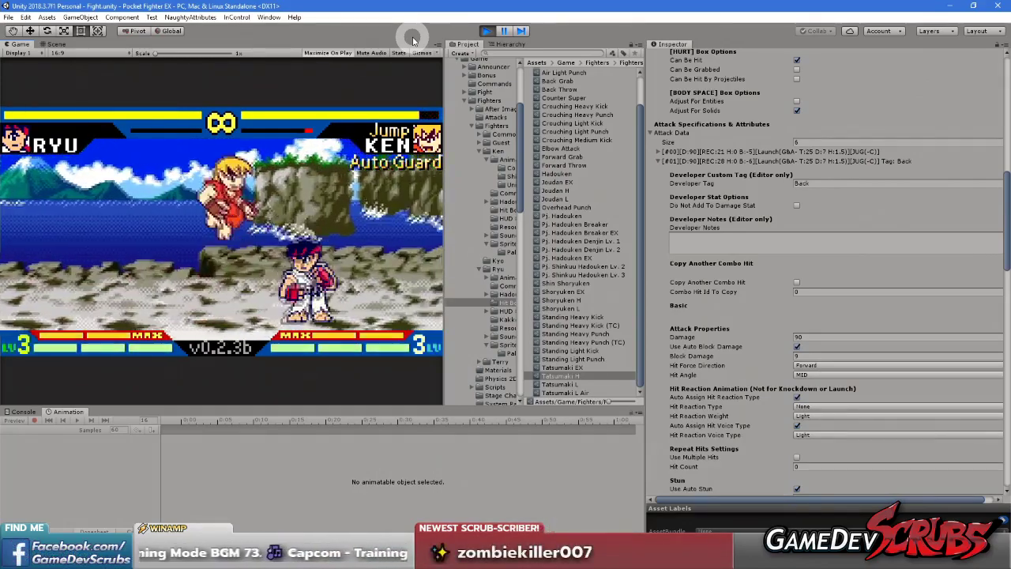
{"action": "left_click", "coordinate": [819, 365]}
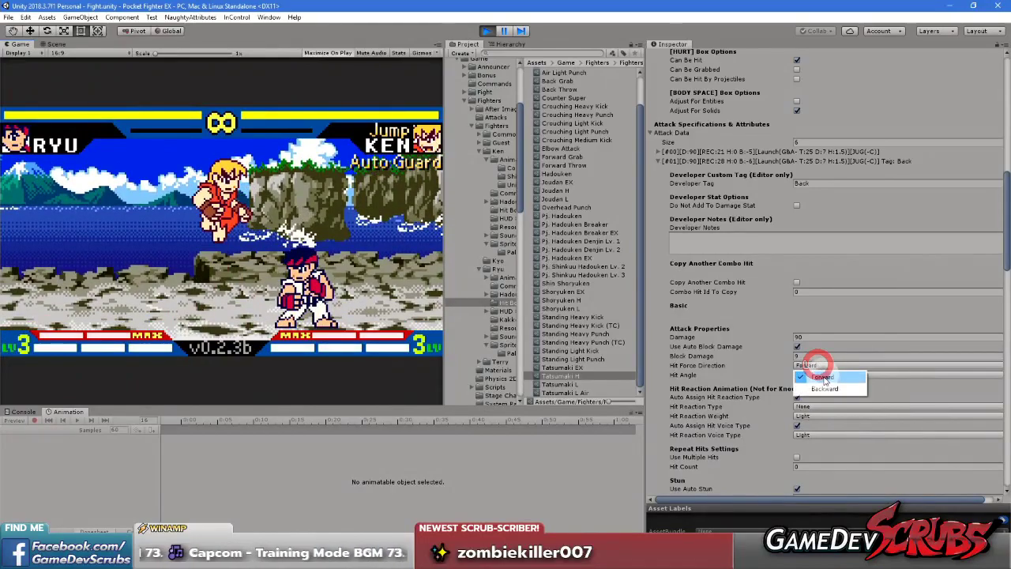
{"action": "left_click", "coordinate": [824, 389]}
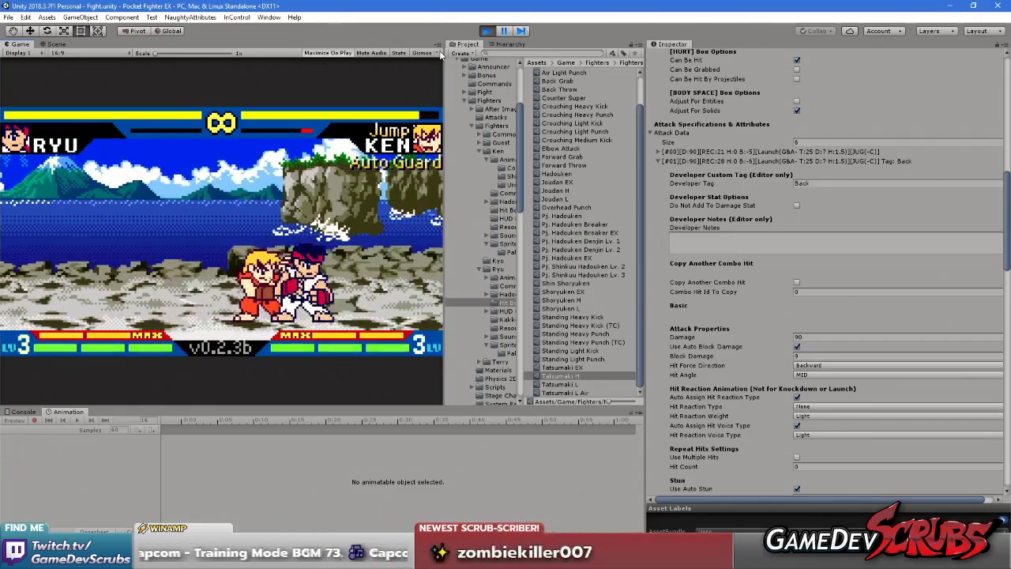
- Retest the Back hit of Tatsumaki H with Hit Force Direction Forward, and return the setting to Backward
{"action": "left_click", "coordinate": [804, 367]}
{"action": "left_click", "coordinate": [815, 379]}
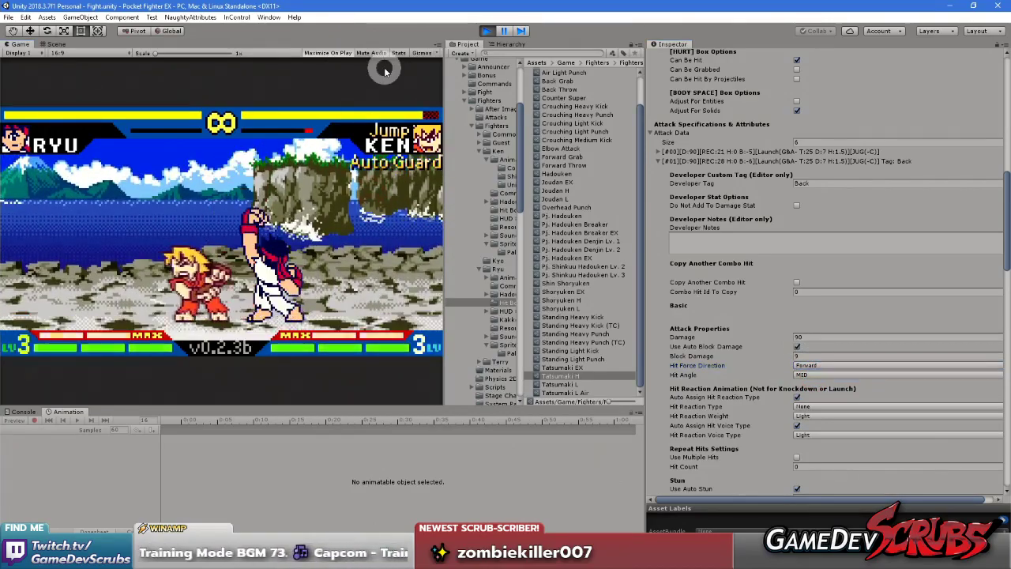
{"action": "left_click", "coordinate": [384, 71]}
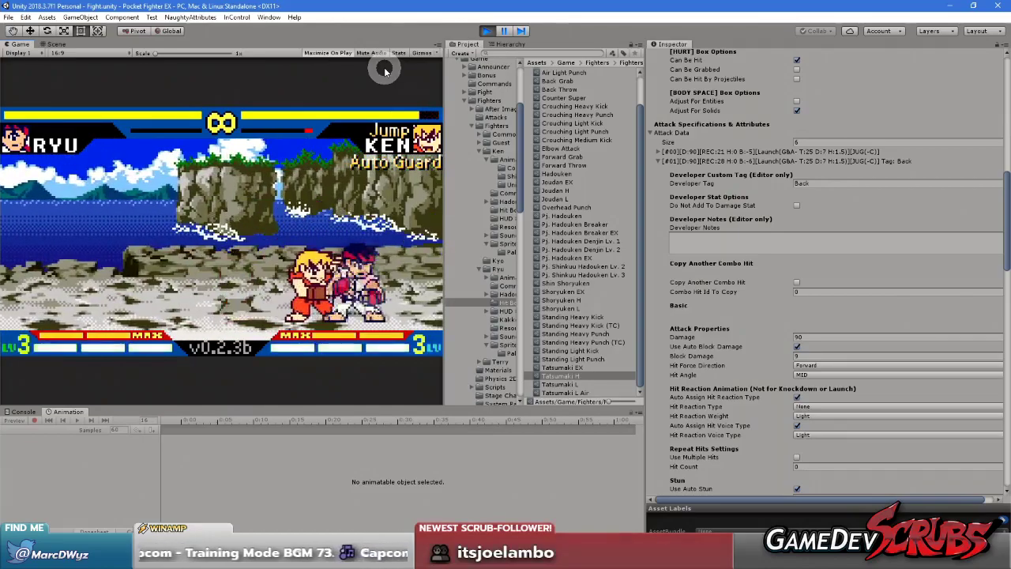
{"action": "left_click", "coordinate": [818, 366]}
{"action": "left_click", "coordinate": [823, 387]}
- Collapse the Back hit and Screen Spacer entries of Tatsumaki H and expand its first hit, #00
{"action": "left_click", "coordinate": [721, 161]}
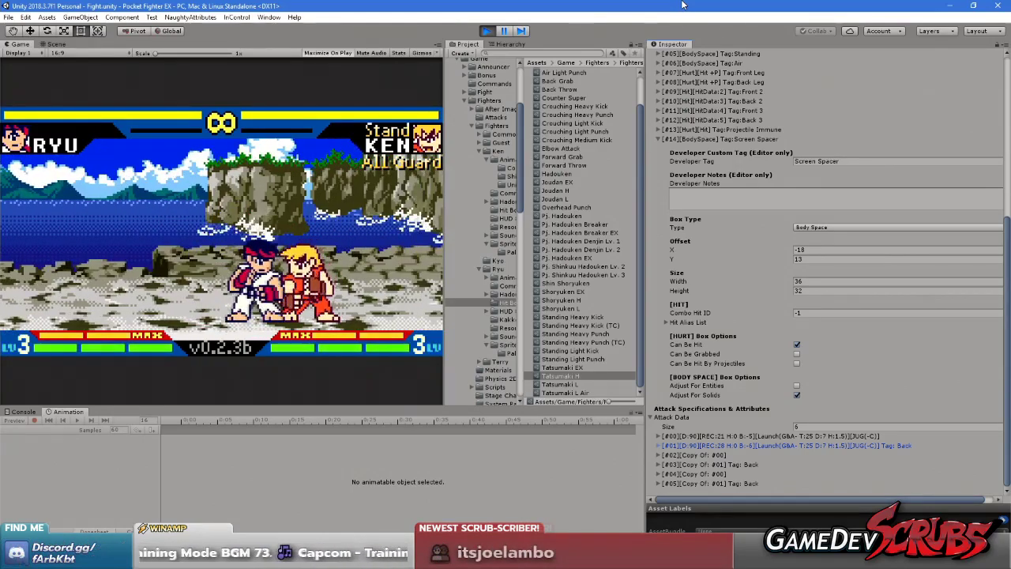
{"action": "left_click", "coordinate": [746, 140]}
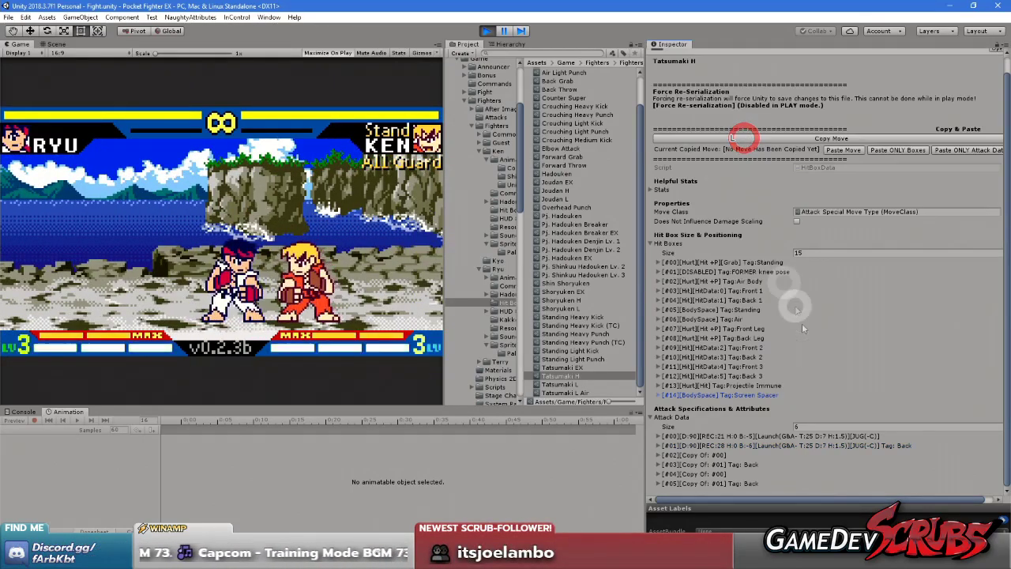
{"action": "left_click", "coordinate": [770, 435]}
{"action": "scroll", "coordinate": [762, 408], "scroll_direction": "down", "scroll_amount": 10}
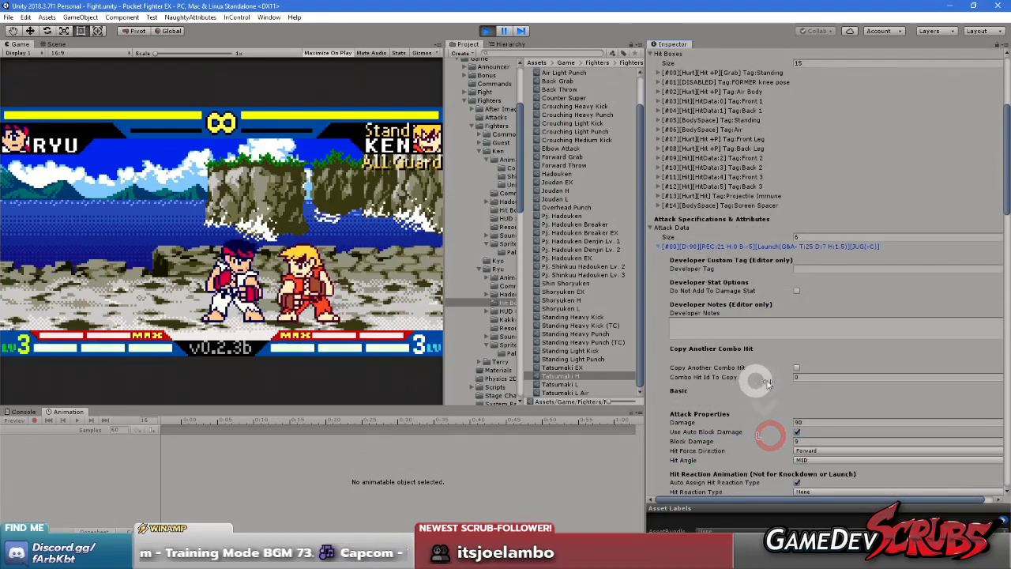
- Try Backward as the first hit's Hit Force Direction against the standing Ken dummy, and restore it to Forward
{"action": "left_click", "coordinate": [818, 325]}
{"action": "left_click", "coordinate": [826, 340]}
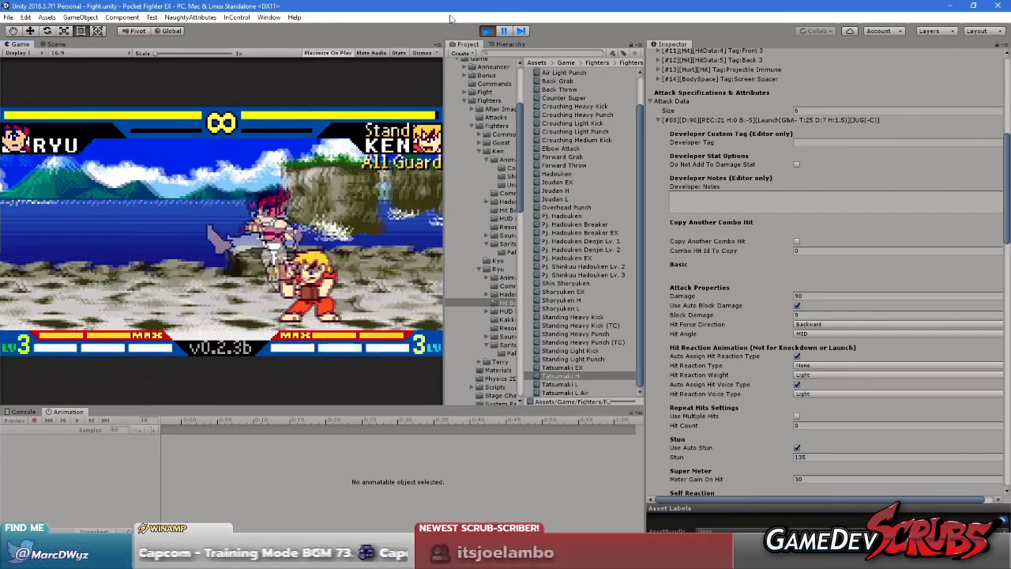
{"action": "left_click", "coordinate": [835, 328]}
{"action": "left_click", "coordinate": [824, 338]}
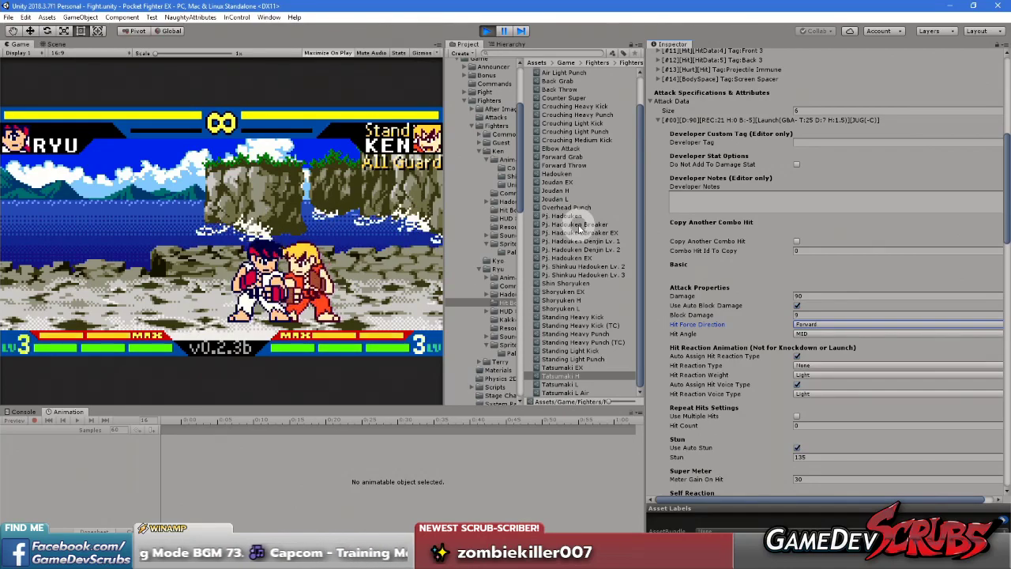
- Open Ryu's Shoryuken EX data and view the Hit Force Direction options, keeping Forward selected
{"action": "left_click", "coordinate": [574, 291]}
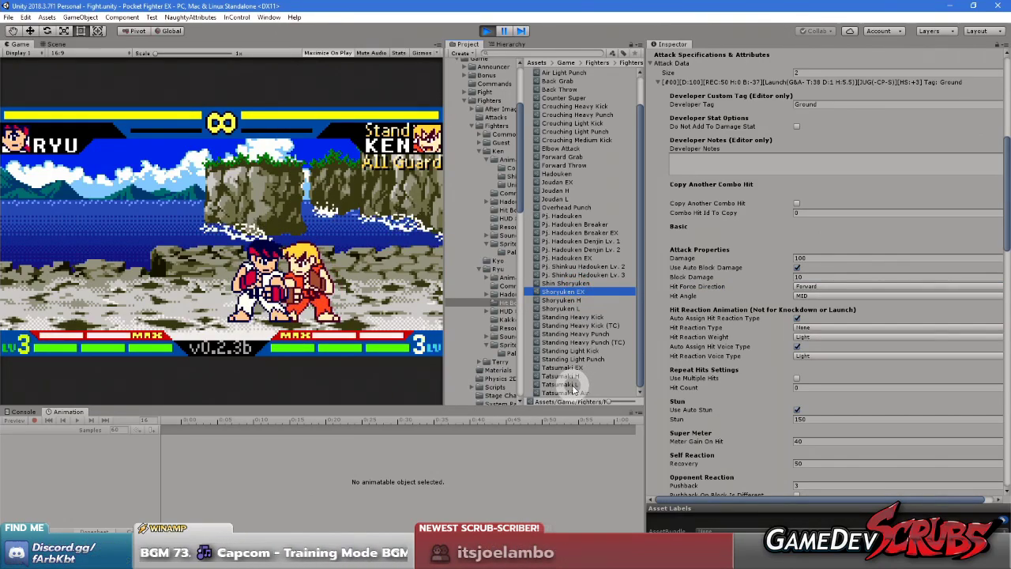
{"action": "scroll", "coordinate": [581, 278], "scroll_direction": "up", "scroll_amount": 2}
{"action": "left_click", "coordinate": [817, 285]}
{"action": "left_click", "coordinate": [821, 295]}
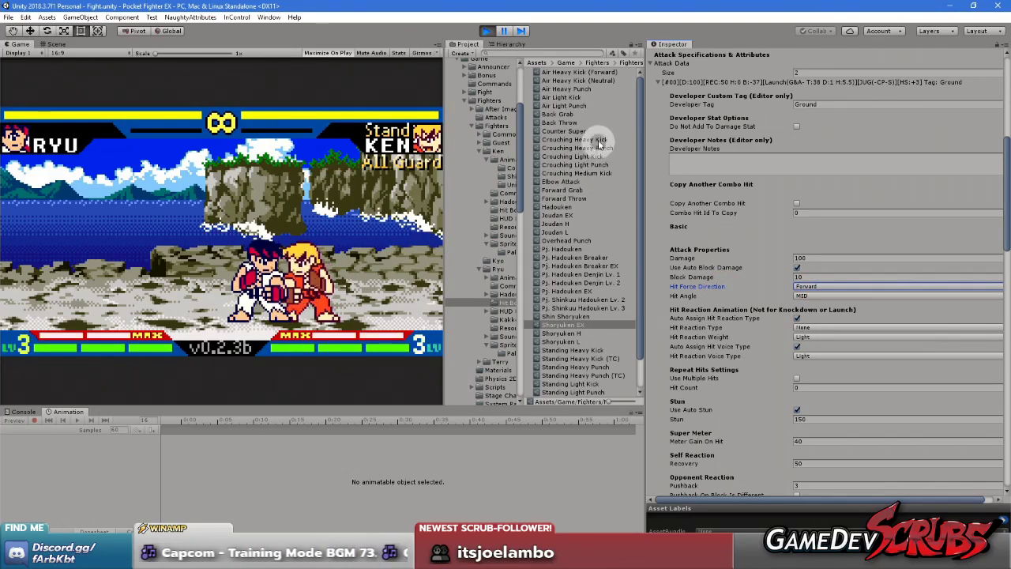
- Try Backward as the Hit Force Direction of Ryu's Standing Light Punch against Ken, and restore it to Forward
{"action": "scroll", "coordinate": [580, 229], "scroll_direction": "down", "scroll_amount": 2}
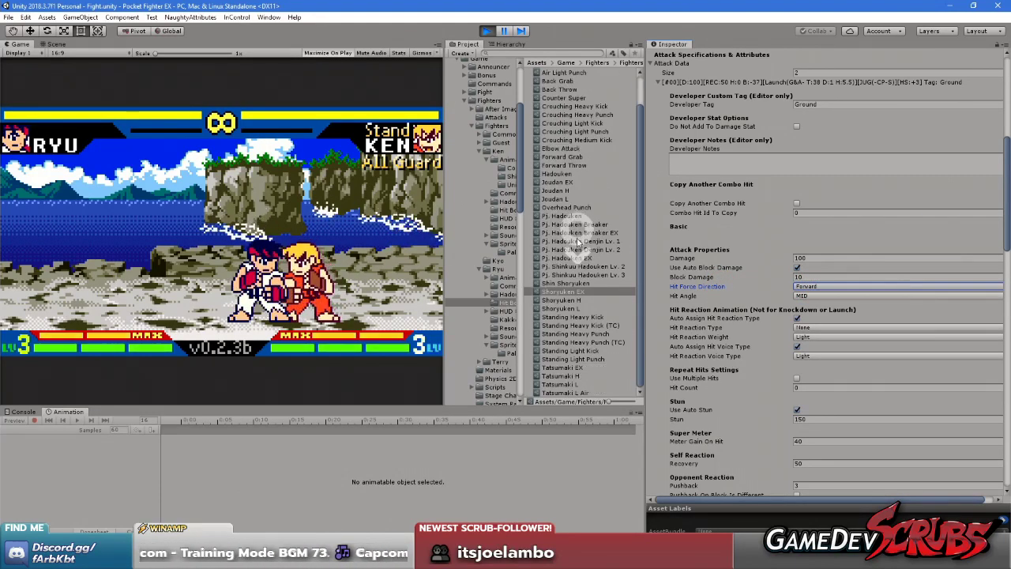
{"action": "left_click", "coordinate": [591, 359]}
{"action": "scroll", "coordinate": [766, 225], "scroll_direction": "up", "scroll_amount": 8}
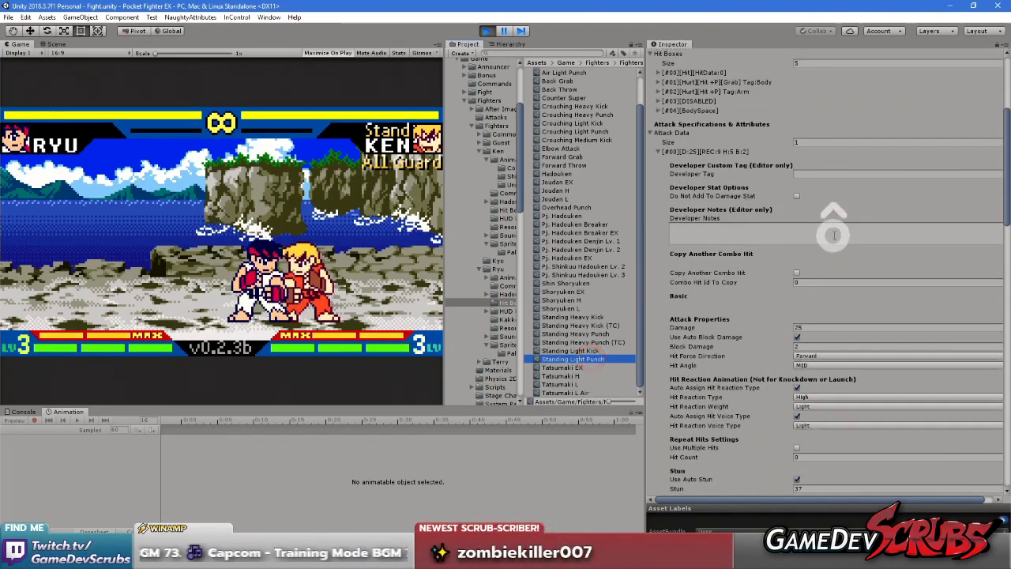
{"action": "scroll", "coordinate": [758, 224], "scroll_direction": "down", "scroll_amount": 8}
{"action": "left_click", "coordinate": [815, 291]}
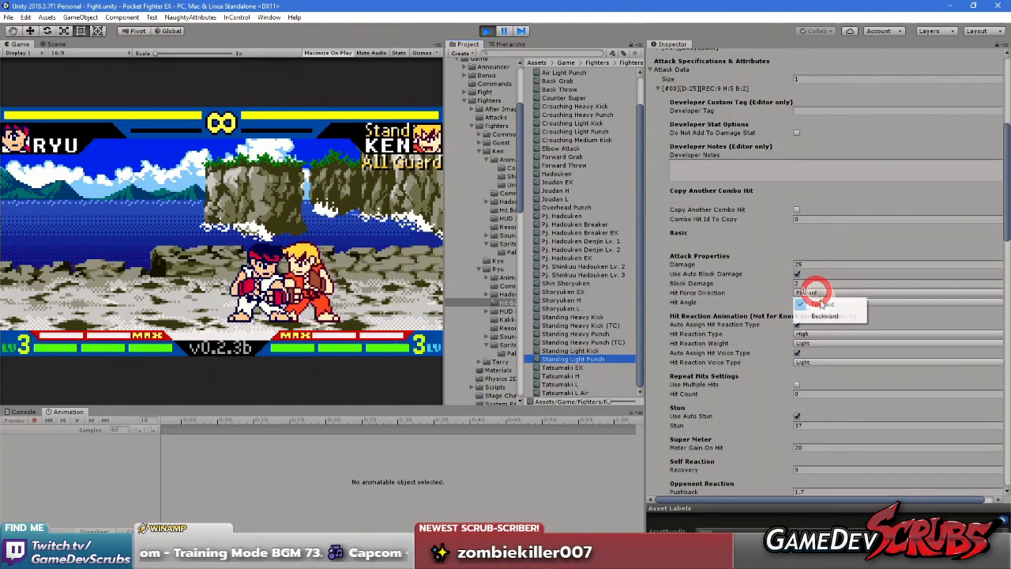
{"action": "left_click", "coordinate": [821, 316]}
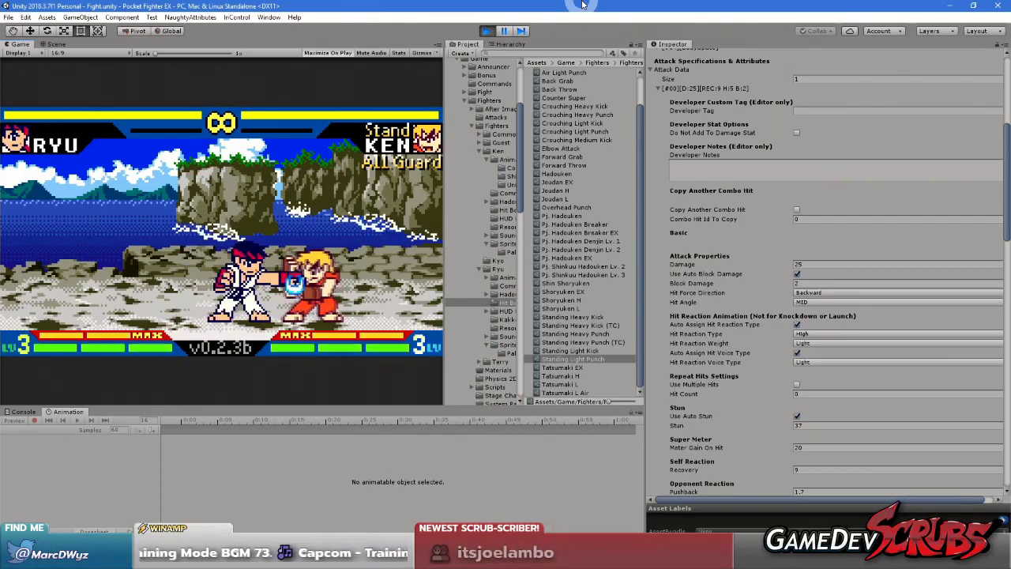
{"action": "left_click", "coordinate": [809, 292]}
{"action": "left_click", "coordinate": [819, 300]}
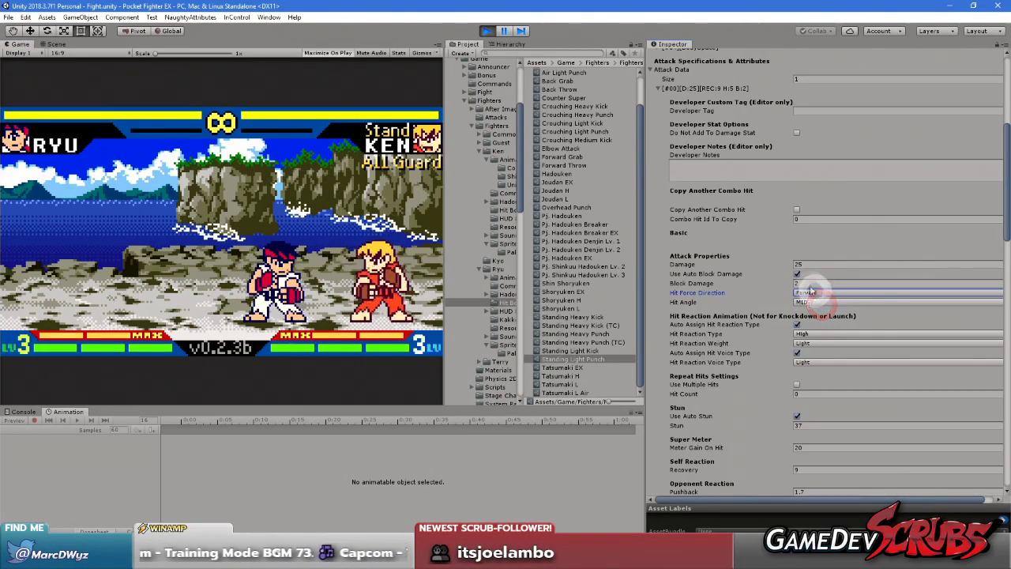
- Open the HitBoxData script in Visual Studio and search the entire solution for hitForceDire, declining the line-ending normalization
{"action": "scroll", "coordinate": [829, 292], "scroll_direction": "up", "scroll_amount": 4}
{"action": "scroll", "coordinate": [842, 147], "scroll_direction": "up", "scroll_amount": 2}
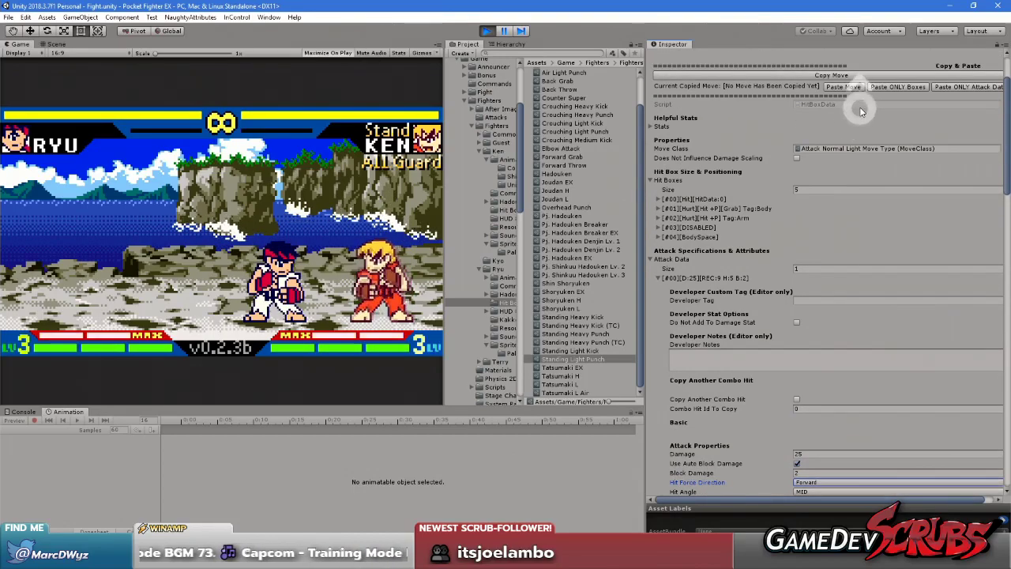
{"action": "double_click", "coordinate": [837, 104]}
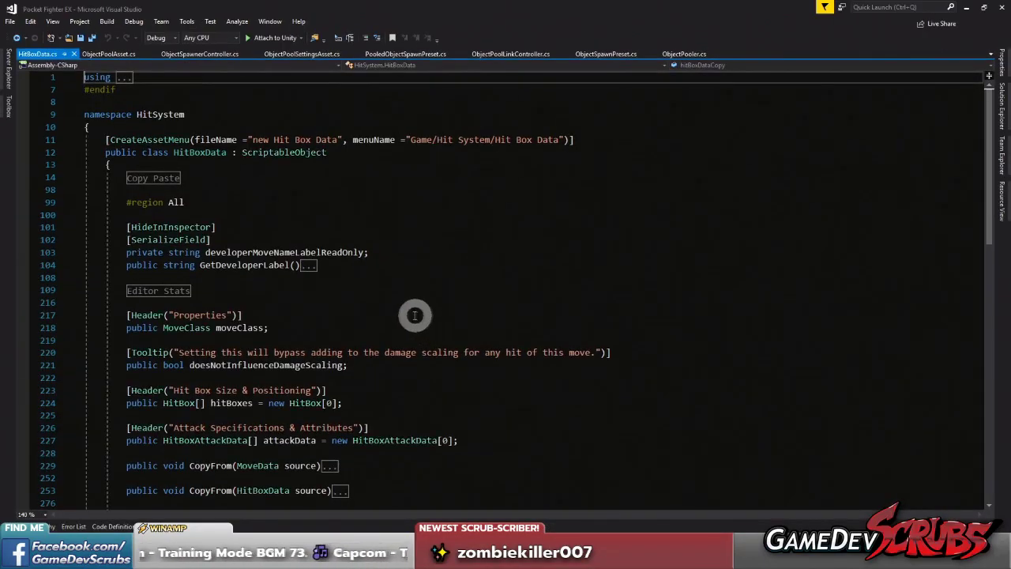
{"action": "key", "text": "ctrl+f"}
{"action": "type", "text": "hitForceDire"}
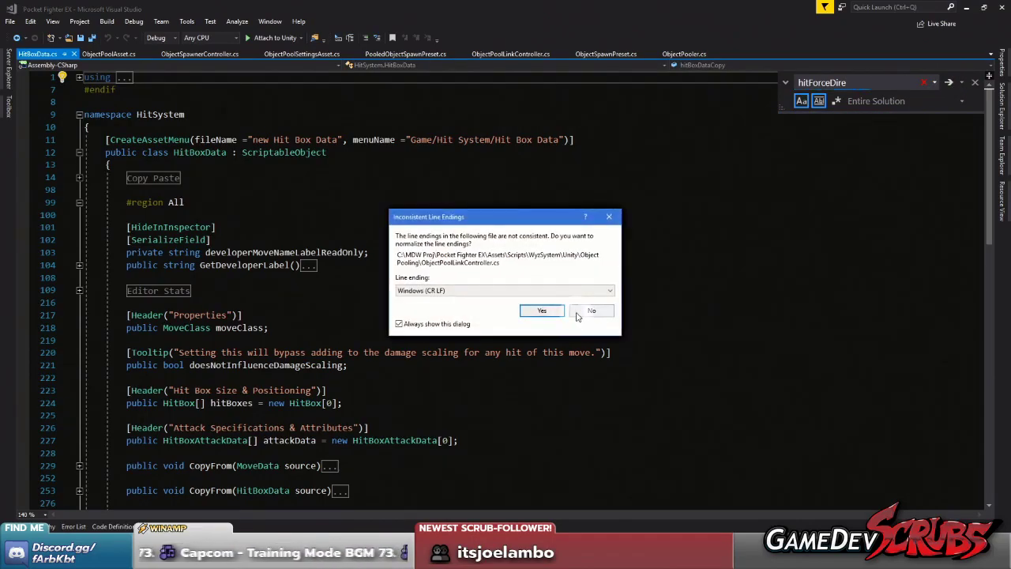
{"action": "left_click", "coordinate": [593, 310]}
{"action": "left_click", "coordinate": [520, 293]}
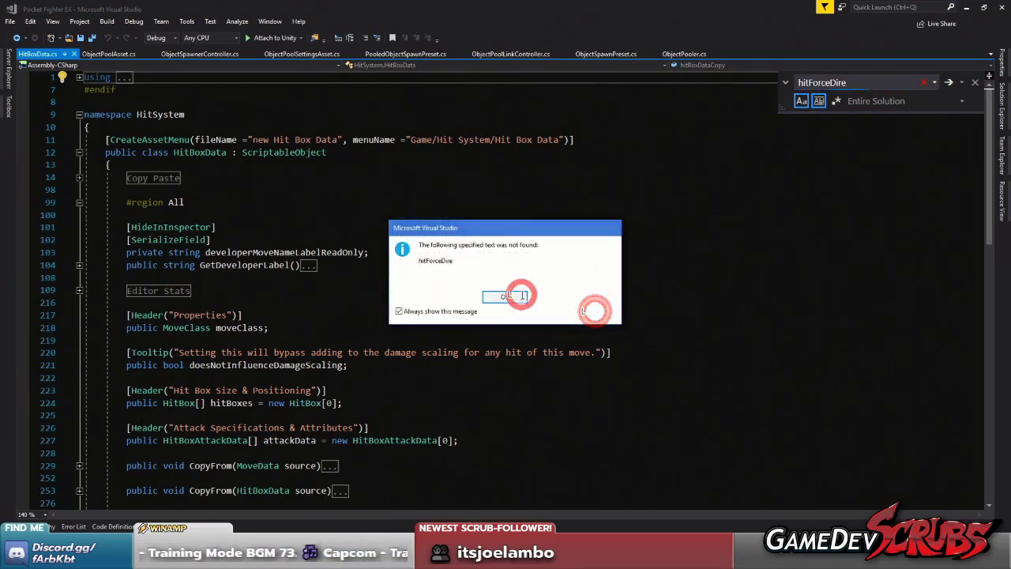
- Close all the open object pooling script files, keeping only HitBoxData.cs open
{"action": "middle_click", "coordinate": [105, 56]}
{"action": "middle_click", "coordinate": [105, 56]}
{"action": "middle_click", "coordinate": [105, 56]}
{"action": "middle_click", "coordinate": [105, 56]}
{"action": "middle_click", "coordinate": [105, 56]}
{"action": "middle_click", "coordinate": [105, 56]}
{"action": "middle_click", "coordinate": [105, 56]}
- Repeat the solution-wide search for hitForceDire, replace the search term with Direction, and close the search
{"action": "left_click", "coordinate": [950, 82]}
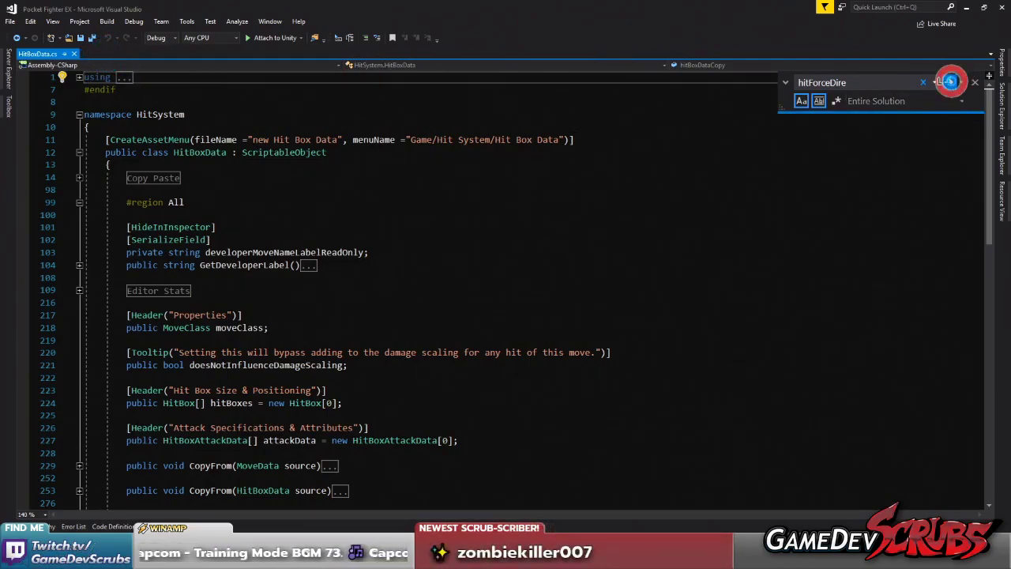
{"action": "left_click", "coordinate": [502, 296]}
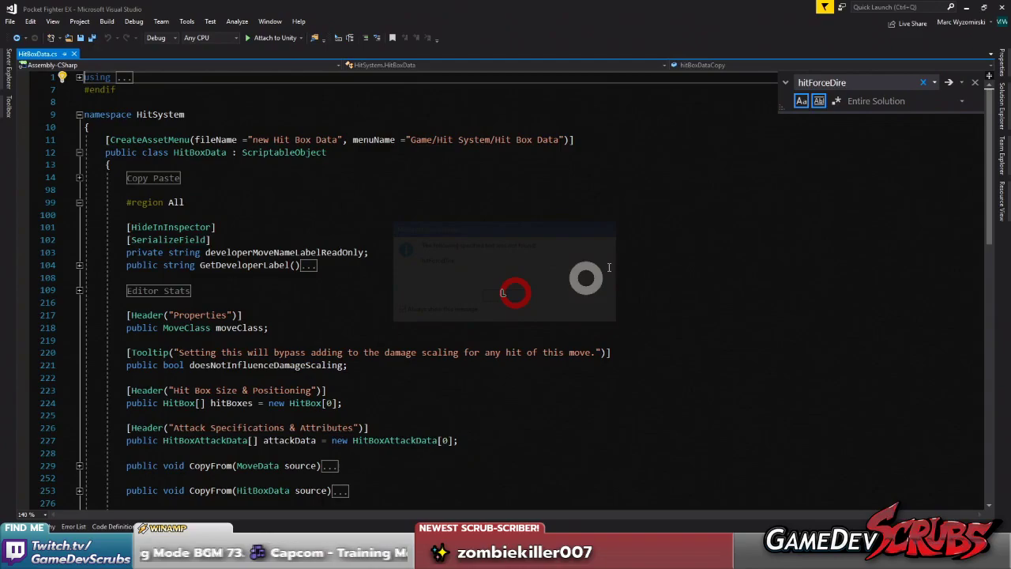
{"action": "left_click", "coordinate": [875, 82]}
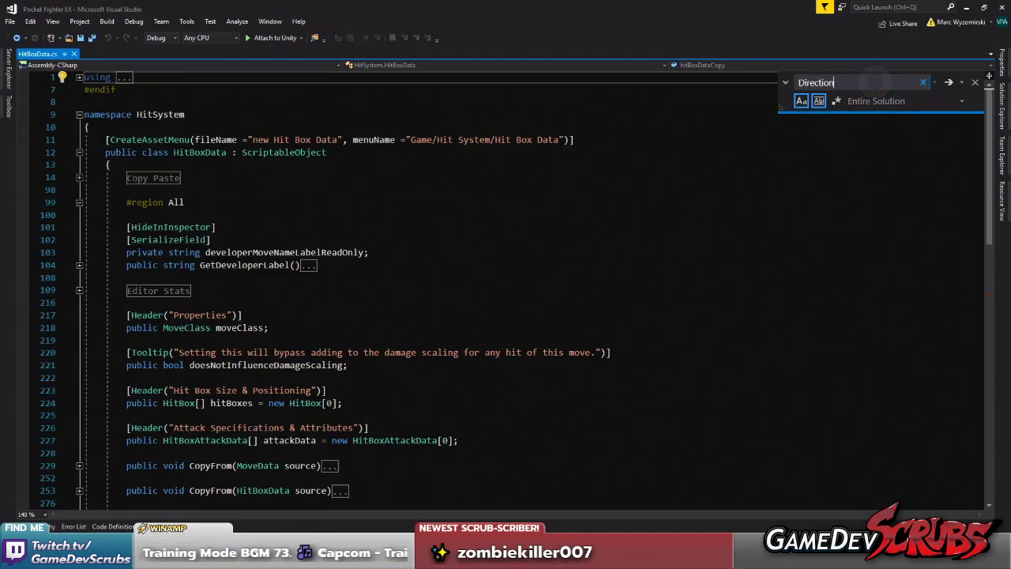
{"action": "type", "text": "Direction"}
{"action": "key", "text": "Escape"}
- Go to the definition of the HitBoxAttackData class from the attackData field in HitBoxData.cs
{"action": "scroll", "coordinate": [229, 179], "scroll_direction": "down", "scroll_amount": 11}
{"action": "scroll", "coordinate": [229, 179], "scroll_direction": "up", "scroll_amount": 9}
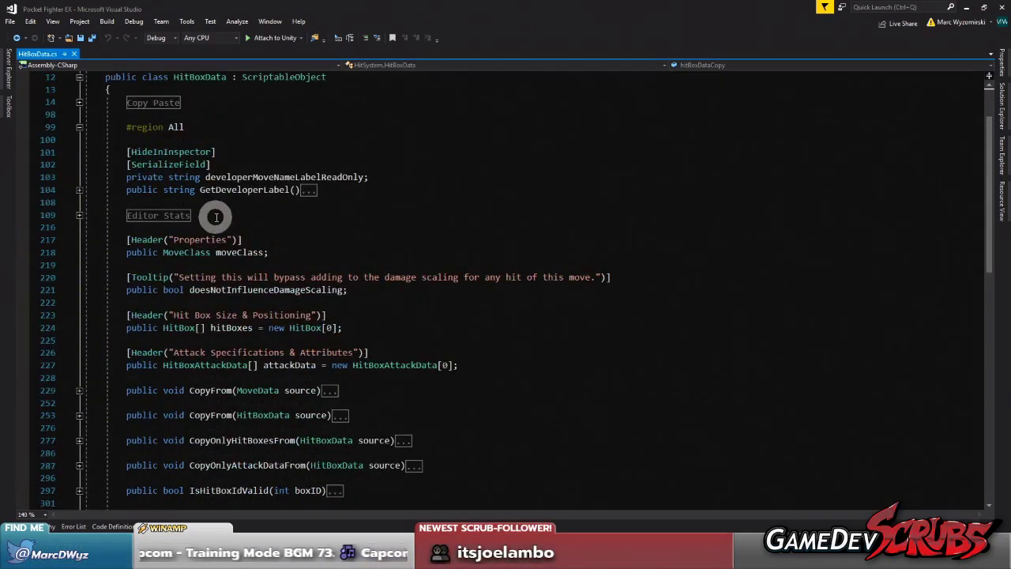
{"action": "scroll", "coordinate": [217, 217], "scroll_direction": "down", "scroll_amount": 5}
{"action": "right_click", "coordinate": [184, 139]}
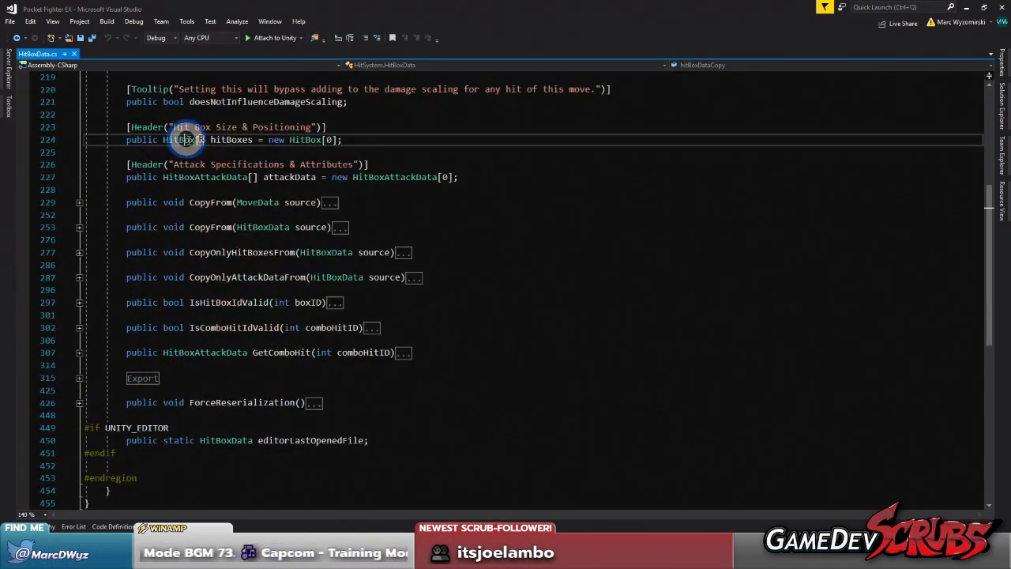
{"action": "left_click", "coordinate": [169, 174]}
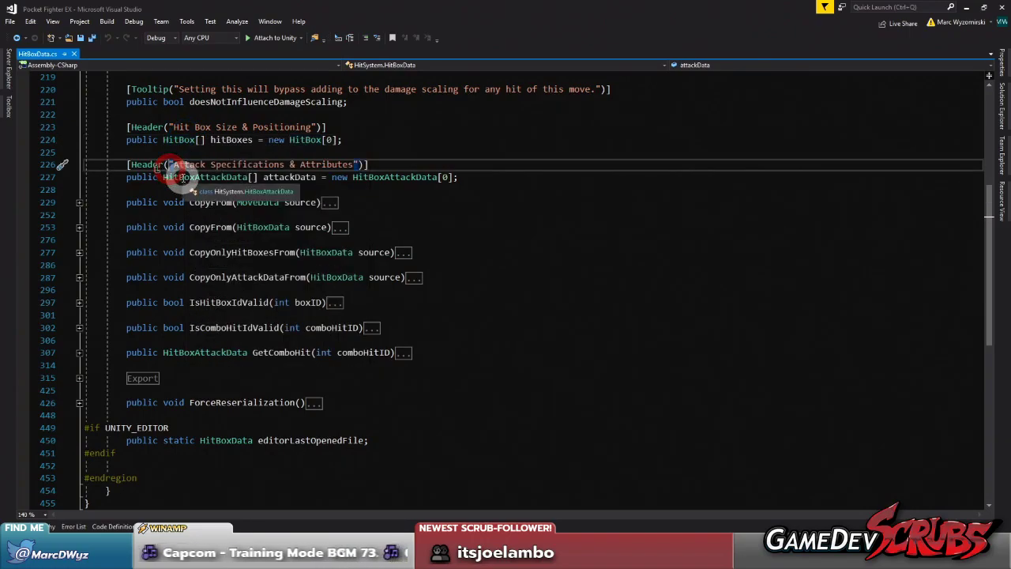
{"action": "right_click", "coordinate": [184, 179]}
{"action": "left_click", "coordinate": [224, 232]}
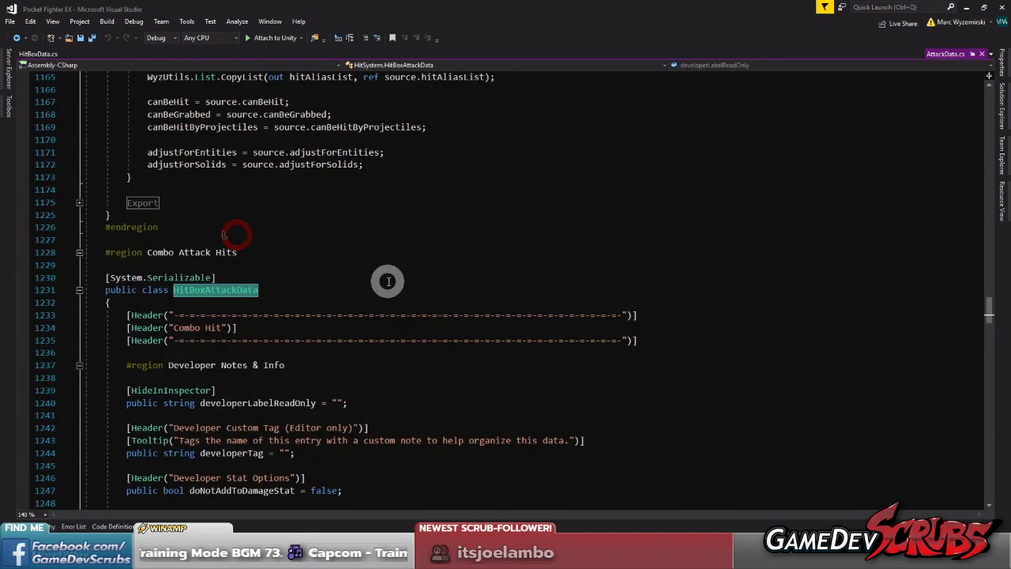
- Search the solution for hitForceDirect and locate the hitForceDirection declaration among the basic attack properties of HitBoxAttackData
{"action": "key", "text": "ctrl+f"}
{"action": "type", "text": "hitForceDirect"}
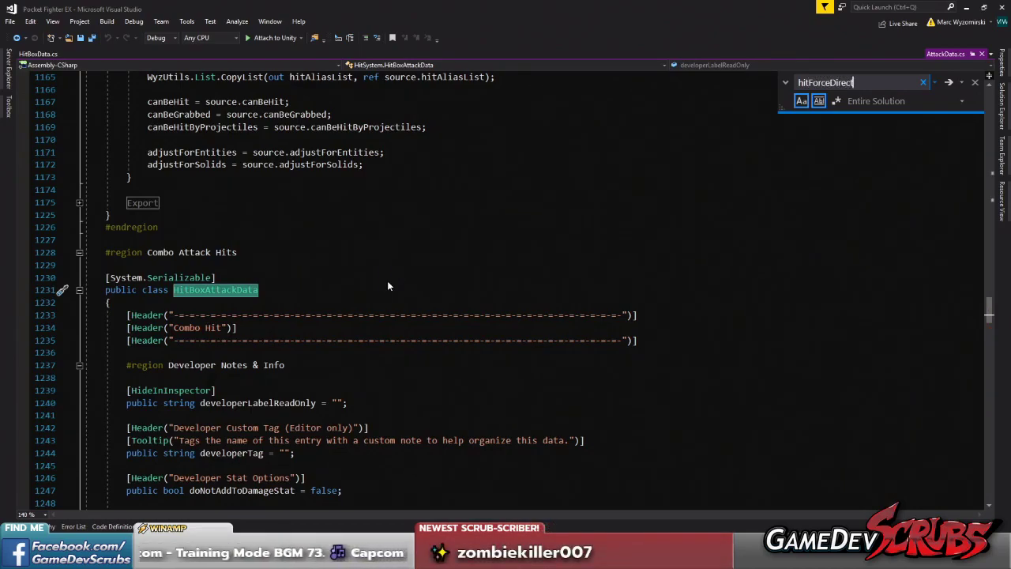
{"action": "key", "text": "Return"}
{"action": "left_click", "coordinate": [506, 296]}
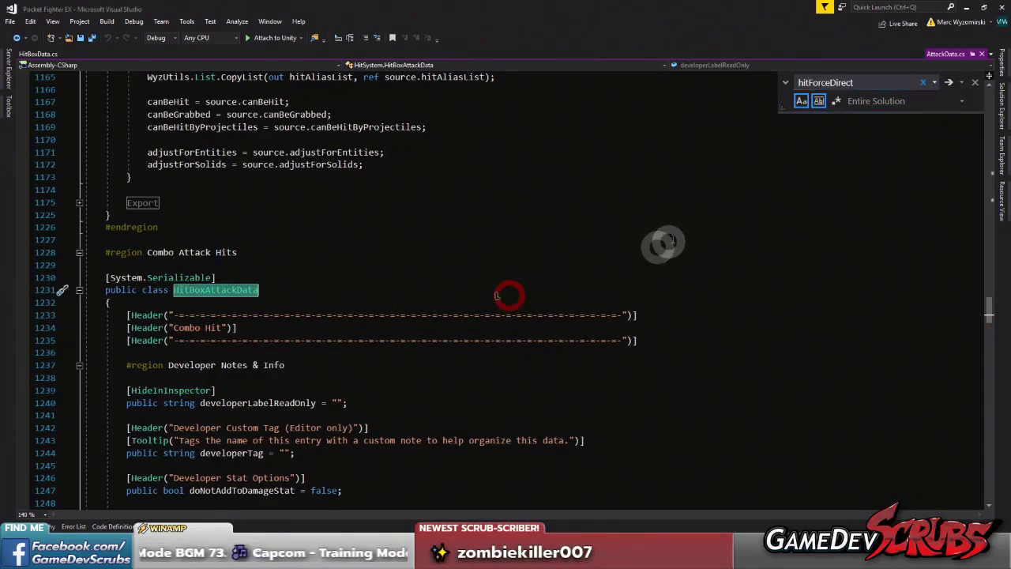
{"action": "scroll", "coordinate": [335, 261], "scroll_direction": "down", "scroll_amount": 6}
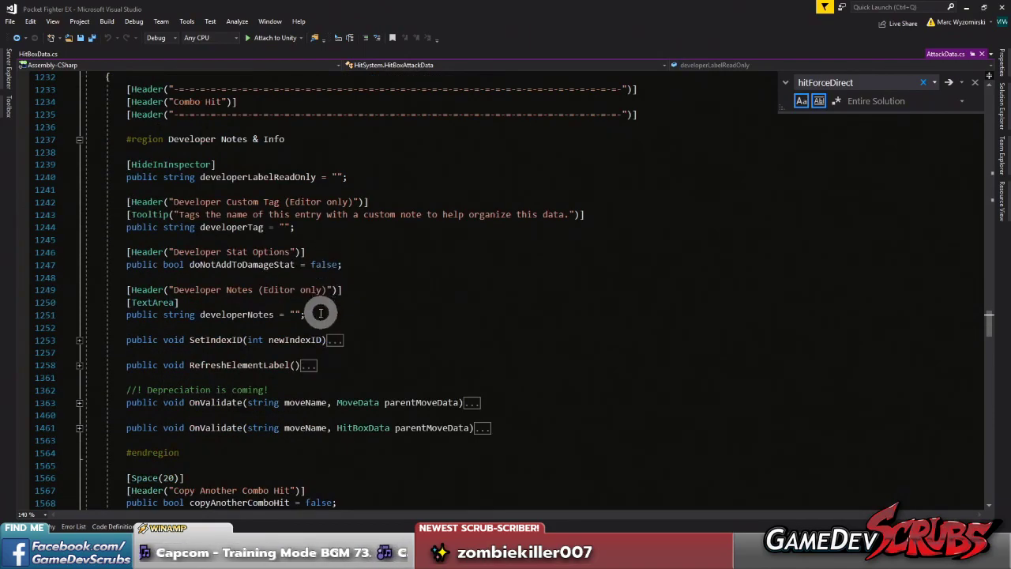
{"action": "scroll", "coordinate": [335, 260], "scroll_direction": "down", "scroll_amount": 16}
{"action": "scroll", "coordinate": [322, 274], "scroll_direction": "up", "scroll_amount": 4}
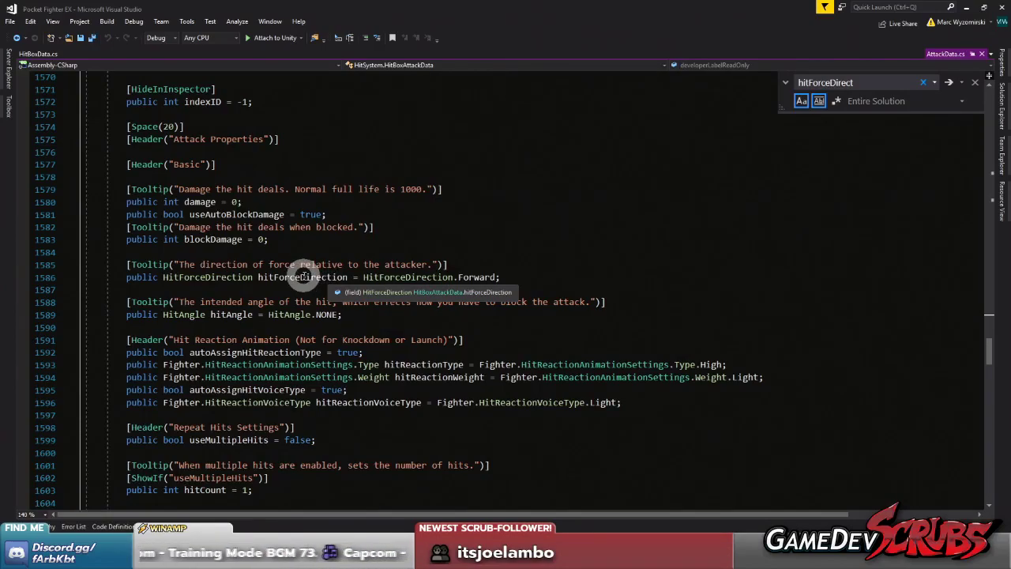
- Turn off whole-word matching, rerun the hitForceDirect search, and close the search at the hitForceDirection declaration
{"action": "left_click", "coordinate": [802, 102]}
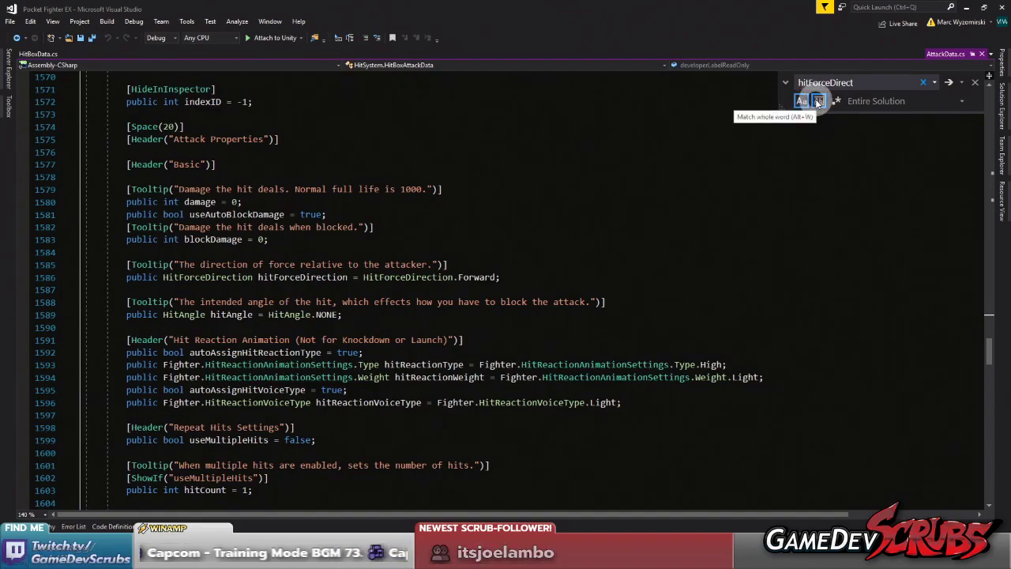
{"action": "left_click", "coordinate": [818, 101]}
{"action": "left_click", "coordinate": [949, 83]}
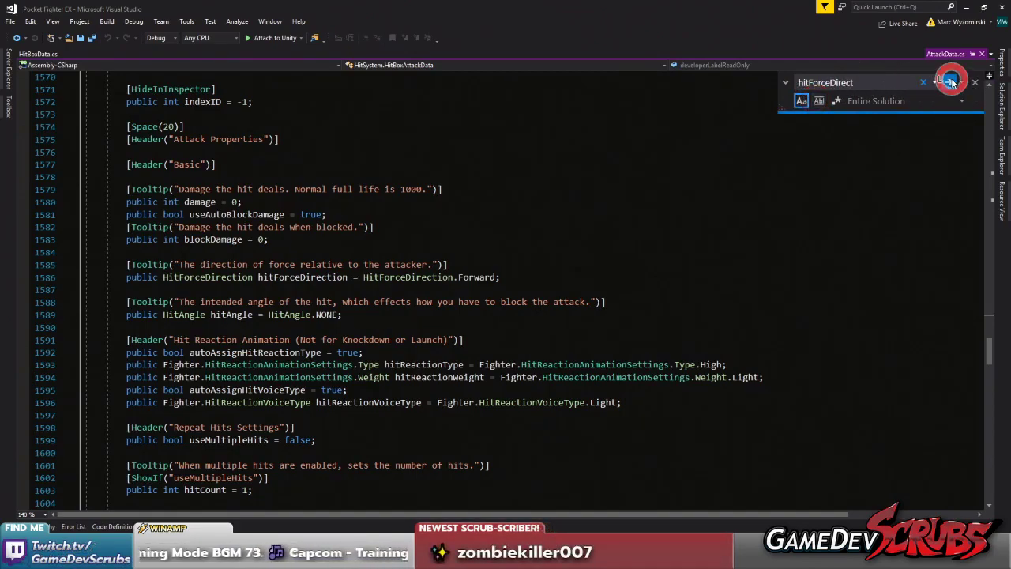
{"action": "left_click", "coordinate": [380, 278]}
{"action": "scroll", "coordinate": [531, 277], "scroll_direction": "up", "scroll_amount": 2}
{"action": "left_click", "coordinate": [978, 82]}
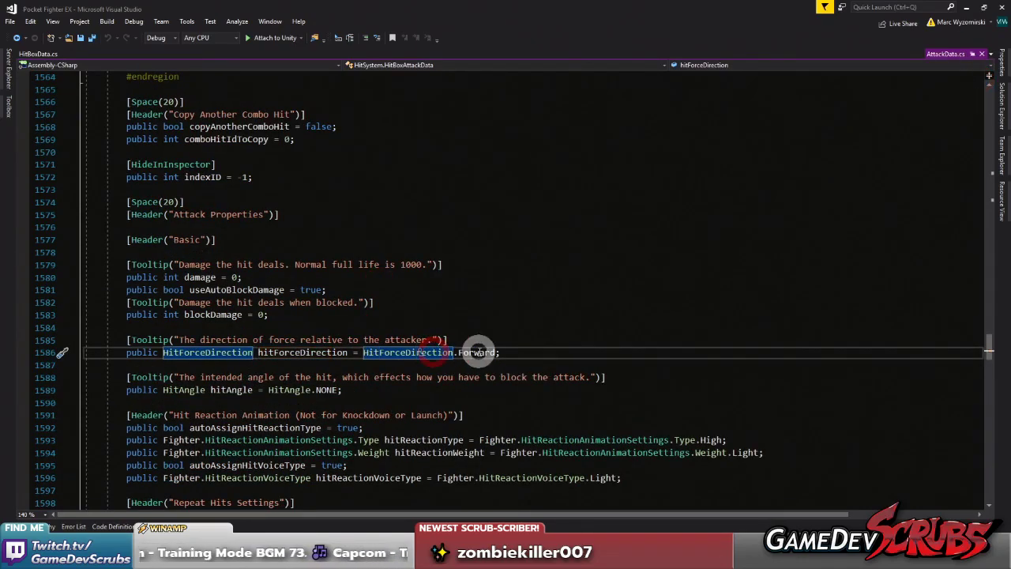
- Find all references to the hitForceDirection field and examine its use in HitSystemController.cs
{"action": "right_click", "coordinate": [289, 356]}
{"action": "left_click", "coordinate": [348, 182]}
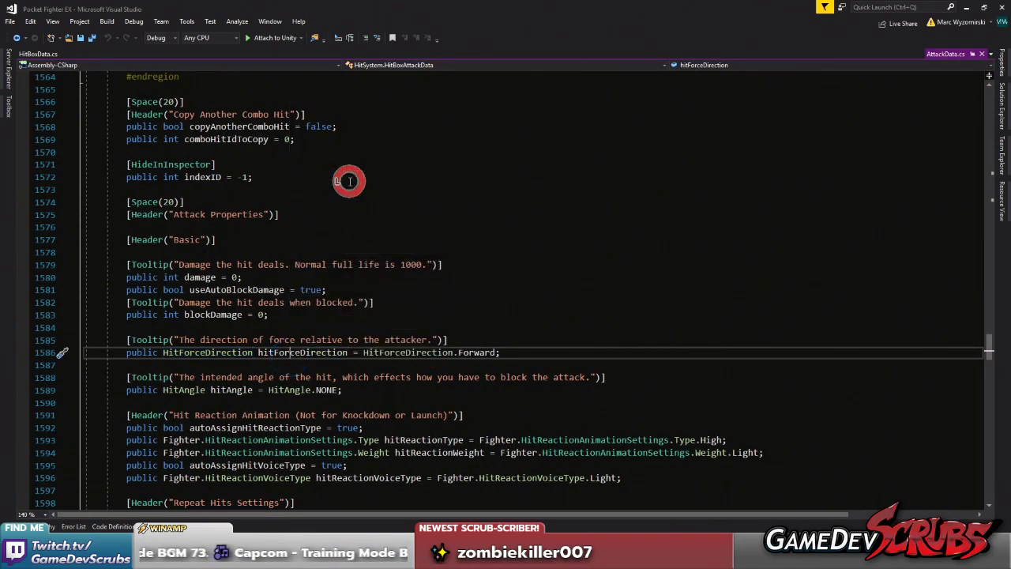
{"action": "double_click", "coordinate": [158, 419]}
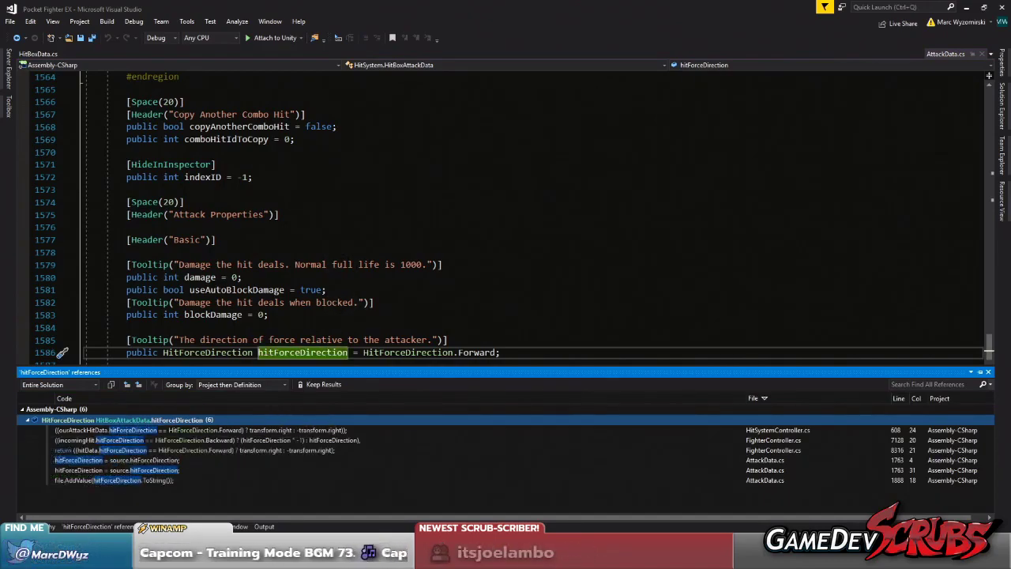
{"action": "left_click", "coordinate": [199, 429]}
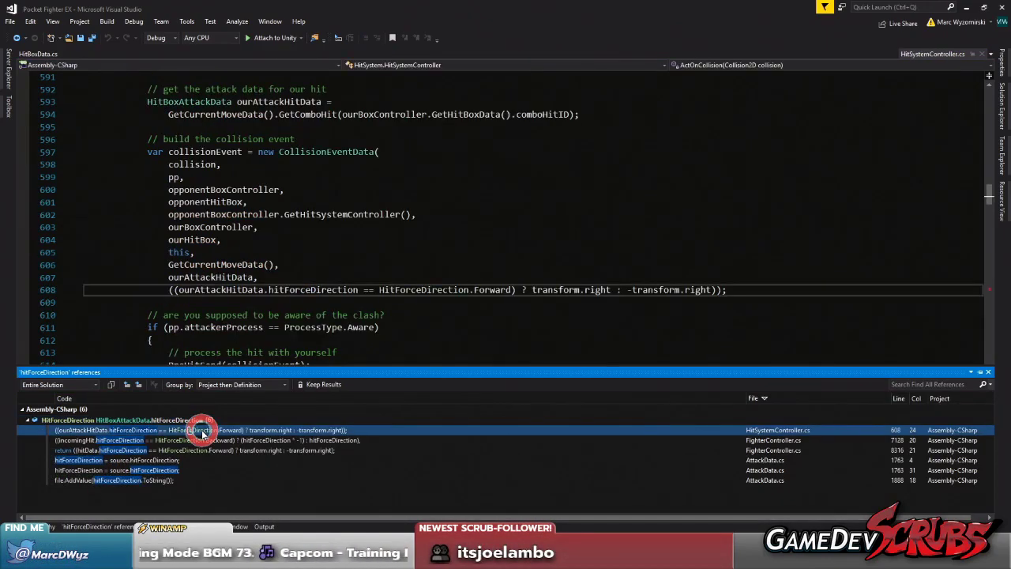
{"action": "mouse_move", "coordinate": [203, 433]}
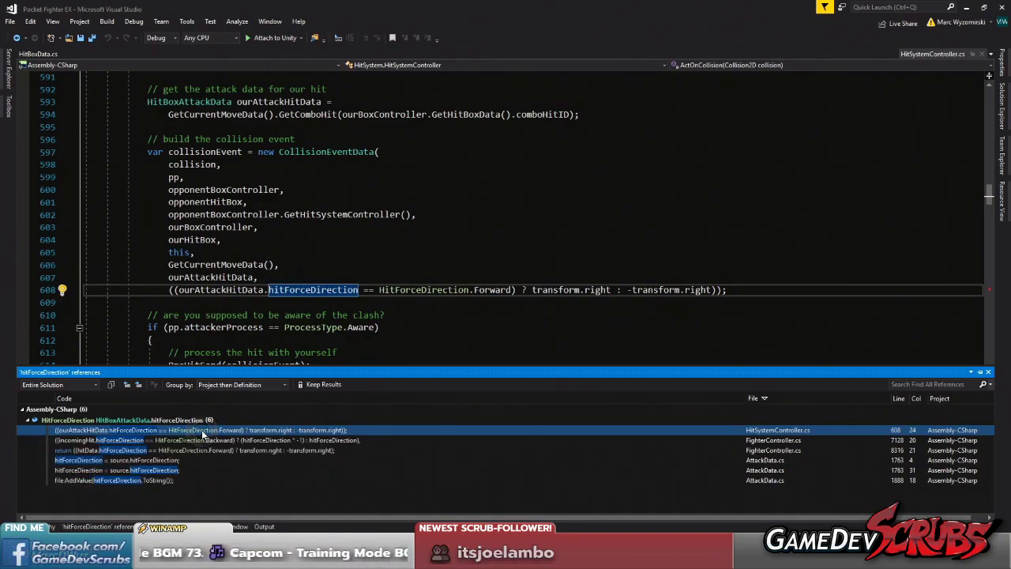
{"action": "mouse_move", "coordinate": [600, 286]}
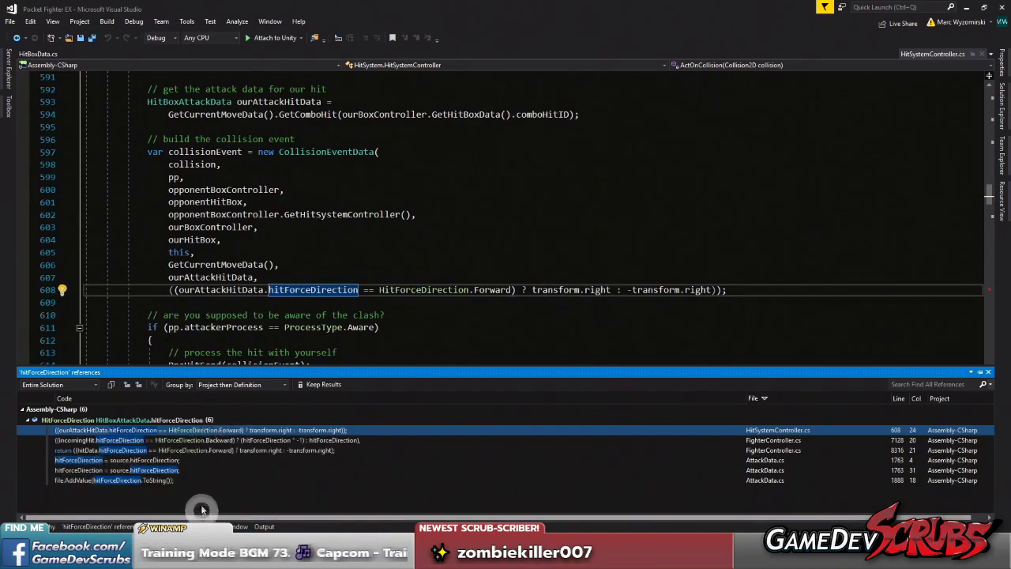
- Open the hitForceDirection reference in the blocked-attack SetHitPush call of FighterController.cs and examine the surrounding Blocked region
{"action": "left_click", "coordinate": [234, 439]}
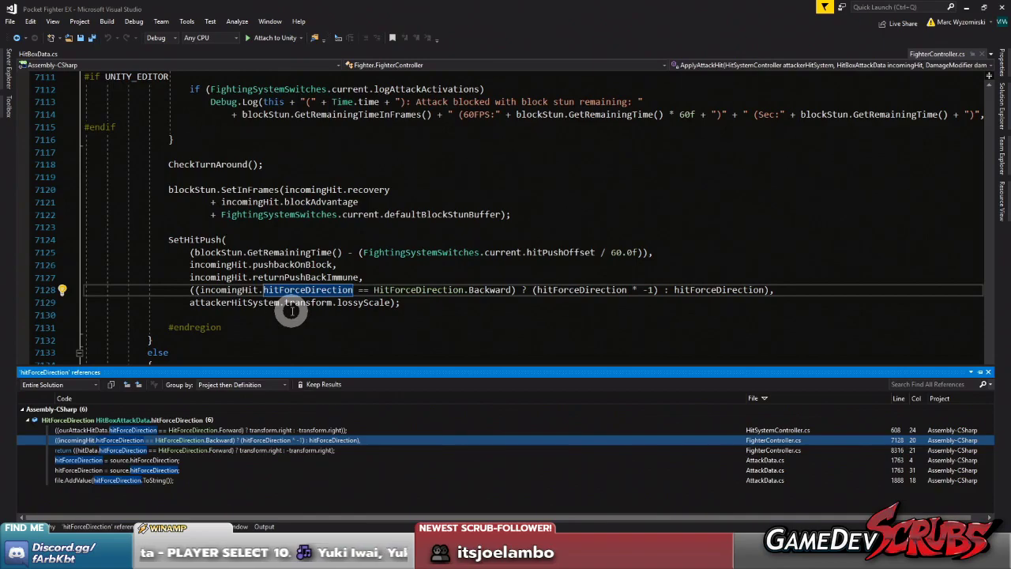
{"action": "scroll", "coordinate": [277, 316], "scroll_direction": "up", "scroll_amount": 7}
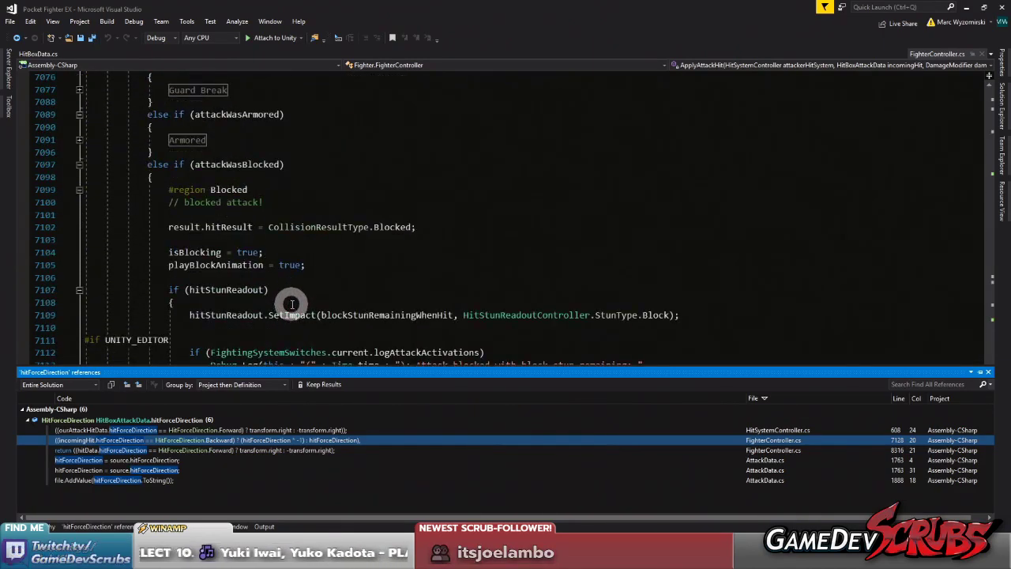
{"action": "scroll", "coordinate": [290, 303], "scroll_direction": "down", "scroll_amount": 9}
{"action": "scroll", "coordinate": [309, 248], "scroll_direction": "up", "scroll_amount": 8}
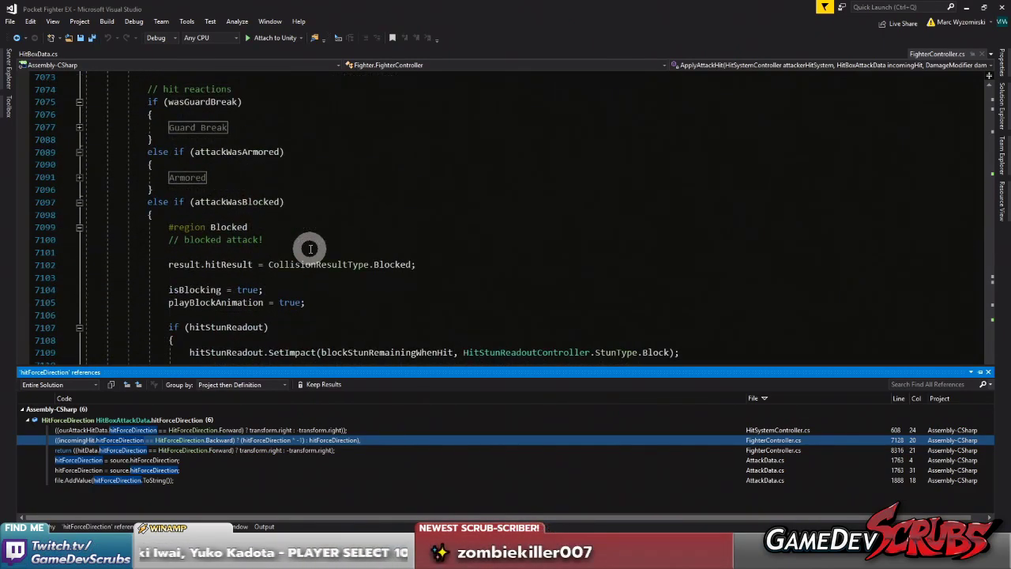
{"action": "scroll", "coordinate": [300, 237], "scroll_direction": "down", "scroll_amount": 5}
{"action": "scroll", "coordinate": [261, 162], "scroll_direction": "up", "scroll_amount": 3}
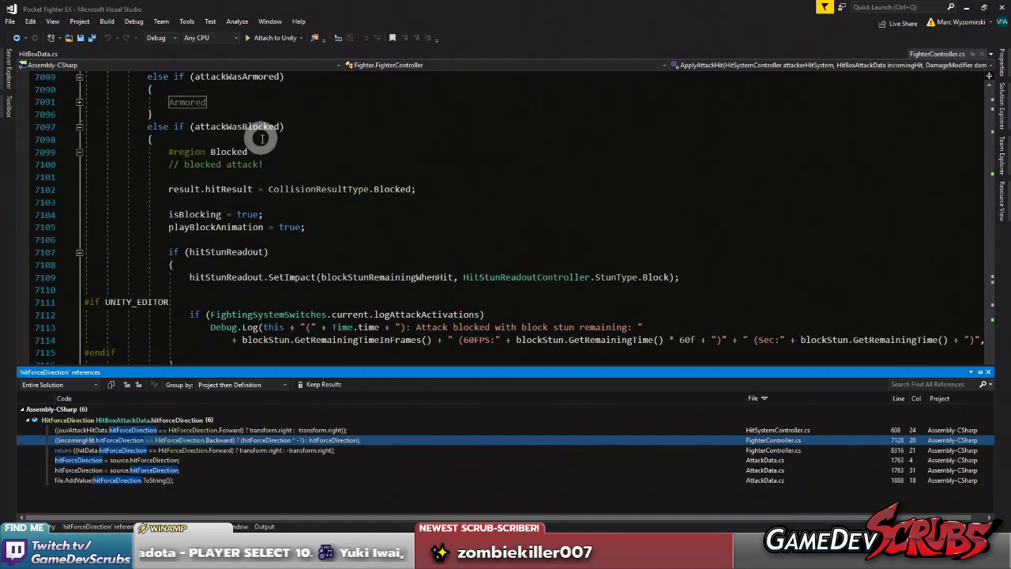
{"action": "scroll", "coordinate": [261, 139], "scroll_direction": "down", "scroll_amount": 7}
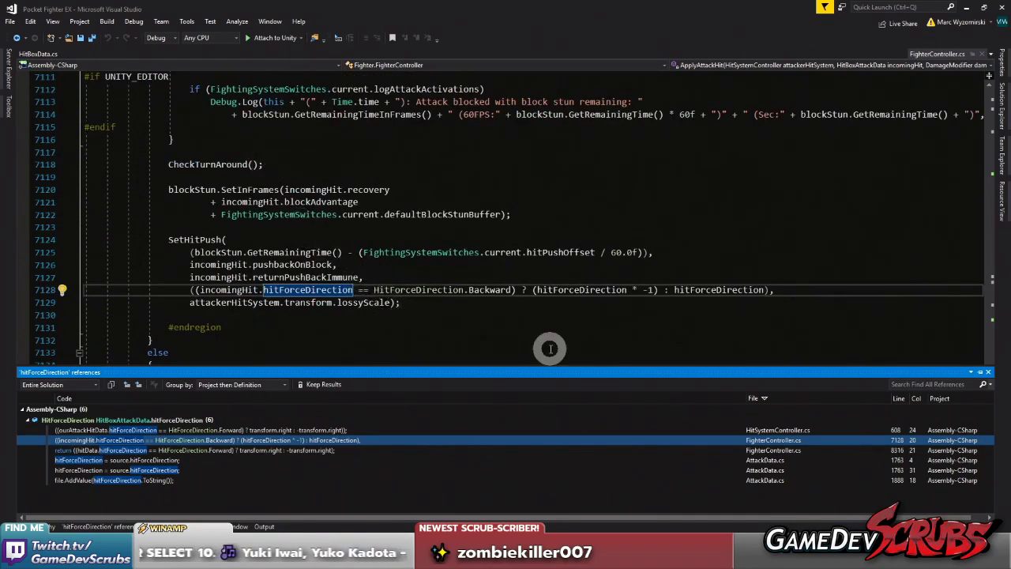
- Replace the conditional direction argument in the blocked-attack SetHitPush call with plain hitForceDirection and save all files
{"action": "left_click_drag", "start_coordinate": [533, 289], "coordinate": [190, 290]}
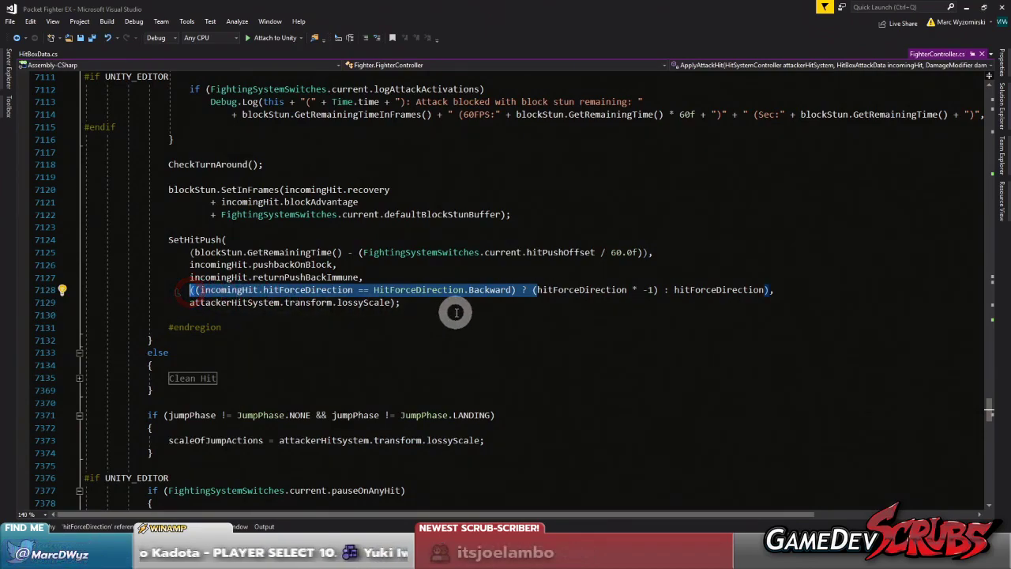
{"action": "key", "text": "Delete"}
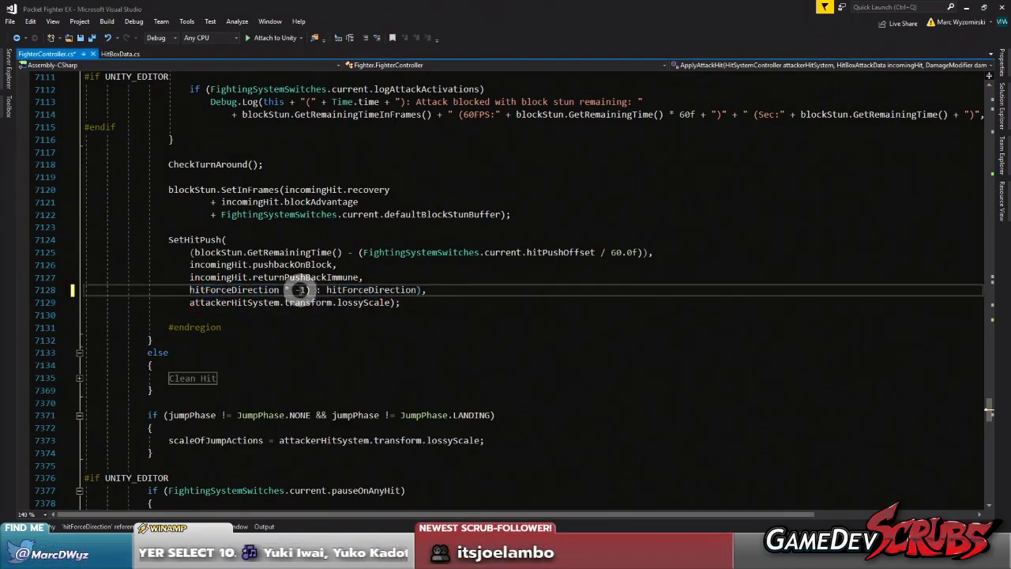
{"action": "key", "text": "Delete"}
{"action": "left_click_drag", "start_coordinate": [280, 290], "coordinate": [420, 289]}
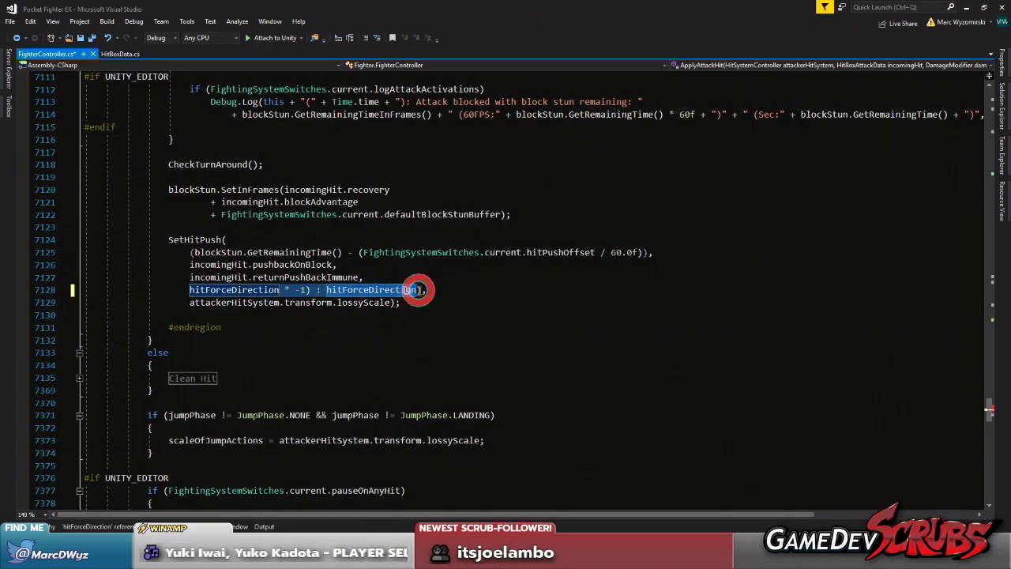
{"action": "key", "text": "Delete"}
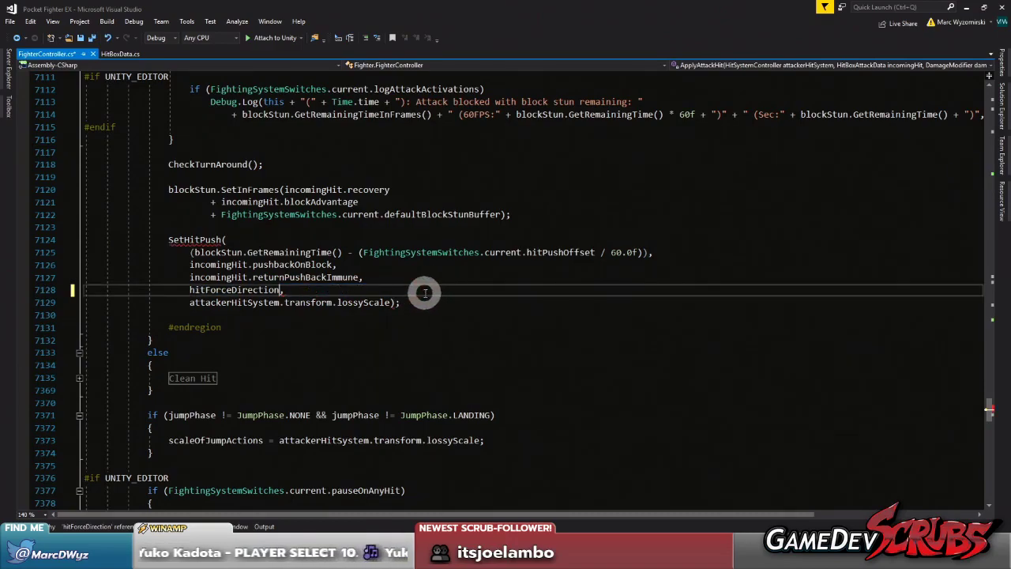
{"action": "left_click", "coordinate": [91, 37]}
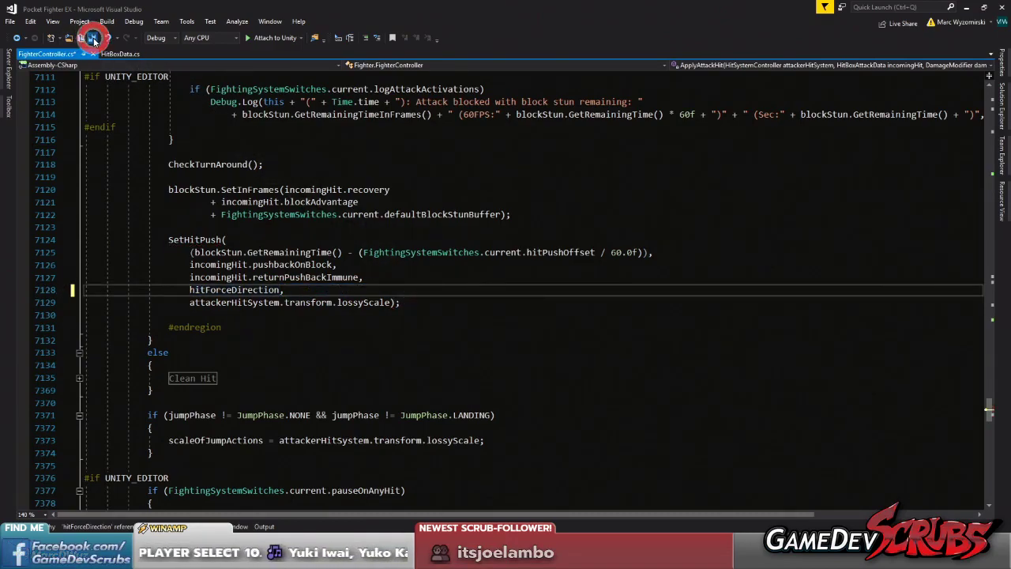
- Open the remaining hitForceDirection reference in FighterController.cs and find all references to its enclosing GenerateHitForceDirection method
{"action": "left_click", "coordinate": [119, 526]}
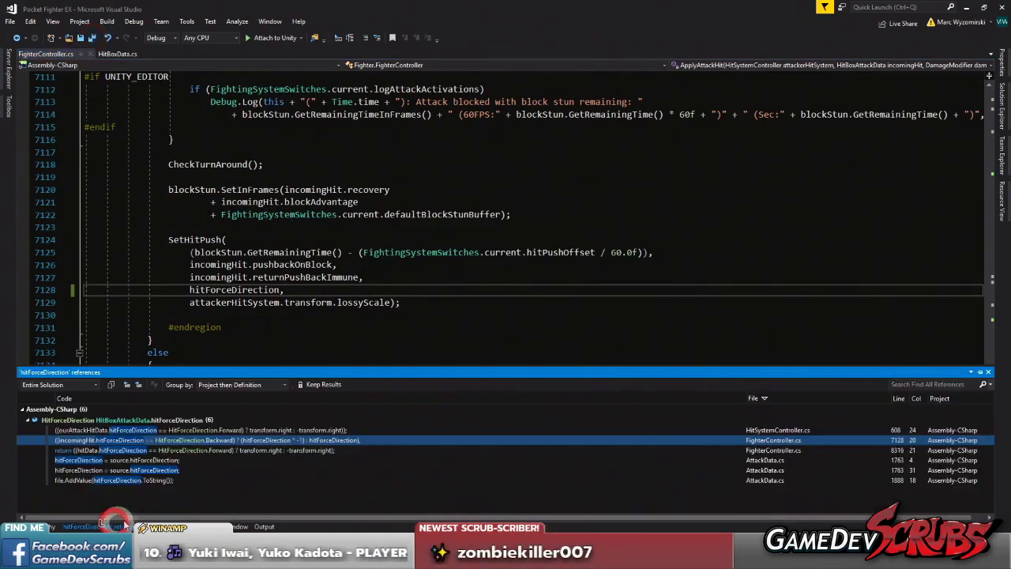
{"action": "double_click", "coordinate": [210, 451]}
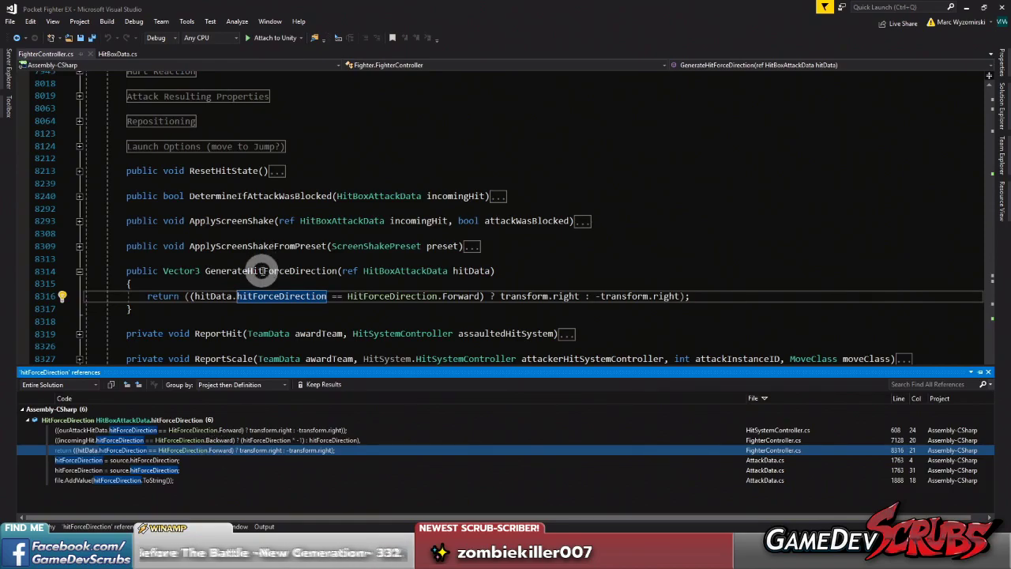
{"action": "left_click", "coordinate": [261, 270]}
{"action": "right_click", "coordinate": [261, 270]}
{"action": "left_click", "coordinate": [309, 337]}
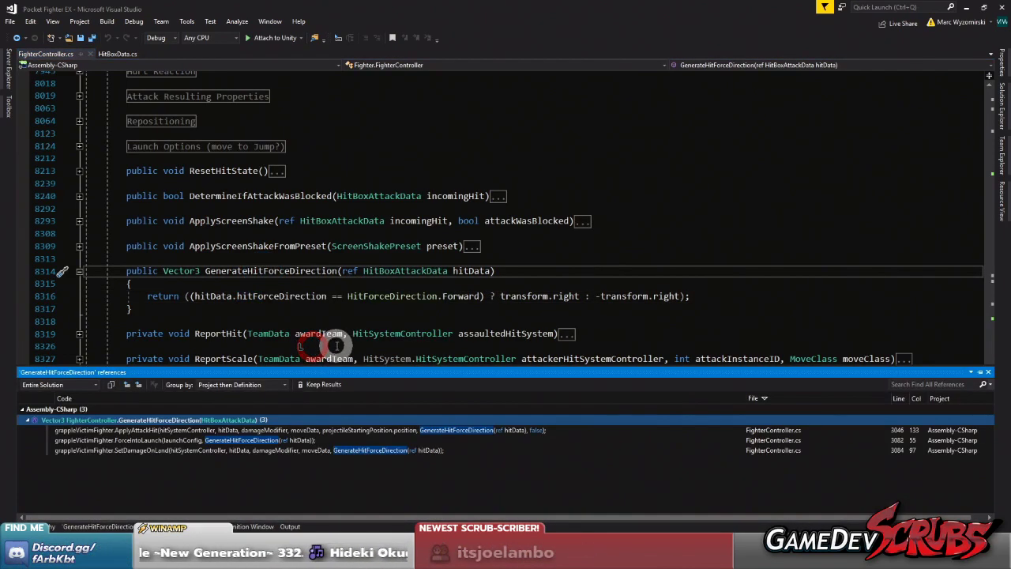
- Examine the GenerateHitForceDirection calls in GrappleVictimInflictHit and GrappleVictimLaunchWithLandDamage, covering the ApplyAttackHit, ForceIntoLaunch and SetDamageOnLand uses
{"action": "double_click", "coordinate": [209, 431]}
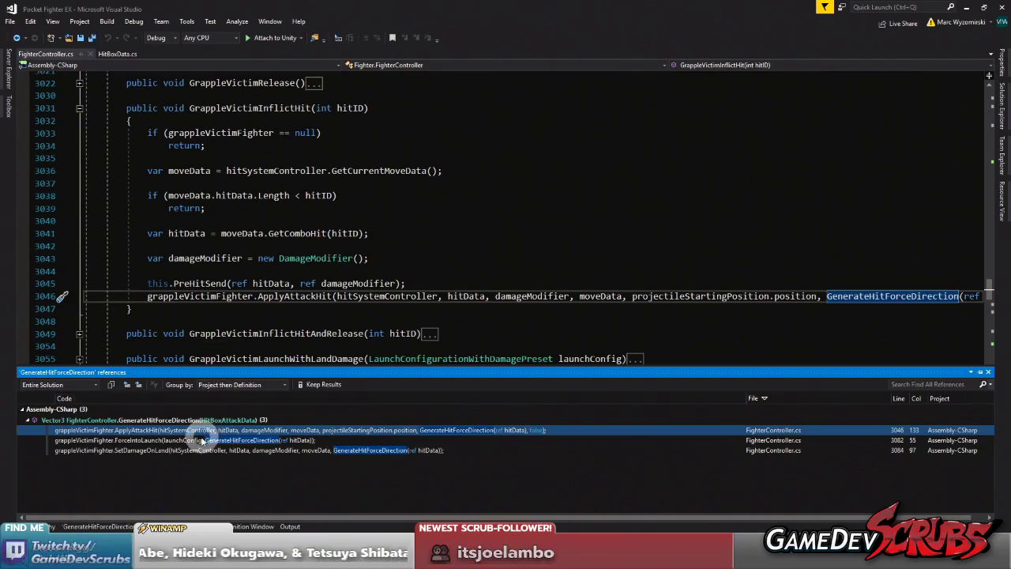
{"action": "double_click", "coordinate": [199, 439]}
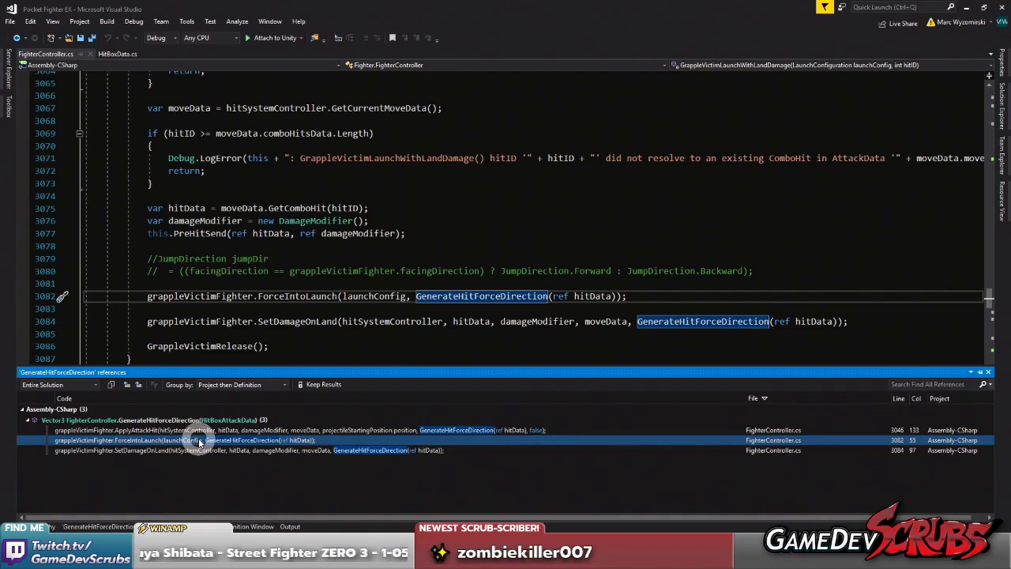
{"action": "scroll", "coordinate": [232, 258], "scroll_direction": "up", "scroll_amount": 8}
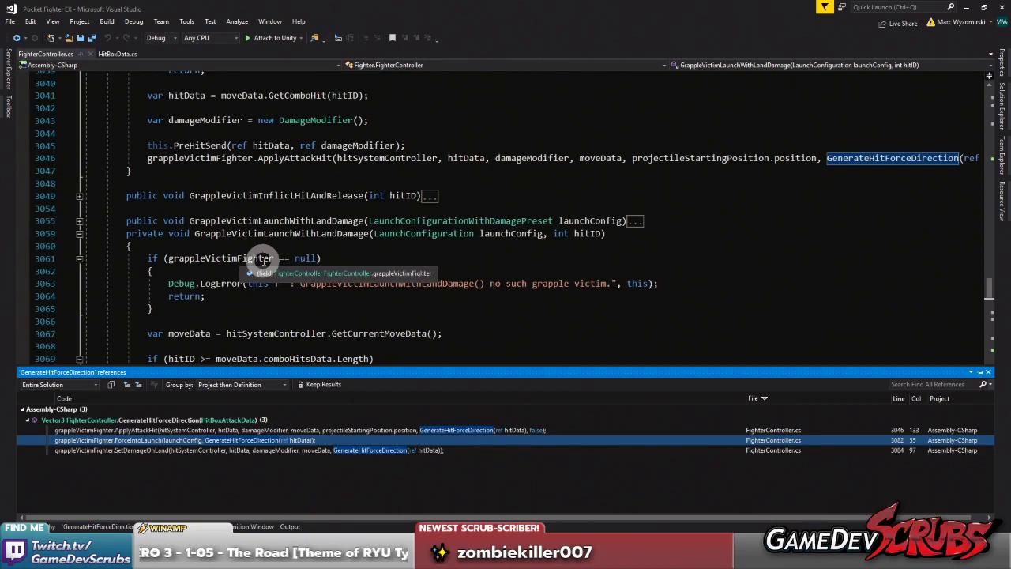
{"action": "scroll", "coordinate": [263, 261], "scroll_direction": "down", "scroll_amount": 4}
{"action": "scroll", "coordinate": [256, 254], "scroll_direction": "down", "scroll_amount": 4}
{"action": "scroll", "coordinate": [261, 255], "scroll_direction": "down", "scroll_amount": 1}
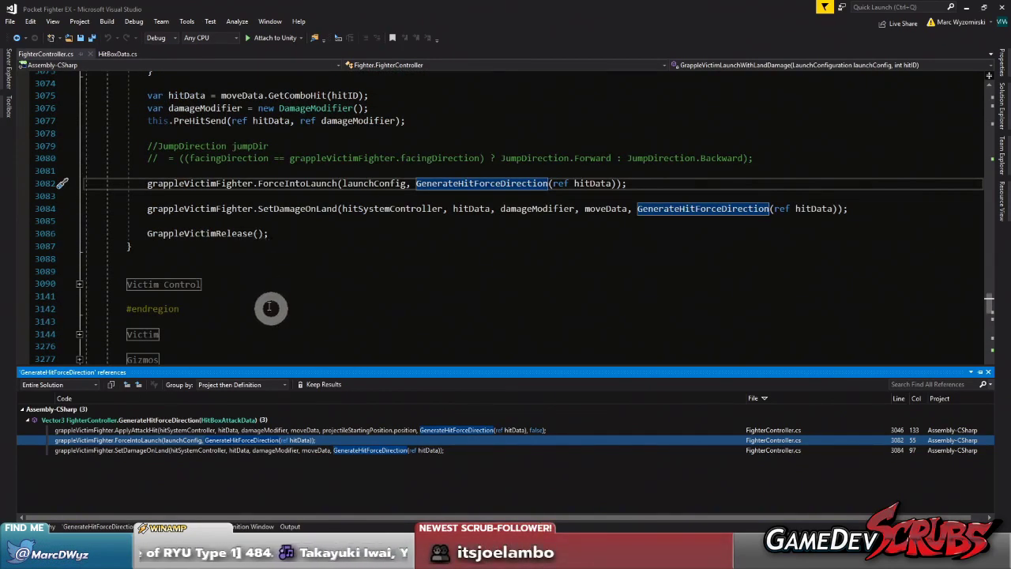
{"action": "scroll", "coordinate": [269, 300], "scroll_direction": "up", "scroll_amount": 10}
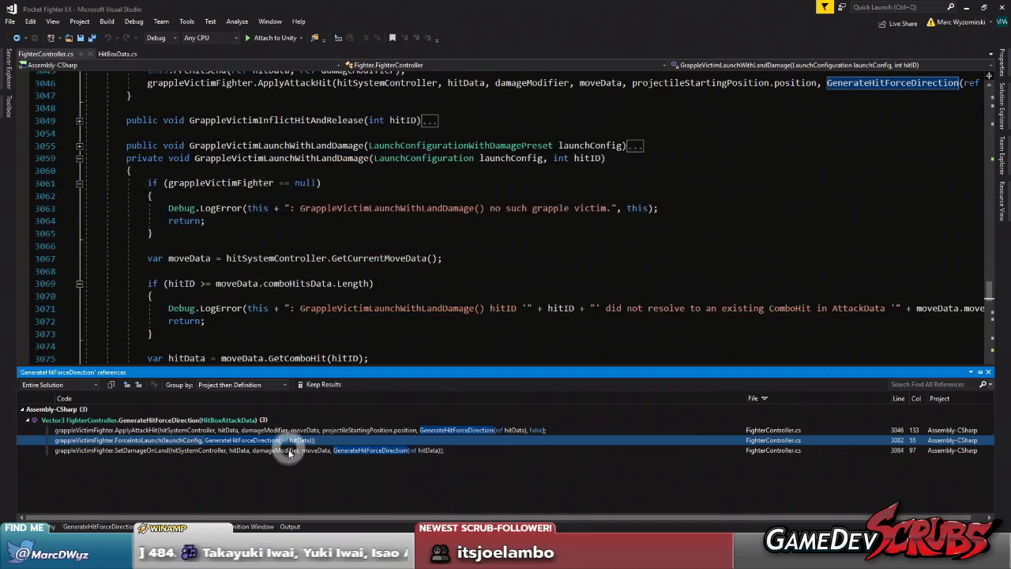
{"action": "left_click", "coordinate": [287, 450]}
{"action": "scroll", "coordinate": [305, 308], "scroll_direction": "up", "scroll_amount": 10}
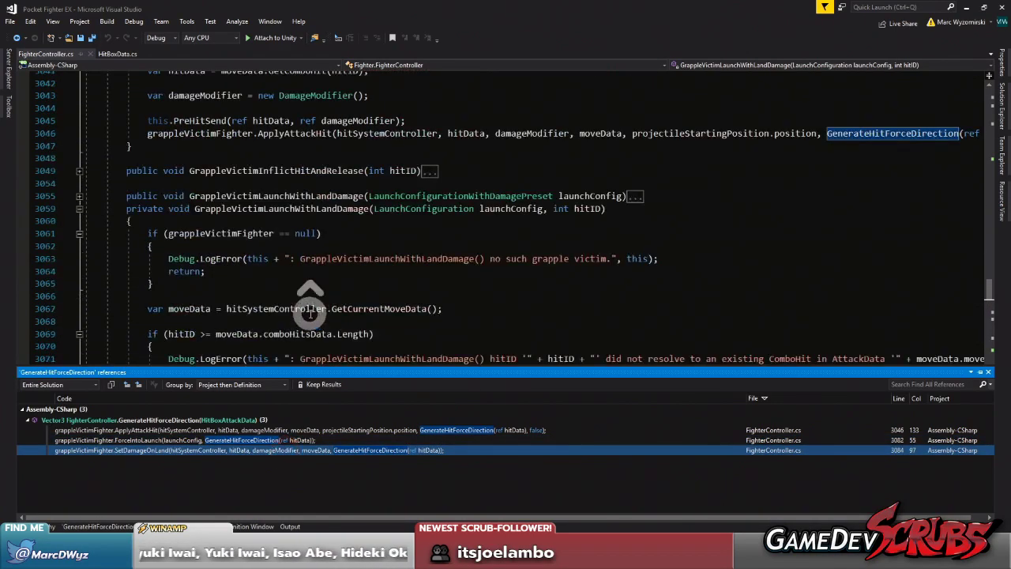
{"action": "left_click", "coordinate": [251, 431]}
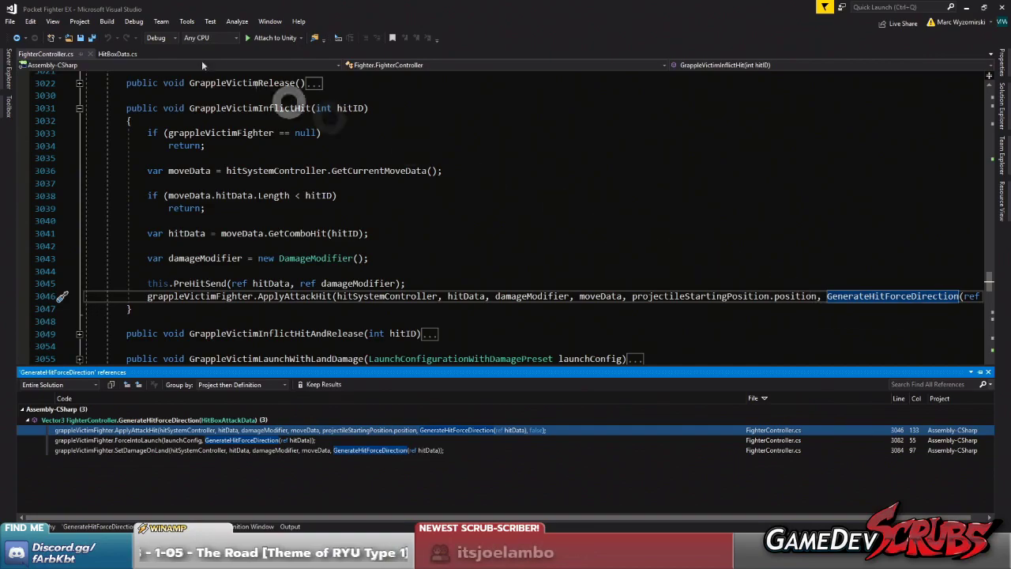
- Navigate back to HitSystemController.cs and examine how ActOnCollision builds the CollisionEventData with the hit force direction
{"action": "left_click", "coordinate": [19, 37]}
{"action": "left_click", "coordinate": [19, 38]}
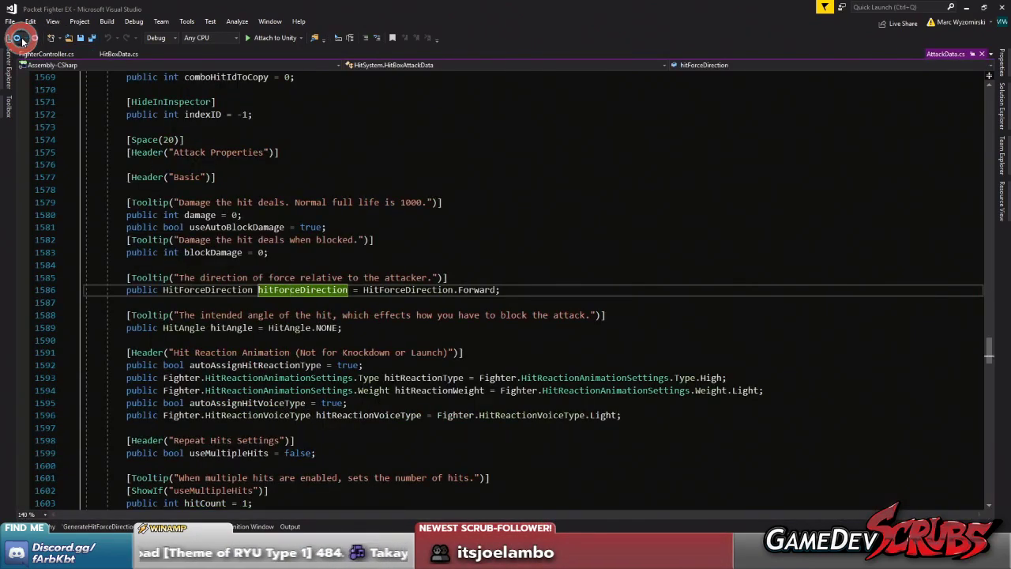
{"action": "left_click", "coordinate": [32, 38]}
{"action": "scroll", "coordinate": [311, 207], "scroll_direction": "down", "scroll_amount": 3}
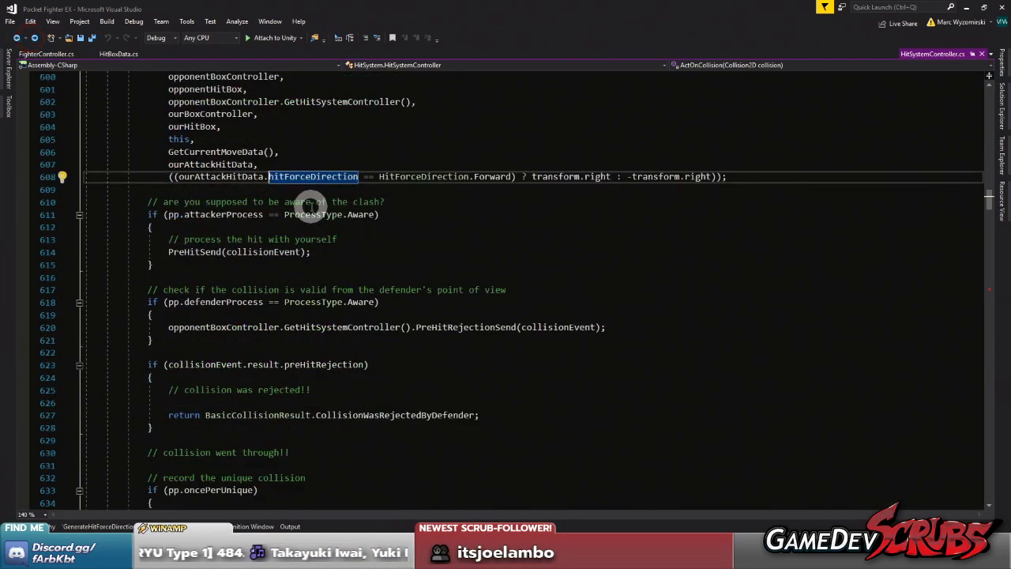
{"action": "scroll", "coordinate": [324, 197], "scroll_direction": "up", "scroll_amount": 3}
{"action": "left_click", "coordinate": [330, 198]}
{"action": "scroll", "coordinate": [330, 202], "scroll_direction": "up", "scroll_amount": 5}
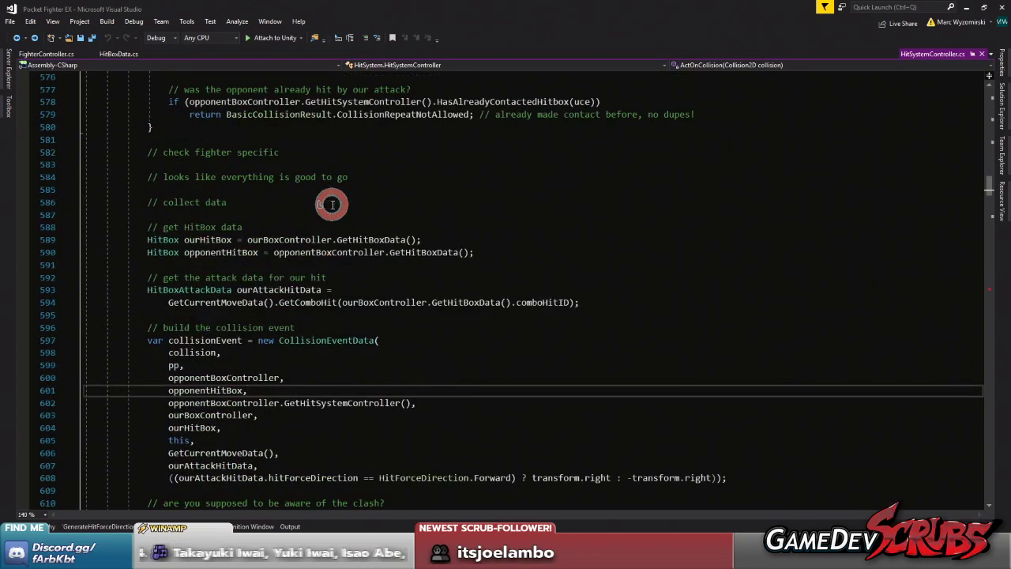
{"action": "scroll", "coordinate": [324, 207], "scroll_direction": "down", "scroll_amount": 6}
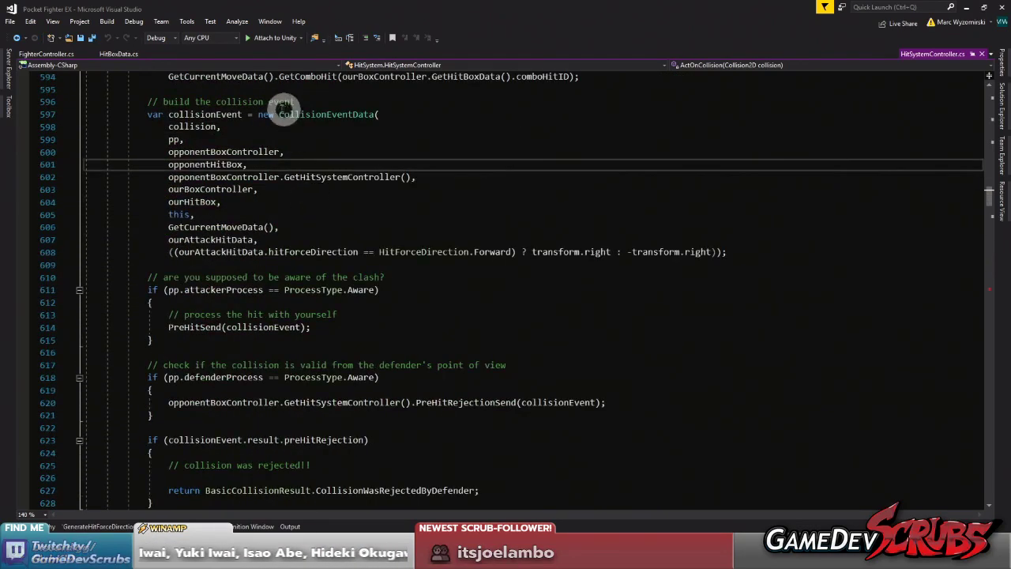
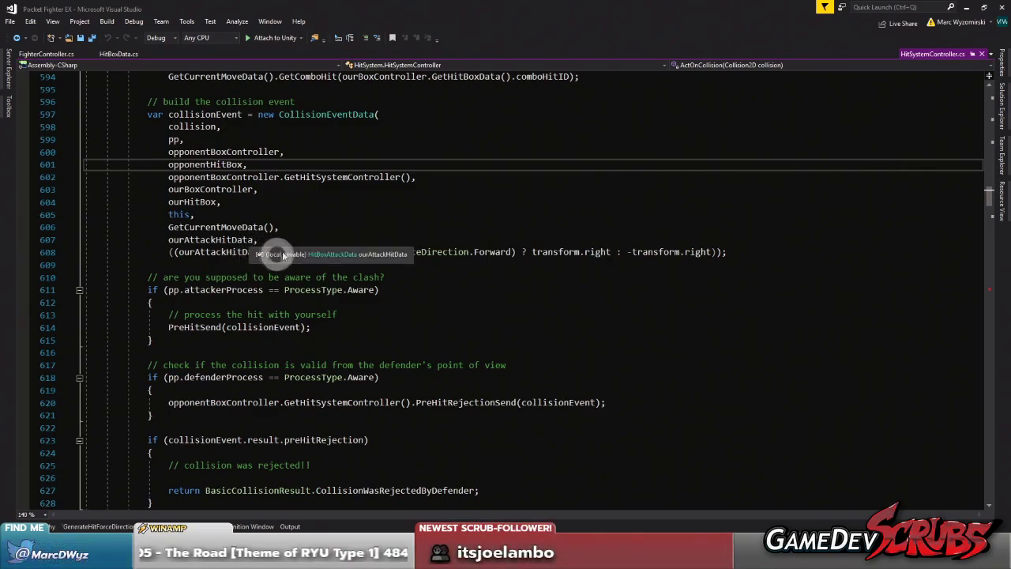
- Find all references to hitForceDirection again and check its uses in HitSystemController.cs, FighterController.cs and the CopyFrom method of AttackData.cs
{"action": "left_click", "coordinate": [97, 525]}
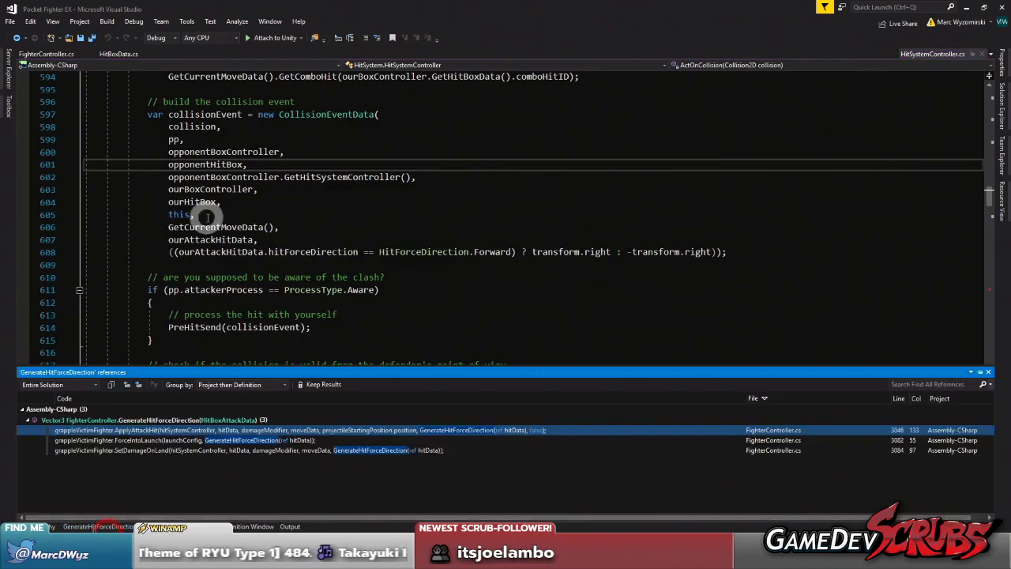
{"action": "double_click", "coordinate": [335, 251]}
{"action": "right_click", "coordinate": [335, 251]}
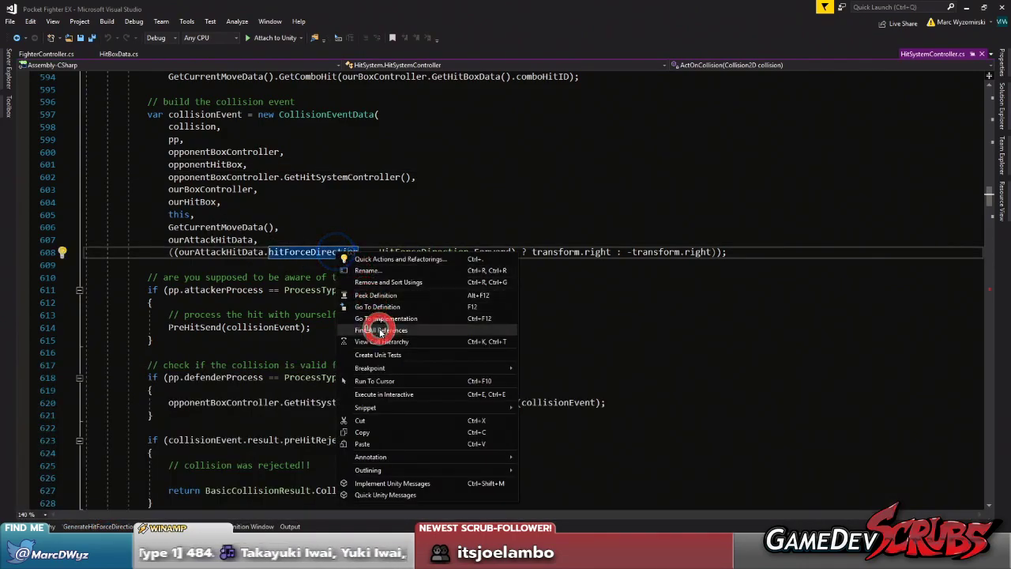
{"action": "left_click", "coordinate": [380, 330]}
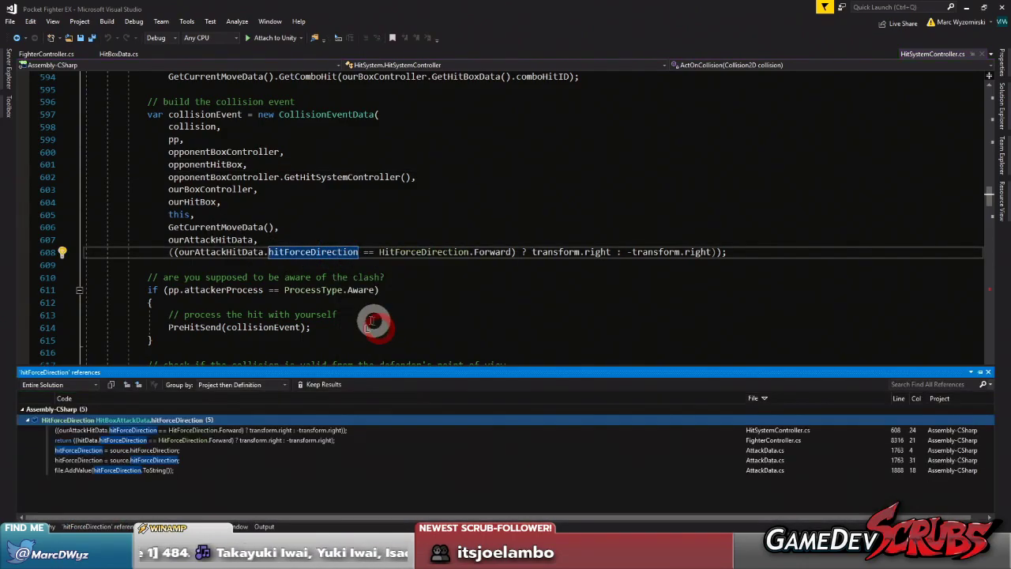
{"action": "left_click", "coordinate": [210, 429]}
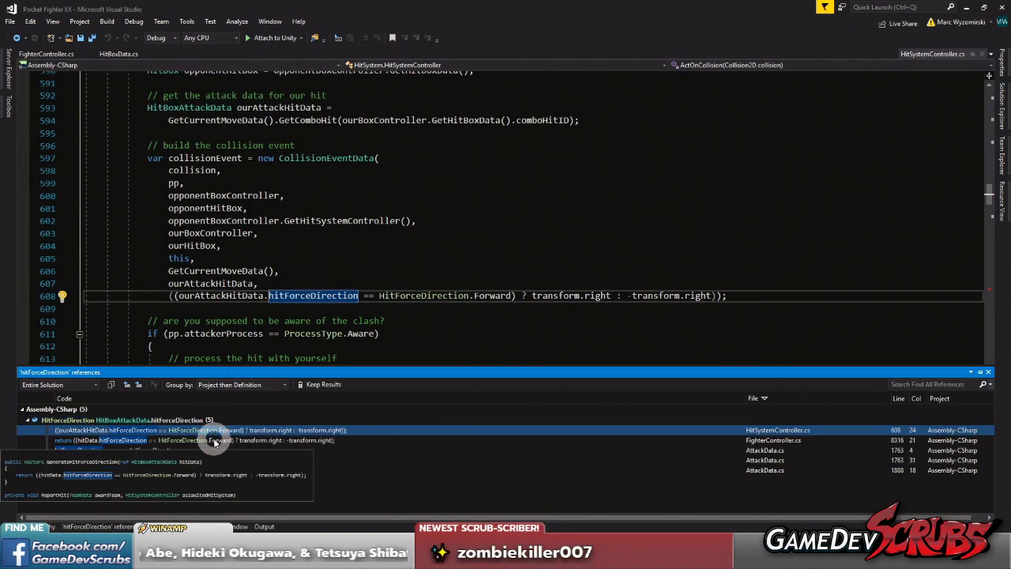
{"action": "left_click", "coordinate": [213, 440]}
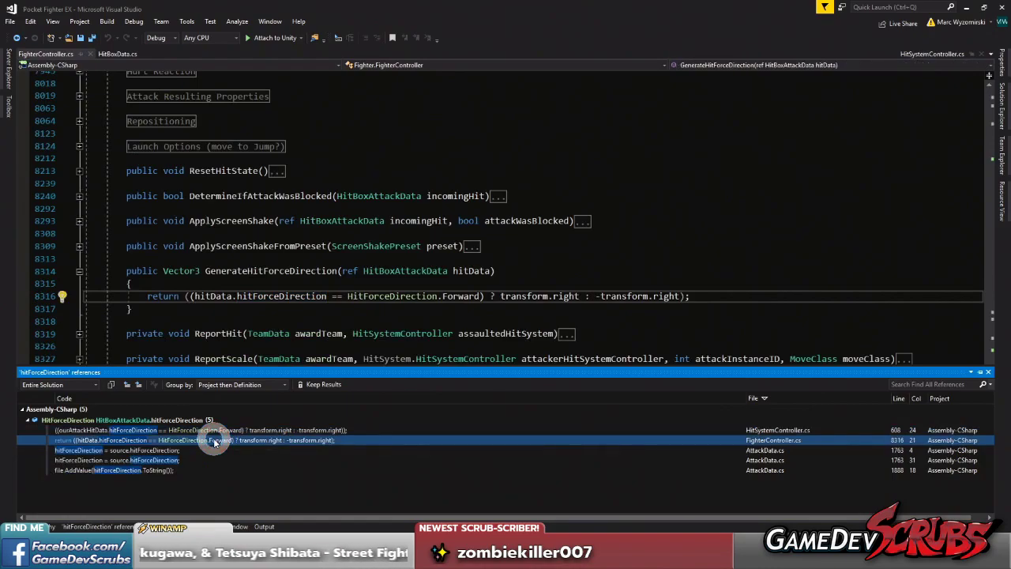
{"action": "left_click", "coordinate": [154, 449]}
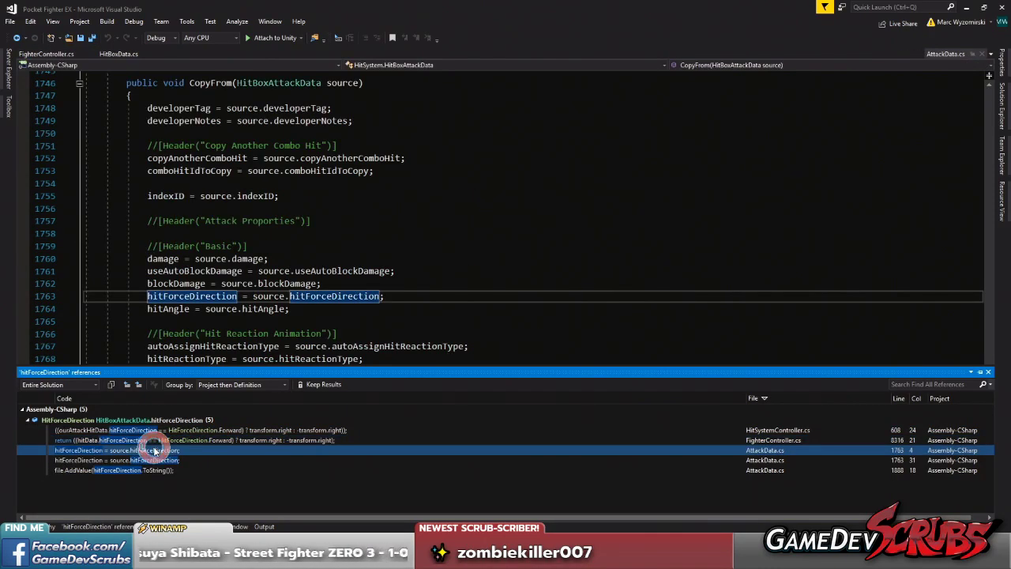
- Return from CopyFrom in AttackData.cs to the hitForceDirection reference inside GenerateHitForceDirection in FighterController.cs
{"action": "left_click", "coordinate": [294, 296]}
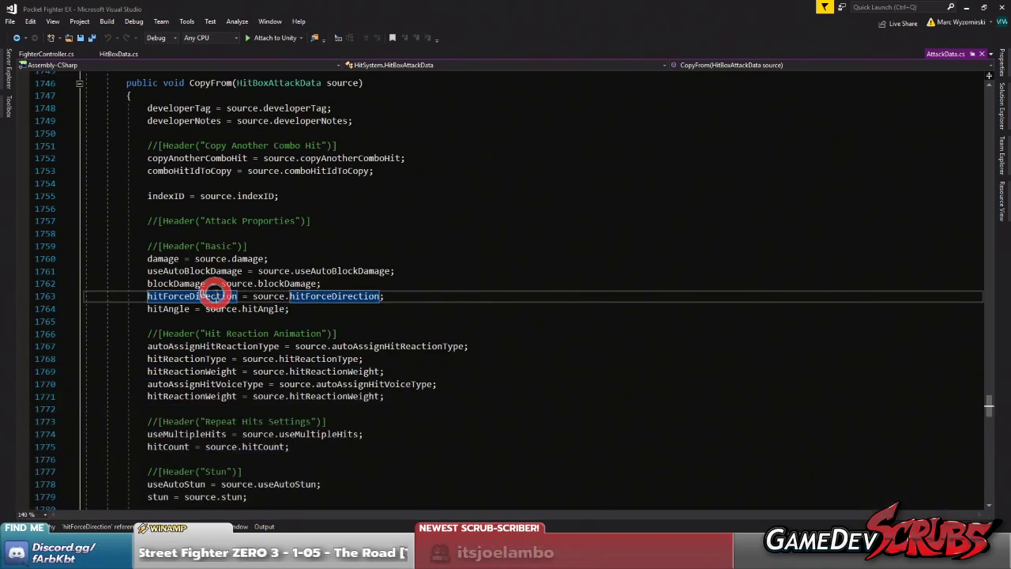
{"action": "right_click", "coordinate": [218, 294]}
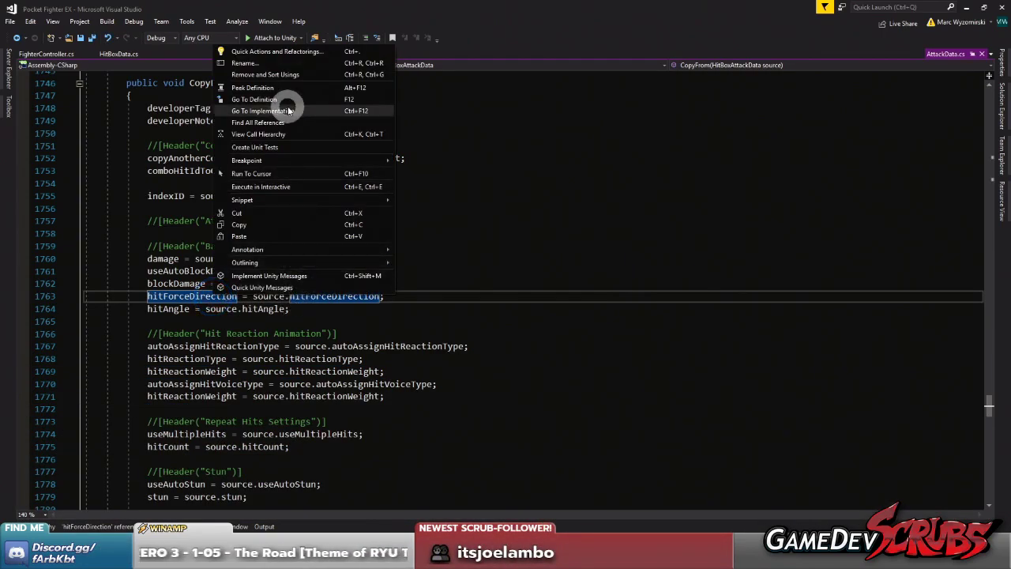
{"action": "left_click", "coordinate": [315, 333]}
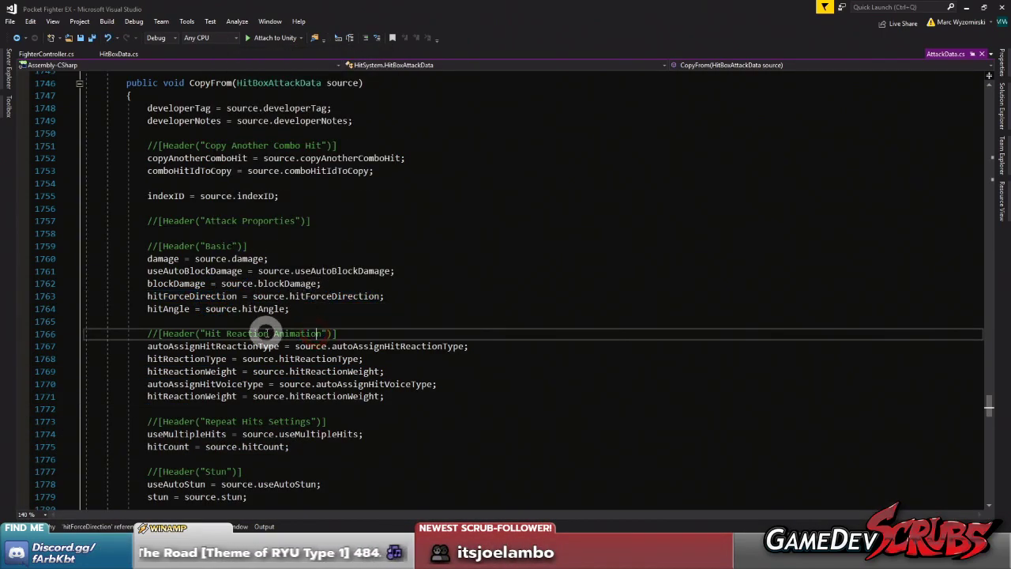
{"action": "left_click", "coordinate": [104, 525]}
{"action": "left_click", "coordinate": [205, 440]}
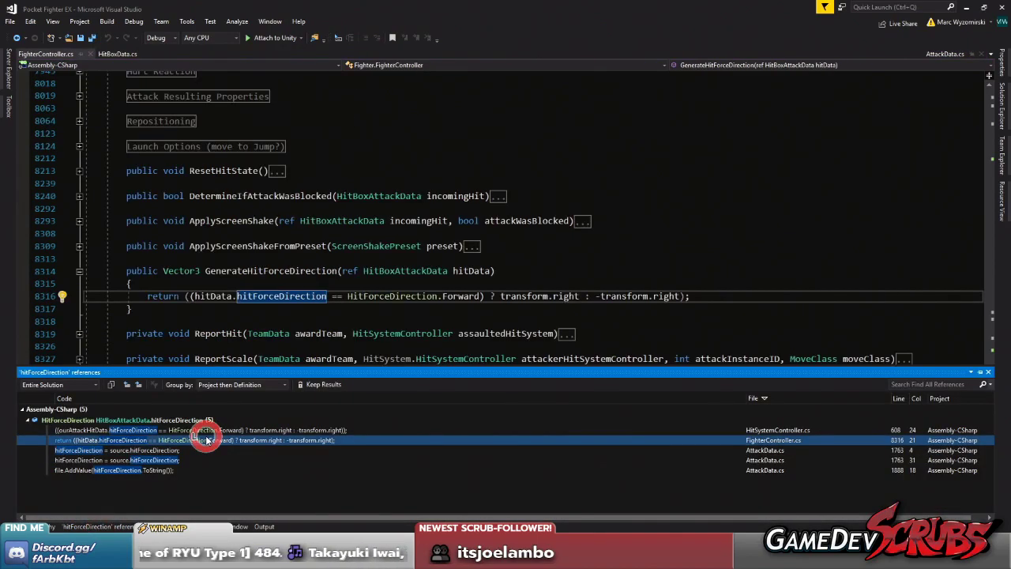
- Find all references to the HitForceDirection enum and compare its uses in HitSystemController.cs and FighterController.cs
{"action": "right_click", "coordinate": [403, 296]}
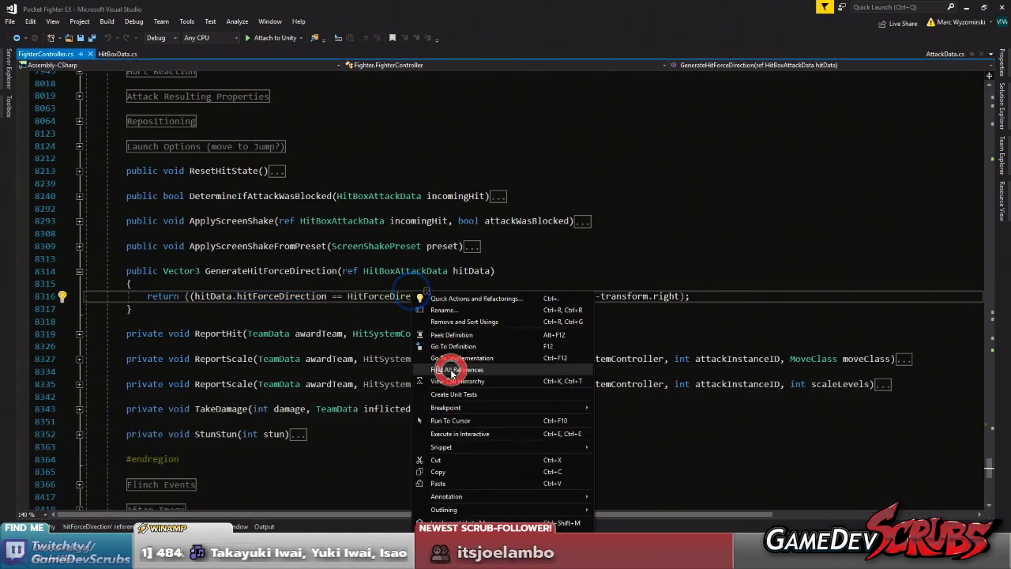
{"action": "left_click", "coordinate": [451, 369]}
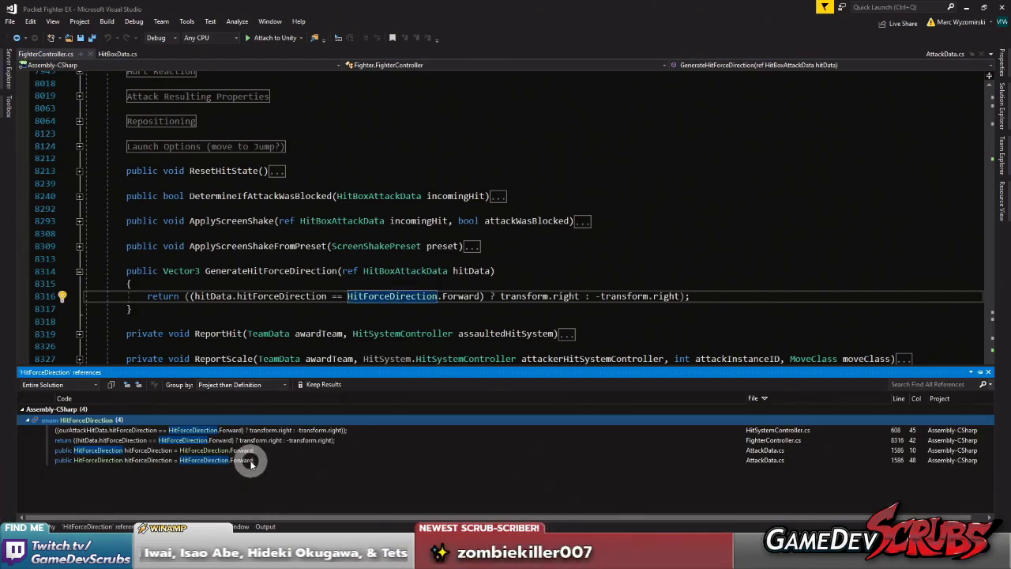
{"action": "left_click", "coordinate": [264, 432]}
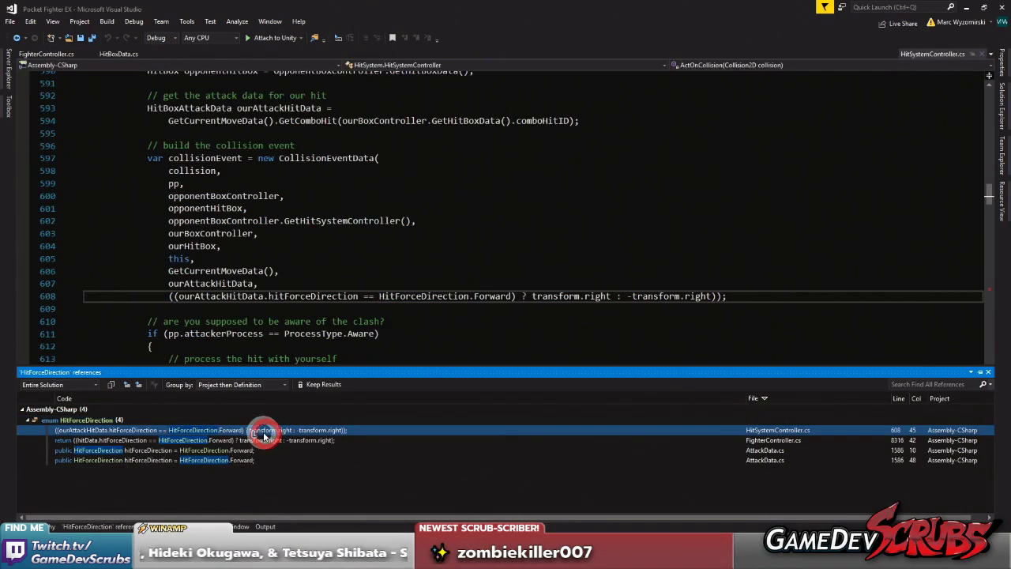
{"action": "left_click", "coordinate": [270, 440]}
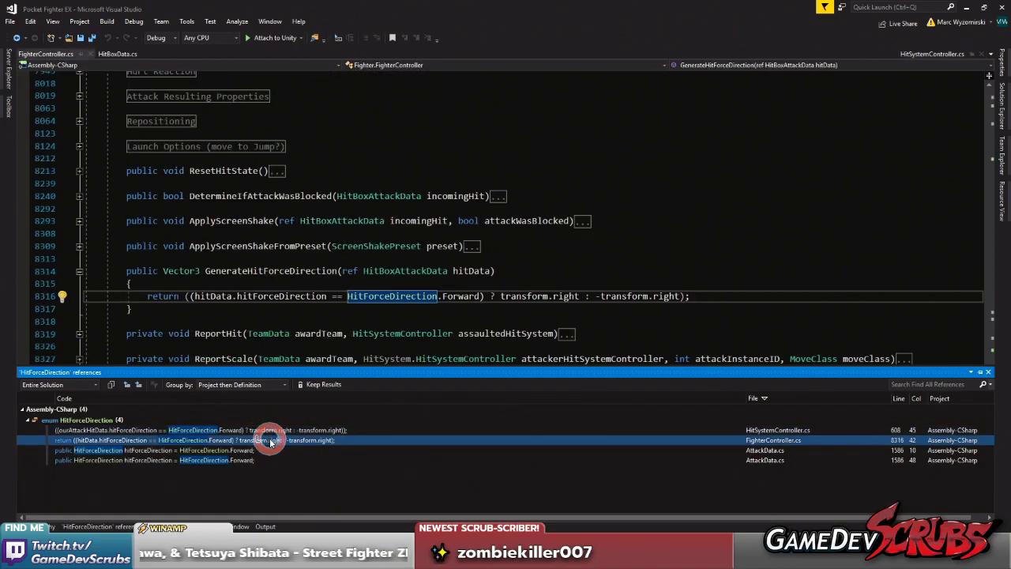
{"action": "left_click", "coordinate": [263, 430]}
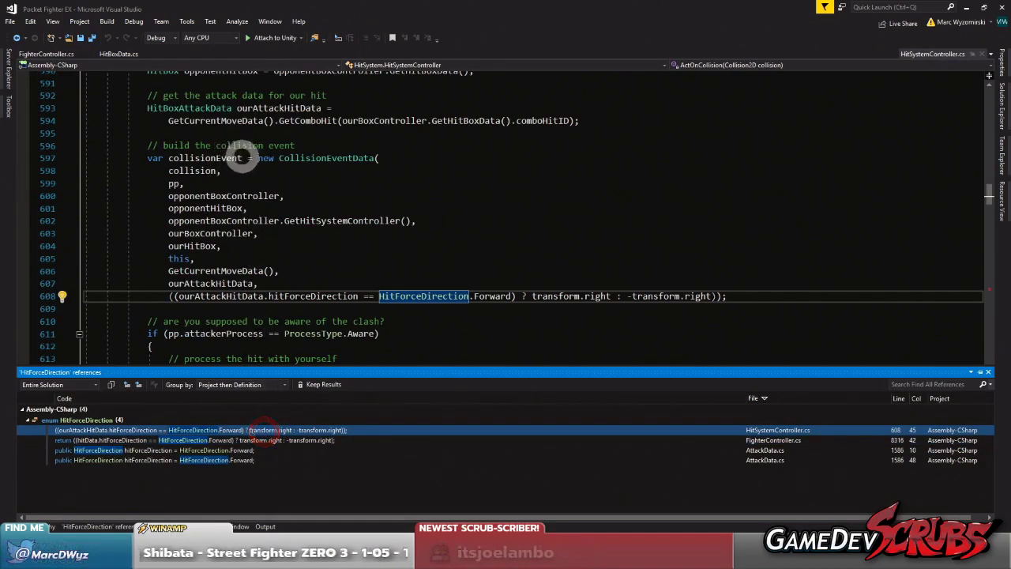
- Go to the CollisionEventData constructor definition and examine how it stores its hitForceDirection parameter
{"action": "right_click", "coordinate": [311, 152]}
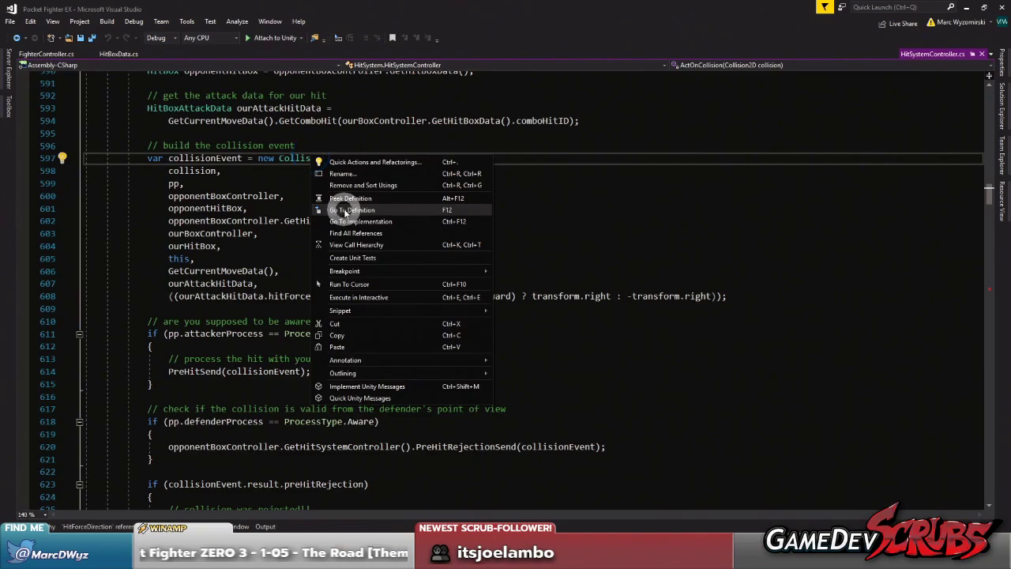
{"action": "left_click", "coordinate": [345, 208]}
{"action": "scroll", "coordinate": [300, 259], "scroll_direction": "down", "scroll_amount": 5}
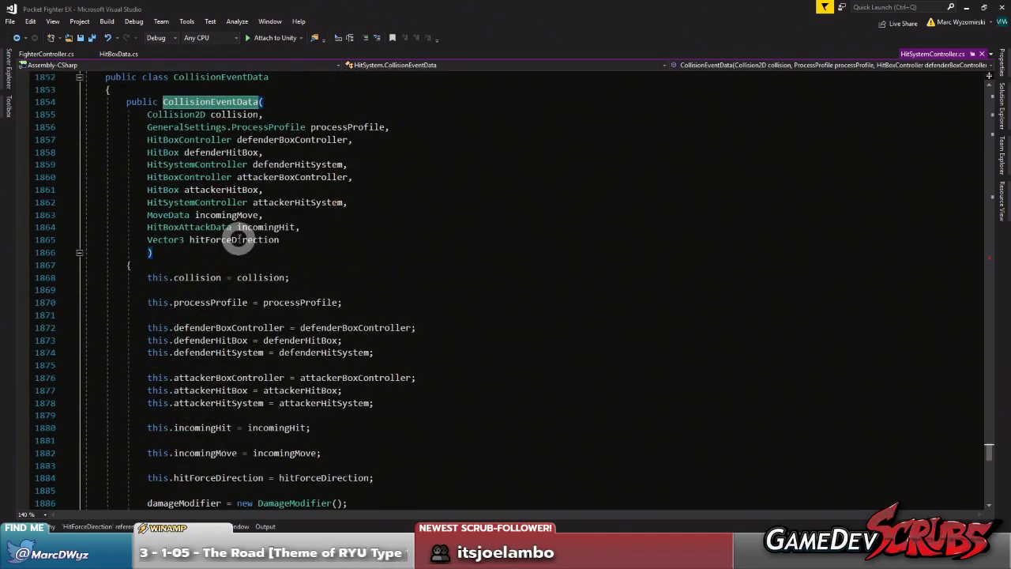
{"action": "left_click", "coordinate": [237, 238]}
{"action": "scroll", "coordinate": [284, 245], "scroll_direction": "down", "scroll_amount": 5}
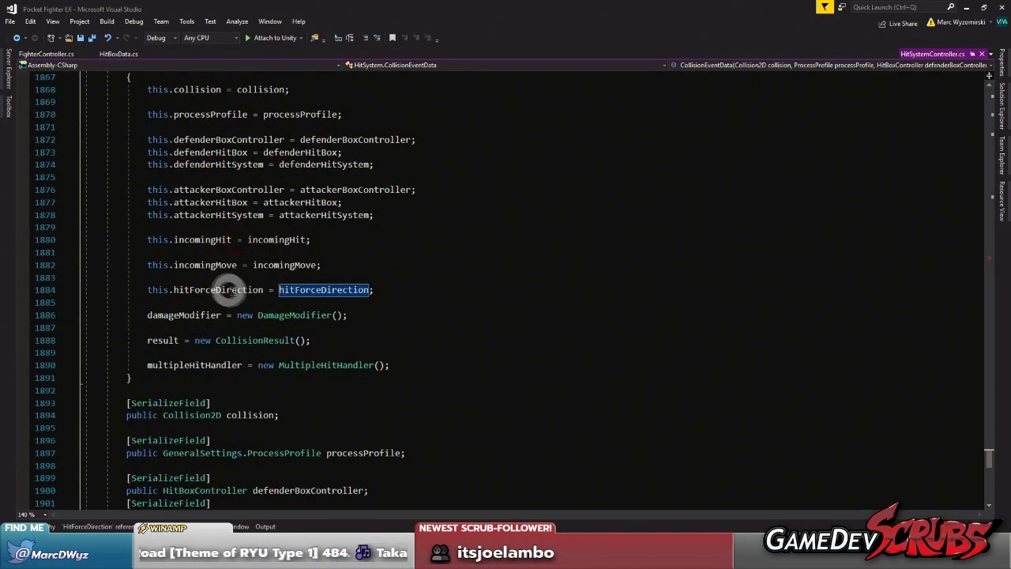
- Find all references to the constructor's hitForceDirection parameter and check its assignment in CollisionEventData
{"action": "right_click", "coordinate": [293, 289]}
{"action": "left_click", "coordinate": [379, 368]}
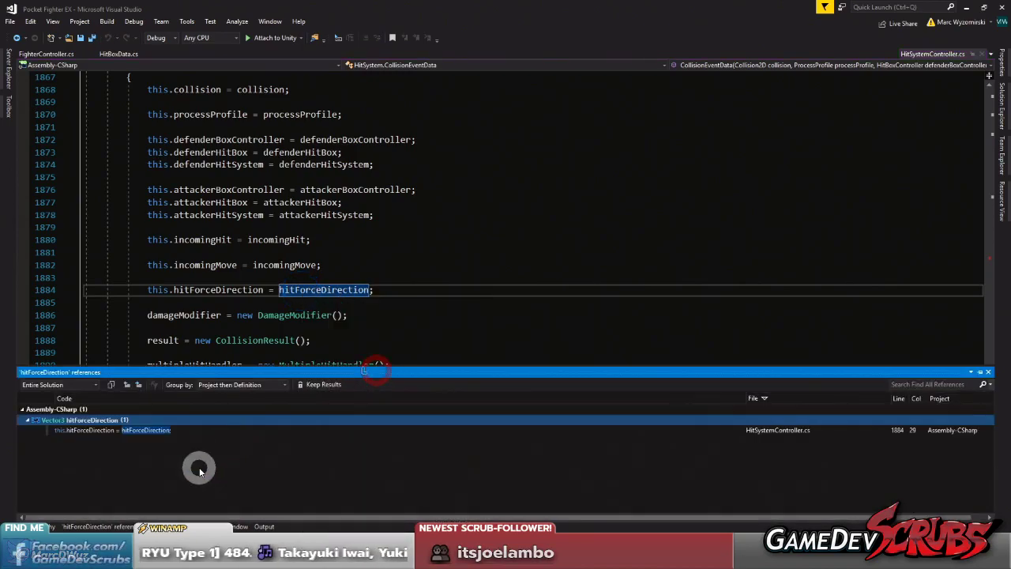
{"action": "double_click", "coordinate": [139, 429]}
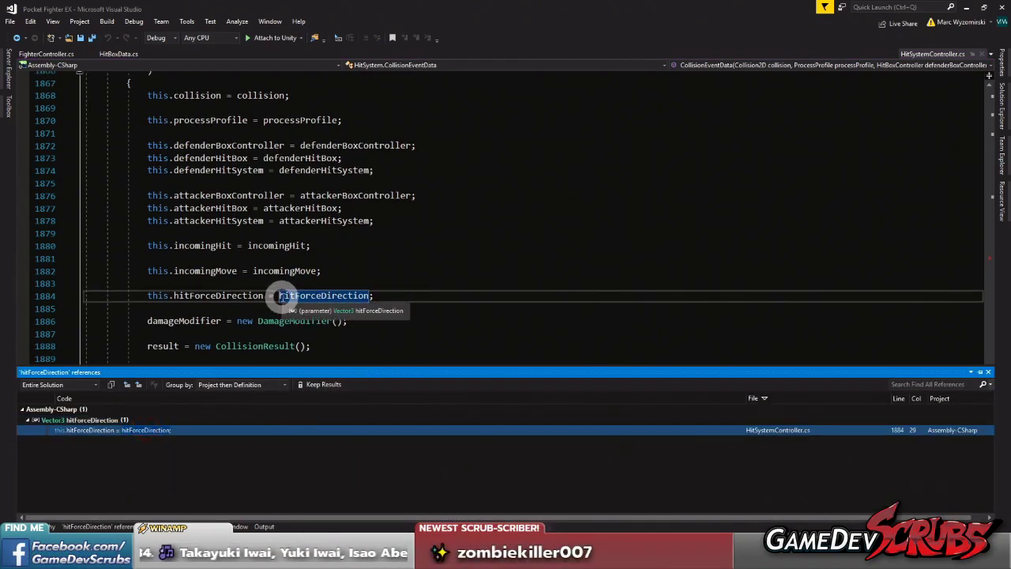
{"action": "scroll", "coordinate": [276, 289], "scroll_direction": "up", "scroll_amount": 3}
{"action": "scroll", "coordinate": [277, 282], "scroll_direction": "up", "scroll_amount": 3}
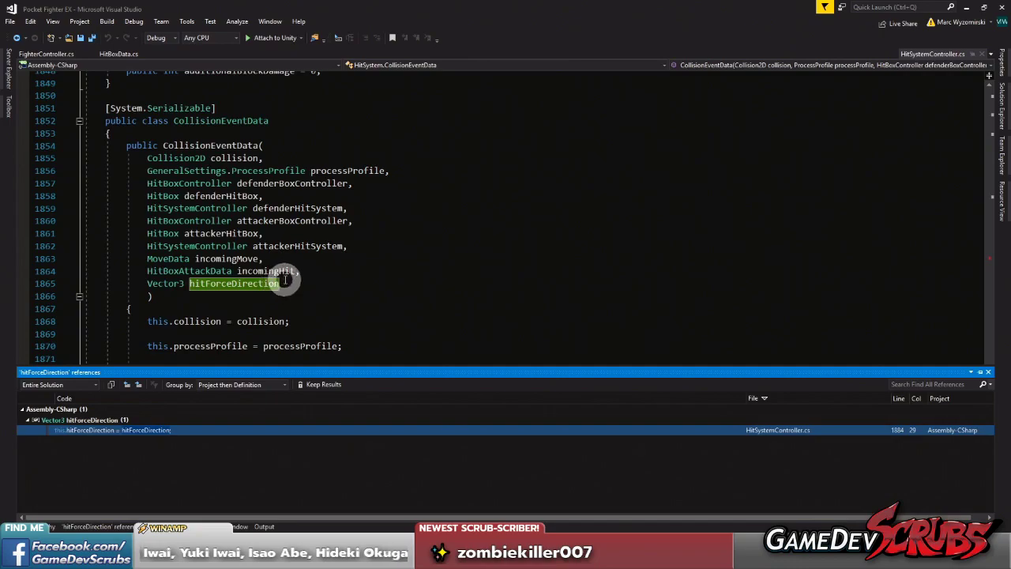
{"action": "scroll", "coordinate": [294, 265], "scroll_direction": "down", "scroll_amount": 8}
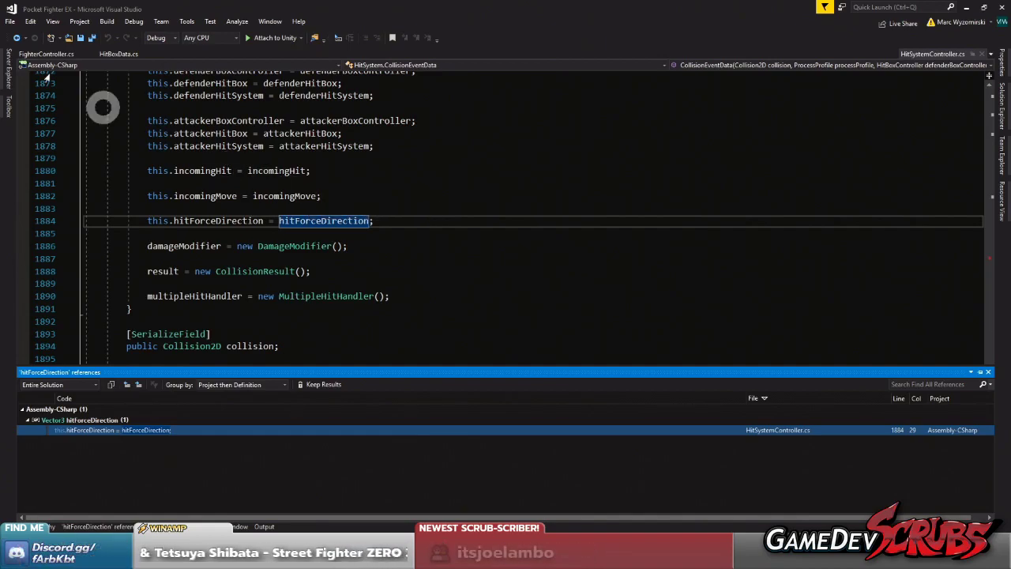
- Navigate back through the visited code locations to the hitForceDirection field declaration in AttackData.cs
{"action": "left_click", "coordinate": [16, 37]}
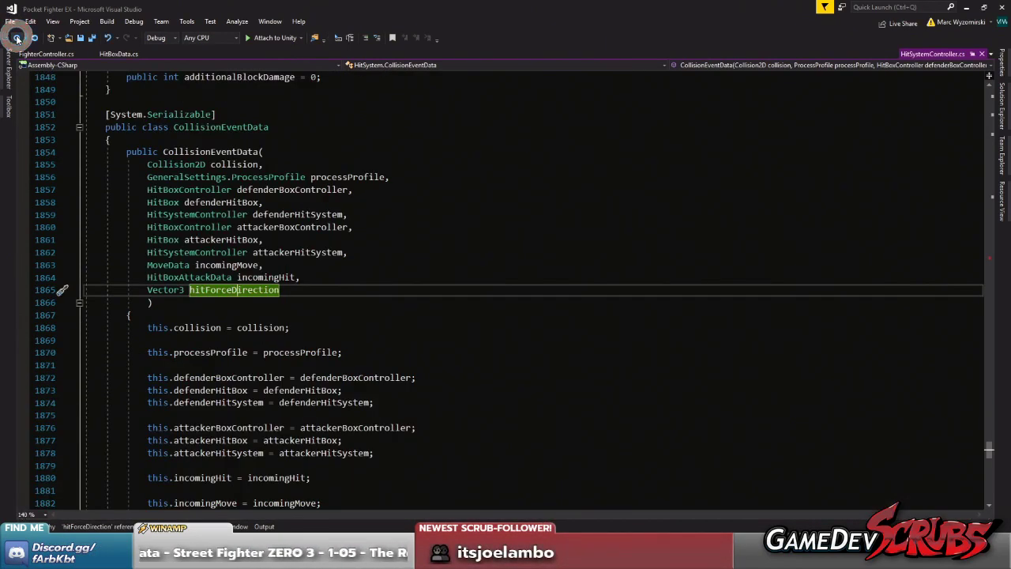
{"action": "left_click", "coordinate": [16, 37]}
{"action": "left_click", "coordinate": [15, 37]}
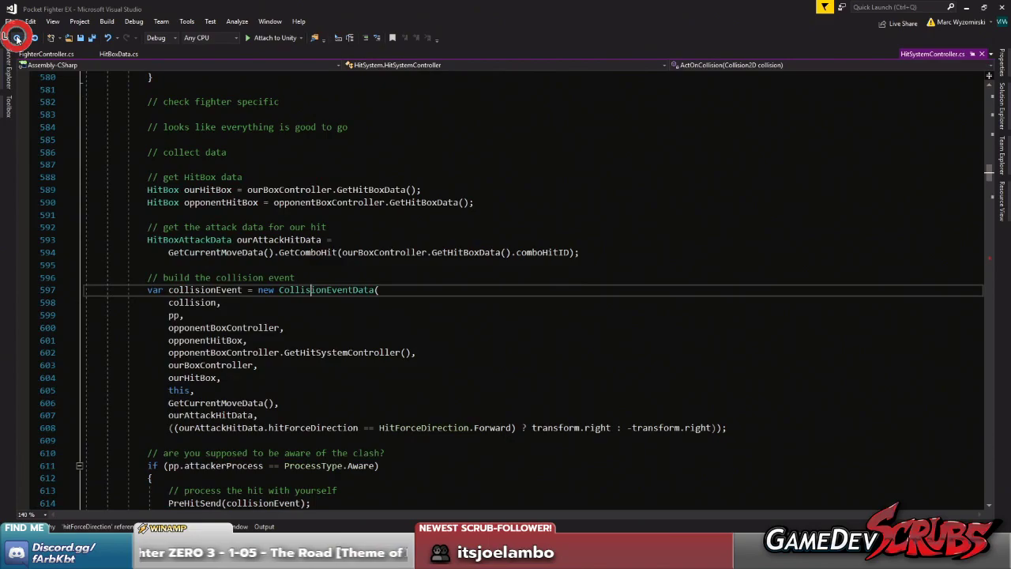
{"action": "left_click", "coordinate": [15, 37]}
{"action": "left_click", "coordinate": [16, 37]}
{"action": "left_click", "coordinate": [16, 37]}
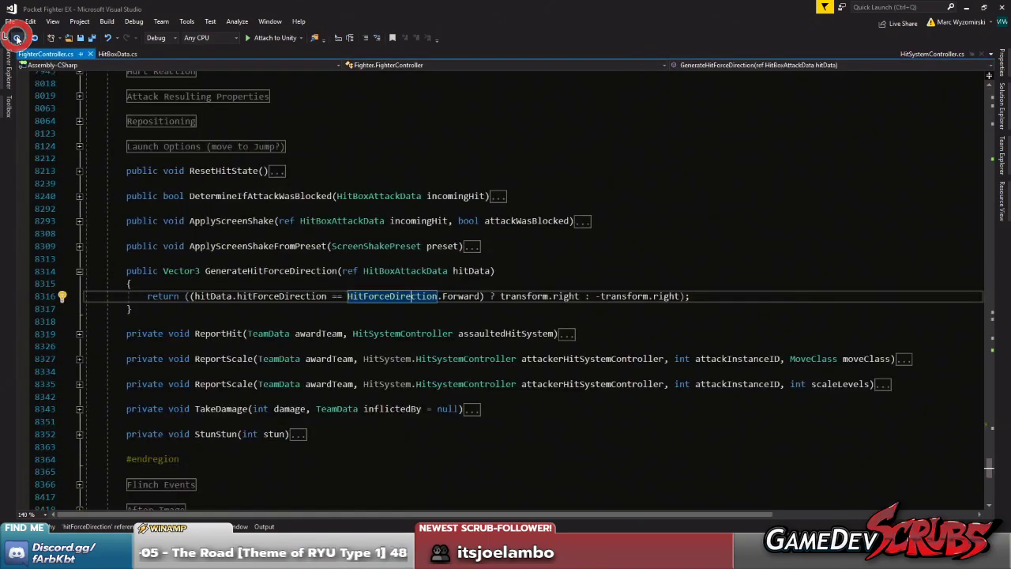
{"action": "left_click", "coordinate": [16, 37]}
{"action": "left_click", "coordinate": [15, 37]}
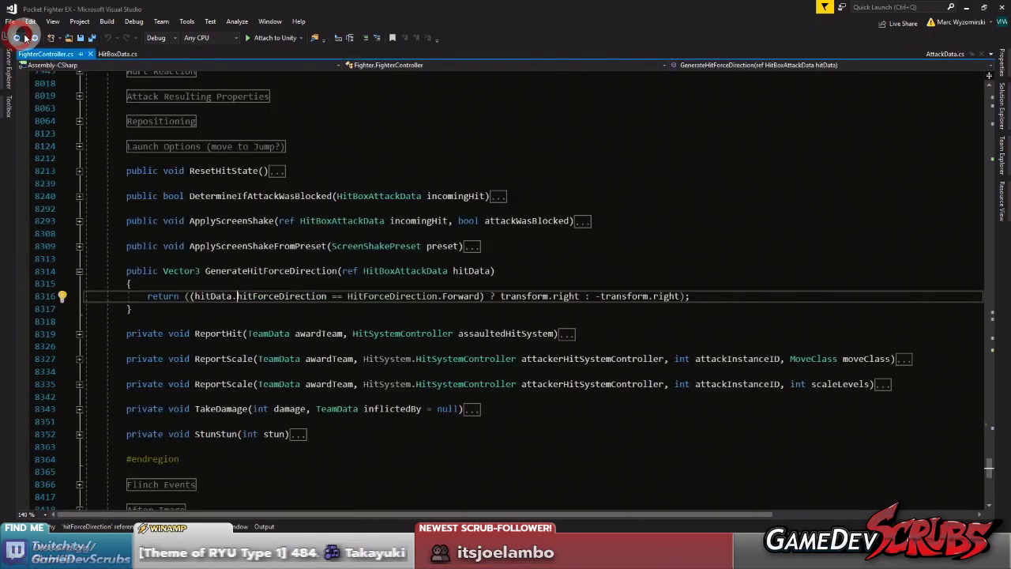
{"action": "left_click", "coordinate": [25, 37]}
{"action": "left_click", "coordinate": [16, 37]}
{"action": "left_click", "coordinate": [16, 38]}
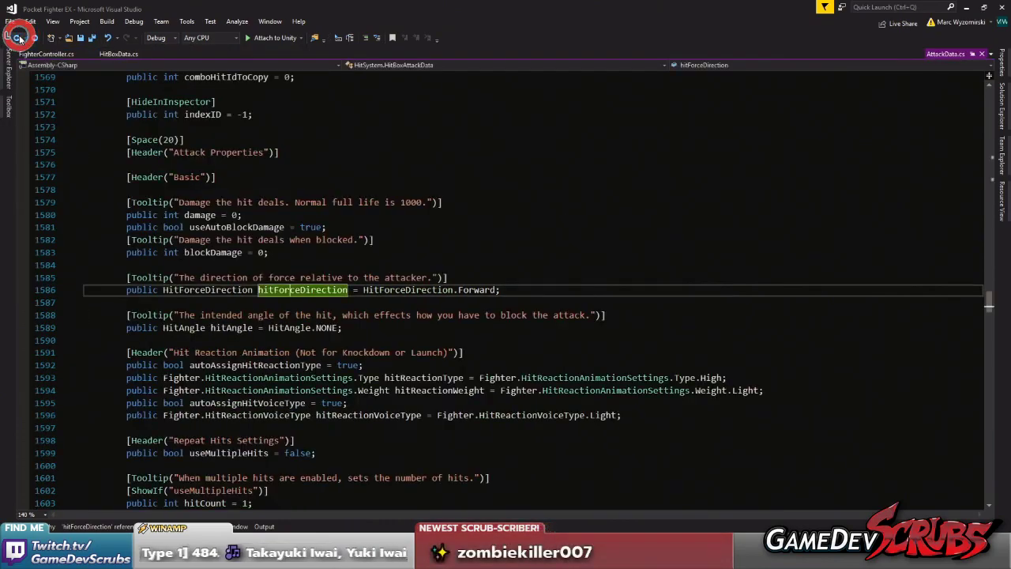
{"action": "left_click", "coordinate": [16, 37]}
{"action": "left_click", "coordinate": [16, 37]}
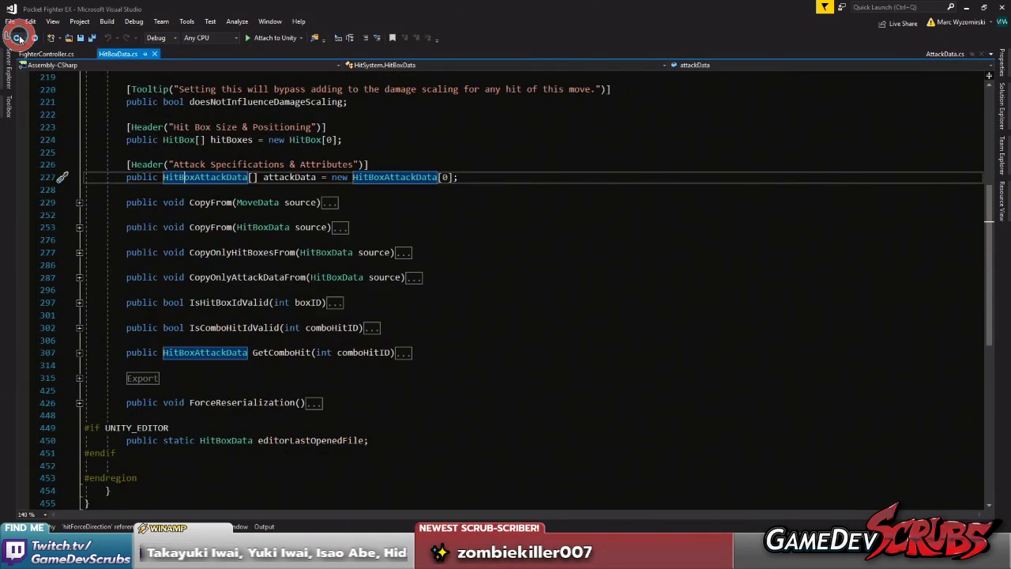
{"action": "left_click", "coordinate": [36, 37]}
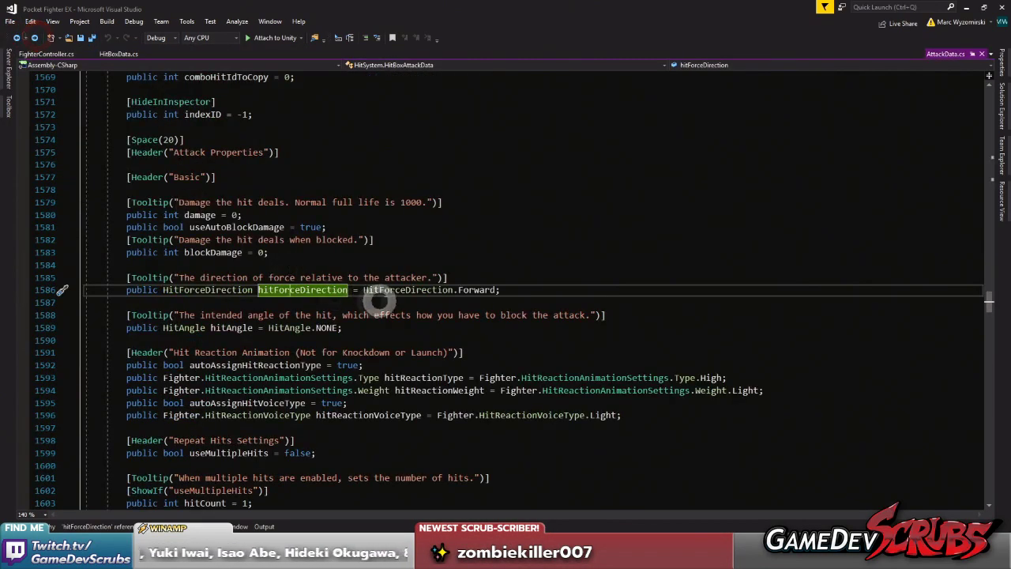
- Find all references to the HitForceDirection enum from its field declaration and open the use in GenerateHitForceDirection in FighterController.cs
{"action": "right_click", "coordinate": [473, 283]}
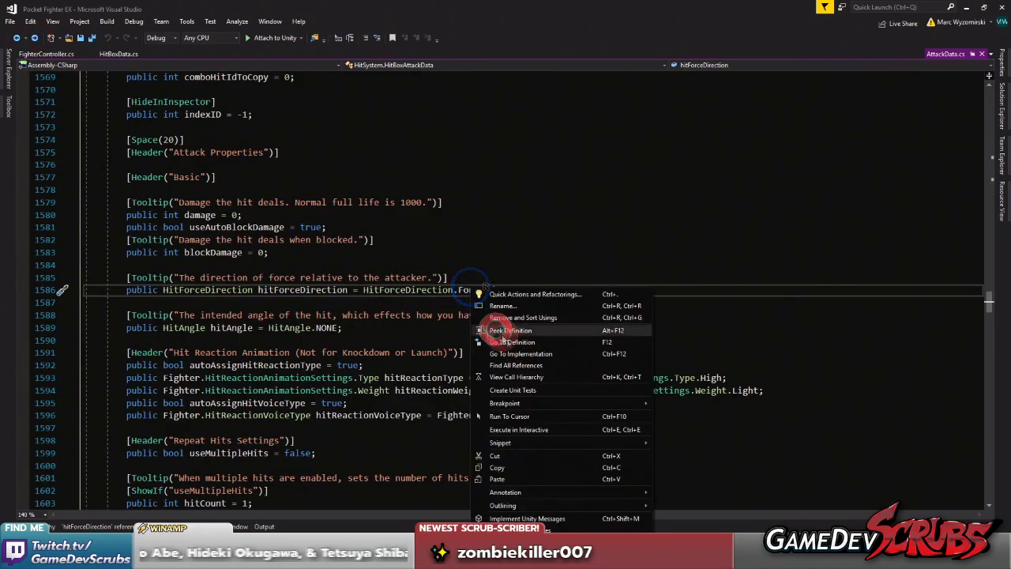
{"action": "left_click", "coordinate": [431, 277]}
{"action": "right_click", "coordinate": [425, 284]}
{"action": "left_click", "coordinate": [480, 365]}
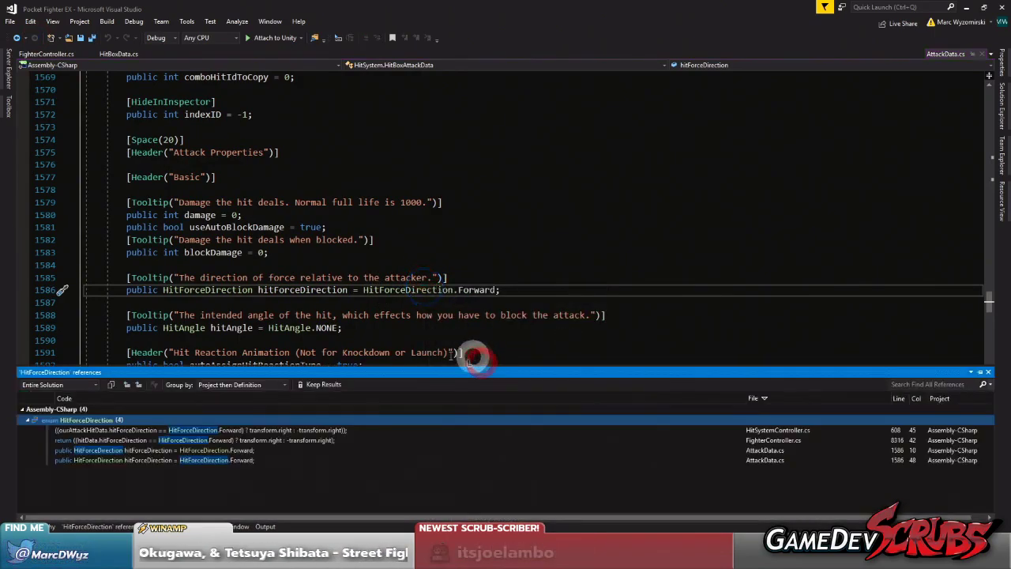
{"action": "left_click", "coordinate": [200, 439]}
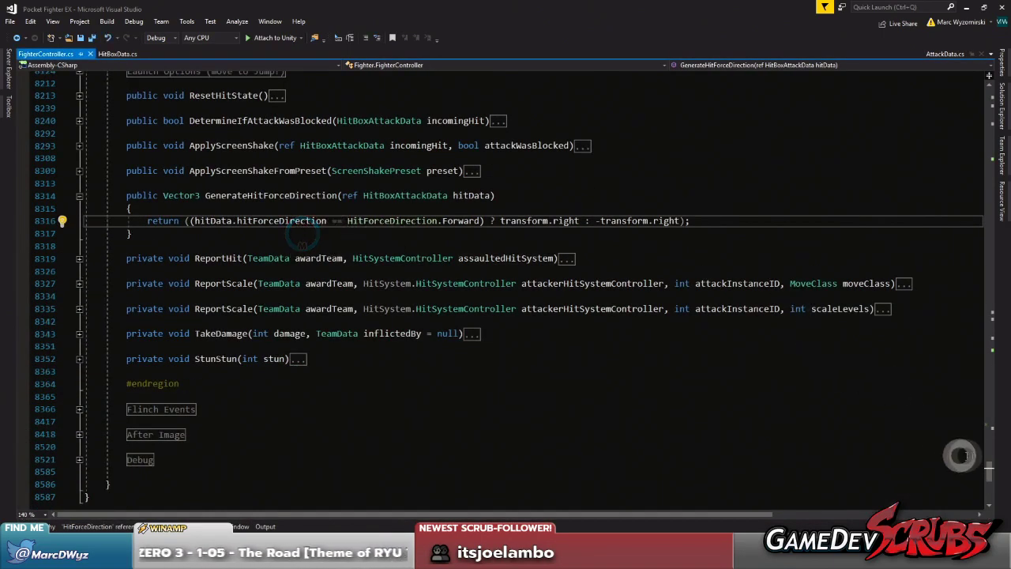
- Examine the hitForceDirection argument of the block-stun SetHitPush call in ApplyAttackHit, leaving the code unmodified
{"action": "scroll", "coordinate": [566, 250], "scroll_direction": "up", "scroll_amount": 3}
{"action": "scroll", "coordinate": [566, 250], "scroll_direction": "up", "scroll_amount": 7}
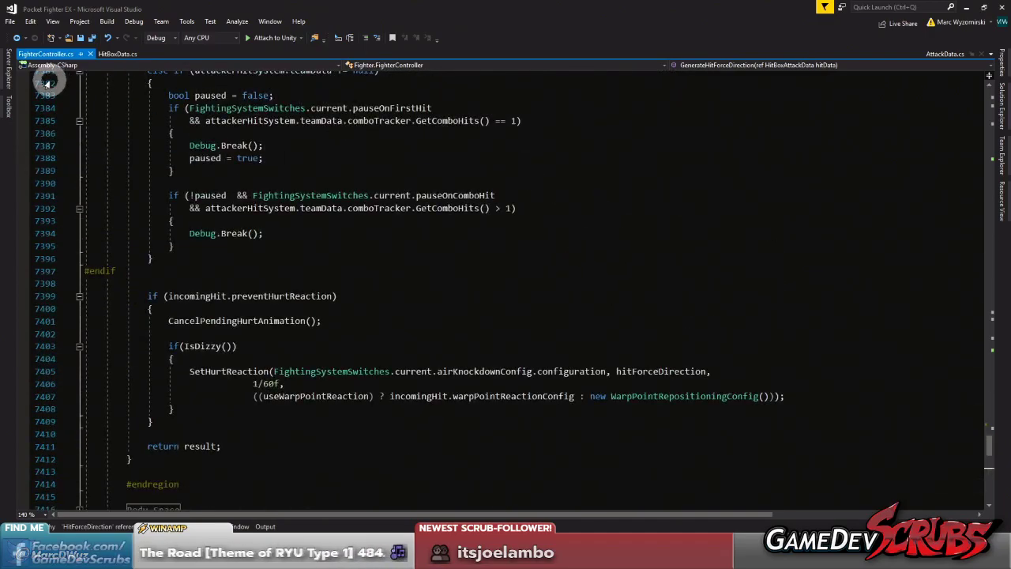
{"action": "scroll", "coordinate": [350, 215], "scroll_direction": "up", "scroll_amount": 20}
{"action": "scroll", "coordinate": [266, 213], "scroll_direction": "down", "scroll_amount": 7}
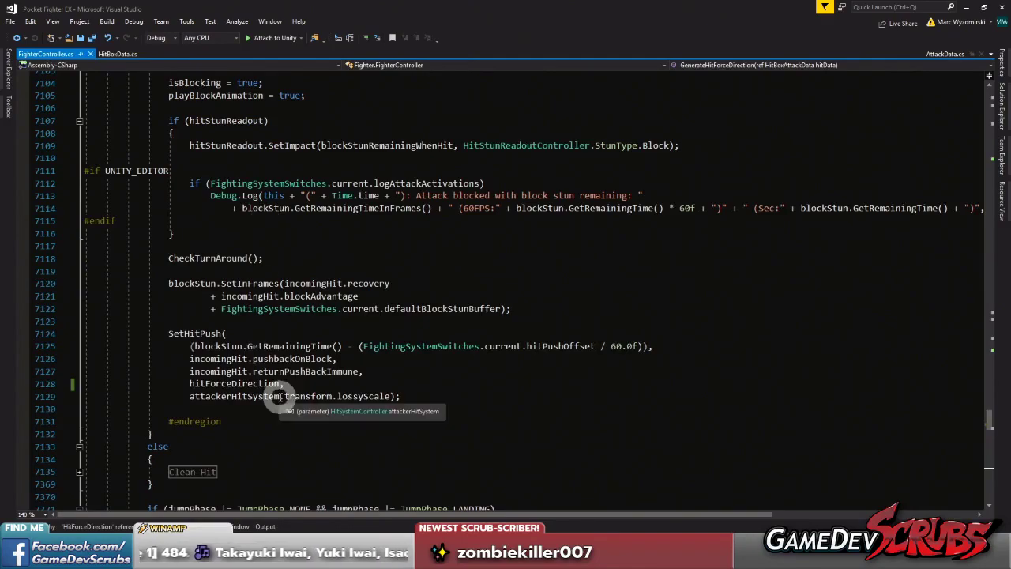
{"action": "double_click", "coordinate": [233, 383]}
{"action": "scroll", "coordinate": [467, 359], "scroll_direction": "down", "scroll_amount": 1}
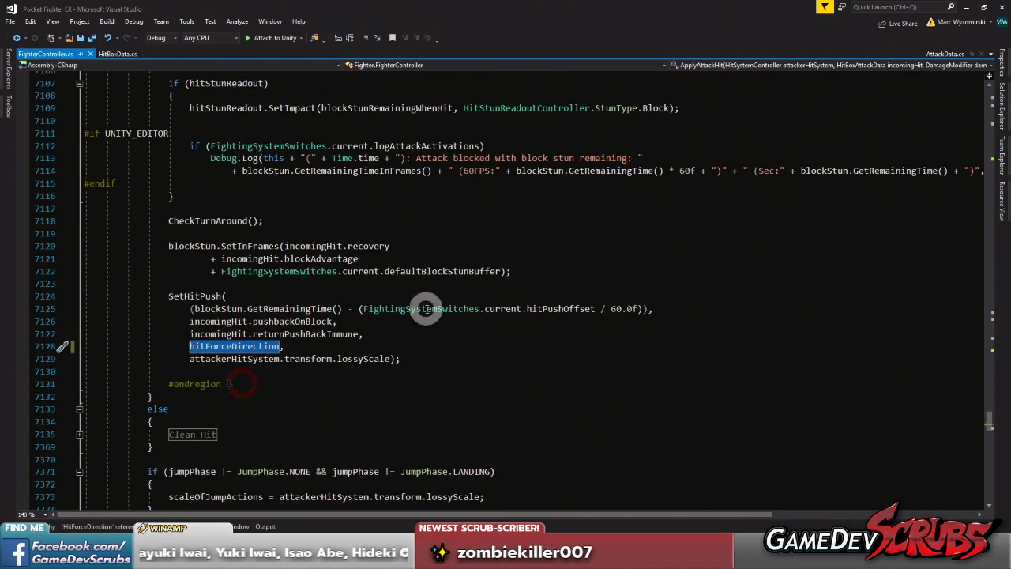
{"action": "key", "text": "Delete"}
{"action": "key", "text": "ctrl+z"}
- Go to the definition of the SetHitPush call's hitForceDirection argument in the ApplyAttackHit signature
{"action": "left_click", "coordinate": [404, 362]}
{"action": "right_click", "coordinate": [249, 345]}
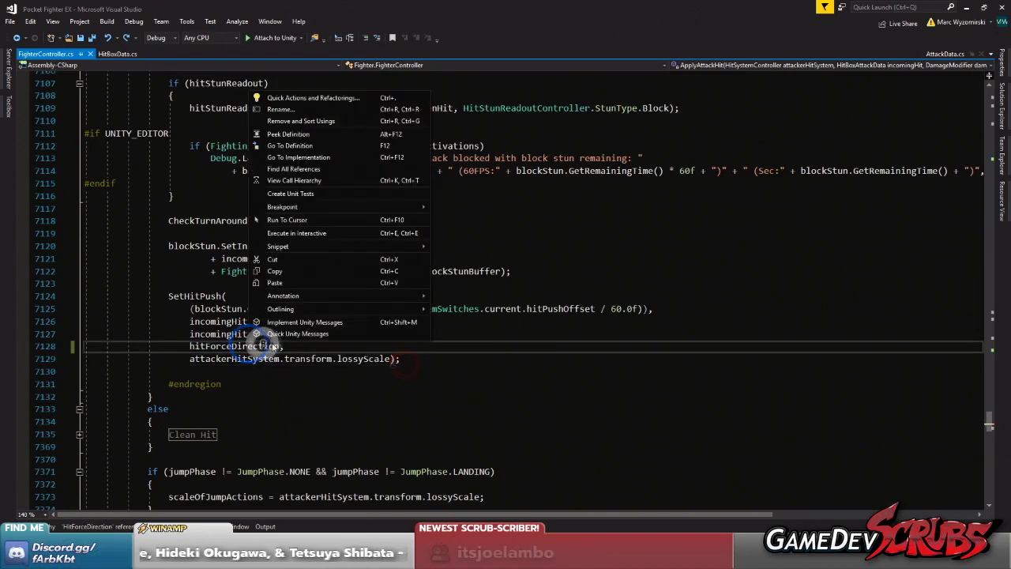
{"action": "left_click", "coordinate": [290, 146]}
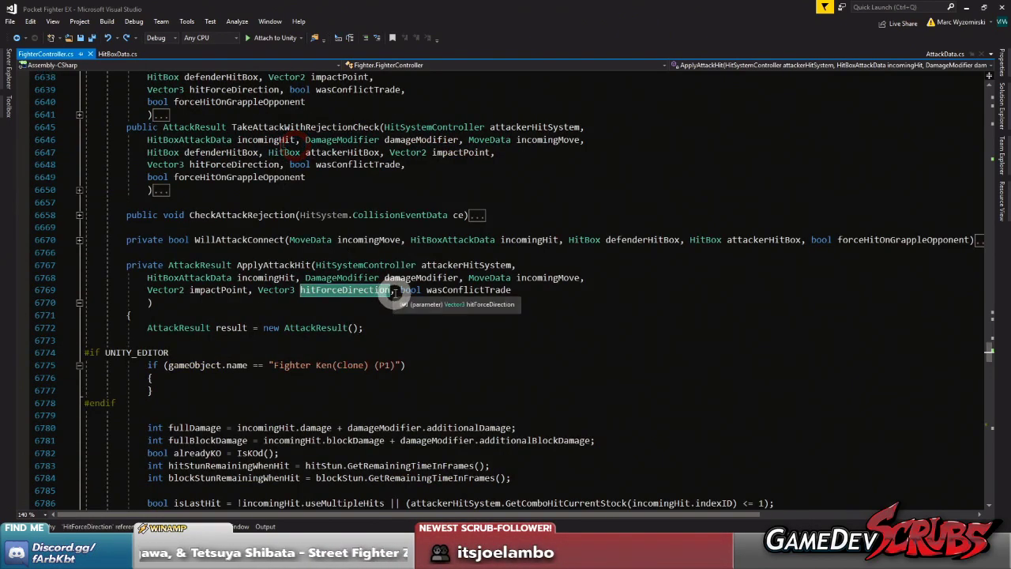
- Find all references to ApplyAttackHit and open its call in GrappleVictimInflictHit
{"action": "left_click", "coordinate": [289, 265]}
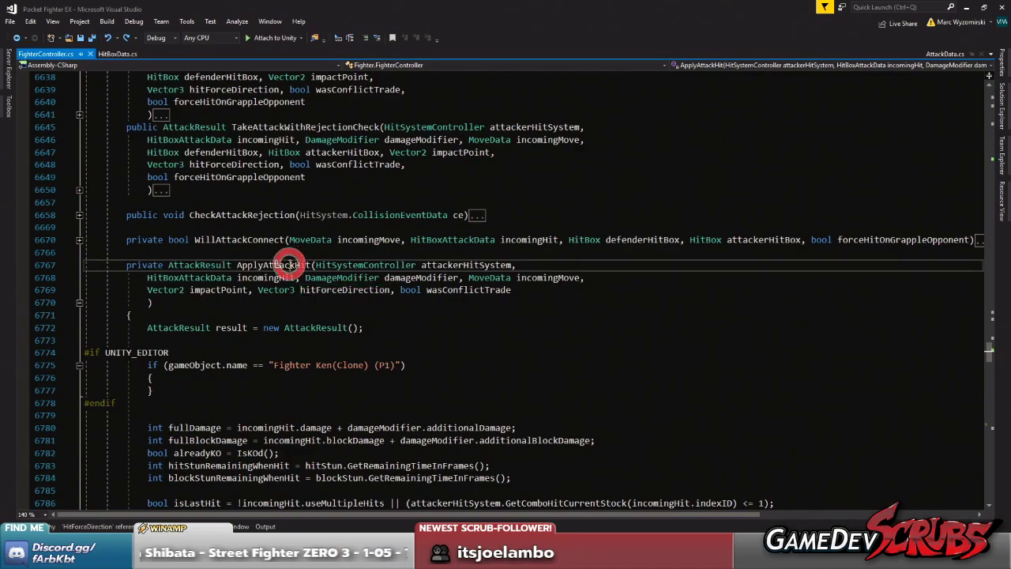
{"action": "right_click", "coordinate": [289, 264]}
{"action": "left_click", "coordinate": [361, 338]}
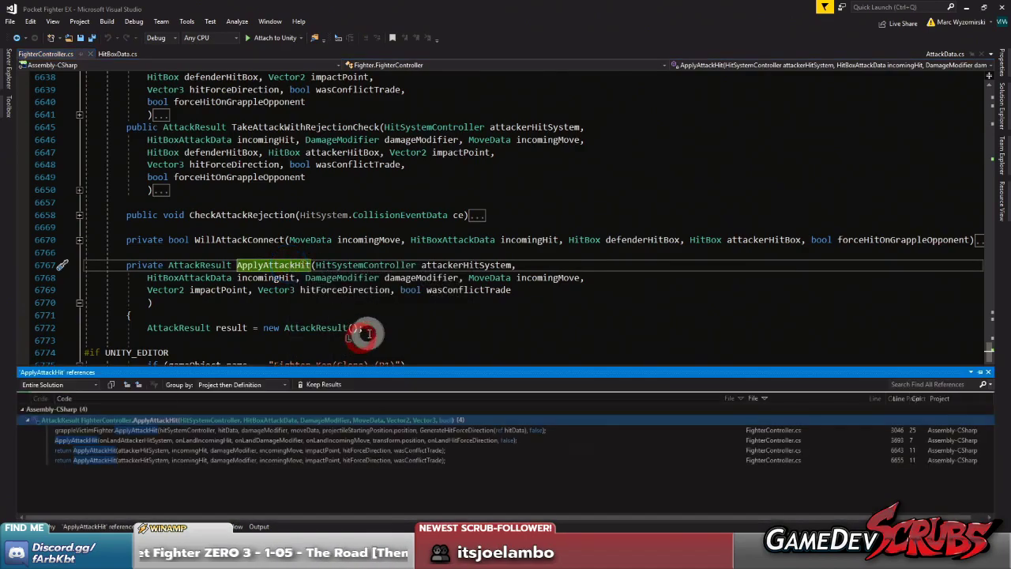
{"action": "double_click", "coordinate": [221, 430]}
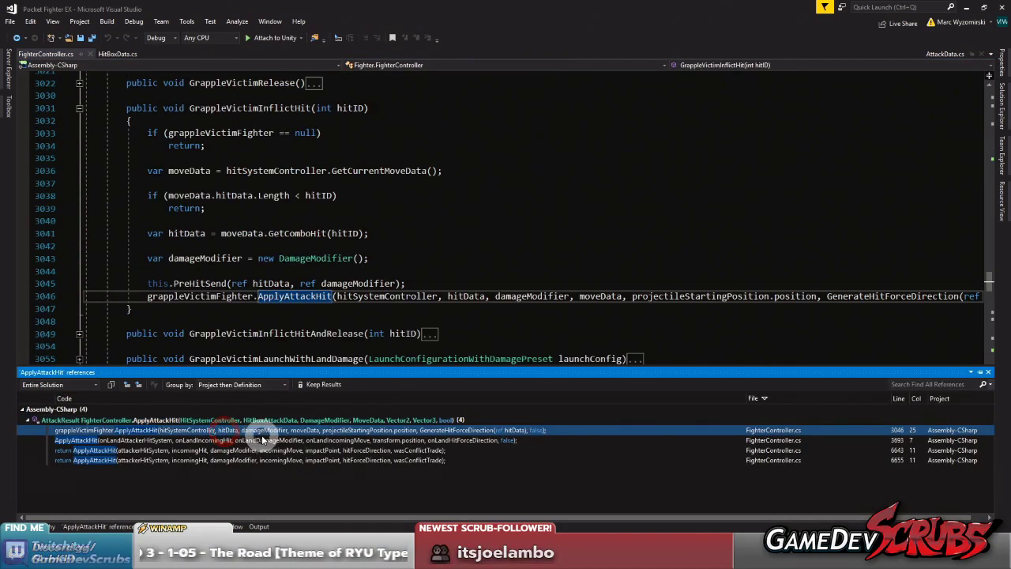
- Split the ApplyAttackHit call in GrappleVictimInflictHit onto a second line starting at projectileStartingPosition.position
{"action": "left_click", "coordinate": [630, 295]}
{"action": "key", "text": "Return"}
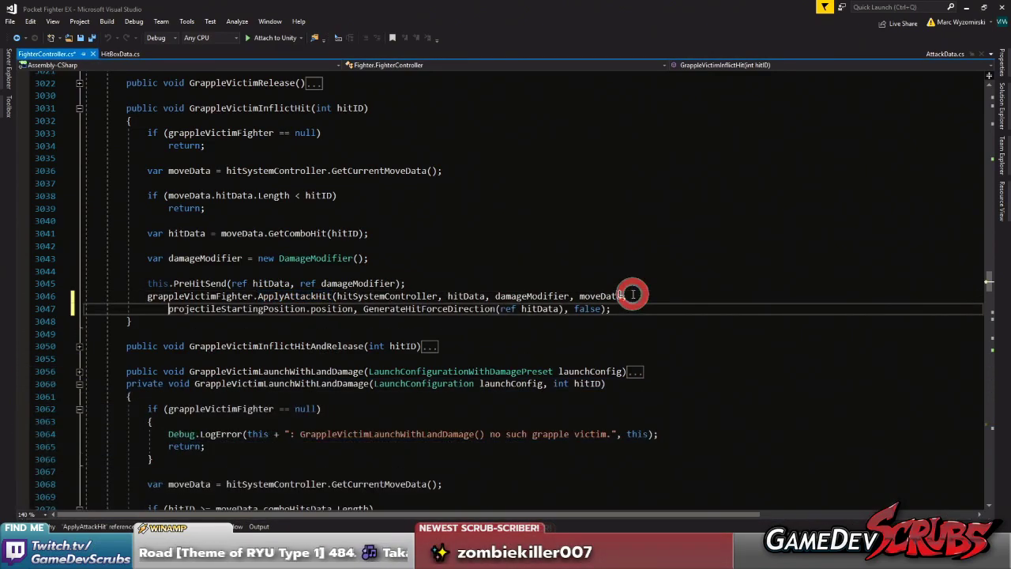
{"action": "key", "text": "ctrl+shift+Right"}
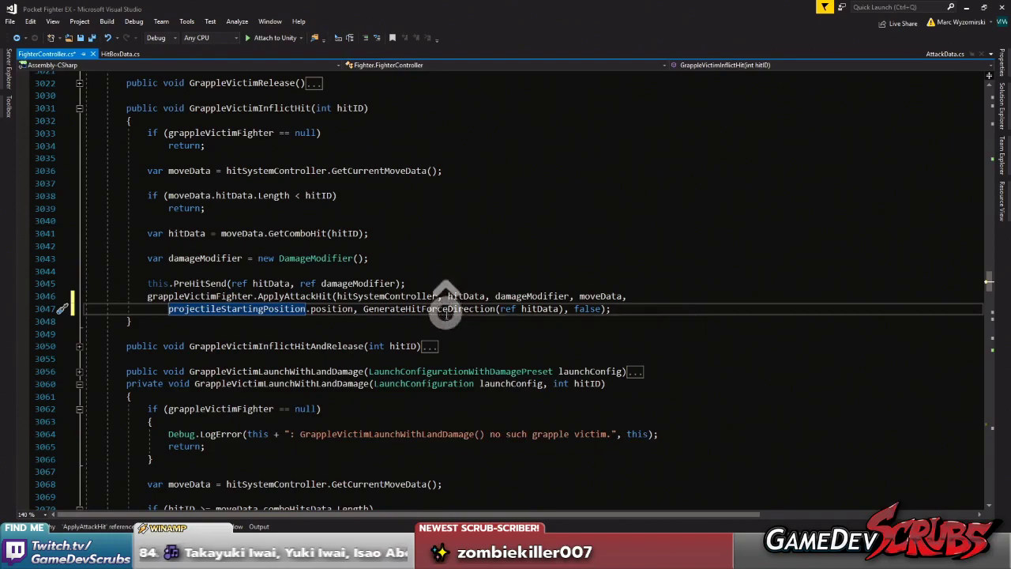
- Check the definition of GenerateHitForceDirection and return to its call in GrappleVictimInflictHit
{"action": "scroll", "coordinate": [447, 308], "scroll_direction": "up", "scroll_amount": 2}
{"action": "right_click", "coordinate": [463, 384]}
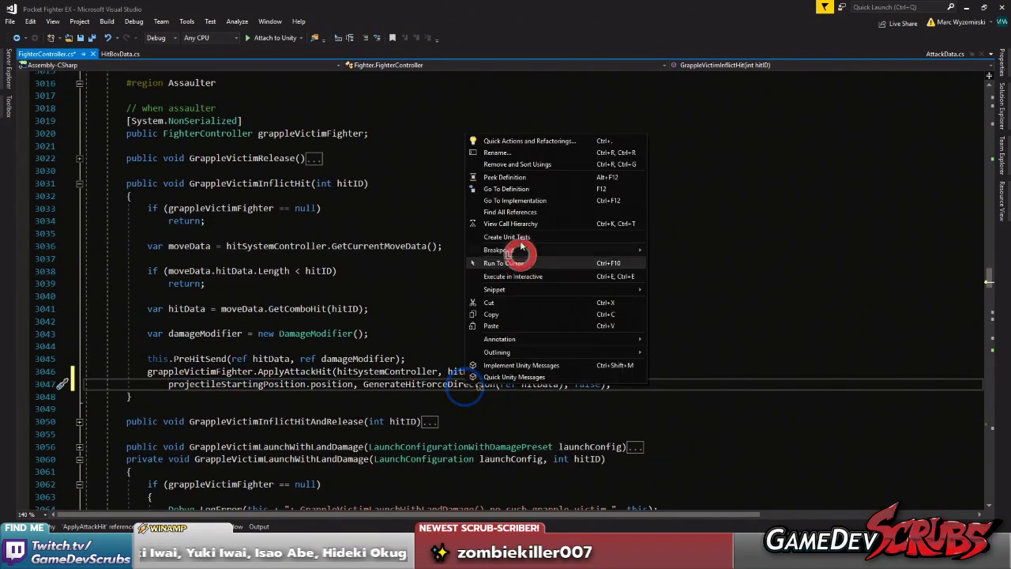
{"action": "left_click", "coordinate": [508, 190]}
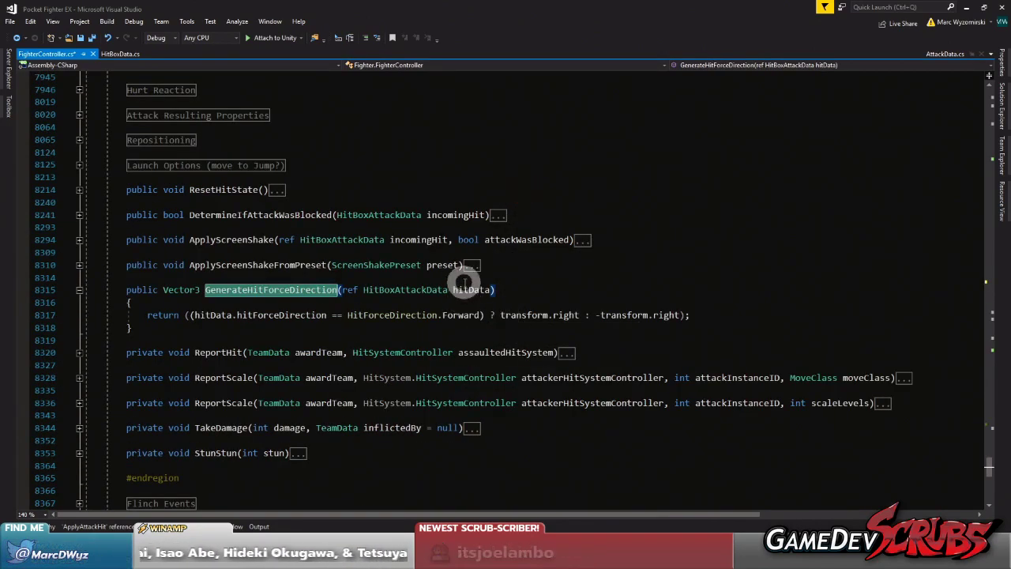
{"action": "left_click", "coordinate": [16, 38]}
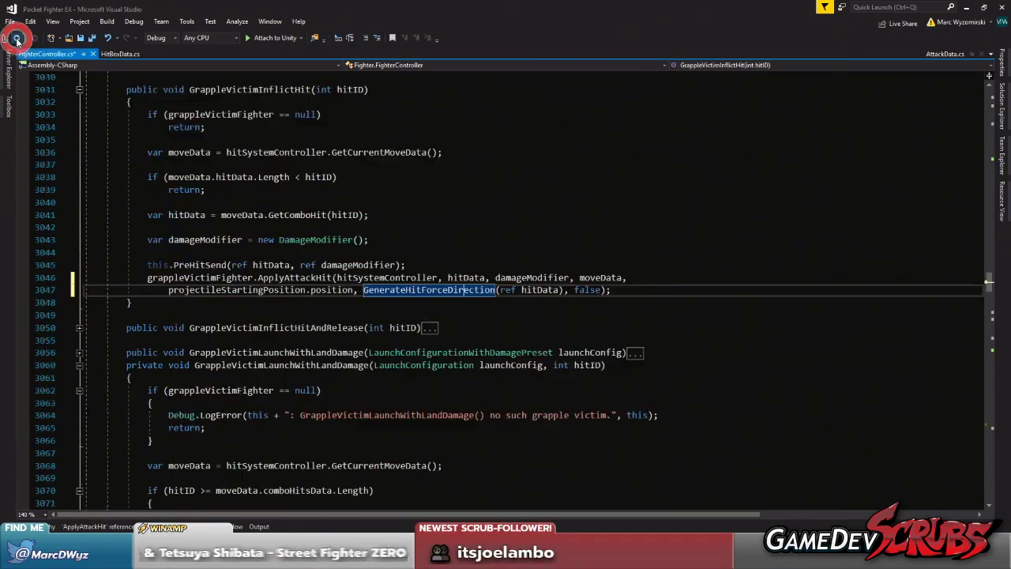
- Open the ApplyAttackHit reference in the landing code of ProcessJumping from the earlier reference results
{"action": "scroll", "coordinate": [312, 311], "scroll_direction": "up", "scroll_amount": 3}
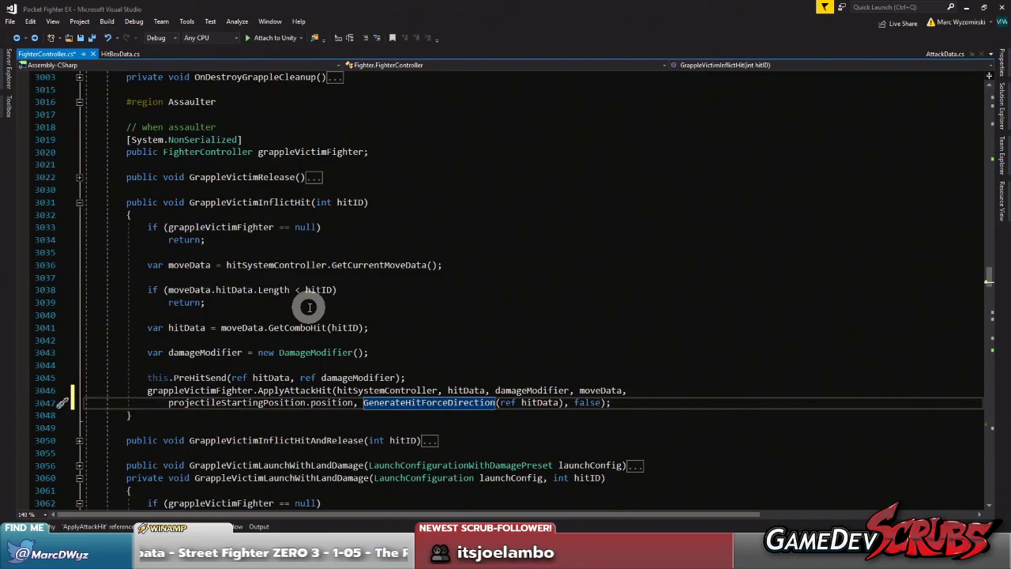
{"action": "scroll", "coordinate": [309, 307], "scroll_direction": "down", "scroll_amount": 11}
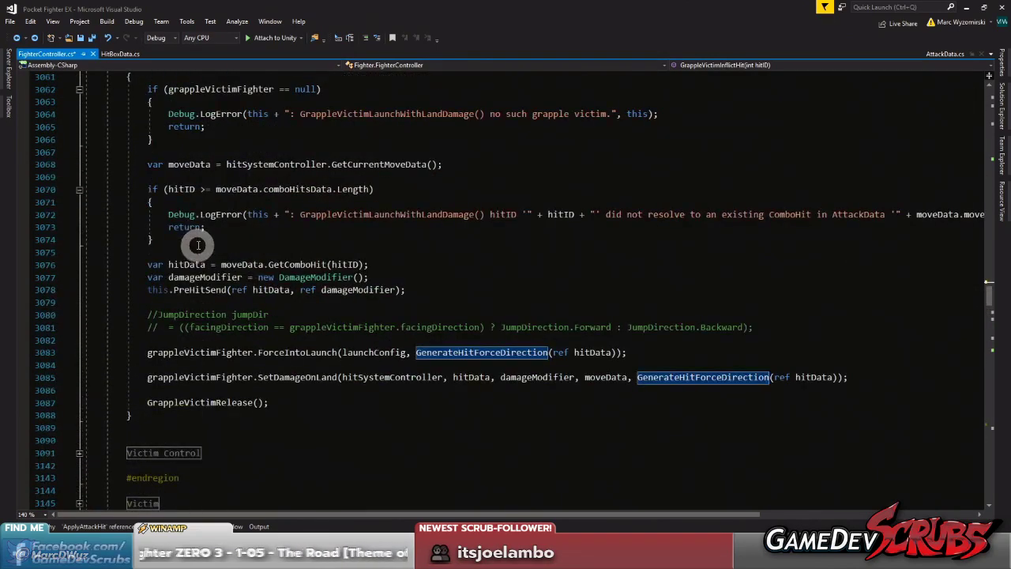
{"action": "left_click", "coordinate": [99, 526]}
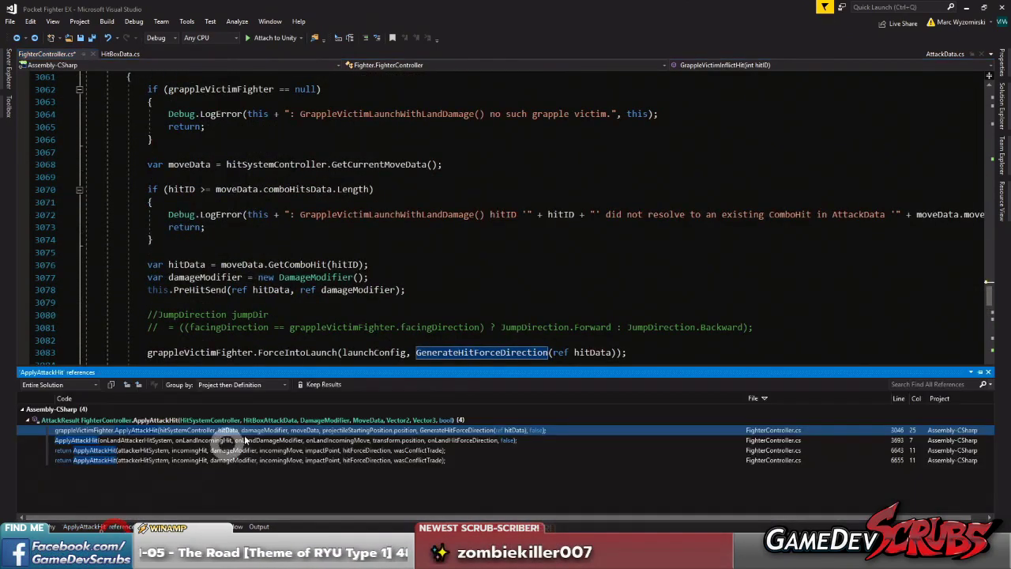
{"action": "double_click", "coordinate": [268, 439]}
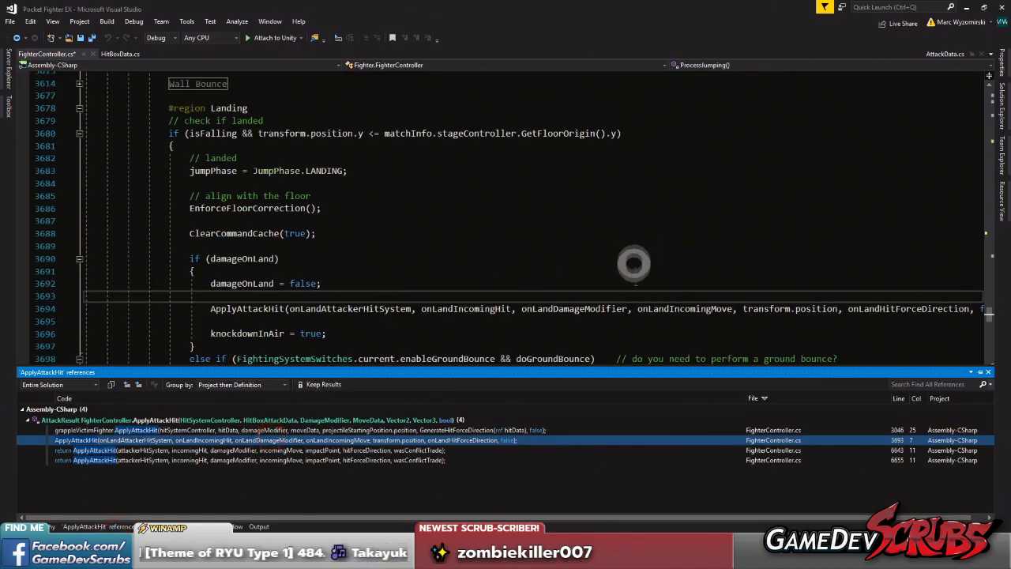
- Split the landing code's ApplyAttackHit call onto a second line starting at onLandIncomingMove
{"action": "left_click", "coordinate": [640, 310]}
{"action": "key", "text": "BackSpace"}
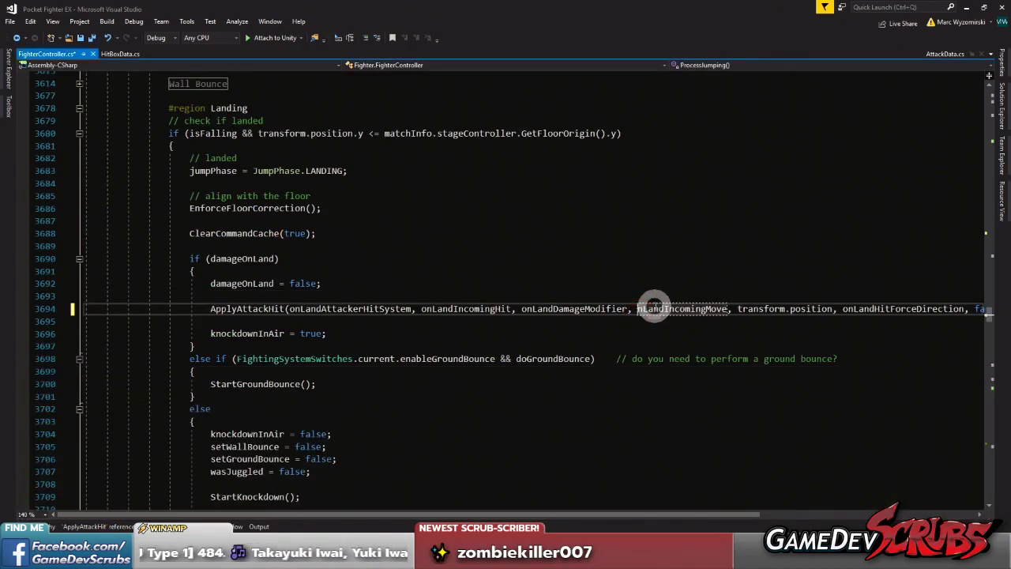
{"action": "key", "text": "Return"}
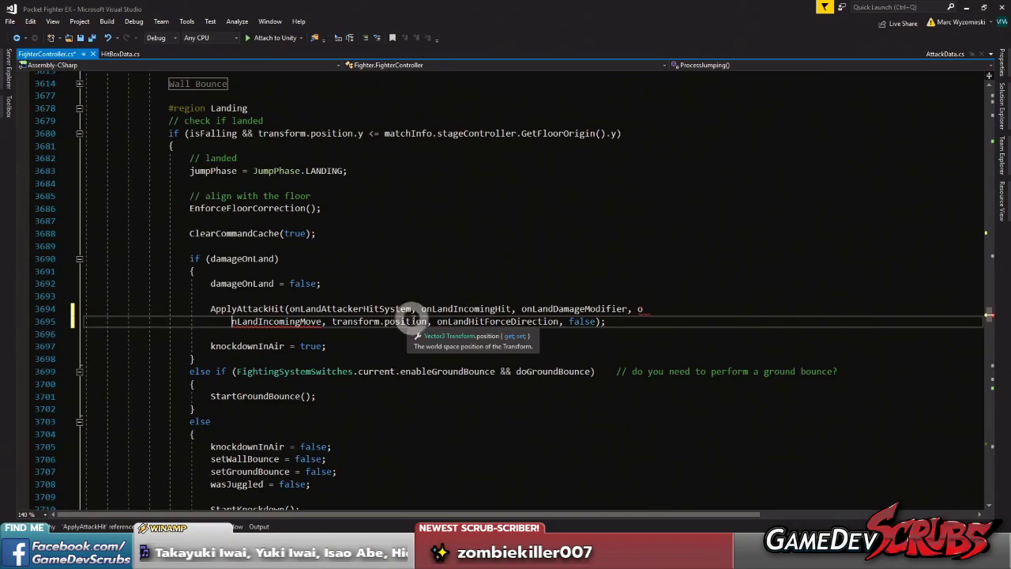
{"action": "left_click", "coordinate": [644, 308]}
{"action": "key", "text": "BackSpace"}
{"action": "key", "text": "BackSpace"}
{"action": "left_click", "coordinate": [231, 320]}
{"action": "type", "text": "o"}
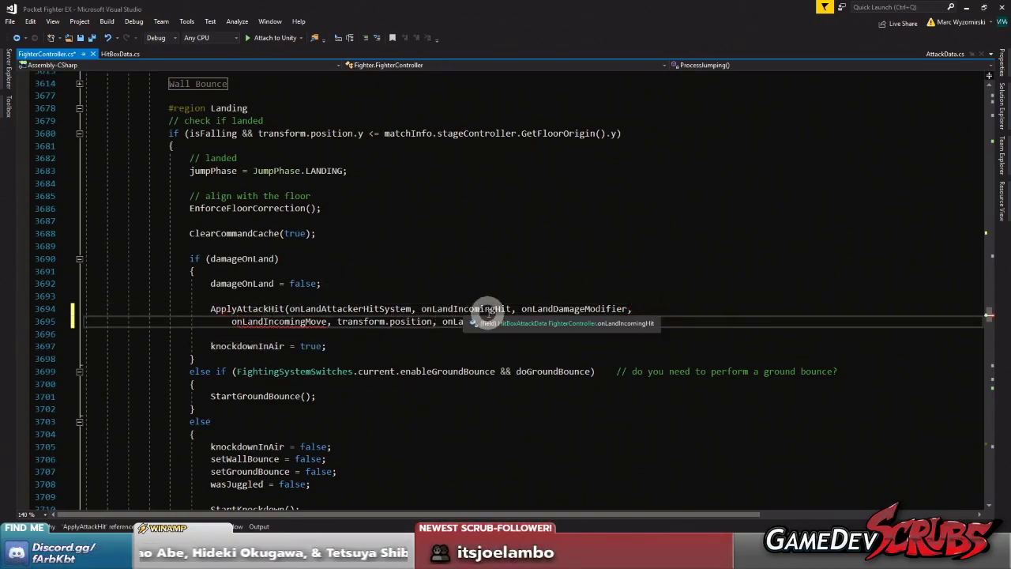
{"action": "left_click", "coordinate": [440, 331]}
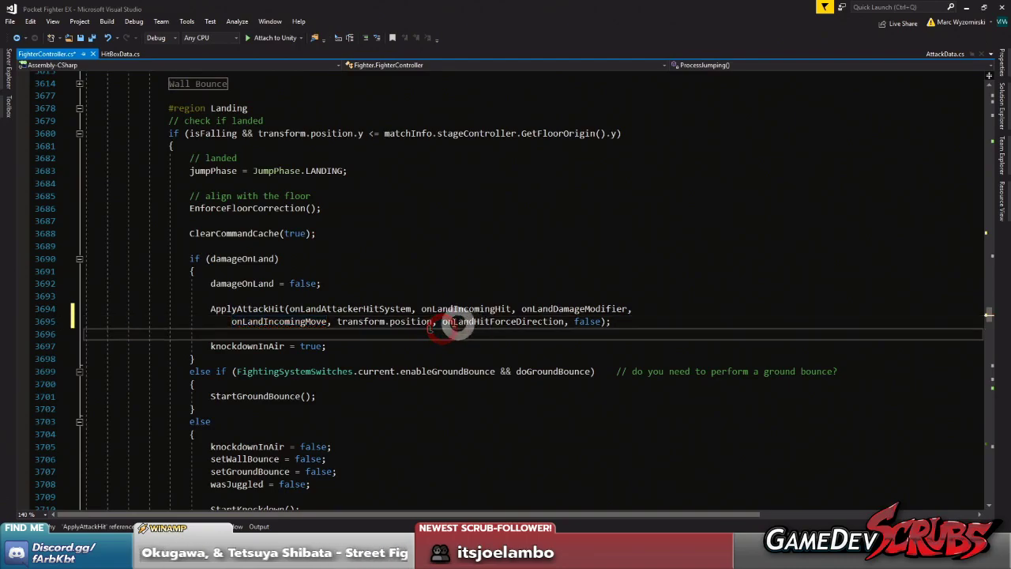
- Open the first ApplyAttackHit reference inside the private TakeAttack overload and expand the method's body
{"action": "scroll", "coordinate": [358, 316], "scroll_direction": "up", "scroll_amount": 7}
{"action": "scroll", "coordinate": [357, 314], "scroll_direction": "down", "scroll_amount": 8}
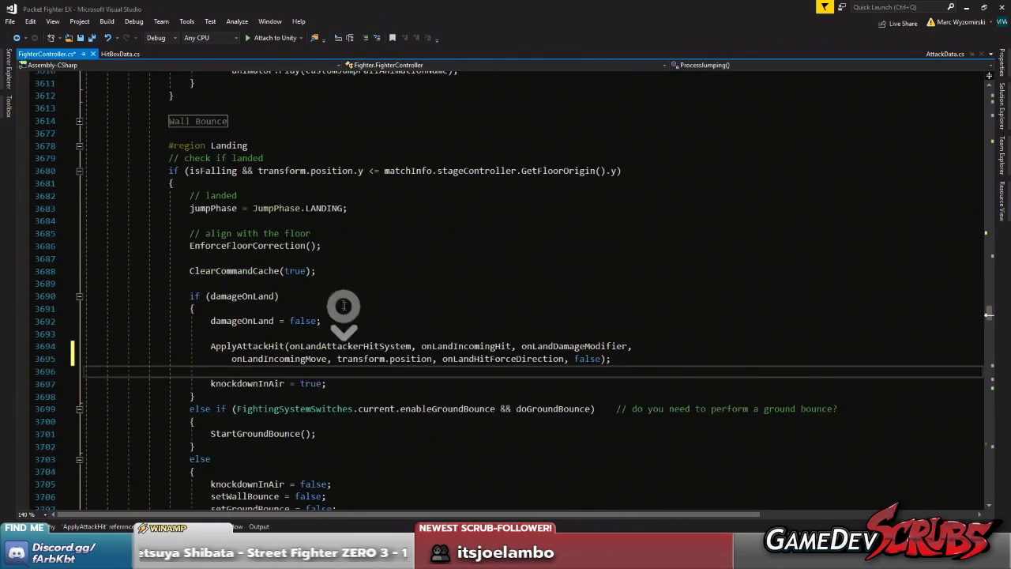
{"action": "left_click", "coordinate": [116, 527]}
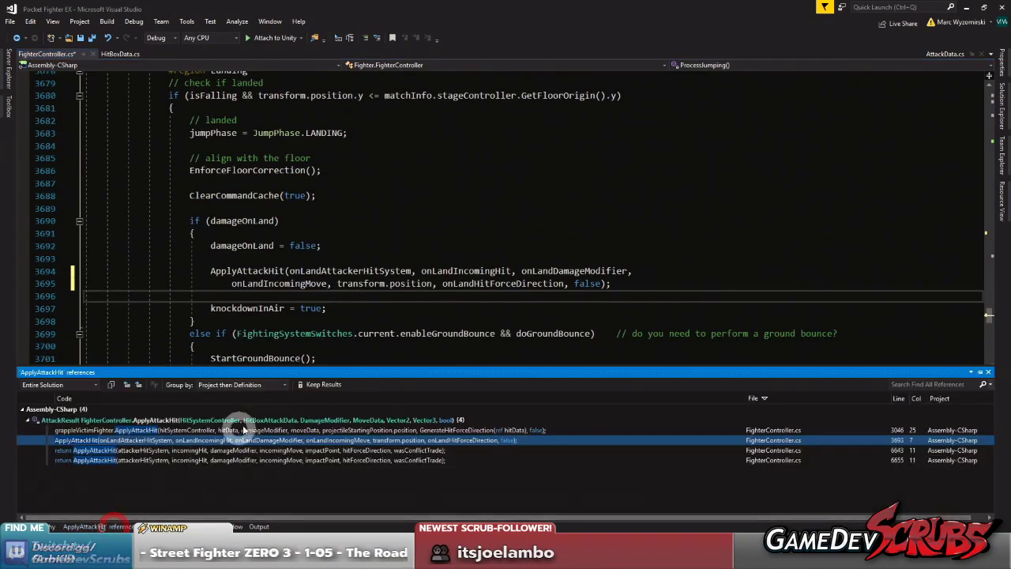
{"action": "double_click", "coordinate": [239, 450]}
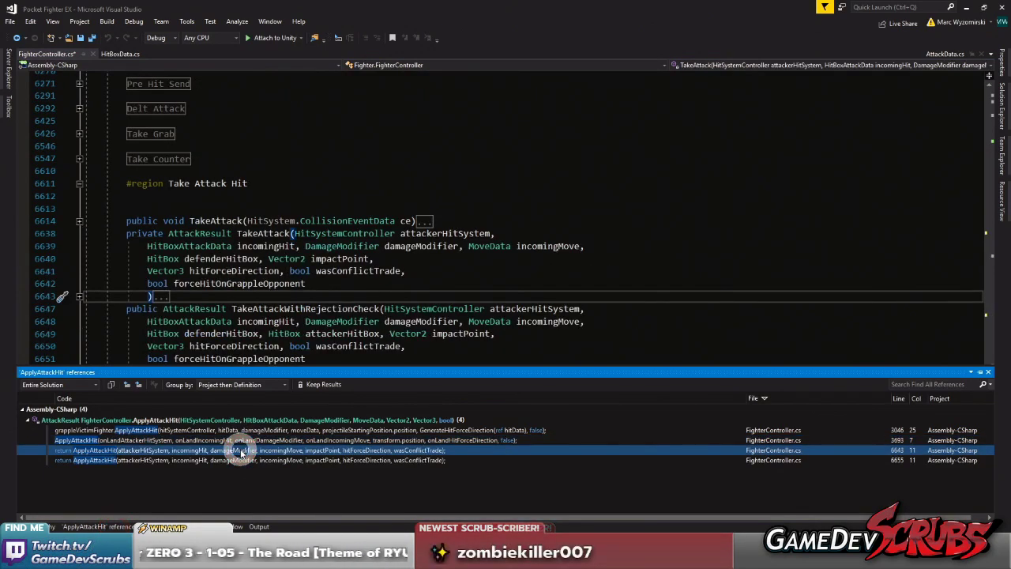
{"action": "left_click", "coordinate": [63, 298]}
{"action": "left_click", "coordinate": [79, 296]}
{"action": "scroll", "coordinate": [79, 296], "scroll_direction": "down", "scroll_amount": 3}
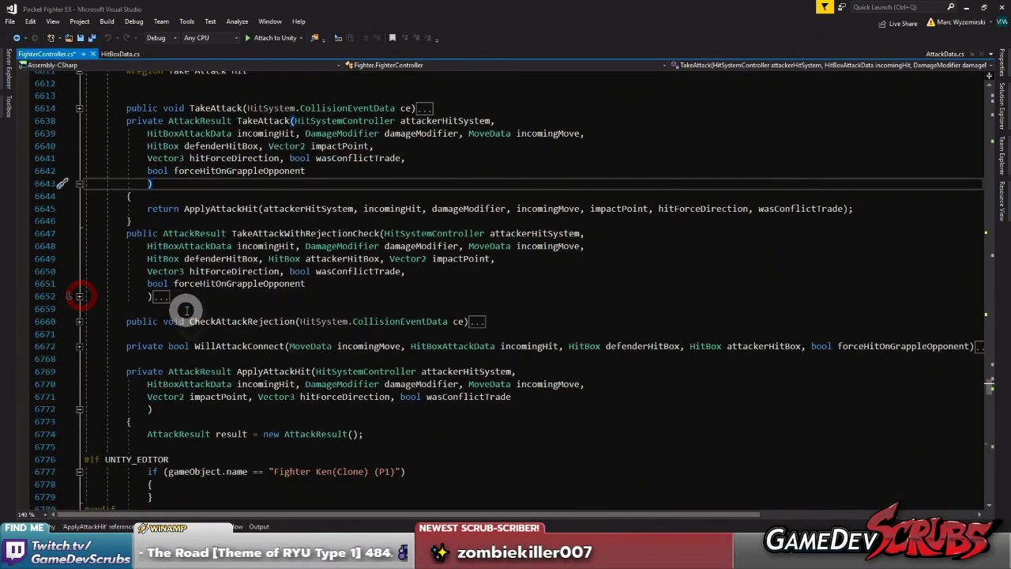
- Split the ApplyAttackHit call in the private TakeAttack overload onto a second line starting at incomingMove
{"action": "left_click", "coordinate": [516, 209]}
{"action": "key", "text": "Return"}
{"action": "left_click", "coordinate": [234, 158]}
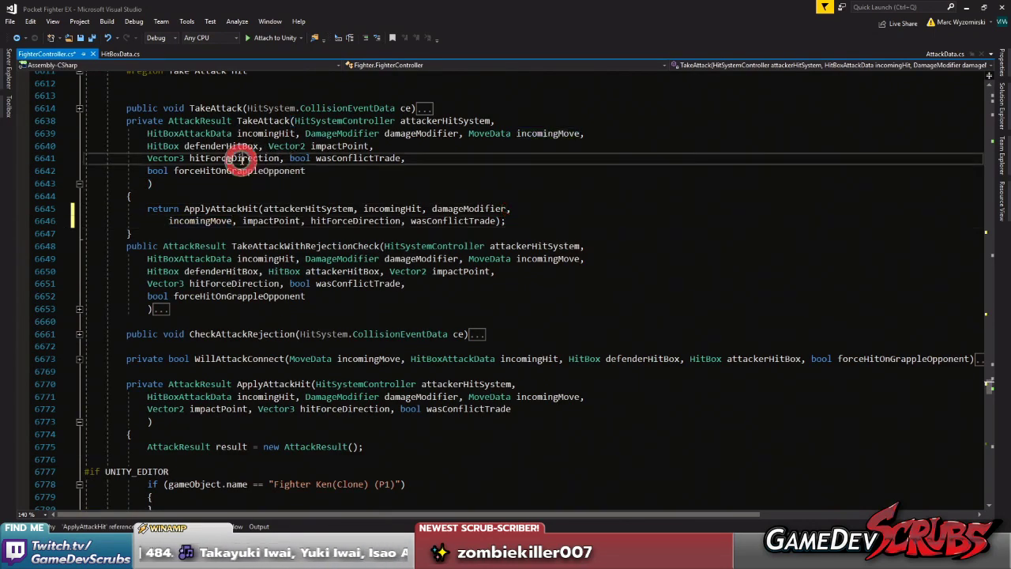
- Expand the TakeAttack overload taking CollisionEventData and find all references to its ce.hitForceDirection argument
{"action": "left_click", "coordinate": [80, 108]}
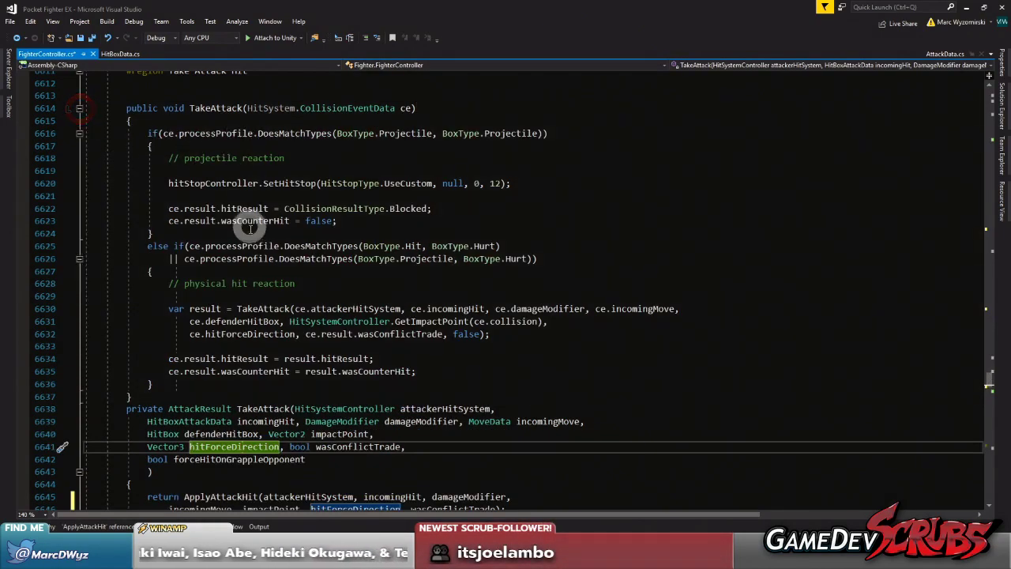
{"action": "left_click", "coordinate": [320, 333]}
{"action": "left_click", "coordinate": [229, 333]}
{"action": "double_click", "coordinate": [260, 334]}
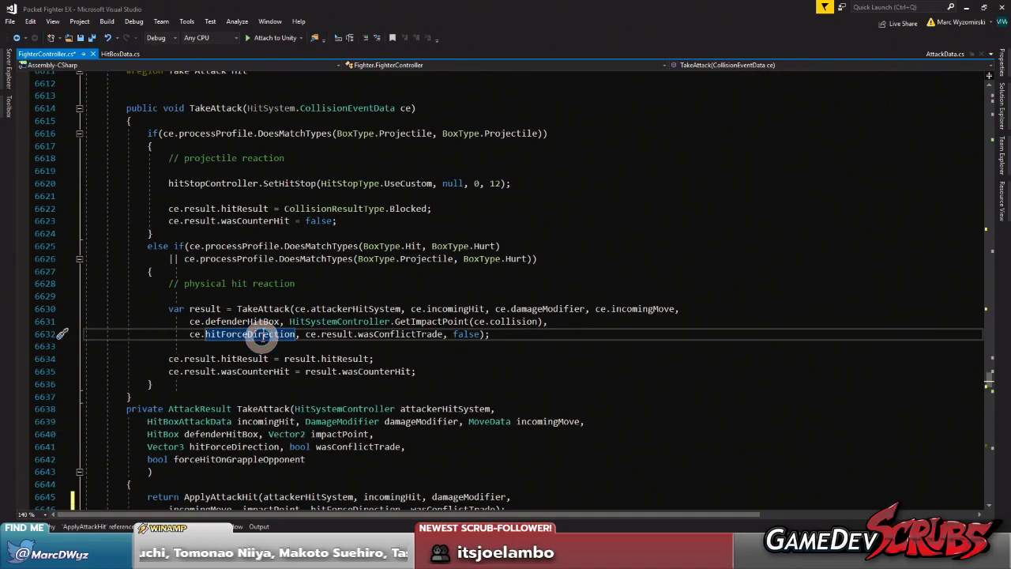
{"action": "right_click", "coordinate": [260, 334]}
{"action": "left_click", "coordinate": [321, 158]}
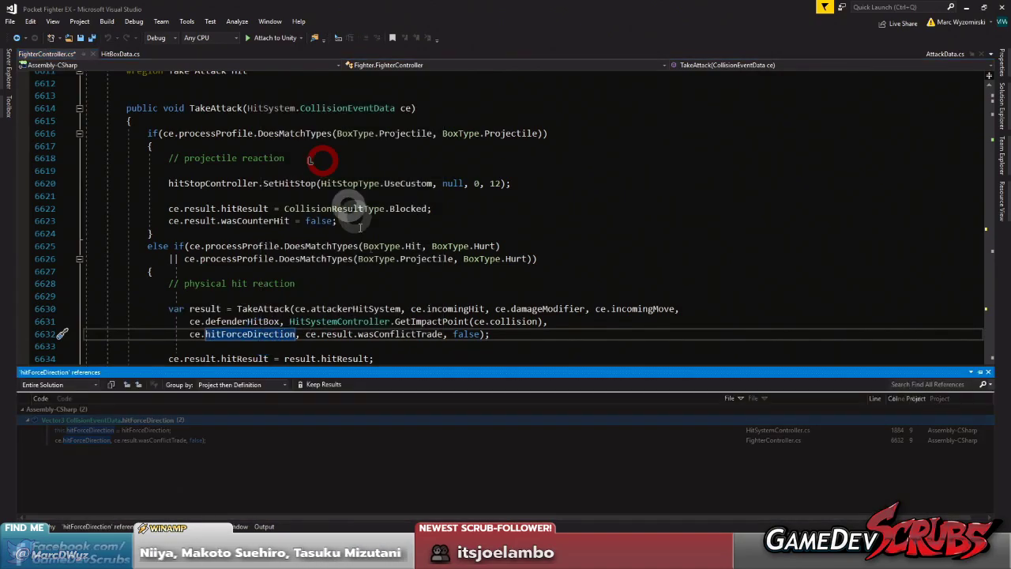
- Examine the hitForceDirection assignment in the CollisionEventData constructor, then return to its use in TakeAttack
{"action": "double_click", "coordinate": [135, 429]}
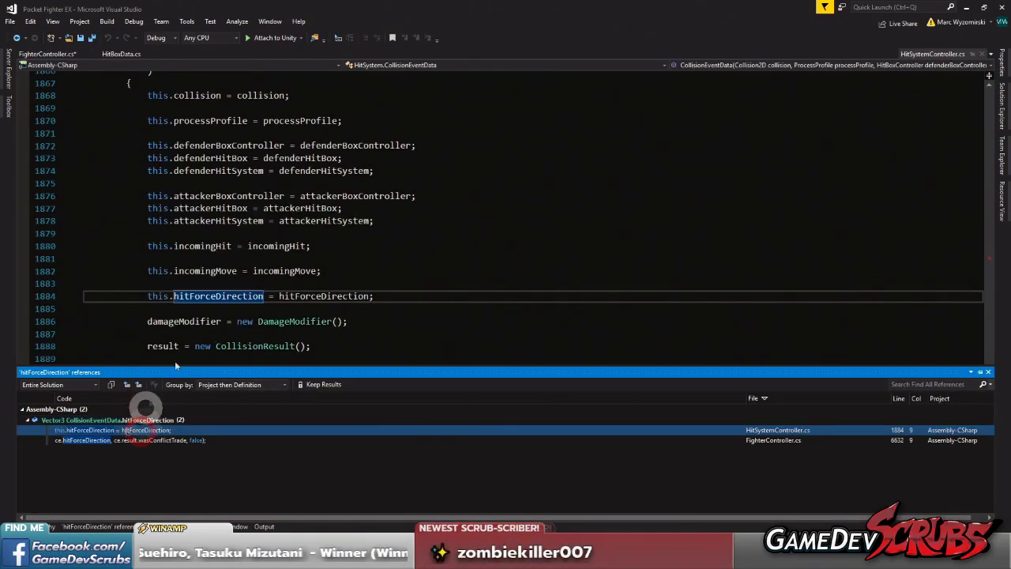
{"action": "scroll", "coordinate": [281, 272], "scroll_direction": "up", "scroll_amount": 4}
{"action": "scroll", "coordinate": [289, 260], "scroll_direction": "down", "scroll_amount": 5}
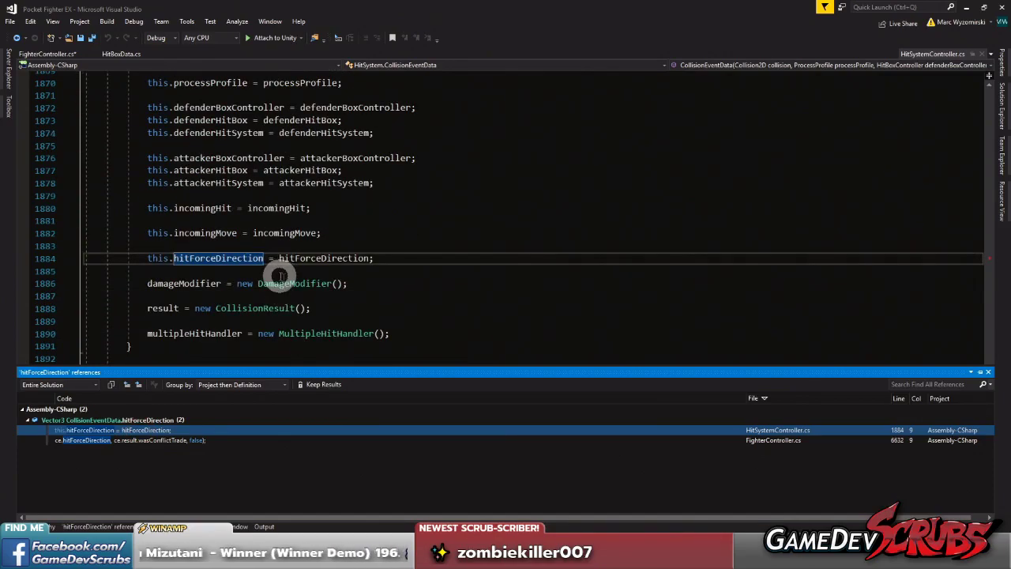
{"action": "scroll", "coordinate": [290, 261], "scroll_direction": "up", "scroll_amount": 6}
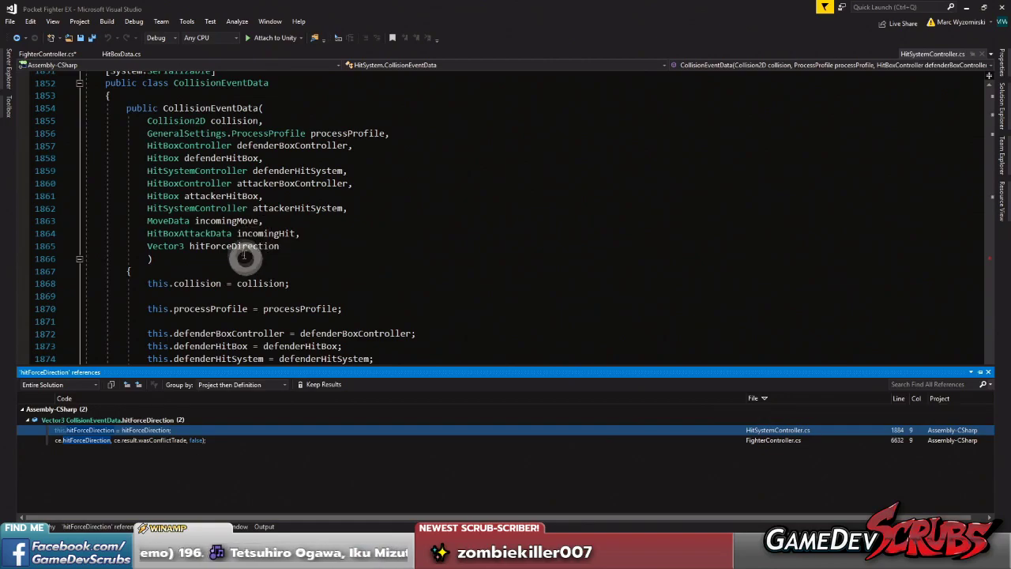
{"action": "scroll", "coordinate": [245, 261], "scroll_direction": "down", "scroll_amount": 5}
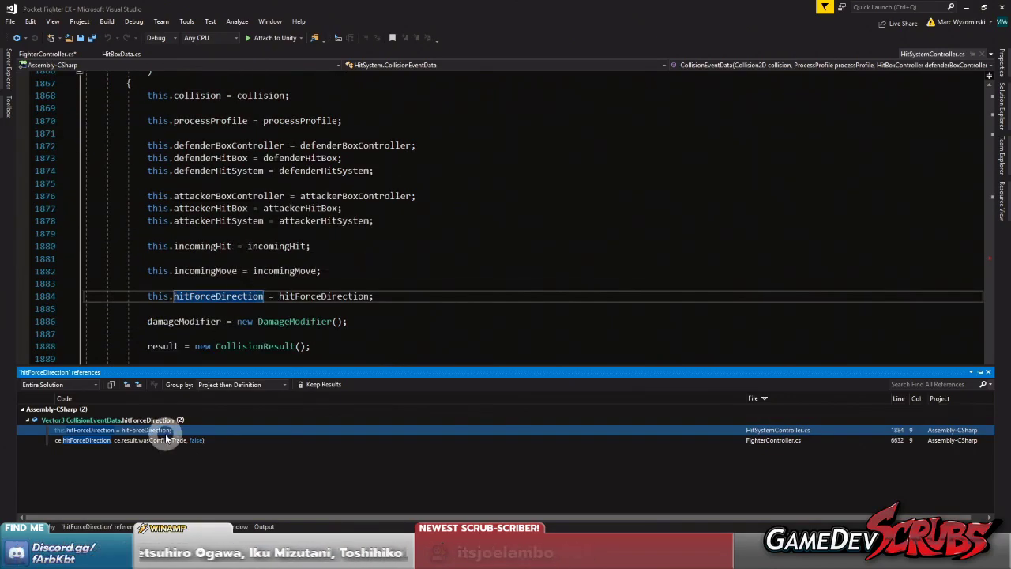
{"action": "double_click", "coordinate": [161, 439]}
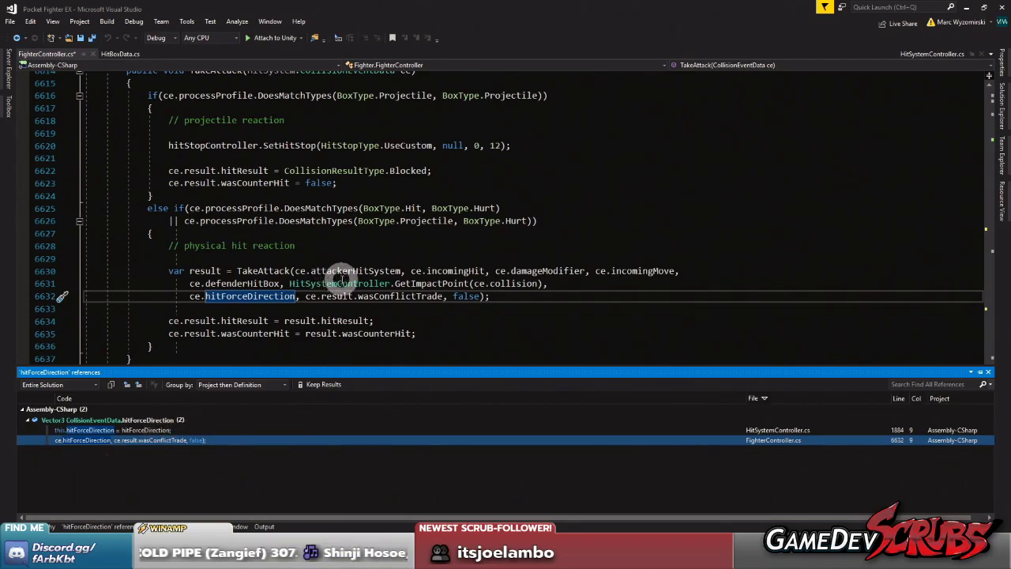
{"action": "left_click", "coordinate": [256, 297]}
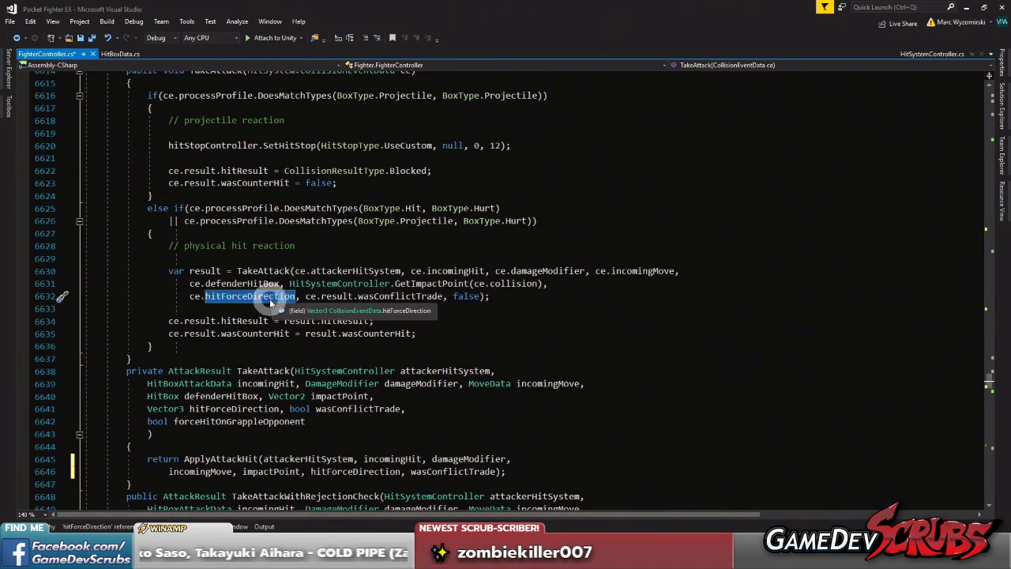
- Remove the ce.hitForceDirection argument from the TakeAttack call in the physical hit reaction
{"action": "left_click_drag", "start_coordinate": [190, 296], "coordinate": [301, 296]}
{"action": "type", "text": "GetHitFo"}
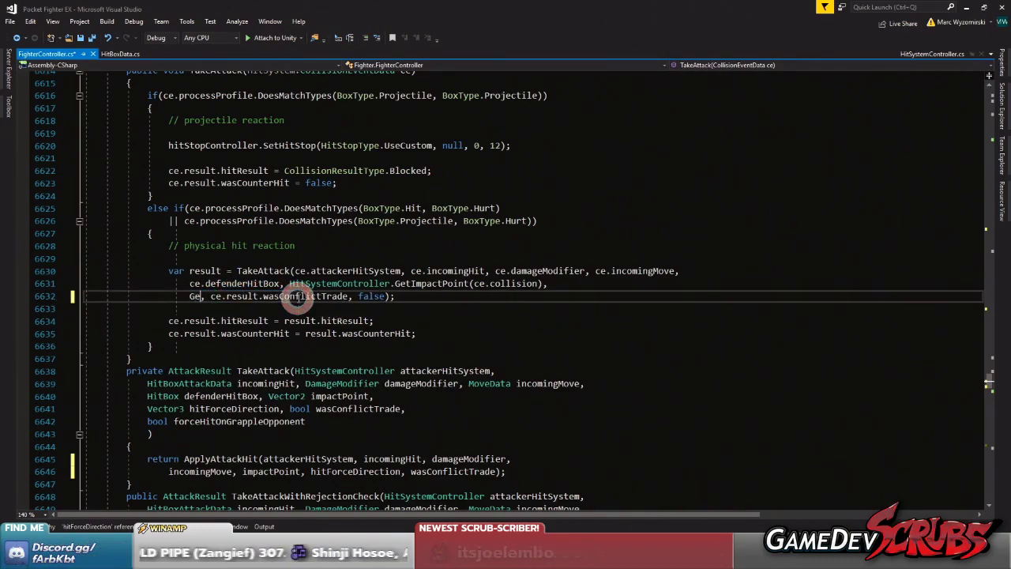
{"action": "type", "text": "rce"}
{"action": "key", "text": "BackSpace"}
{"action": "key", "text": "BackSpace"}
{"action": "key", "text": "BackSpace"}
{"action": "key", "text": "BackSpace"}
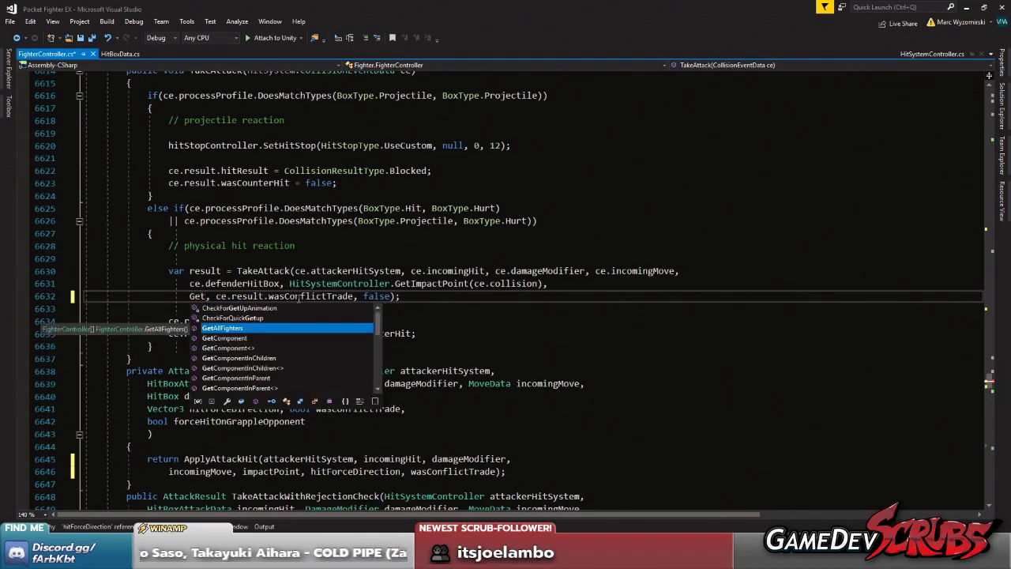
{"action": "type", "text": "Forc"}
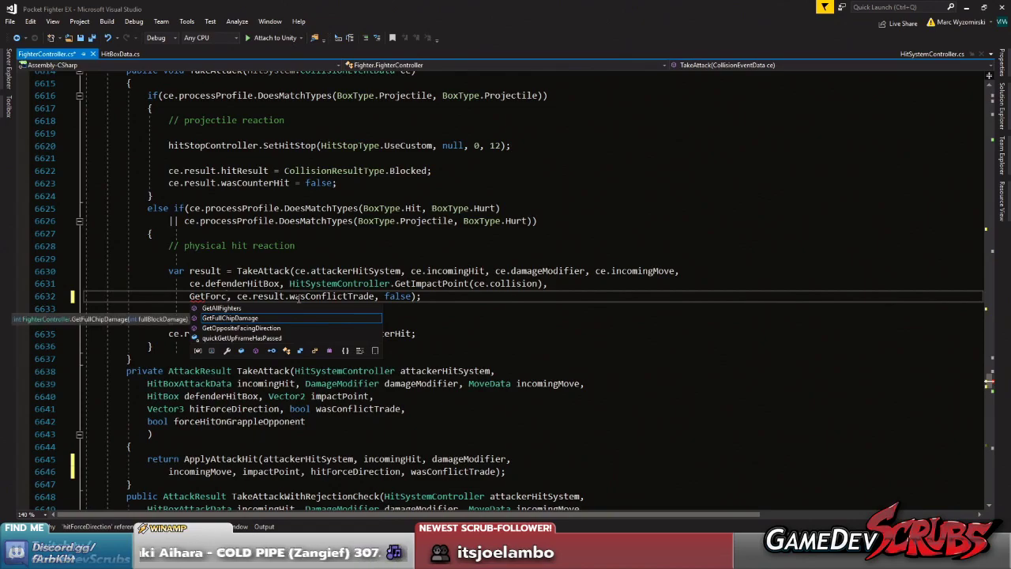
{"action": "key", "text": "BackSpace"}
{"action": "key", "text": "BackSpace"}
{"action": "key", "text": "BackSpace"}
{"action": "key", "text": "BackSpace"}
{"action": "key", "text": "BackSpace"}
{"action": "key", "text": "BackSpace"}
{"action": "key", "text": "BackSpace"}
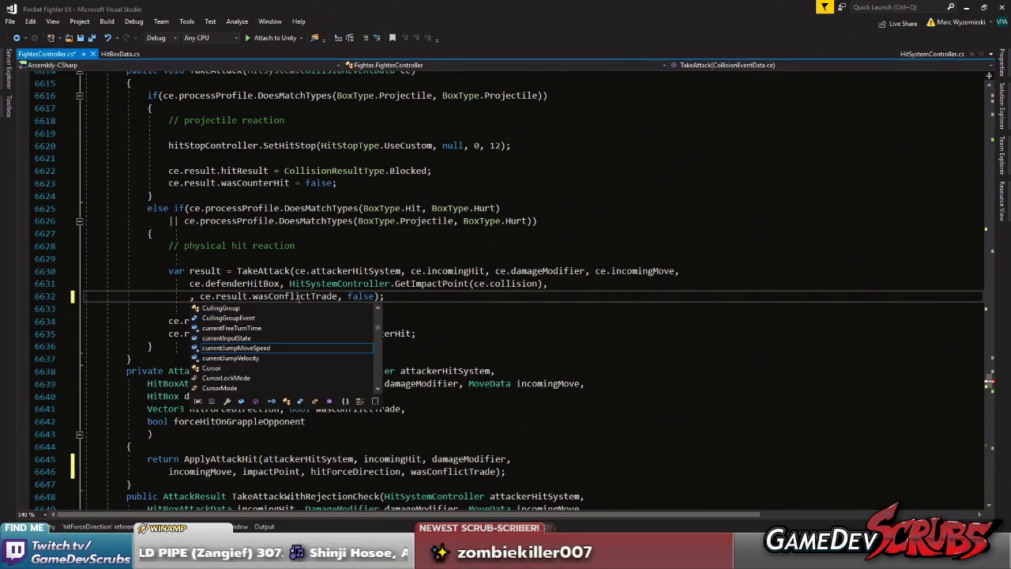
{"action": "left_click", "coordinate": [582, 295]}
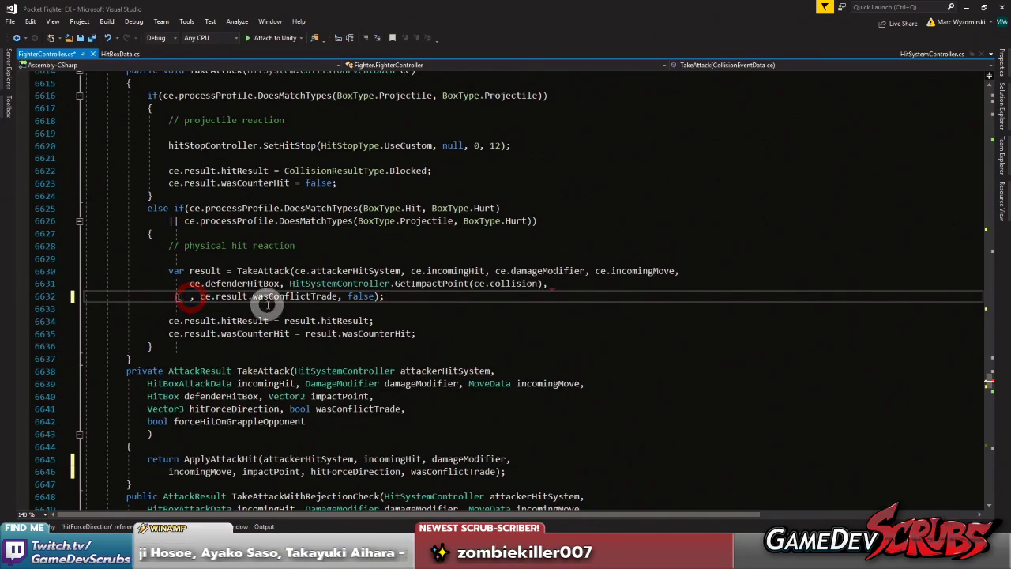
{"action": "type", "text": "GetHitDi"}
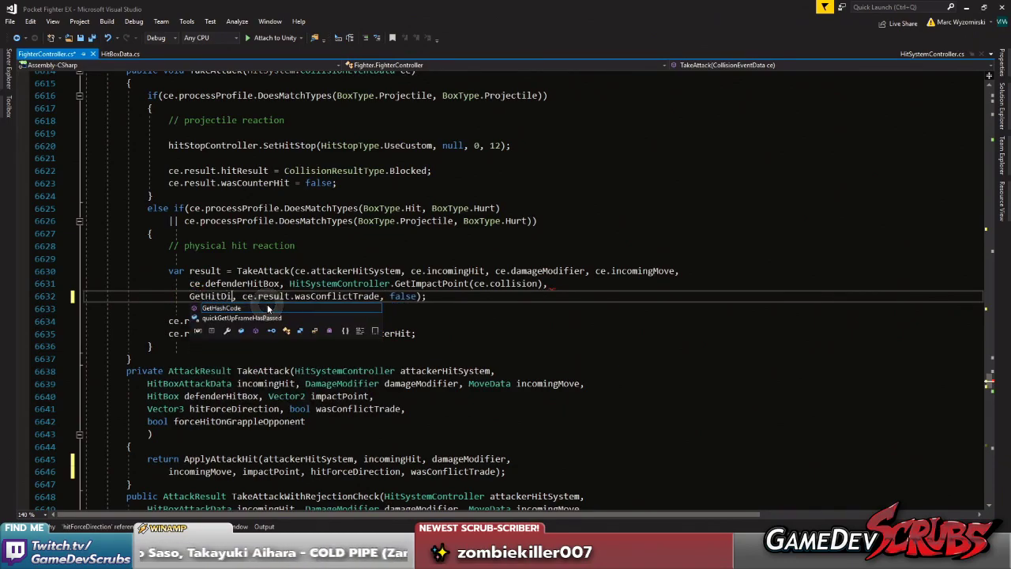
{"action": "key", "text": "BackSpace"}
{"action": "key", "text": "BackSpace"}
{"action": "key", "text": "BackSpace"}
{"action": "key", "text": "BackSpace"}
{"action": "key", "text": "BackSpace"}
{"action": "key", "text": "BackSpace"}
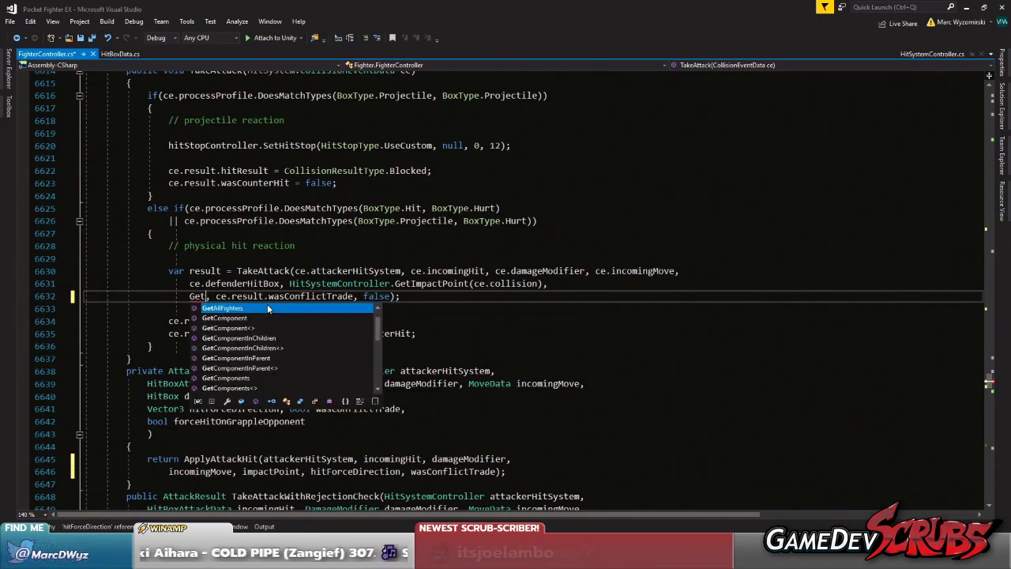
{"action": "key", "text": "BackSpace"}
{"action": "key", "text": "BackSpace"}
- Pass GenerateHitForceDirection(ref ce.incomingHit) before ce.result.wasConflictTrade in the physical hit reaction's TakeAttack call
{"action": "type", "text": "HitForc"}
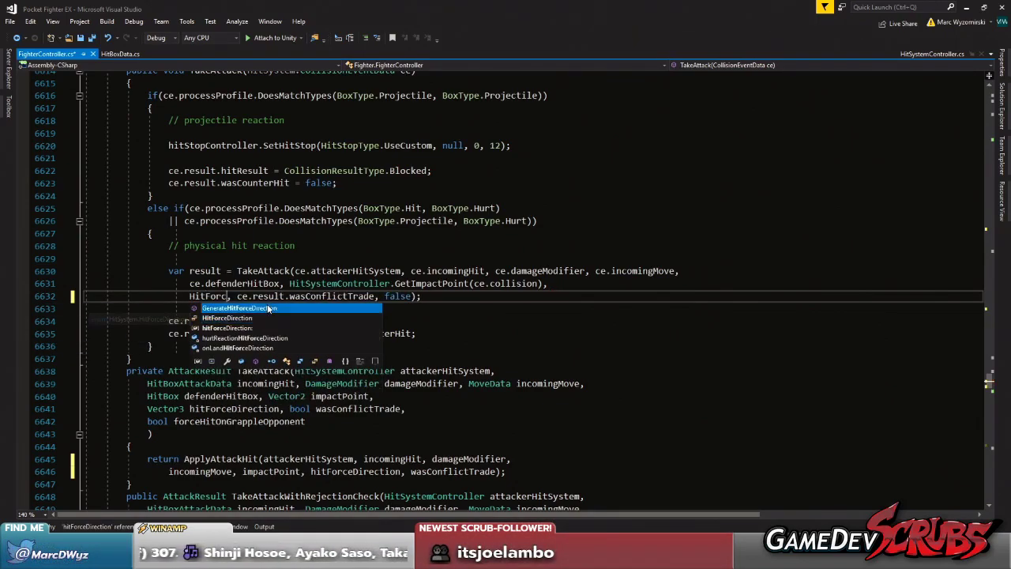
{"action": "double_click", "coordinate": [266, 307]}
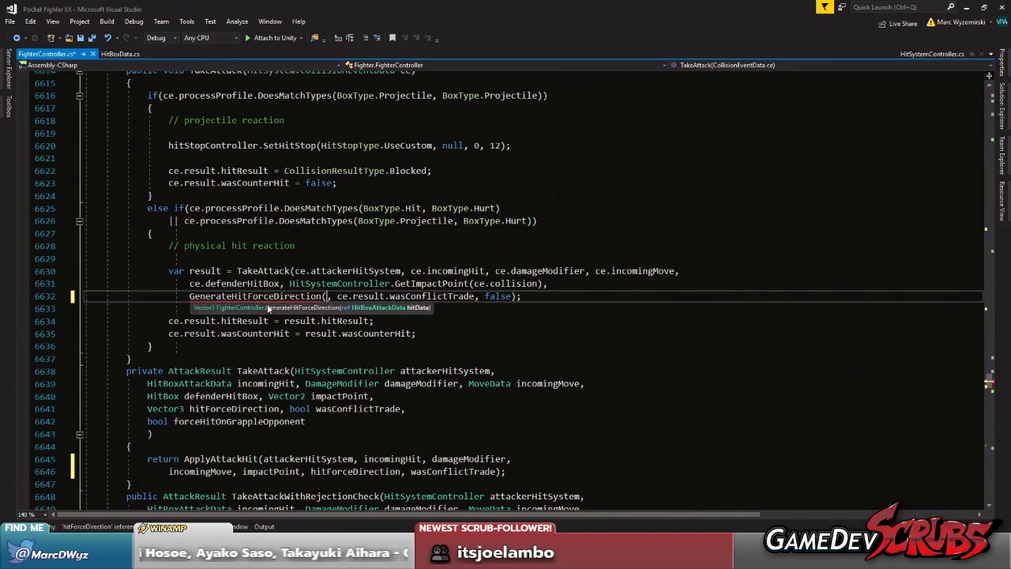
{"action": "type", "text": "ref "}
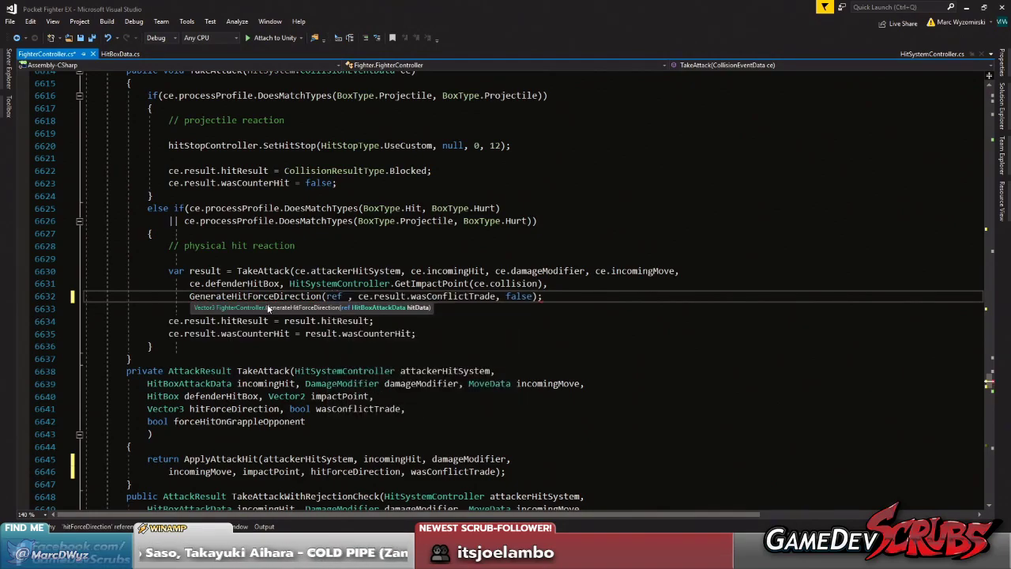
{"action": "type", "text": "ce.hit"}
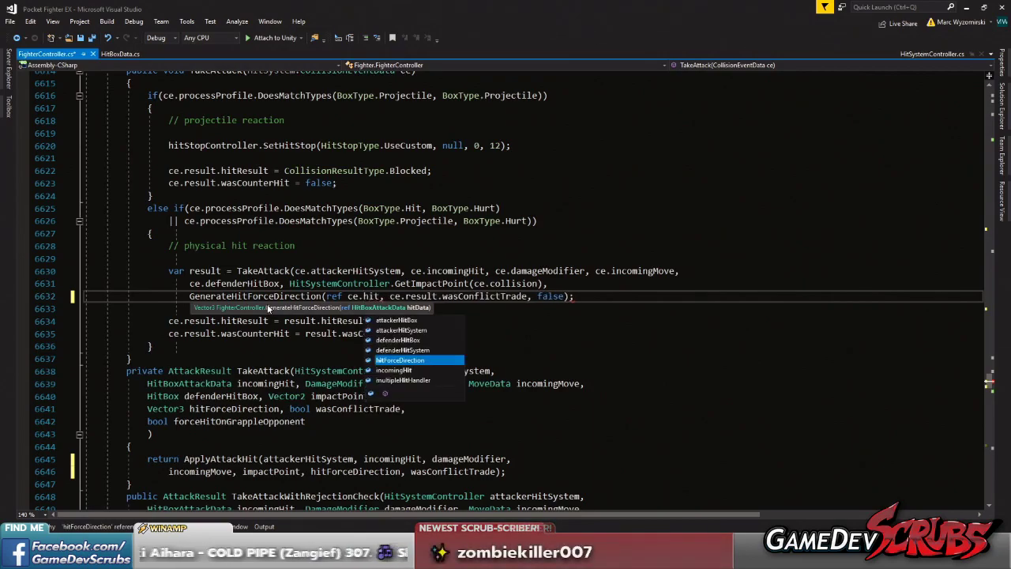
{"action": "key", "text": "Down"}
{"action": "key", "text": "Tab"}
{"action": "type", "text": ")"}
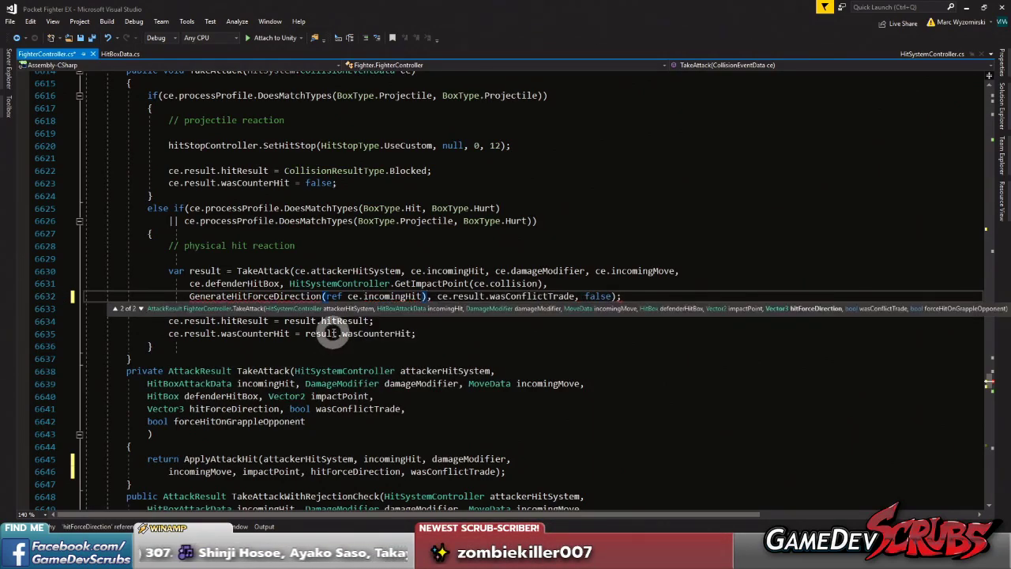
{"action": "left_click", "coordinate": [268, 270]}
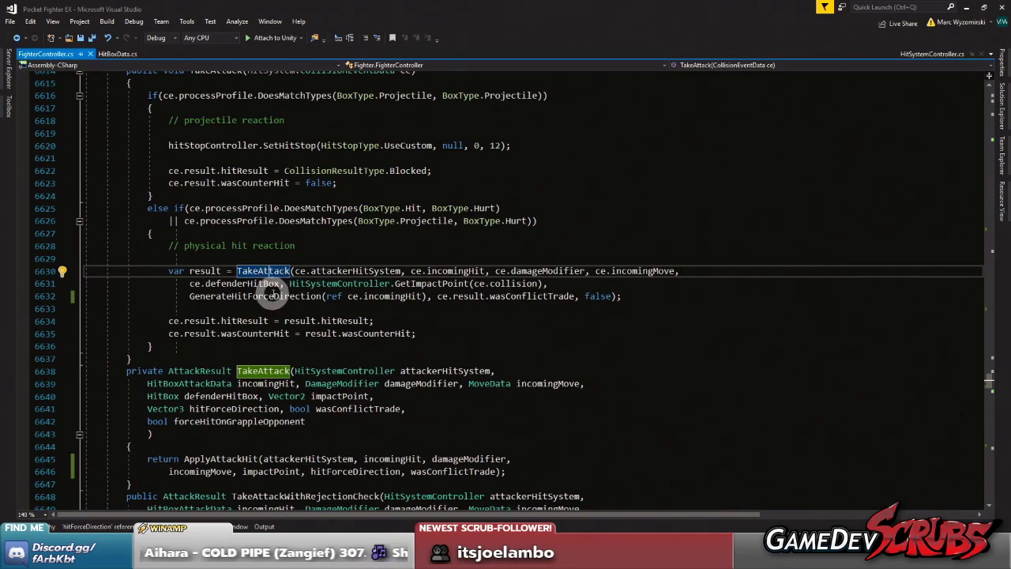
- Trace hitForceDirection from the private TakeAttack overload's definition into the ApplyAttackHit parameter it is passed to
{"action": "right_click", "coordinate": [268, 272]}
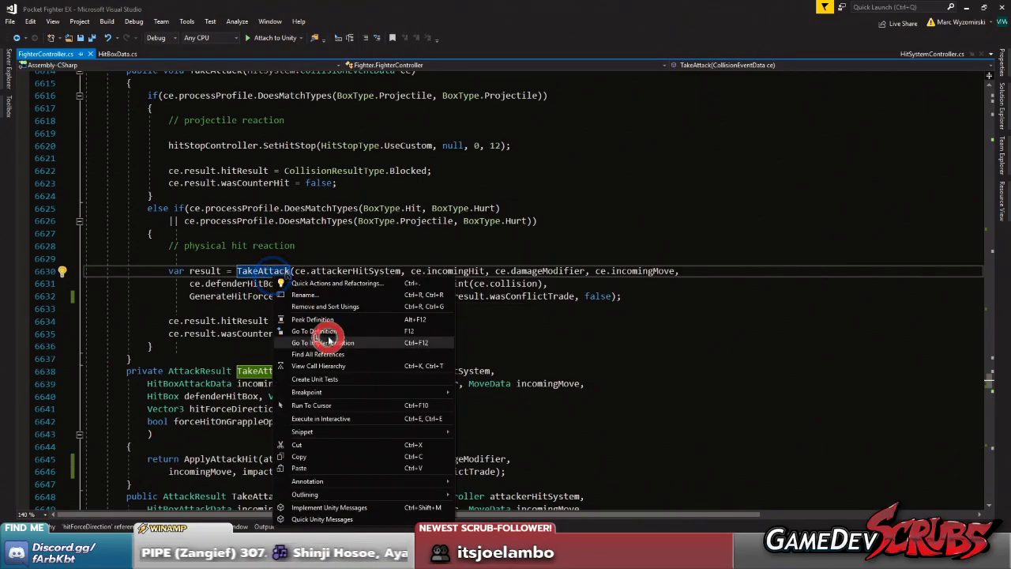
{"action": "left_click", "coordinate": [325, 332]}
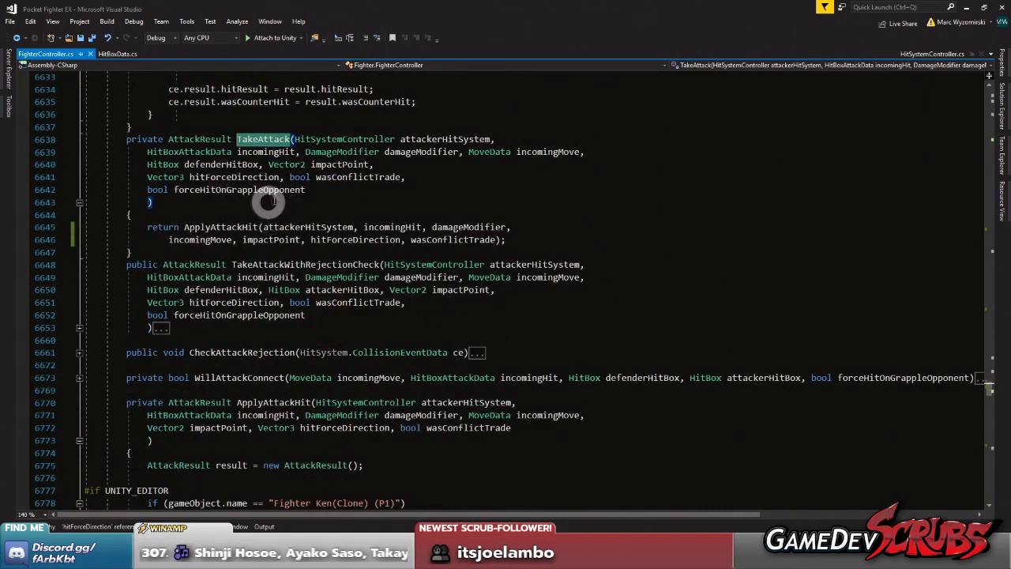
{"action": "left_click", "coordinate": [246, 177]}
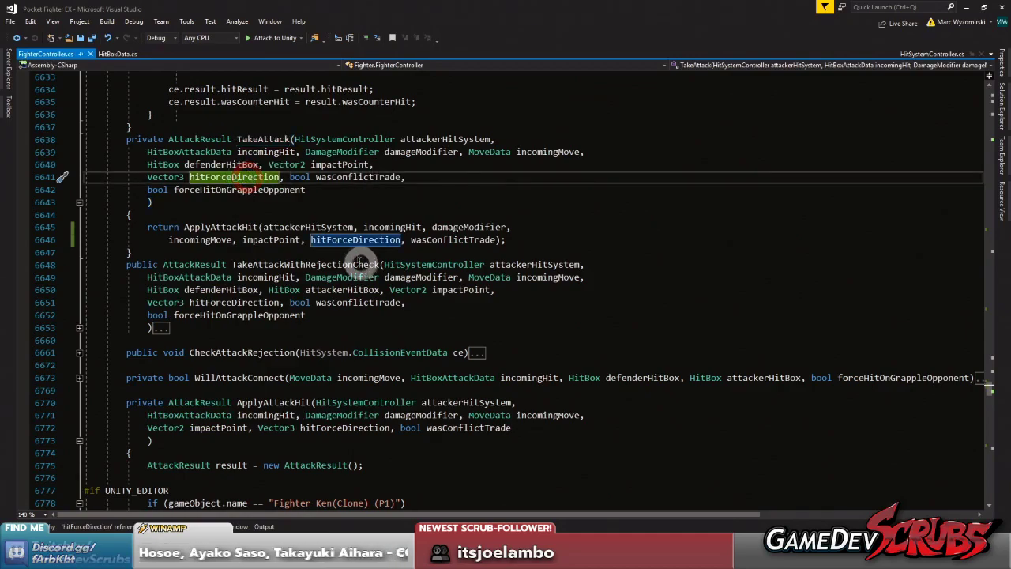
{"action": "left_click", "coordinate": [243, 226]}
{"action": "scroll", "coordinate": [243, 229], "scroll_direction": "down", "scroll_amount": 6}
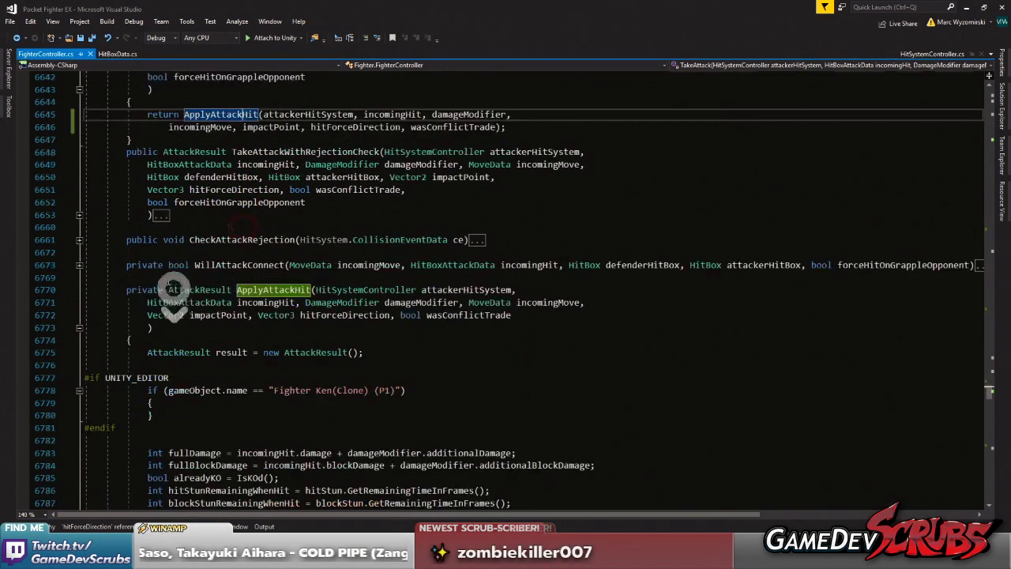
{"action": "left_click", "coordinate": [342, 203]}
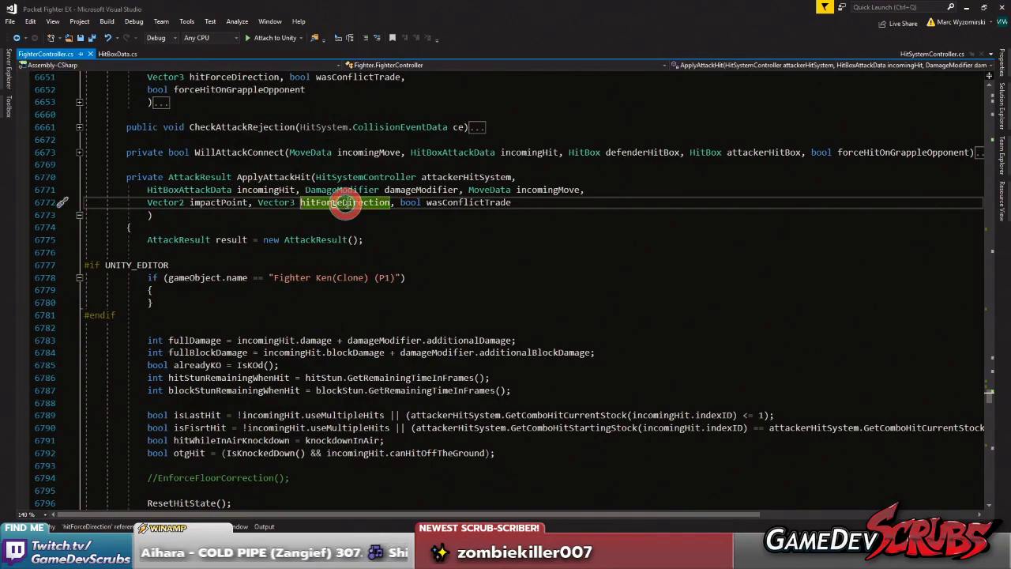
{"action": "scroll", "coordinate": [364, 237], "scroll_direction": "down", "scroll_amount": 12}
{"action": "scroll", "coordinate": [366, 240], "scroll_direction": "up", "scroll_amount": 13}
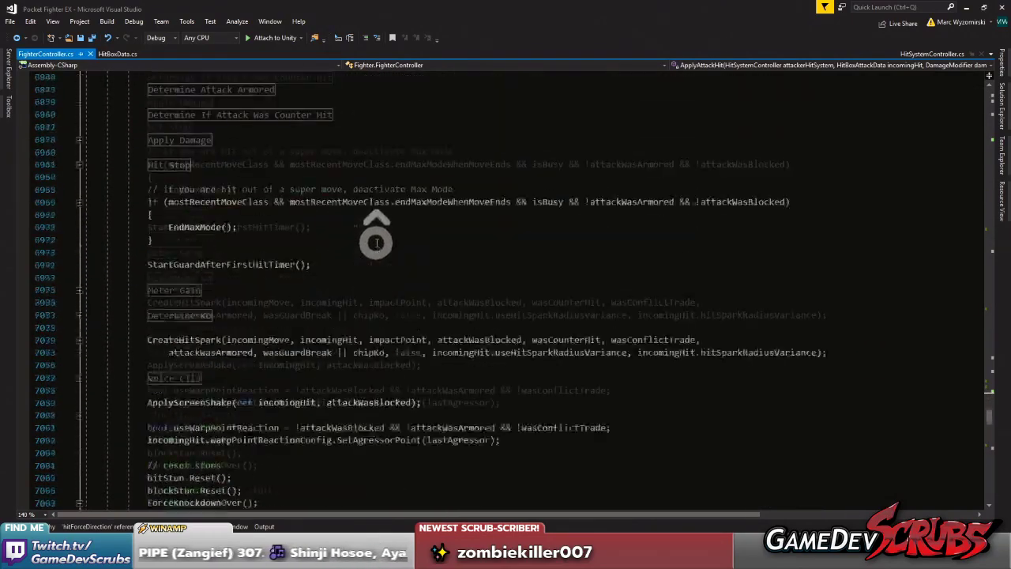
- Find all references to ApplyAttackHit's hitForceDirection parameter and review the listed uses
{"action": "right_click", "coordinate": [355, 248]}
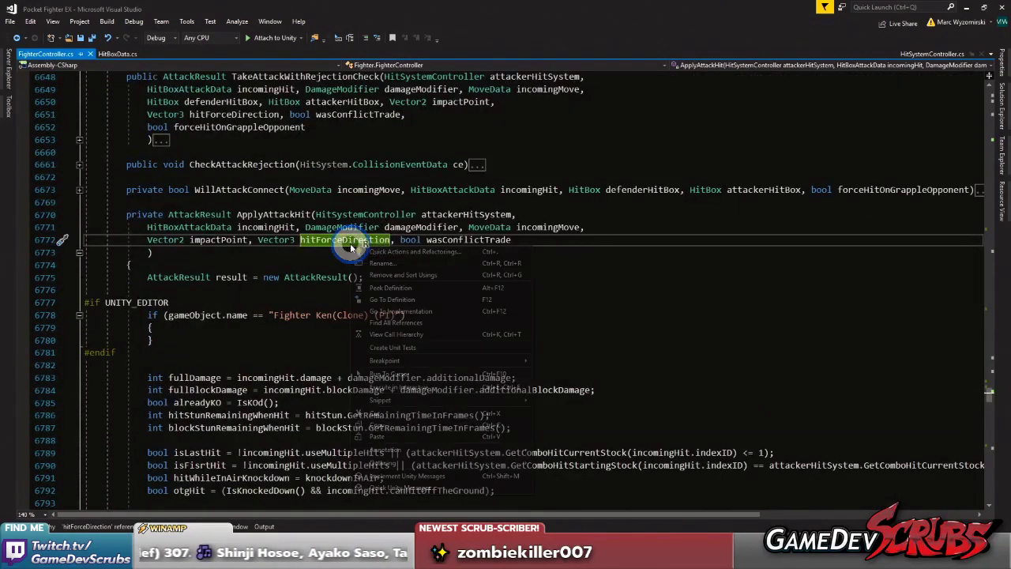
{"action": "left_click", "coordinate": [391, 320]}
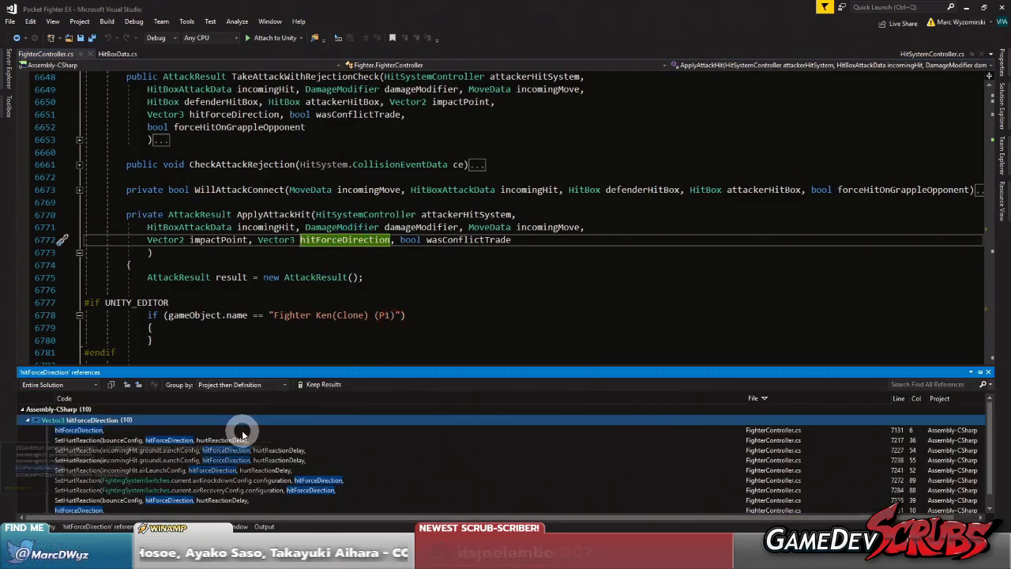
{"action": "scroll", "coordinate": [517, 430], "scroll_direction": "down", "scroll_amount": 1}
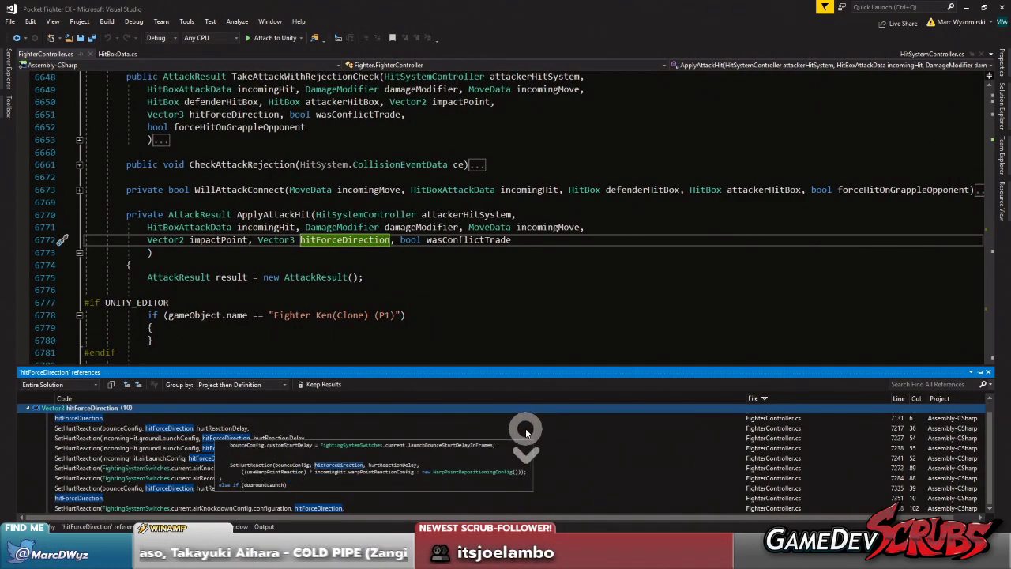
{"action": "scroll", "coordinate": [692, 468], "scroll_direction": "down", "scroll_amount": 1}
{"action": "left_click", "coordinate": [527, 317]}
- Examine the hitForceDirection argument of the SetHitPush call in ApplyAttackHit's Blocked region
{"action": "scroll", "coordinate": [406, 316], "scroll_direction": "down", "scroll_amount": 18}
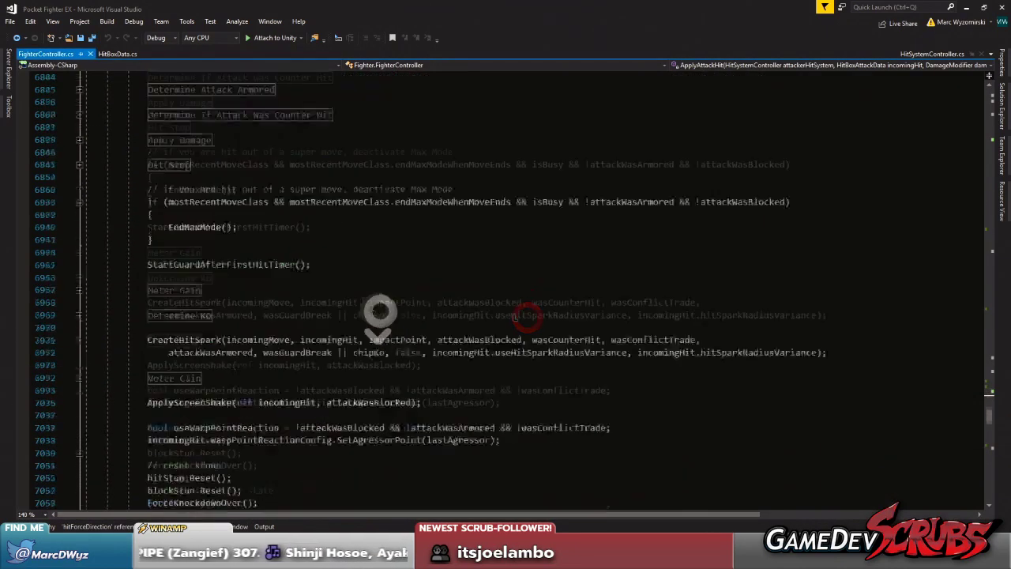
{"action": "scroll", "coordinate": [342, 284], "scroll_direction": "down", "scroll_amount": 10}
{"action": "scroll", "coordinate": [337, 285], "scroll_direction": "down", "scroll_amount": 11}
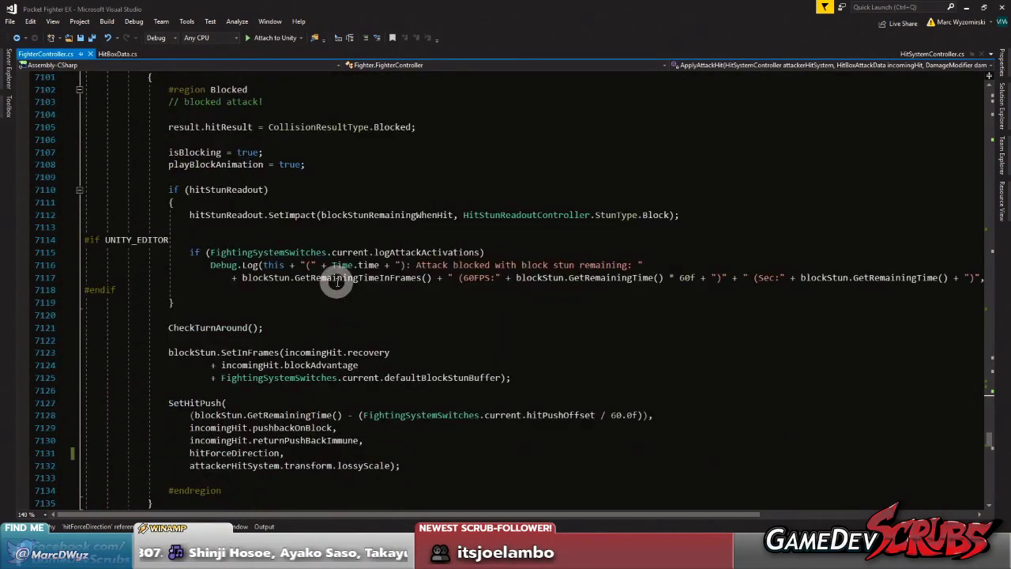
{"action": "double_click", "coordinate": [221, 340]}
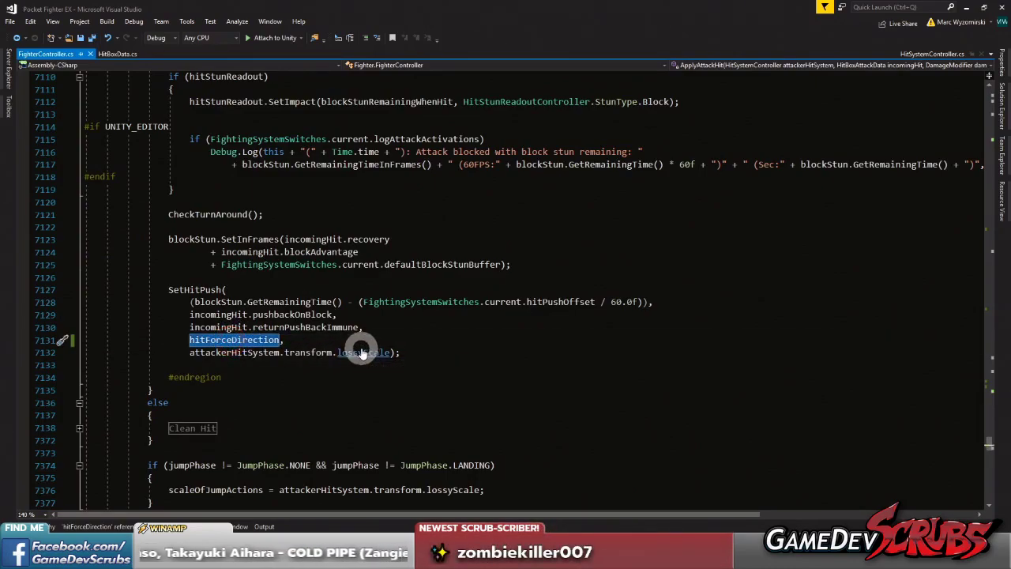
{"action": "type", "text": "hitForceDirection"}
{"action": "key", "text": "ctrl+z"}
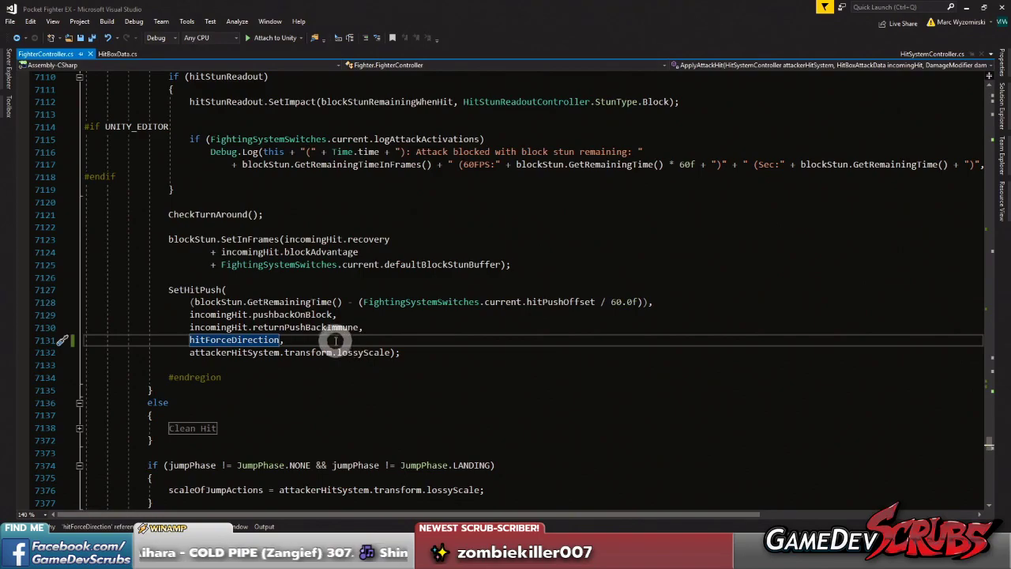
{"action": "scroll", "coordinate": [338, 335], "scroll_direction": "up", "scroll_amount": 3}
{"action": "scroll", "coordinate": [334, 339], "scroll_direction": "down", "scroll_amount": 3}
- Find all references to SetHitPush and inspect the direction argument in the push block, blocked and grounded damage calls
{"action": "right_click", "coordinate": [197, 287]}
{"action": "left_click_drag", "start_coordinate": [228, 268], "coordinate": [235, 345]}
{"action": "left_click", "coordinate": [215, 279]}
{"action": "right_click", "coordinate": [203, 287]}
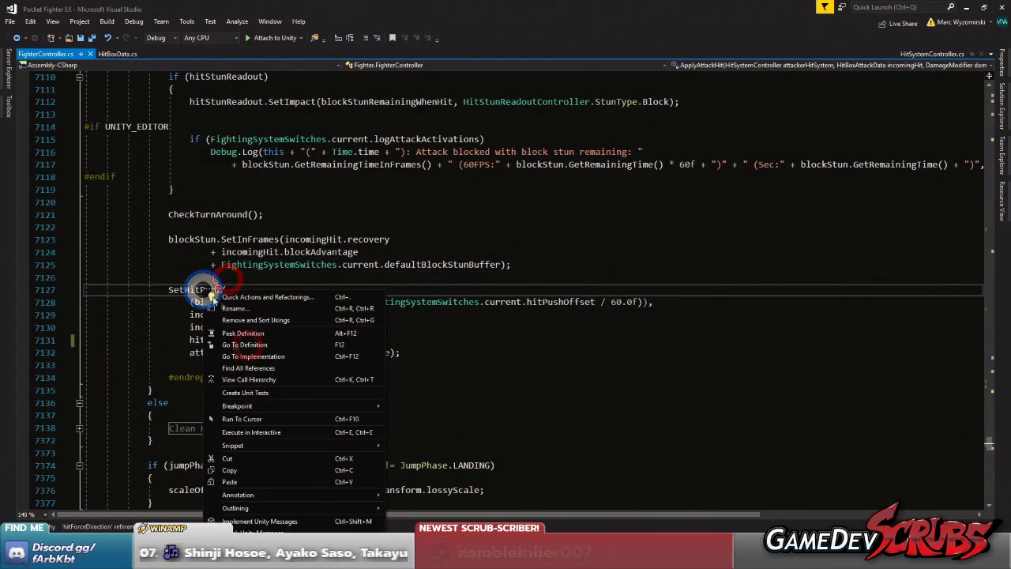
{"action": "left_click", "coordinate": [255, 373]}
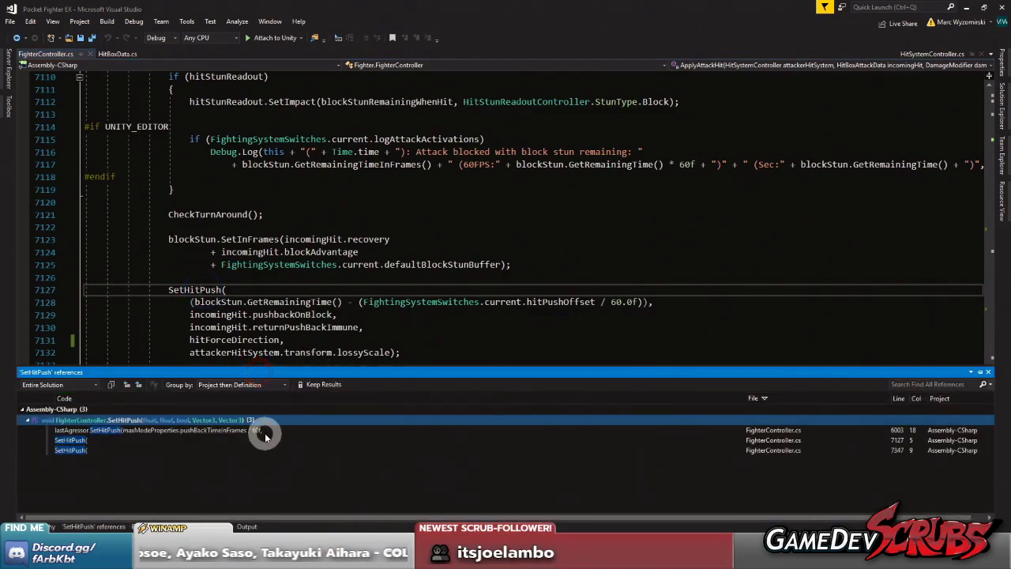
{"action": "double_click", "coordinate": [244, 430]}
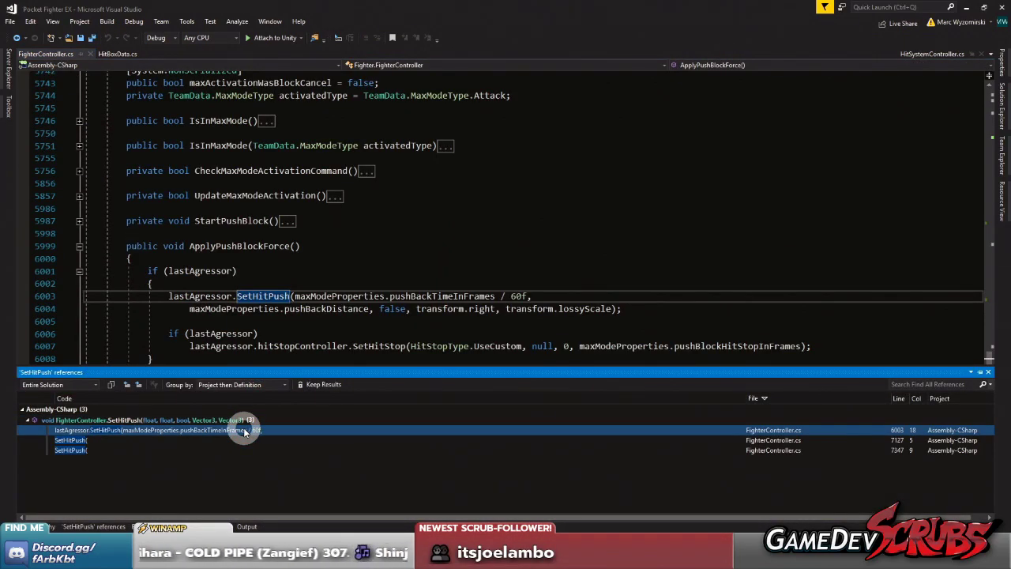
{"action": "double_click", "coordinate": [111, 440]}
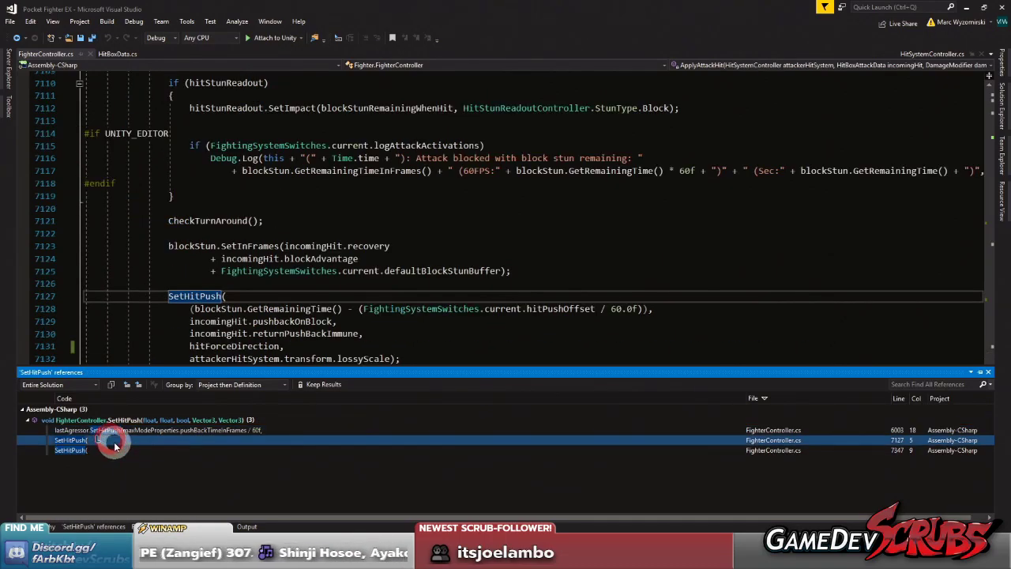
{"action": "scroll", "coordinate": [338, 248], "scroll_direction": "down", "scroll_amount": 2}
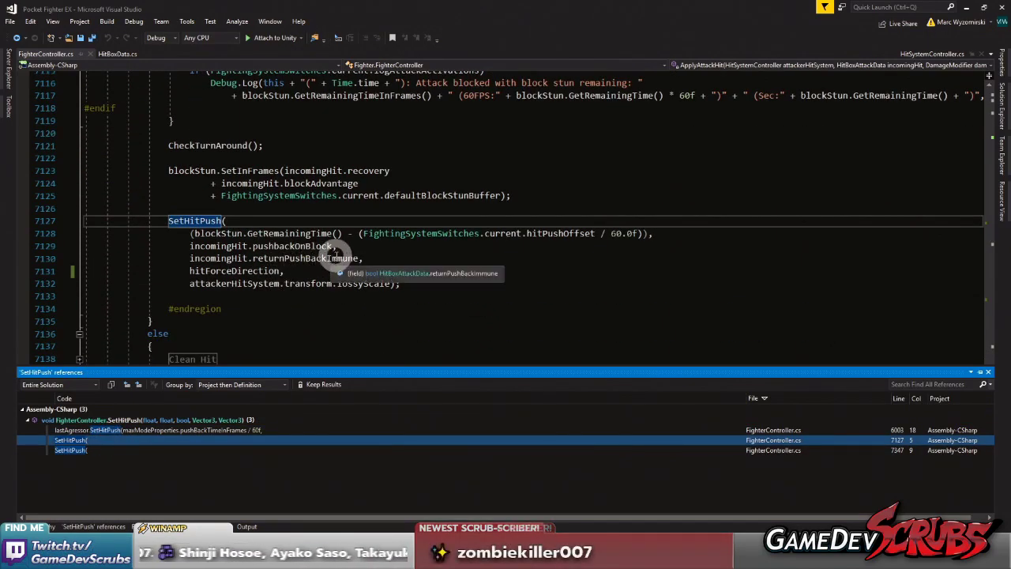
{"action": "double_click", "coordinate": [82, 451]}
{"action": "scroll", "coordinate": [353, 263], "scroll_direction": "down", "scroll_amount": 3}
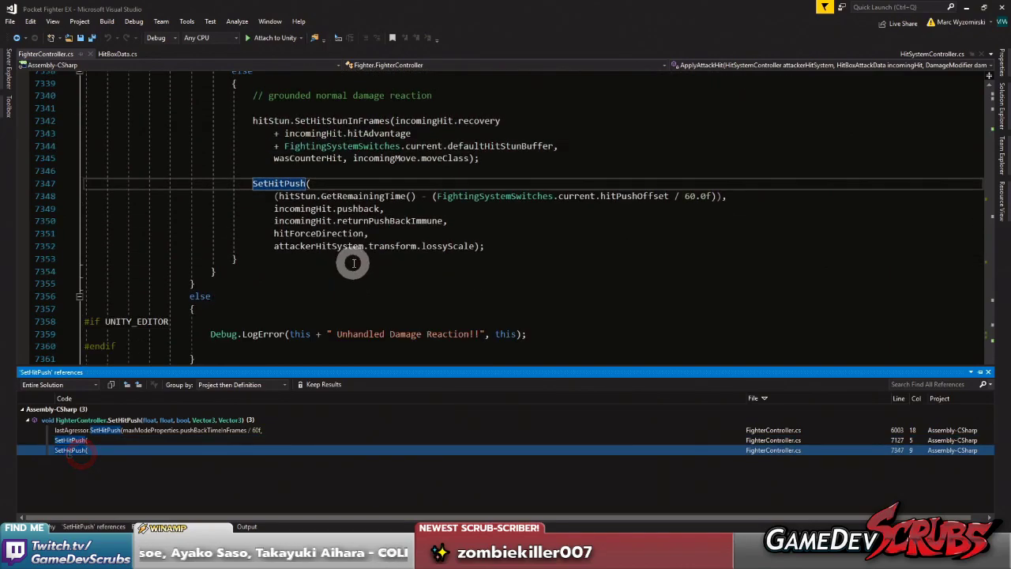
- Highlight hitForceDirection in the grounded damage SetHitPush call and trace its uses back to the Blocked region
{"action": "left_click", "coordinate": [353, 233]}
{"action": "double_click", "coordinate": [354, 232]}
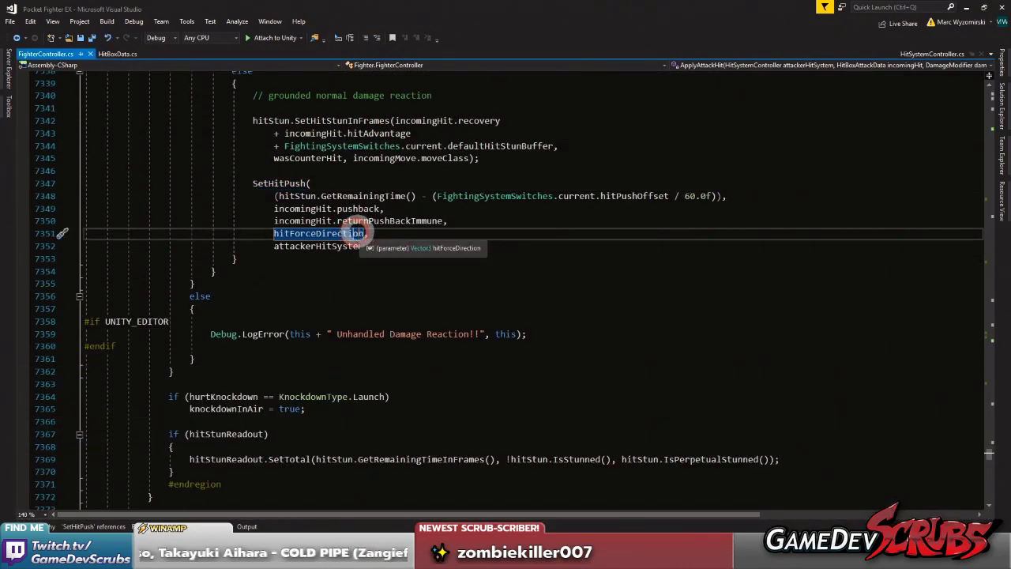
{"action": "scroll", "coordinate": [352, 221], "scroll_direction": "up", "scroll_amount": 20}
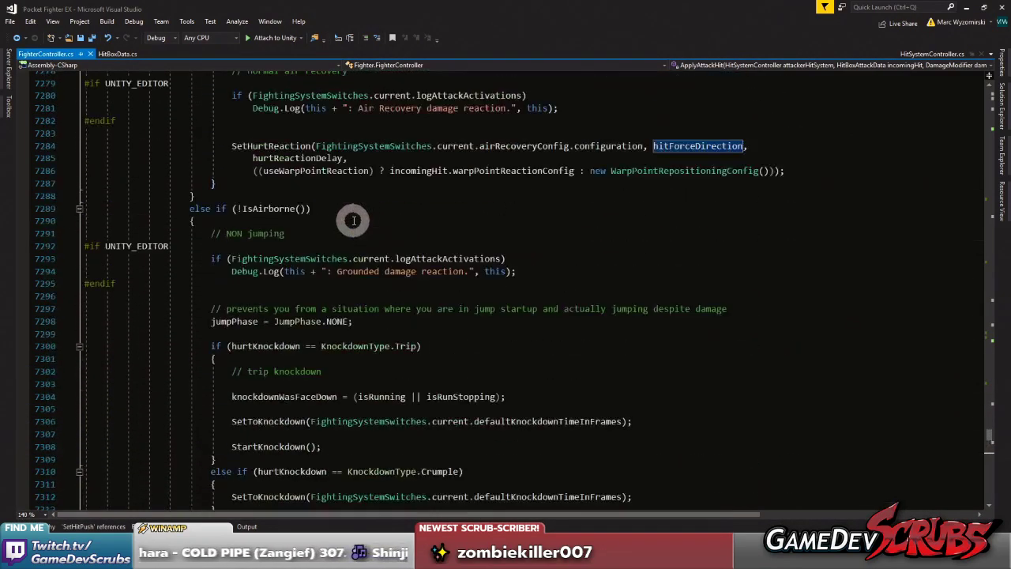
{"action": "scroll", "coordinate": [350, 220], "scroll_direction": "up", "scroll_amount": 20}
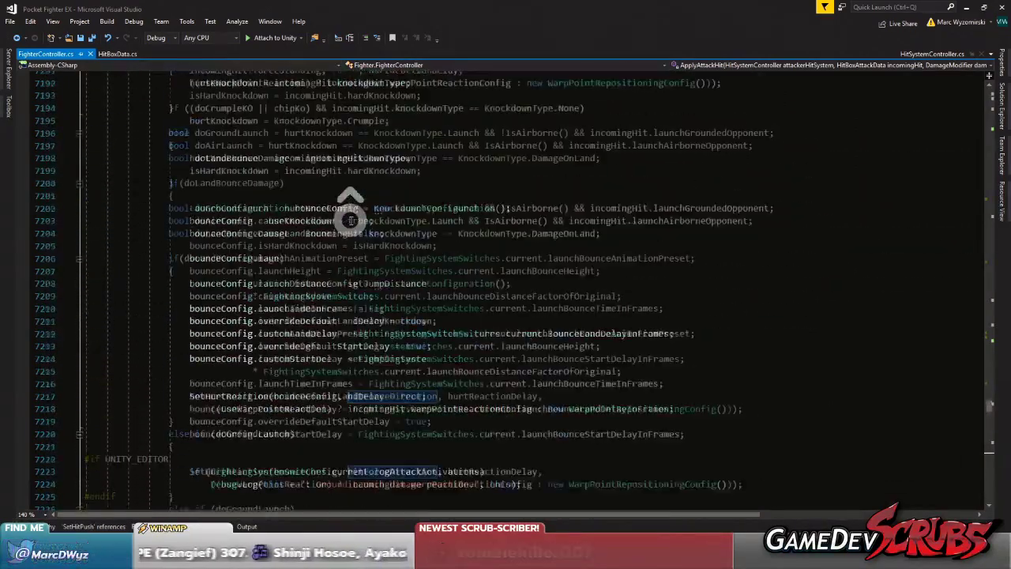
{"action": "scroll", "coordinate": [351, 221], "scroll_direction": "up", "scroll_amount": 5}
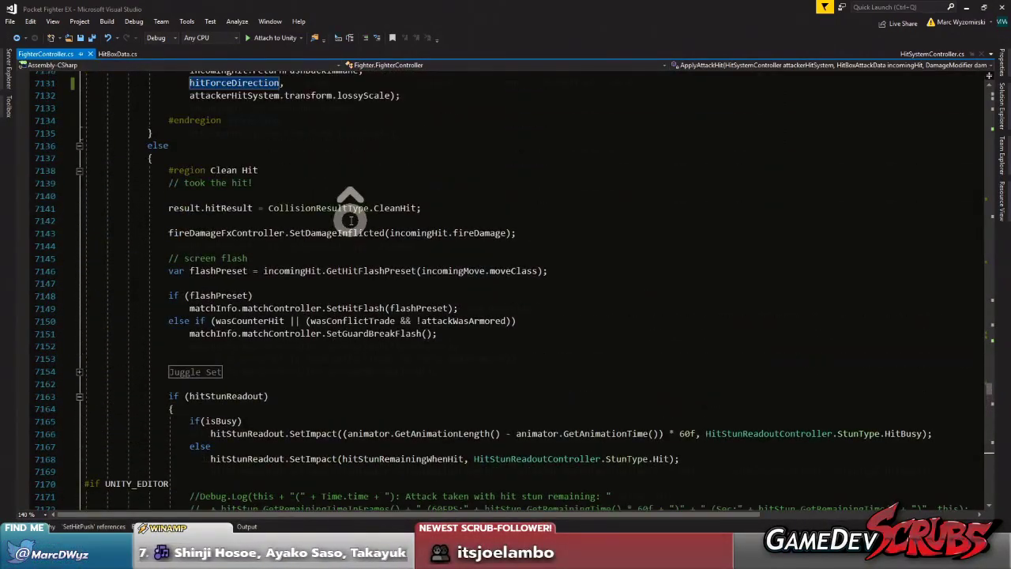
{"action": "scroll", "coordinate": [351, 220], "scroll_direction": "up", "scroll_amount": 6}
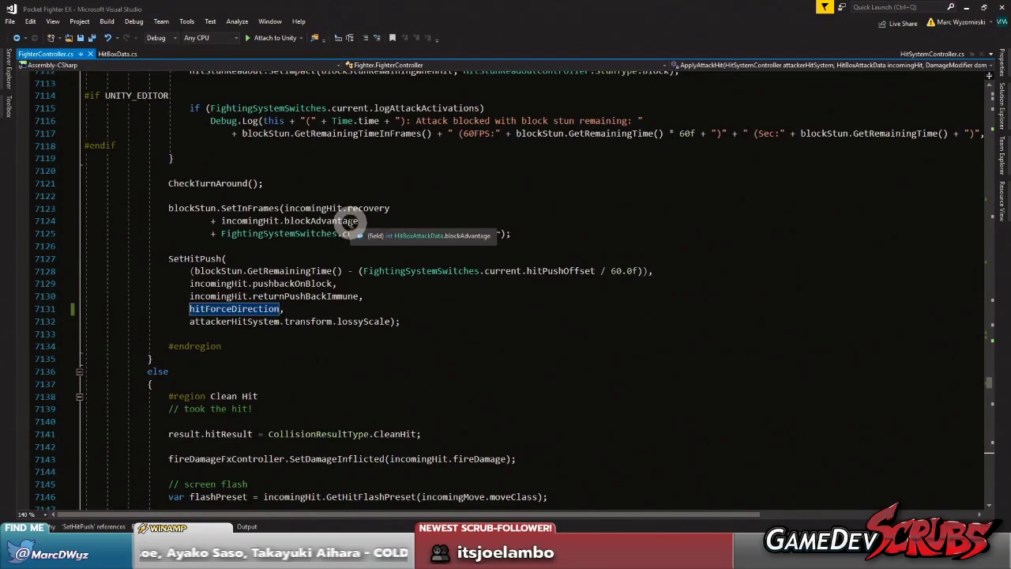
- Go from HitBoxData.cs to the HitBoxAttackData definition and find all references to its hitForceDirection field
{"action": "left_click", "coordinate": [112, 53]}
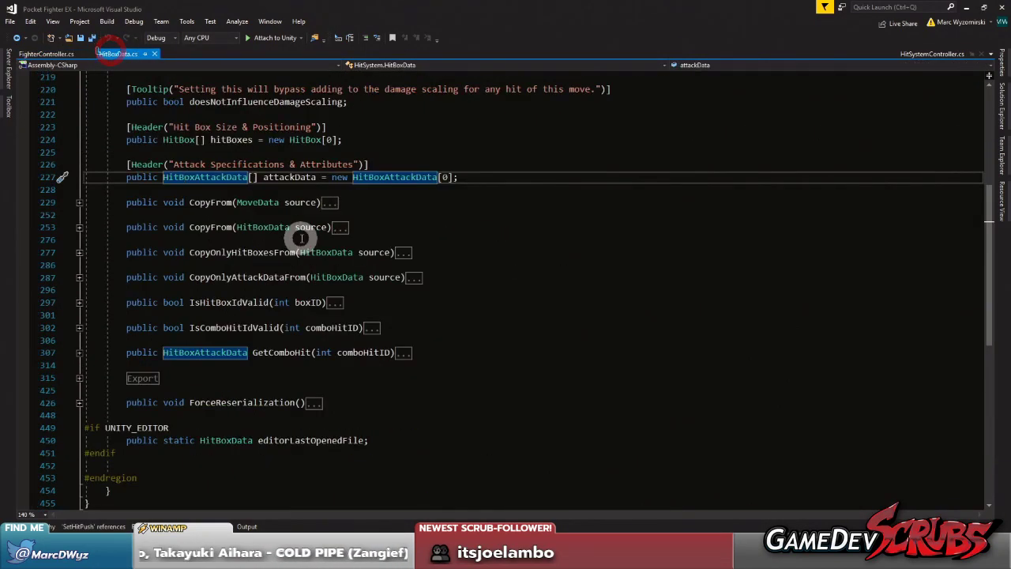
{"action": "right_click", "coordinate": [203, 180]}
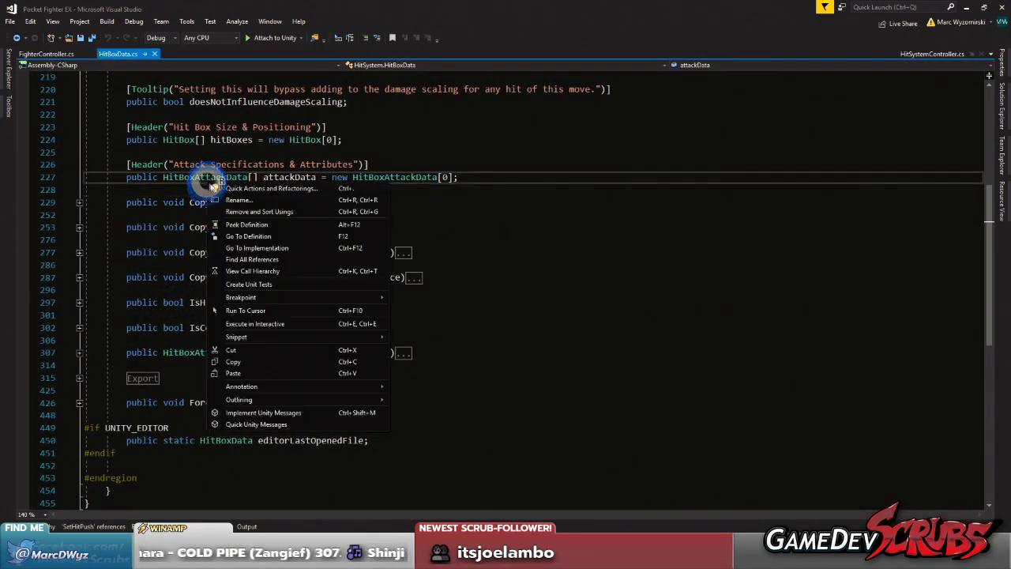
{"action": "left_click", "coordinate": [255, 238]}
{"action": "scroll", "coordinate": [261, 241], "scroll_direction": "down", "scroll_amount": 20}
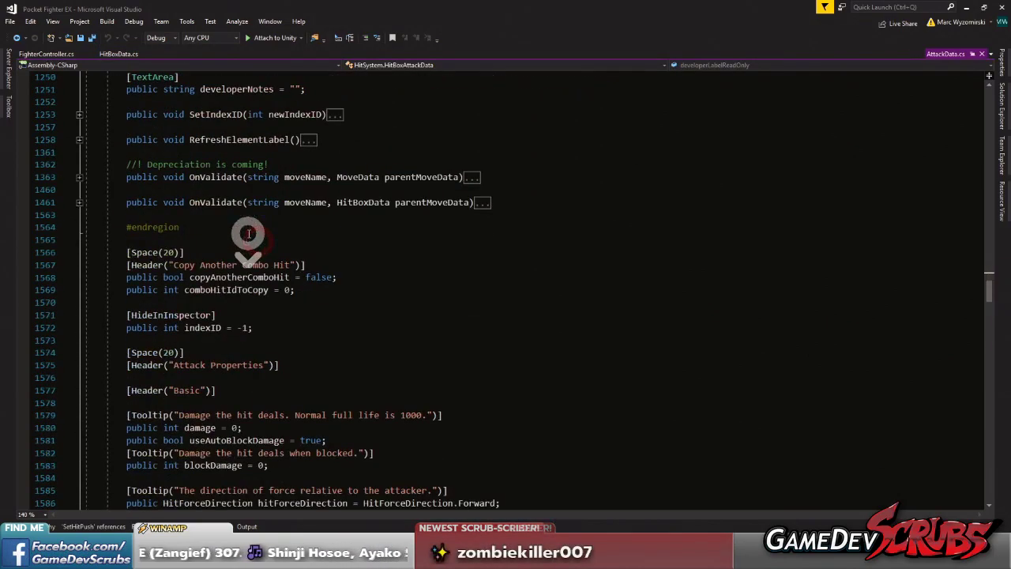
{"action": "scroll", "coordinate": [265, 240], "scroll_direction": "down", "scroll_amount": 4}
{"action": "right_click", "coordinate": [285, 164]}
{"action": "left_click", "coordinate": [345, 245]}
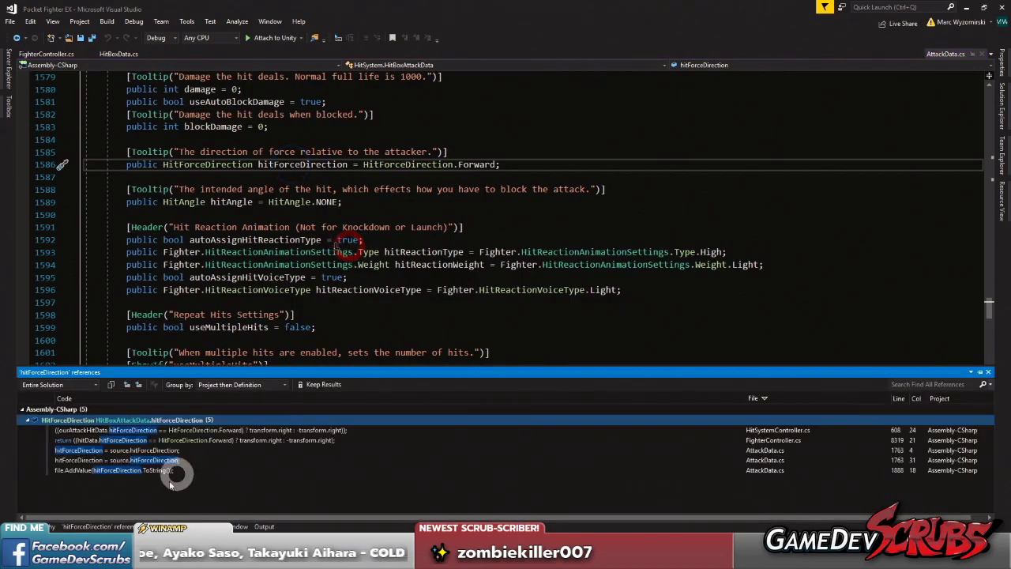
- Compare the hitForceDirection condition in HitSystemController's collision event with the one in GenerateHitForceDirection
{"action": "left_click", "coordinate": [158, 432]}
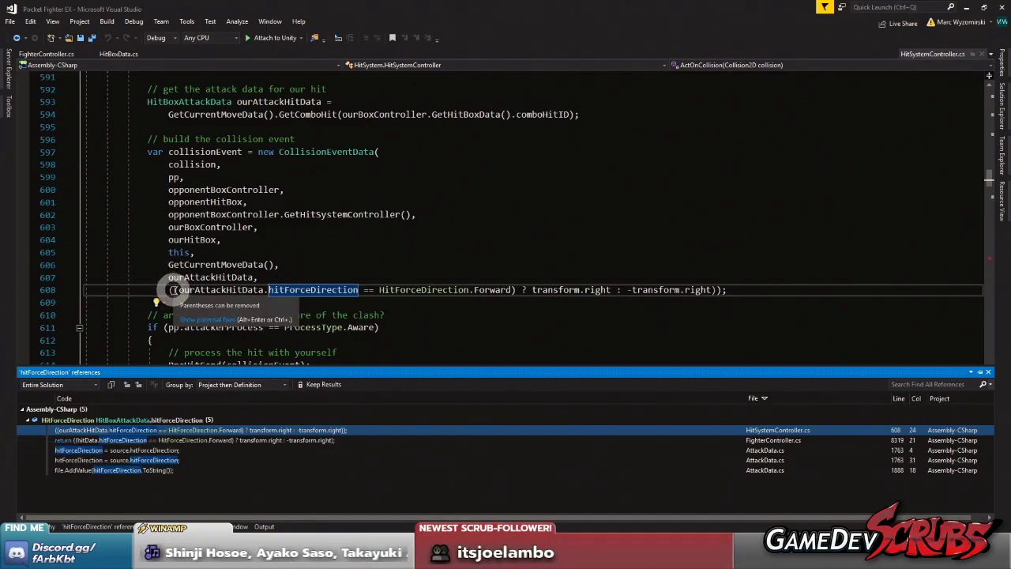
{"action": "left_click", "coordinate": [191, 441]}
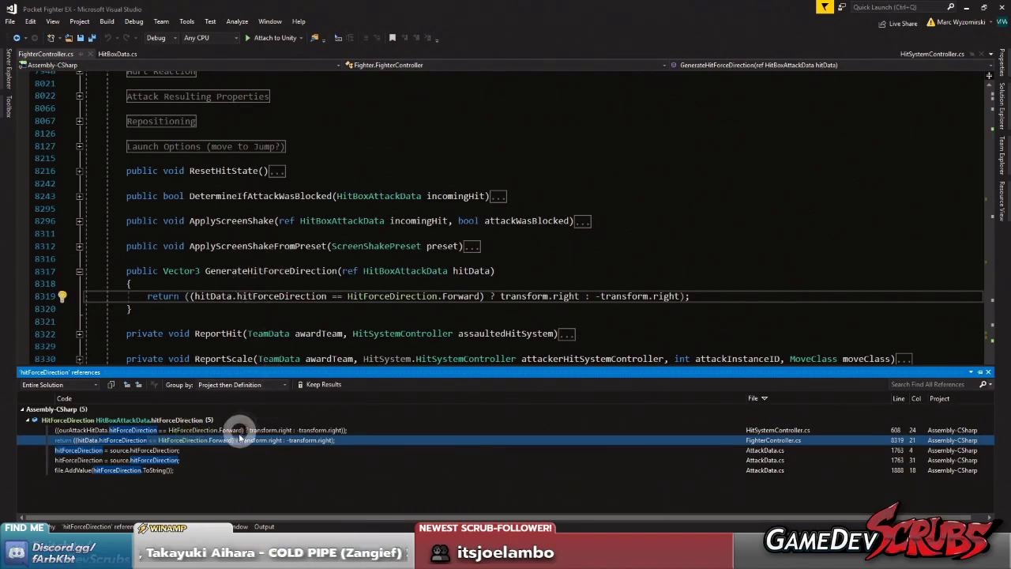
{"action": "left_click", "coordinate": [234, 429]}
- Save all the scripts, switch to Unity and start the fight in play mode
{"action": "left_click", "coordinate": [92, 38]}
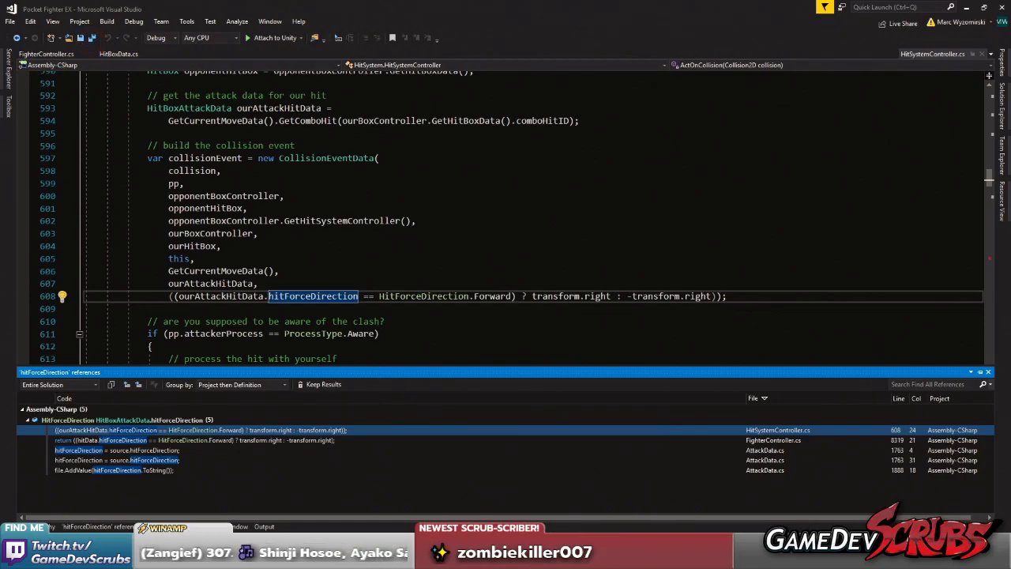
{"action": "left_click", "coordinate": [435, 507]}
{"action": "left_click", "coordinate": [486, 31]}
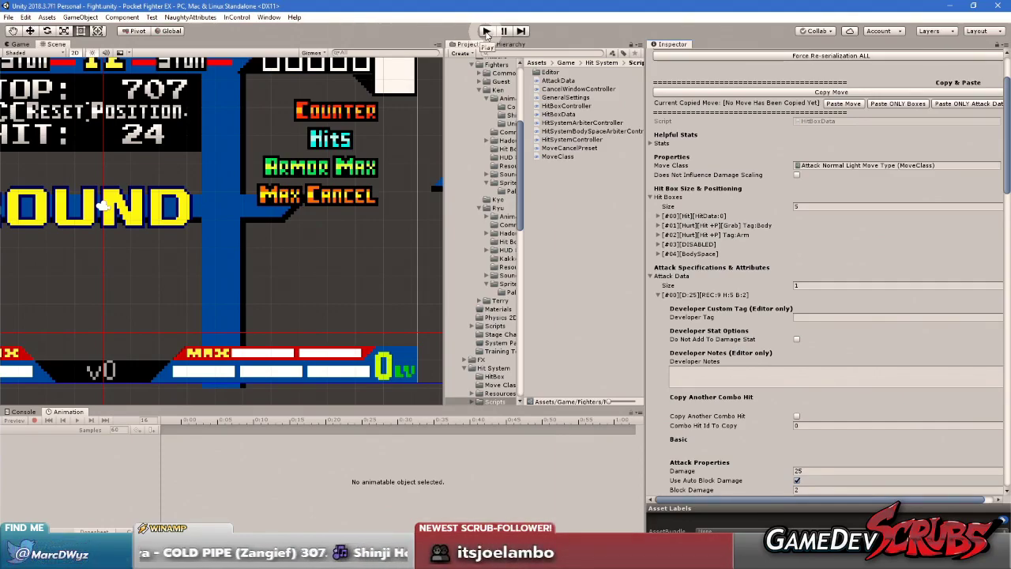
{"action": "left_click", "coordinate": [487, 31]}
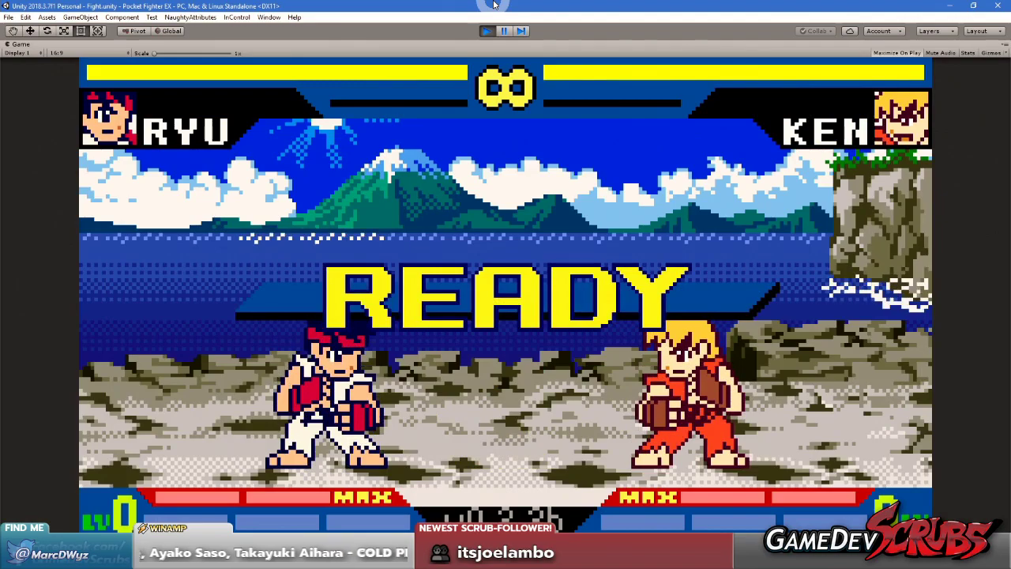
- Return the maximized Game view to the normal editor layout and open Ryu's hit box folder in the project
{"action": "right_click", "coordinate": [20, 44]}
{"action": "left_click", "coordinate": [41, 79]}
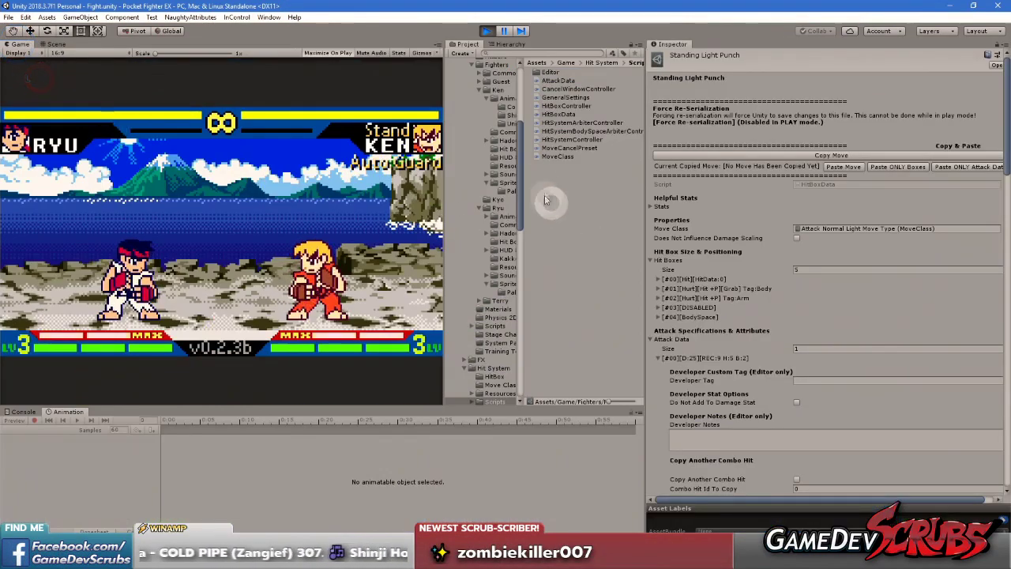
{"action": "left_click", "coordinate": [504, 241]}
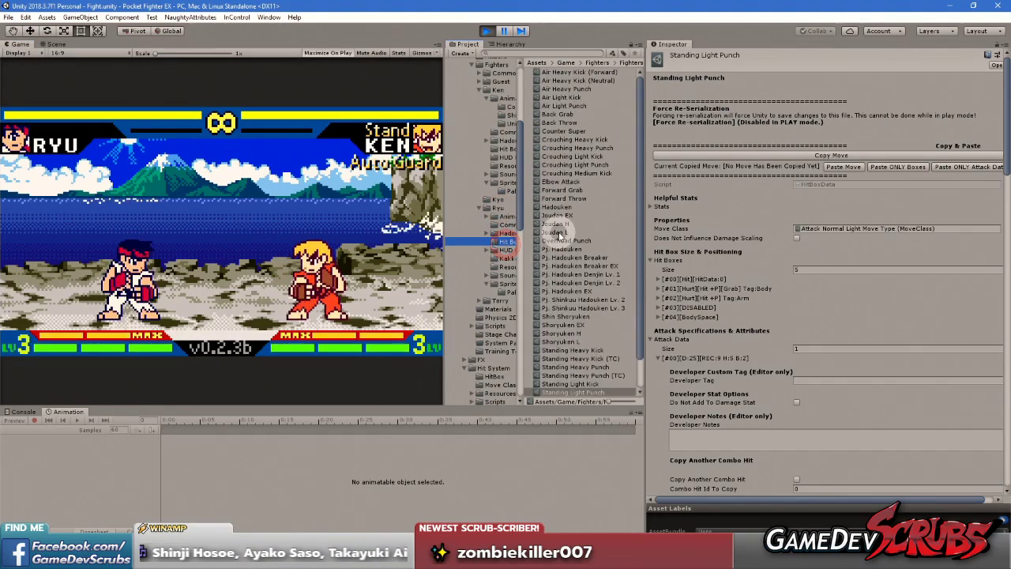
- Check the Hit Force Direction of Ryu's Standing Light Punch and land punches on Ken in the running fight
{"action": "scroll", "coordinate": [750, 277], "scroll_direction": "down", "scroll_amount": 5}
{"action": "scroll", "coordinate": [750, 277], "scroll_direction": "down", "scroll_amount": 4}
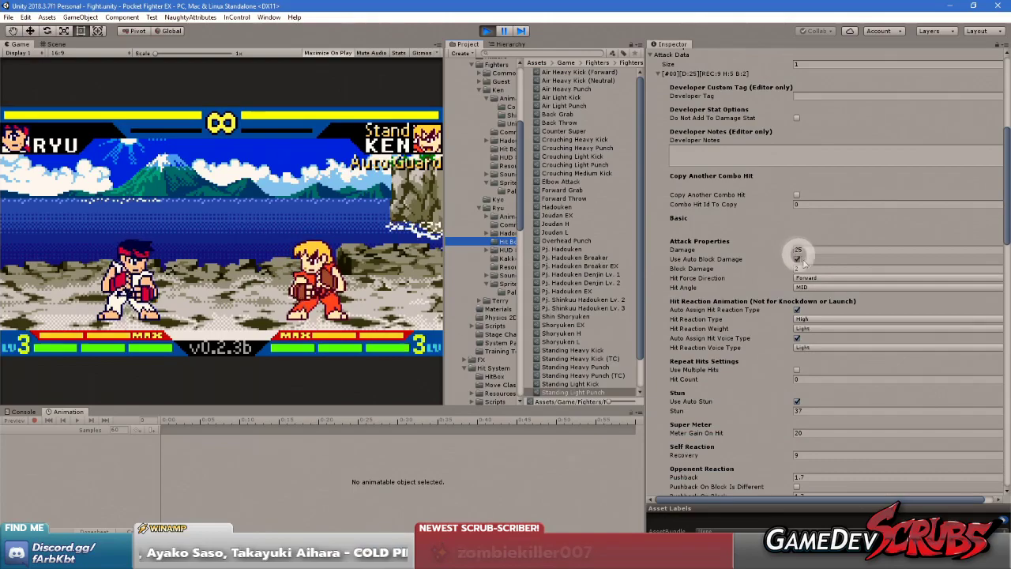
{"action": "left_click", "coordinate": [311, 250]}
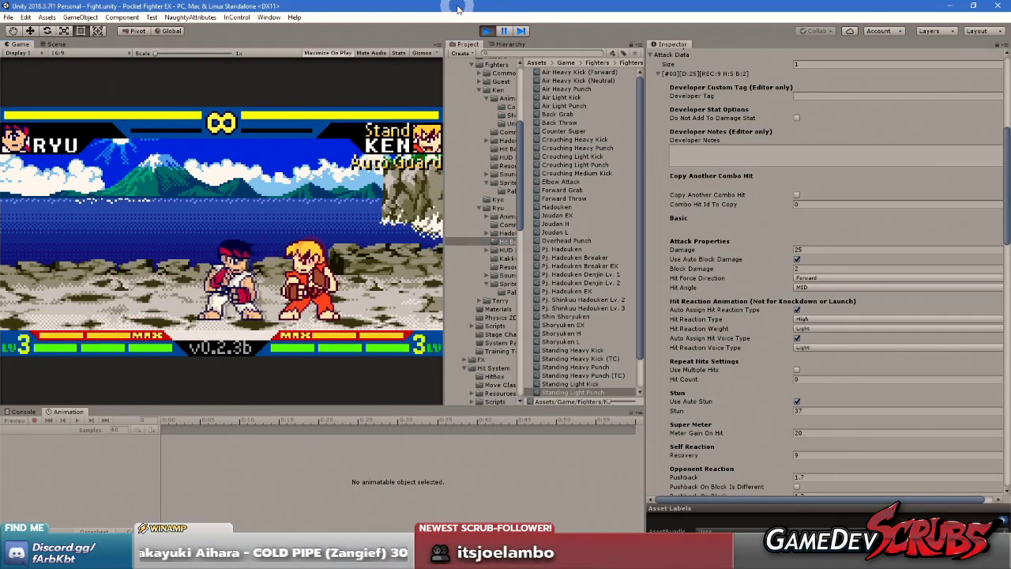
{"action": "key", "text": "Right"}
{"action": "key", "text": "j"}
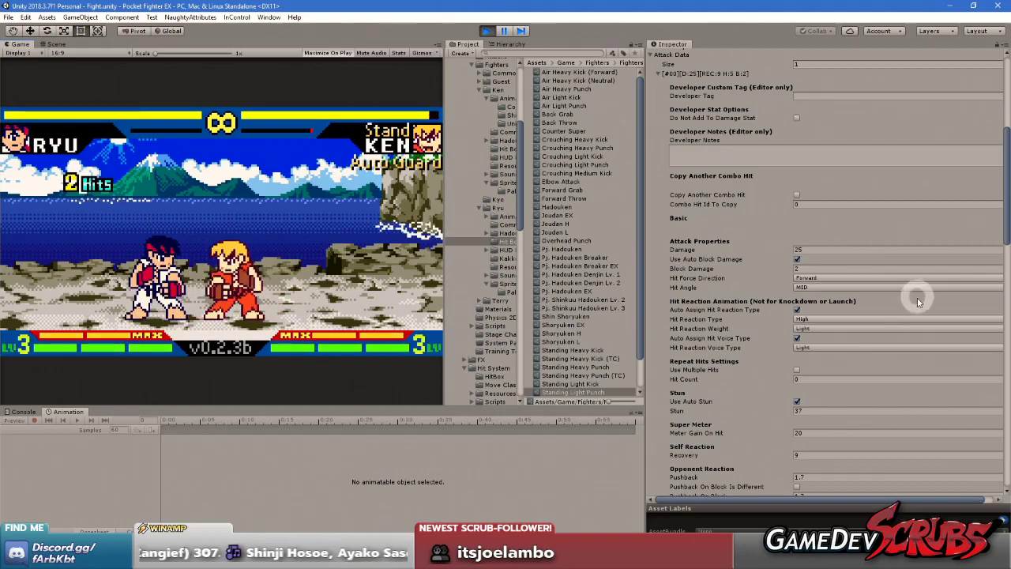
- Set the Hit Force Direction of Ryu's Standing Light Kick to Backward
{"action": "left_click", "coordinate": [577, 383]}
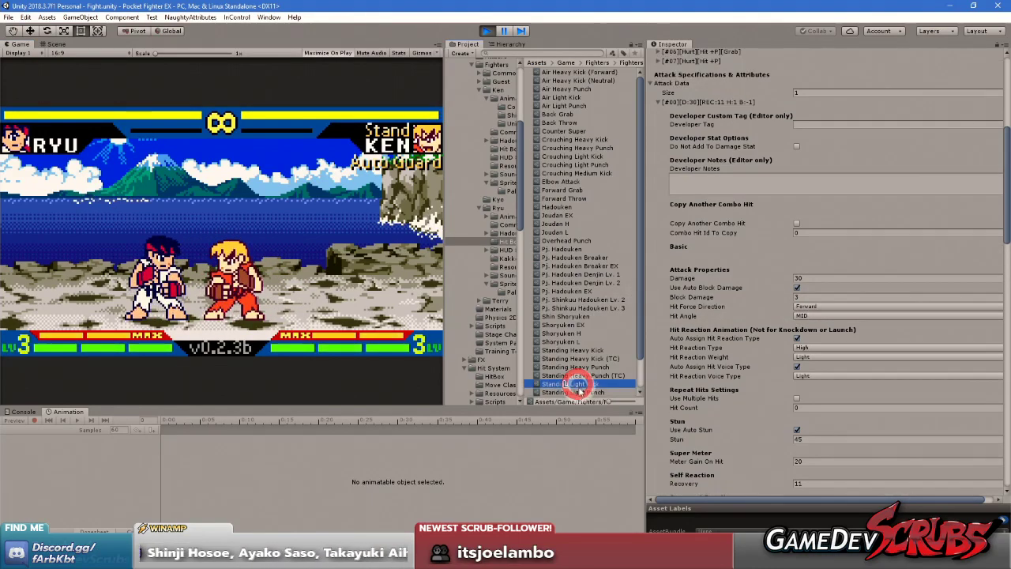
{"action": "left_click", "coordinate": [813, 306]}
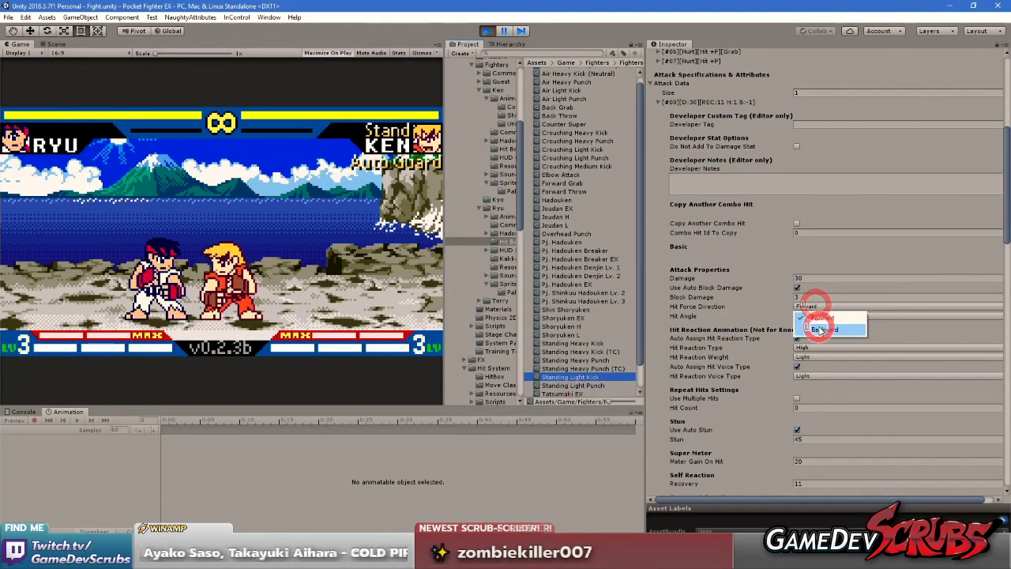
{"action": "left_click", "coordinate": [816, 320]}
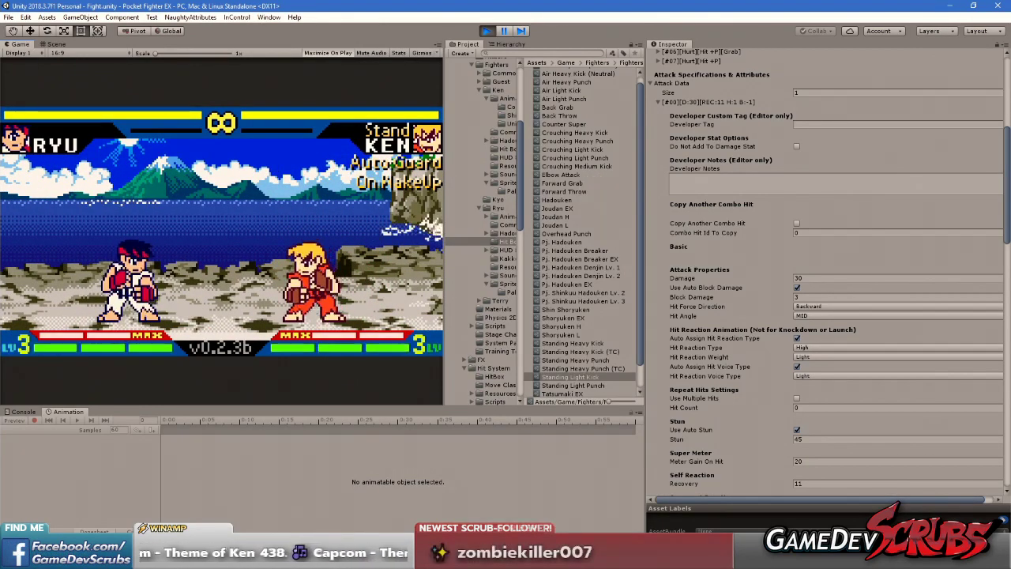
- Switch to Visual Studio, find all references to HitForceDirection.Forward and go to its use in GenerateHitForceDirection
{"action": "key", "text": "alt+Tab"}
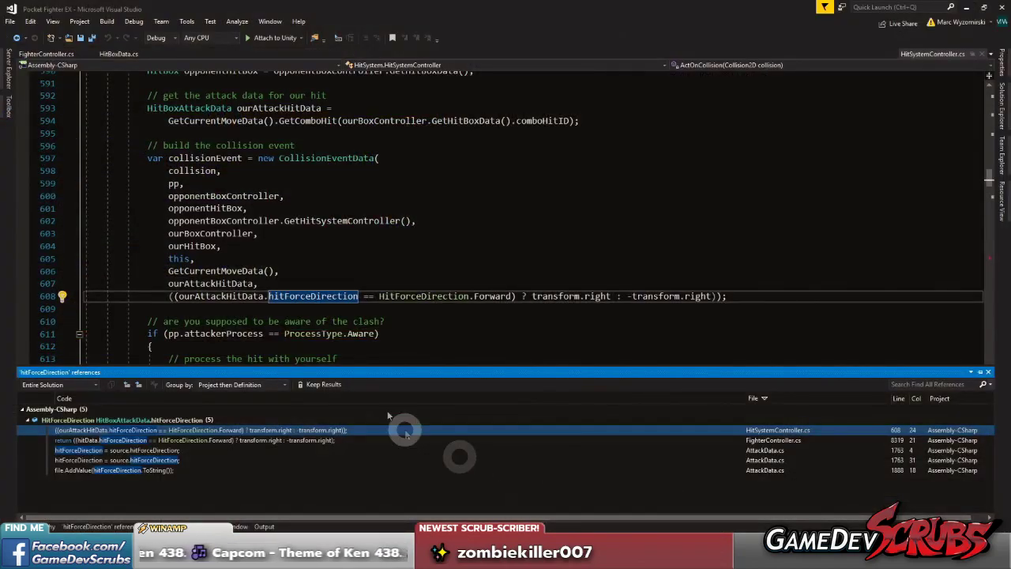
{"action": "left_click", "coordinate": [285, 282]}
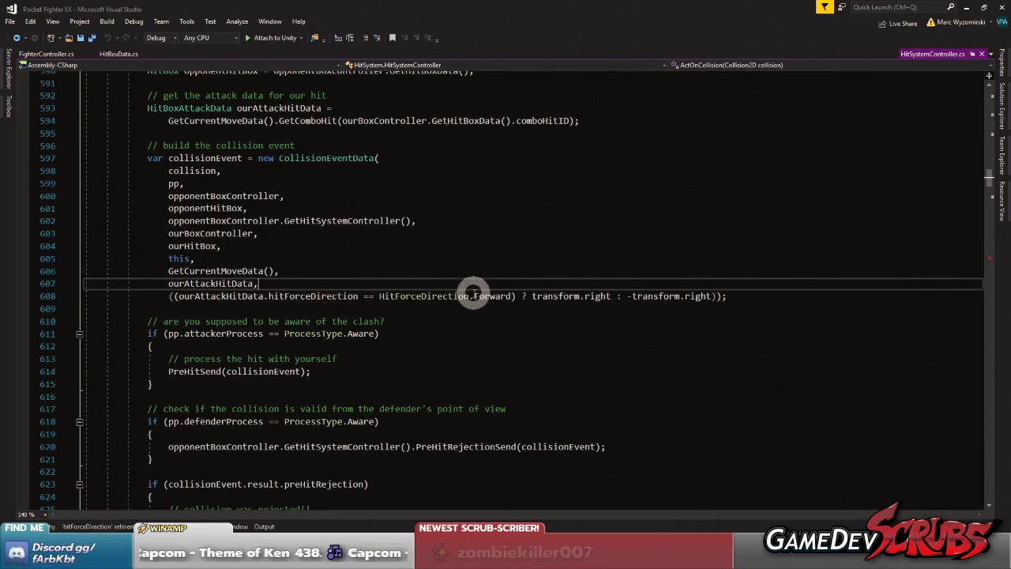
{"action": "right_click", "coordinate": [488, 298]}
{"action": "left_click", "coordinate": [543, 124]}
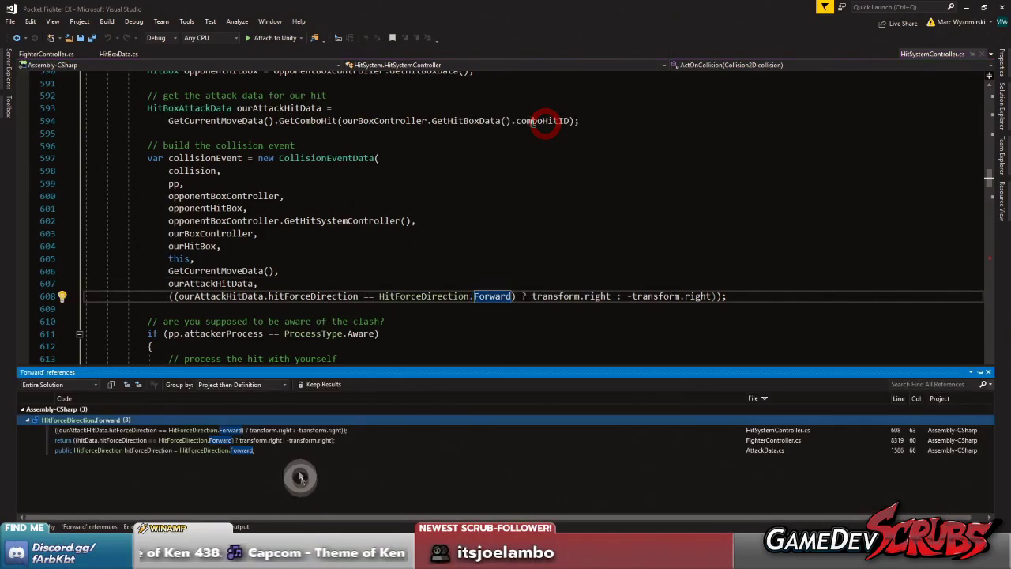
{"action": "left_click", "coordinate": [178, 440]}
{"action": "left_click", "coordinate": [185, 450]}
{"action": "left_click", "coordinate": [185, 441]}
{"action": "left_click", "coordinate": [450, 294]}
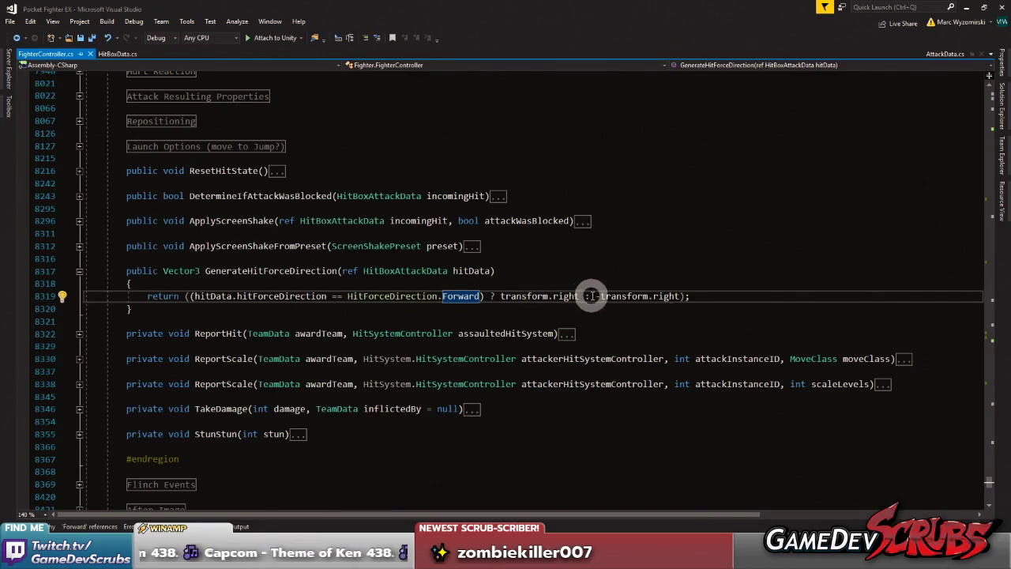
{"action": "double_click", "coordinate": [668, 296]}
{"action": "type", "text": "lef"}
{"action": "key", "text": "BackSpace"}
{"action": "key", "text": "BackSpace"}
{"action": "key", "text": "BackSpace"}
{"action": "type", "text": "right"}
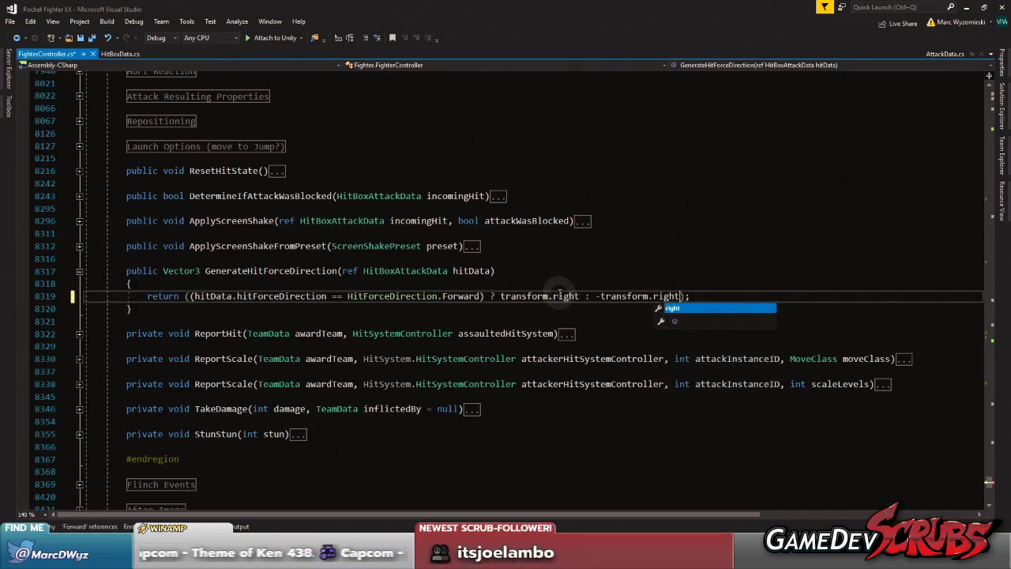
{"action": "left_click", "coordinate": [562, 294]}
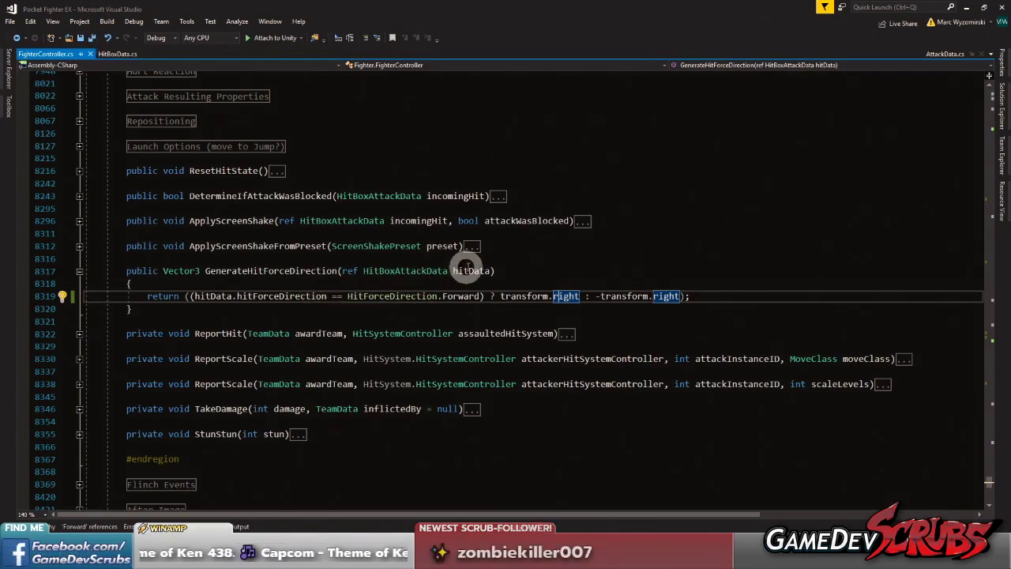
- Review the return expression of GenerateHitForceDirection and find all references to the method
{"action": "right_click", "coordinate": [296, 270]}
{"action": "left_click", "coordinate": [360, 290]}
{"action": "left_click_drag", "start_coordinate": [362, 293], "coordinate": [367, 352]}
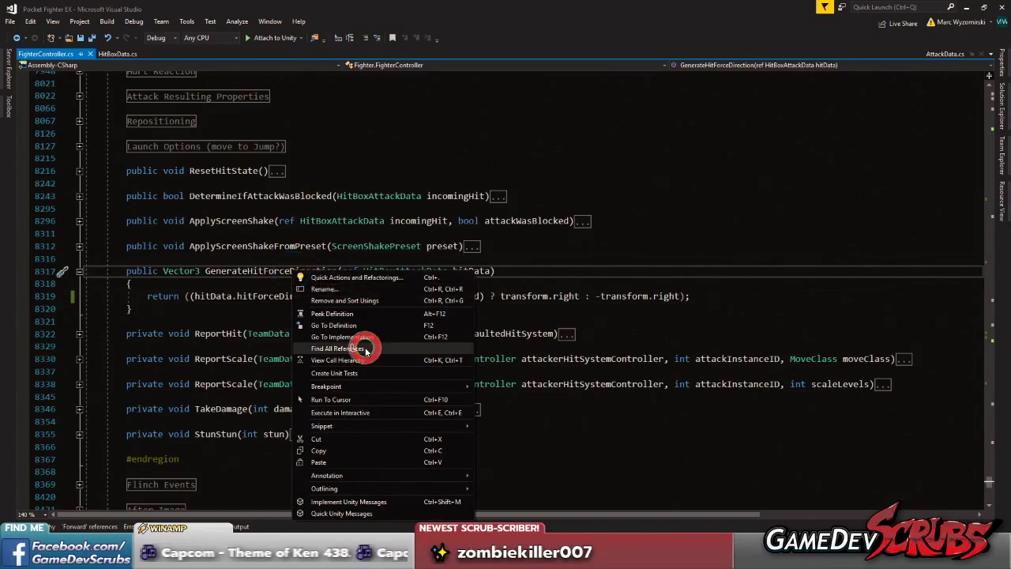
{"action": "left_click", "coordinate": [189, 282]}
{"action": "left_click", "coordinate": [143, 308]}
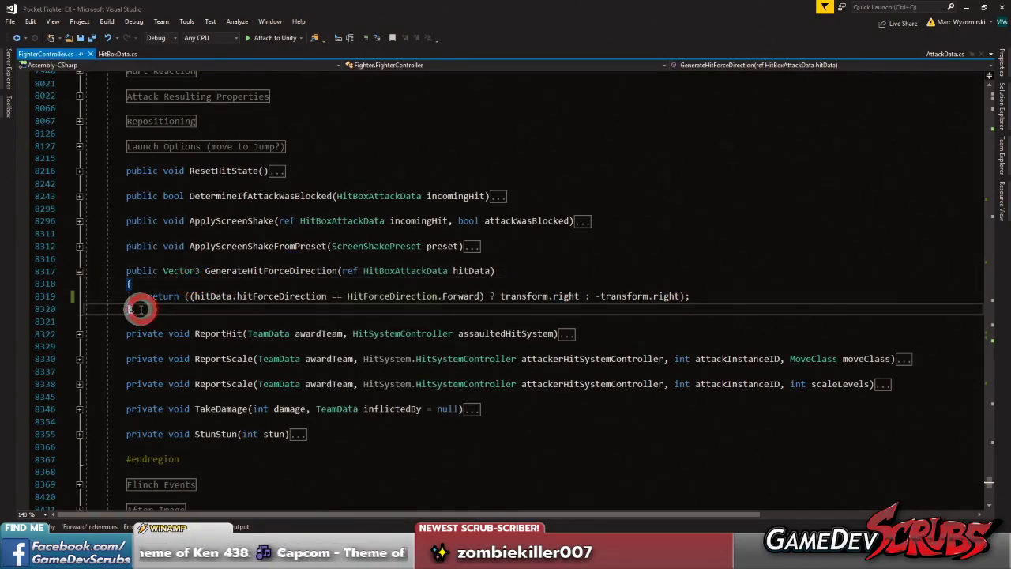
{"action": "left_click", "coordinate": [365, 283]}
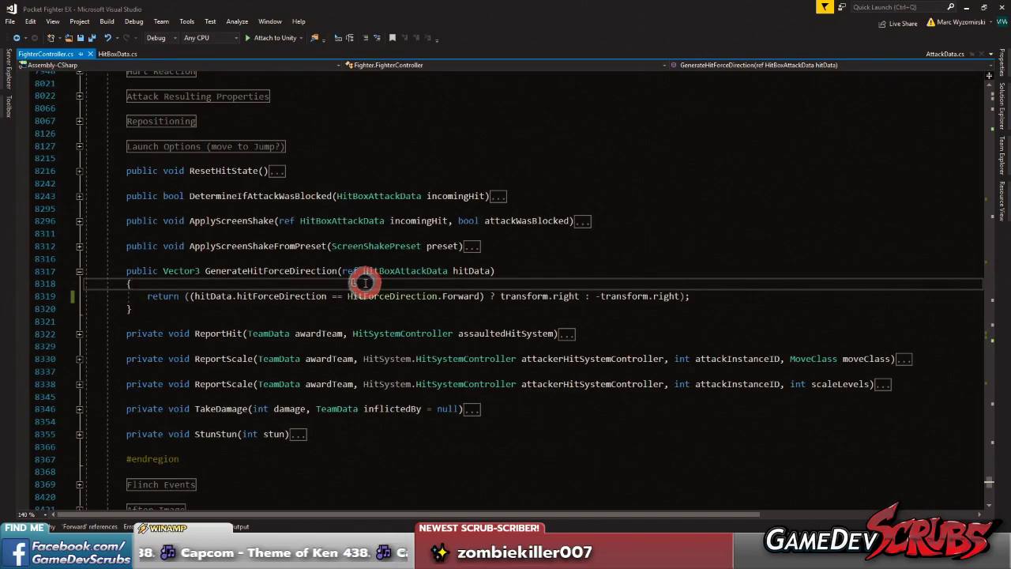
{"action": "left_click_drag", "start_coordinate": [184, 296], "coordinate": [697, 299]}
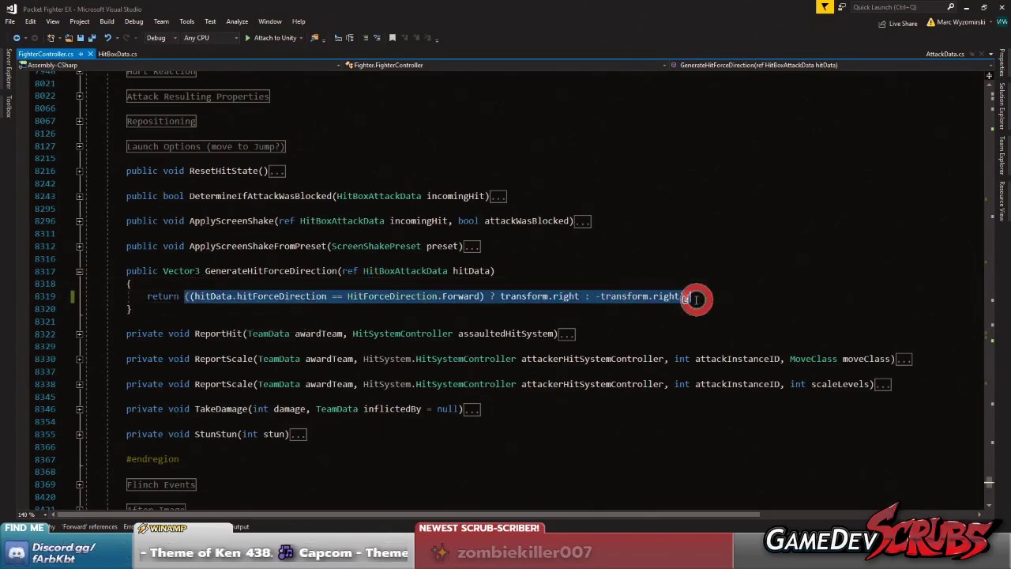
{"action": "left_click", "coordinate": [493, 285]}
{"action": "right_click", "coordinate": [269, 270]}
{"action": "left_click", "coordinate": [349, 352]}
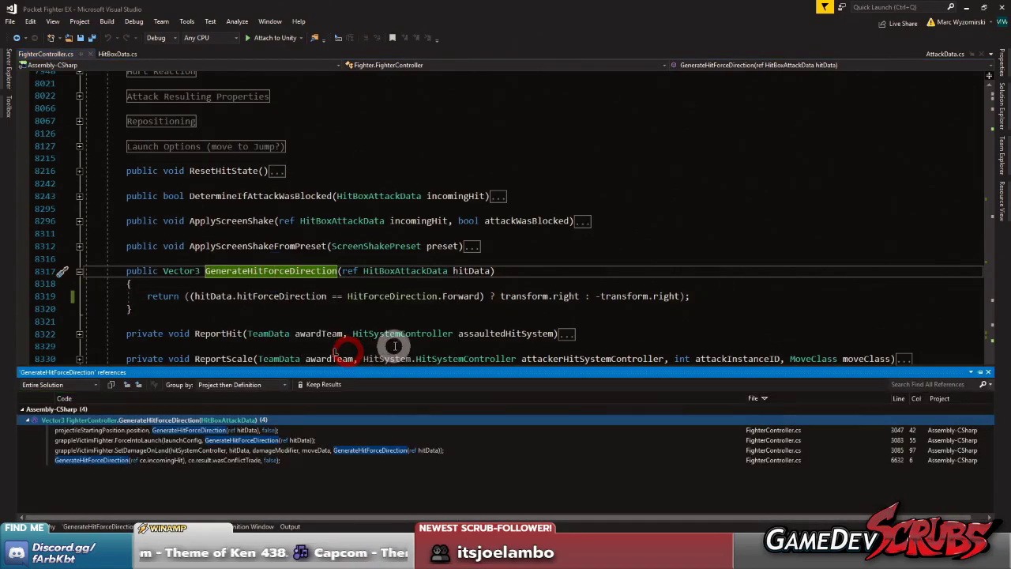
- Open the GenerateHitForceDirection call in GrappleVictimInflictHit and go from there to the definition of ApplyAttackHit
{"action": "double_click", "coordinate": [259, 430]}
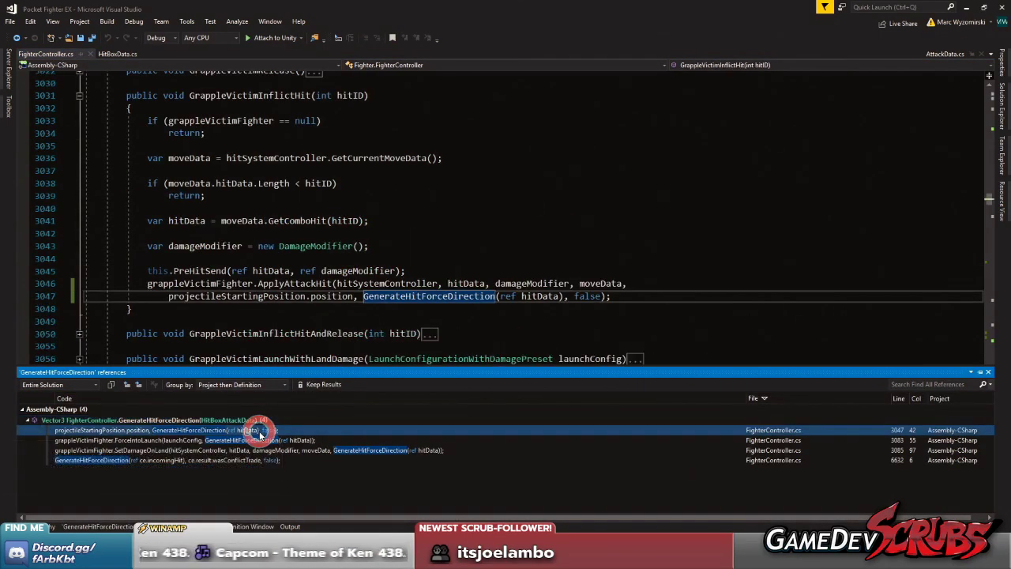
{"action": "scroll", "coordinate": [345, 195], "scroll_direction": "up", "scroll_amount": 3}
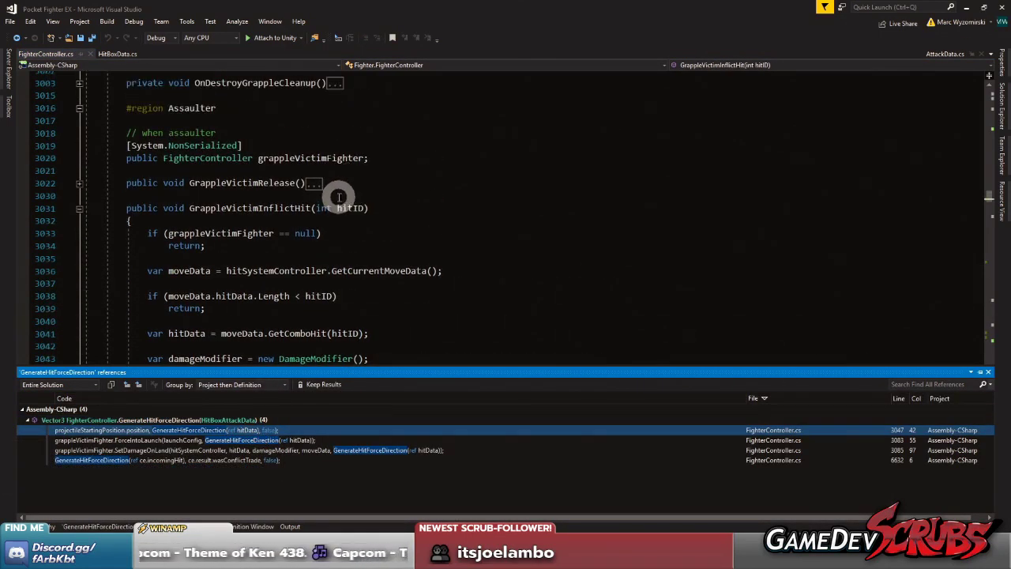
{"action": "scroll", "coordinate": [339, 197], "scroll_direction": "down", "scroll_amount": 3}
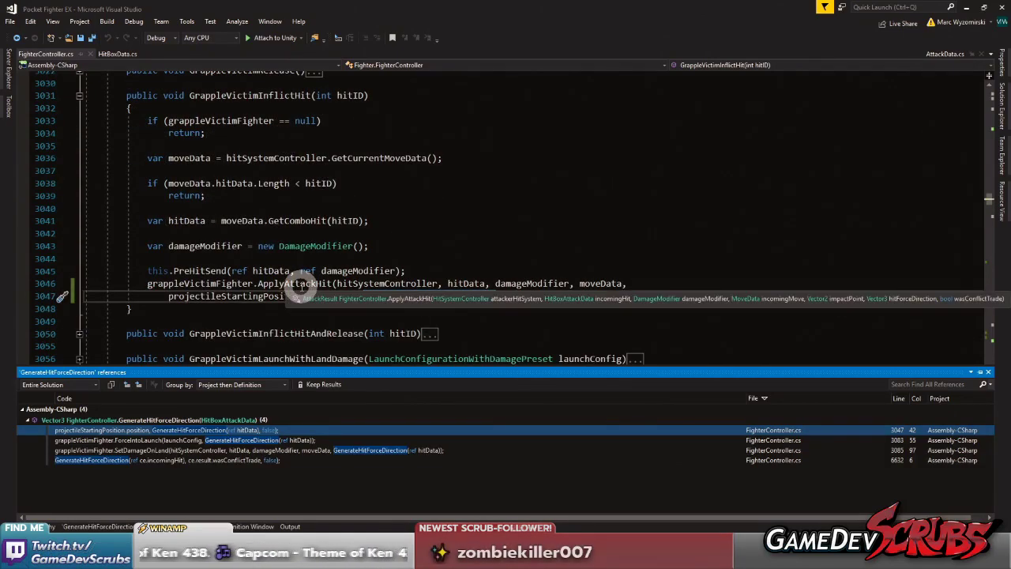
{"action": "left_click", "coordinate": [317, 286]}
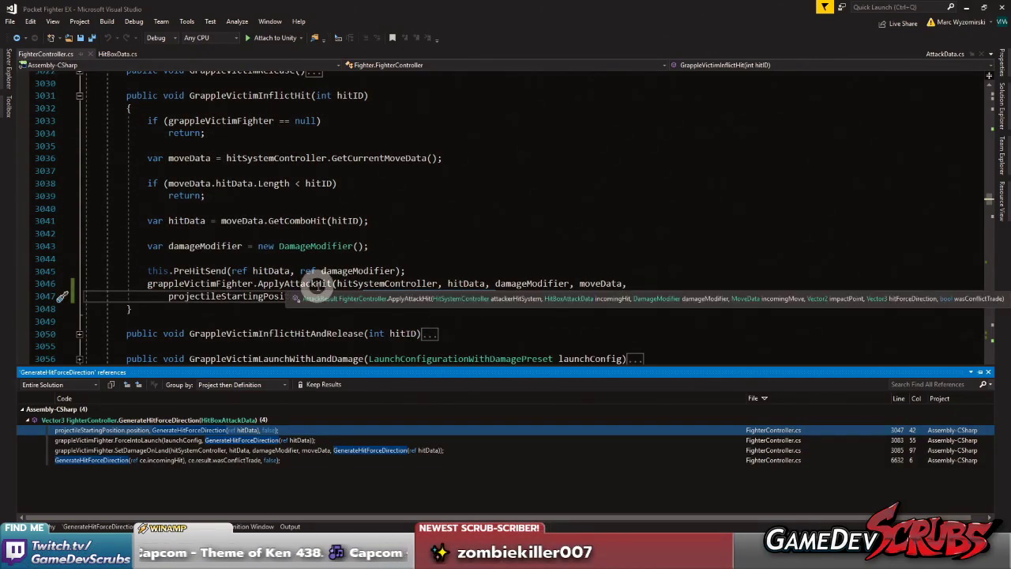
{"action": "right_click", "coordinate": [314, 284]}
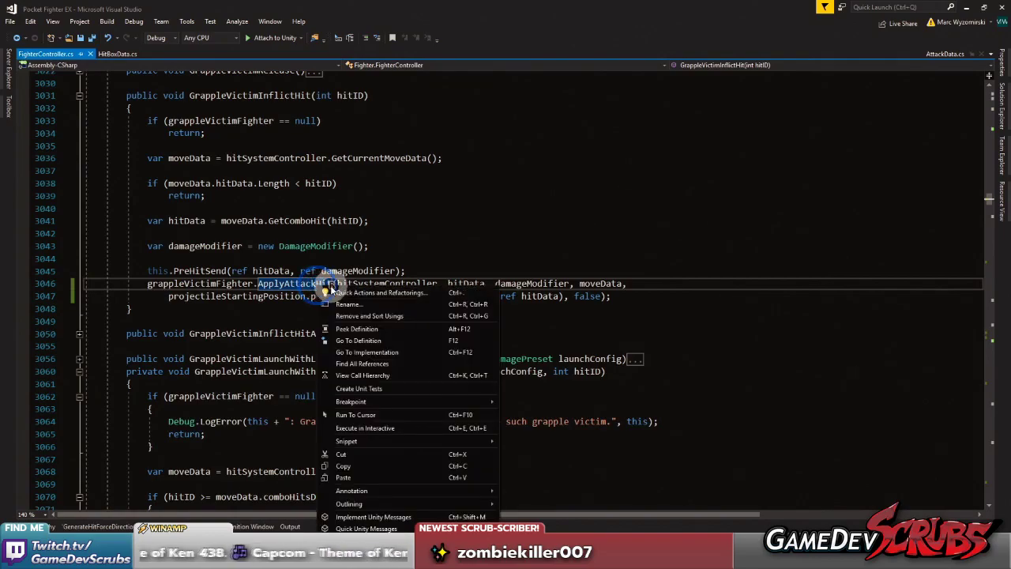
{"action": "left_click", "coordinate": [365, 340]}
{"action": "scroll", "coordinate": [379, 316], "scroll_direction": "down", "scroll_amount": 3}
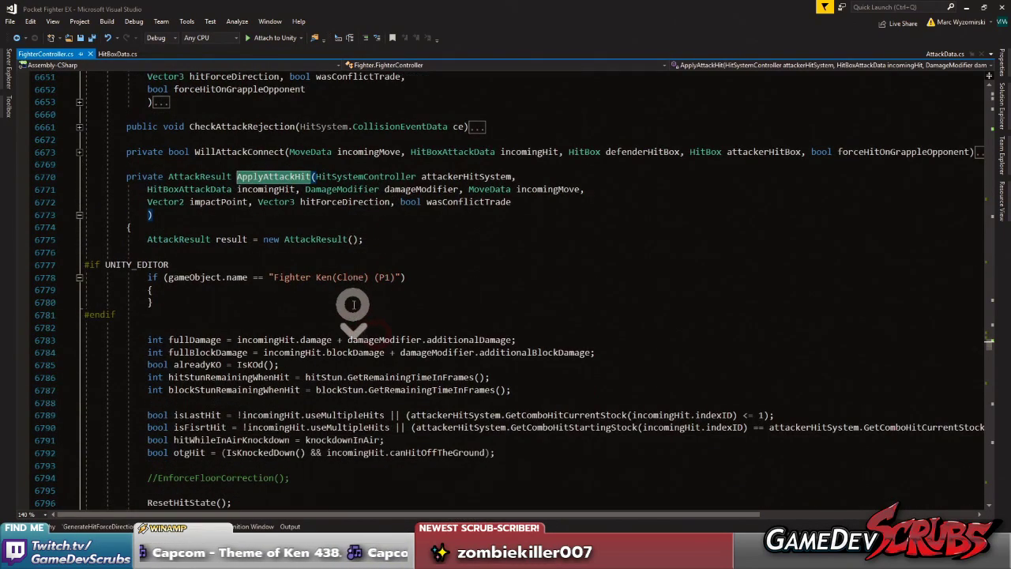
- Highlight the hitForceDirection parameter of ApplyAttackHit and find all references to the method
{"action": "left_click", "coordinate": [332, 203]}
{"action": "scroll", "coordinate": [300, 237], "scroll_direction": "up", "scroll_amount": 2}
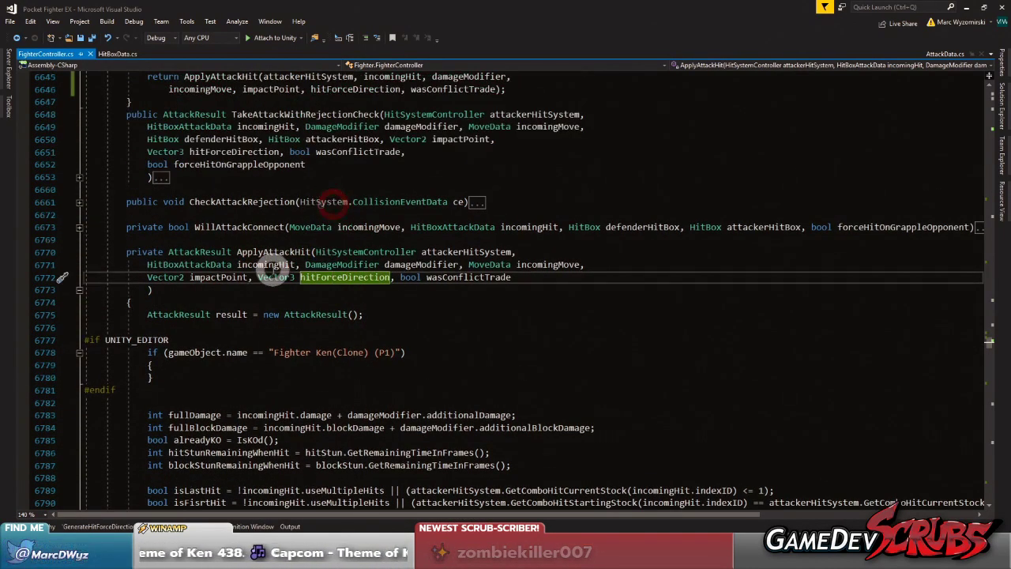
{"action": "right_click", "coordinate": [269, 253]}
{"action": "left_click", "coordinate": [331, 329]}
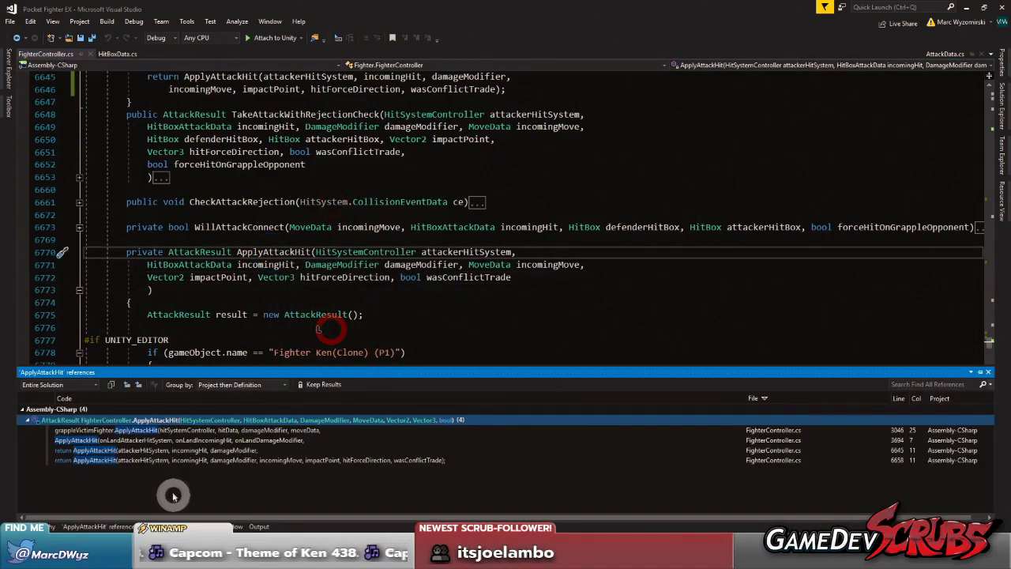
- Compare the ApplyAttackHit calls in the landing code and TakeAttack, and trace where TakeAttack gets its hit force direction
{"action": "double_click", "coordinate": [160, 440]}
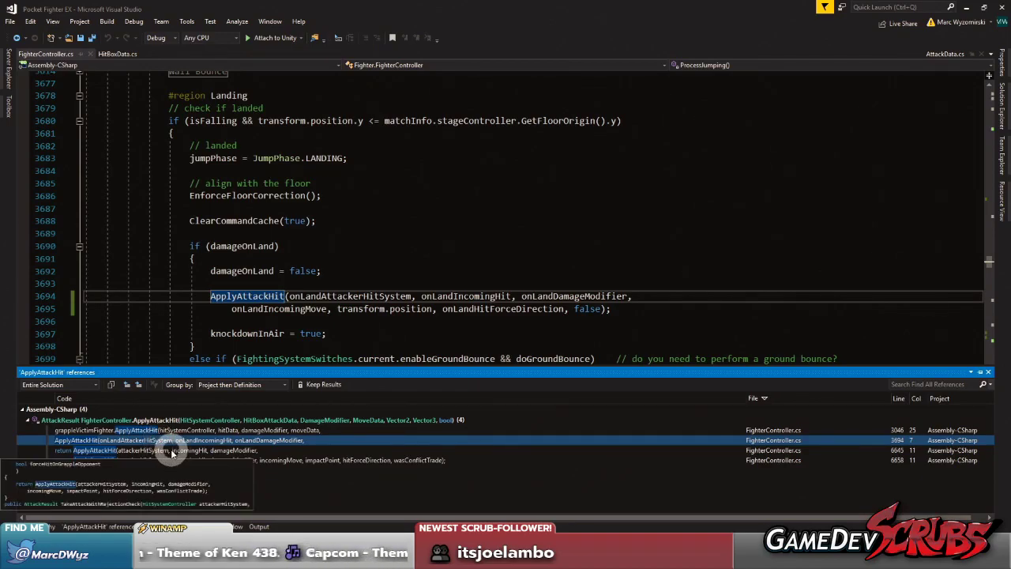
{"action": "double_click", "coordinate": [171, 451]}
{"action": "double_click", "coordinate": [169, 439]}
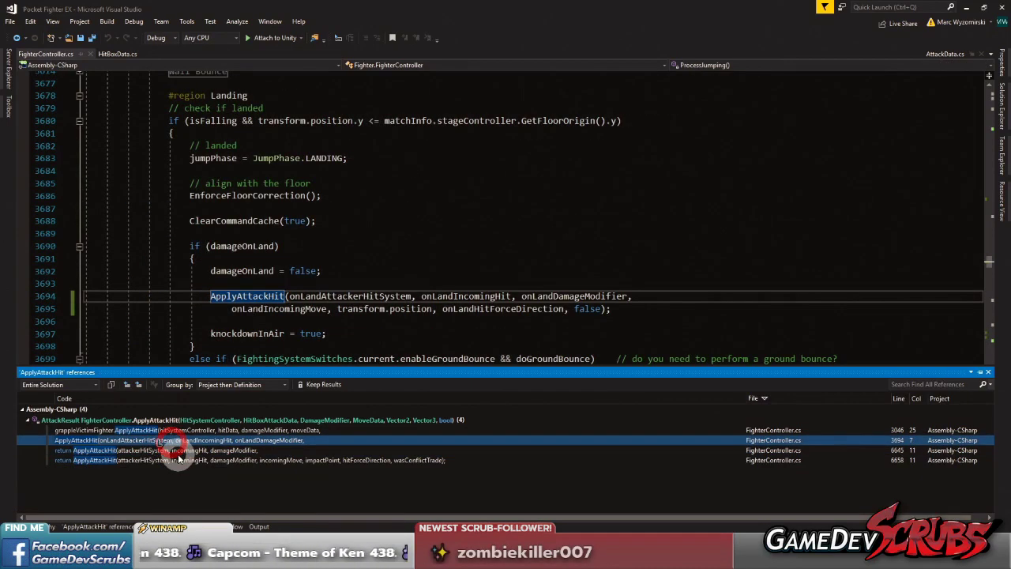
{"action": "double_click", "coordinate": [175, 451]}
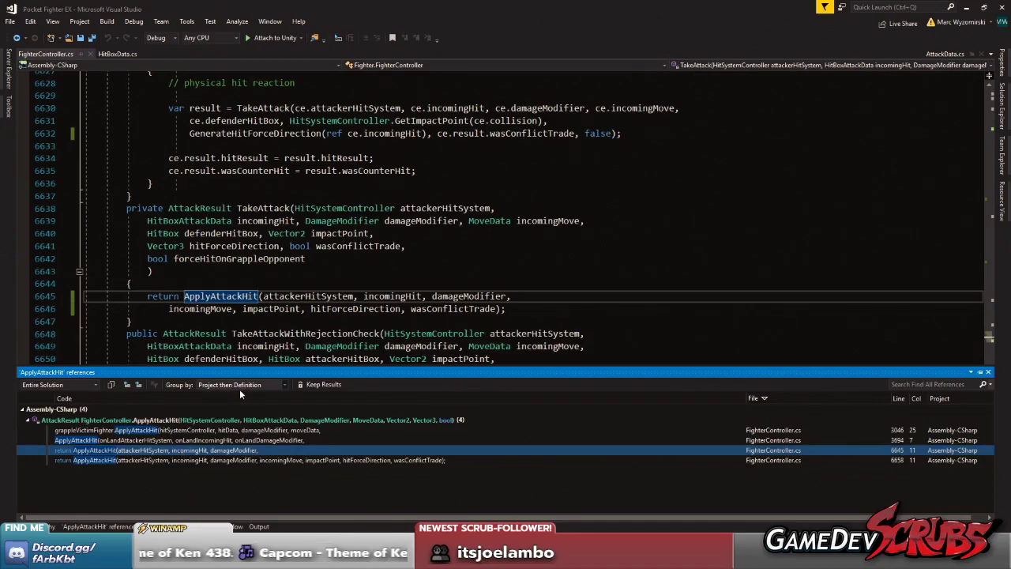
{"action": "scroll", "coordinate": [373, 247], "scroll_direction": "down", "scroll_amount": 1}
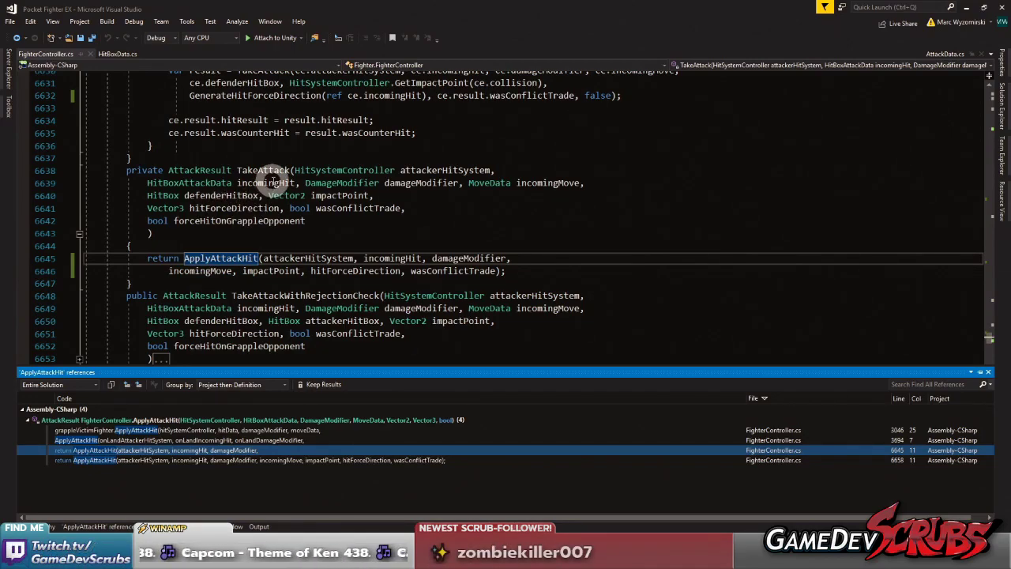
{"action": "scroll", "coordinate": [268, 170], "scroll_direction": "up", "scroll_amount": 8}
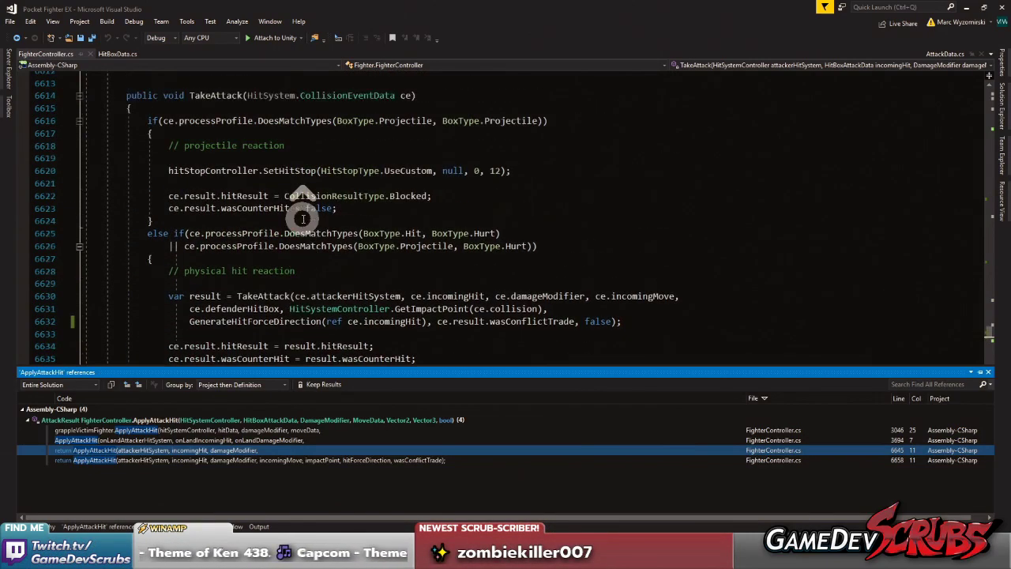
{"action": "scroll", "coordinate": [273, 176], "scroll_direction": "down", "scroll_amount": 2}
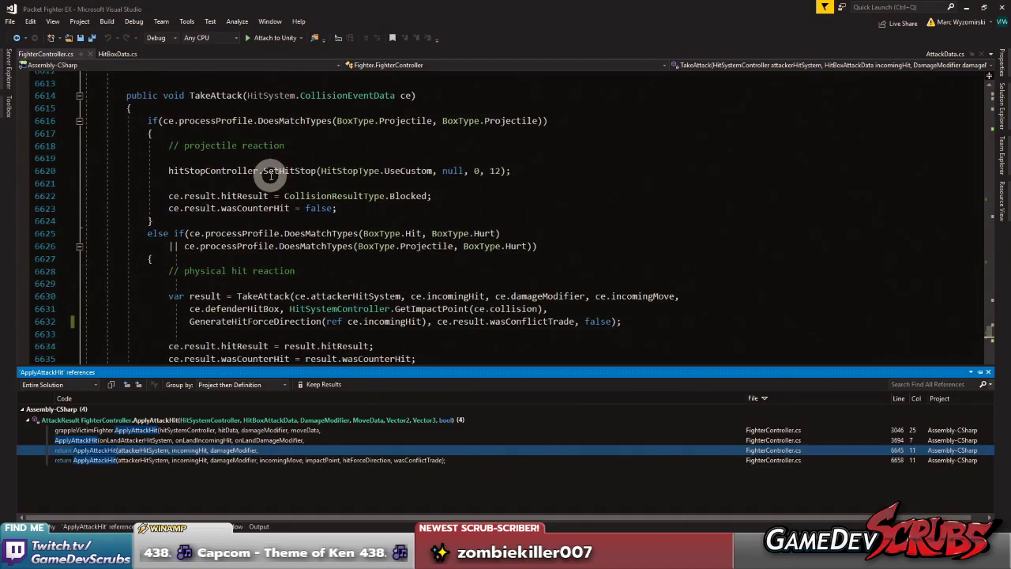
{"action": "scroll", "coordinate": [277, 182], "scroll_direction": "down", "scroll_amount": 2}
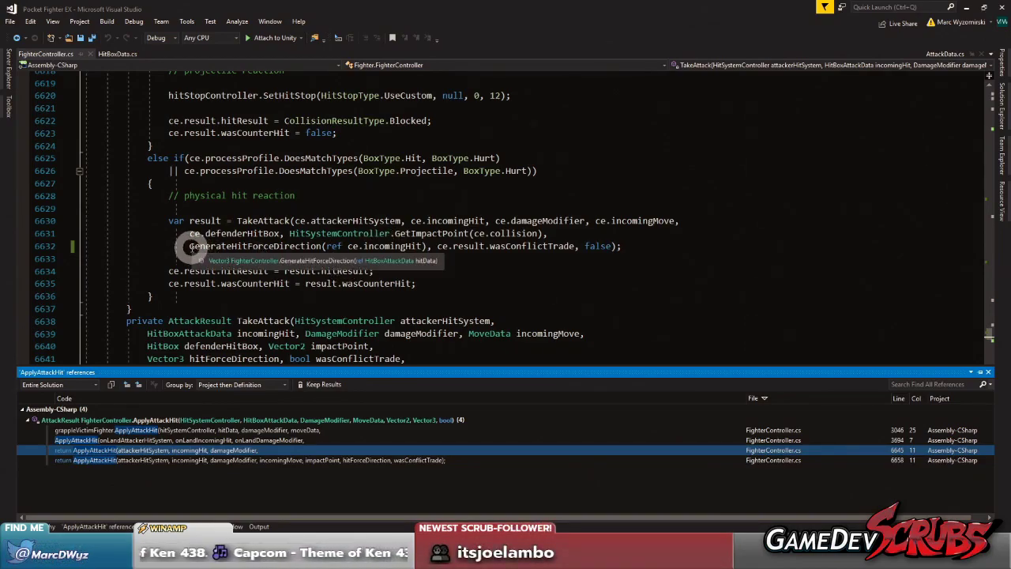
- Replace the GenerateHitForceDirection(ref ce.incomingHit) argument of the physical-hit TakeAttack call with ce.hitForceDirection and save all files
{"action": "left_click_drag", "start_coordinate": [190, 246], "coordinate": [433, 246]}
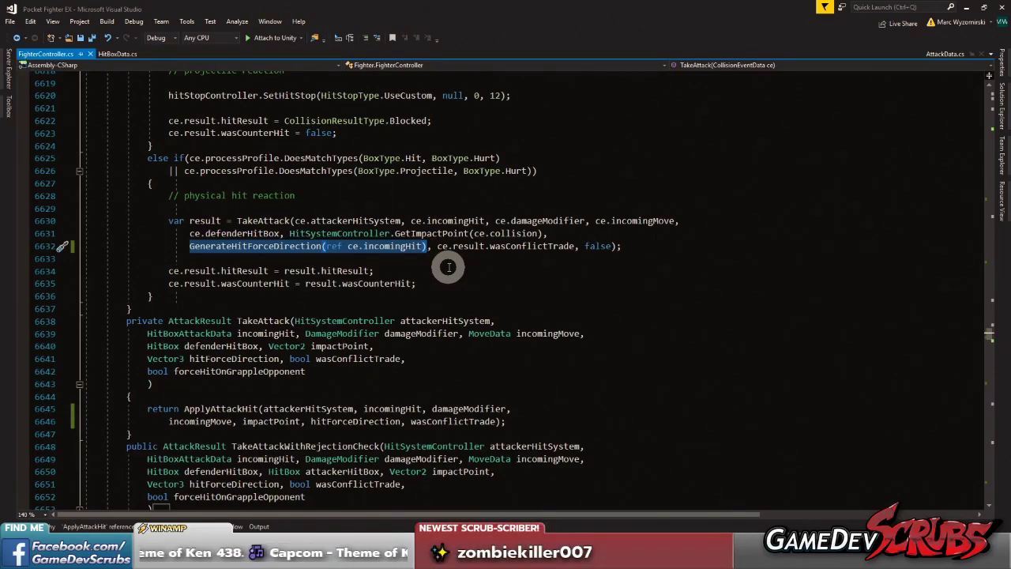
{"action": "type", "text": "ce.hitFor"}
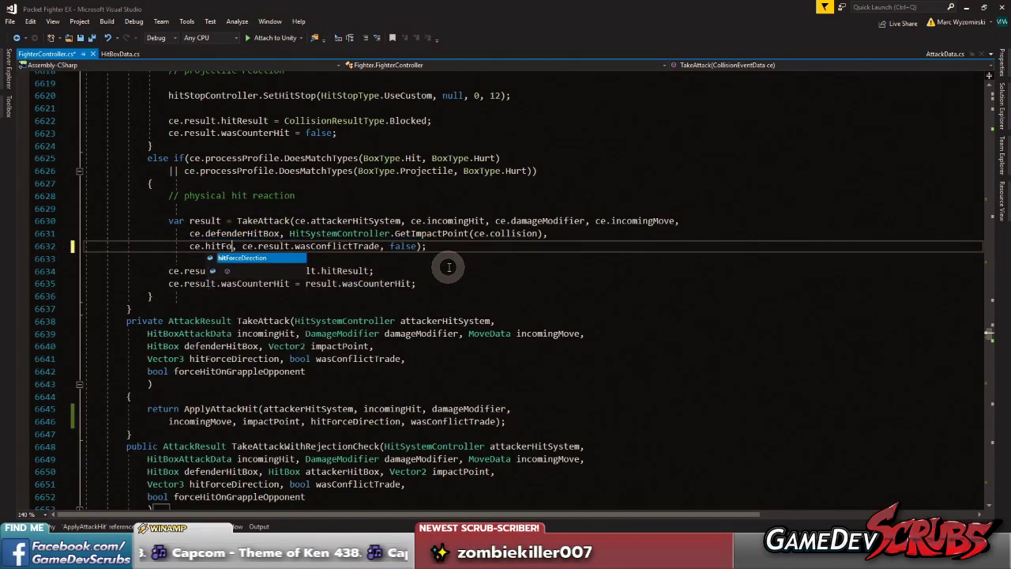
{"action": "key", "text": "Tab"}
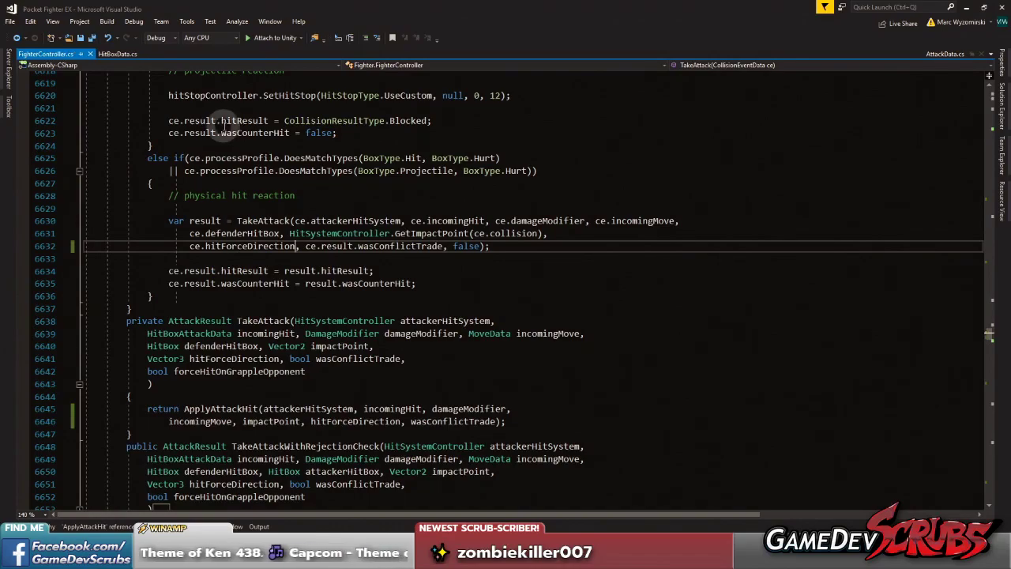
{"action": "left_click", "coordinate": [92, 37]}
- Switch to Unity and disable the f.lux screen colour adjustment
{"action": "left_click", "coordinate": [781, 557]}
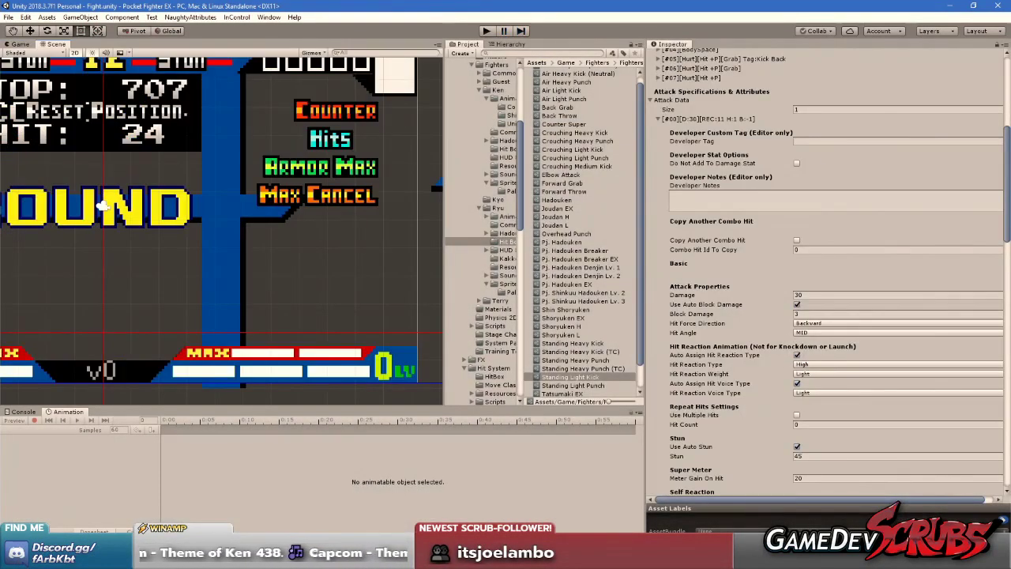
{"action": "left_click", "coordinate": [863, 559]}
{"action": "right_click", "coordinate": [868, 512]}
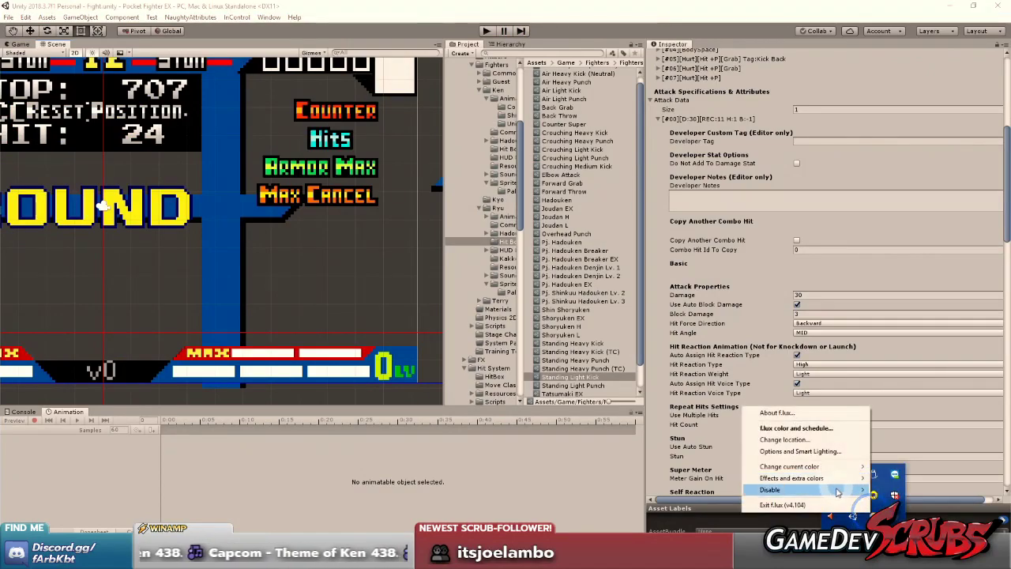
{"action": "mouse_move", "coordinate": [837, 489]}
{"action": "left_click", "coordinate": [638, 427]}
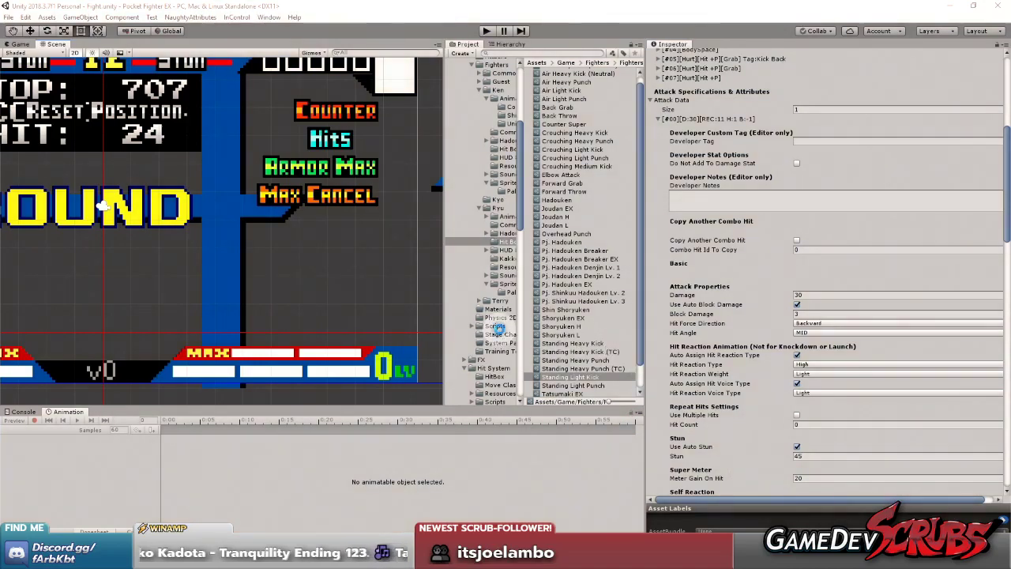
- Start the fight scene in Play mode
{"action": "left_click", "coordinate": [487, 31]}
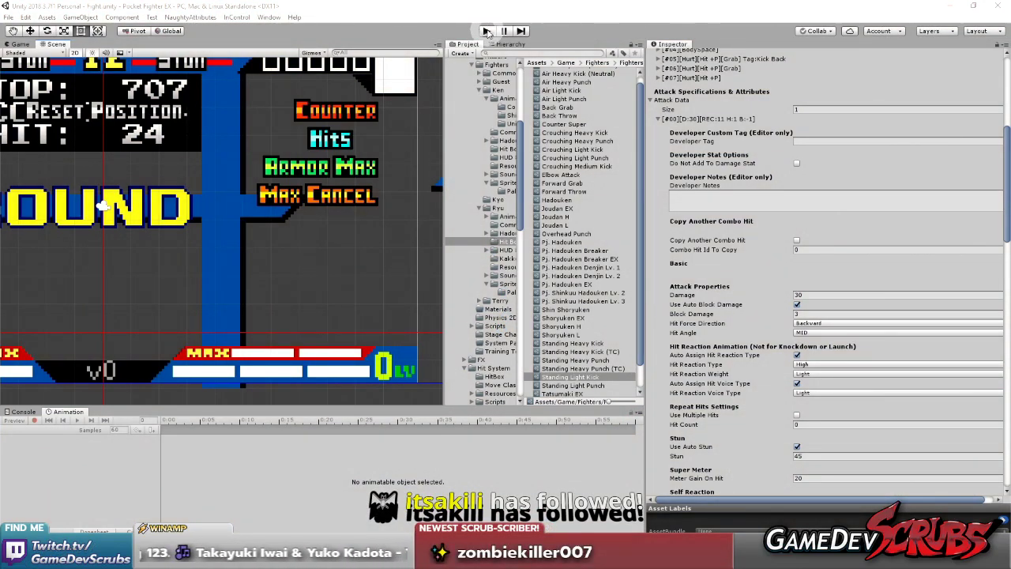
{"action": "left_click", "coordinate": [487, 31]}
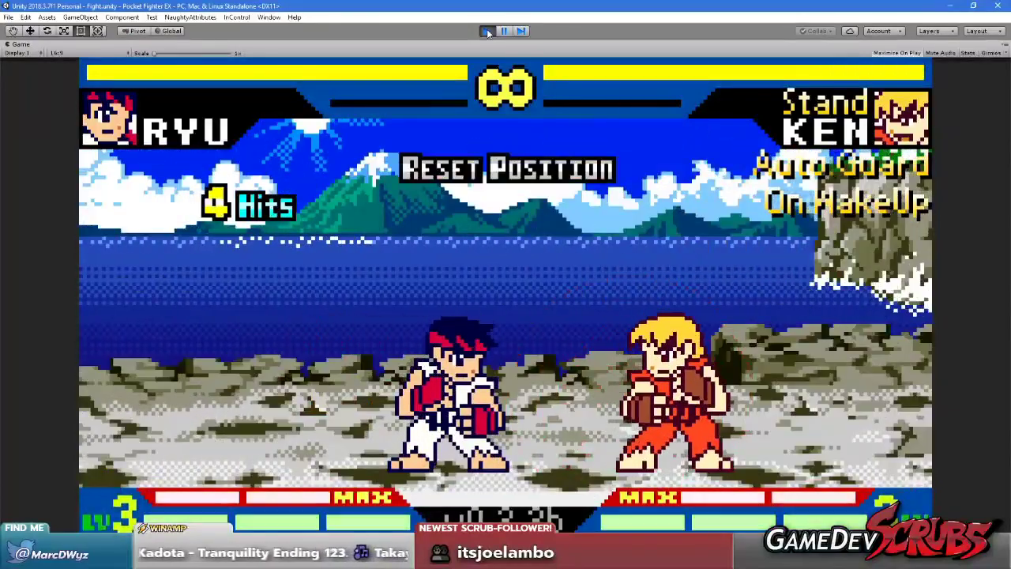
- Switch to Visual Studio, set a breakpoint on the TakeAttack call at line 6630, and attach the debugger to Unity
{"action": "key", "text": "alt+Tab"}
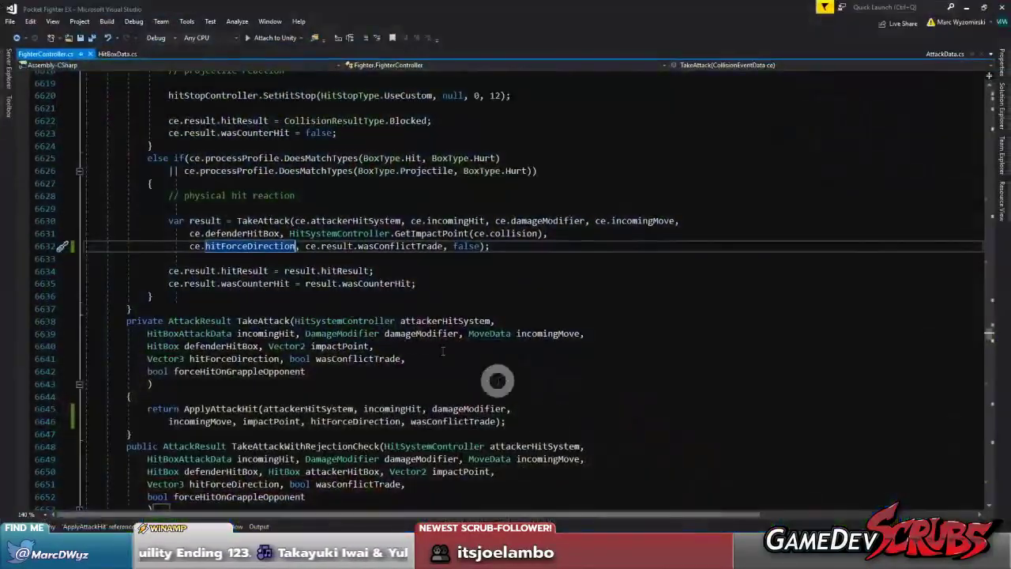
{"action": "scroll", "coordinate": [284, 236], "scroll_direction": "up", "scroll_amount": 1}
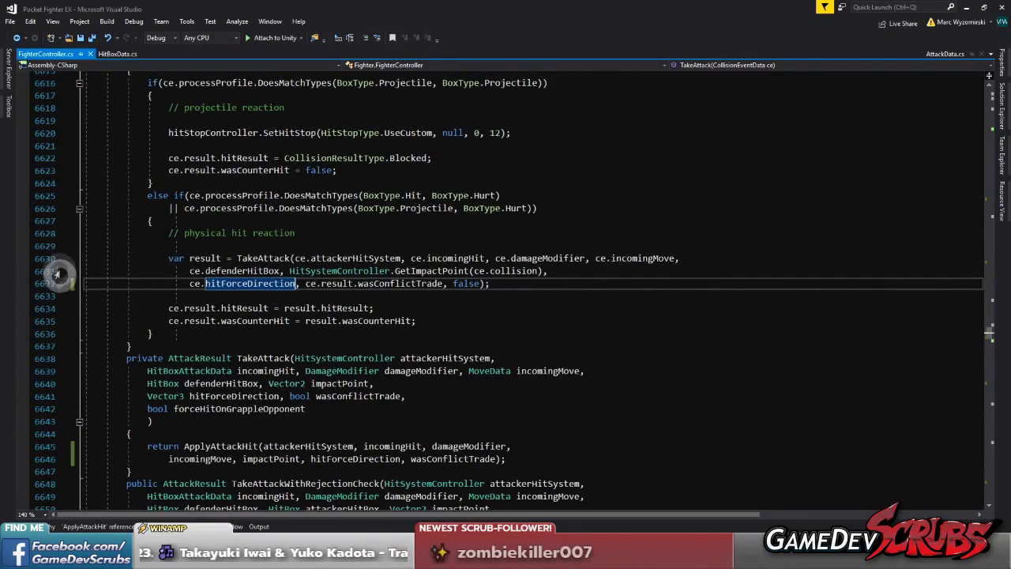
{"action": "left_click", "coordinate": [20, 257]}
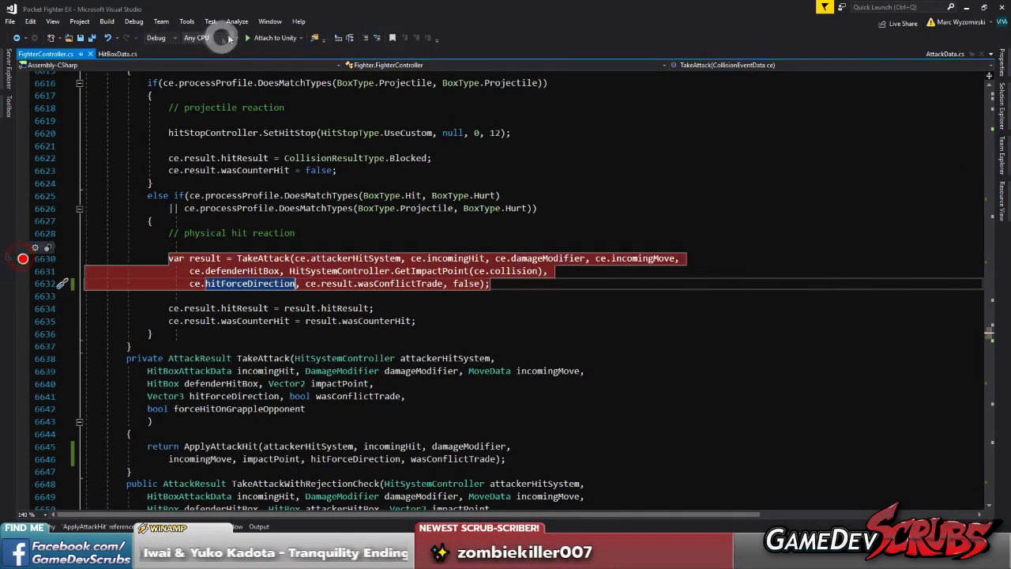
{"action": "left_click", "coordinate": [265, 38]}
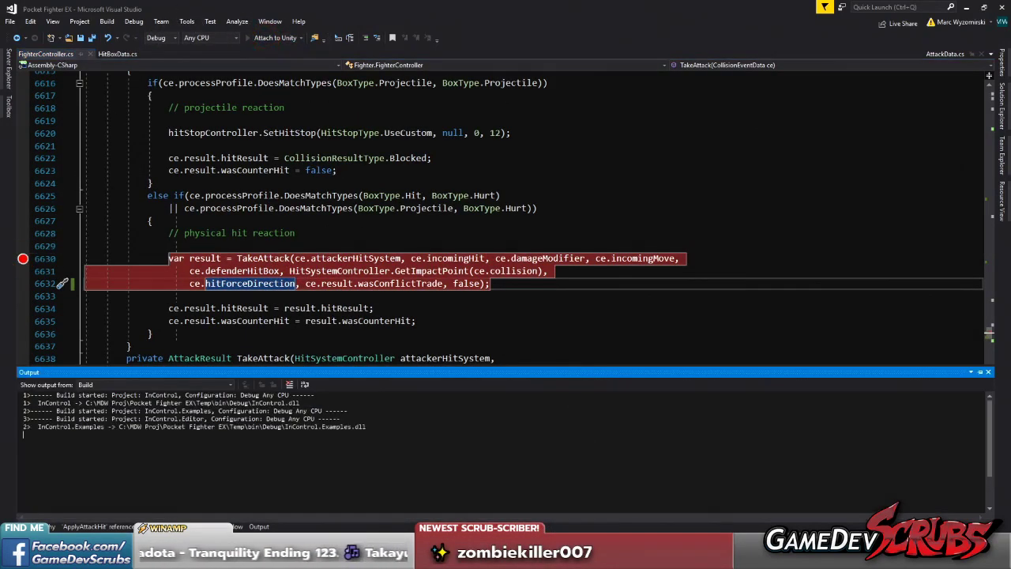
- Trigger the breakpoint from the running game, inspect ce.hitForceDirection, then remove the breakpoint and resume execution
{"action": "mouse_move", "coordinate": [465, 557]}
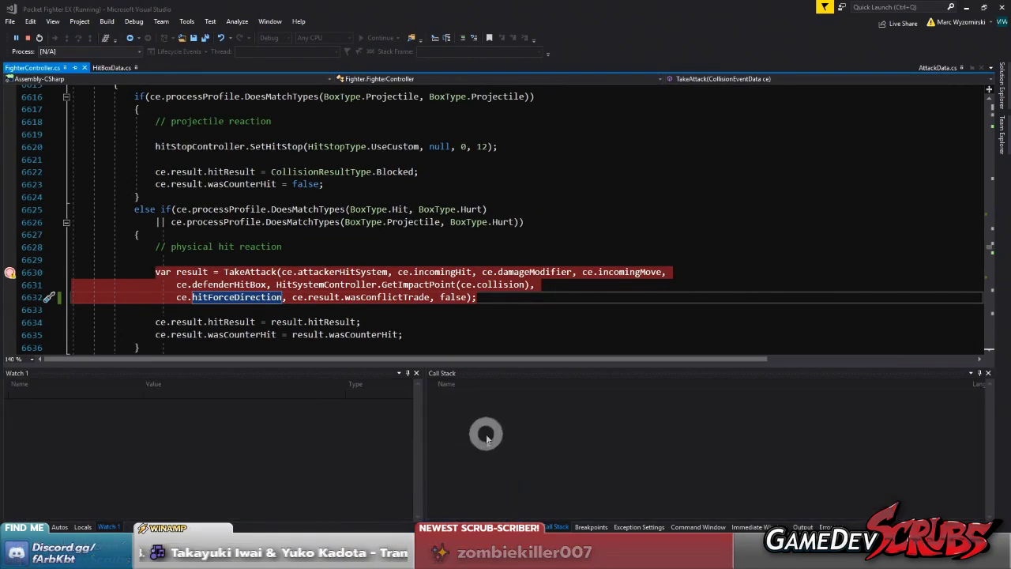
{"action": "key", "text": "alt+Tab"}
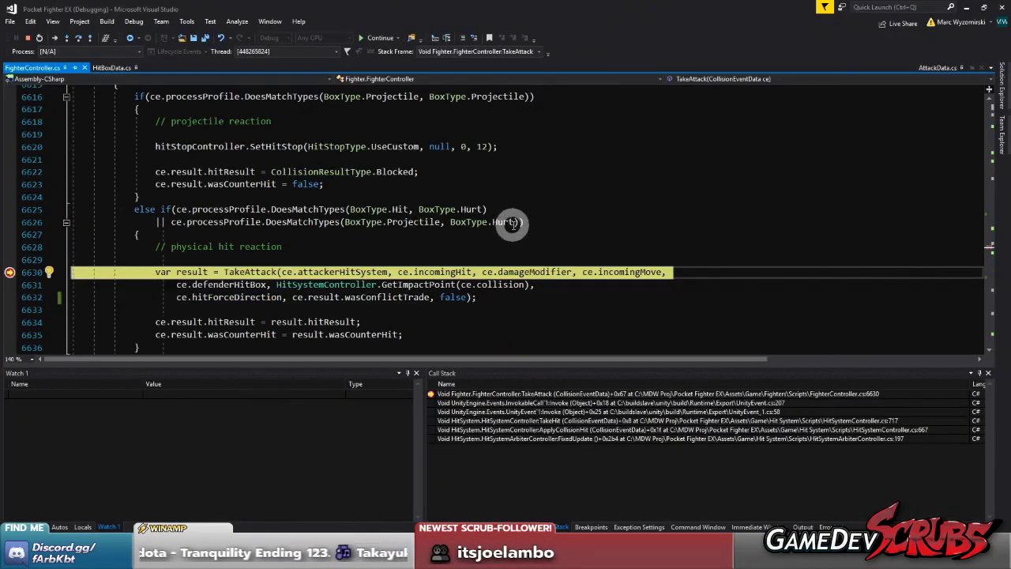
{"action": "mouse_move", "coordinate": [235, 298]}
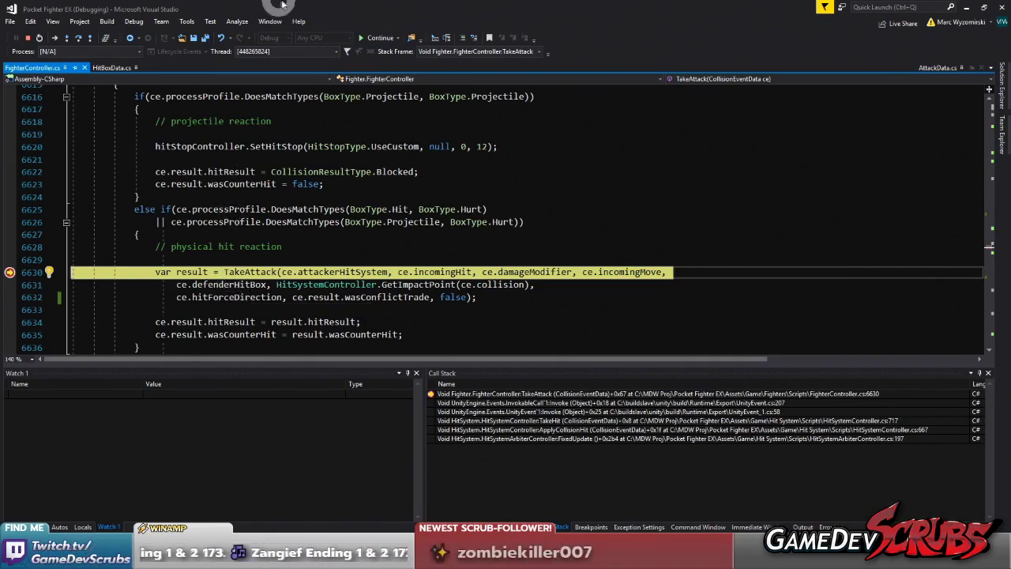
{"action": "left_click", "coordinate": [7, 272]}
{"action": "left_click", "coordinate": [378, 38]}
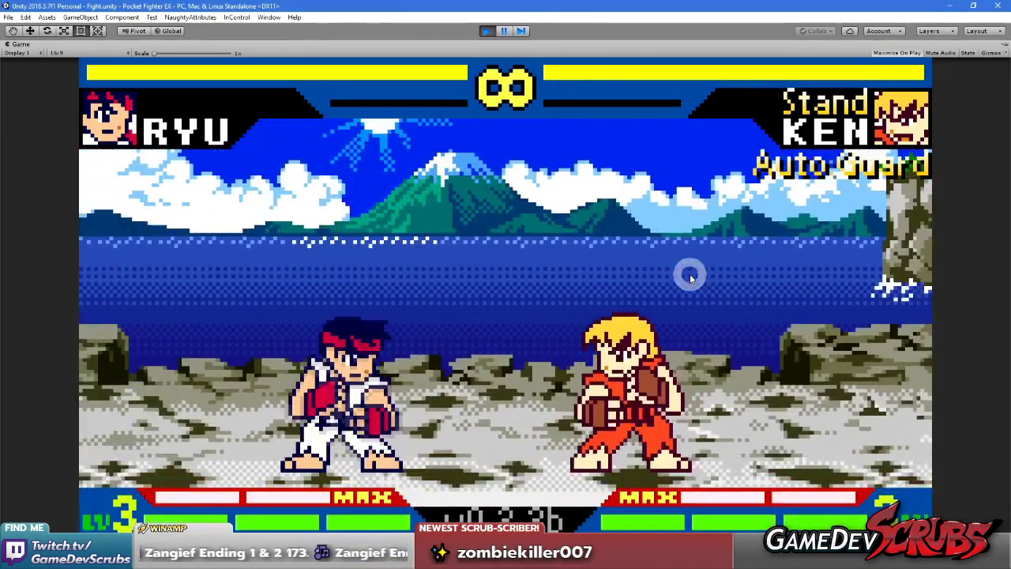
- Move Ryu in the game, re-enable the line 6630 breakpoint to inspect ce.hitForceDirection again, then remove it and resume
{"action": "key", "text": "Right"}
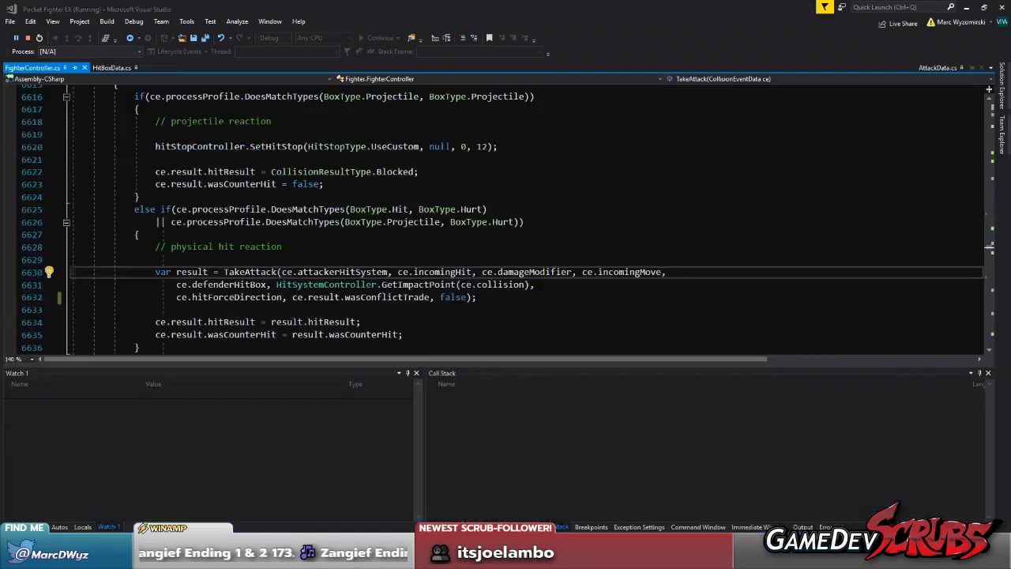
{"action": "left_click", "coordinate": [9, 272]}
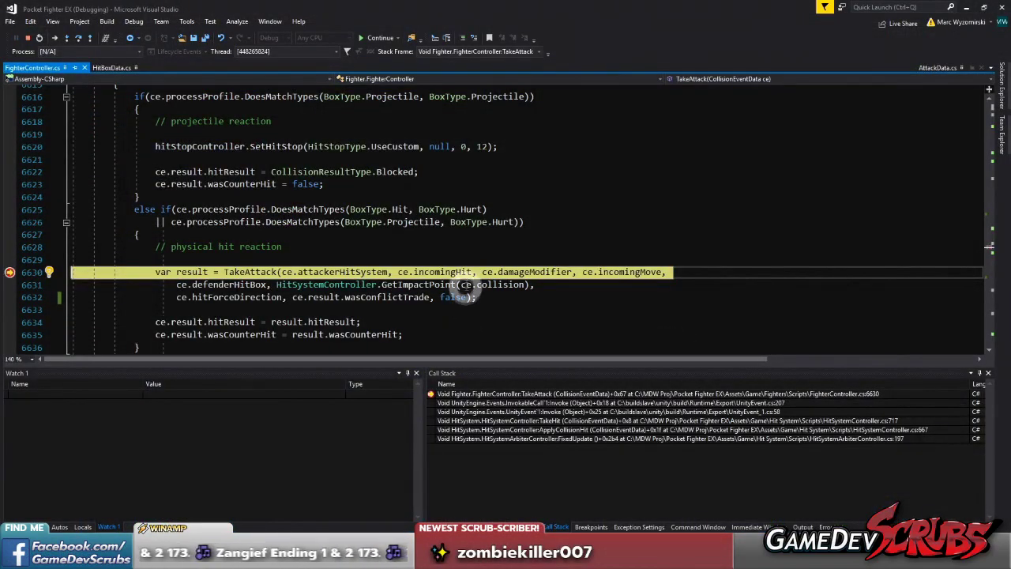
{"action": "mouse_move", "coordinate": [217, 299]}
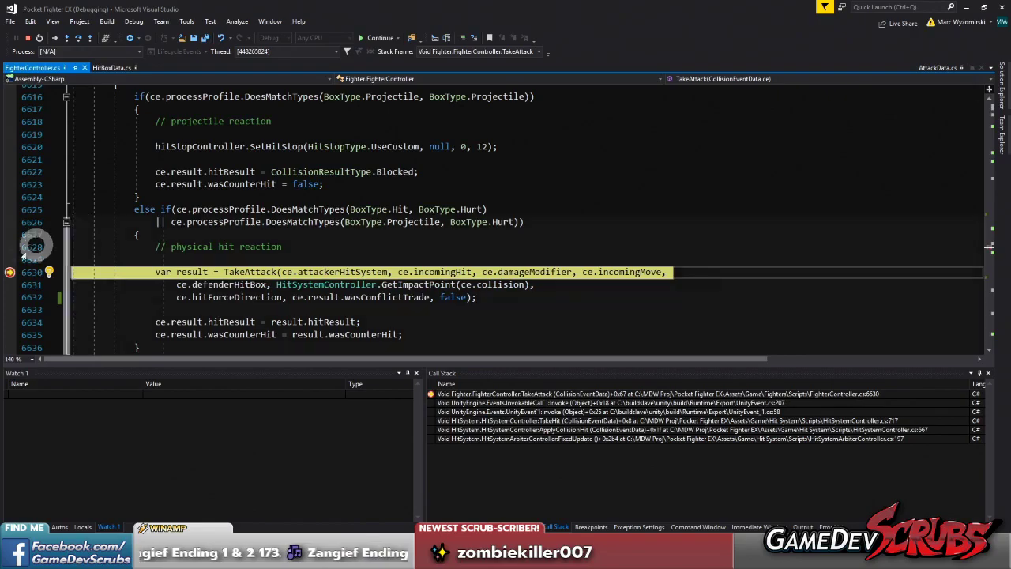
{"action": "left_click", "coordinate": [10, 272]}
{"action": "left_click", "coordinate": [368, 41]}
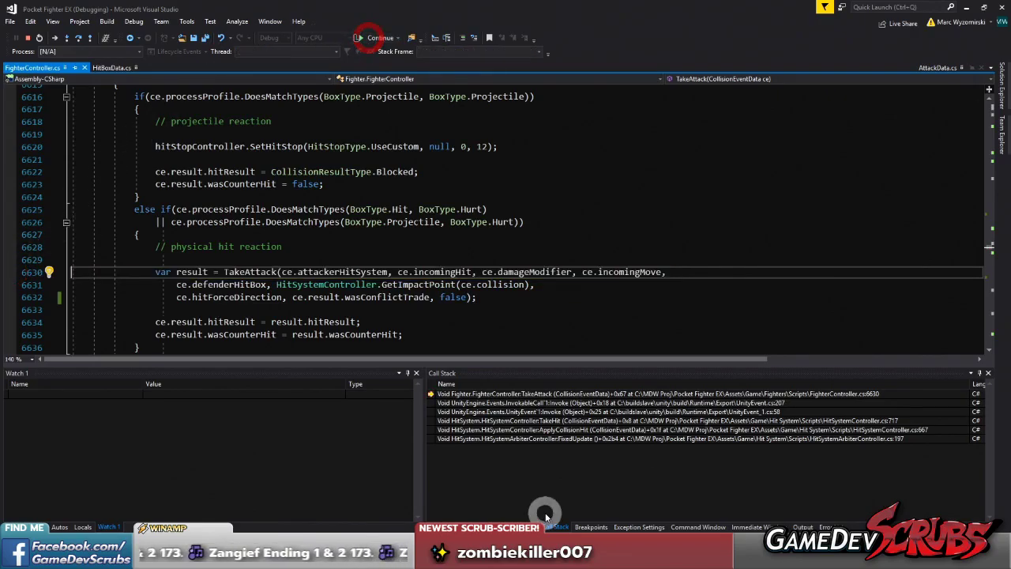
- Return to Unity and restore the maximized Game view to the regular editor layout
{"action": "key", "text": "alt+Tab"}
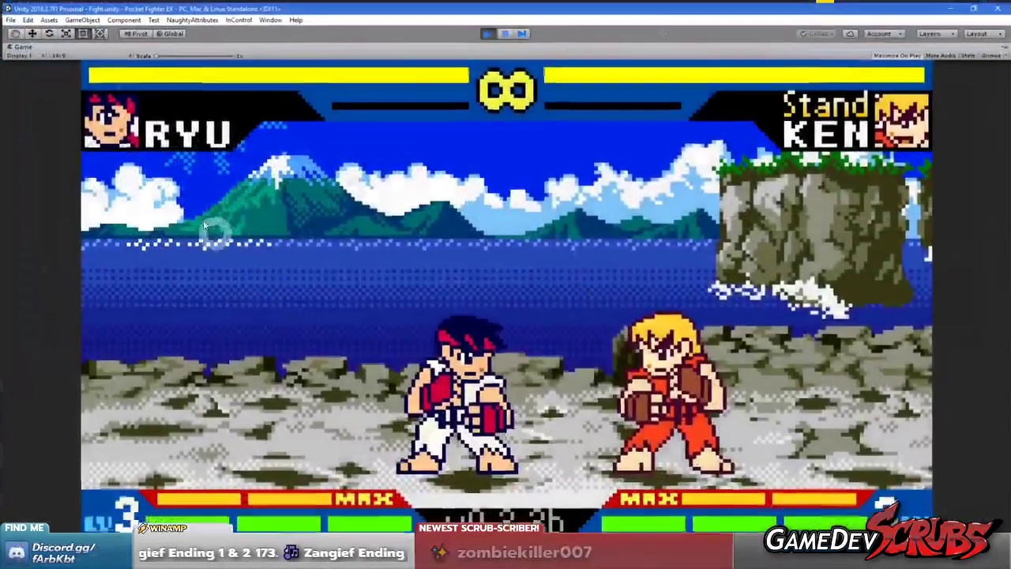
{"action": "left_click", "coordinate": [912, 57]}
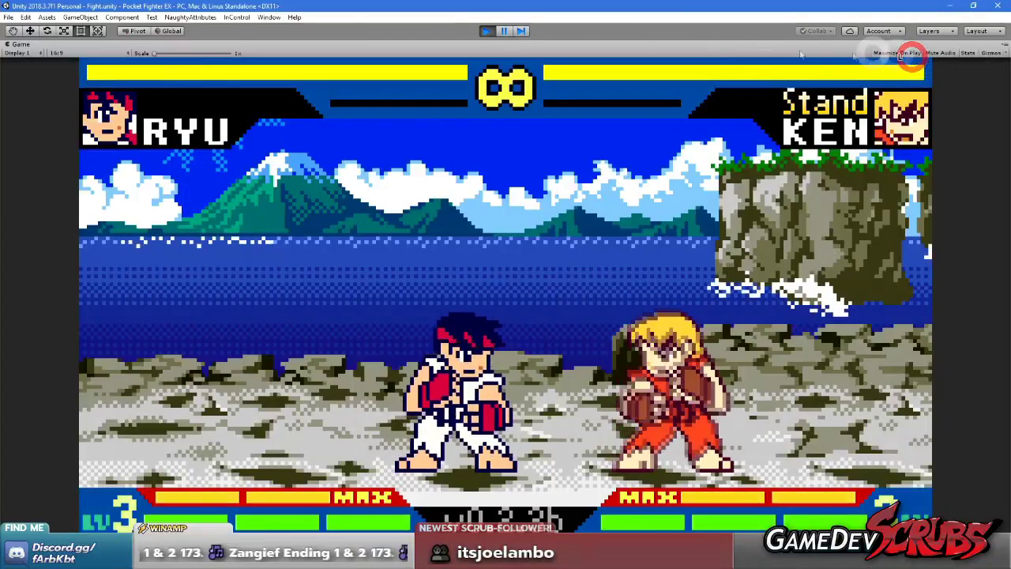
{"action": "right_click", "coordinate": [24, 45]}
{"action": "left_click", "coordinate": [43, 73]}
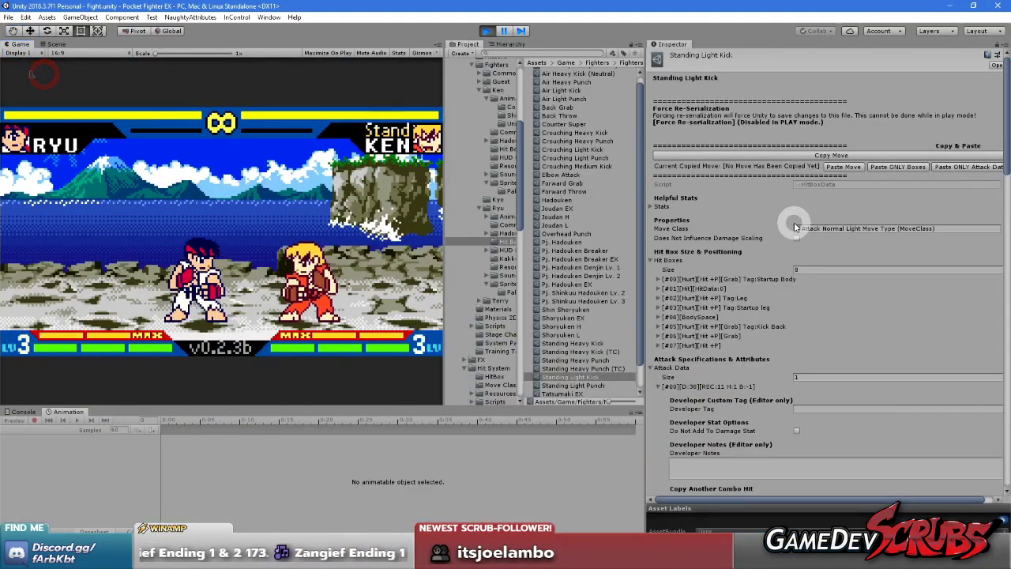
- Set the Hit Force Direction of Ryu's Standing Light Kick attack data to Forward
{"action": "left_click", "coordinate": [585, 385]}
{"action": "left_click", "coordinate": [588, 378]}
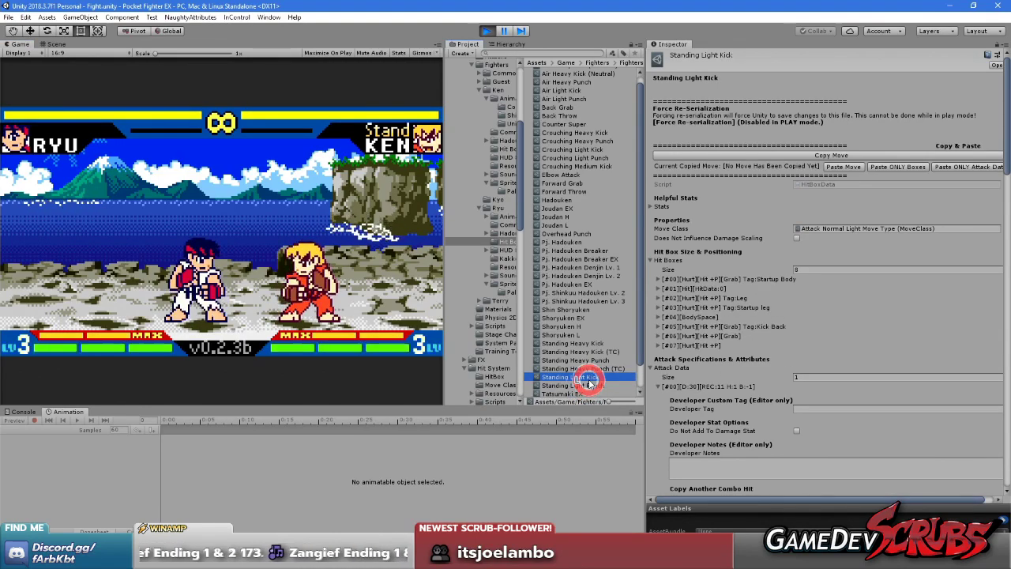
{"action": "scroll", "coordinate": [792, 338], "scroll_direction": "down", "scroll_amount": 5}
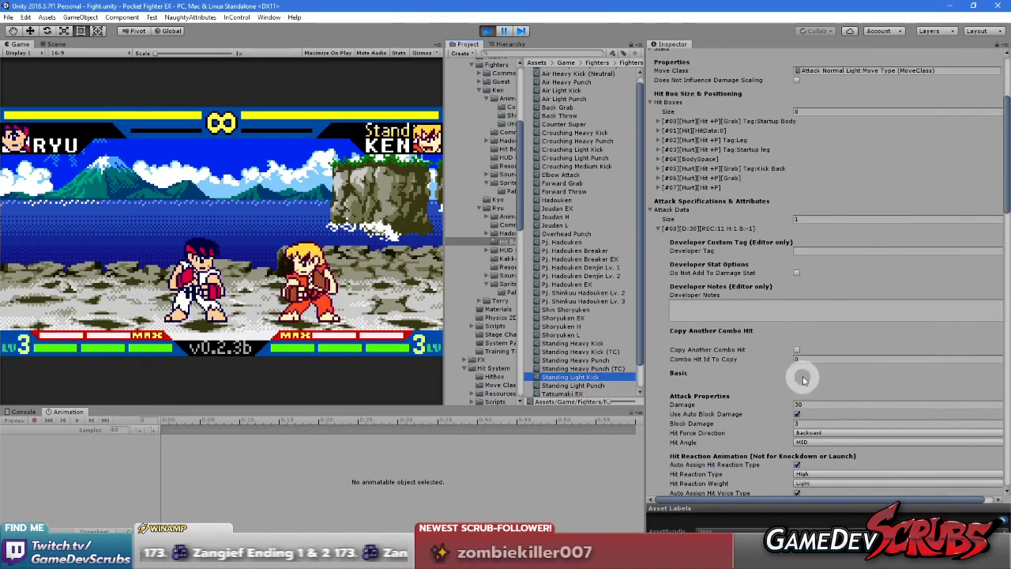
{"action": "scroll", "coordinate": [803, 373], "scroll_direction": "down", "scroll_amount": 2}
{"action": "left_click", "coordinate": [816, 371]}
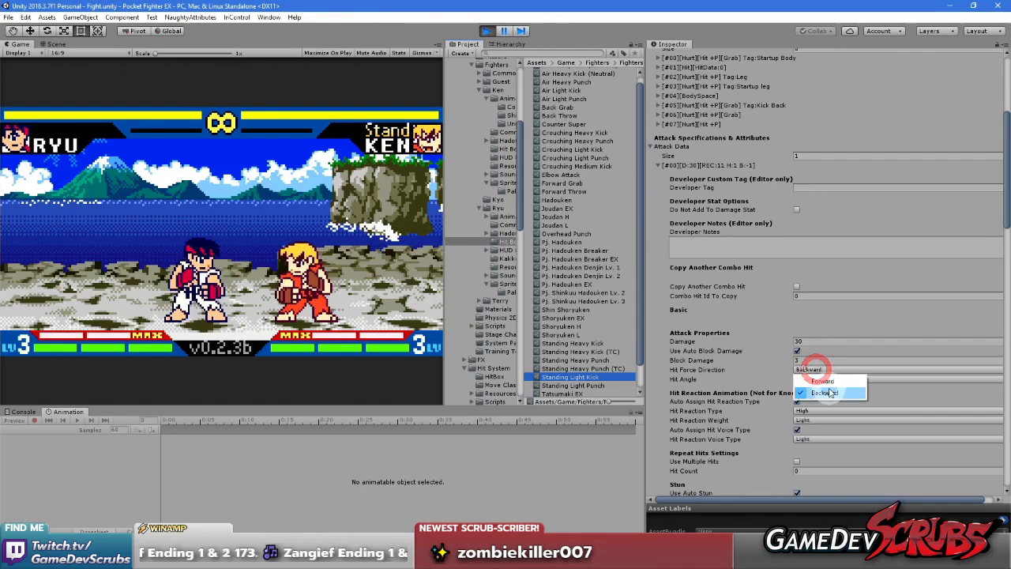
{"action": "left_click", "coordinate": [824, 379]}
- Set the Hit Force Direction of Ryu's Standing Light Punch attack data to Backward
{"action": "left_click", "coordinate": [594, 384]}
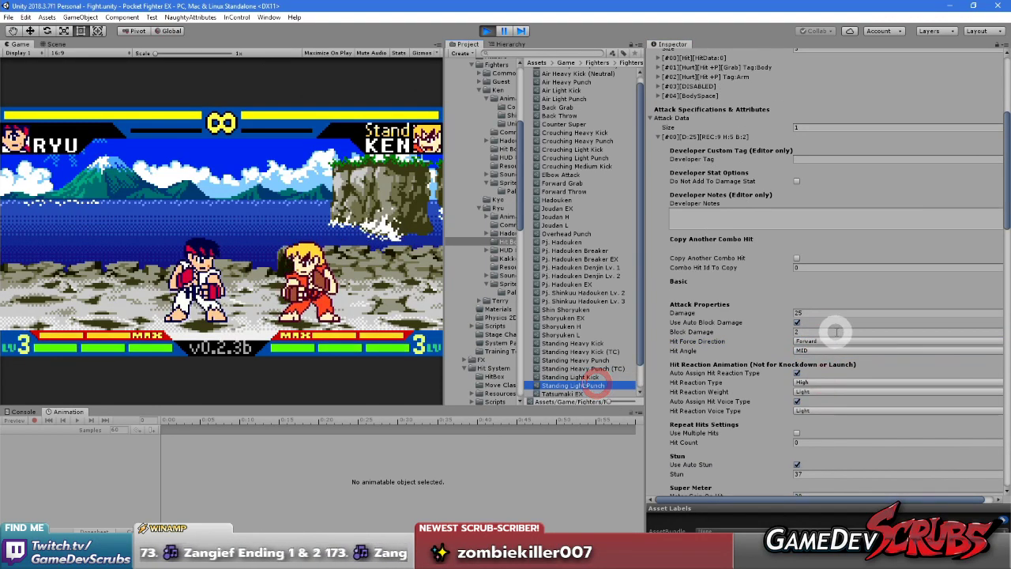
{"action": "scroll", "coordinate": [833, 316], "scroll_direction": "down", "scroll_amount": 2}
{"action": "left_click", "coordinate": [813, 277]}
{"action": "left_click", "coordinate": [823, 300]}
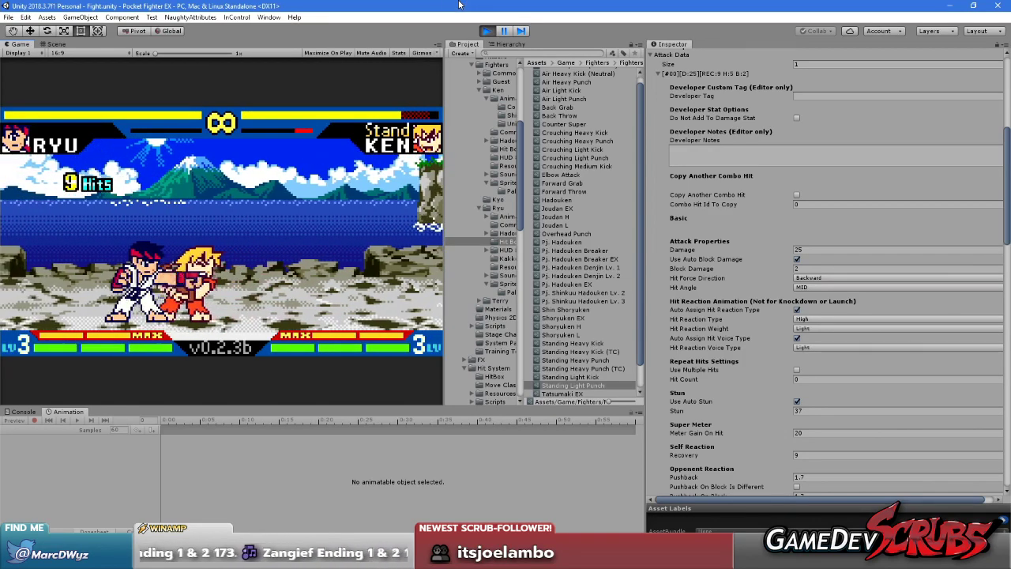
- Set the Standing Light Punch's Hit Force Direction to Forward and test the punch against Ken in the running game
{"action": "left_click", "coordinate": [755, 274]}
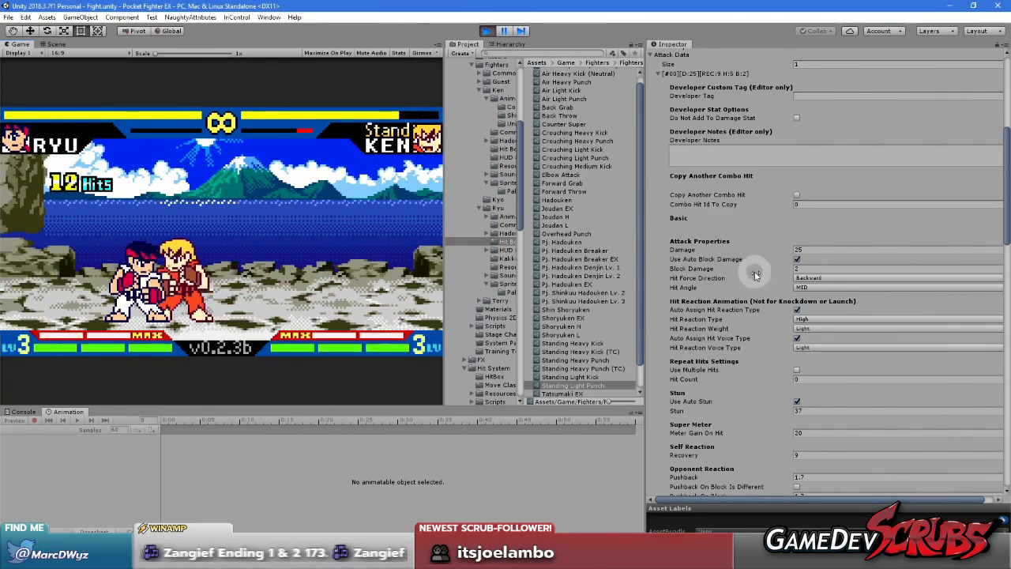
{"action": "left_click", "coordinate": [821, 276]}
{"action": "left_click", "coordinate": [823, 286]}
{"action": "left_click", "coordinate": [310, 245]}
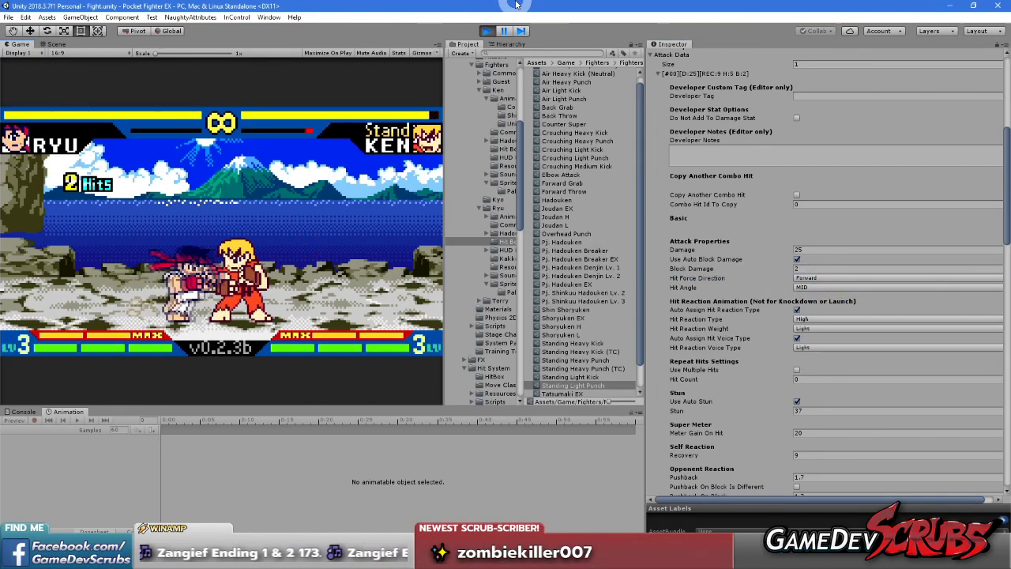
{"action": "left_click", "coordinate": [452, 8]}
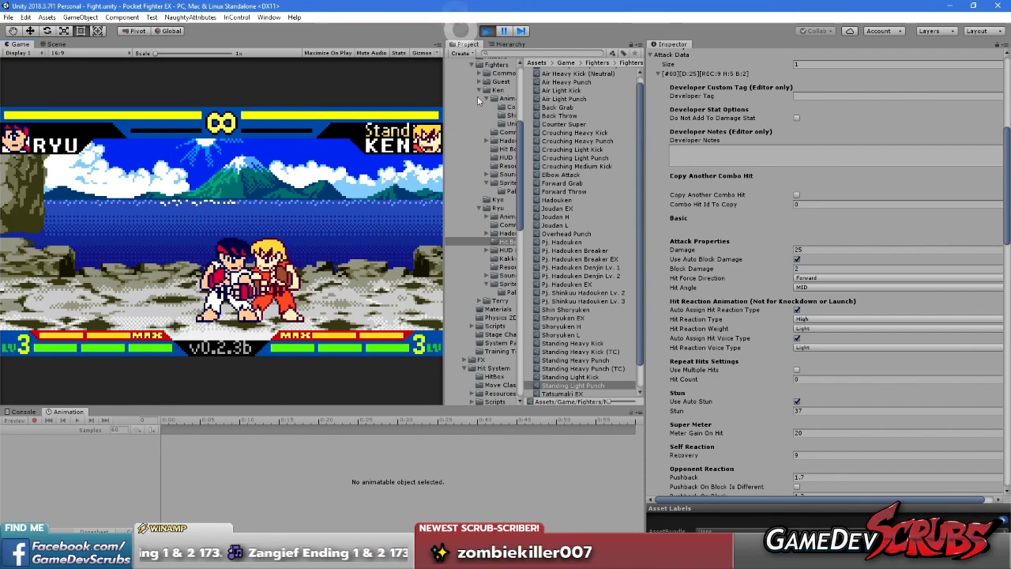
- Switch to Visual Studio and set a breakpoint on the TakeAttack call at line 6630
{"action": "left_click", "coordinate": [515, 557]}
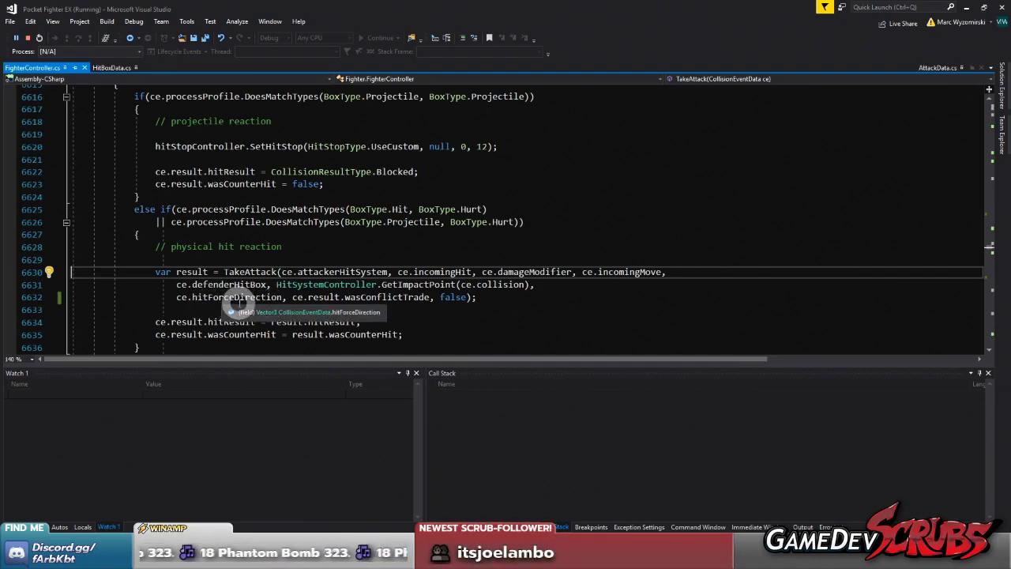
{"action": "left_click", "coordinate": [234, 297]}
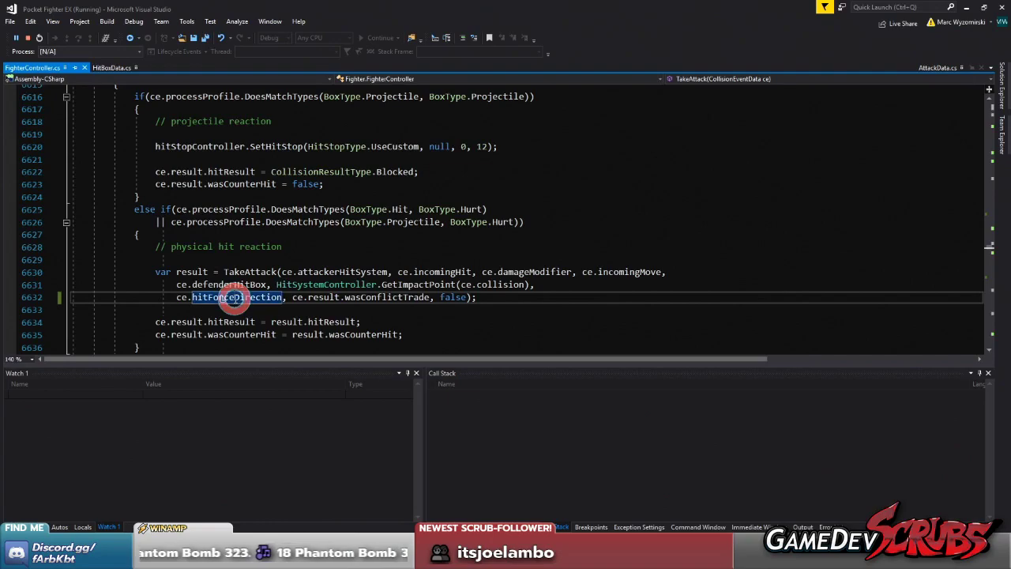
{"action": "left_click", "coordinate": [10, 272]}
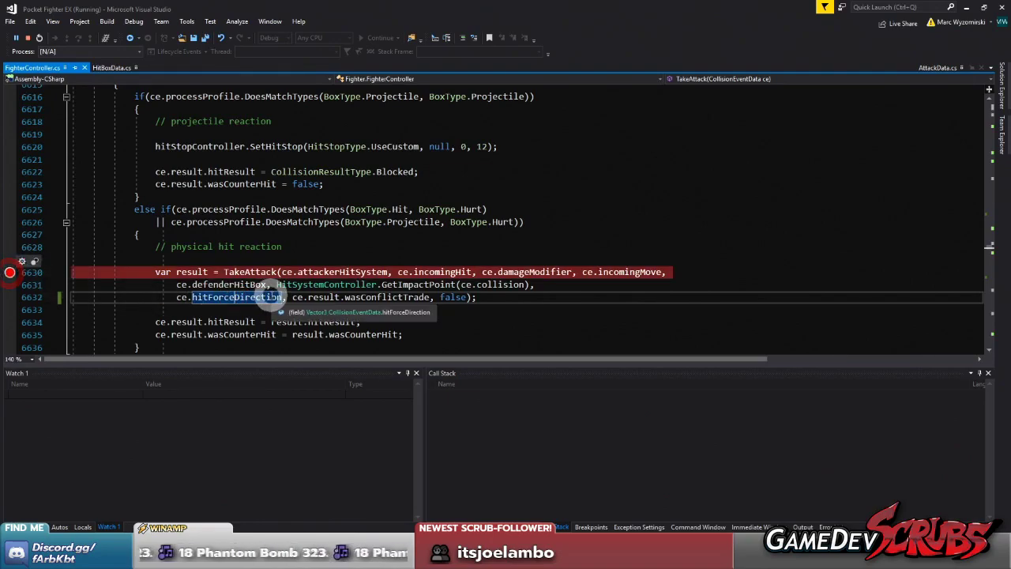
- Back in Unity, set the Standing Light Punch's Hit Force Direction to Backward and return to the running game to trigger the breakpoint
{"action": "key", "text": "alt+Tab"}
{"action": "left_click", "coordinate": [819, 276]}
{"action": "left_click", "coordinate": [824, 301]}
{"action": "left_click", "coordinate": [188, 251]}
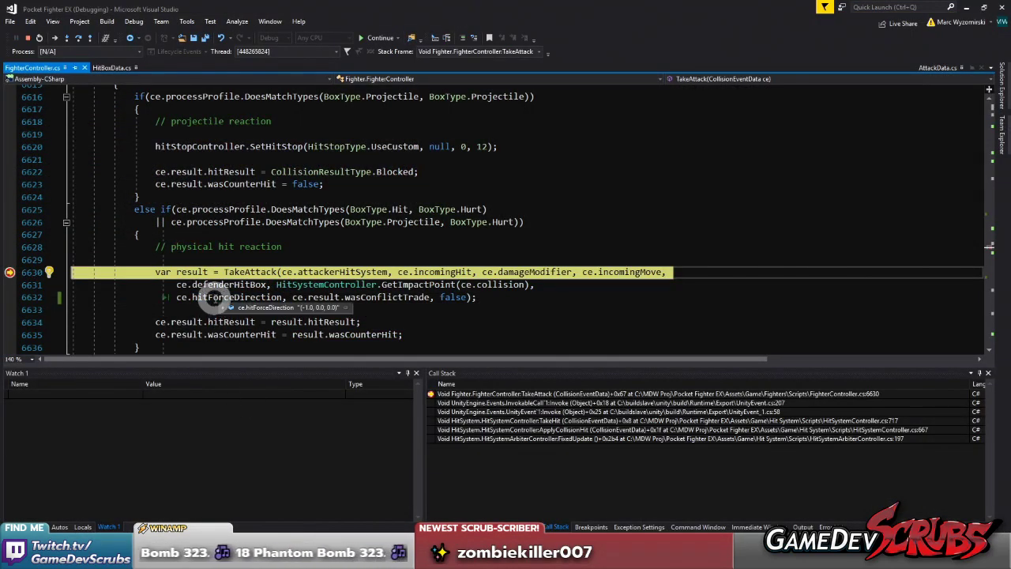
- Remove the breakpoint on the TakeAttack call at line 6630 and resume execution
{"action": "left_click", "coordinate": [10, 272]}
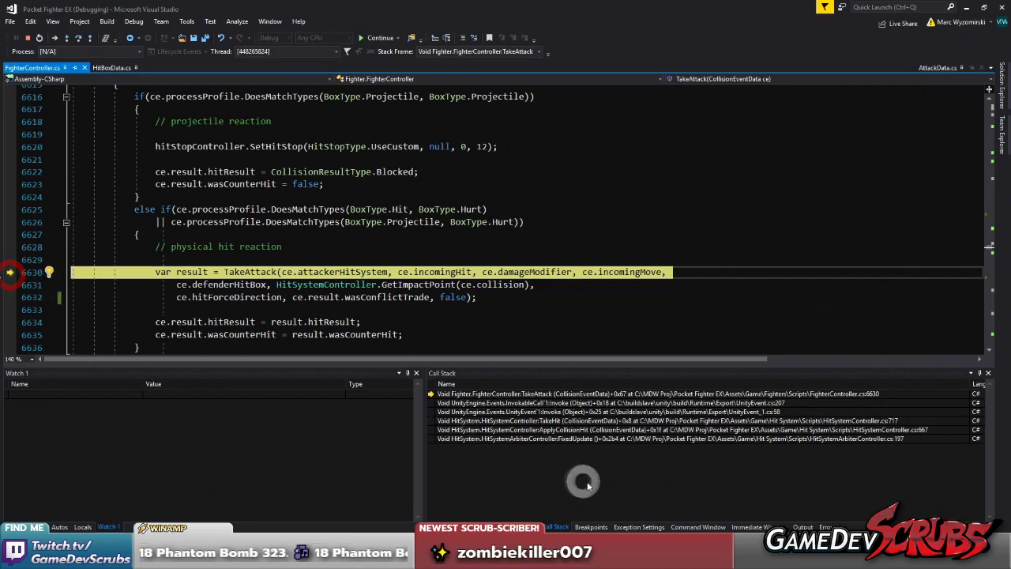
{"action": "left_click", "coordinate": [373, 37]}
- Switch back to Unity and set the Standing Light Punch's Hit Force Direction to Forward
{"action": "key", "text": "alt+Tab"}
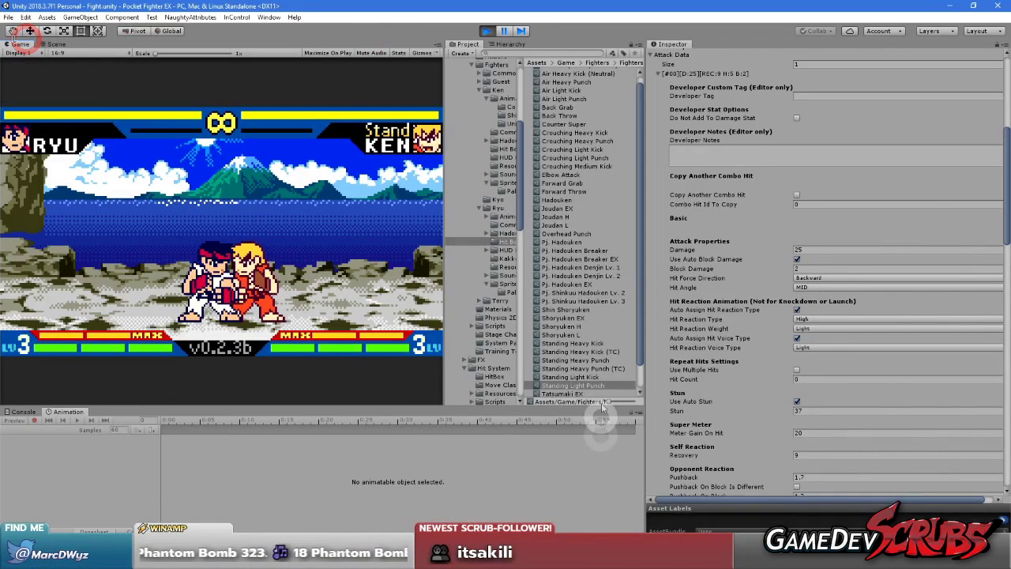
{"action": "left_click", "coordinate": [805, 278]}
{"action": "left_click", "coordinate": [813, 286]}
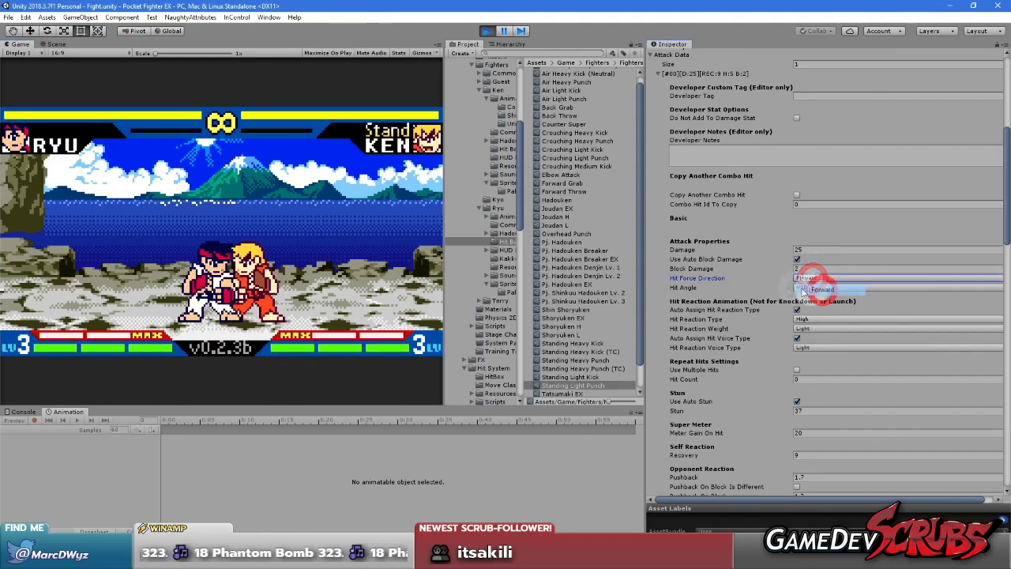
- Open Ryu's Tatsumaki H data, collapse attack data entry #00 and review entry #01 tagged Back
{"action": "scroll", "coordinate": [566, 332], "scroll_direction": "down", "scroll_amount": 2}
{"action": "left_click", "coordinate": [576, 382]}
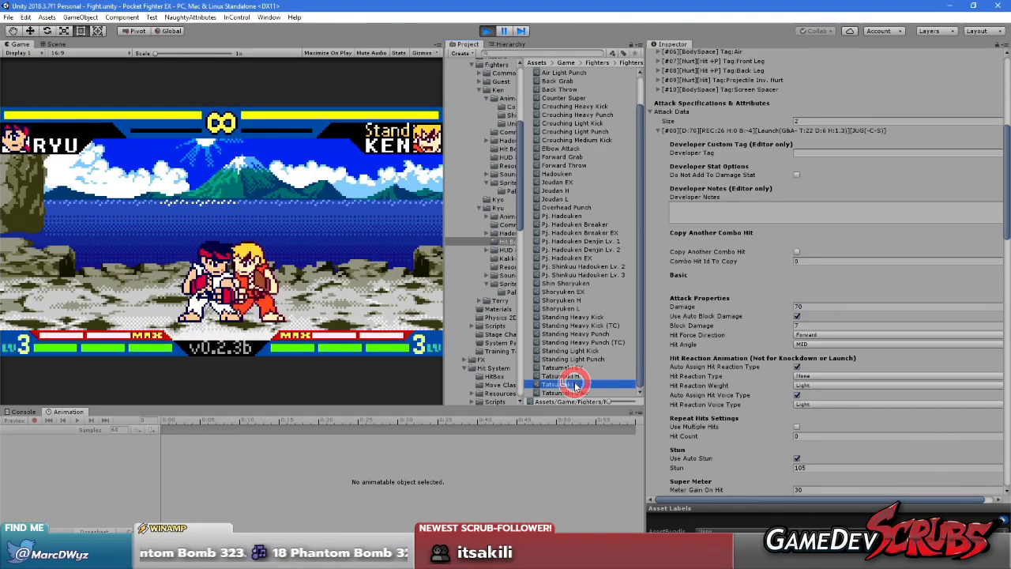
{"action": "left_click", "coordinate": [576, 375]}
{"action": "scroll", "coordinate": [828, 327], "scroll_direction": "down", "scroll_amount": 1}
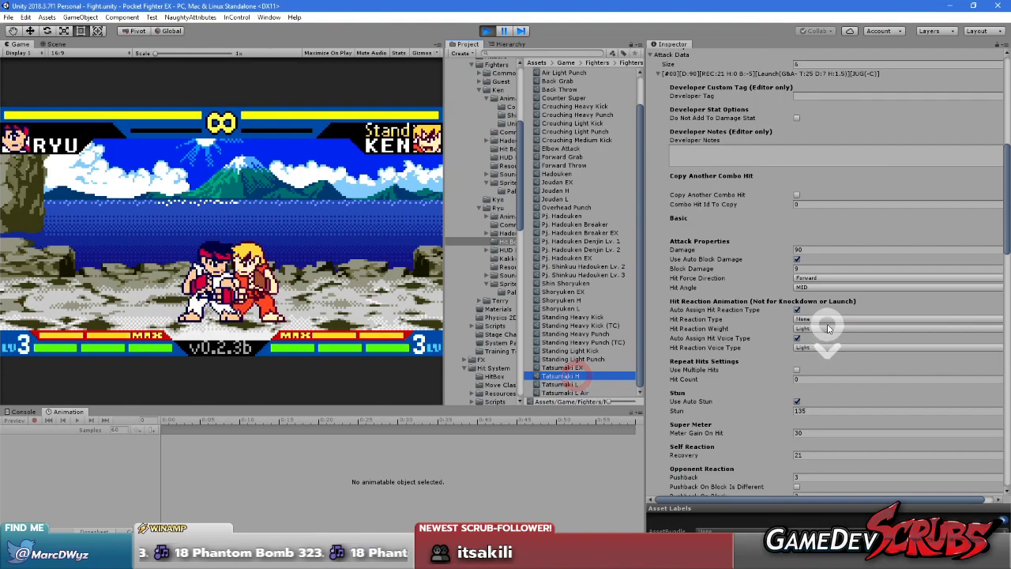
{"action": "scroll", "coordinate": [822, 316], "scroll_direction": "up", "scroll_amount": 10}
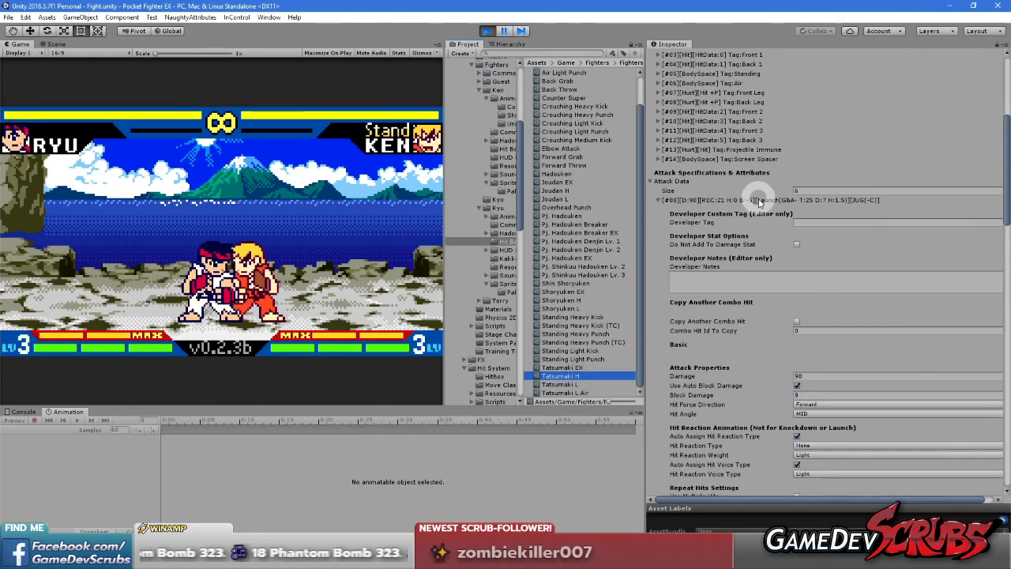
{"action": "left_click", "coordinate": [757, 202]}
{"action": "left_click", "coordinate": [766, 445]}
{"action": "scroll", "coordinate": [807, 362], "scroll_direction": "down", "scroll_amount": 5}
{"action": "scroll", "coordinate": [807, 362], "scroll_direction": "down", "scroll_amount": 3}
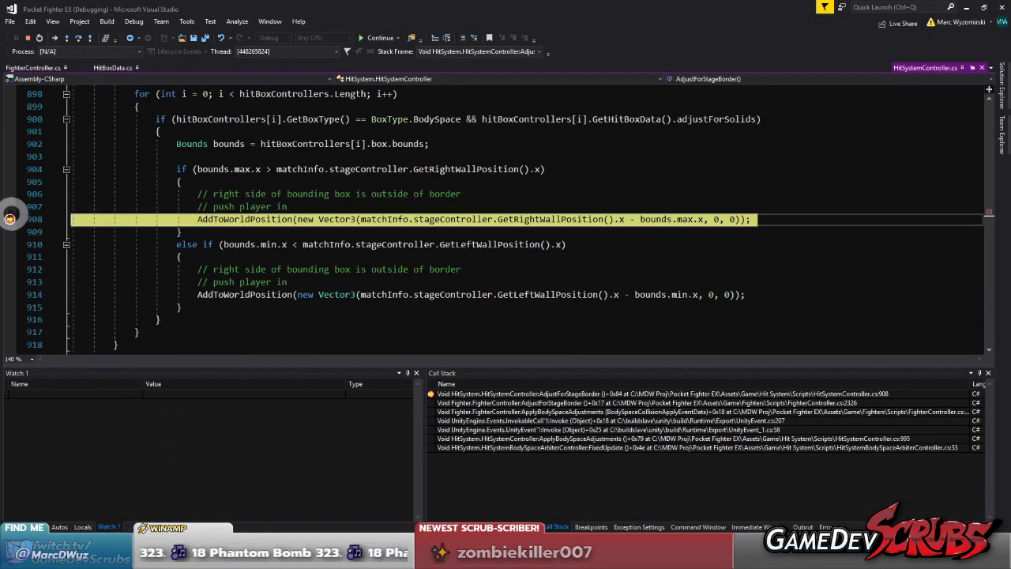
- Remove the breakpoint at line 908 of HitSystemController.cs, resume and stop the debugging session, and return to Unity
{"action": "left_click", "coordinate": [9, 218]}
{"action": "left_click", "coordinate": [374, 33]}
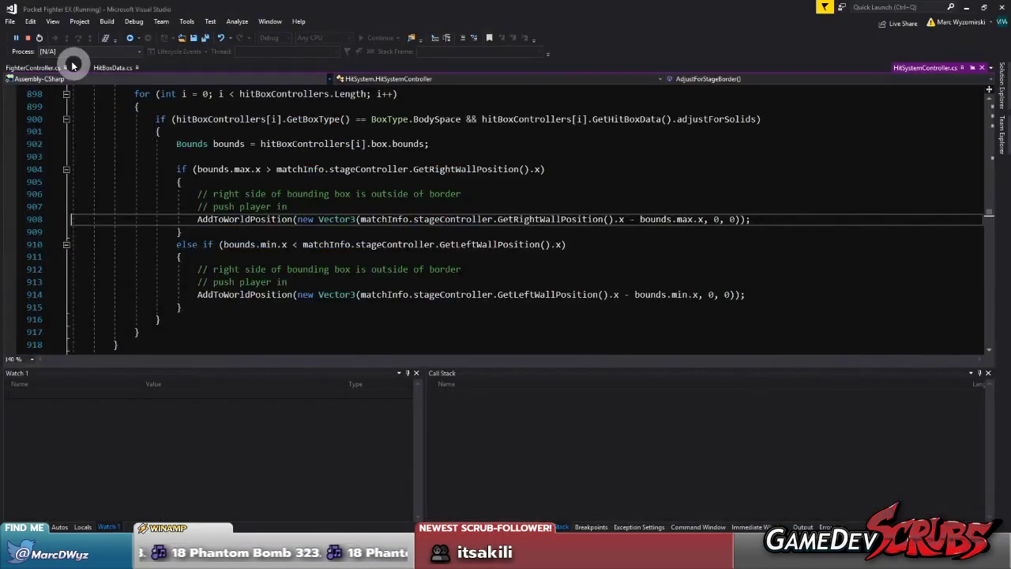
{"action": "left_click", "coordinate": [16, 37]}
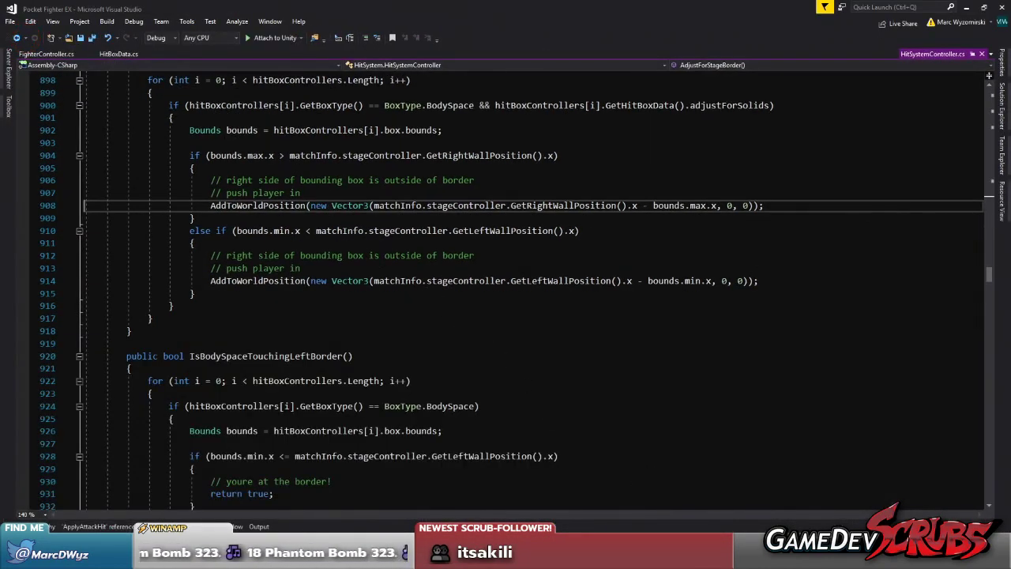
{"action": "key", "text": "alt+Tab"}
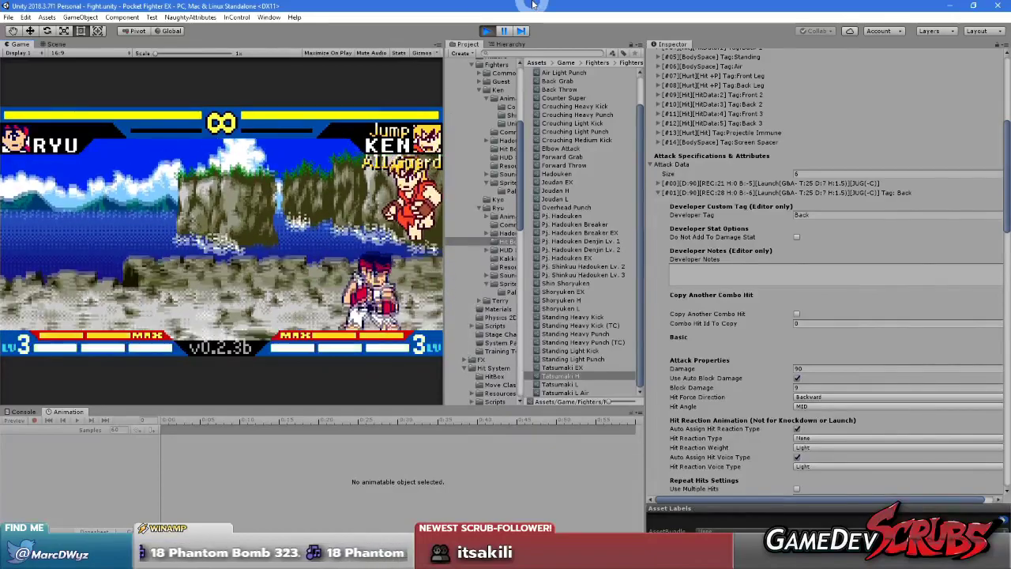
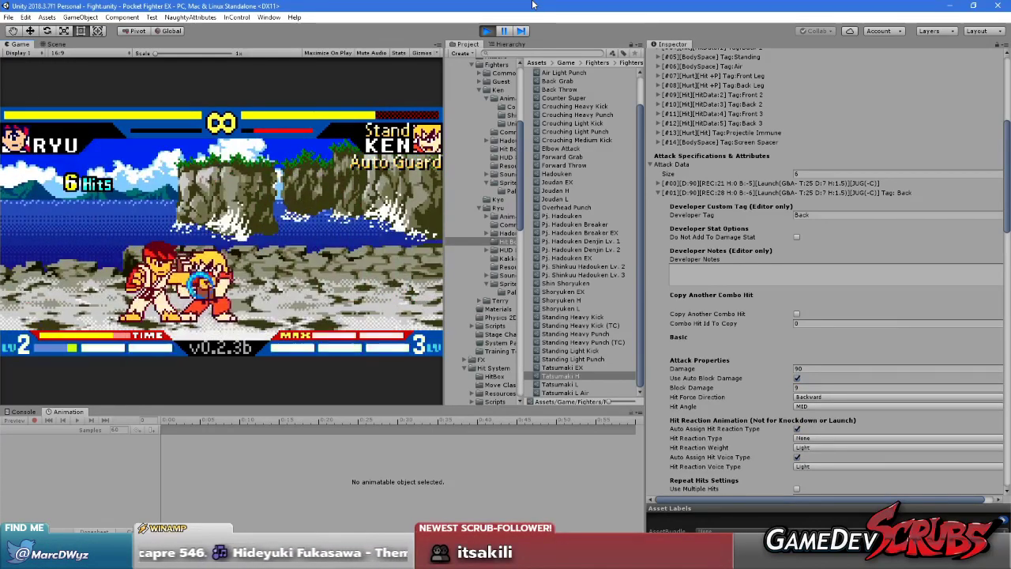
- Test Ryu's attacks against Ken in training mode, resetting the fighters' positions between attempts
{"action": "key", "text": "r"}
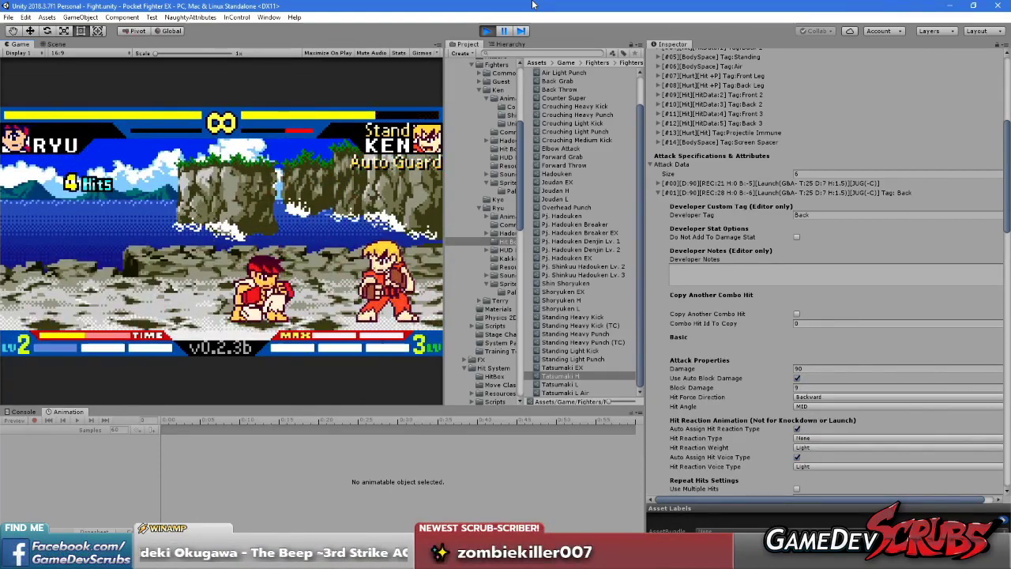
{"action": "key", "text": "r"}
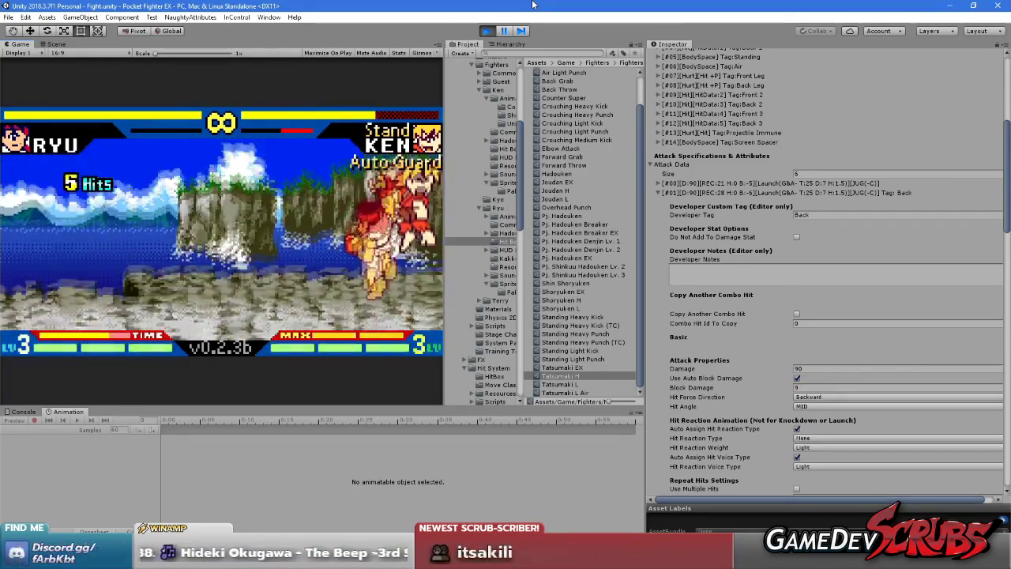
{"action": "key", "text": "r"}
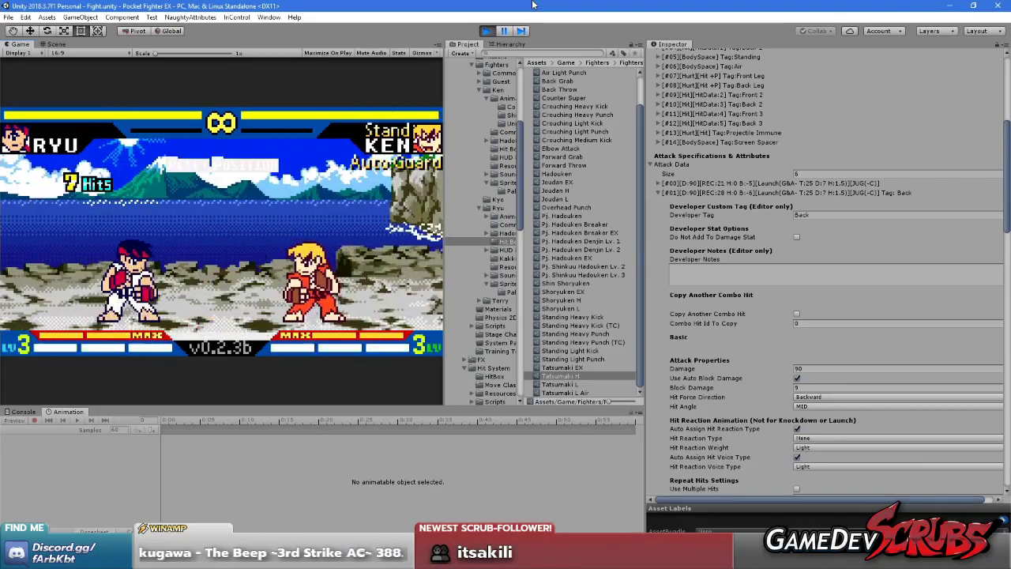
{"action": "key", "text": "r"}
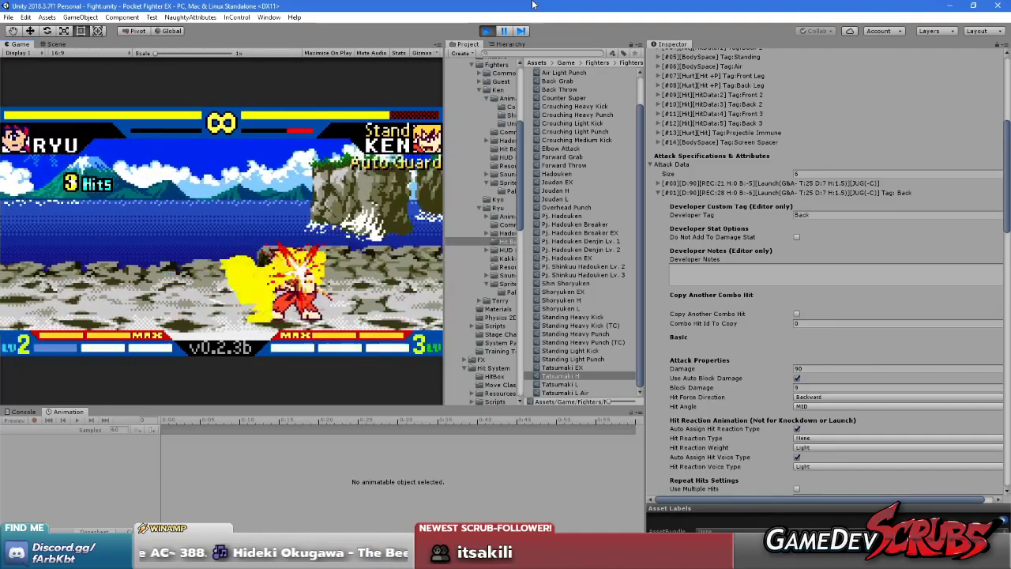
{"action": "key", "text": "r"}
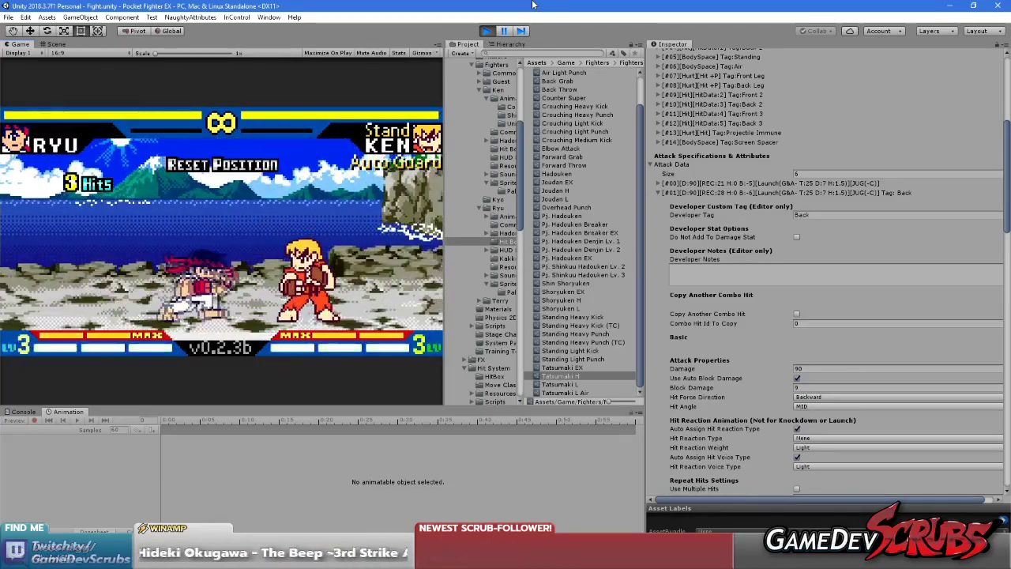
{"action": "key", "text": "r"}
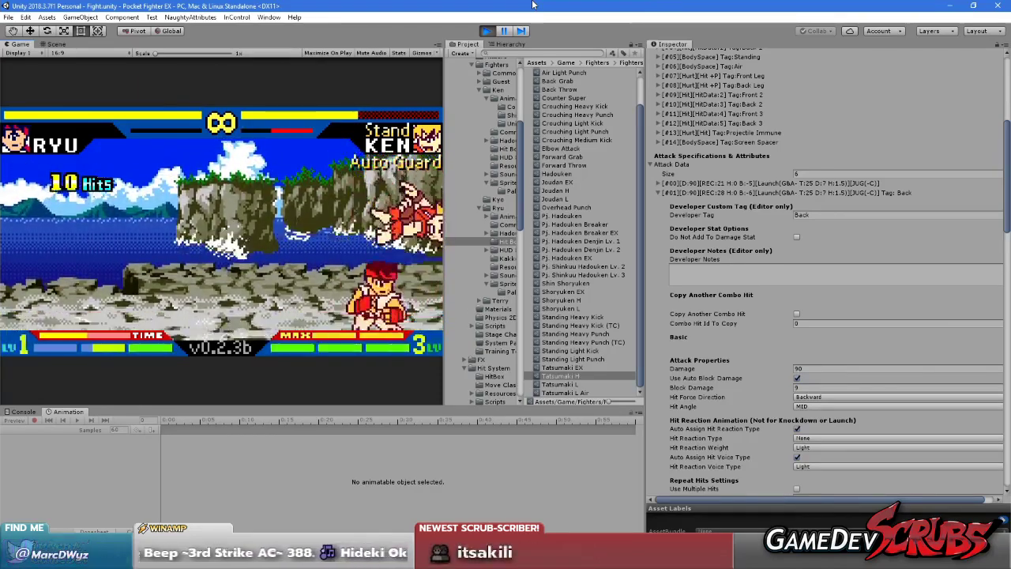
{"action": "key", "text": "r"}
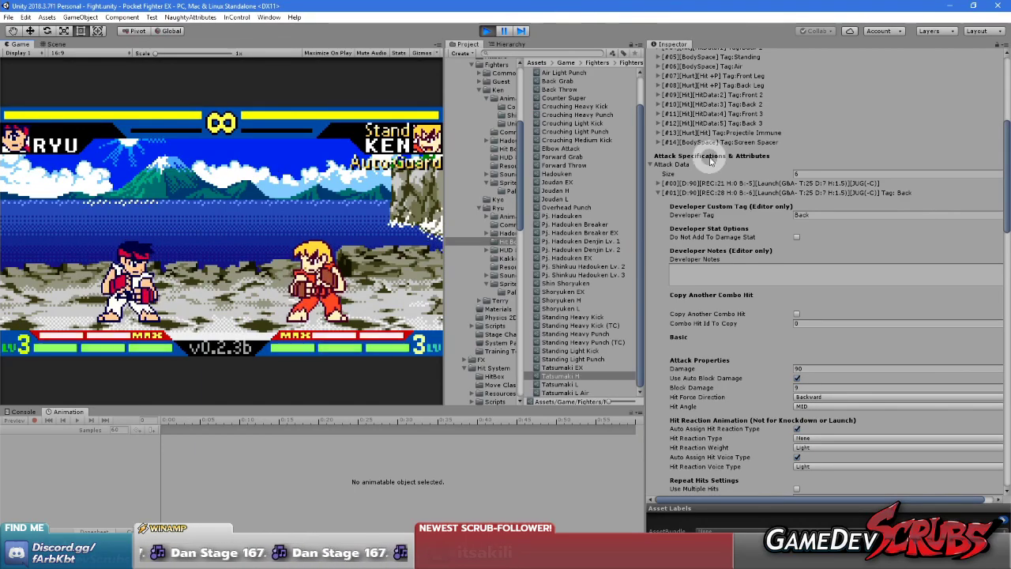
- Examine the attack properties and cancel settings of Tatsumaki H's Back entry, including the Allowance List Settings
{"action": "scroll", "coordinate": [782, 234], "scroll_direction": "down", "scroll_amount": 3}
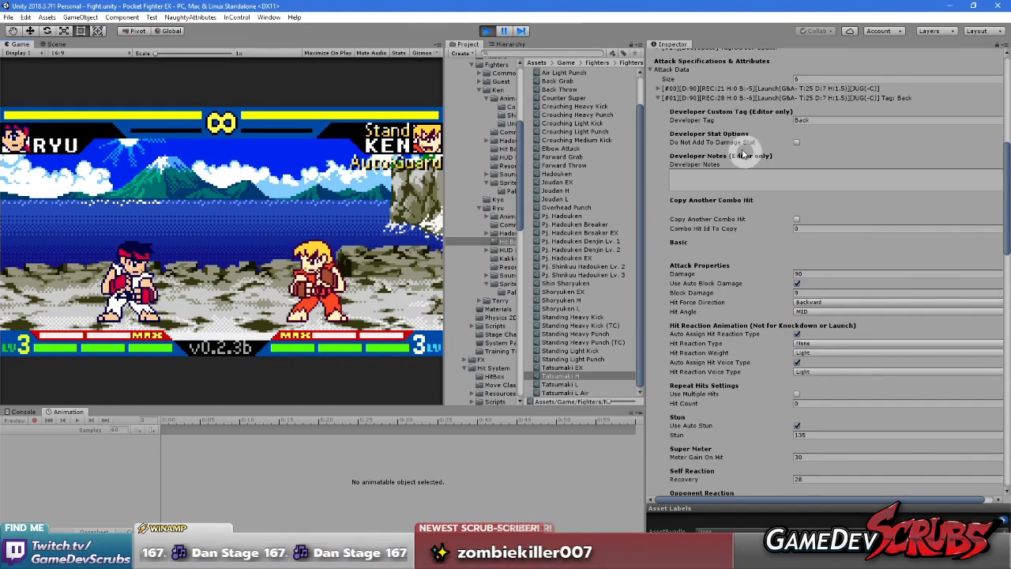
{"action": "scroll", "coordinate": [731, 128], "scroll_direction": "up", "scroll_amount": 2}
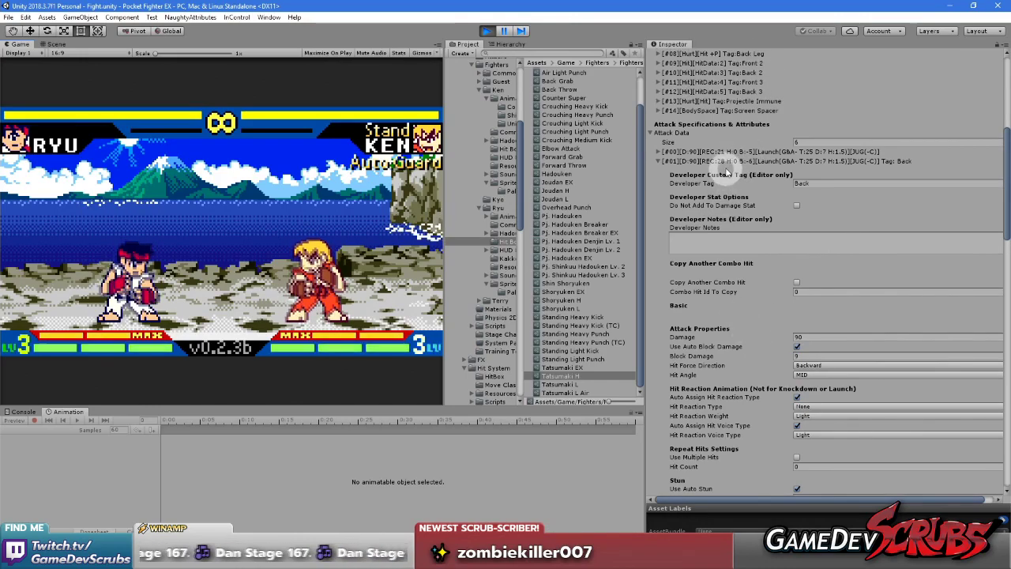
{"action": "scroll", "coordinate": [726, 186], "scroll_direction": "down", "scroll_amount": 13}
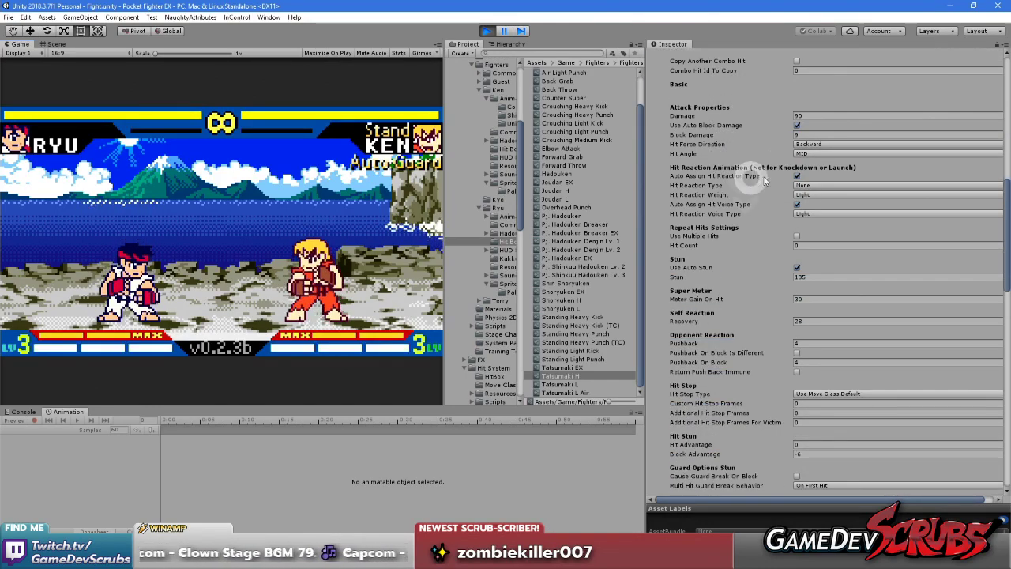
{"action": "scroll", "coordinate": [744, 226], "scroll_direction": "down", "scroll_amount": 6}
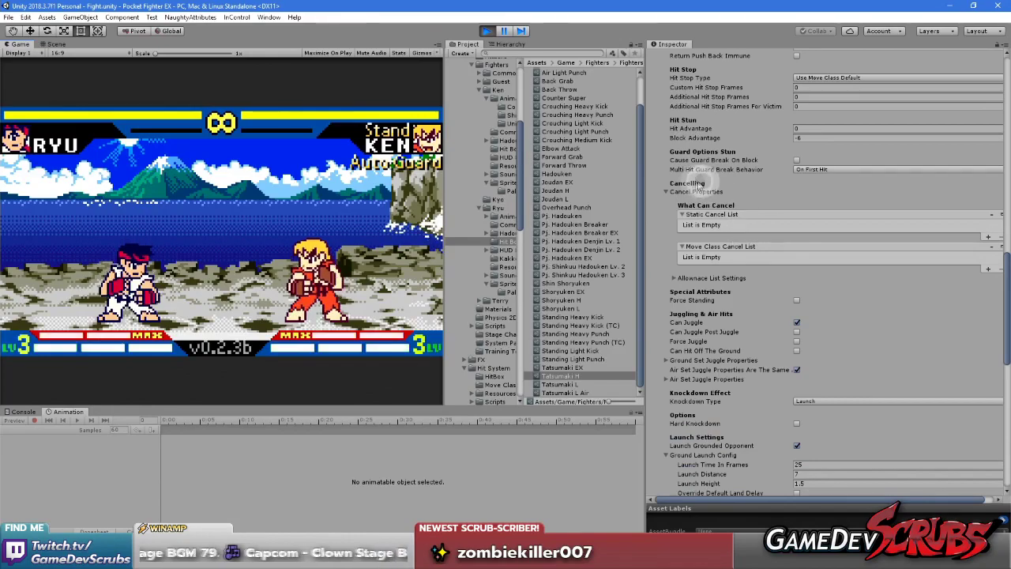
{"action": "left_click", "coordinate": [700, 215]}
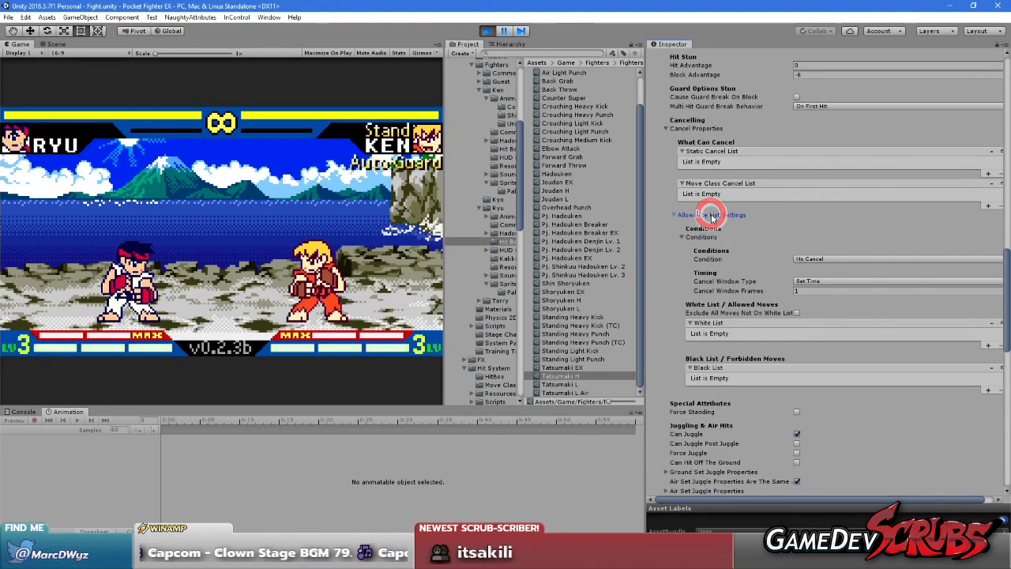
{"action": "scroll", "coordinate": [702, 217], "scroll_direction": "down", "scroll_amount": 2}
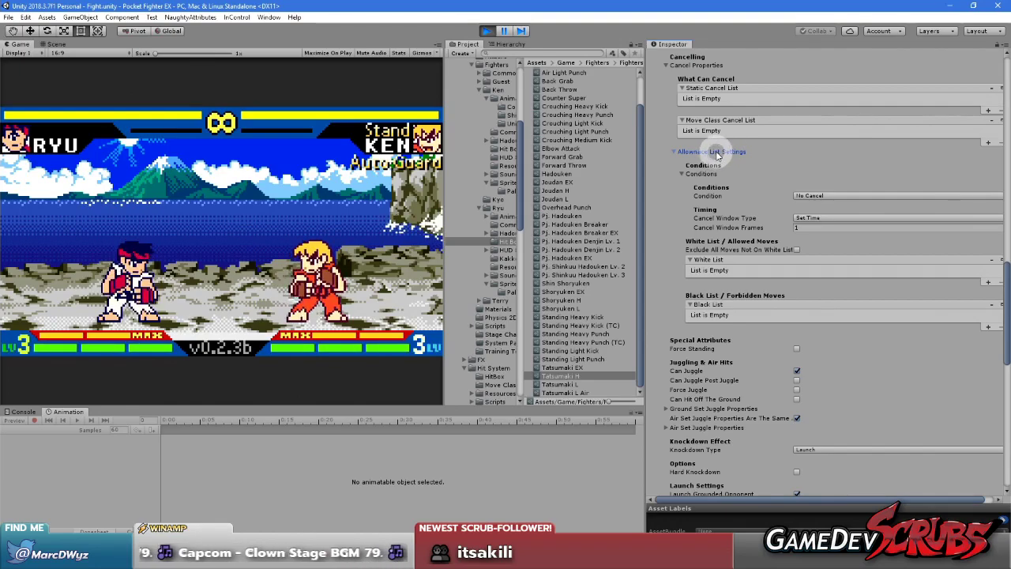
{"action": "scroll", "coordinate": [717, 156], "scroll_direction": "down", "scroll_amount": 4}
- Examine the Back entry's ground and air juggle properties, Air Launch Config and Warp Point Reaction Config
{"action": "left_click", "coordinate": [713, 282]}
{"action": "left_click", "coordinate": [725, 320]}
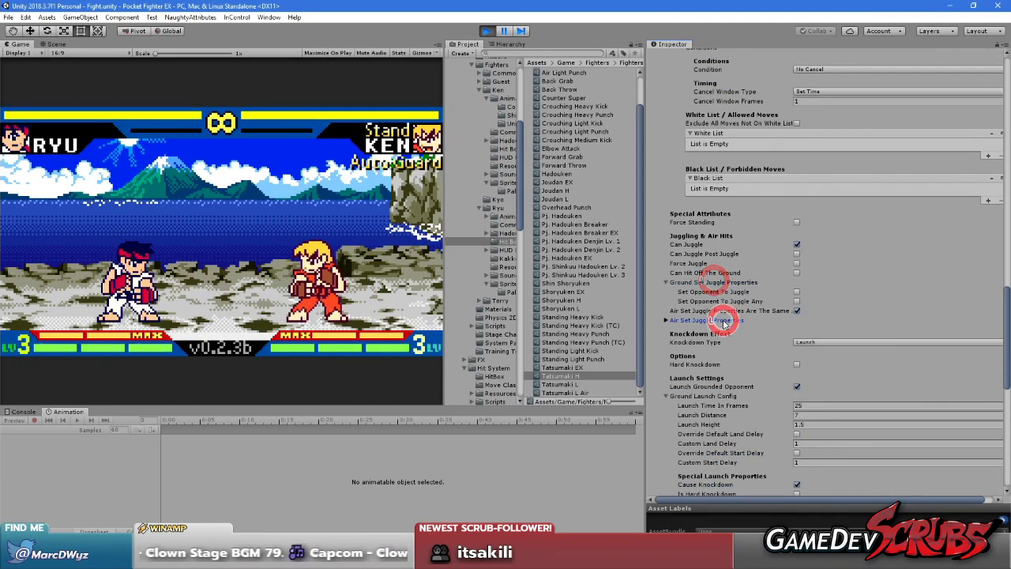
{"action": "left_click", "coordinate": [725, 320]}
{"action": "scroll", "coordinate": [724, 260], "scroll_direction": "down", "scroll_amount": 5}
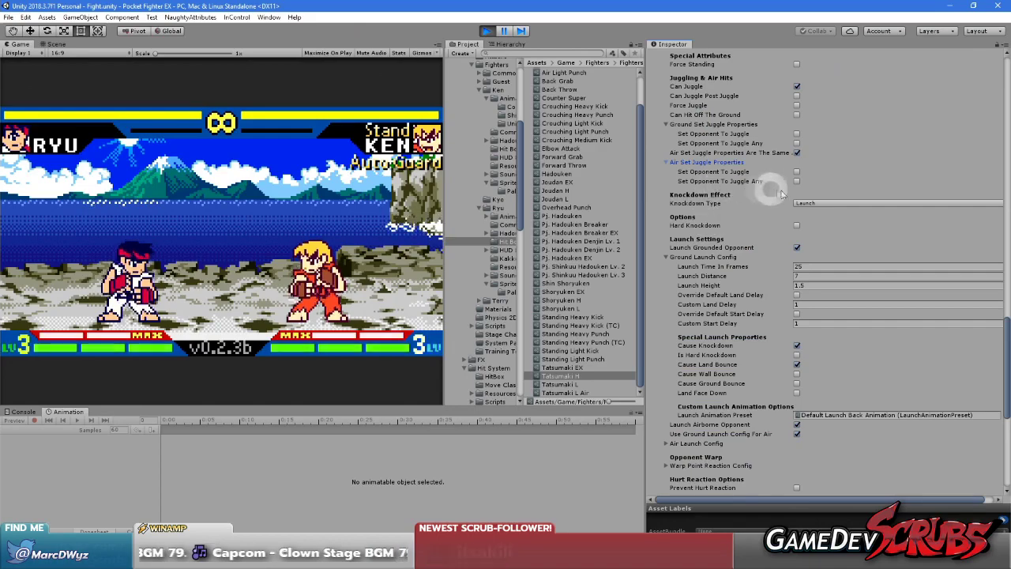
{"action": "scroll", "coordinate": [720, 237], "scroll_direction": "down", "scroll_amount": 3}
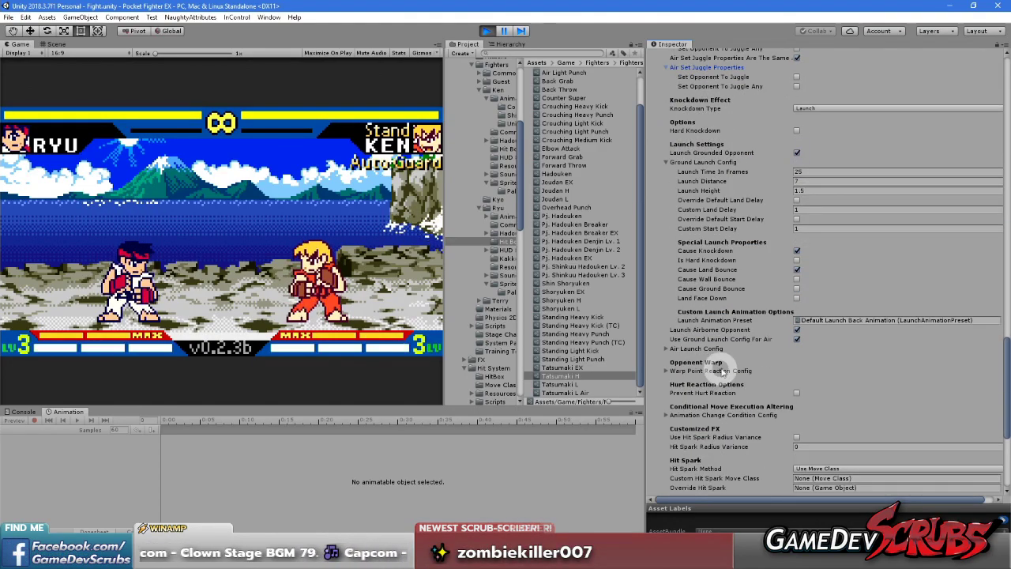
{"action": "left_click", "coordinate": [699, 347]}
{"action": "scroll", "coordinate": [738, 285], "scroll_direction": "down", "scroll_amount": 3}
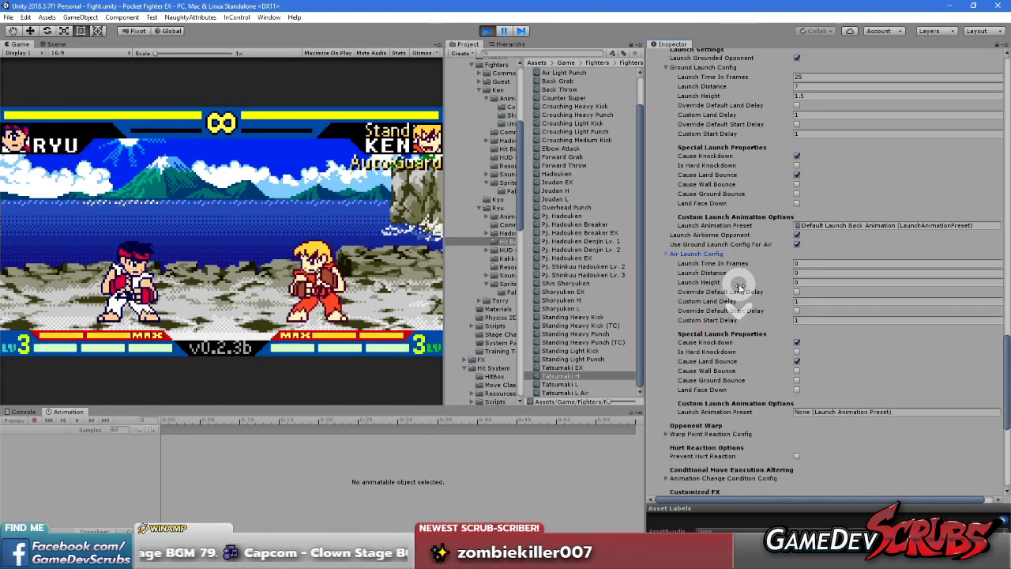
{"action": "scroll", "coordinate": [739, 284], "scroll_direction": "down", "scroll_amount": 4}
{"action": "left_click", "coordinate": [725, 307]}
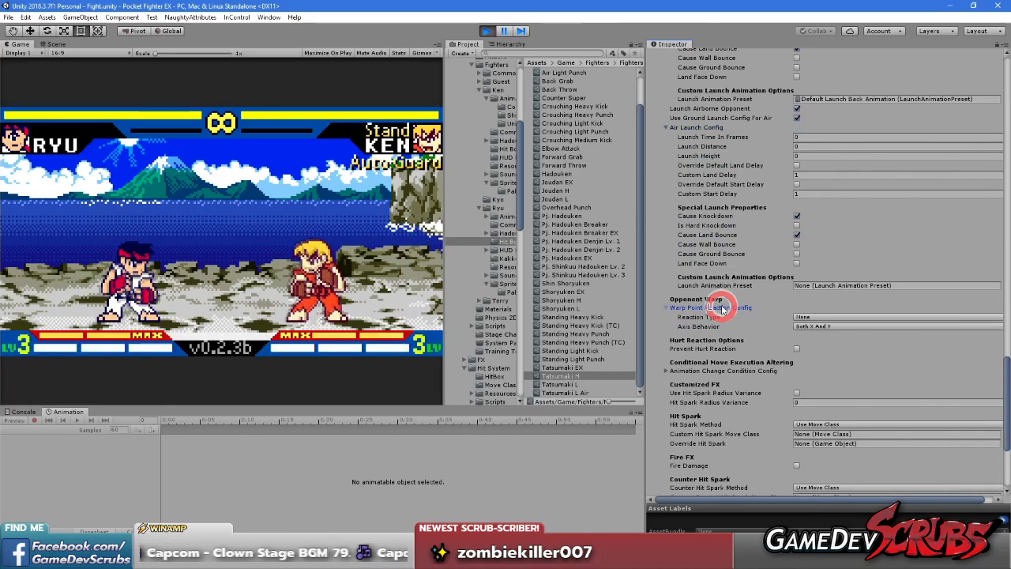
{"action": "scroll", "coordinate": [720, 231], "scroll_direction": "down", "scroll_amount": 3}
- Return to the running game, reset the fighters' positions and retest Ryu's attack on Ken
{"action": "left_click", "coordinate": [354, 155]}
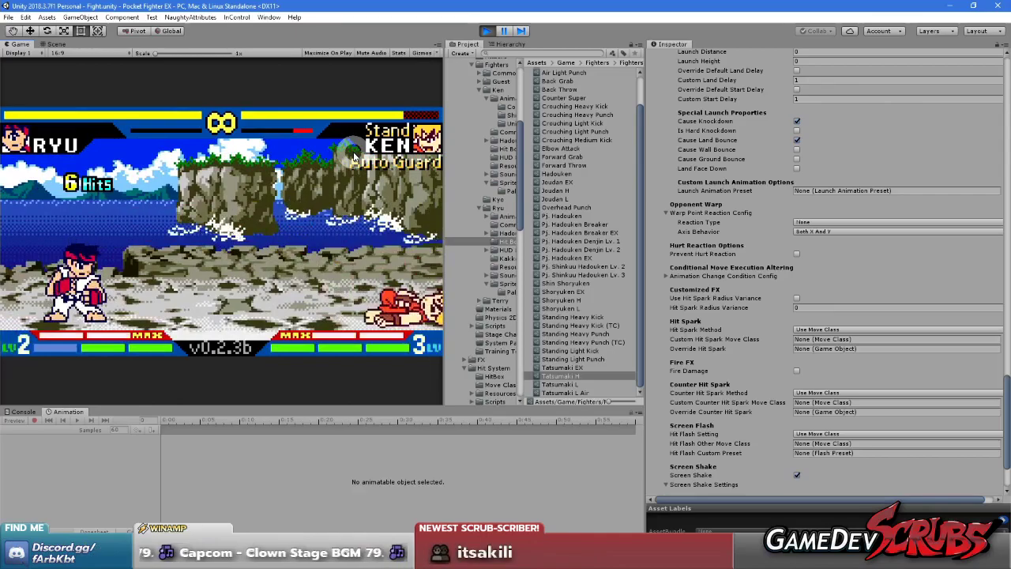
{"action": "key", "text": "r"}
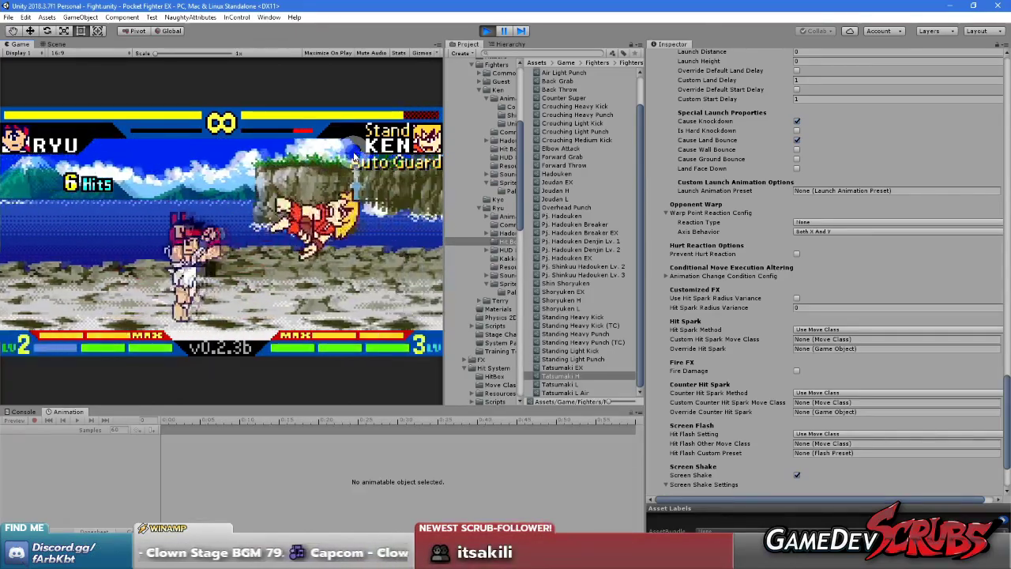
{"action": "key", "text": "r"}
{"action": "key", "text": "r"}
{"action": "key", "text": "Down"}
{"action": "key", "text": "Right"}
{"action": "key", "text": "Down"}
{"action": "key", "text": "Right"}
{"action": "key", "text": "p"}
- Resume training from the pause menu, reset the positions, repeat Ryu's attack and reopen the pause menu
{"action": "key", "text": "Escape"}
{"action": "key", "text": "Up"}
{"action": "key", "text": "Up"}
{"action": "key", "text": "Up"}
{"action": "key", "text": "Return"}
{"action": "key", "text": "r"}
{"action": "key", "text": "Down"}
{"action": "key", "text": "Right"}
{"action": "key", "text": "Down"}
{"action": "key", "text": "Right"}
{"action": "key", "text": "p"}
{"action": "key", "text": "Escape"}
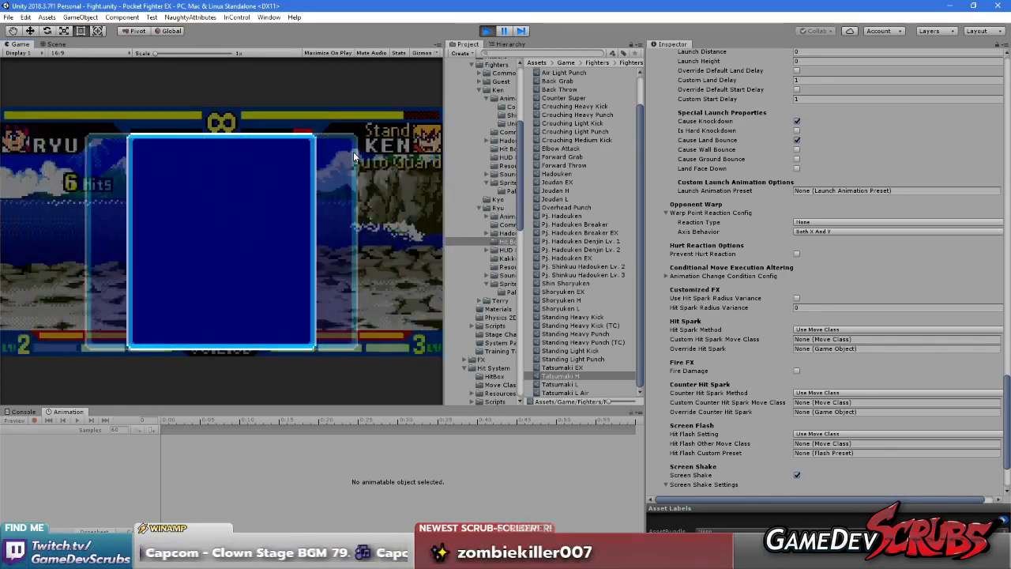
- Repeat Ryu's attack, open the training menu mid-hit and pause Unity's play mode to inspect the hit boxes in the Scene view
{"action": "key", "text": "r"}
{"action": "key", "text": "Right"}
{"action": "key", "text": "Right"}
{"action": "key", "text": "Down"}
{"action": "key", "text": "Right"}
{"action": "key", "text": "Down"}
{"action": "key", "text": "Right"}
{"action": "key", "text": "p"}
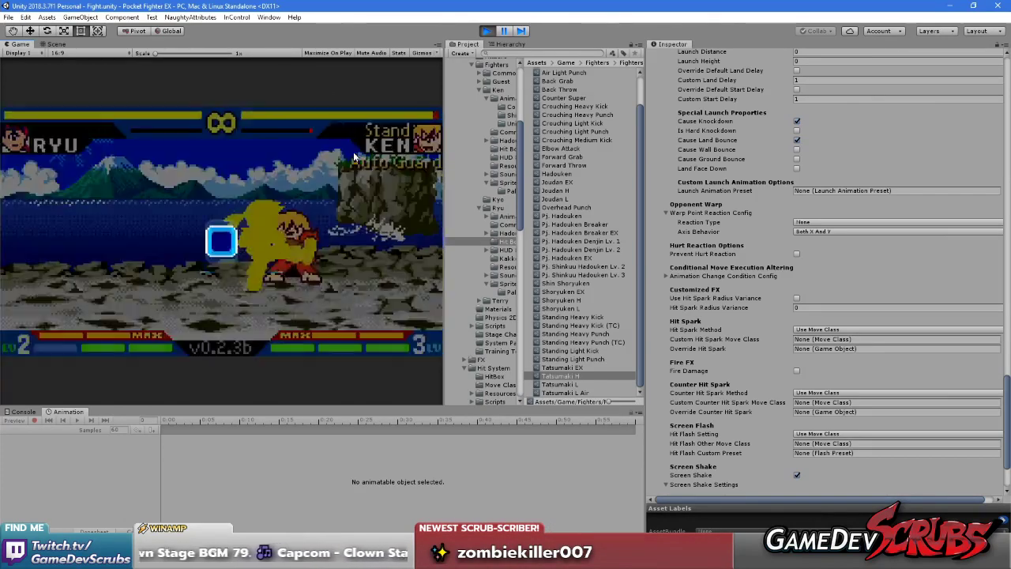
{"action": "key", "text": "Escape"}
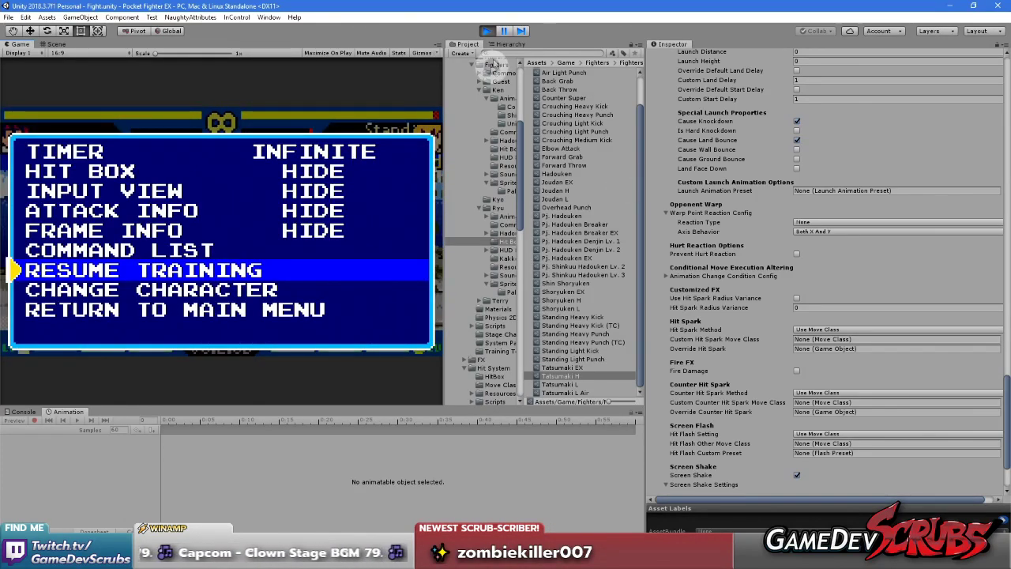
{"action": "left_click", "coordinate": [505, 32]}
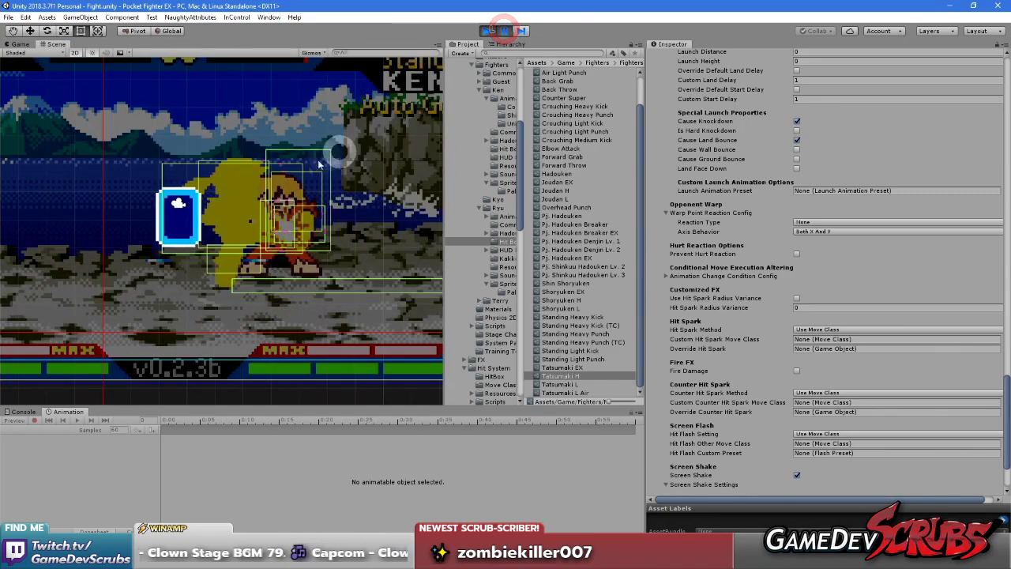
- Advance the paused game frame by frame through Ryu's spinning kick on Ken to inspect the hit boxes, and resume play
{"action": "left_click", "coordinate": [520, 30]}
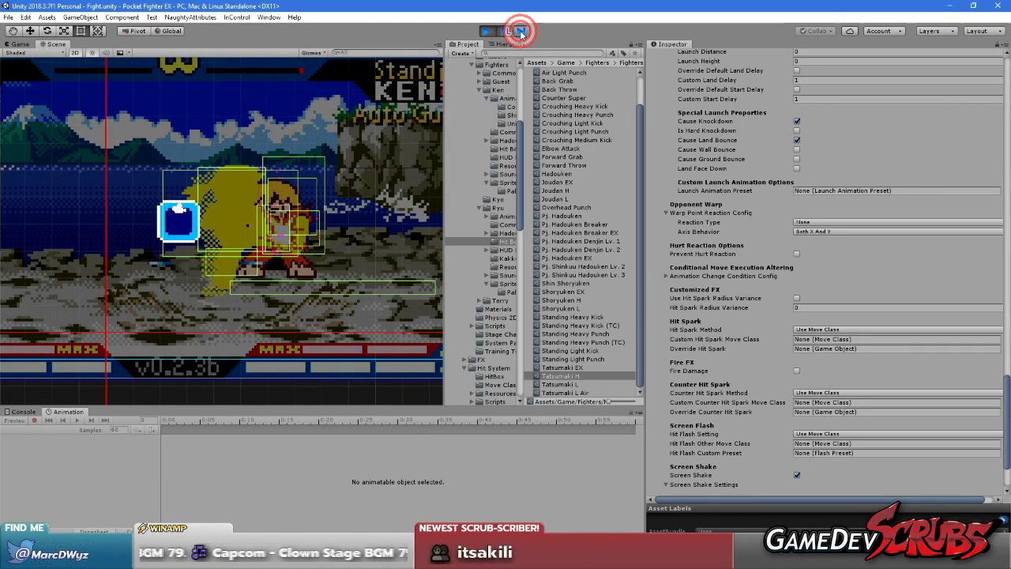
{"action": "left_click", "coordinate": [520, 31]}
{"action": "left_click", "coordinate": [521, 31]}
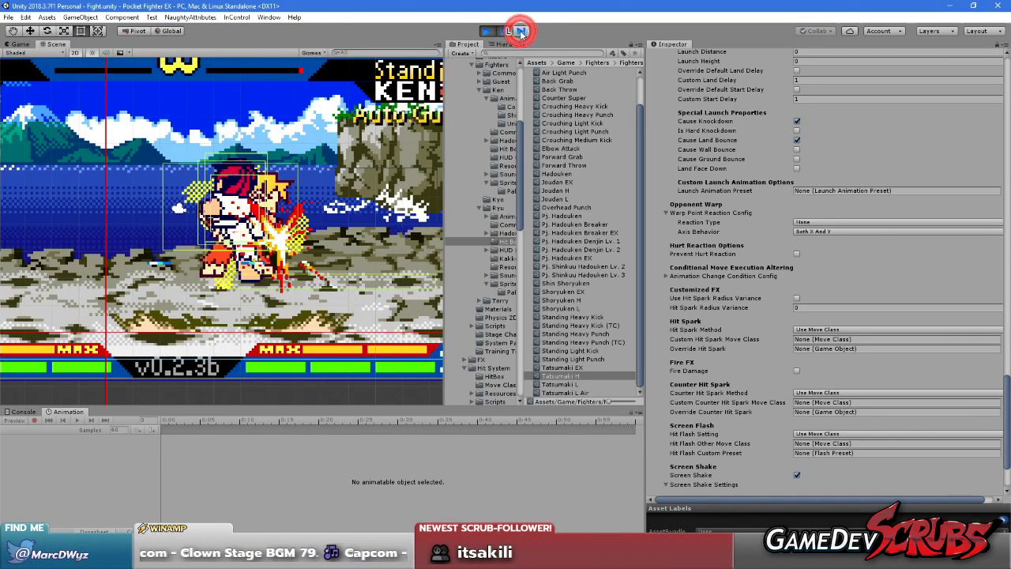
{"action": "left_click", "coordinate": [520, 31]}
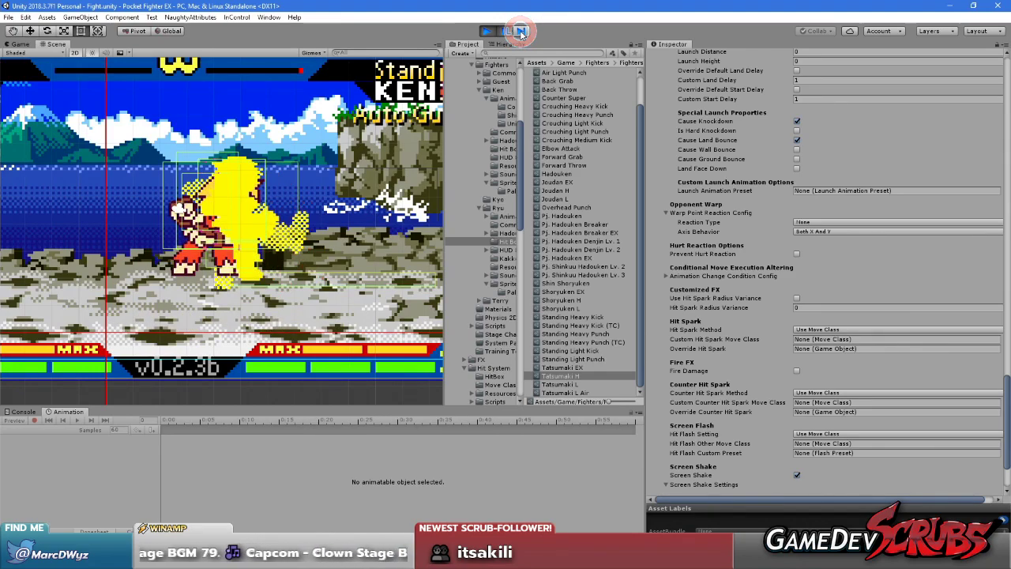
{"action": "left_click", "coordinate": [521, 31]}
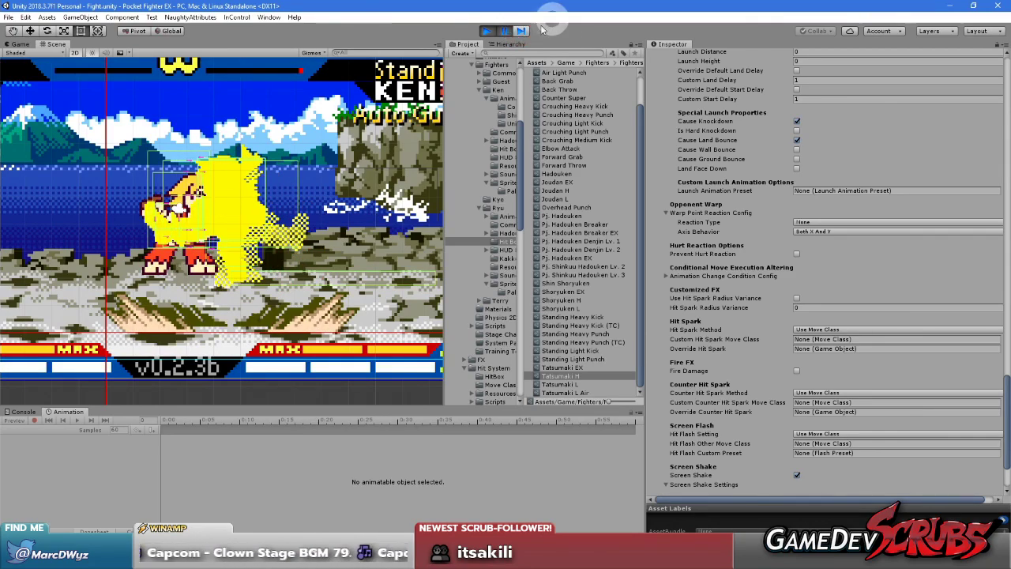
{"action": "left_click", "coordinate": [521, 30]}
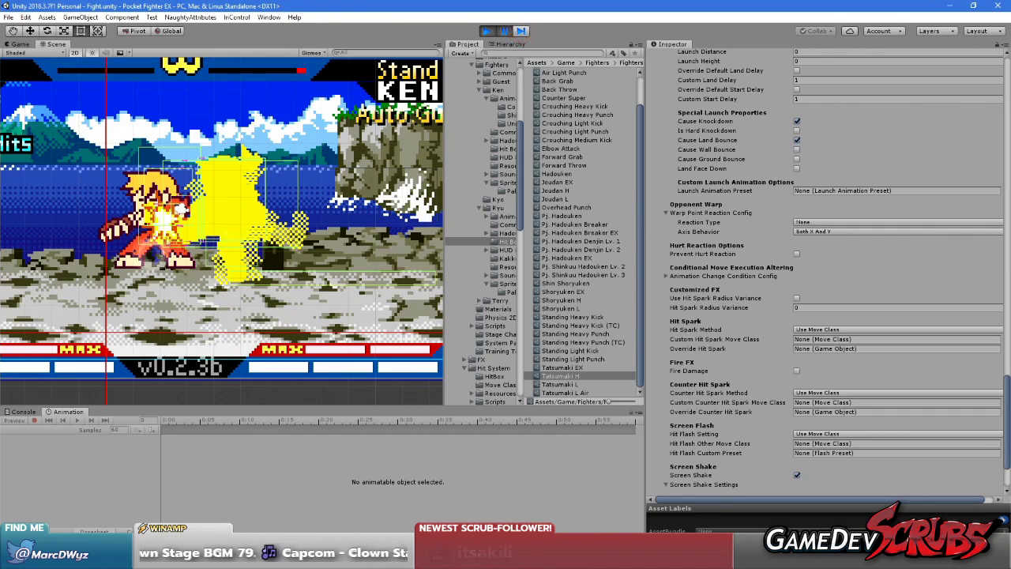
{"action": "left_click", "coordinate": [518, 31]}
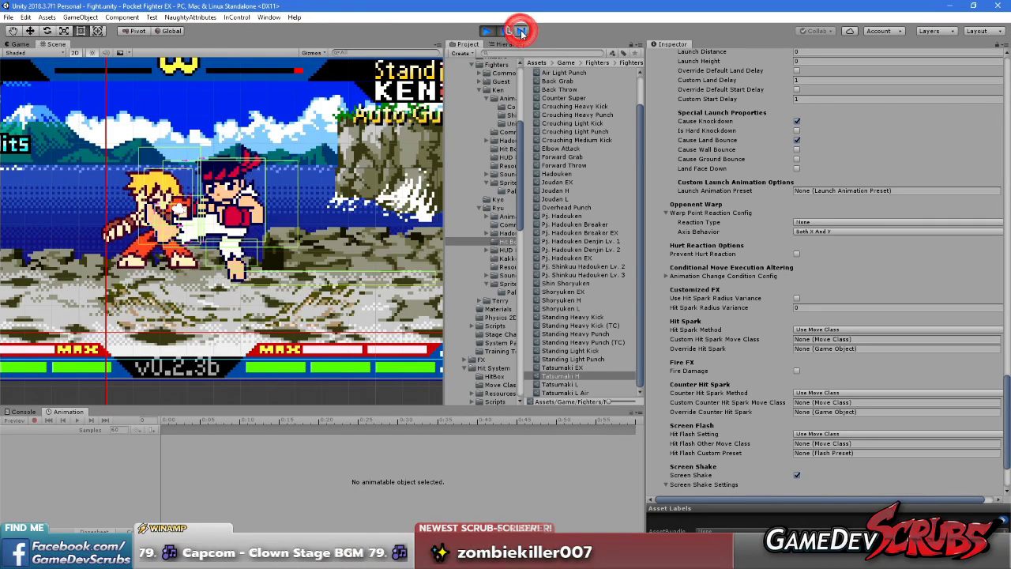
{"action": "left_click", "coordinate": [521, 31]}
{"action": "left_click", "coordinate": [521, 30]}
{"action": "left_click", "coordinate": [521, 30]}
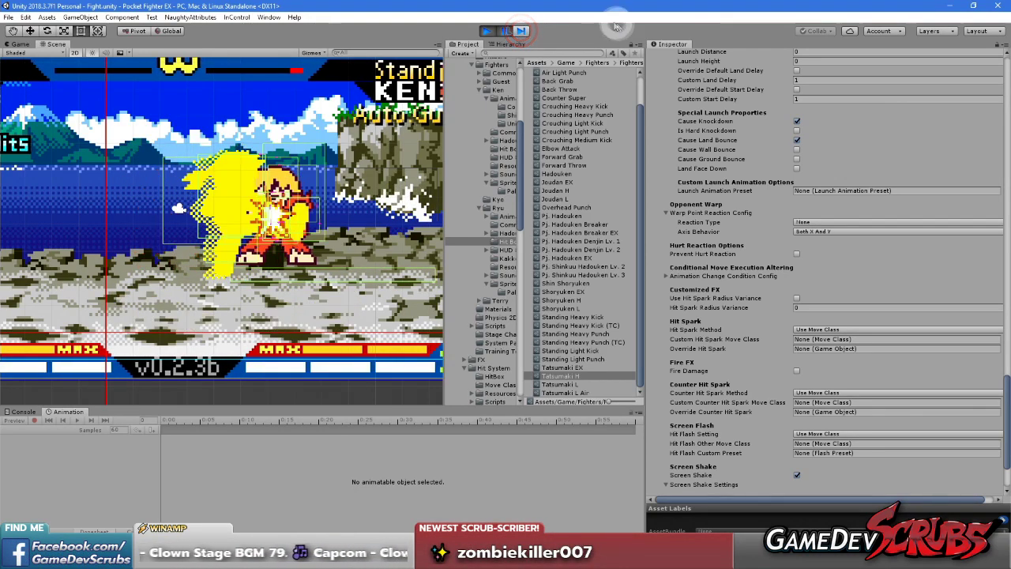
{"action": "left_click", "coordinate": [529, 33]}
{"action": "left_click", "coordinate": [529, 33]}
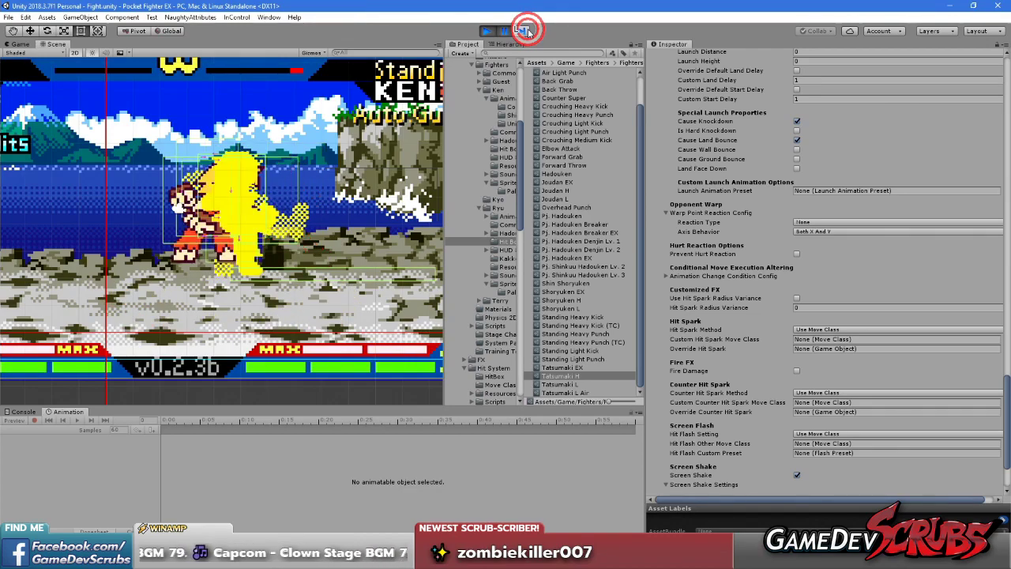
{"action": "left_click", "coordinate": [525, 30]}
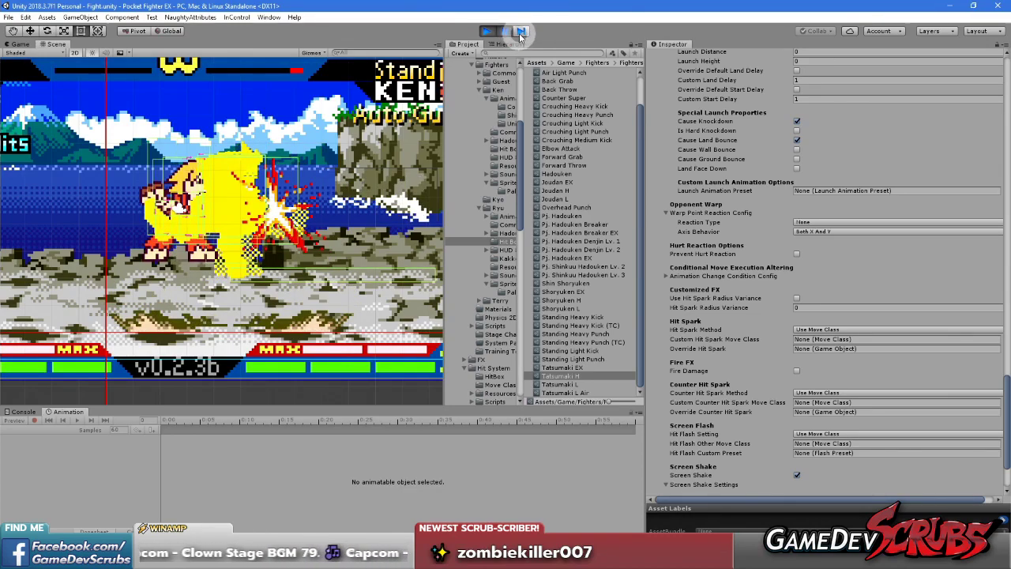
{"action": "left_click", "coordinate": [522, 31]}
{"action": "left_click", "coordinate": [504, 31]}
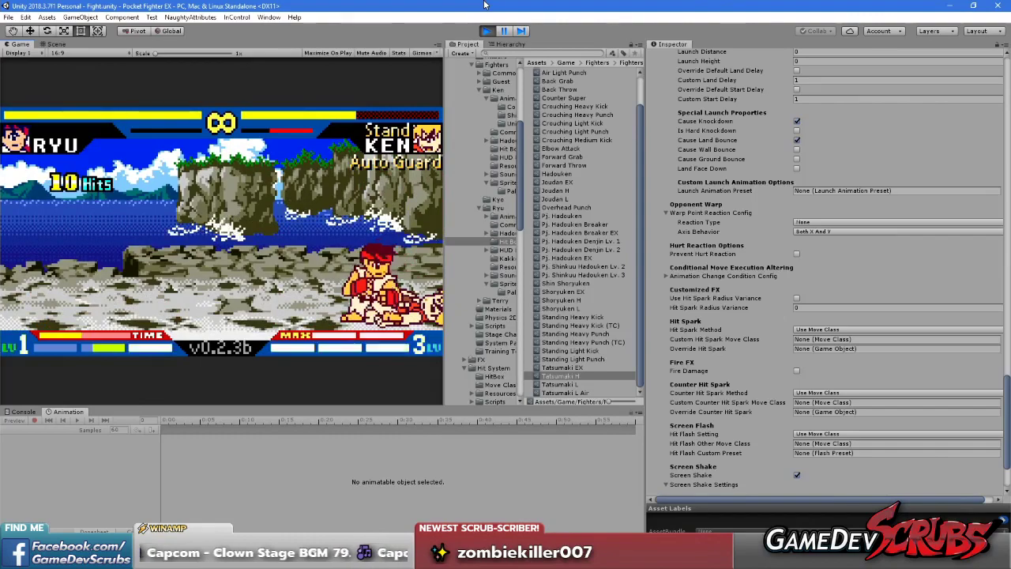
- Expand the Animation Change Condition Config of the Back entry and examine its conditions and Button Exclusions list
{"action": "scroll", "coordinate": [721, 298], "scroll_direction": "down", "scroll_amount": 3}
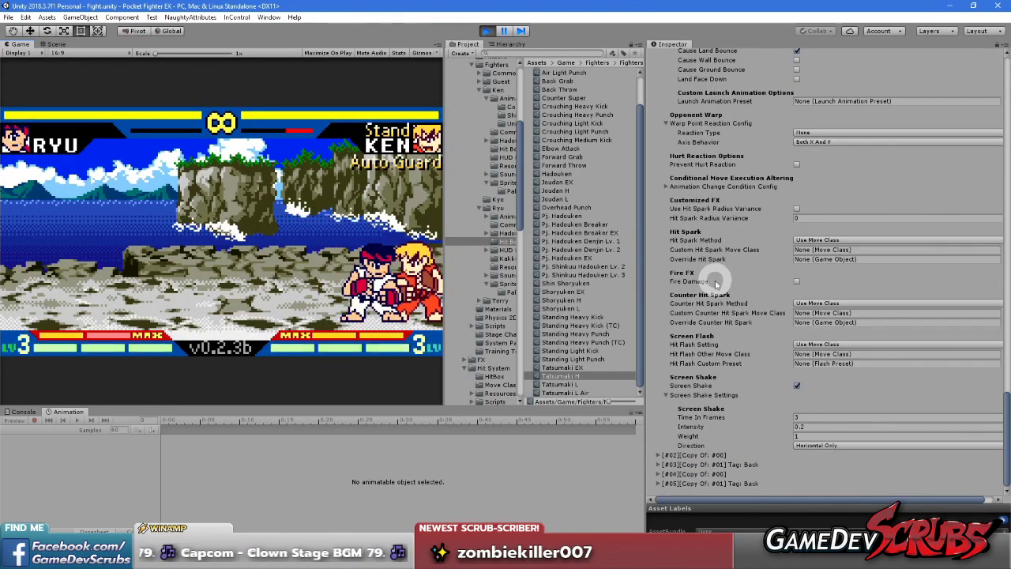
{"action": "left_click", "coordinate": [723, 187]}
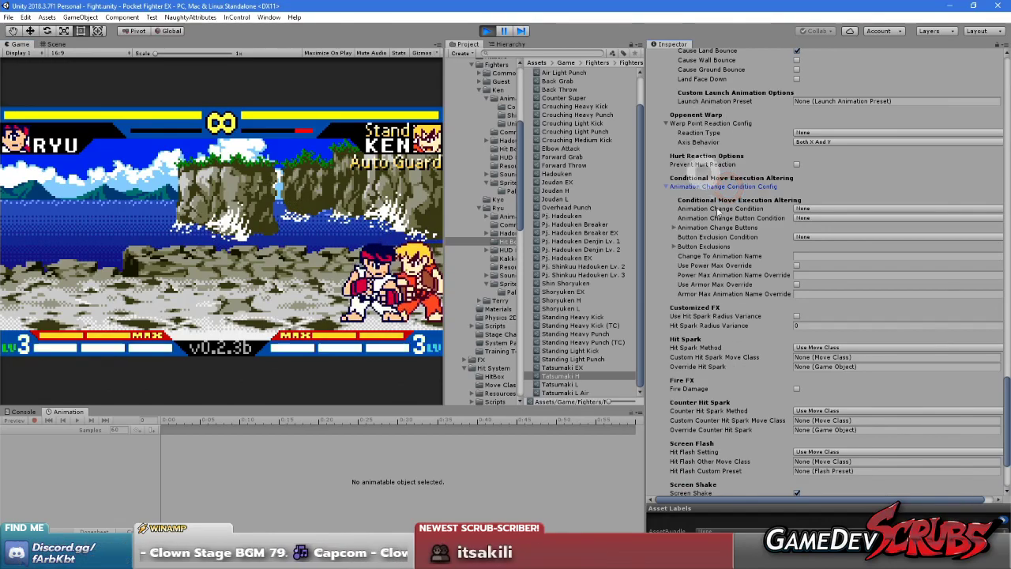
{"action": "scroll", "coordinate": [717, 197], "scroll_direction": "down", "scroll_amount": 1}
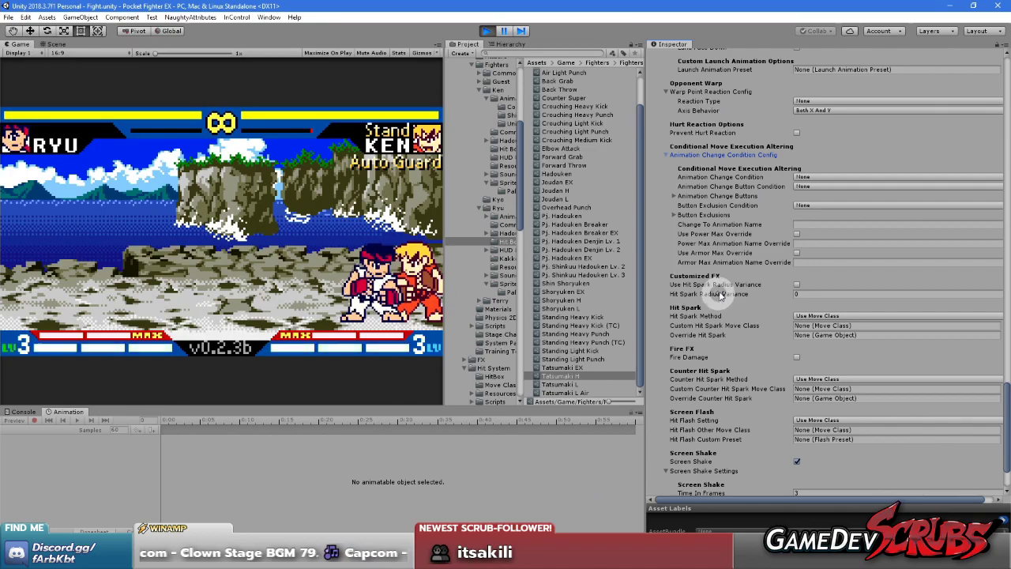
{"action": "left_click", "coordinate": [307, 223]}
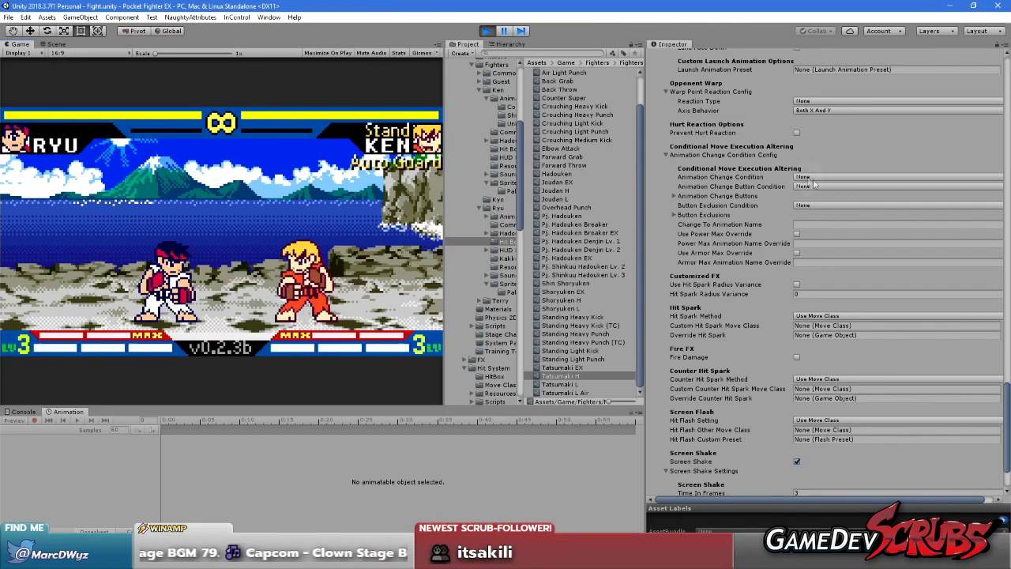
{"action": "left_click", "coordinate": [702, 215]}
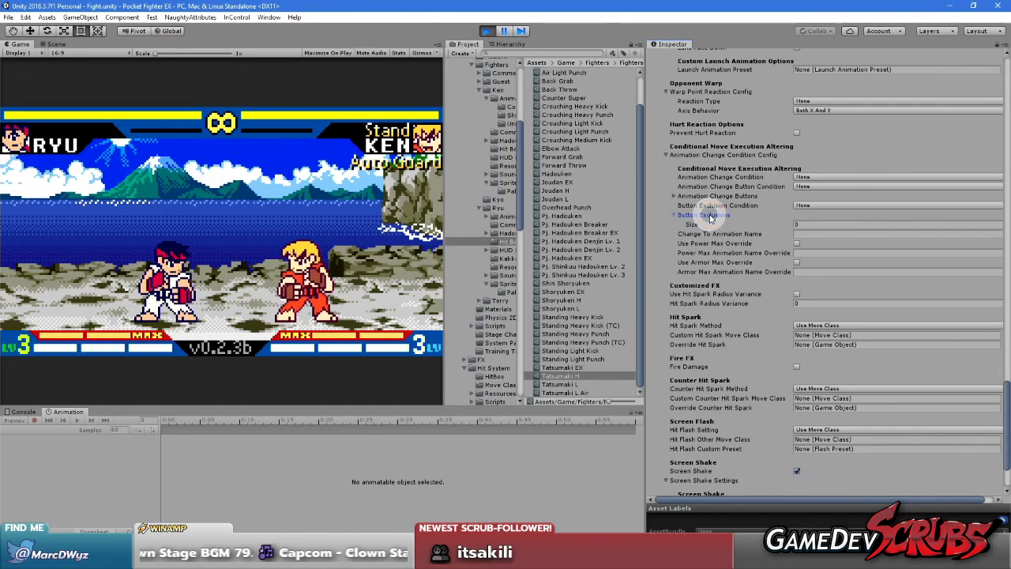
{"action": "left_click", "coordinate": [708, 216]}
- Return to the running game, switch Ken to Human control and test the fighters against each other
{"action": "left_click", "coordinate": [147, 225]}
{"action": "key", "text": "Down"}
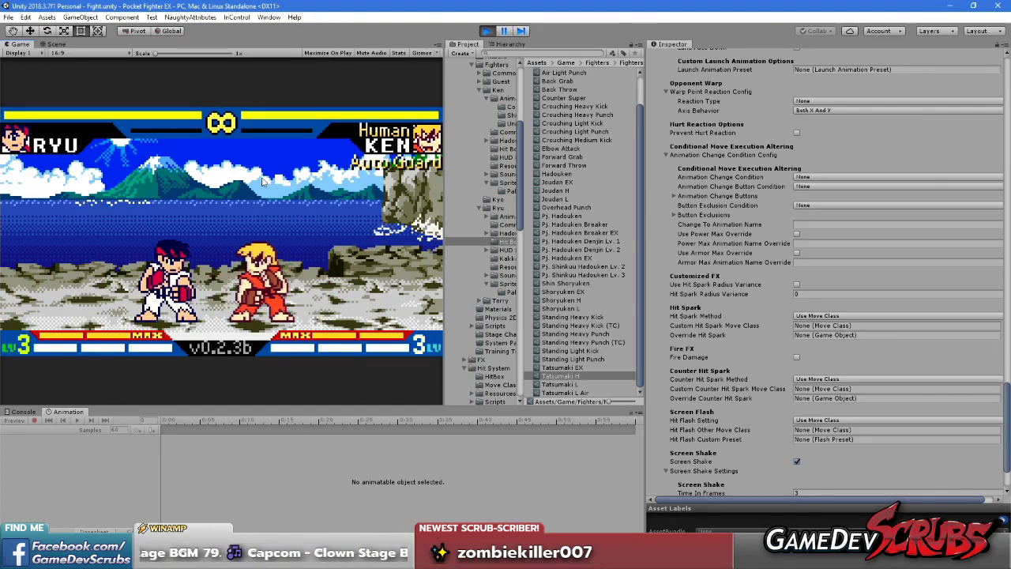
{"action": "key", "text": "Down"}
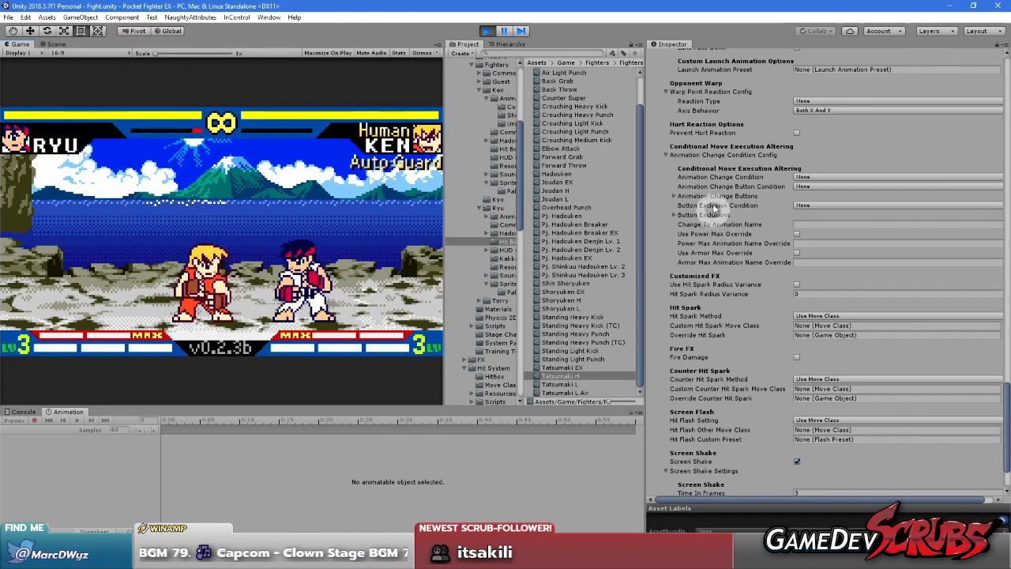
- Add one element to the Animation Change Buttons list and set it to Heavy Punch
{"action": "left_click", "coordinate": [709, 196]}
{"action": "left_click", "coordinate": [808, 202]}
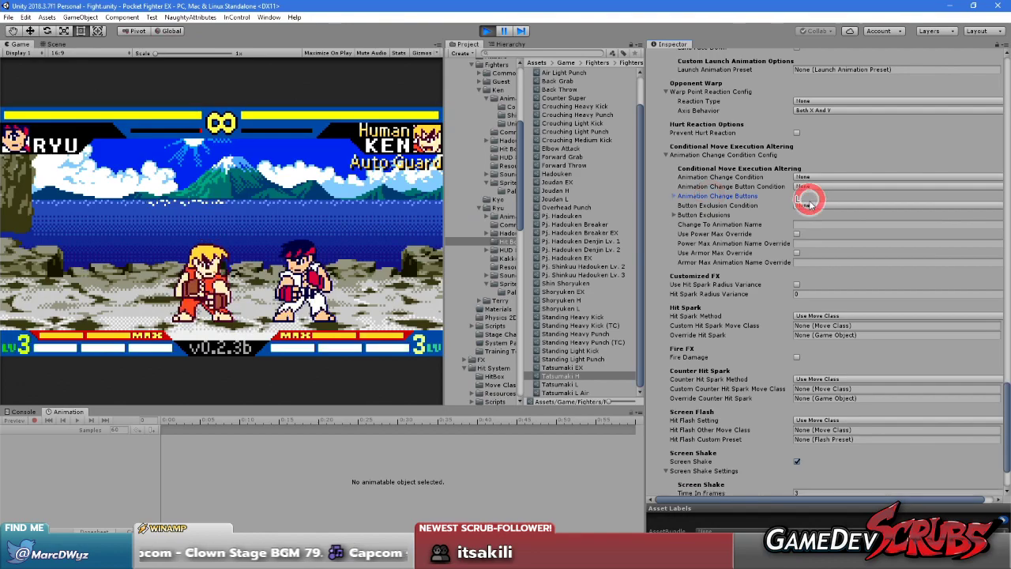
{"action": "left_click", "coordinate": [801, 204]}
{"action": "type", "text": "1"}
{"action": "key", "text": "Return"}
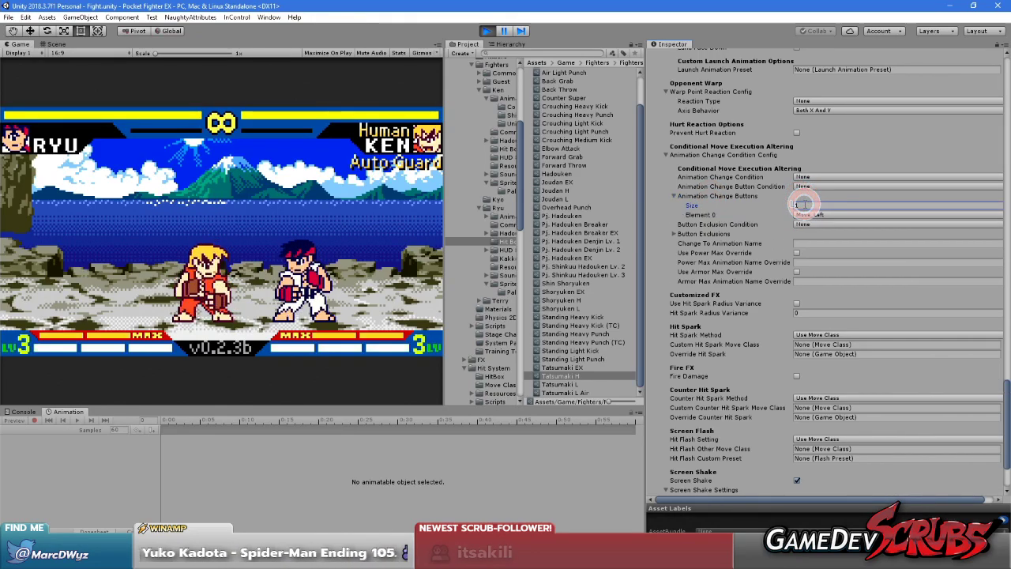
{"action": "left_click", "coordinate": [802, 215]}
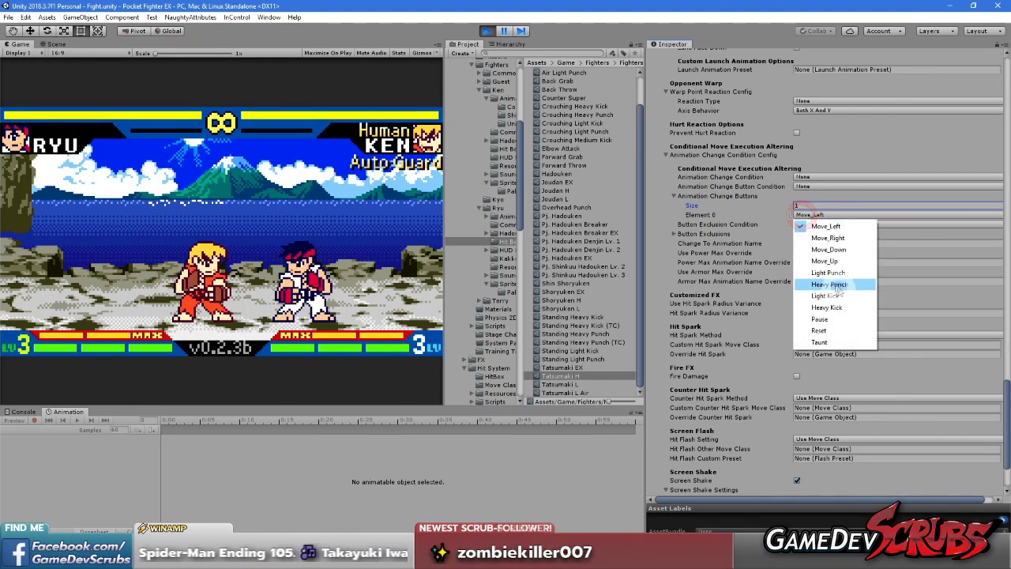
{"action": "left_click", "coordinate": [829, 285]}
- Empty the Animation Change Buttons list by setting its size to 0 and collapse it
{"action": "left_click", "coordinate": [807, 206]}
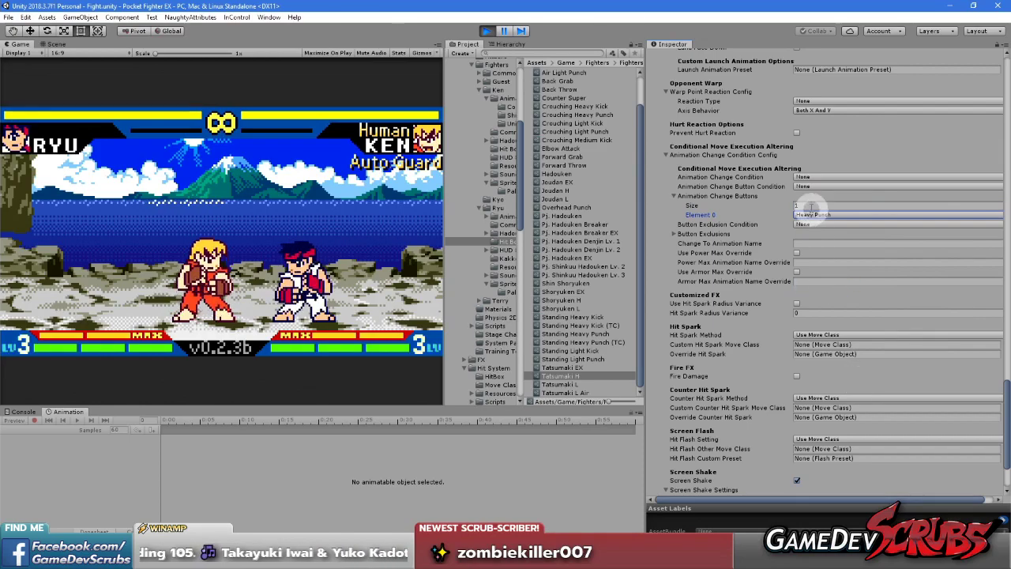
{"action": "type", "text": "0"}
{"action": "key", "text": "Return"}
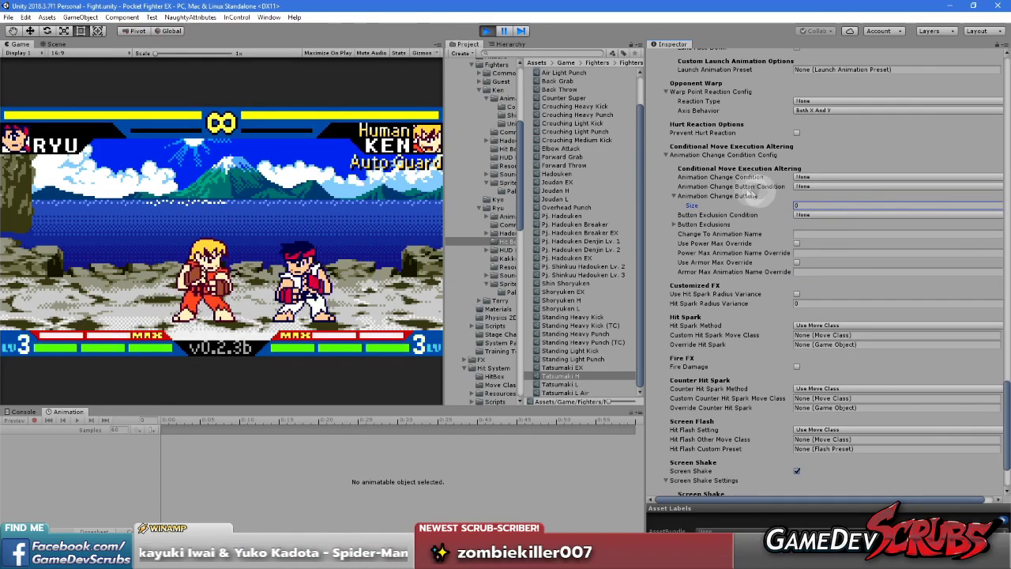
{"action": "left_click", "coordinate": [708, 196]}
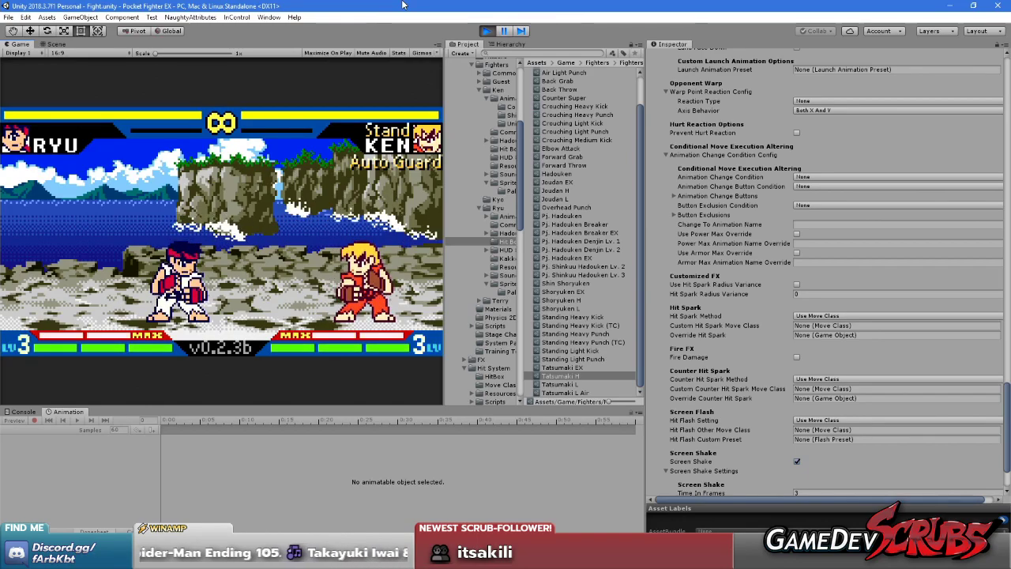
- Reset the fighters' positions, attack Ken with Ryu and pause Unity's play mode at the start of the kick
{"action": "key", "text": "r"}
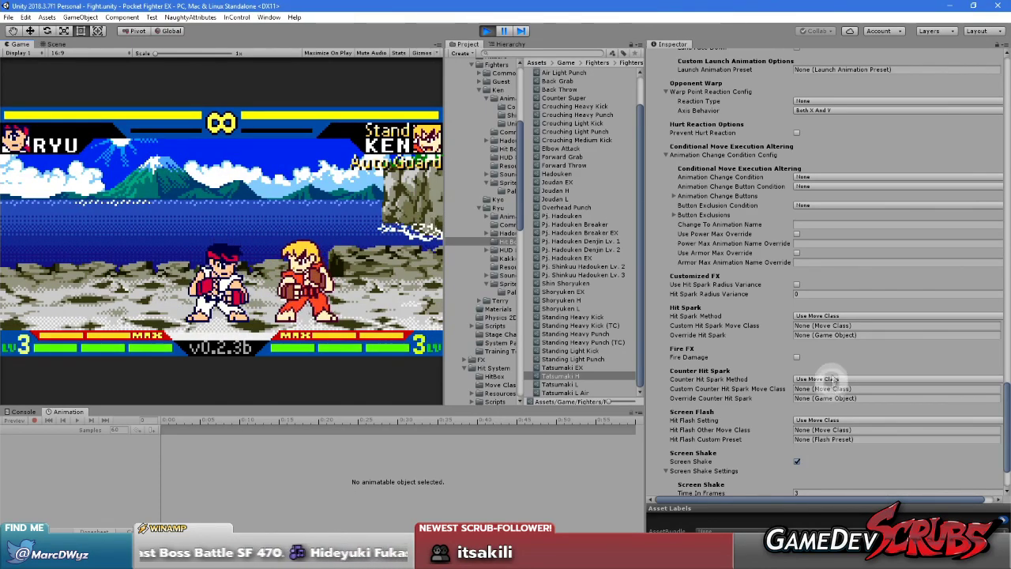
{"action": "left_click", "coordinate": [503, 31]}
{"action": "left_click", "coordinate": [503, 31]}
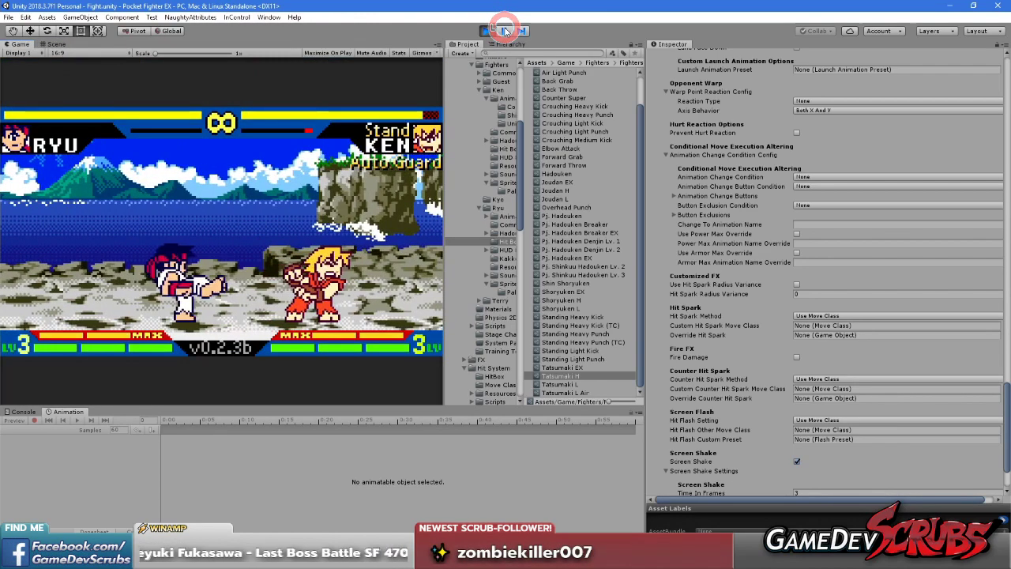
{"action": "left_click", "coordinate": [505, 31]}
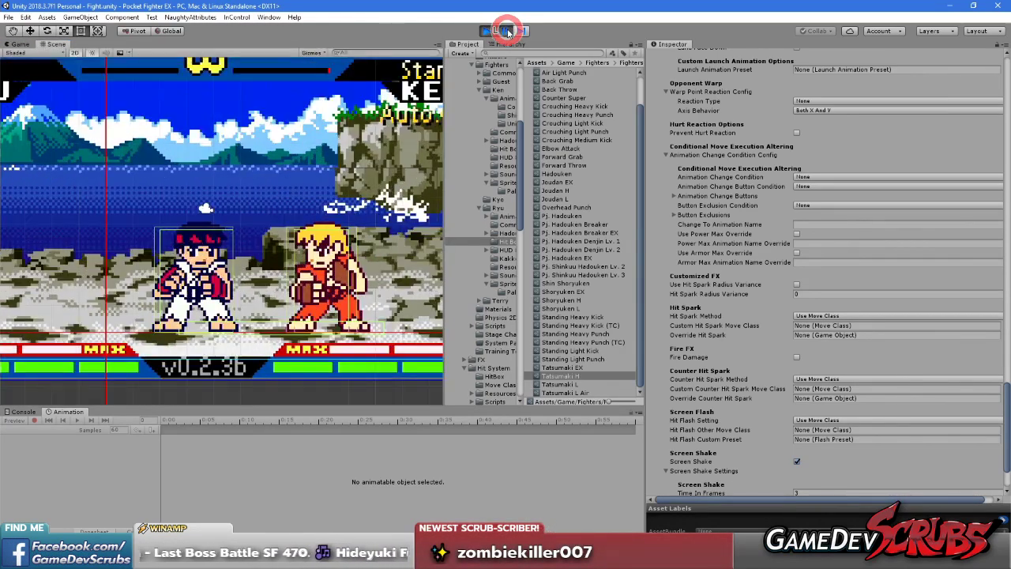
- Step frame by frame through Ryu's standing kick on Ken to inspect the hit boxes and reaction, and resume play
{"action": "left_click", "coordinate": [524, 32]}
{"action": "left_click", "coordinate": [524, 32]}
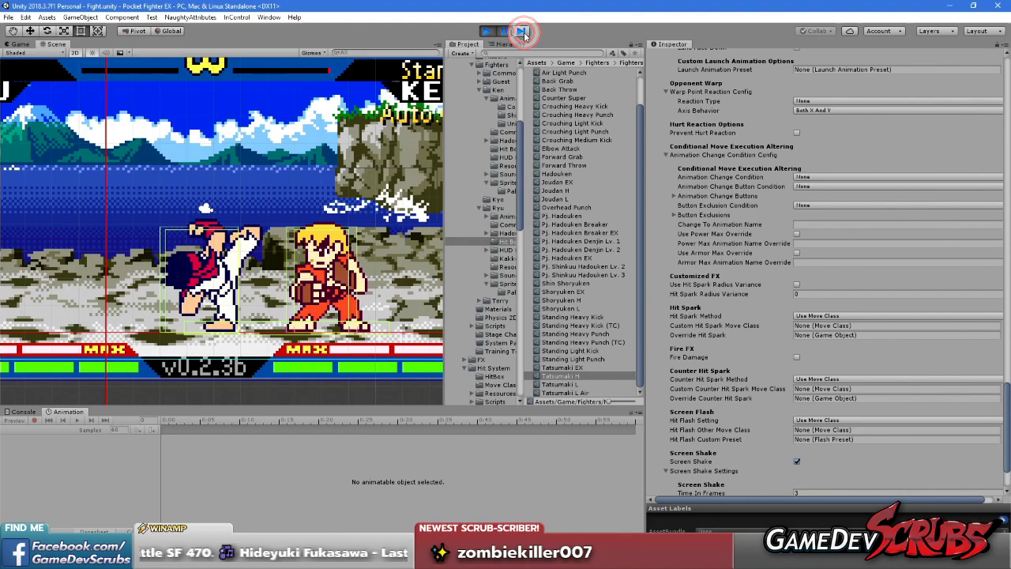
{"action": "left_click", "coordinate": [524, 33]}
{"action": "left_click", "coordinate": [524, 32]}
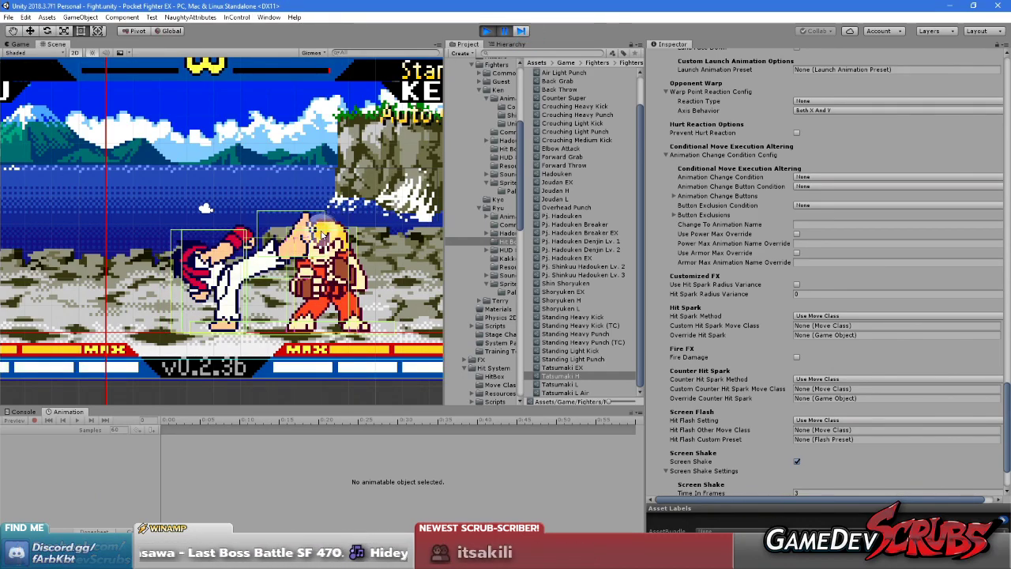
{"action": "left_click", "coordinate": [523, 31]}
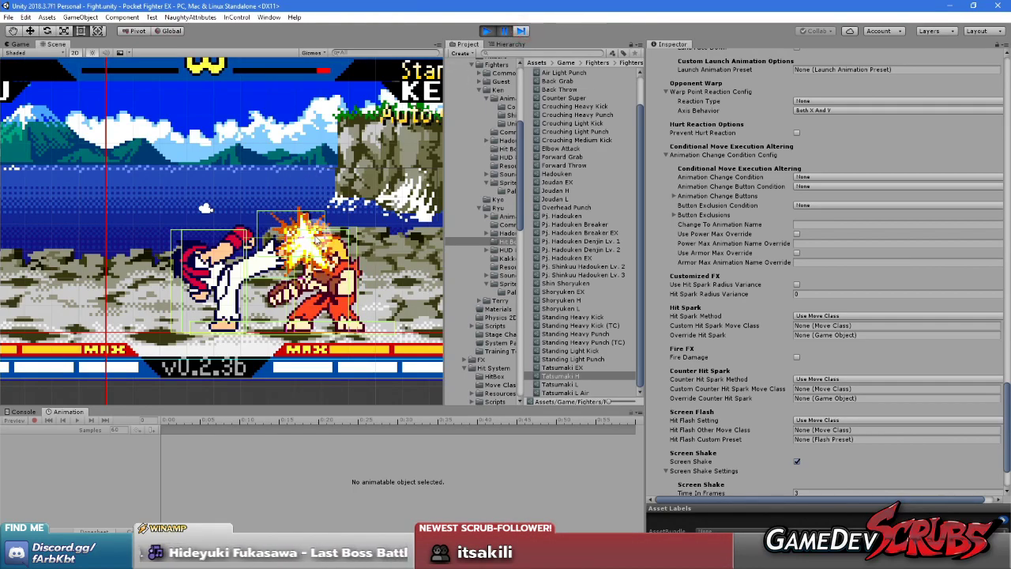
{"action": "left_click", "coordinate": [520, 31]}
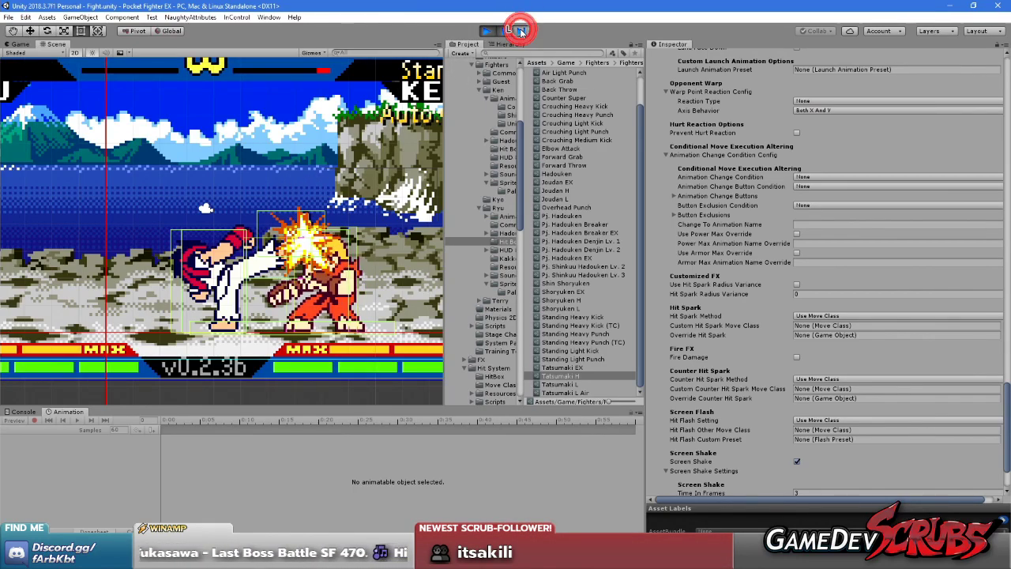
{"action": "left_click", "coordinate": [520, 31]}
{"action": "left_click", "coordinate": [521, 31]}
{"action": "left_click", "coordinate": [520, 32]}
{"action": "left_click", "coordinate": [520, 31]}
{"action": "left_click", "coordinate": [520, 31]}
{"action": "left_click", "coordinate": [520, 31]}
{"action": "left_click", "coordinate": [505, 32]}
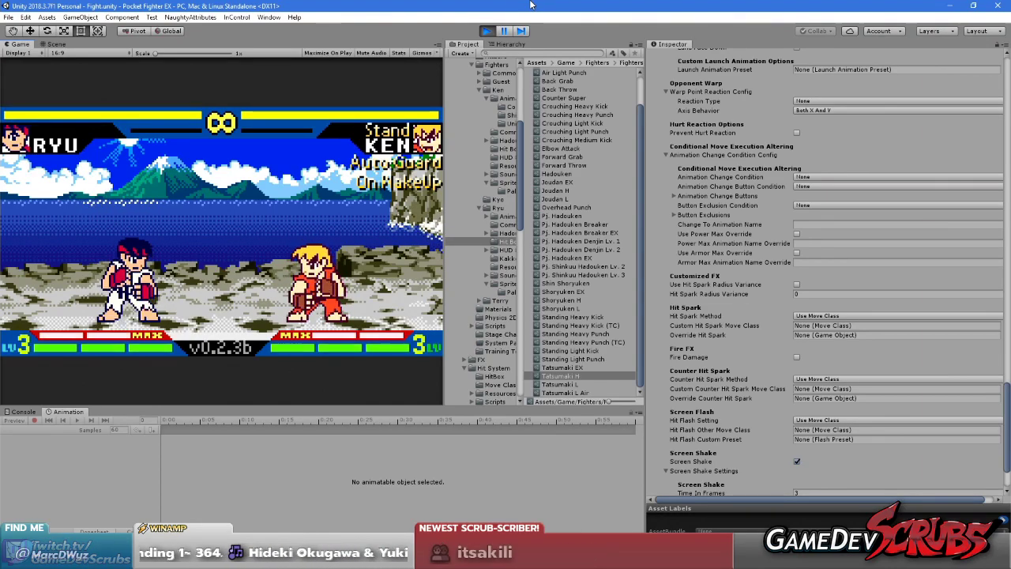
- Move Ryu toward Ken and test a special punch input, reset the positions and repeat the input
{"action": "key", "text": "Right"}
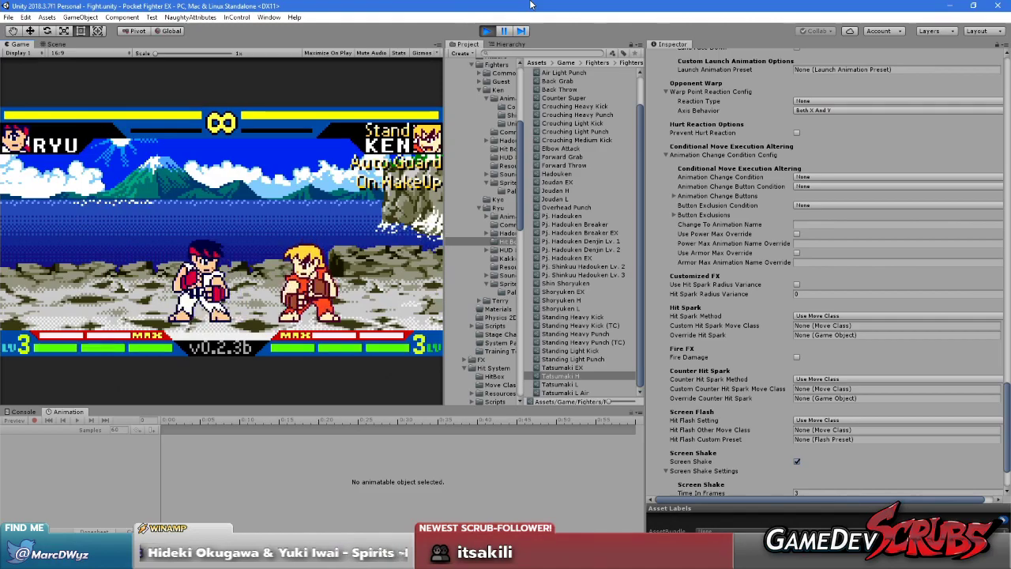
{"action": "key", "text": "Down"}
{"action": "key", "text": "Right"}
{"action": "key", "text": "z"}
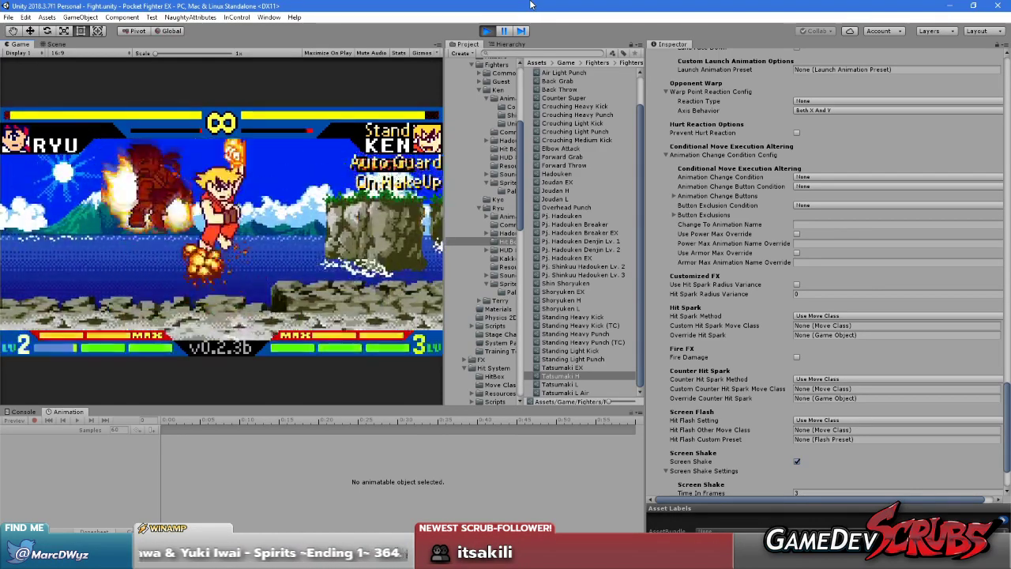
{"action": "key", "text": "BackSpace"}
{"action": "key", "text": "Down"}
{"action": "key", "text": "Right"}
{"action": "key", "text": "z"}
- Reset the fighters' positions, walk Ryu toward Ken and test standing punches on him
{"action": "key", "text": "BackSpace"}
{"action": "key", "text": "Right"}
{"action": "key", "text": "Right"}
{"action": "key", "text": "z"}
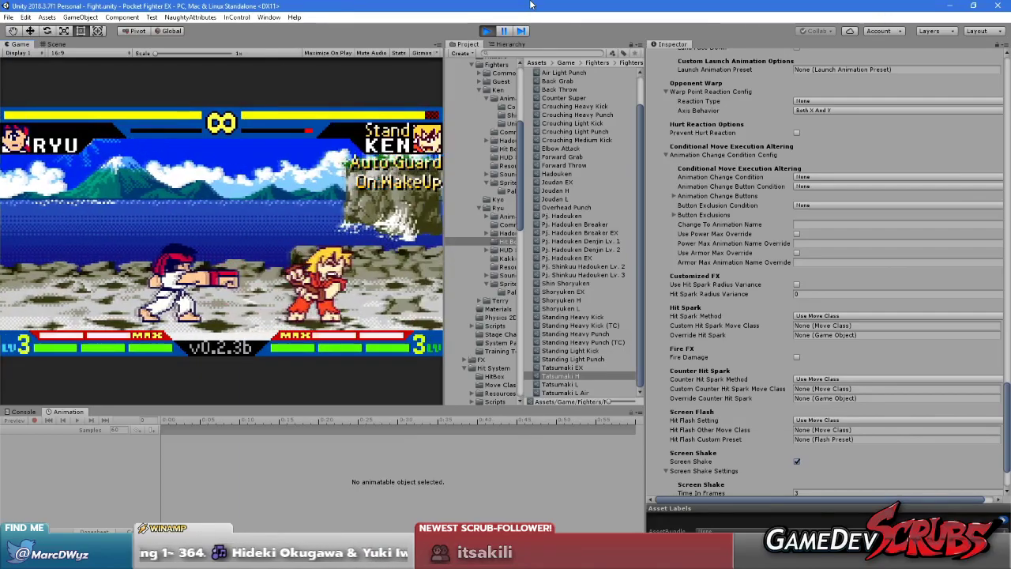
{"action": "key", "text": "z"}
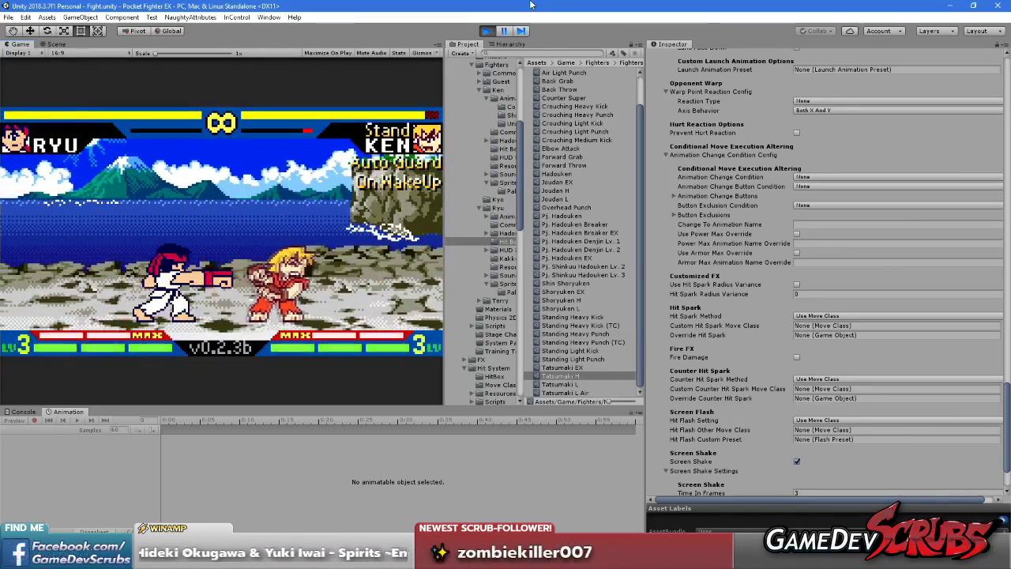
- Test a special punch input and a normal punch with Ryu against Ken, and reset the fighters' positions
{"action": "key", "text": "Down"}
{"action": "key", "text": "Right"}
{"action": "key", "text": "z"}
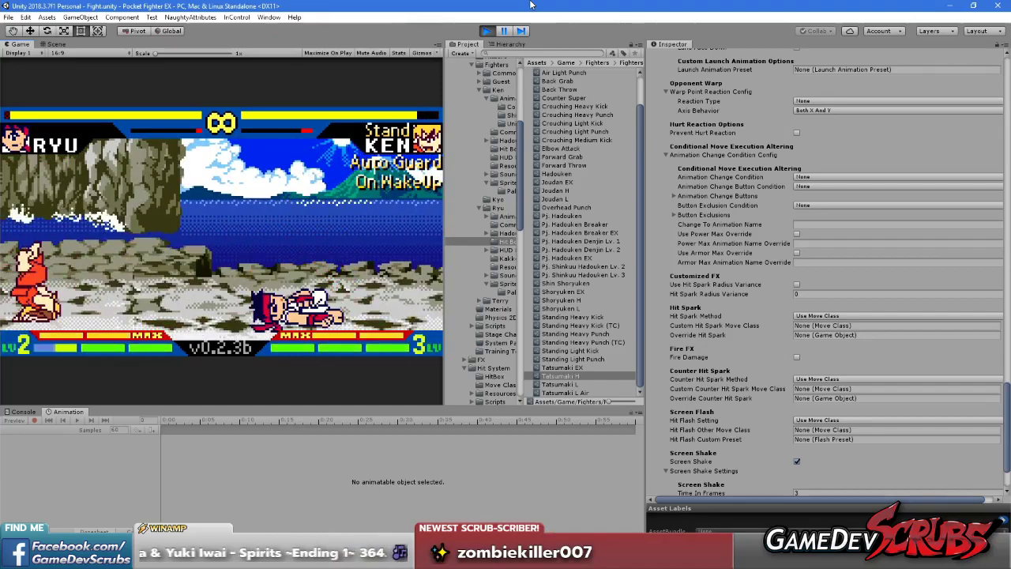
{"action": "key", "text": "Left"}
{"action": "key", "text": "z"}
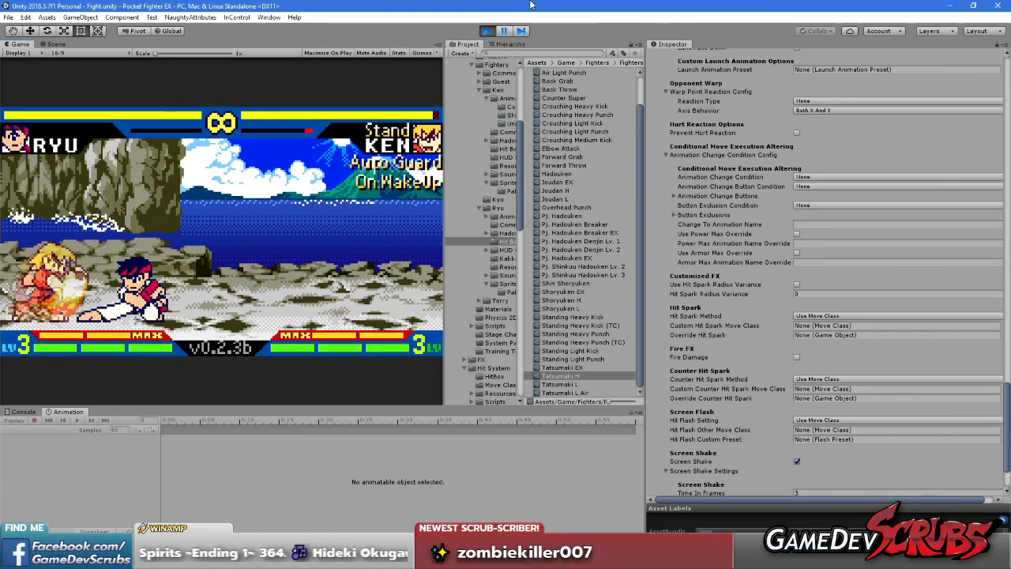
{"action": "key", "text": "BackSpace"}
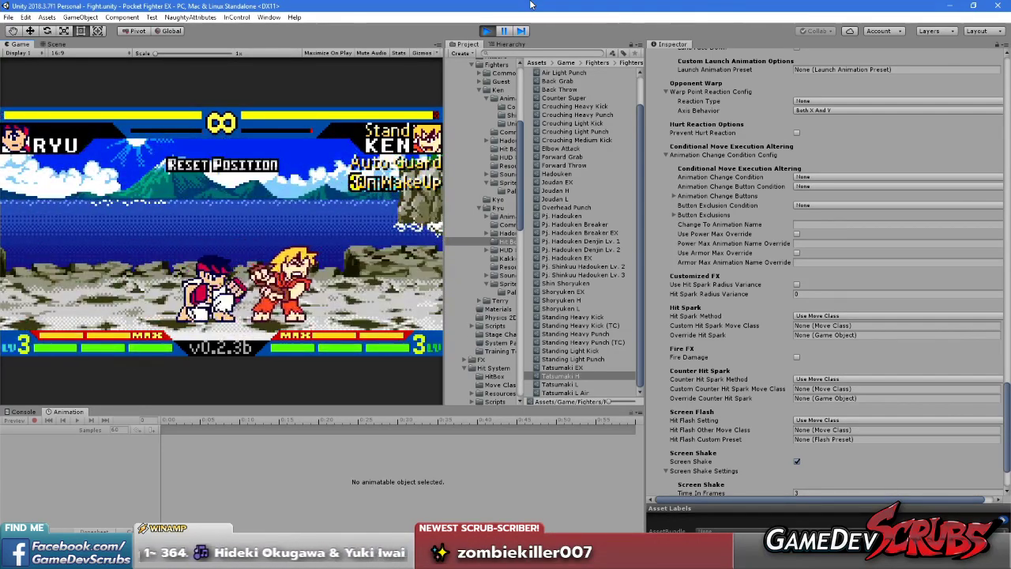
- Test Ryu's Tatsumaki, Hadouken and Shoryuken inputs on Ken one after another
{"action": "key", "text": "Down"}
{"action": "key", "text": "Left"}
{"action": "key", "text": "x"}
{"action": "key", "text": "Down"}
{"action": "key", "text": "Right"}
{"action": "key", "text": "z"}
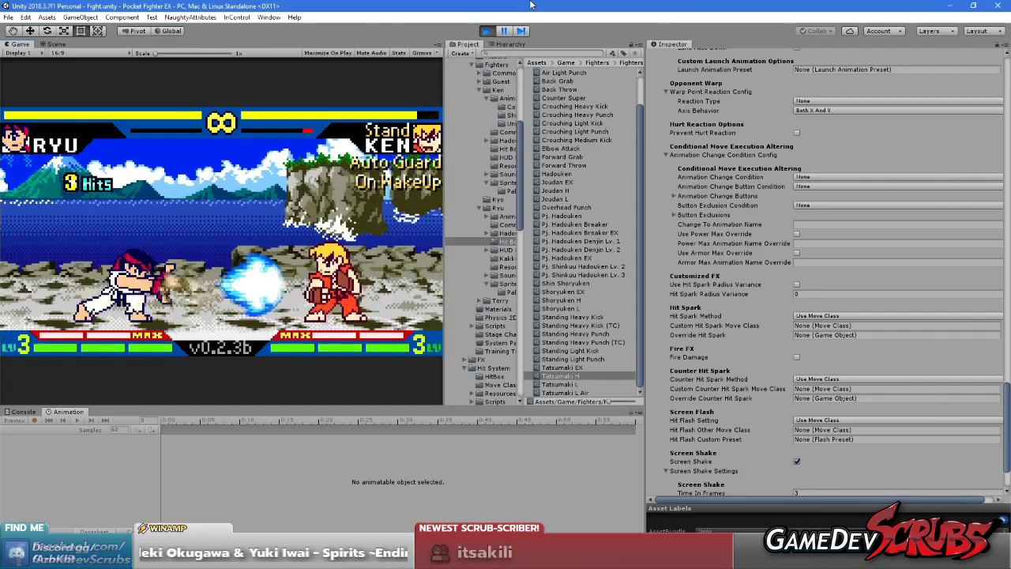
{"action": "key", "text": "Right"}
{"action": "key", "text": "Down"}
{"action": "key", "text": "Right"}
{"action": "key", "text": "z"}
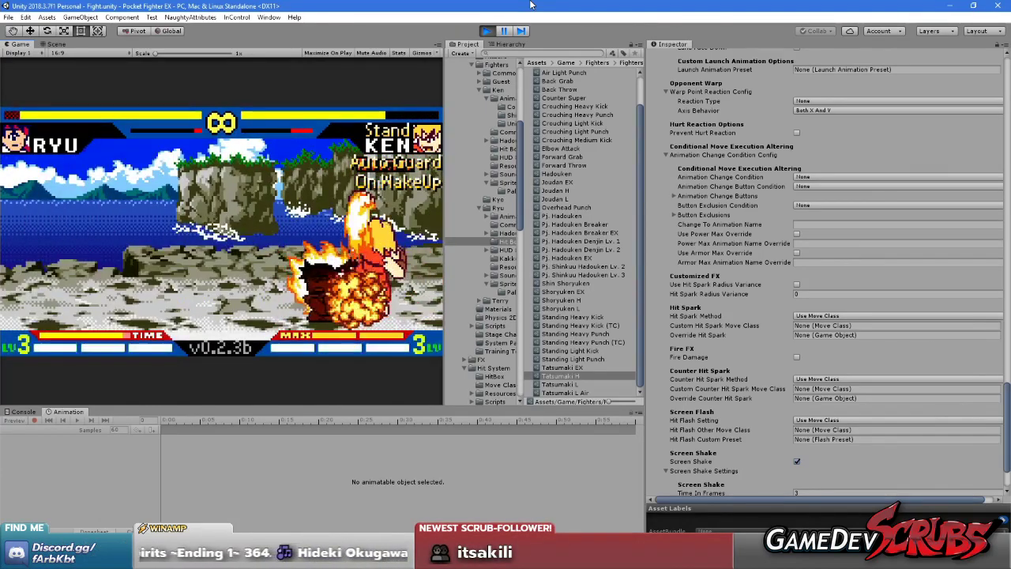
- Reset the fighters' positions, punch Ken at close range and chain into a double-quarter-circle punch super input
{"action": "key", "text": "r"}
{"action": "key", "text": "Right"}
{"action": "key", "text": "z"}
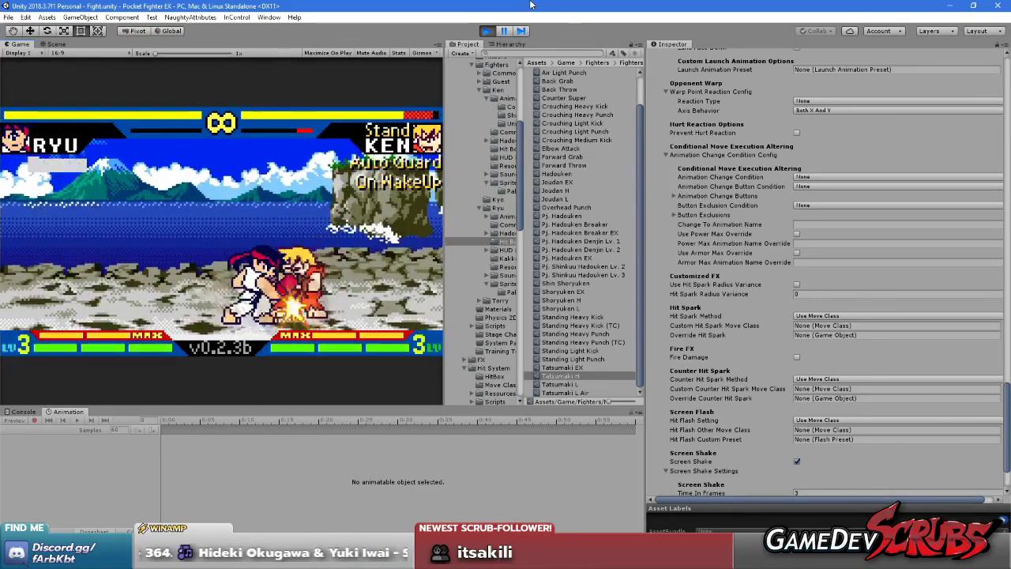
{"action": "key", "text": "Down"}
{"action": "key", "text": "Right"}
{"action": "key", "text": "Down"}
{"action": "key", "text": "Right"}
{"action": "key", "text": "z"}
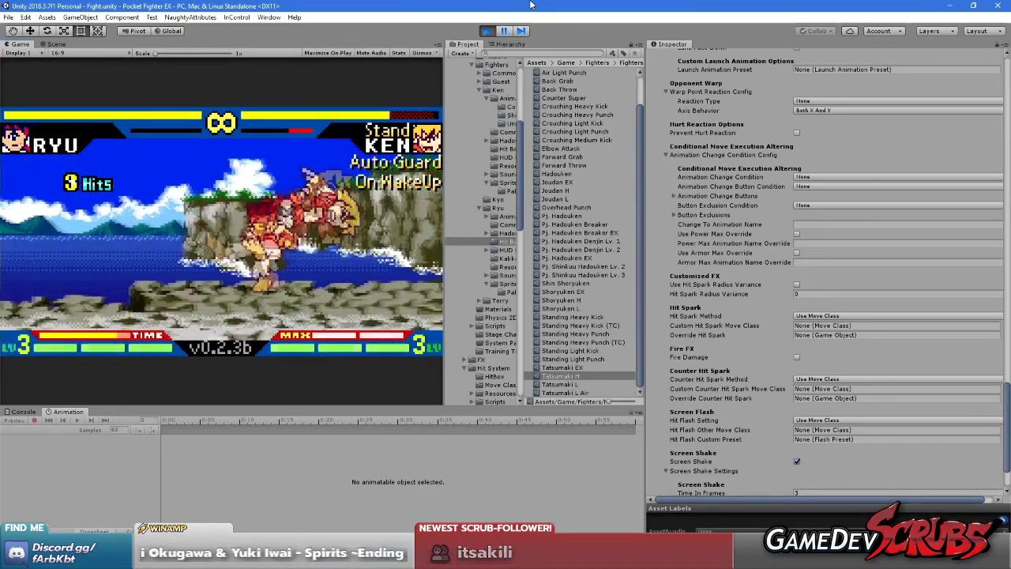
- Reset the fighters' positions, test a punch followed by a forward special kick on Ken, and reset again
{"action": "key", "text": "r"}
{"action": "key", "text": "z"}
{"action": "key", "text": "Down"}
{"action": "key", "text": "Right"}
{"action": "key", "text": "x"}
{"action": "key", "text": "r"}
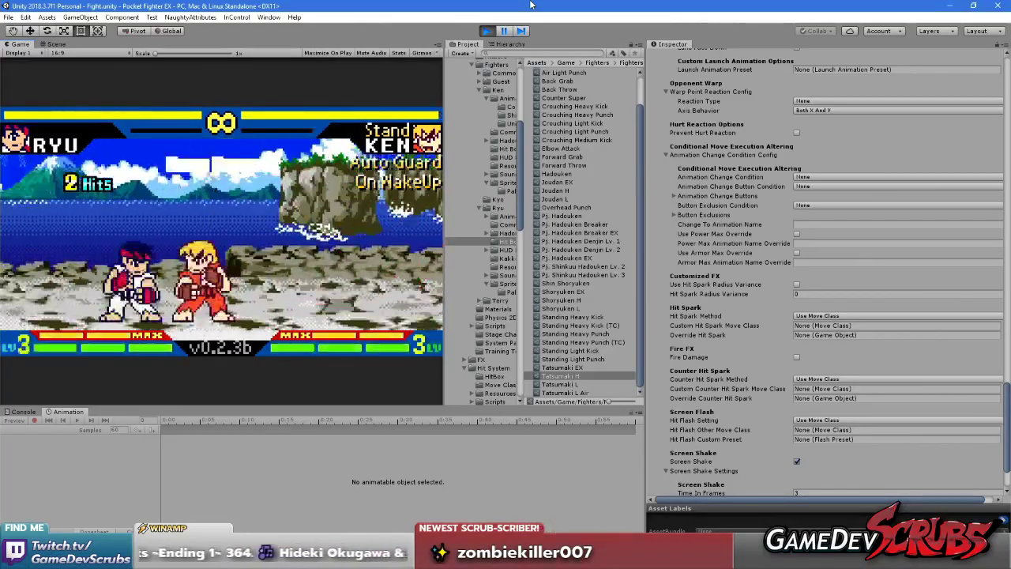
- Attack Ken with a kick and extend the combo with Ryu's forward special punch input
{"action": "key", "text": "x"}
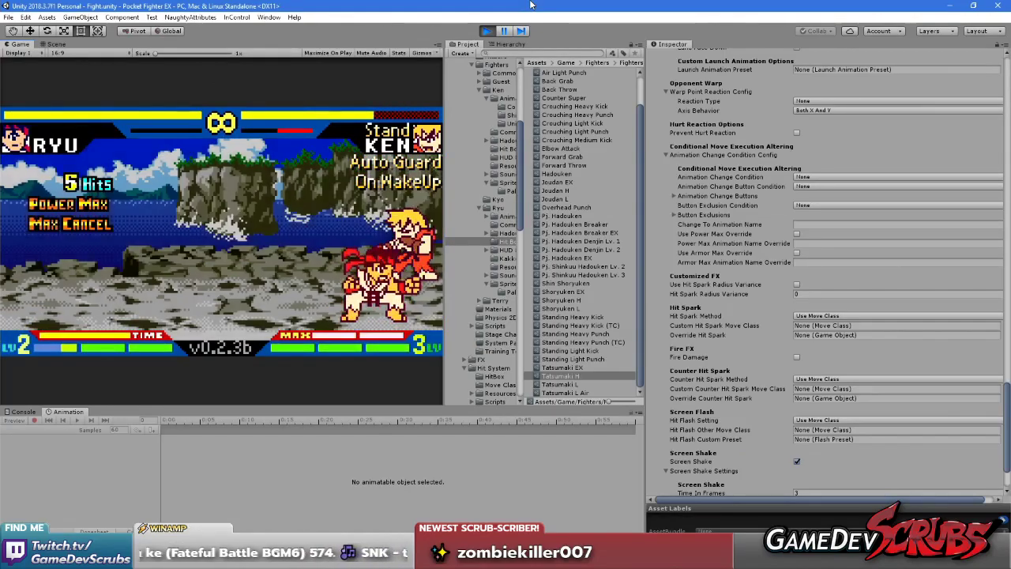
{"action": "key", "text": "Down"}
{"action": "key", "text": "Right"}
{"action": "key", "text": "z"}
{"action": "key", "text": "Right"}
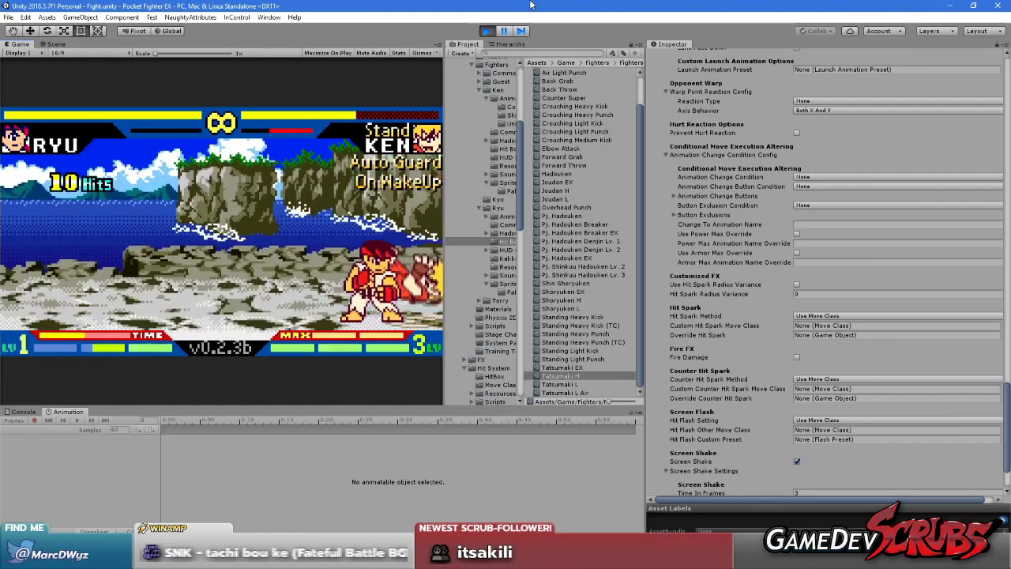
- Reset the fighters' positions and test a combo of a close punch, a forward special punch and a Tatsumaki on Ken
{"action": "key", "text": "r"}
{"action": "key", "text": "Right"}
{"action": "key", "text": "z"}
{"action": "key", "text": "Down"}
{"action": "key", "text": "Right"}
{"action": "key", "text": "z"}
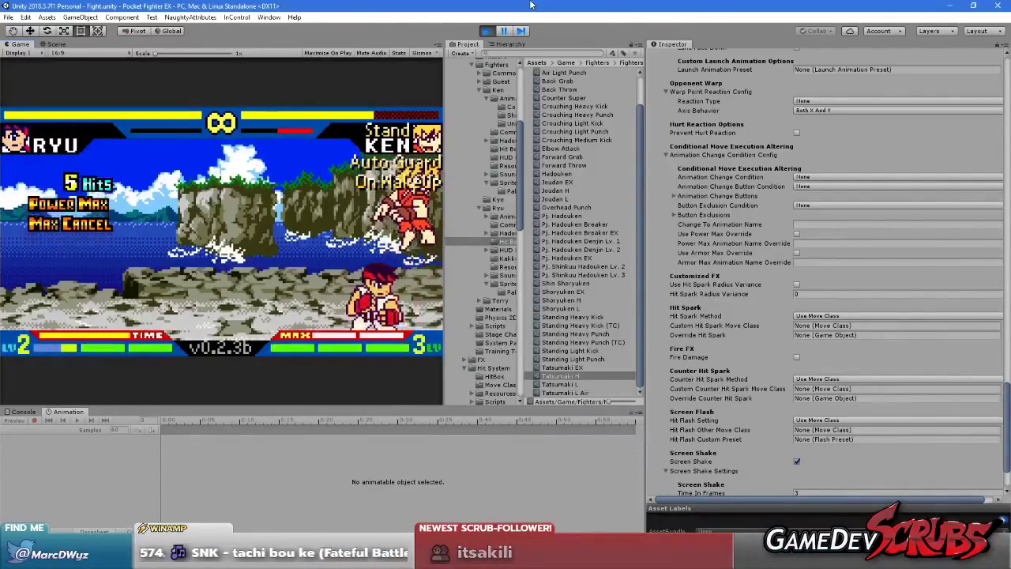
{"action": "key", "text": "Down"}
{"action": "key", "text": "Left"}
{"action": "key", "text": "x"}
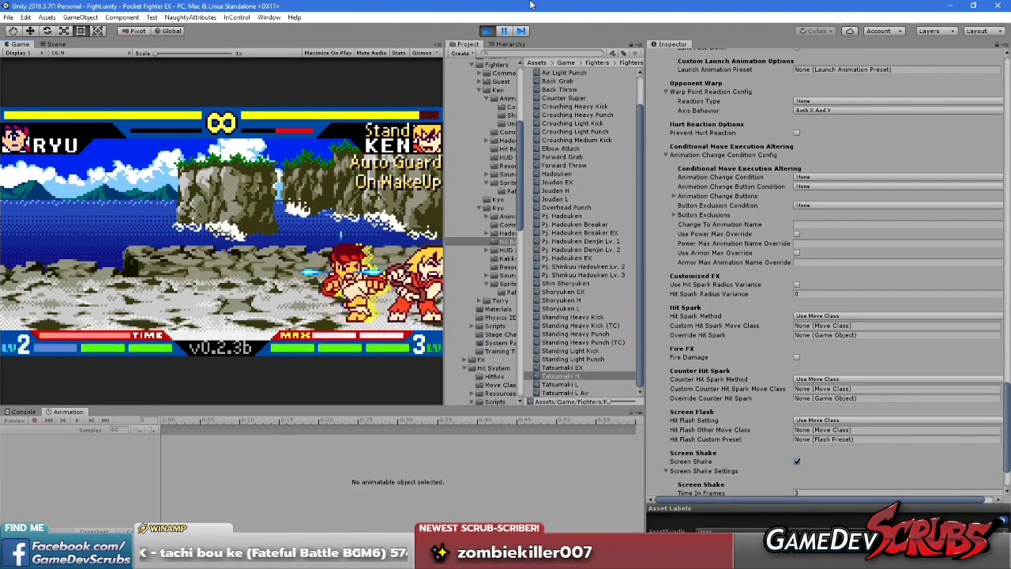
- Test a combo of forward special kicks ending in a Tatsumaki on Ken at the stage edge
{"action": "key", "text": "Down"}
{"action": "key", "text": "Right"}
{"action": "key", "text": "x"}
{"action": "key", "text": "Right"}
{"action": "key", "text": "Down"}
{"action": "key", "text": "Right"}
{"action": "key", "text": "x"}
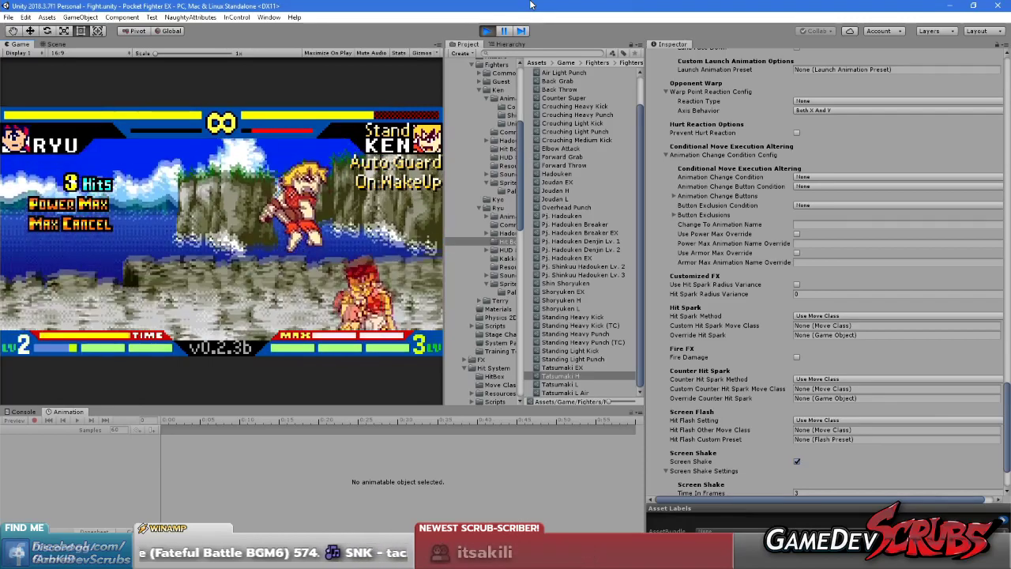
{"action": "key", "text": "Down"}
{"action": "key", "text": "Left"}
{"action": "key", "text": "x"}
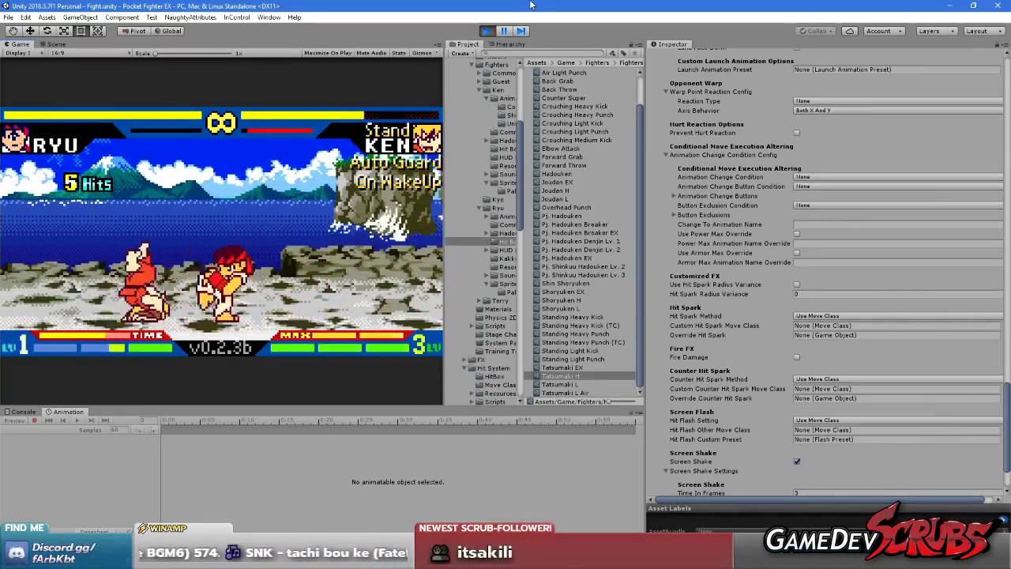
- Reset the fighters' positions and advance Ryu through a multi-hit combo on Ken toward the stage edge
{"action": "key", "text": "r"}
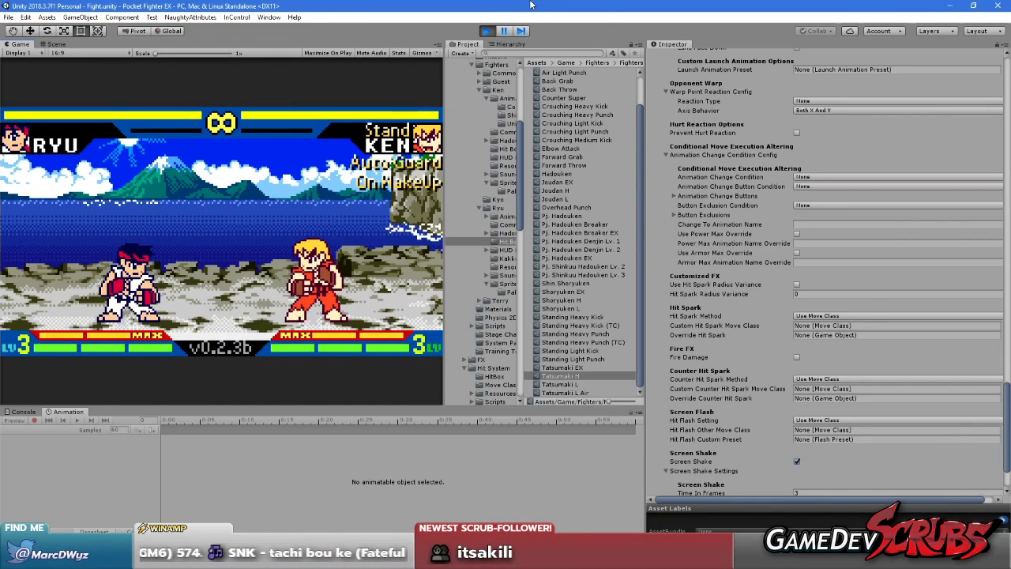
{"action": "key", "text": "Right"}
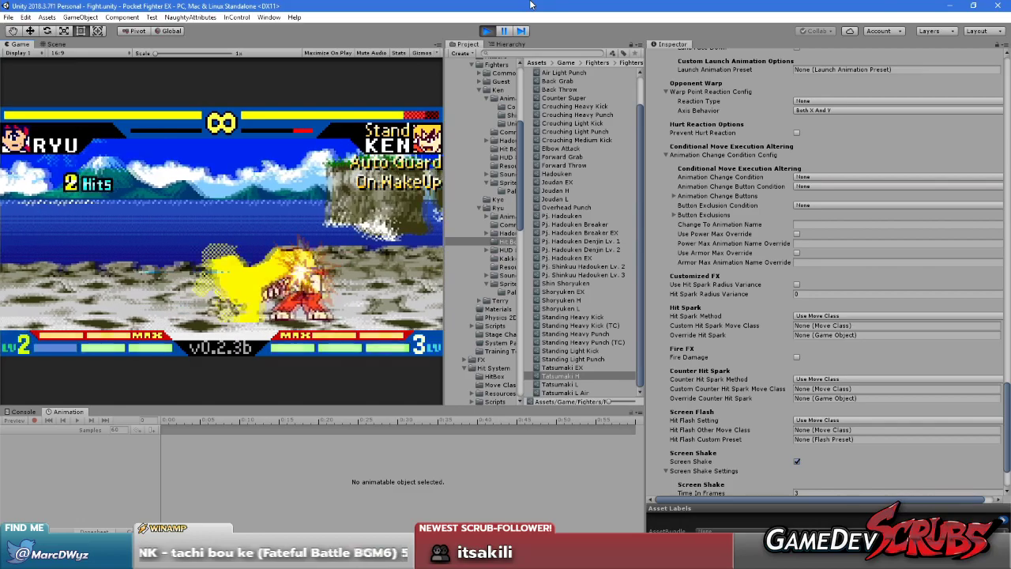
{"action": "key", "text": "Right"}
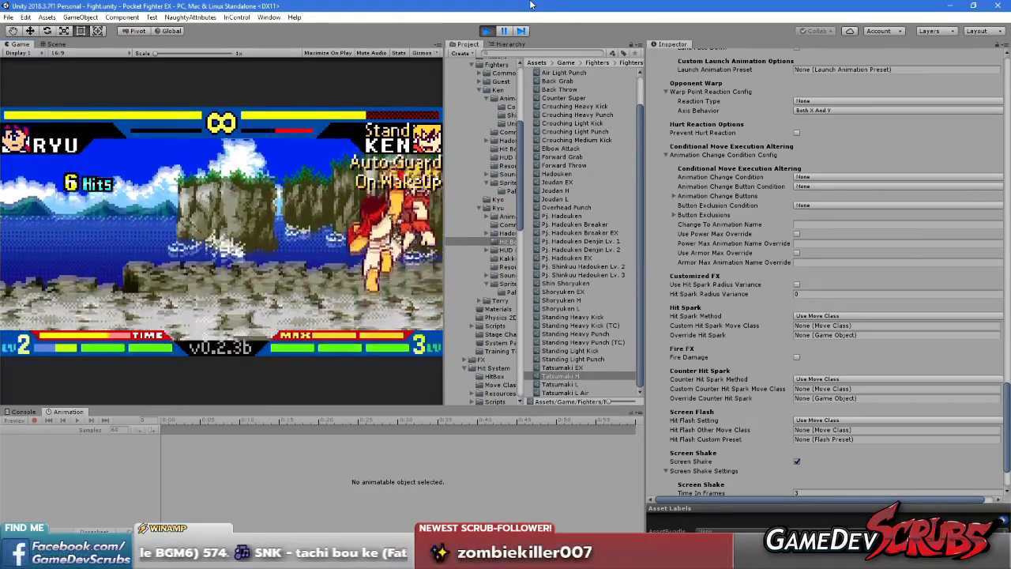
{"action": "key", "text": "j"}
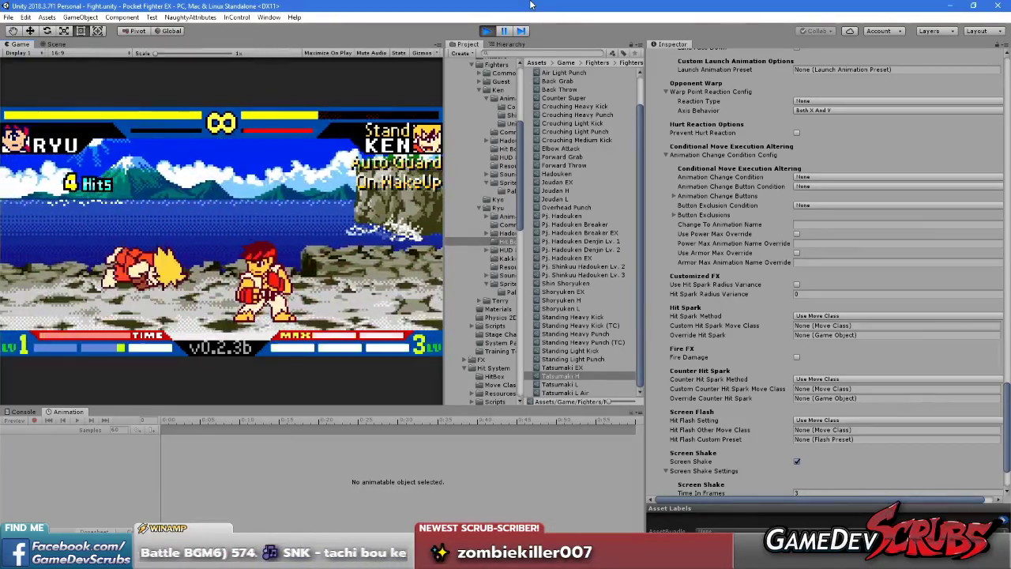
- Repeat Ryu's attack tests on Ken, resetting the fighters' positions between attempts
{"action": "key", "text": "BackSpace"}
{"action": "key", "text": "d"}
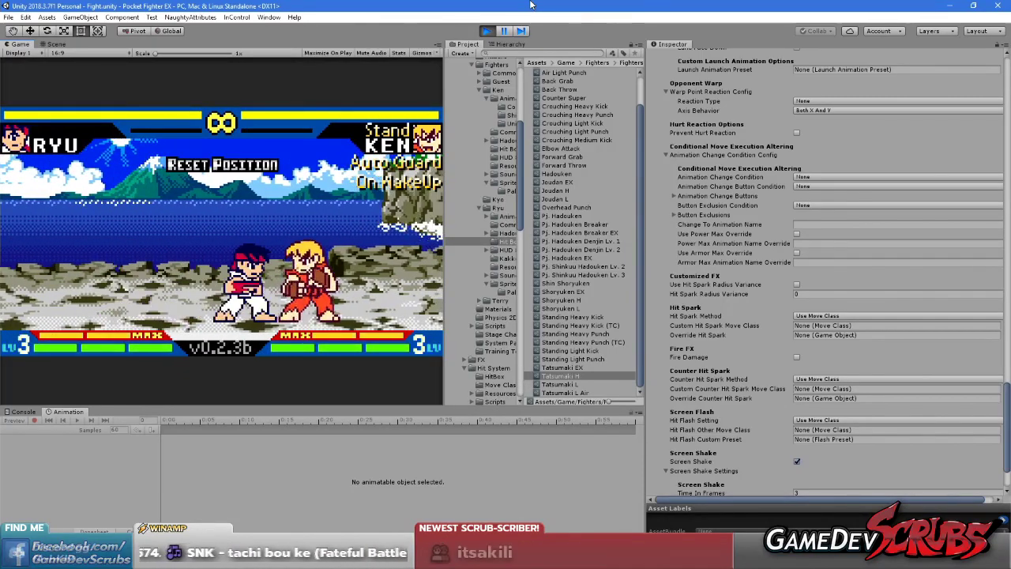
{"action": "key", "text": "j"}
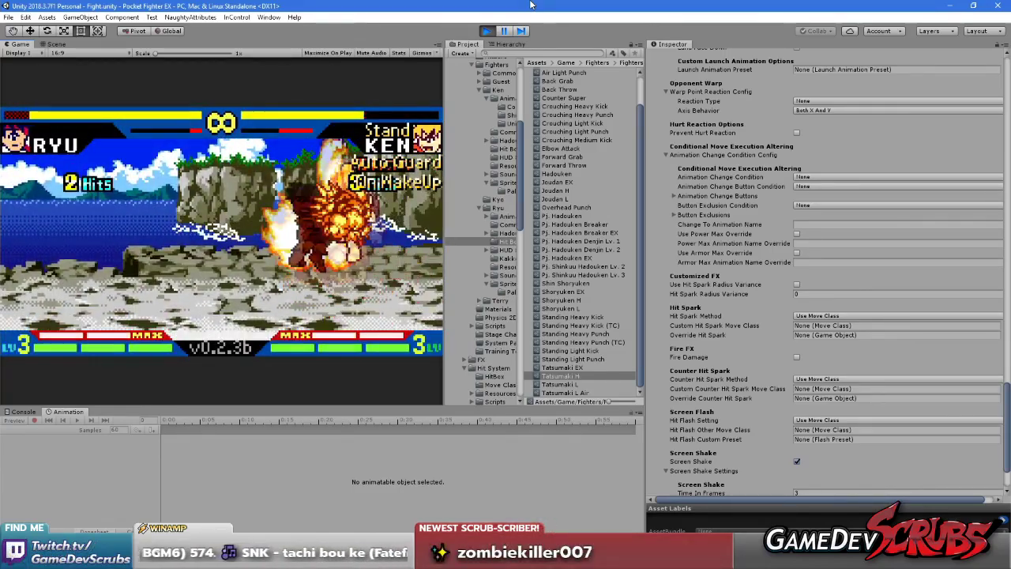
{"action": "key", "text": "r"}
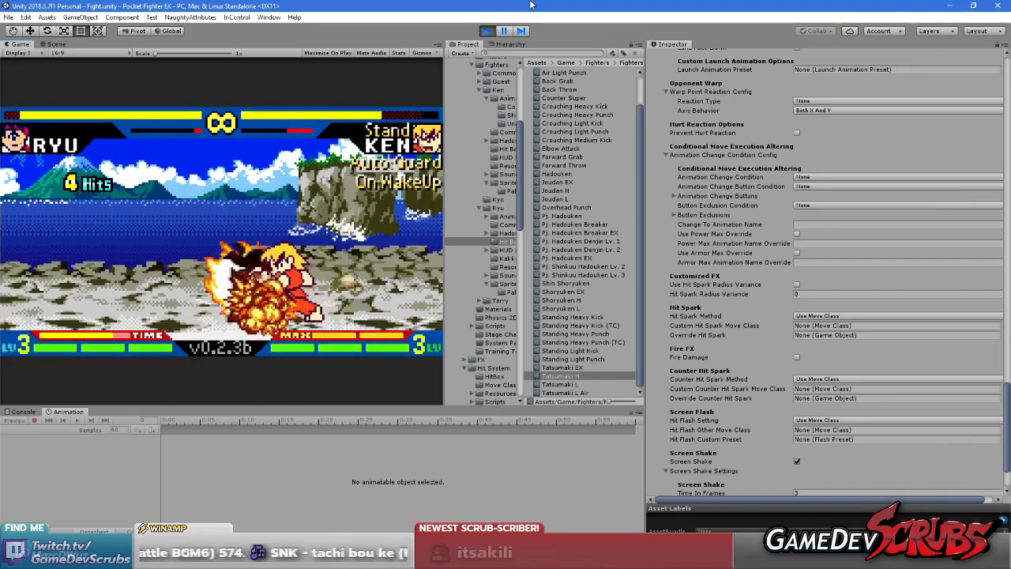
{"action": "key", "text": "r"}
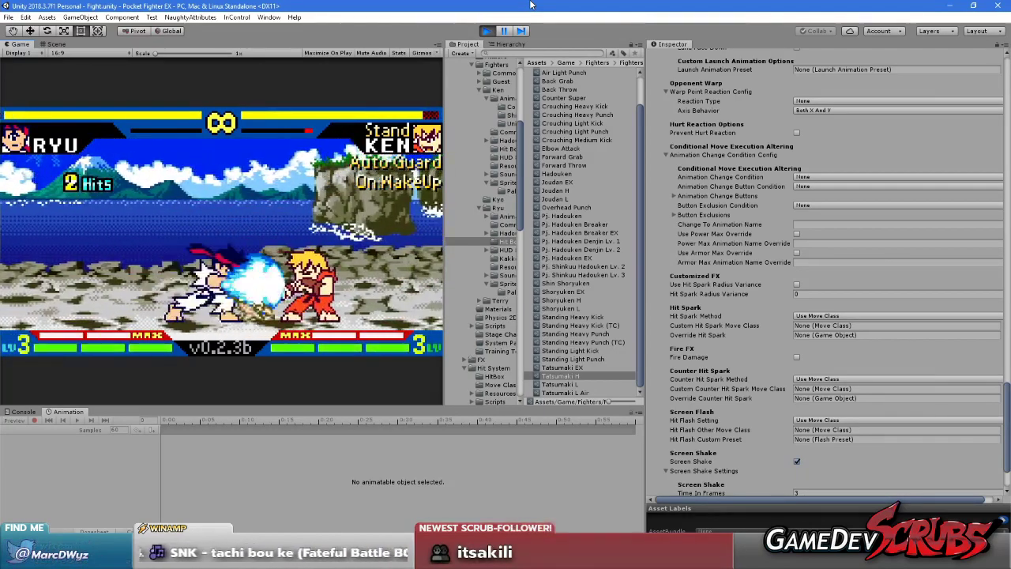
{"action": "key", "text": "r"}
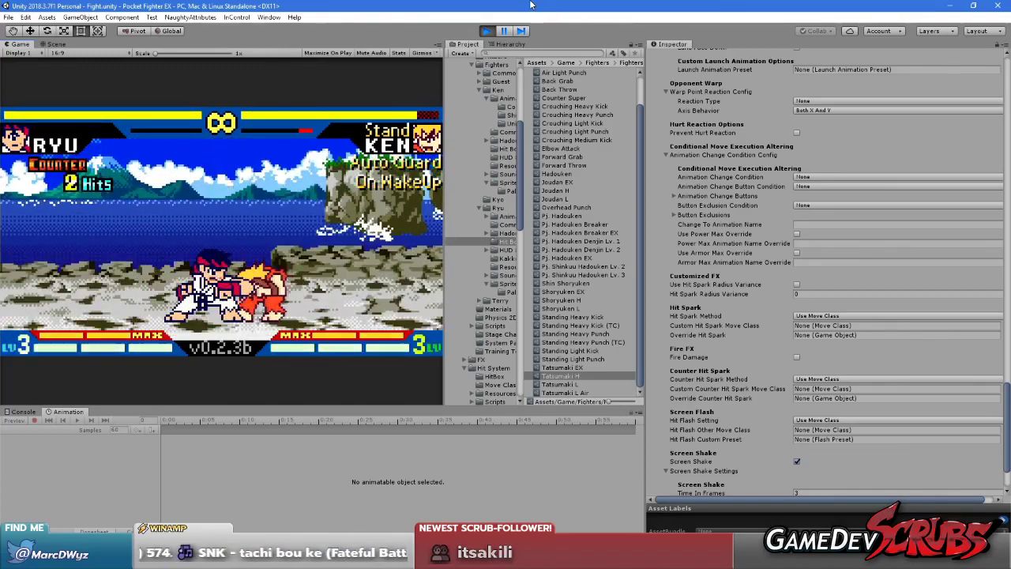
{"action": "key", "text": "r"}
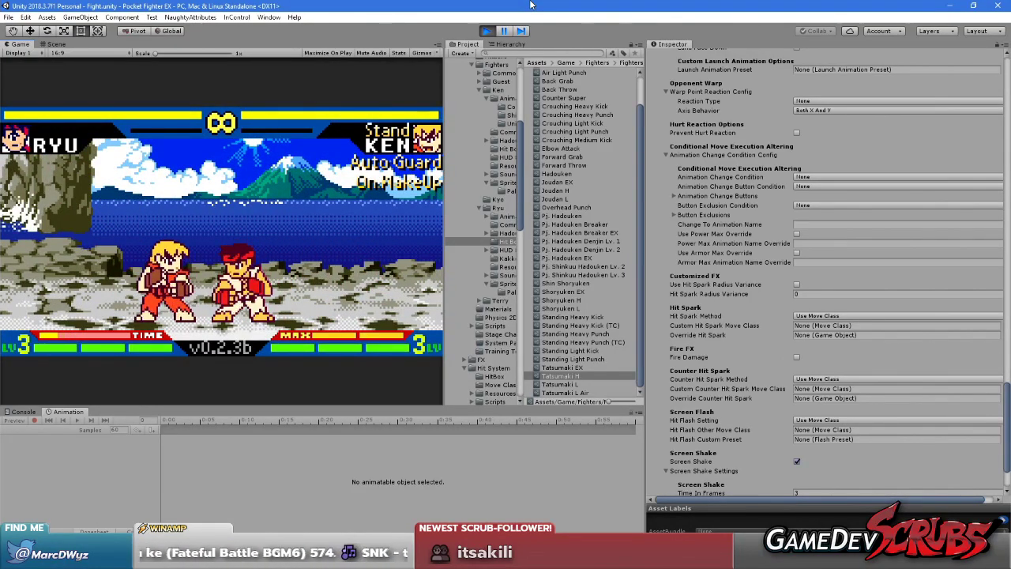
{"action": "key", "text": "r"}
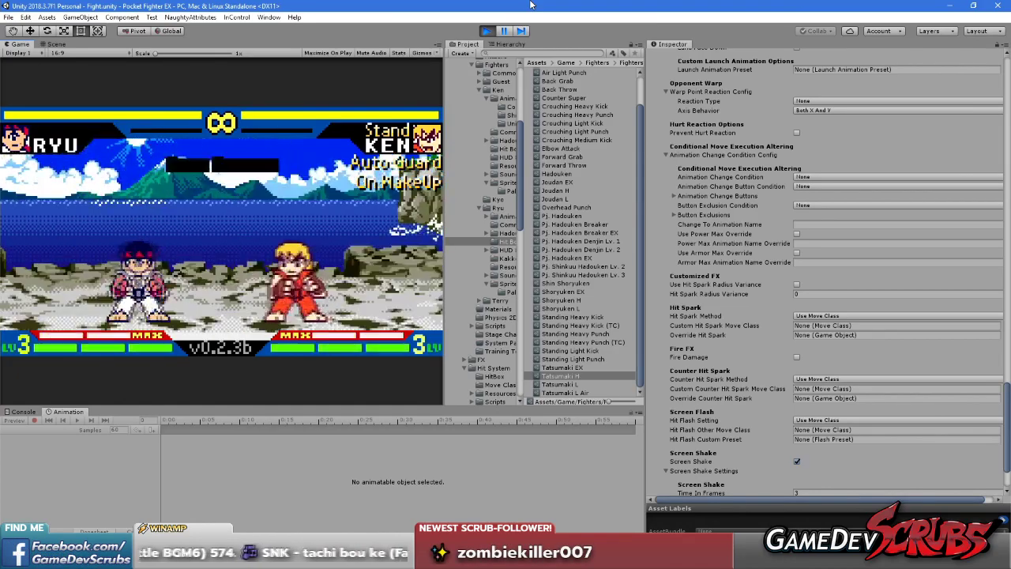
- Advance Ryu on Ken, test another launching combo up to the stage edge and reset the fighters' positions
{"action": "key", "text": "Right"}
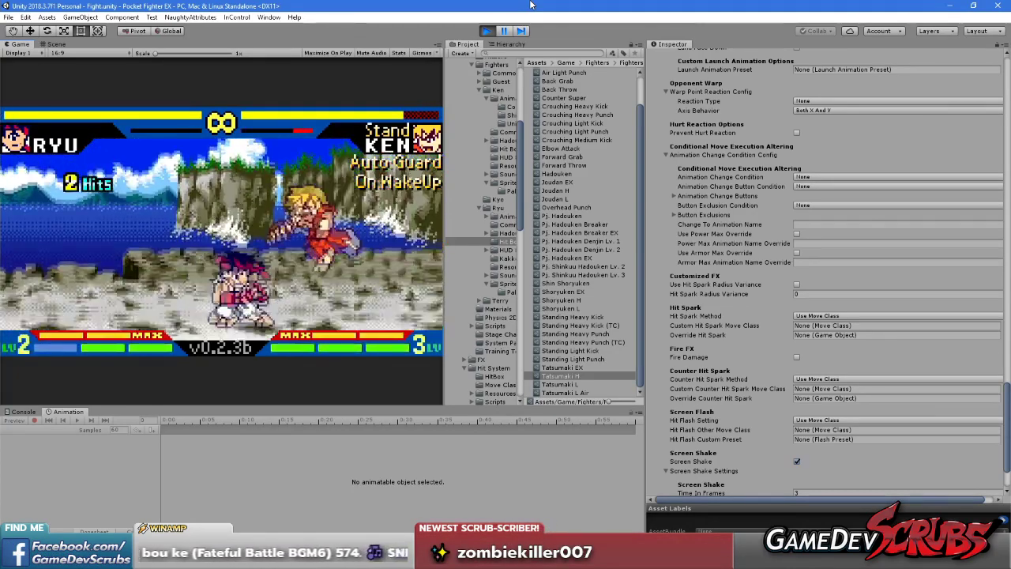
{"action": "key", "text": "Right"}
{"action": "key", "text": "Right"}
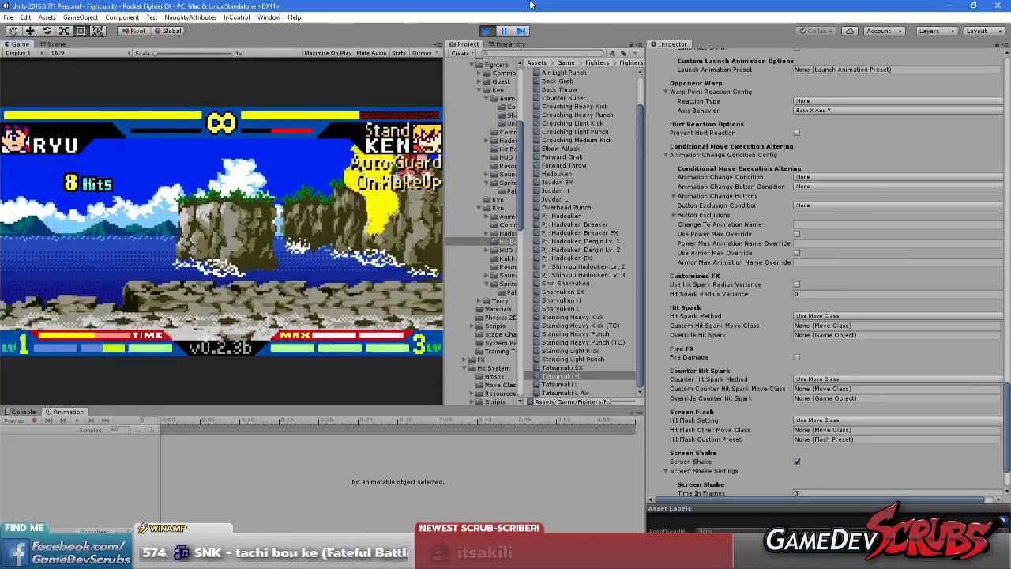
{"action": "key", "text": "Right"}
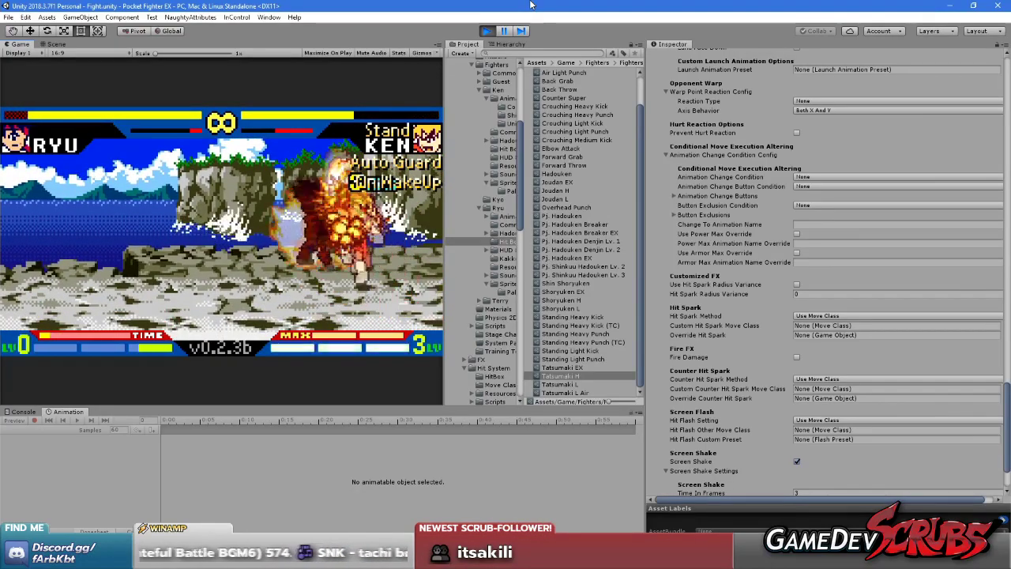
{"action": "key", "text": "r"}
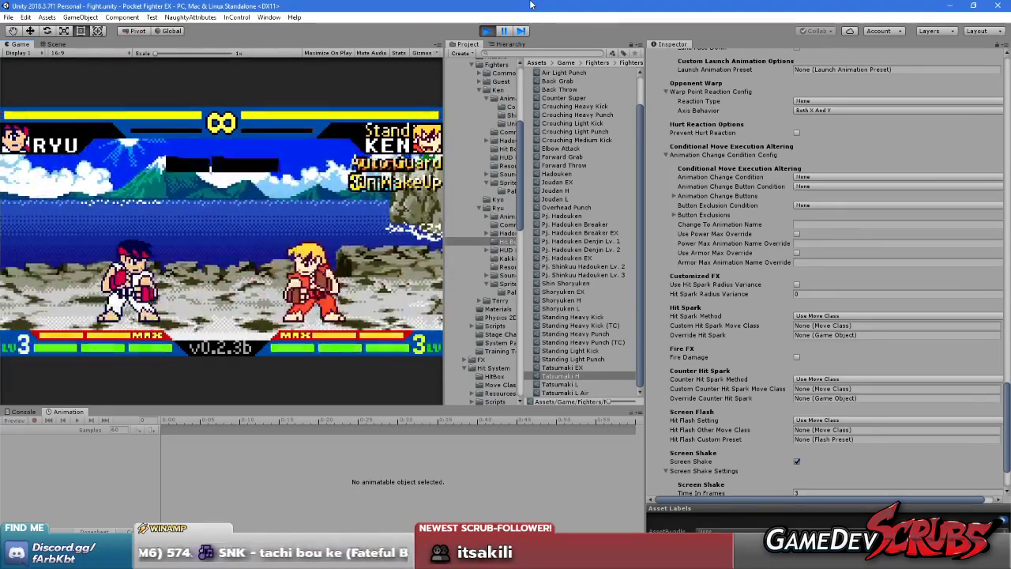
- Open the Tatsumaki EX hit box data, collapse attack data #01 (Back 1) and expand #00 (Front 1)
{"action": "left_click", "coordinate": [588, 368]}
{"action": "scroll", "coordinate": [821, 225], "scroll_direction": "up", "scroll_amount": 10}
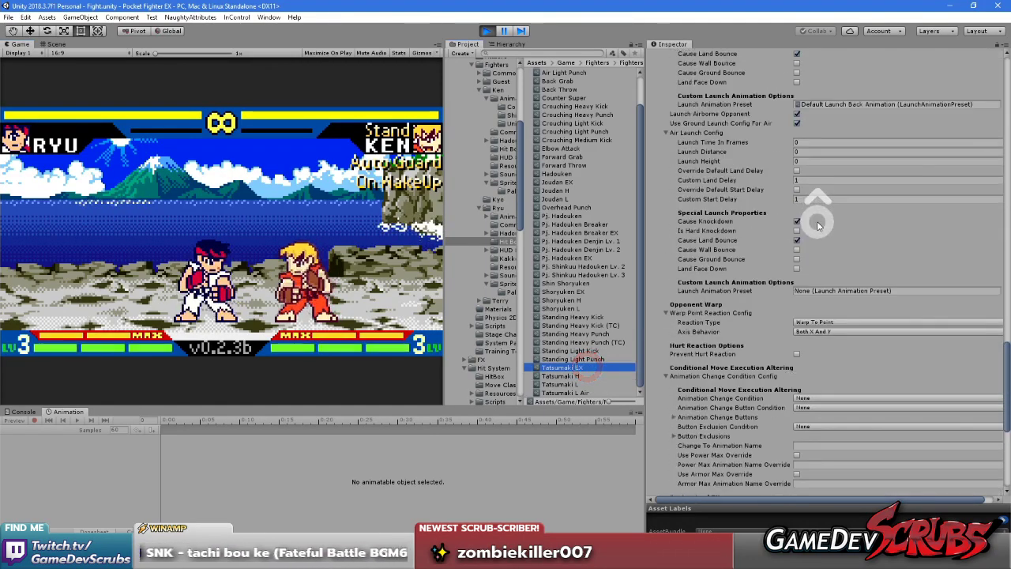
{"action": "scroll", "coordinate": [818, 225], "scroll_direction": "up", "scroll_amount": 10}
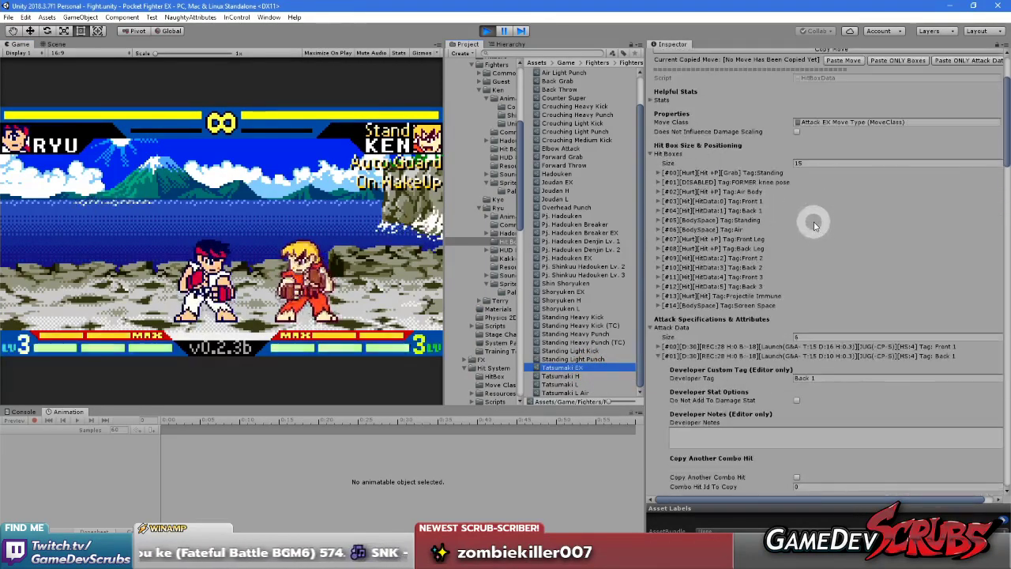
{"action": "left_click", "coordinate": [807, 352]}
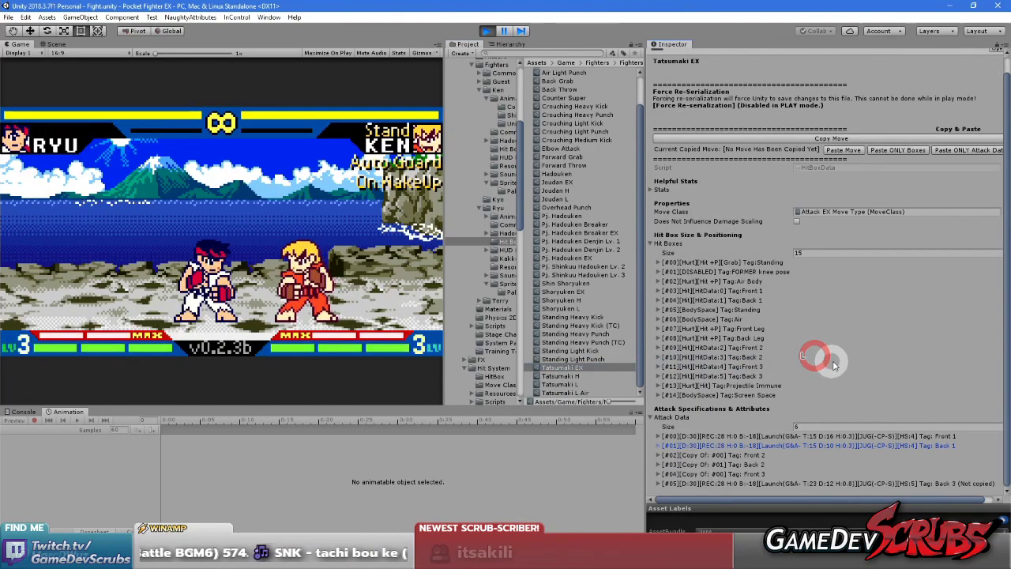
{"action": "left_click", "coordinate": [845, 436]}
{"action": "scroll", "coordinate": [844, 436], "scroll_direction": "down", "scroll_amount": 10}
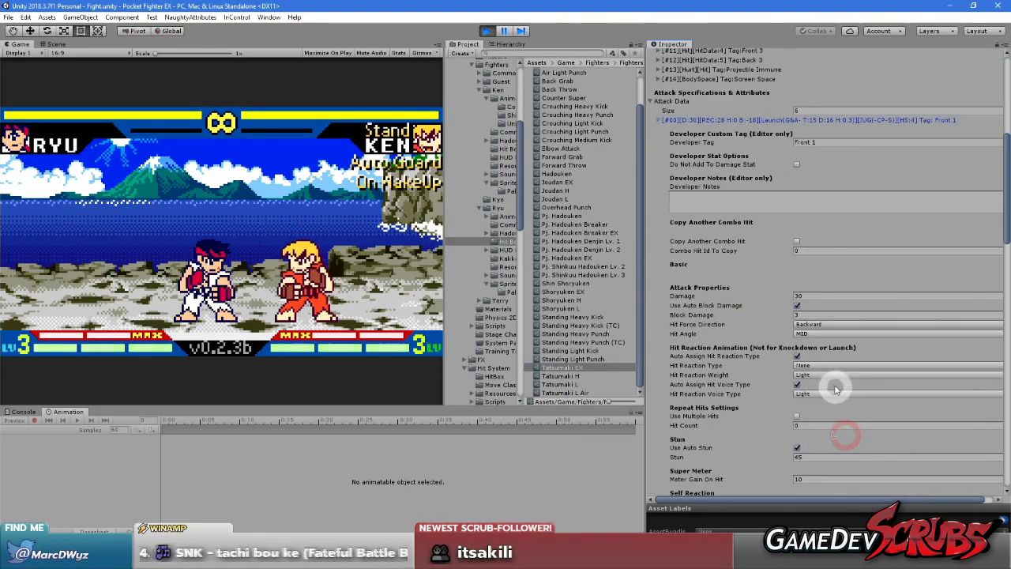
- Set the Hit Force Direction of Tatsumaki EX's Front 1 attack data to Forward and collapse that entry
{"action": "left_click", "coordinate": [821, 325]}
{"action": "left_click", "coordinate": [825, 347]}
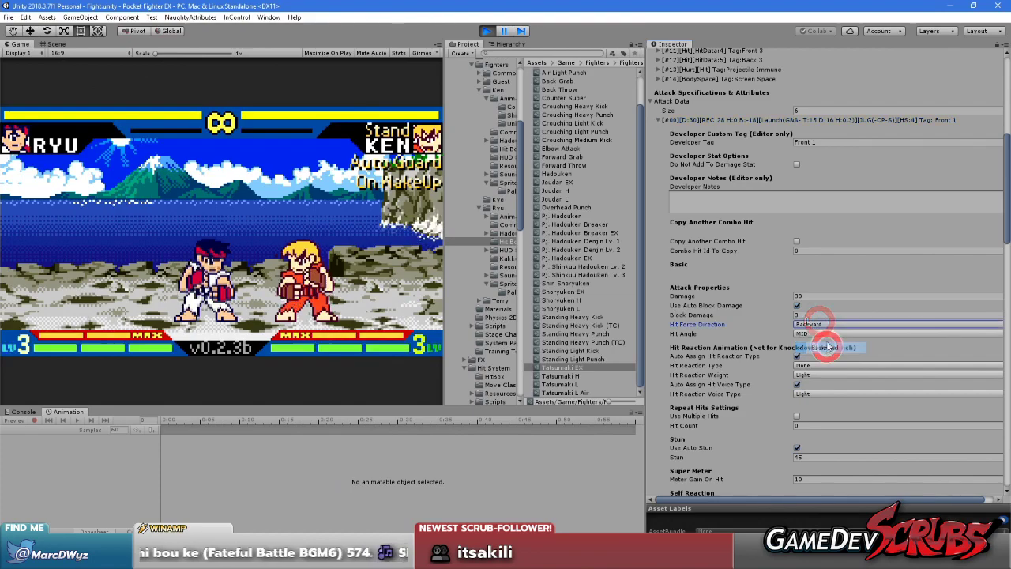
{"action": "left_click", "coordinate": [816, 324]}
{"action": "left_click", "coordinate": [819, 335]}
{"action": "left_click", "coordinate": [774, 118]}
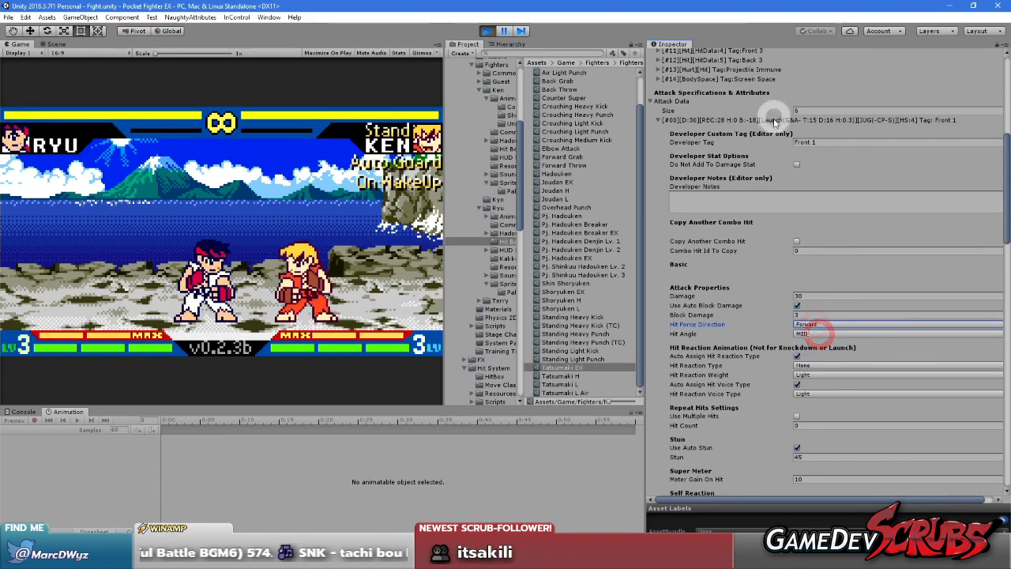
- Expand Tatsumaki EX's attack data #01 (Back 1), set its Hit Force Direction to Backward and return focus to the running game
{"action": "left_click", "coordinate": [853, 445]}
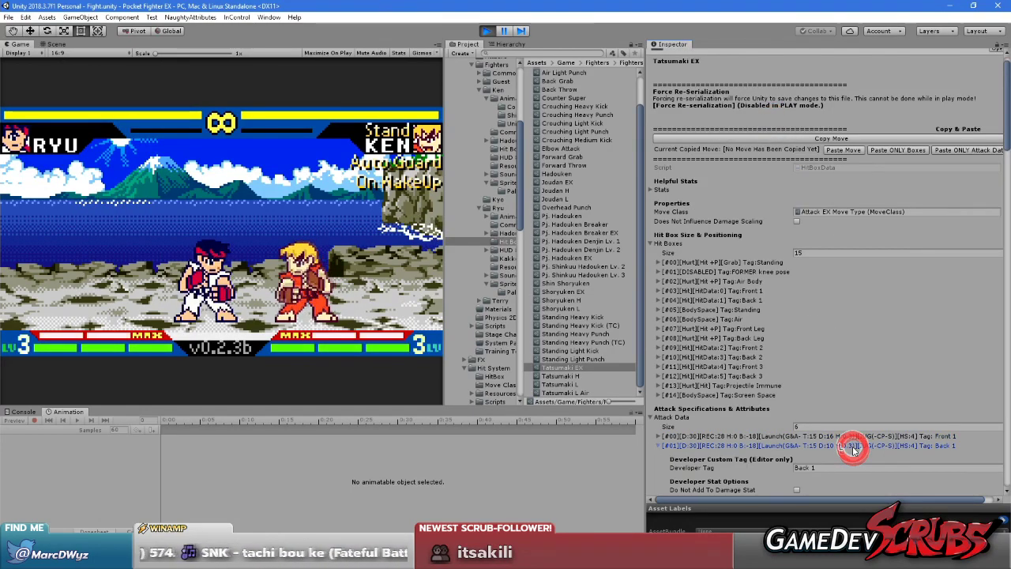
{"action": "scroll", "coordinate": [853, 441], "scroll_direction": "down", "scroll_amount": 8}
{"action": "left_click", "coordinate": [840, 367]}
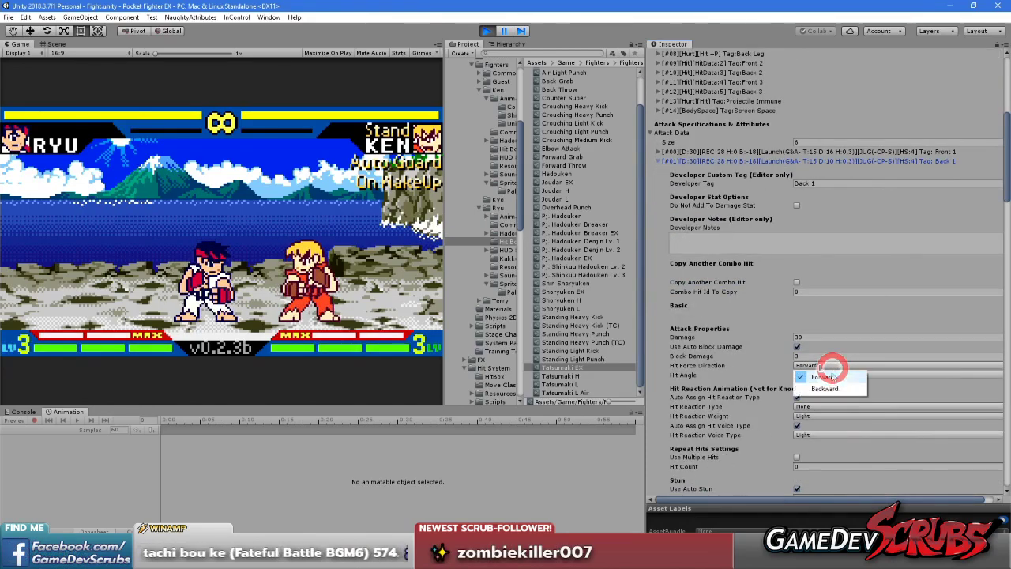
{"action": "left_click", "coordinate": [831, 381]}
{"action": "left_click", "coordinate": [272, 210]}
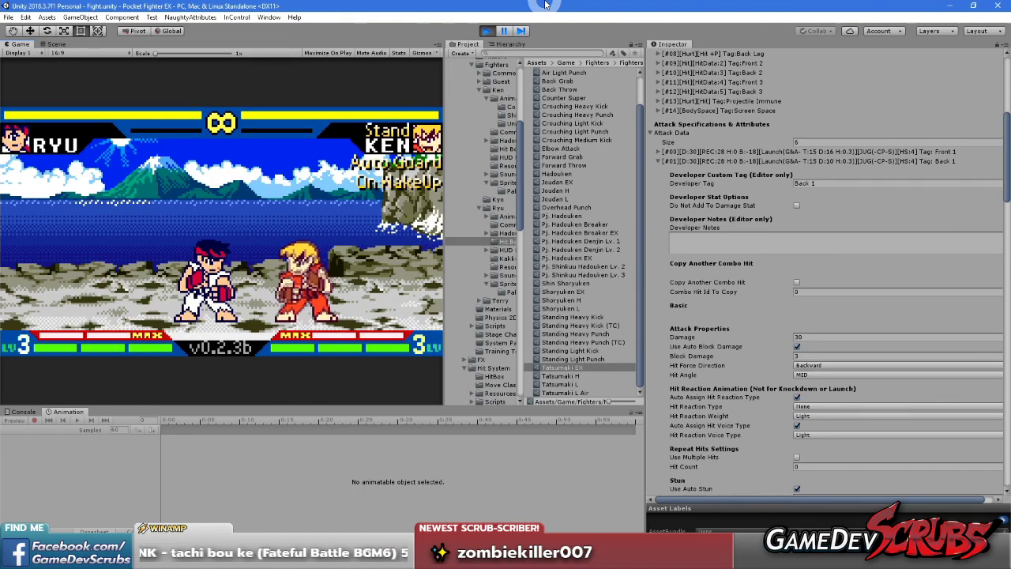
- Test Ryu's Tatsumaki EX on Ken, follow it with another special and reset the fighters' positions
{"action": "key", "text": "Down"}
{"action": "key", "text": "Left"}
{"action": "key", "text": "k"}
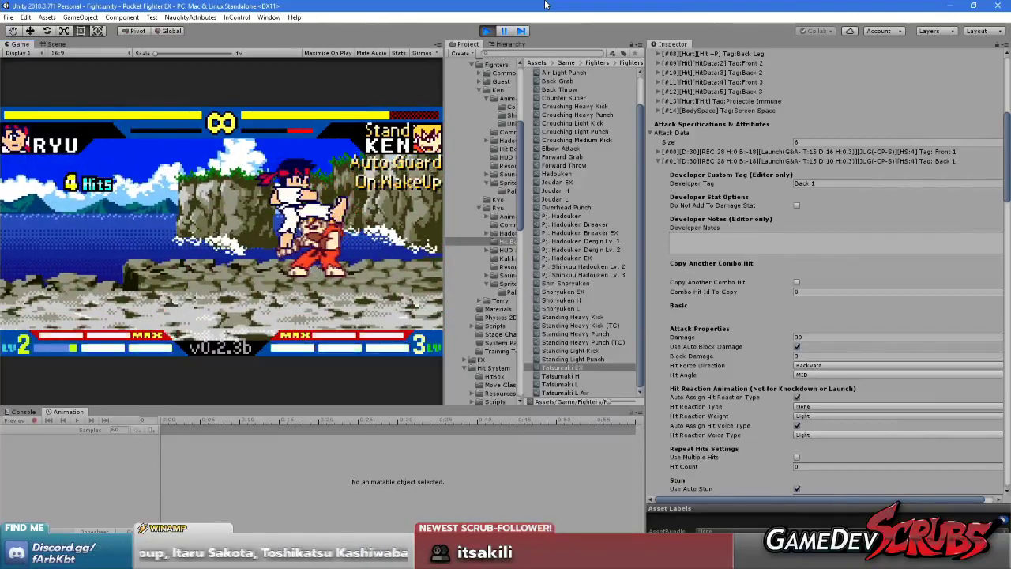
{"action": "key", "text": "Down"}
{"action": "key", "text": "Right"}
{"action": "key", "text": "Down"}
{"action": "key", "text": "Right"}
{"action": "key", "text": "j"}
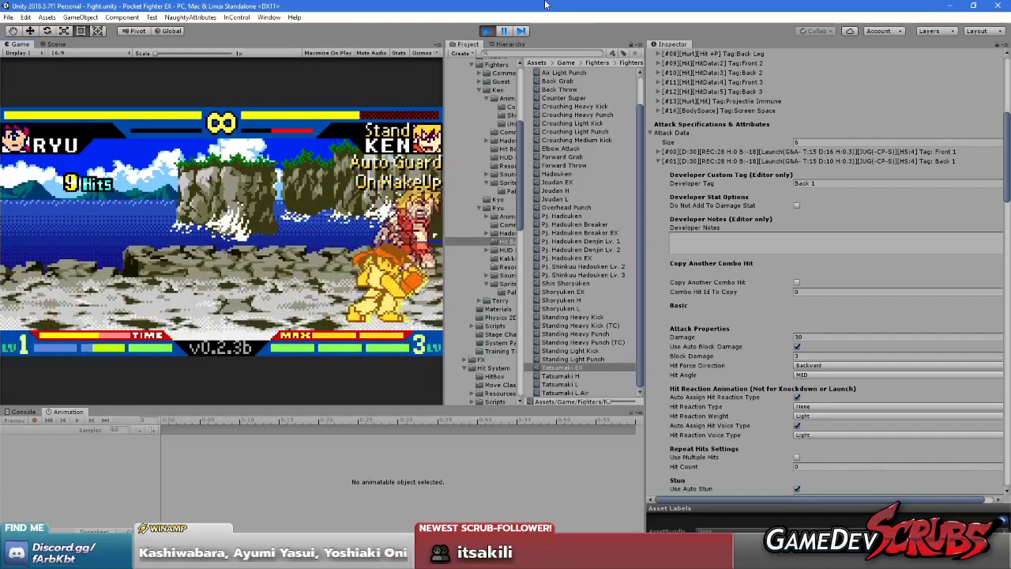
{"action": "key", "text": "r"}
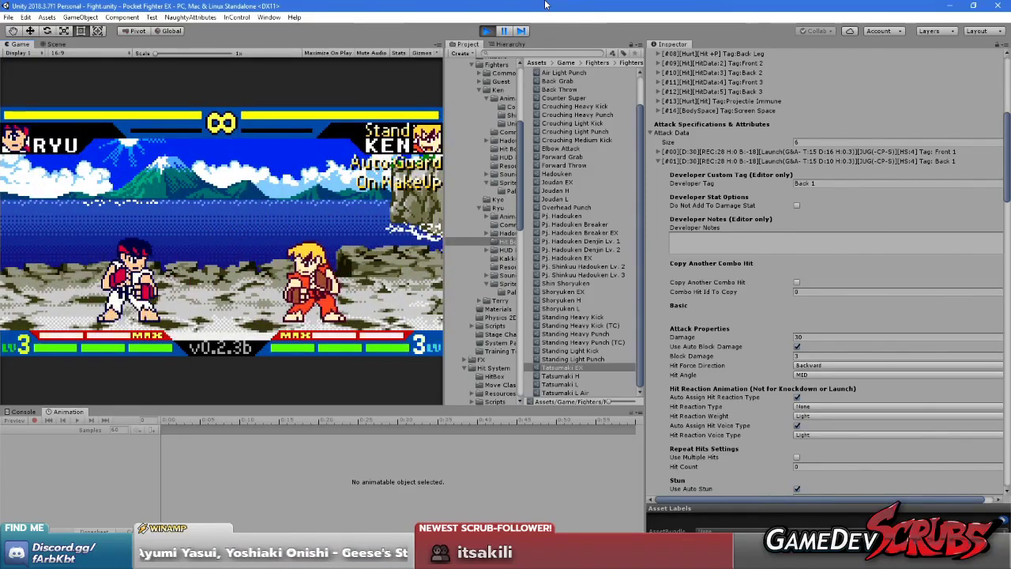
- Try Ryu's kick attacks on Ken from close range, resetting the fighters' positions between attempts
{"action": "key", "text": "k"}
{"action": "key", "text": "k"}
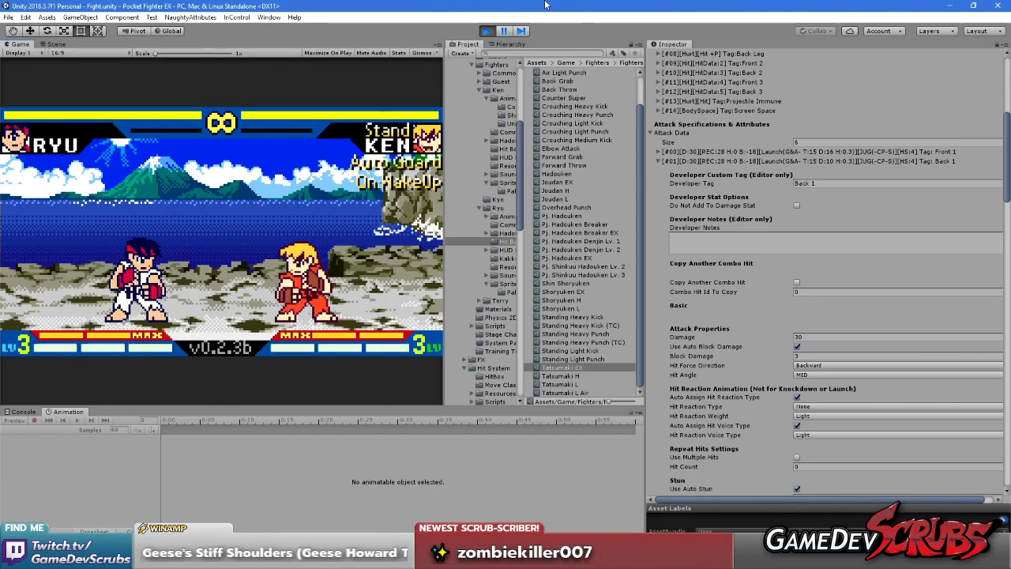
{"action": "key", "text": "k"}
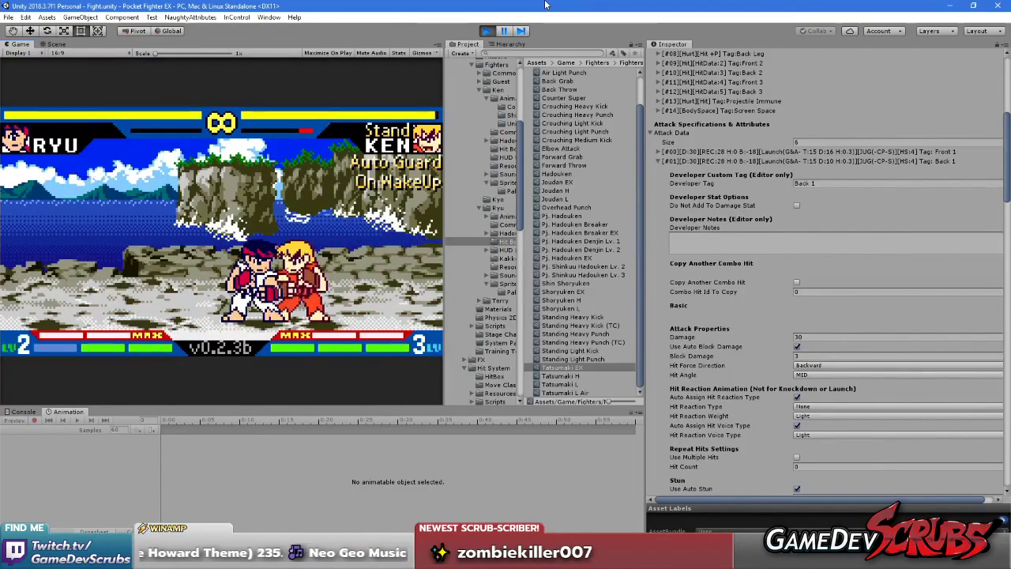
{"action": "key", "text": "k"}
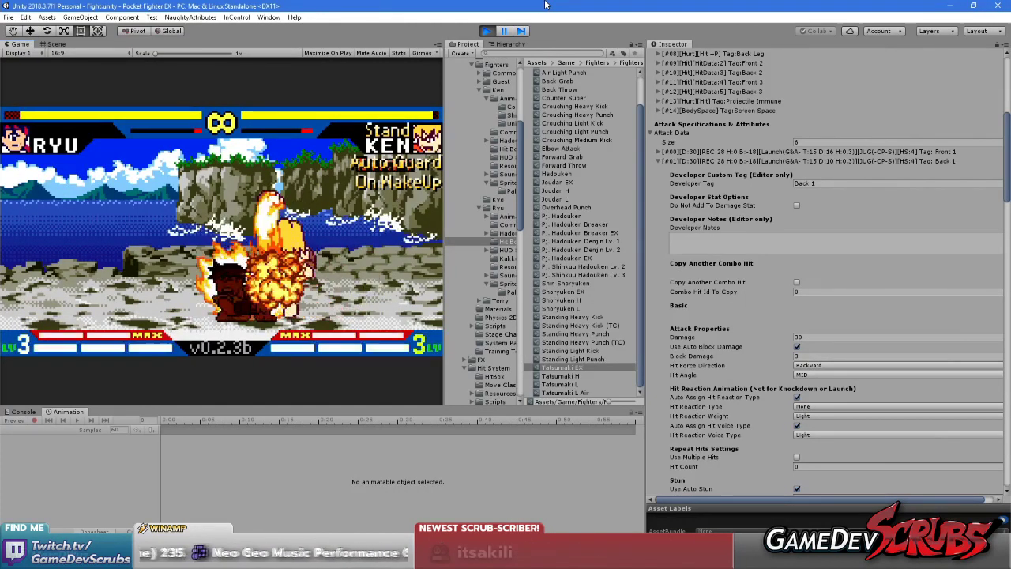
{"action": "key", "text": "r"}
{"action": "key", "text": "r"}
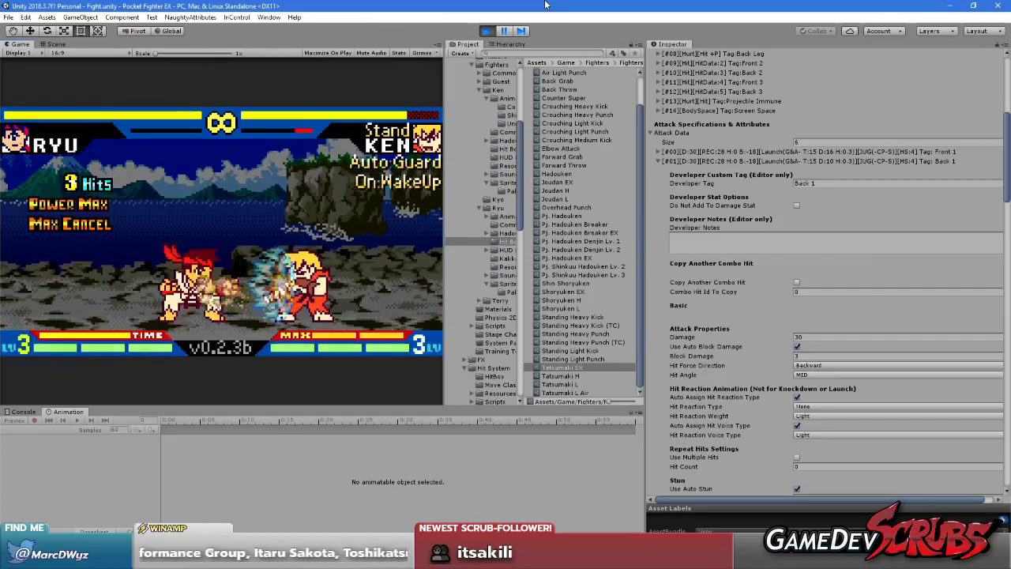
{"action": "key", "text": "r"}
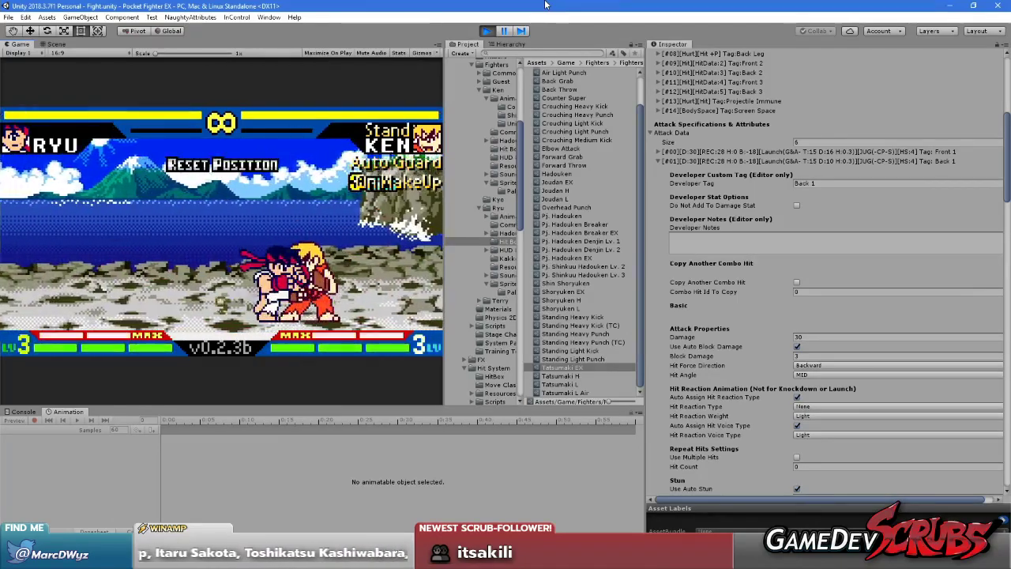
{"action": "key", "text": "r"}
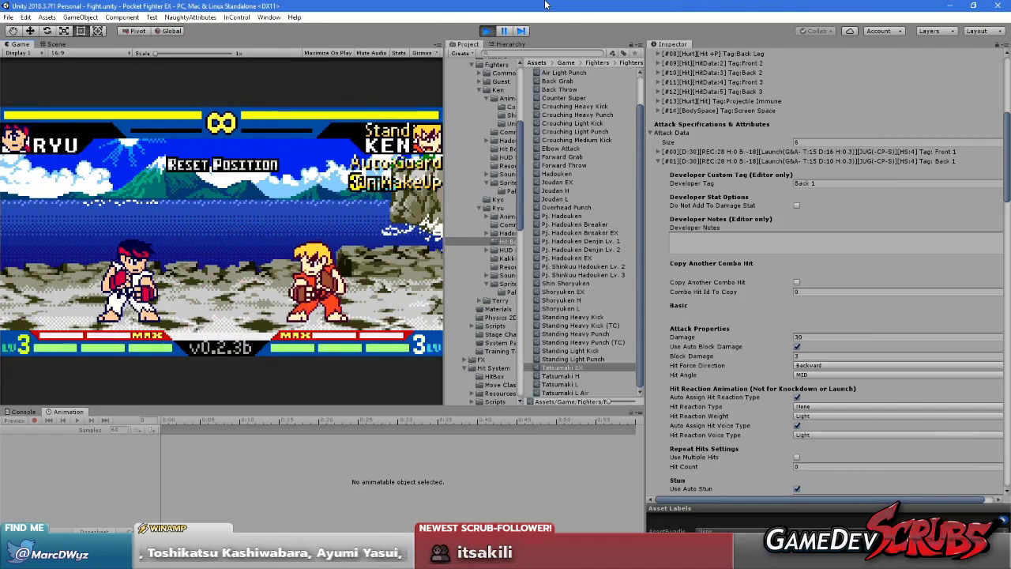
- Move Ryu in on Ken, test a punch combo and reset the fighters' positions
{"action": "key", "text": "j"}
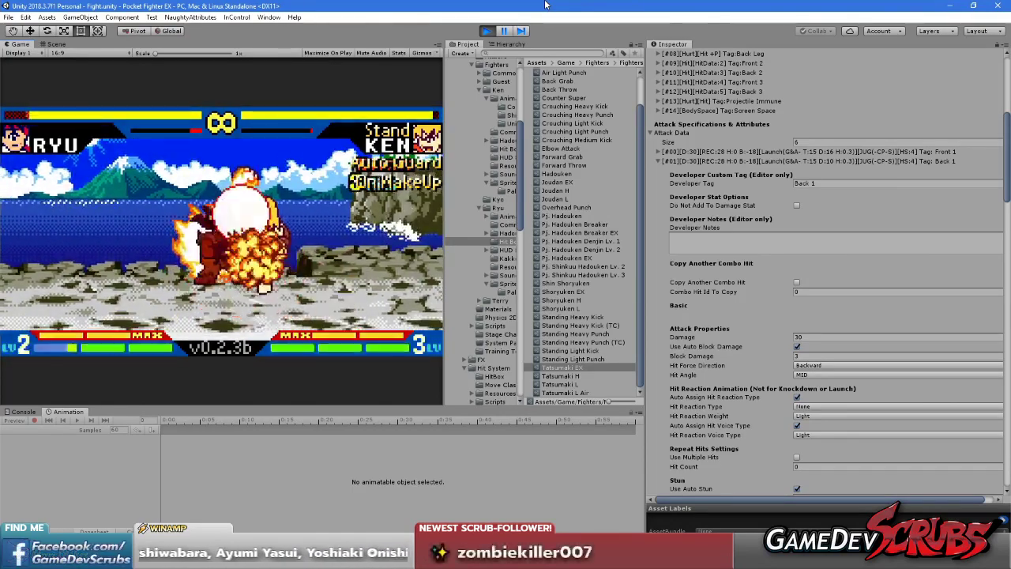
{"action": "key", "text": "d"}
{"action": "key", "text": "d"}
{"action": "key", "text": "j"}
{"action": "key", "text": "j"}
{"action": "key", "text": "j"}
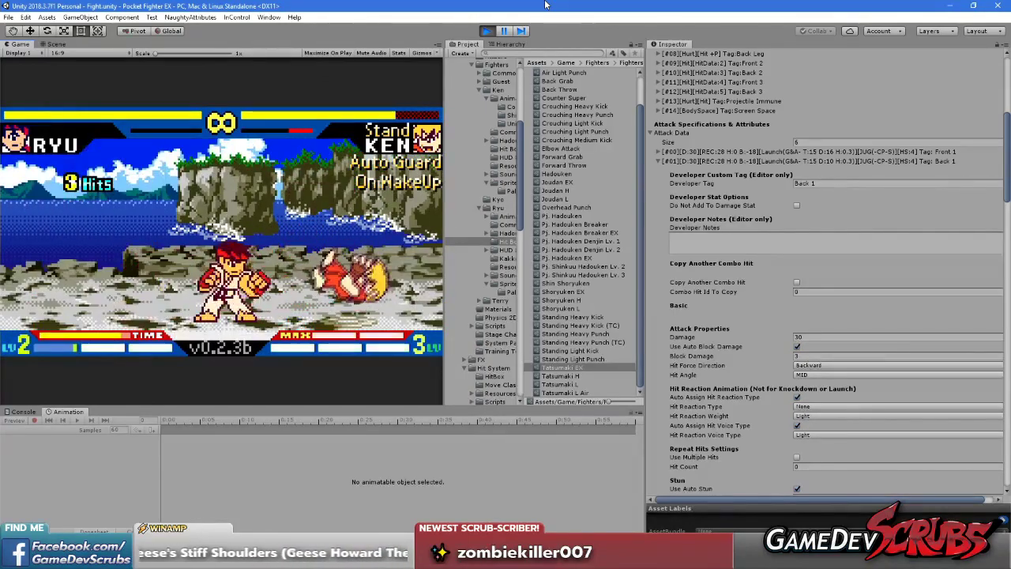
{"action": "key", "text": "r"}
- Advance Ryu again, test a combined punch and kick launch on Ken and reset the positions
{"action": "key", "text": "d"}
{"action": "key", "text": "j"}
{"action": "key", "text": "j"}
{"action": "key", "text": "k"}
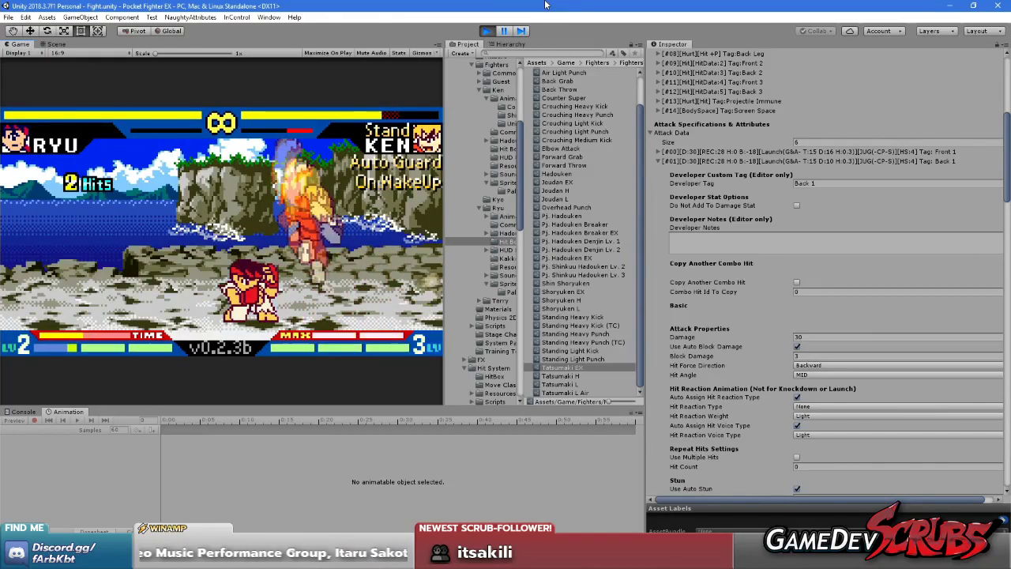
{"action": "key", "text": "j"}
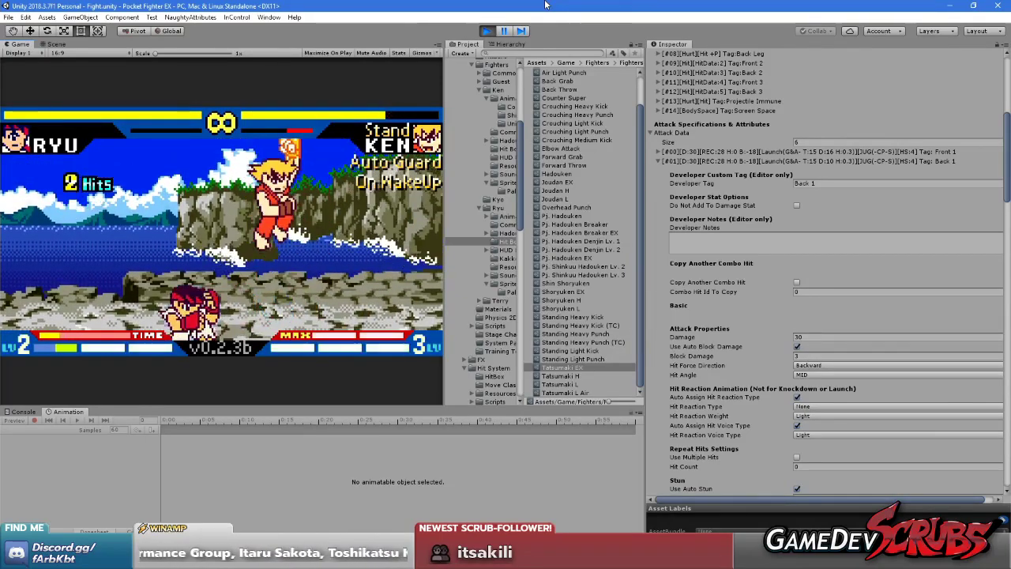
{"action": "key", "text": "r"}
- Test a Max Cancel combo with Ryu that carries Ken to the stage edge
{"action": "key", "text": "j"}
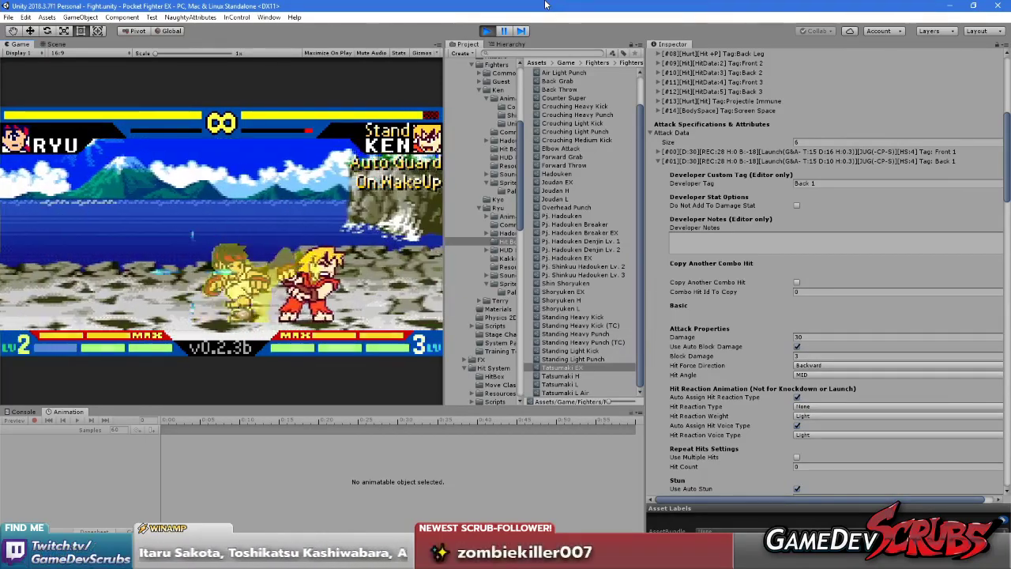
{"action": "key", "text": "j"}
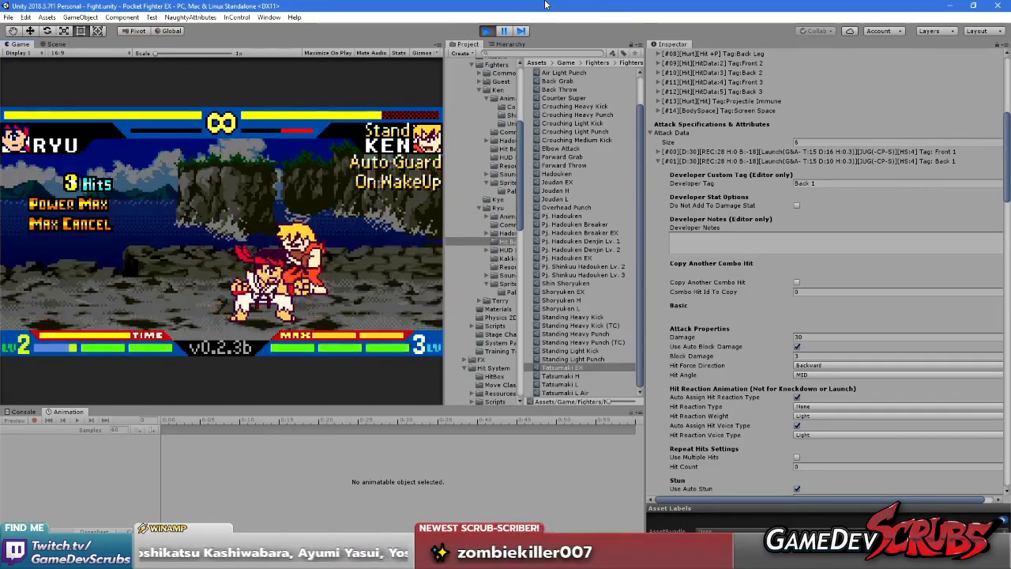
{"action": "key", "text": "k"}
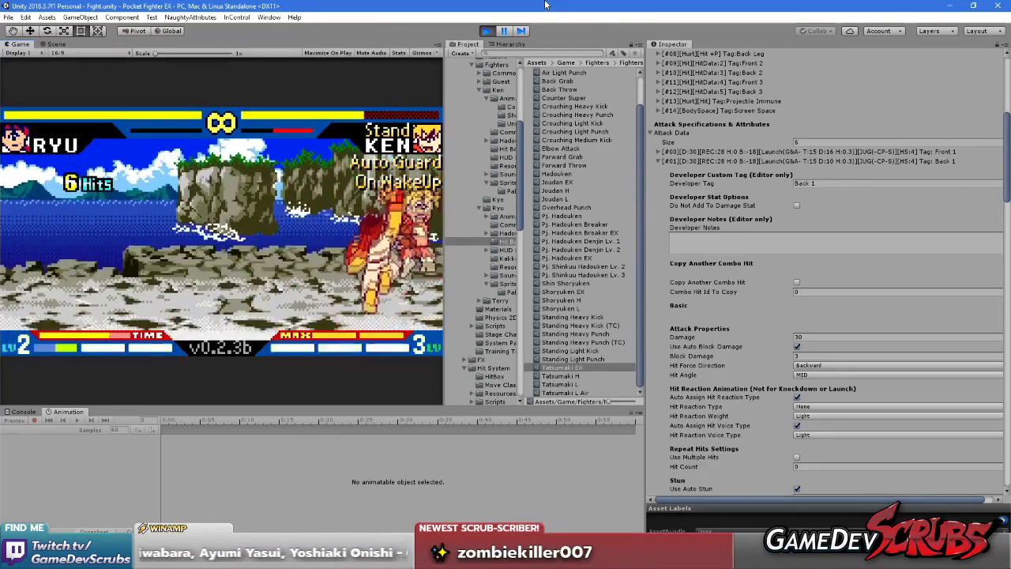
{"action": "key", "text": "j"}
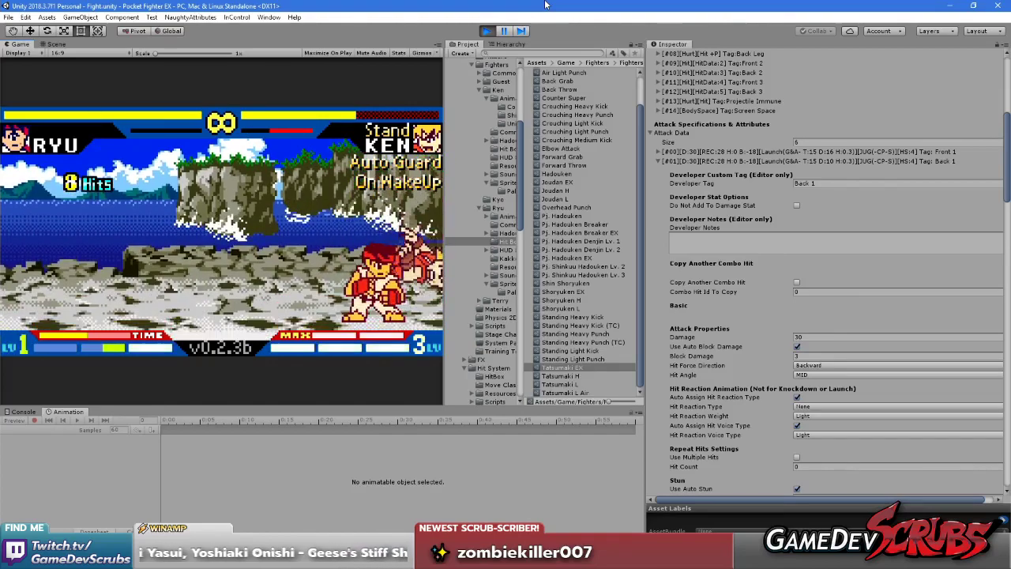
{"action": "key", "text": "j"}
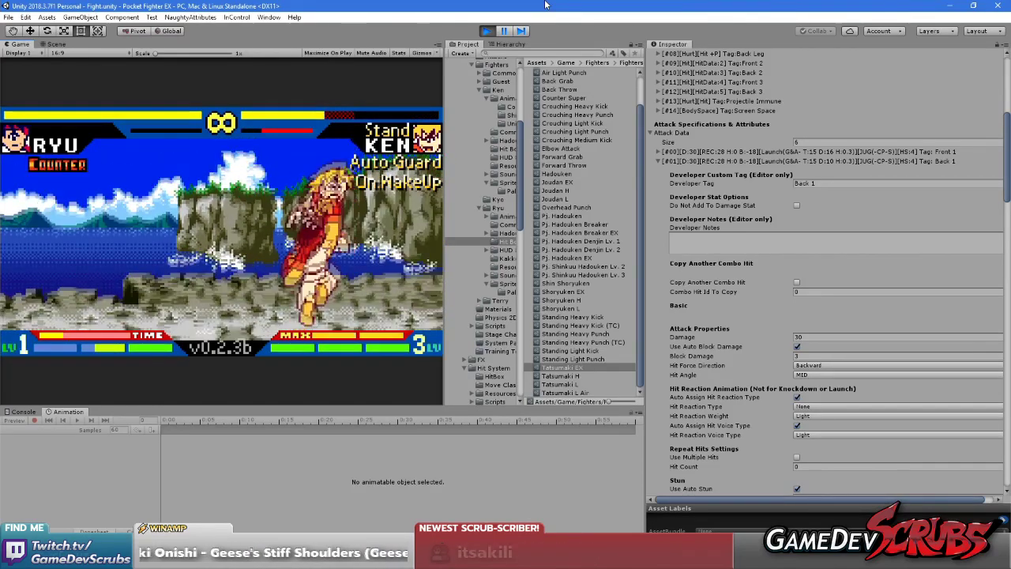
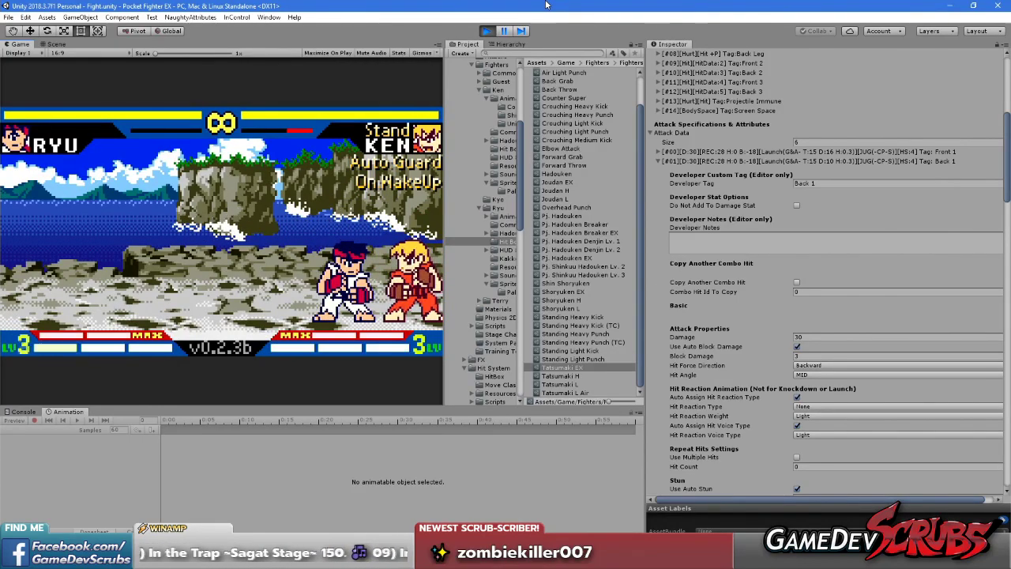
- Check Tatsumaki EX's Front 1 attack data, collapse it and set Back 1's Hit Force Direction to Forward
{"action": "left_click", "coordinate": [831, 153]}
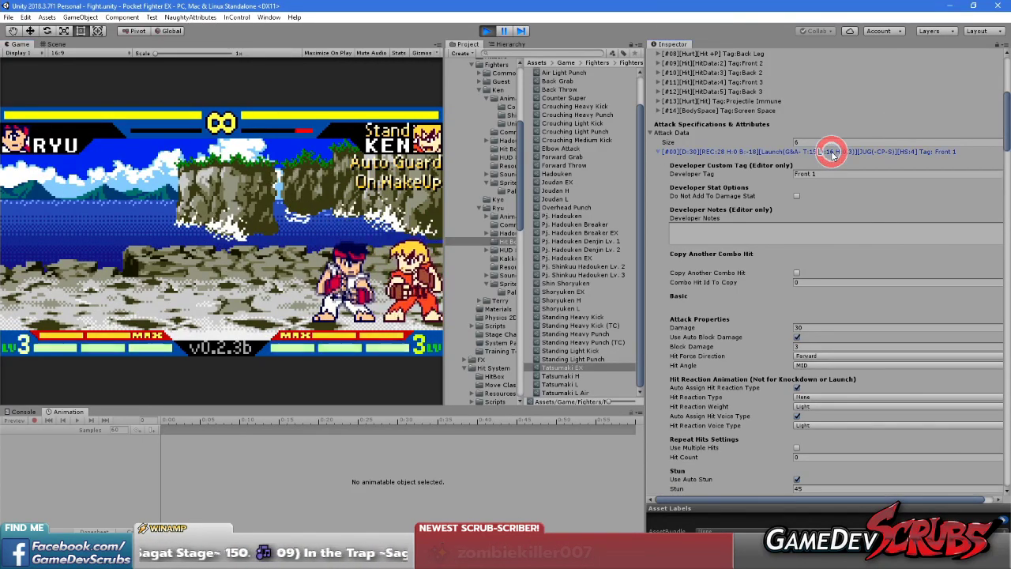
{"action": "left_click", "coordinate": [803, 150]}
{"action": "left_click", "coordinate": [802, 150]}
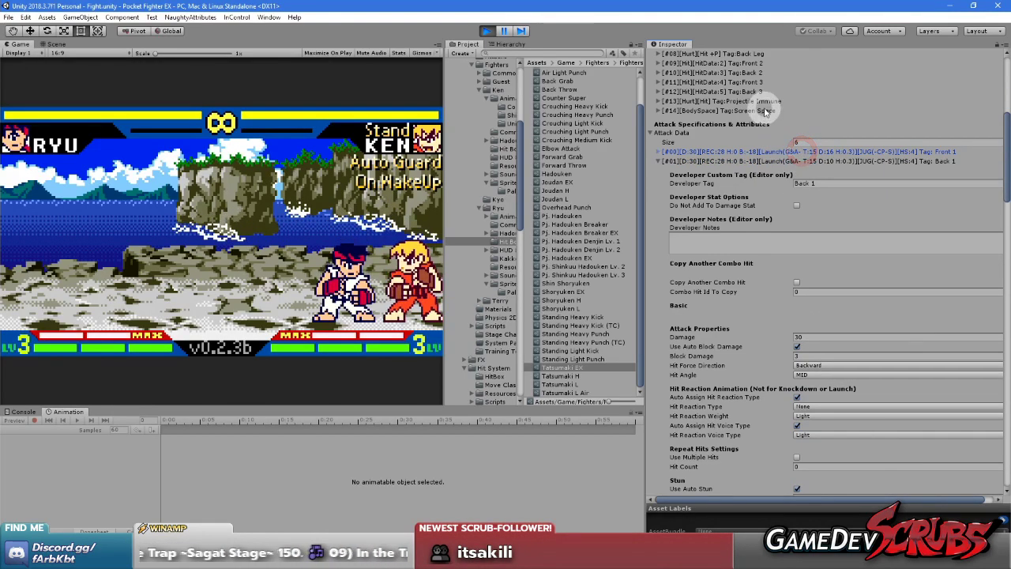
{"action": "left_click", "coordinate": [851, 368]}
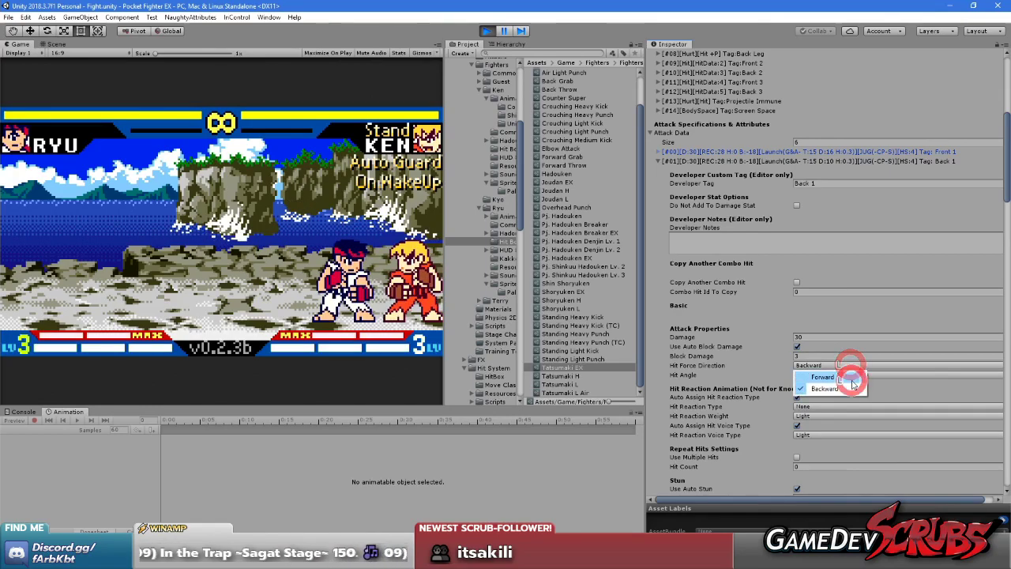
{"action": "left_click", "coordinate": [851, 379]}
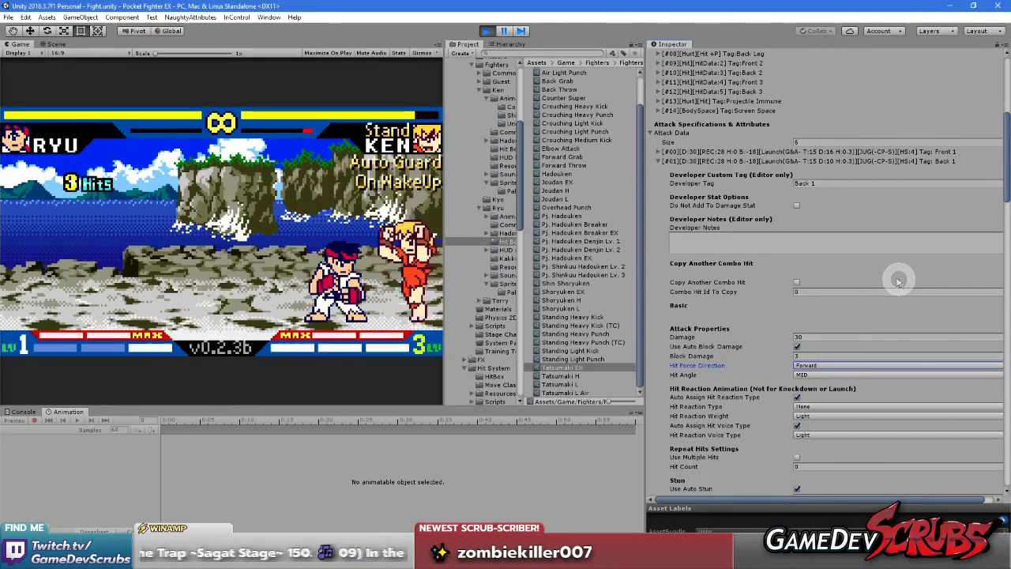
- Try Backward as the Hit Force Direction of the Front 1 attack data, and set it back to Forward
{"action": "left_click", "coordinate": [827, 154]}
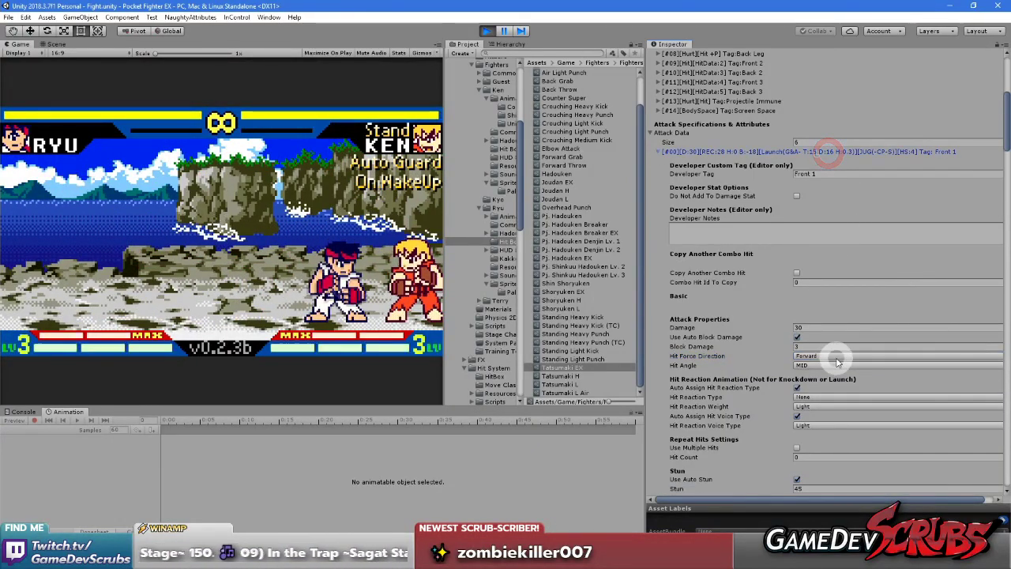
{"action": "left_click", "coordinate": [834, 355]}
{"action": "left_click", "coordinate": [842, 380]}
{"action": "left_click", "coordinate": [452, 199]}
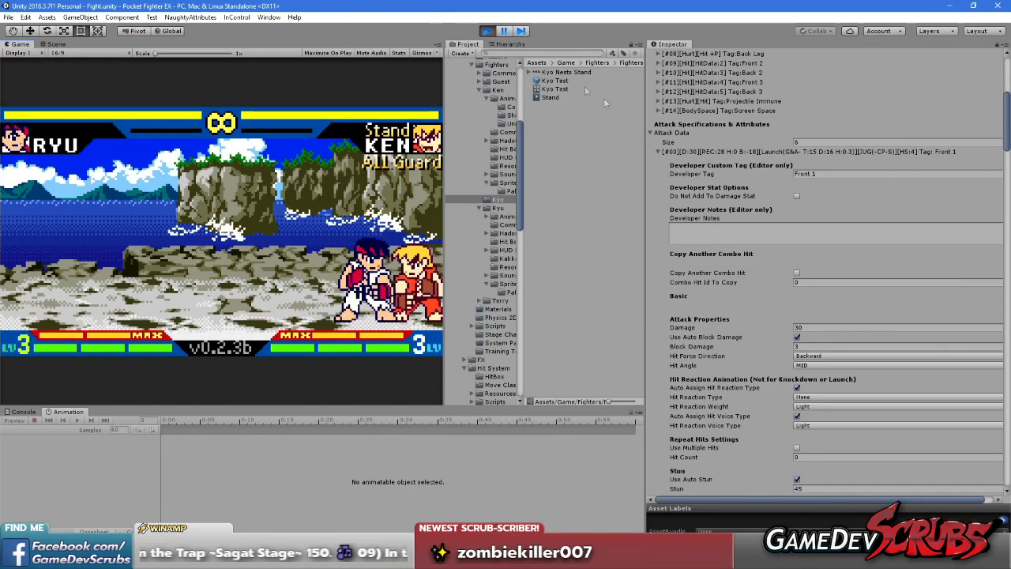
{"action": "left_click", "coordinate": [821, 355]}
{"action": "left_click", "coordinate": [825, 368]}
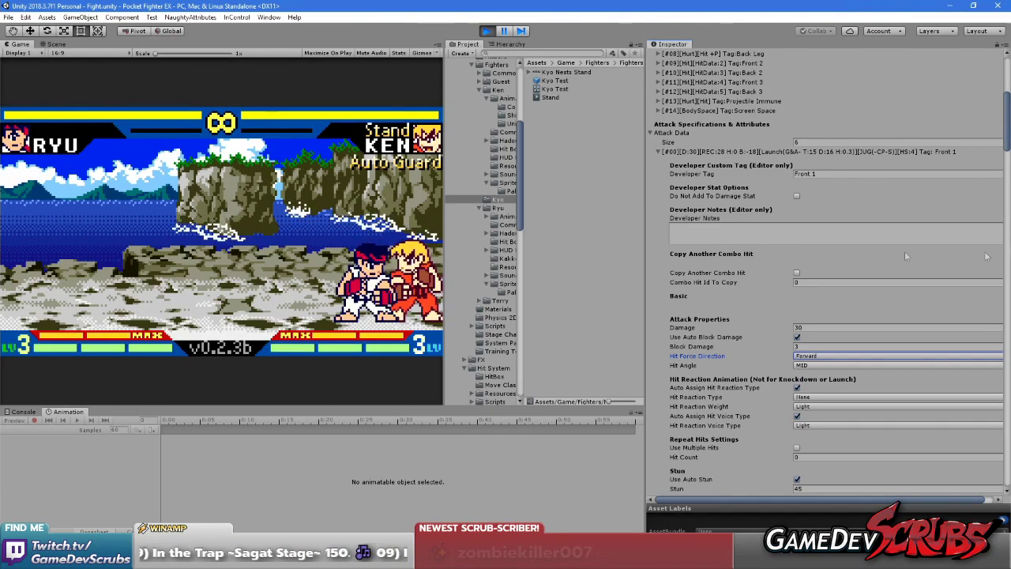
- Collapse Air Set Juggle Properties in the Front 1 attack data and expand its Ground Launch Config
{"action": "scroll", "coordinate": [813, 283], "scroll_direction": "down", "scroll_amount": 10}
{"action": "scroll", "coordinate": [813, 282], "scroll_direction": "down", "scroll_amount": 14}
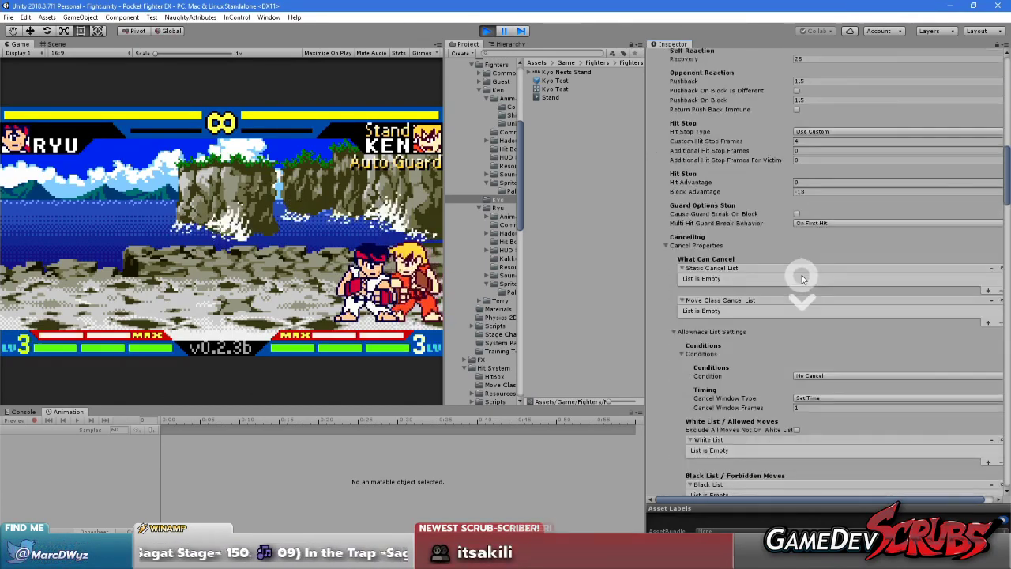
{"action": "left_click", "coordinate": [796, 276]}
{"action": "scroll", "coordinate": [796, 272], "scroll_direction": "down", "scroll_amount": 5}
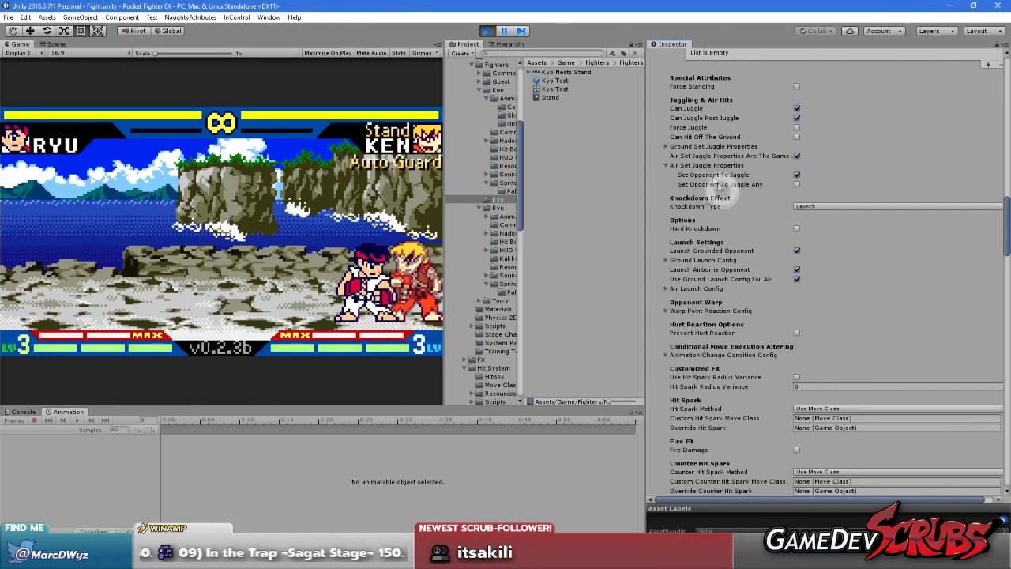
{"action": "left_click", "coordinate": [698, 163]}
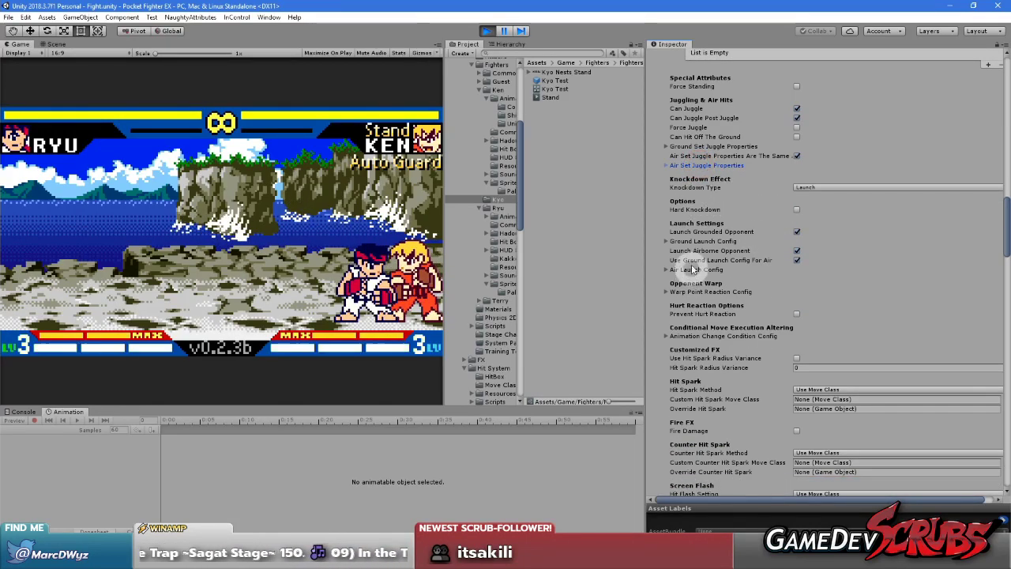
{"action": "scroll", "coordinate": [694, 252], "scroll_direction": "down", "scroll_amount": 2}
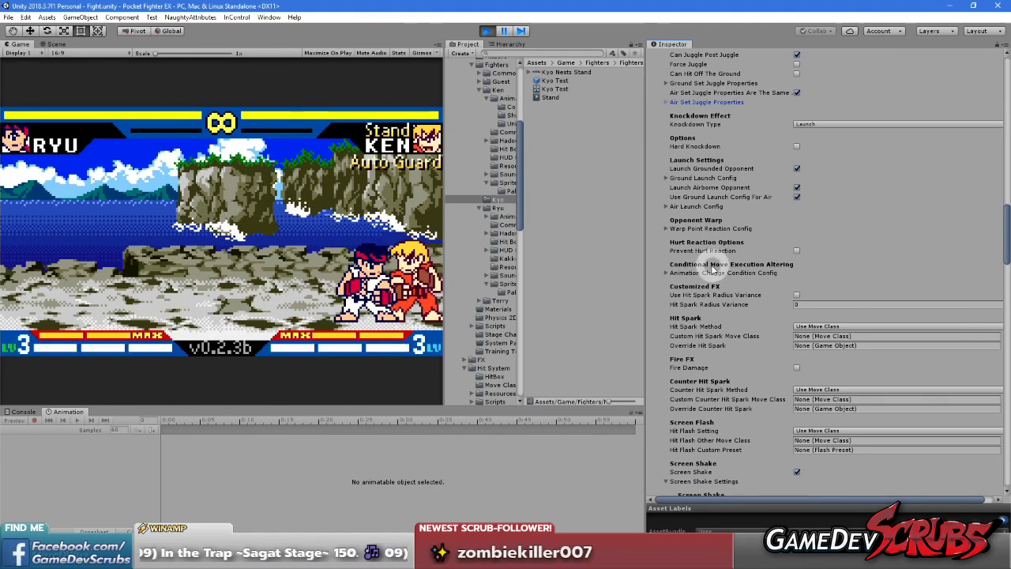
{"action": "left_click", "coordinate": [697, 178]}
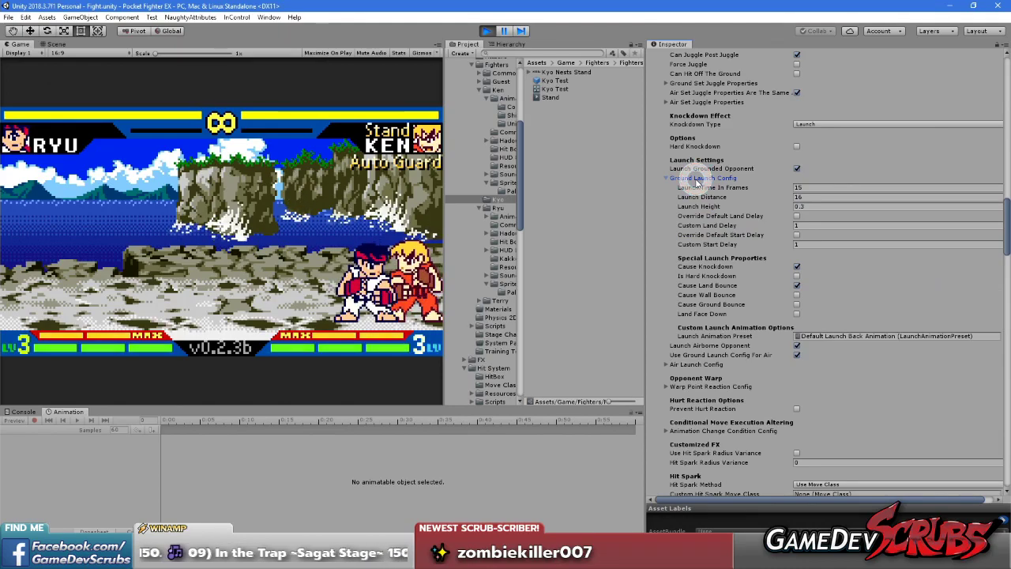
- Set the Launch Distance in Front 1's Ground Launch Config to -16
{"action": "left_click", "coordinate": [836, 206]}
{"action": "left_click", "coordinate": [812, 196]}
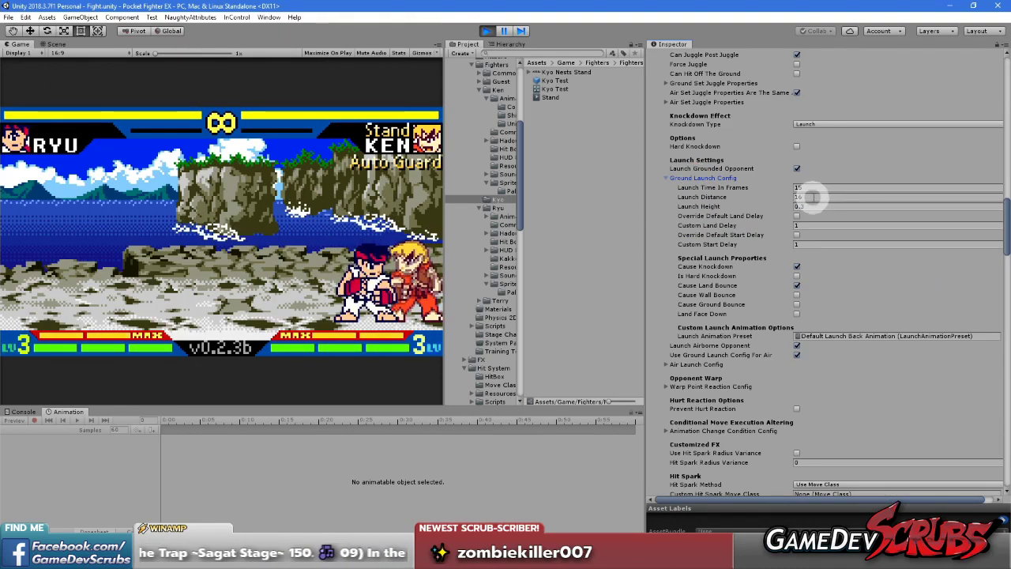
{"action": "scroll", "coordinate": [790, 226], "scroll_direction": "up", "scroll_amount": 15}
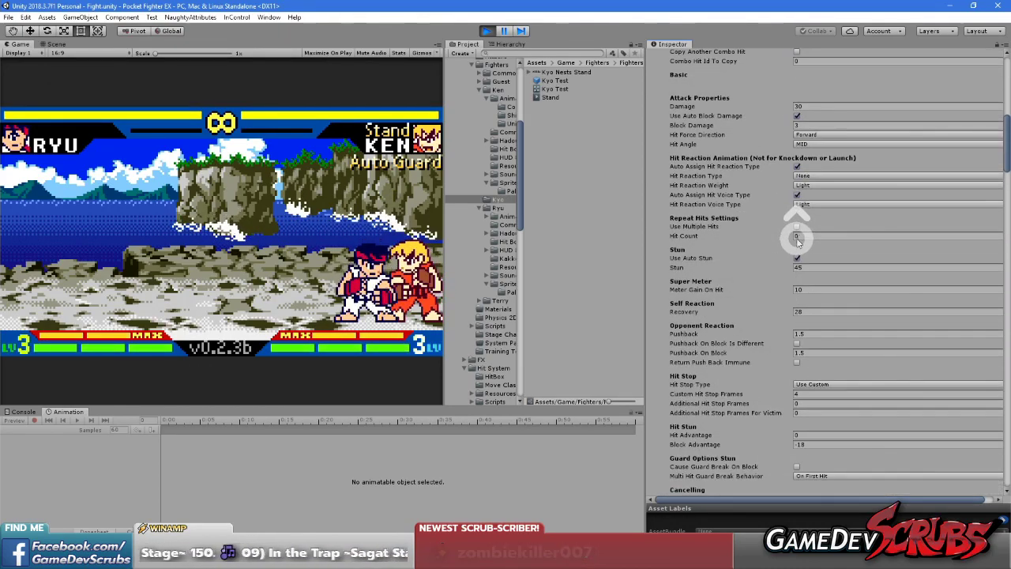
{"action": "left_click", "coordinate": [748, 165]}
{"action": "left_click", "coordinate": [806, 191]}
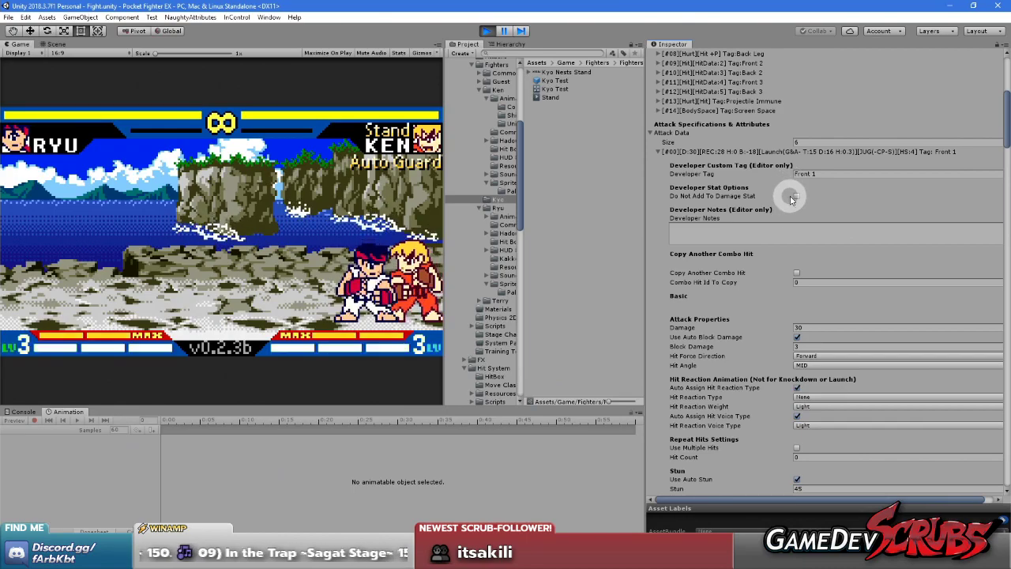
{"action": "scroll", "coordinate": [788, 192], "scroll_direction": "down", "scroll_amount": 15}
{"action": "scroll", "coordinate": [777, 212], "scroll_direction": "down", "scroll_amount": 3}
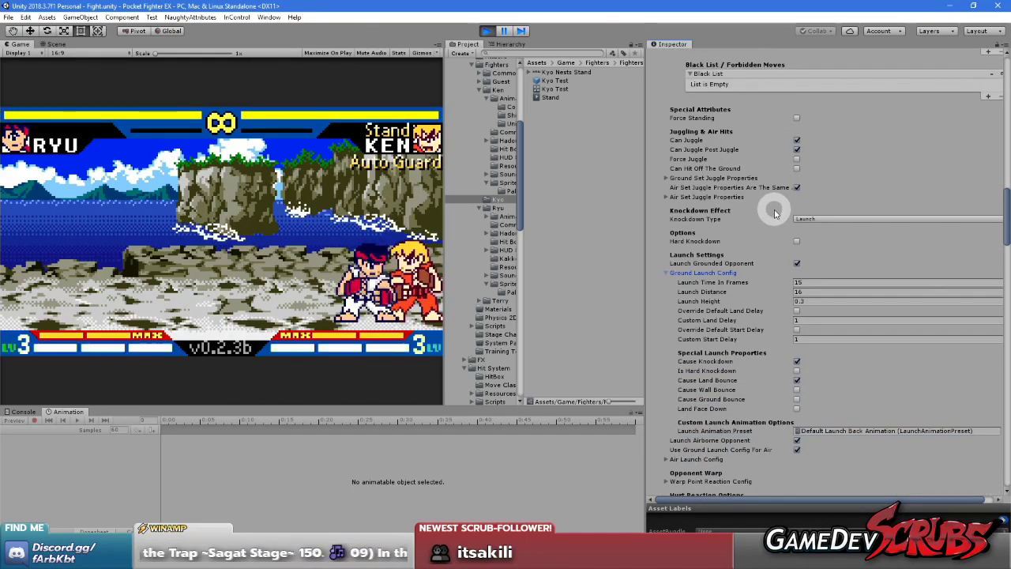
{"action": "left_click", "coordinate": [825, 293]}
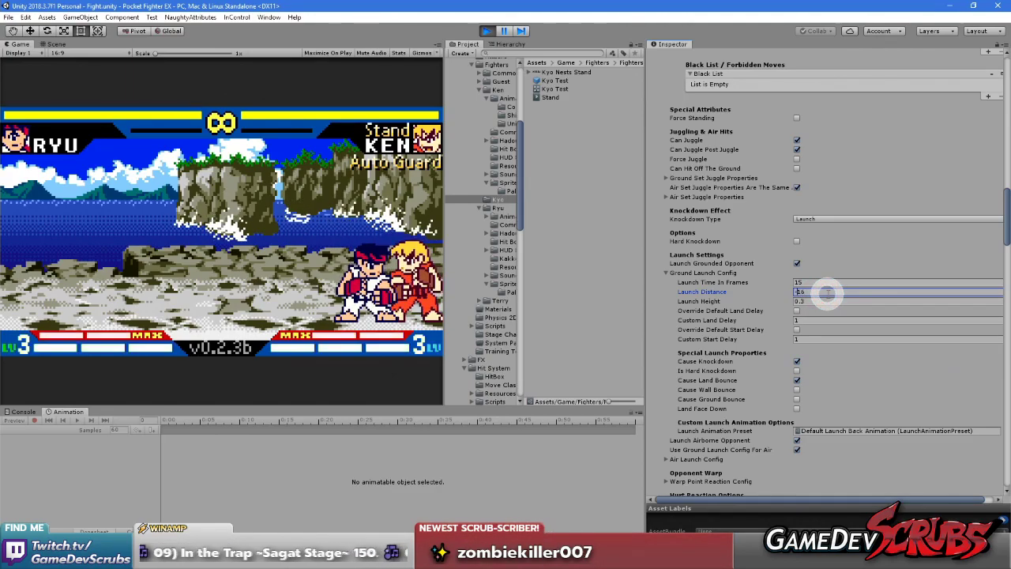
- Check Front 1's Air Launch Config, collapse it and test the ground launch with a Ryu combo on Ken
{"action": "scroll", "coordinate": [760, 285], "scroll_direction": "down", "scroll_amount": 3}
{"action": "left_click", "coordinate": [720, 366]}
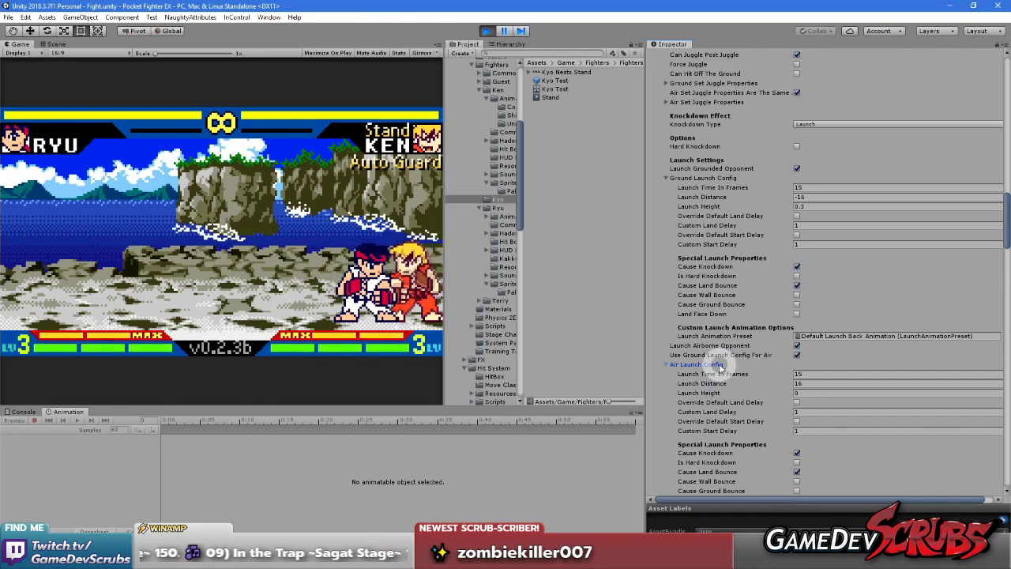
{"action": "left_click", "coordinate": [717, 364]}
{"action": "left_click", "coordinate": [260, 237]}
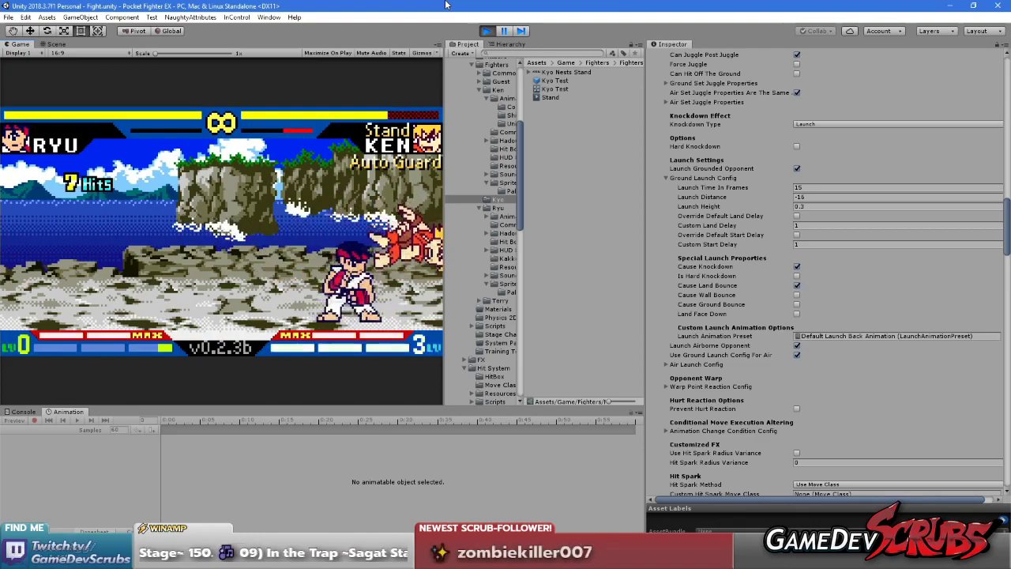
- Collapse the Front 1 attack data and change the Hit Force Direction in Back 1's Attack Properties
{"action": "scroll", "coordinate": [766, 207], "scroll_direction": "up", "scroll_amount": 15}
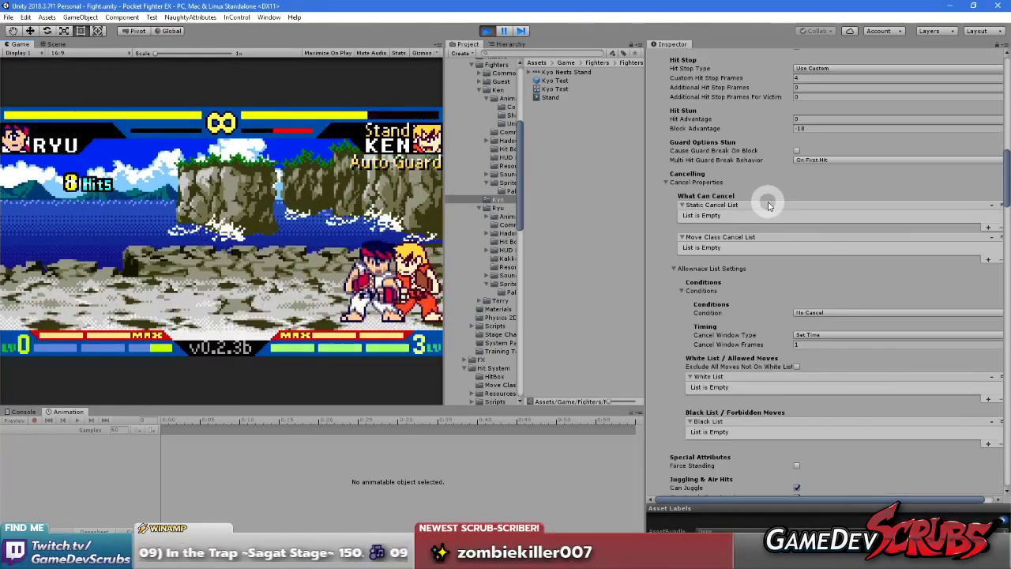
{"action": "scroll", "coordinate": [766, 207], "scroll_direction": "up", "scroll_amount": 15}
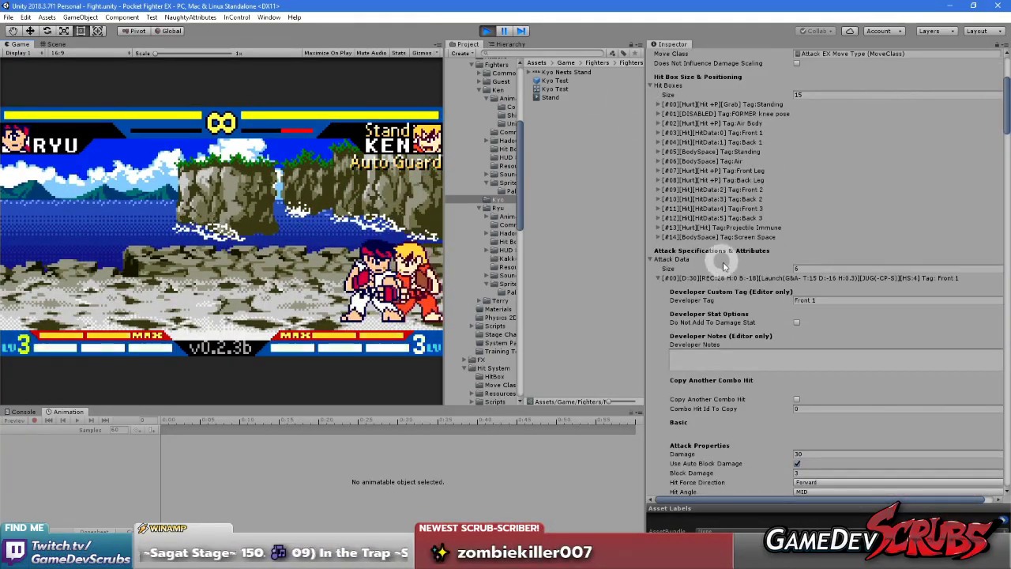
{"action": "left_click", "coordinate": [725, 278]}
{"action": "left_click", "coordinate": [734, 288]}
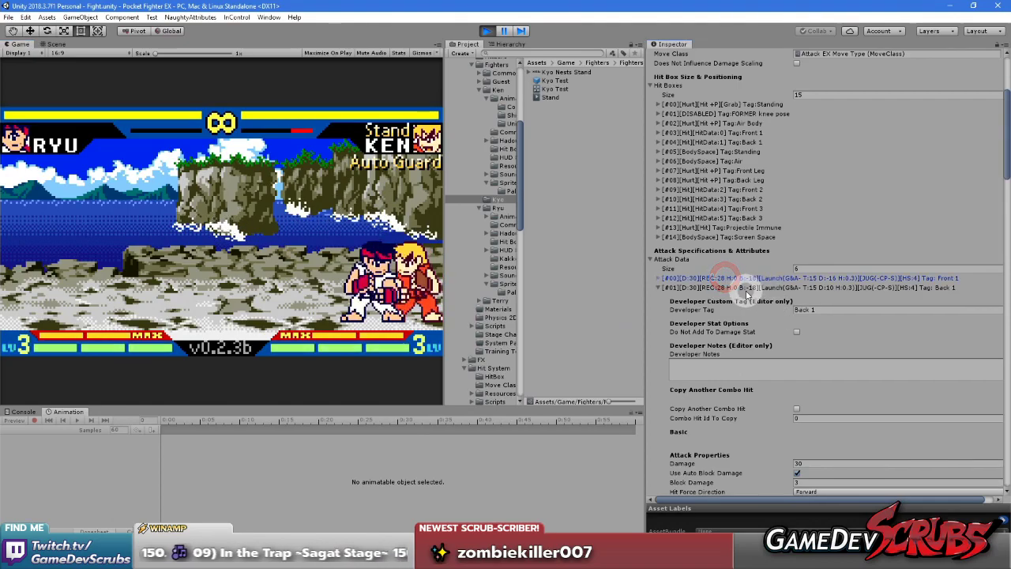
{"action": "scroll", "coordinate": [746, 293], "scroll_direction": "down", "scroll_amount": 4}
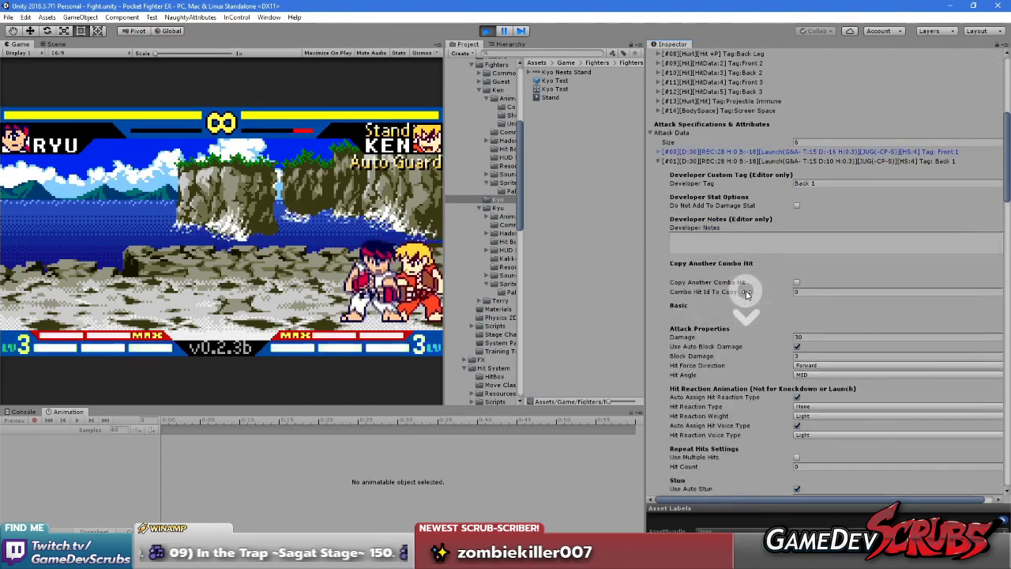
{"action": "left_click", "coordinate": [805, 365]}
{"action": "left_click", "coordinate": [823, 390]}
- Set the Launch Distance in Back 1's Ground Launch Config to -10
{"action": "scroll", "coordinate": [821, 315], "scroll_direction": "down", "scroll_amount": 20}
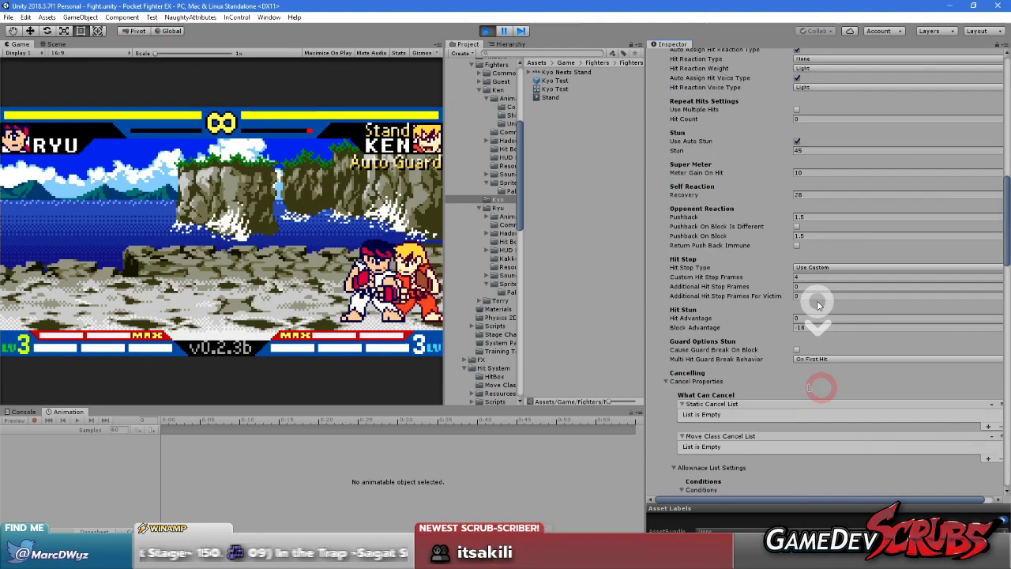
{"action": "scroll", "coordinate": [811, 303], "scroll_direction": "down", "scroll_amount": 10}
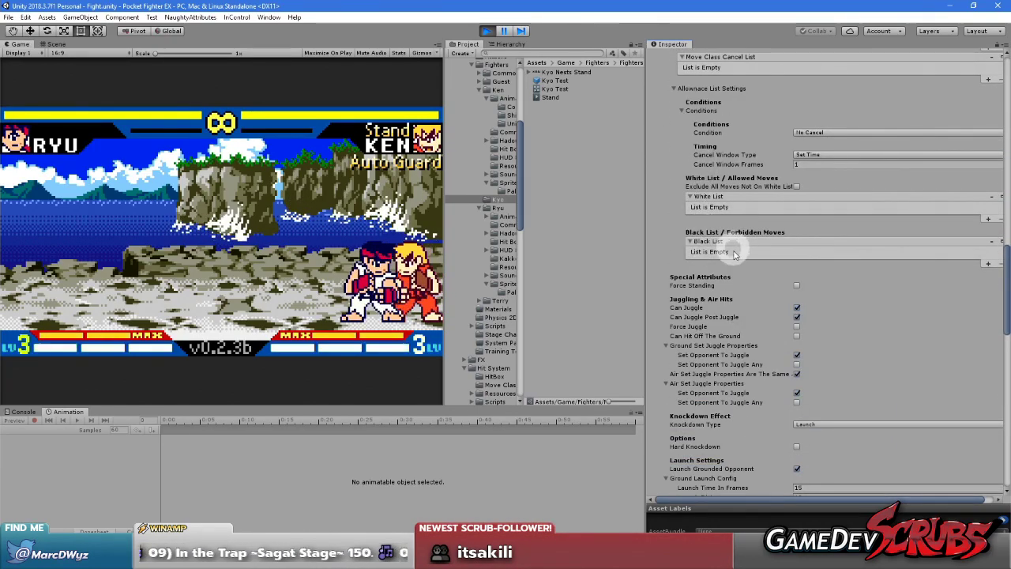
{"action": "left_click", "coordinate": [814, 244]}
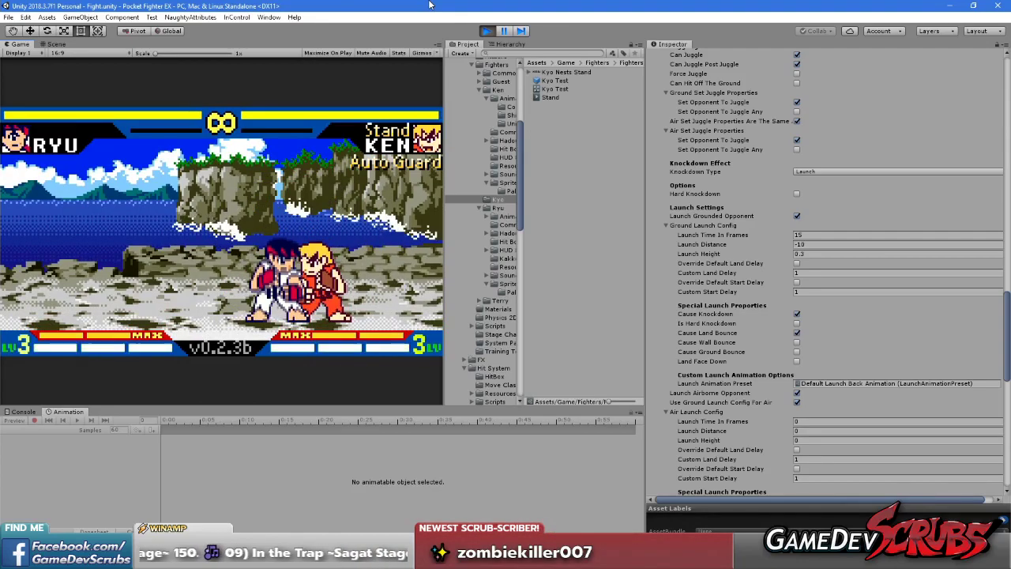
- Open the Training Mode Settings asset and set Stun Mode to Stun Next Move
{"action": "scroll", "coordinate": [465, 269], "scroll_direction": "down", "scroll_amount": 10}
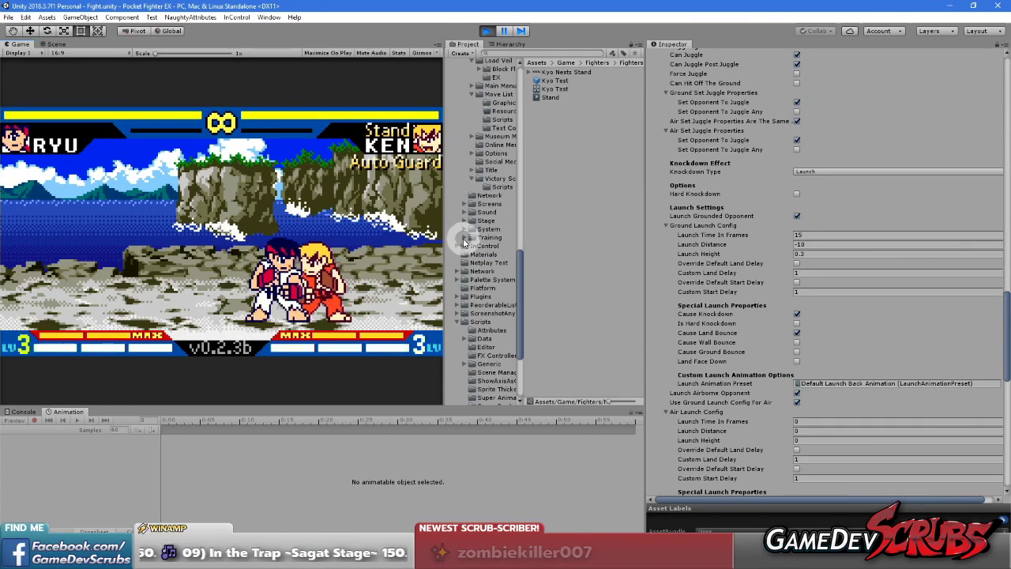
{"action": "left_click", "coordinate": [486, 237]}
{"action": "left_click", "coordinate": [577, 81]}
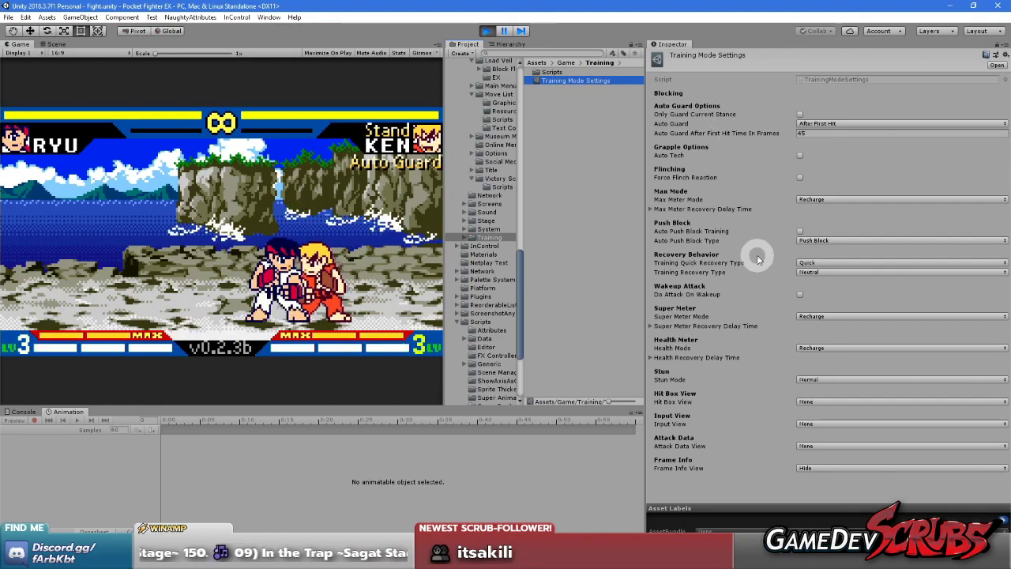
{"action": "left_click", "coordinate": [820, 379]}
{"action": "left_click", "coordinate": [835, 415]}
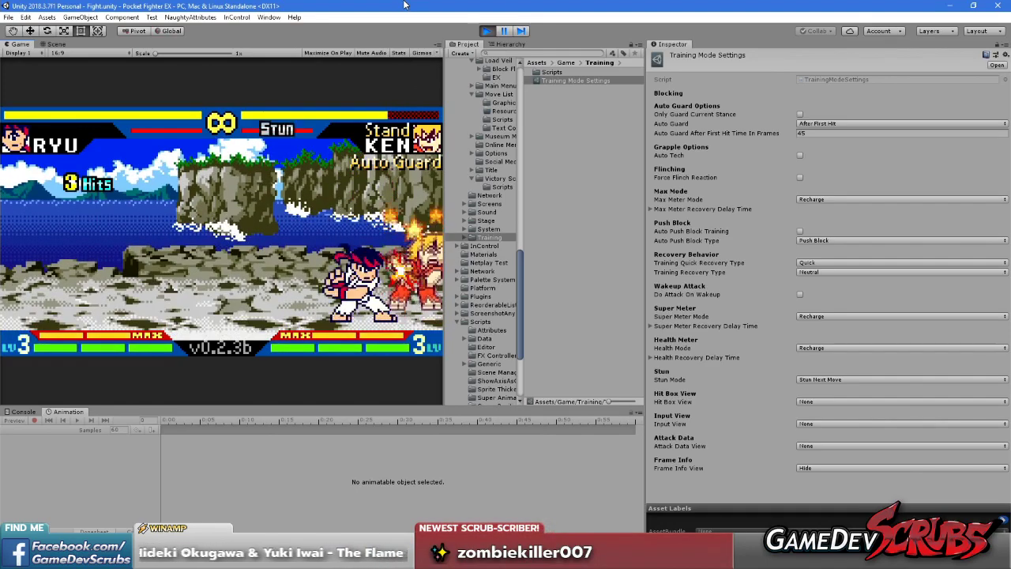
- Try No Stun as the training Stun Mode, and set it to Normal
{"action": "left_click", "coordinate": [802, 347]}
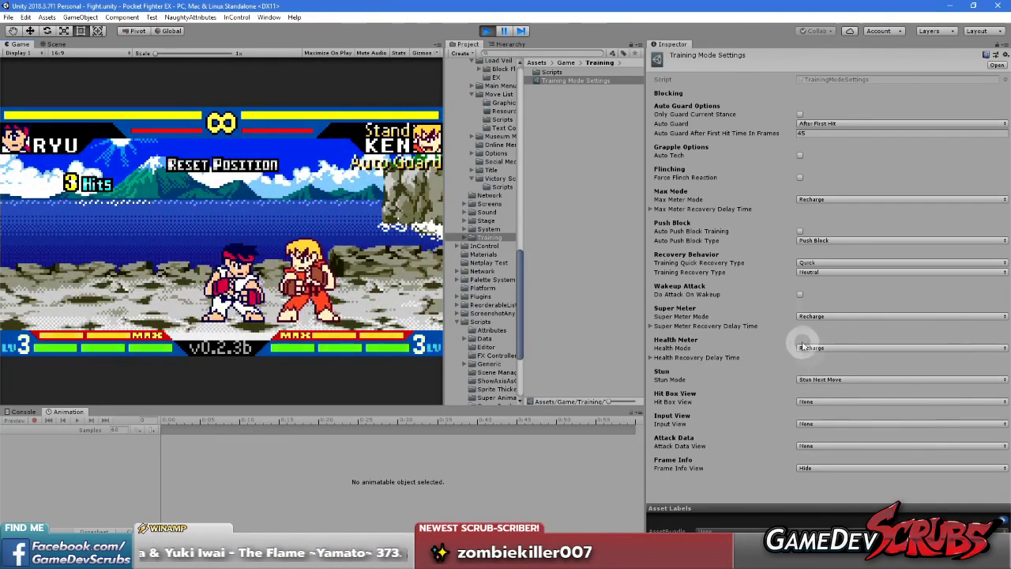
{"action": "left_click", "coordinate": [822, 380]}
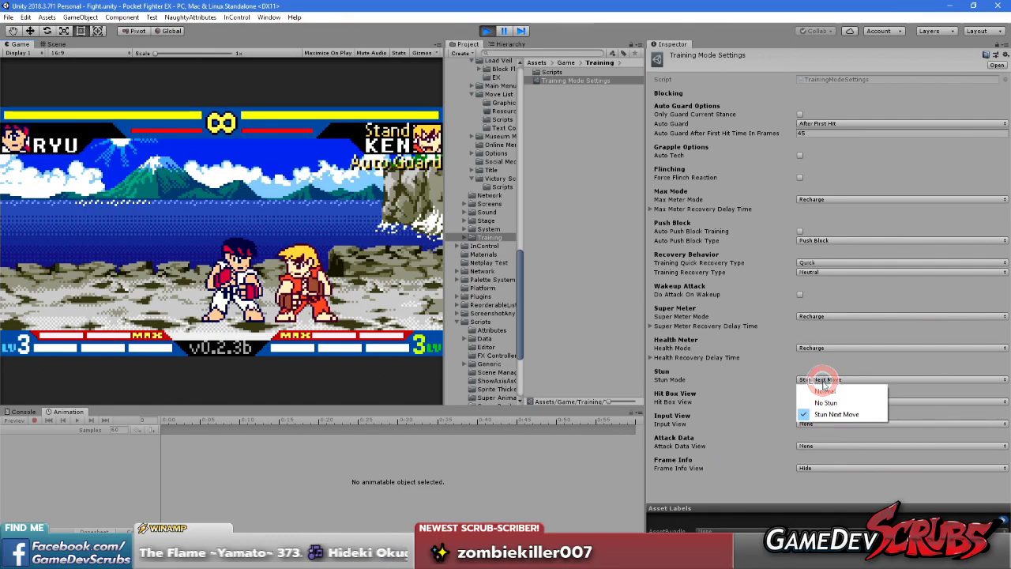
{"action": "left_click", "coordinate": [831, 401]}
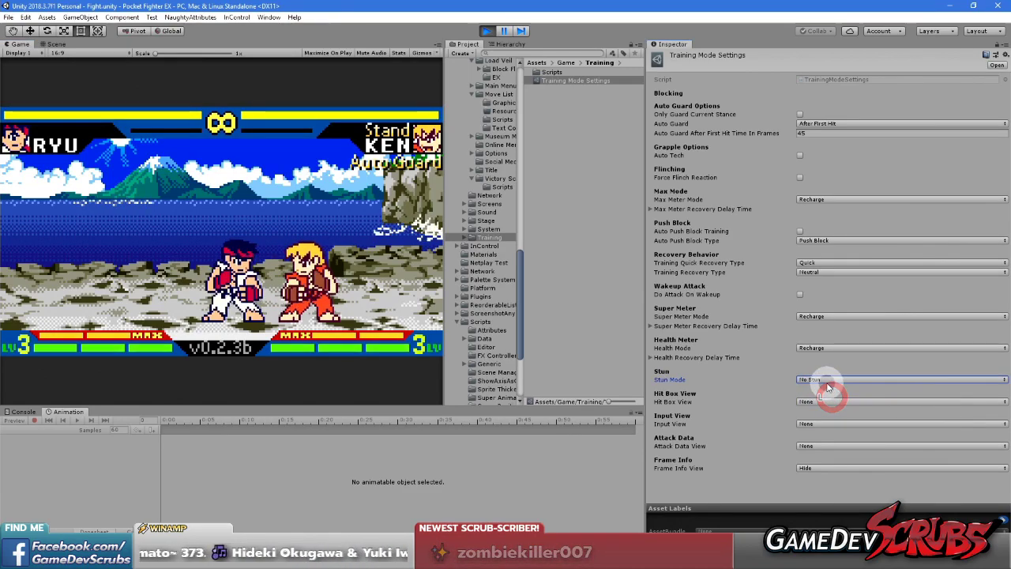
{"action": "left_click", "coordinate": [824, 379]}
{"action": "left_click", "coordinate": [824, 390]}
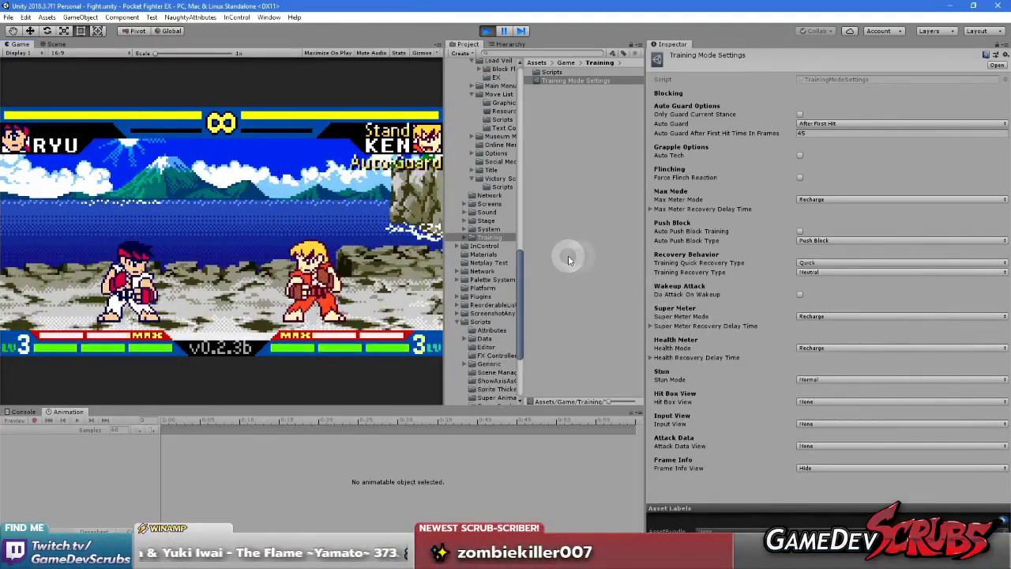
- Cycle the training dummy's guard through Random to Guard All and enable Do Attack On Wakeup
{"action": "scroll", "coordinate": [484, 194], "scroll_direction": "up", "scroll_amount": 3}
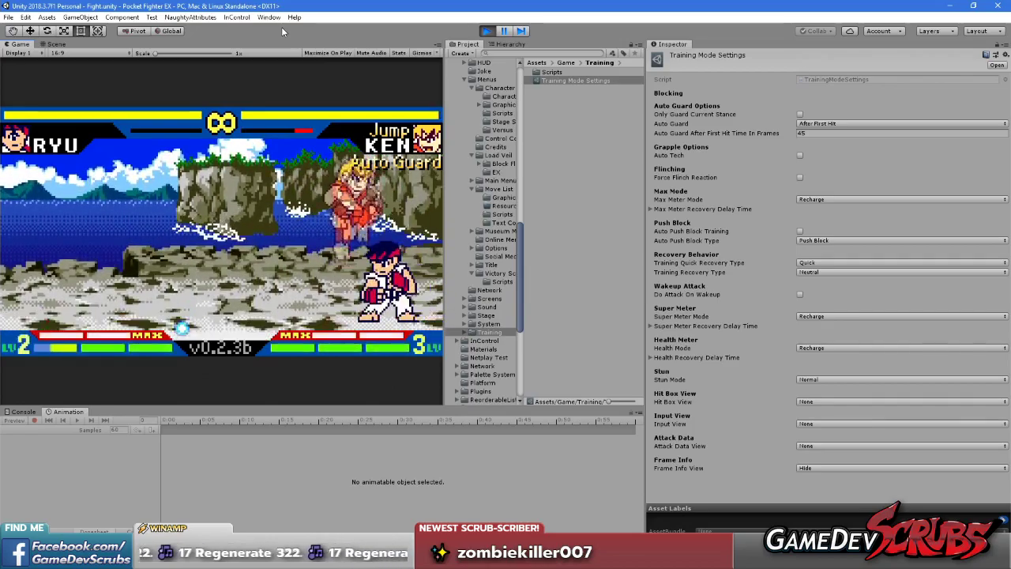
{"action": "key", "text": "F2"}
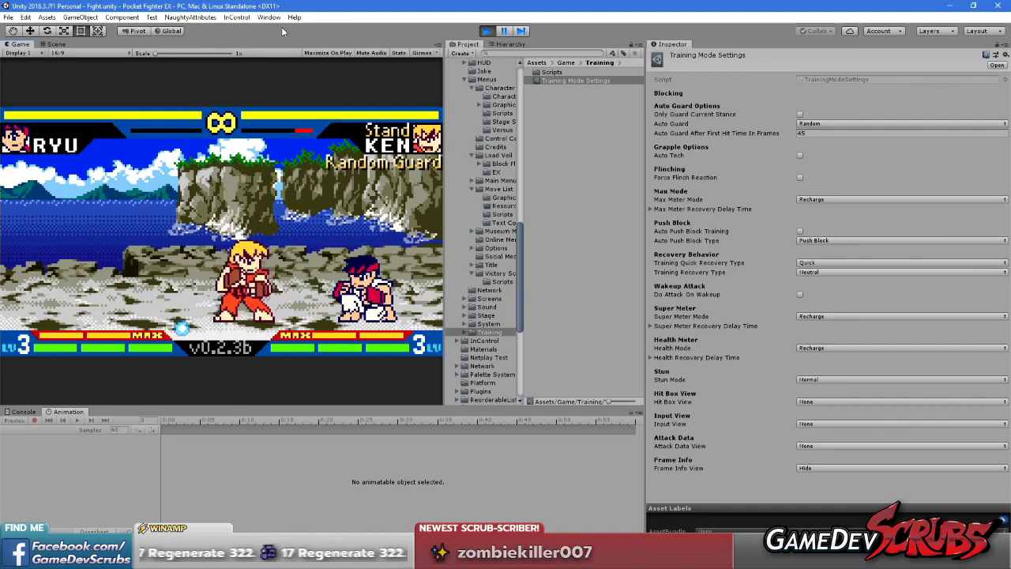
{"action": "key", "text": "F3"}
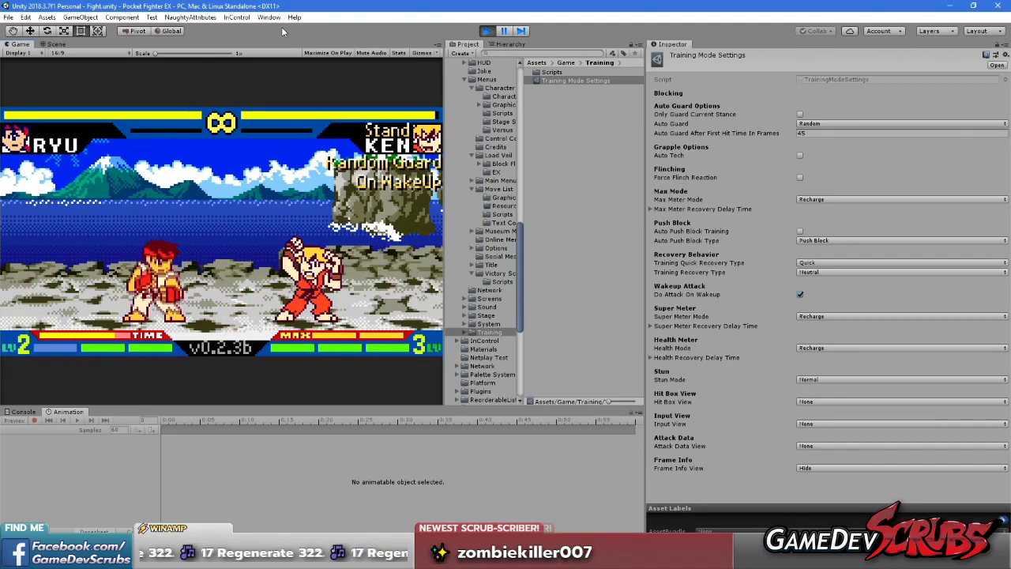
{"action": "key", "text": "F1"}
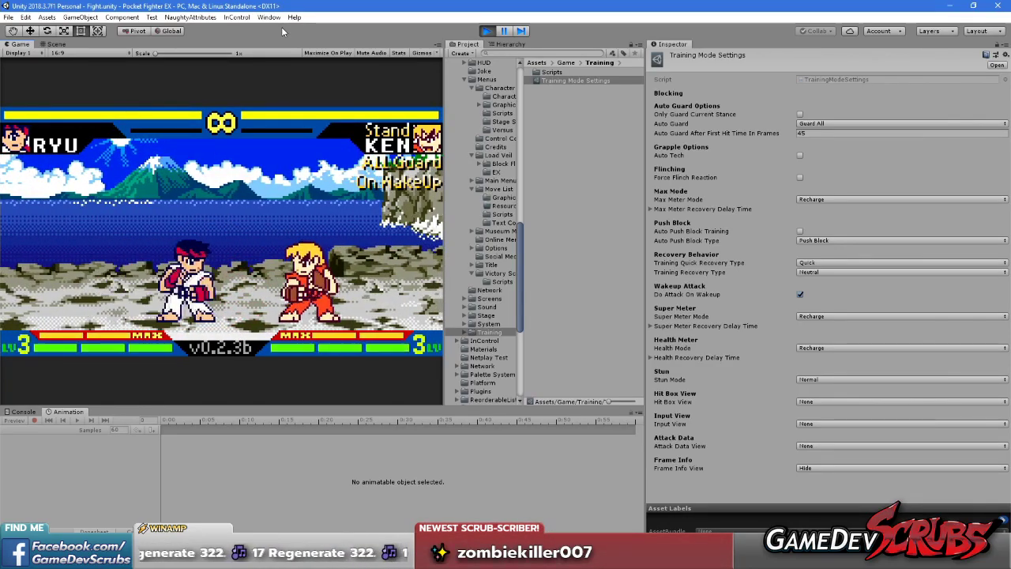
{"action": "key", "text": "F1"}
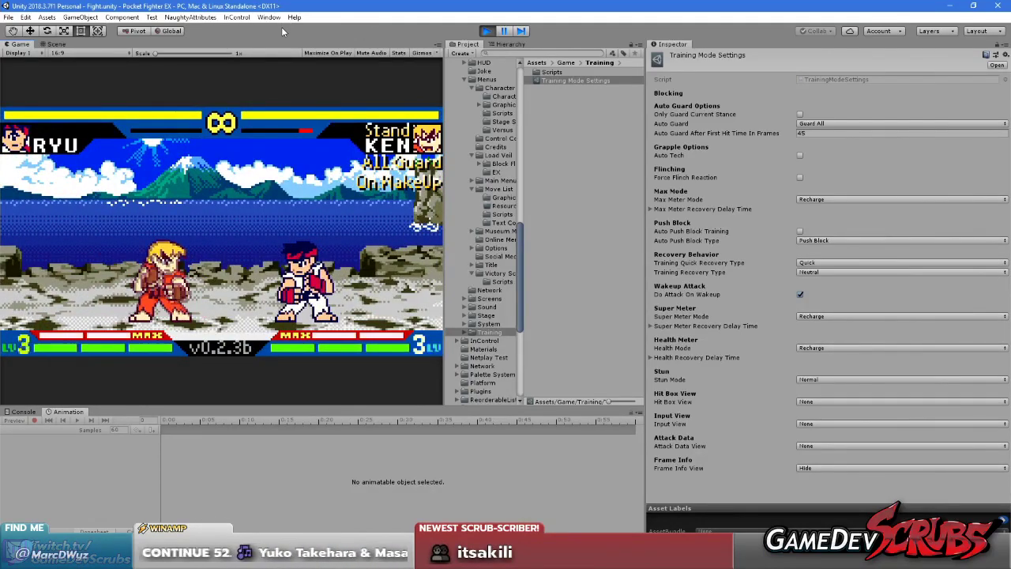
- Return to the Single Match player select and choose Ken as the computer opponent for Terry
{"action": "key", "text": "Return"}
{"action": "key", "text": "Return"}
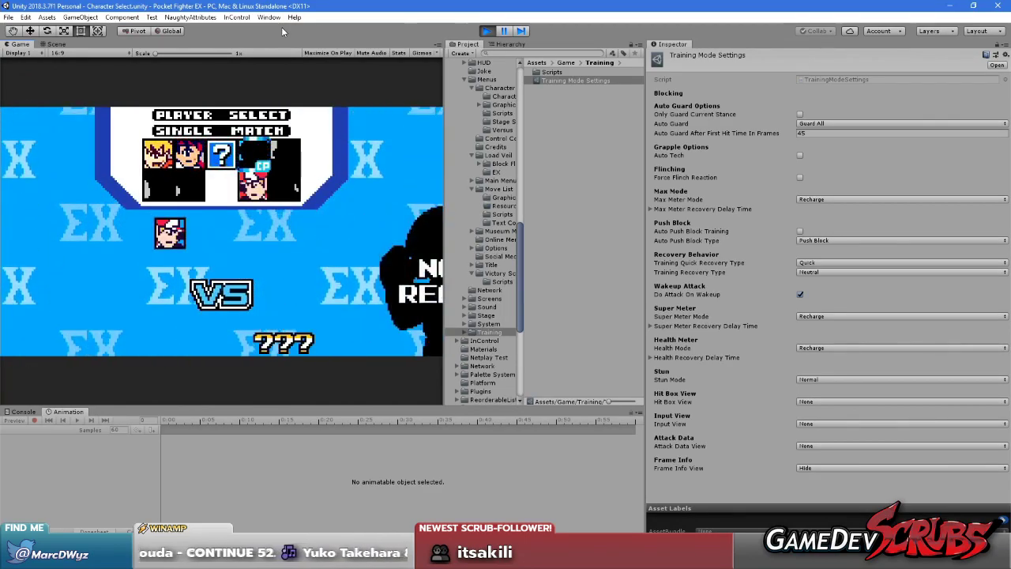
{"action": "key", "text": "Left"}
{"action": "key", "text": "Left"}
{"action": "key", "text": "Left"}
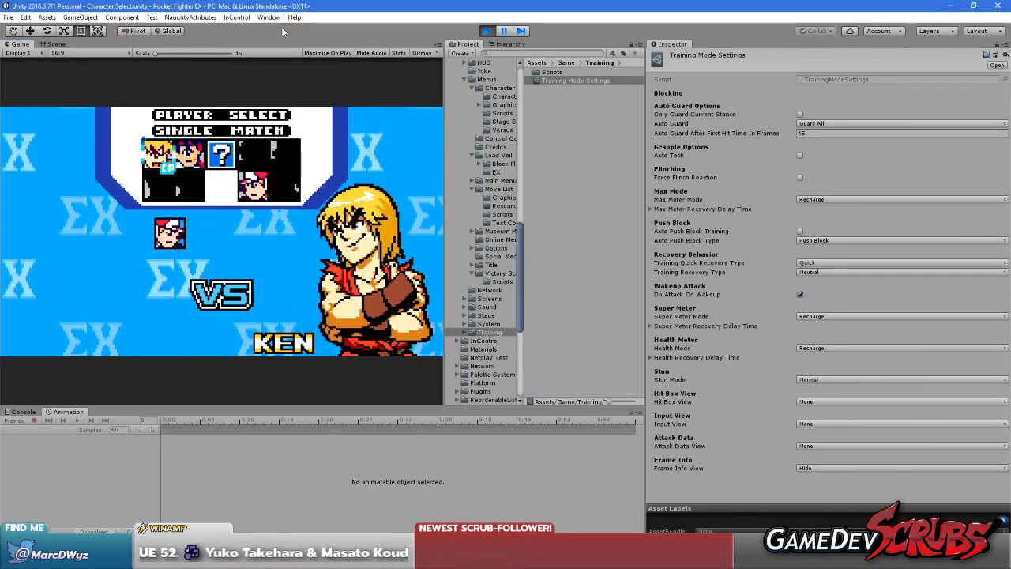
{"action": "key", "text": "Right"}
{"action": "key", "text": "Left"}
{"action": "key", "text": "Return"}
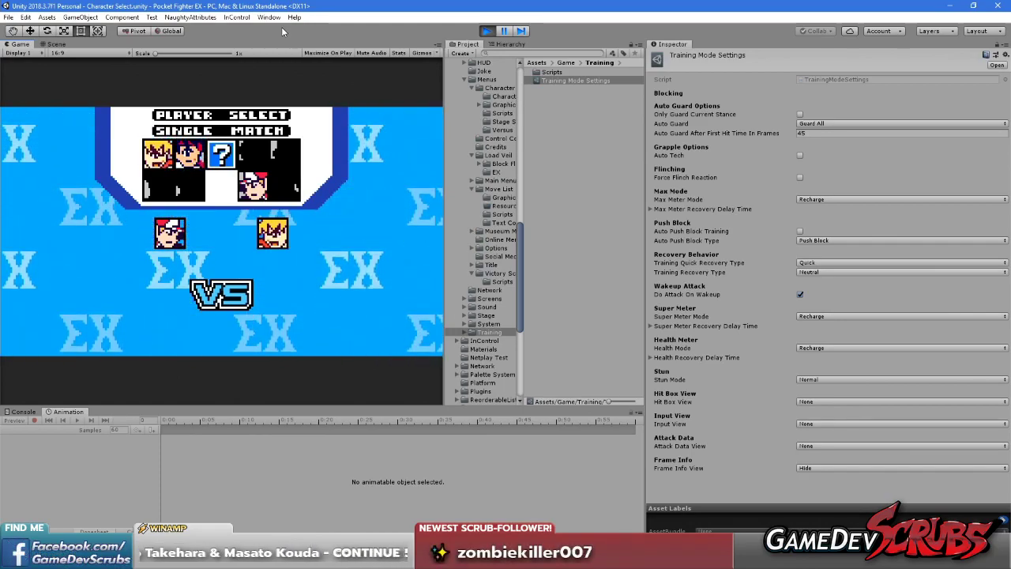
- Cycle the stage selection past Gairyu Island and start the match on the chosen stage
{"action": "key", "text": "Right"}
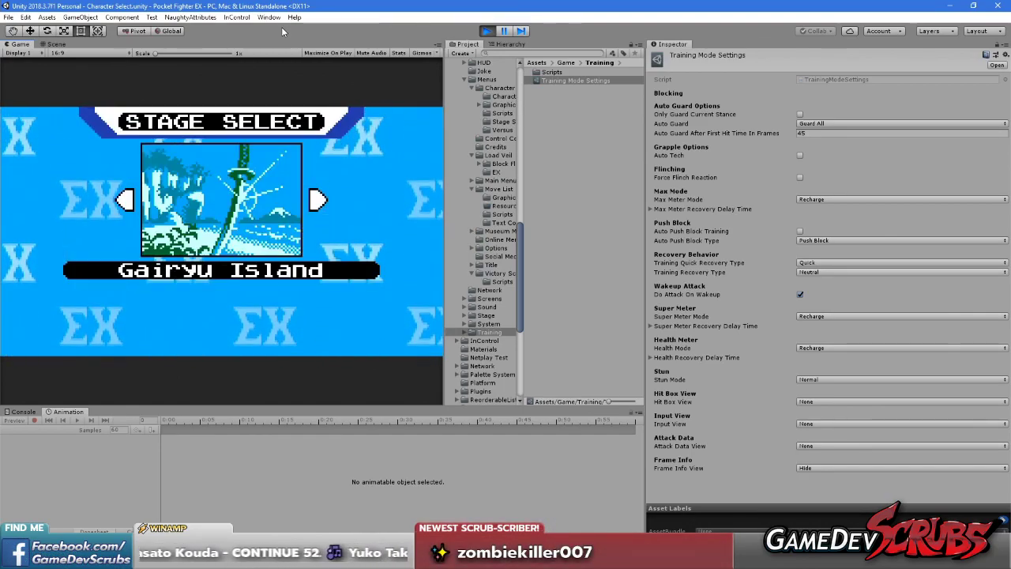
{"action": "key", "text": "Right"}
{"action": "key", "text": "Right"}
{"action": "key", "text": "Return"}
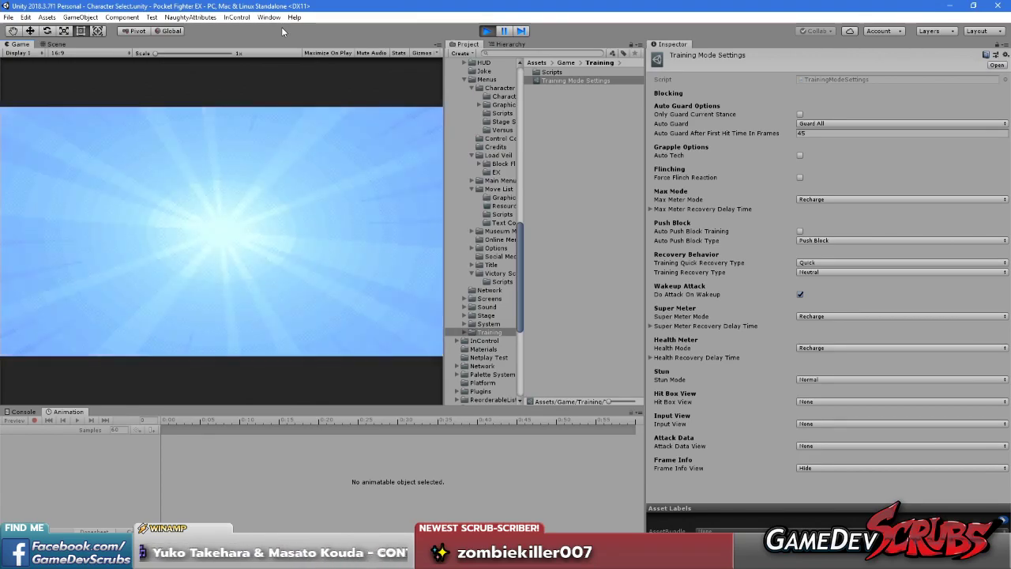
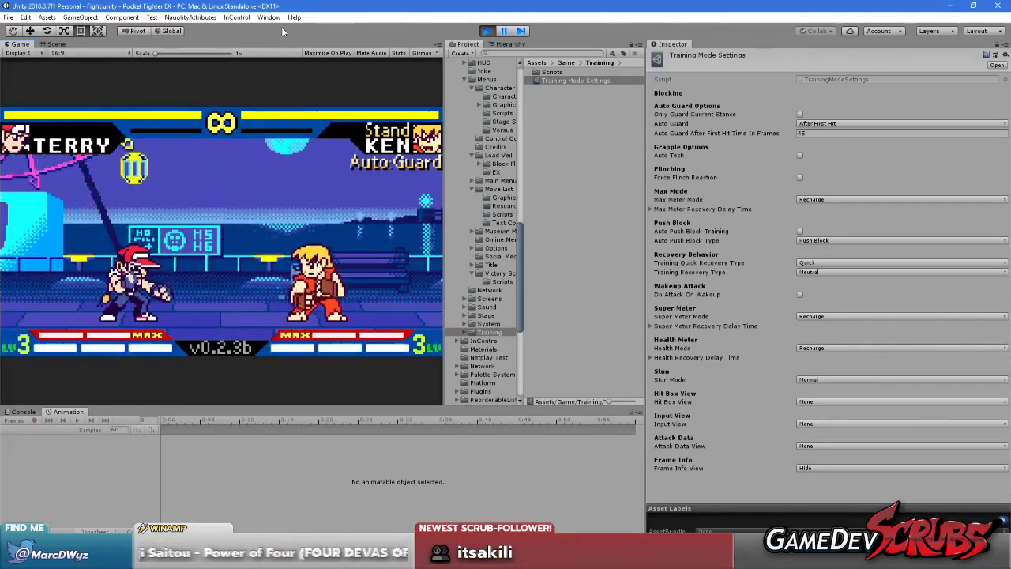
- Set the training Hit Box display to Line and return to the fight
{"action": "key", "text": "Escape"}
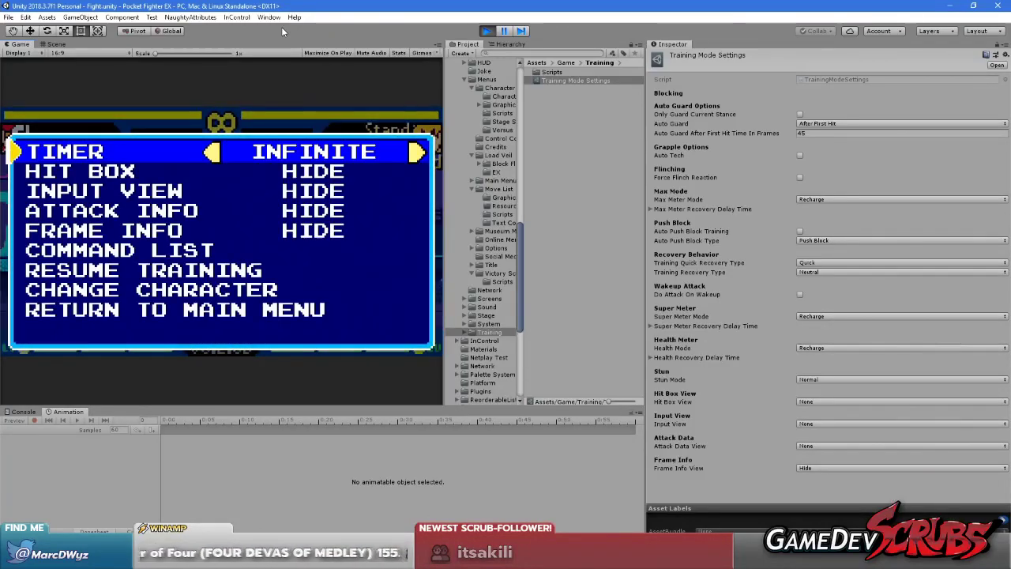
{"action": "key", "text": "Down"}
{"action": "key", "text": "Right"}
{"action": "key", "text": "Escape"}
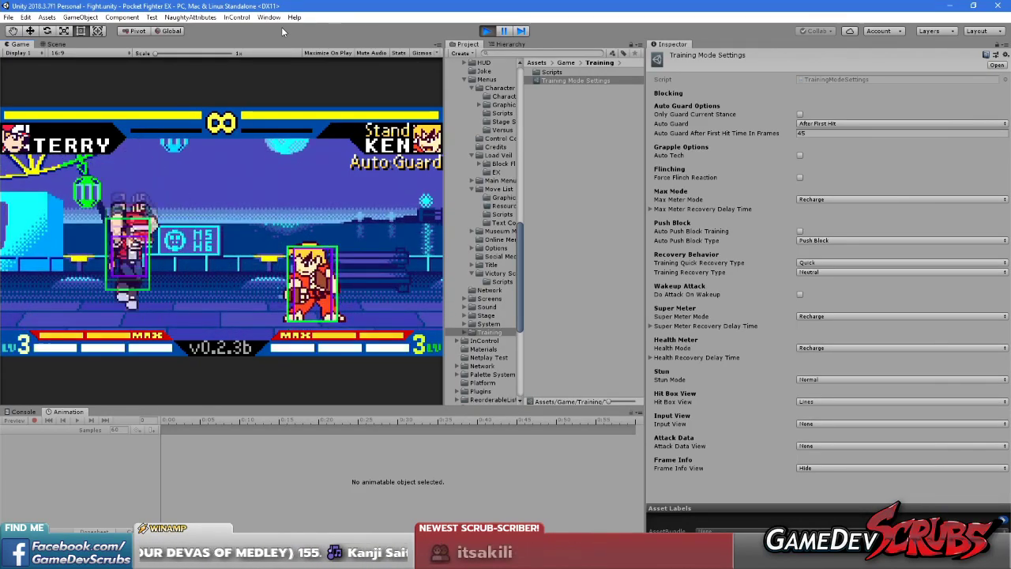
- Pause the game during Terry's airborne attack and advance it frame by frame to examine the hit boxes, and resume play
{"action": "key", "text": "Return"}
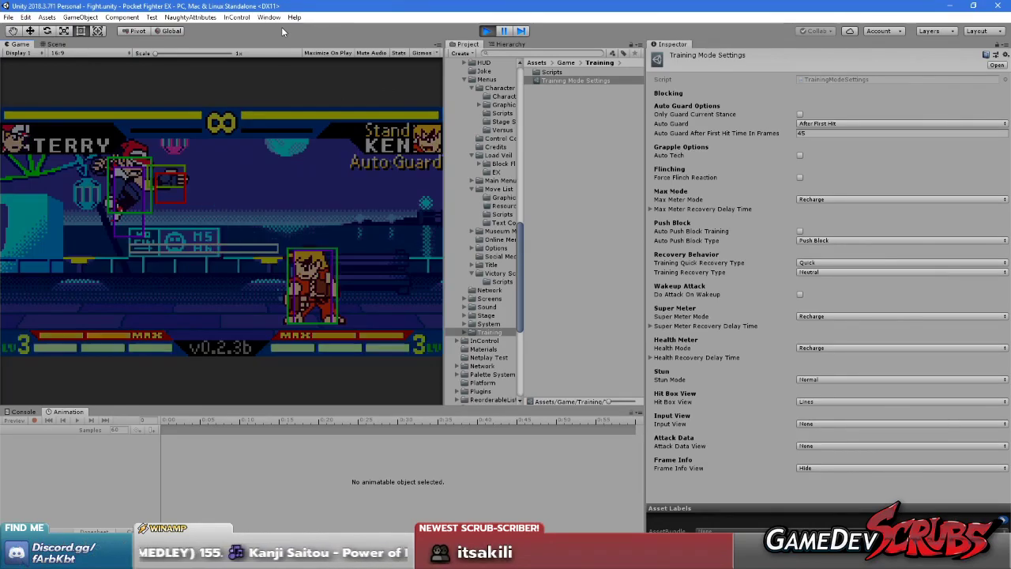
{"action": "key", "text": "Return"}
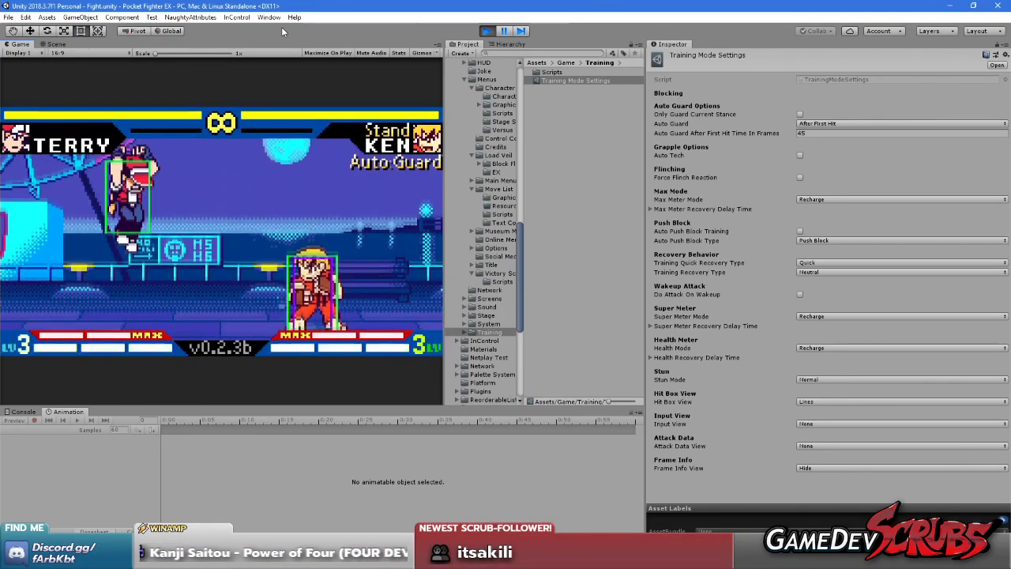
{"action": "key", "text": "Return"}
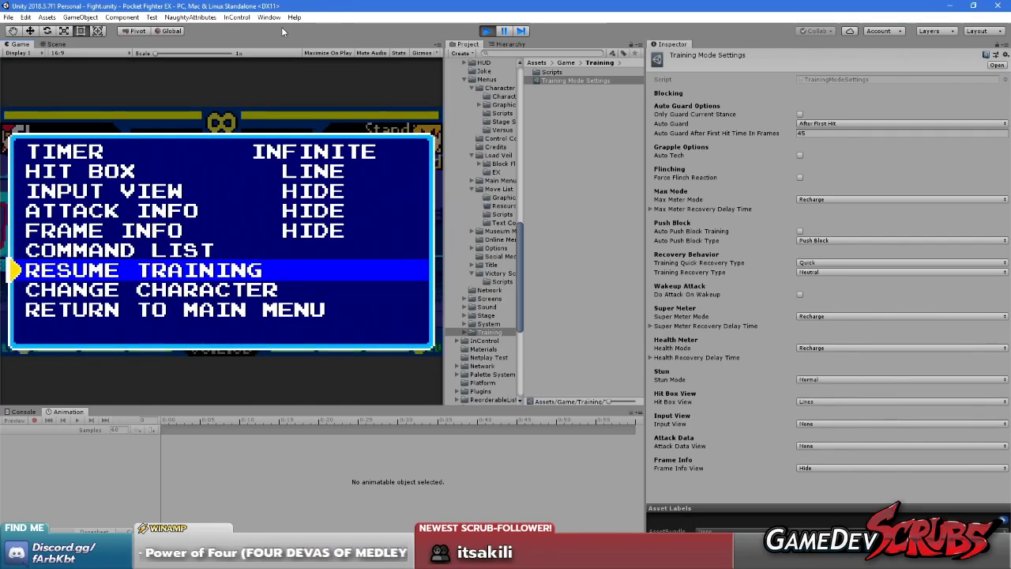
{"action": "left_click", "coordinate": [503, 32]}
{"action": "left_click", "coordinate": [522, 31]}
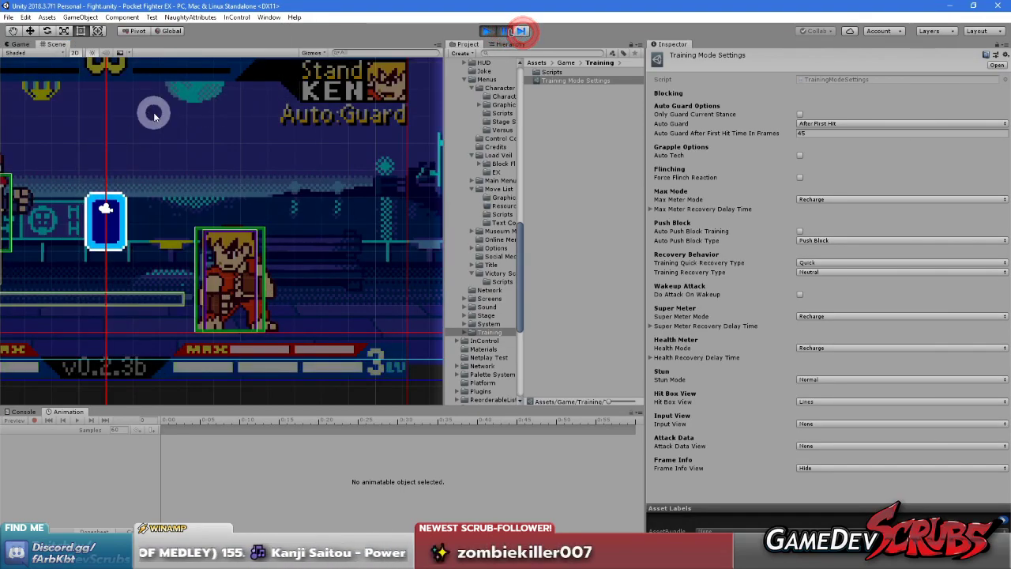
{"action": "middle_click_drag", "start_coordinate": [154, 116], "coordinate": [253, 153]}
{"action": "left_click", "coordinate": [522, 31]}
{"action": "left_click", "coordinate": [522, 30]}
{"action": "left_click", "coordinate": [522, 31]}
{"action": "left_click", "coordinate": [522, 31]}
{"action": "left_click", "coordinate": [522, 31]}
{"action": "left_click", "coordinate": [522, 31]}
{"action": "left_click", "coordinate": [522, 31]}
{"action": "left_click", "coordinate": [522, 31]}
{"action": "left_click", "coordinate": [522, 31]}
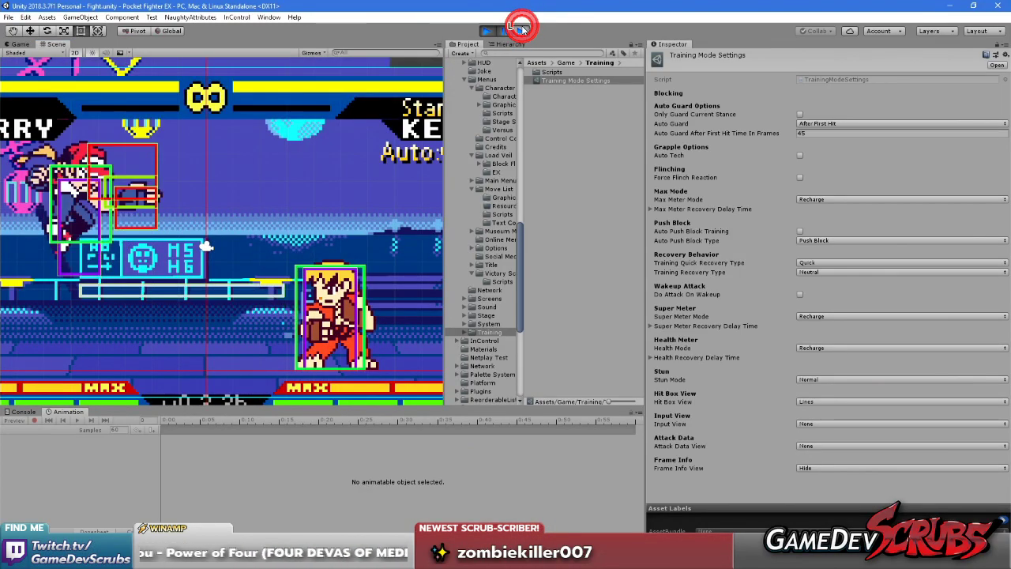
{"action": "left_click", "coordinate": [521, 27]}
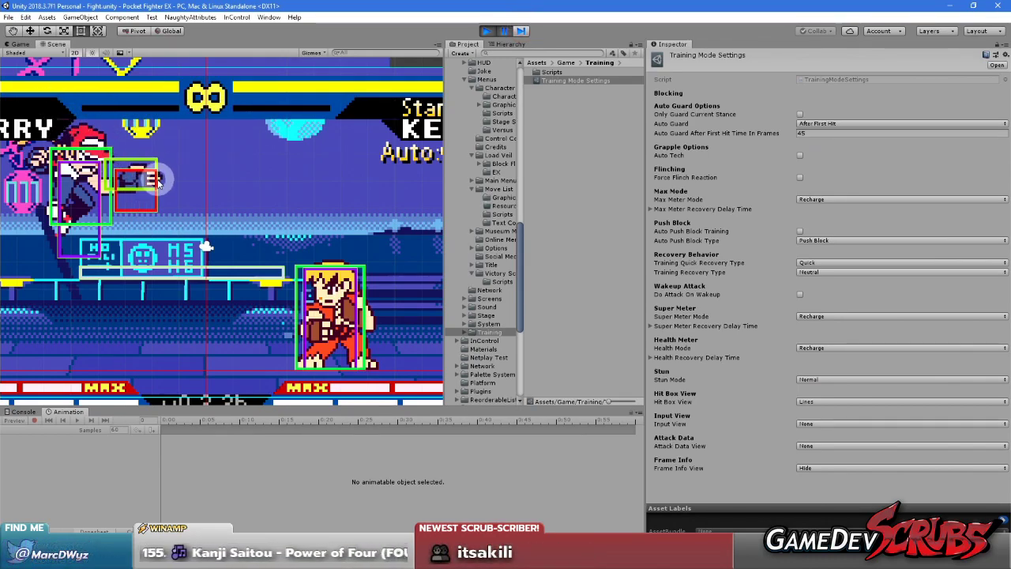
{"action": "left_click", "coordinate": [502, 32]}
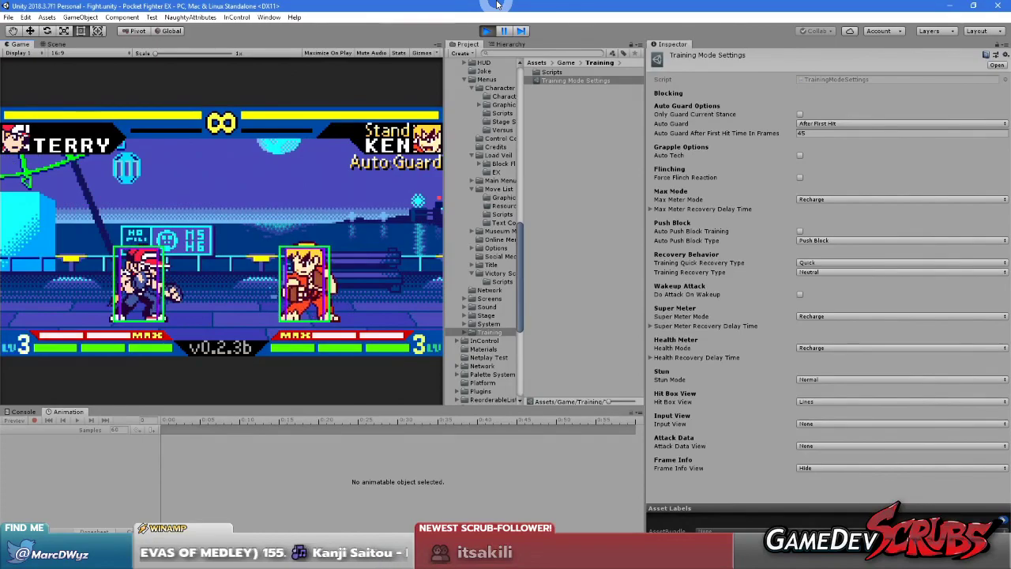
- Repeat Terry's jumping attack, pause it before its active frames and step through to recheck the hit boxes, and resume play
{"action": "key", "text": "Return"}
{"action": "key", "text": "Return"}
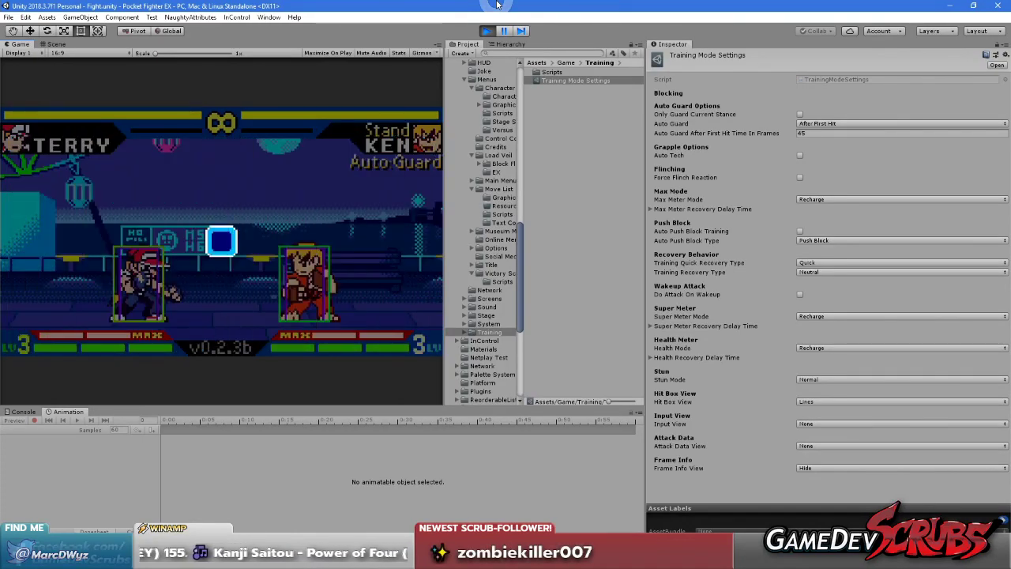
{"action": "key", "text": "Escape"}
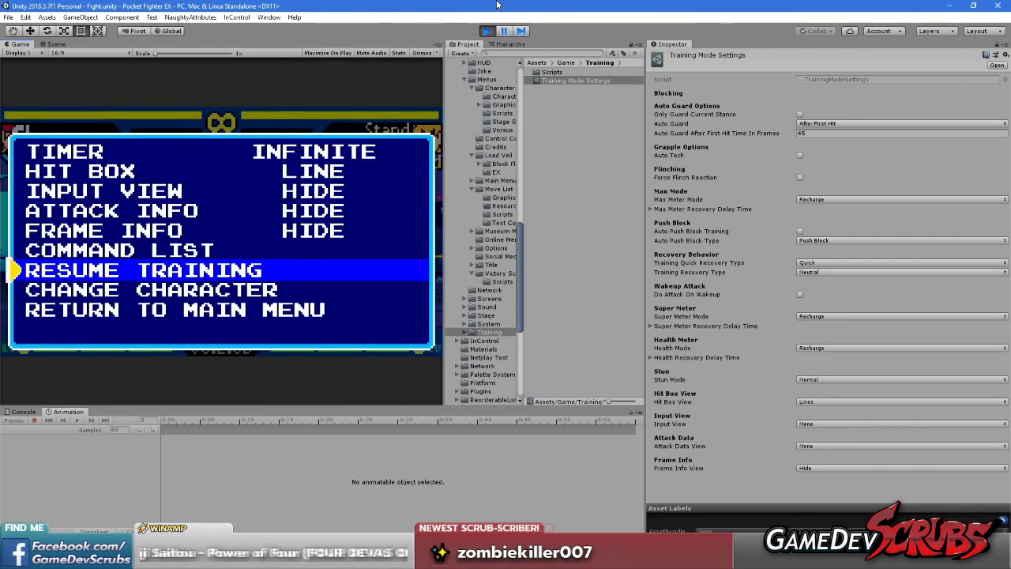
{"action": "key", "text": "Return"}
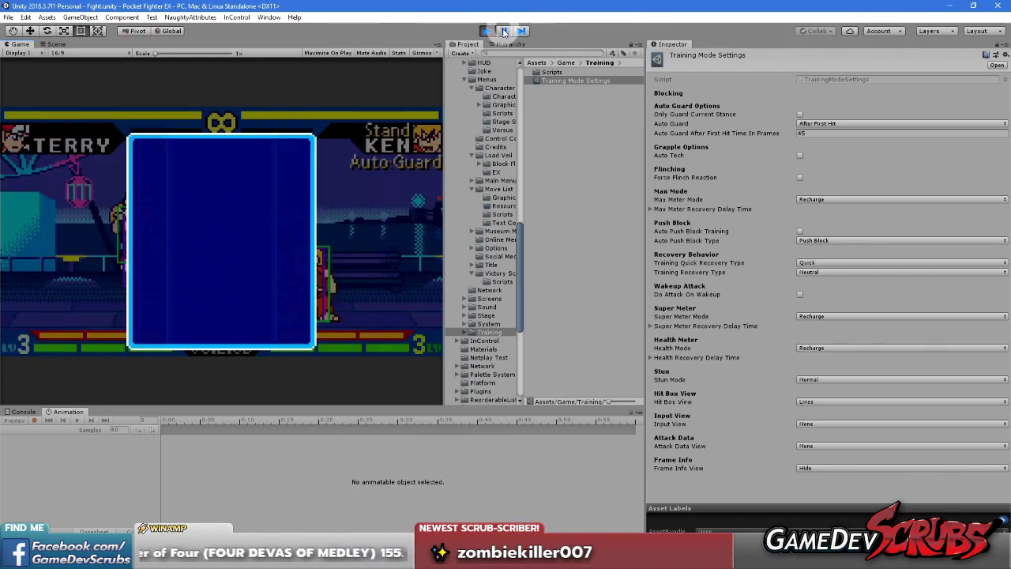
{"action": "left_click", "coordinate": [505, 32]}
{"action": "left_click", "coordinate": [526, 33]}
{"action": "left_click", "coordinate": [528, 34]}
{"action": "left_click", "coordinate": [528, 31]}
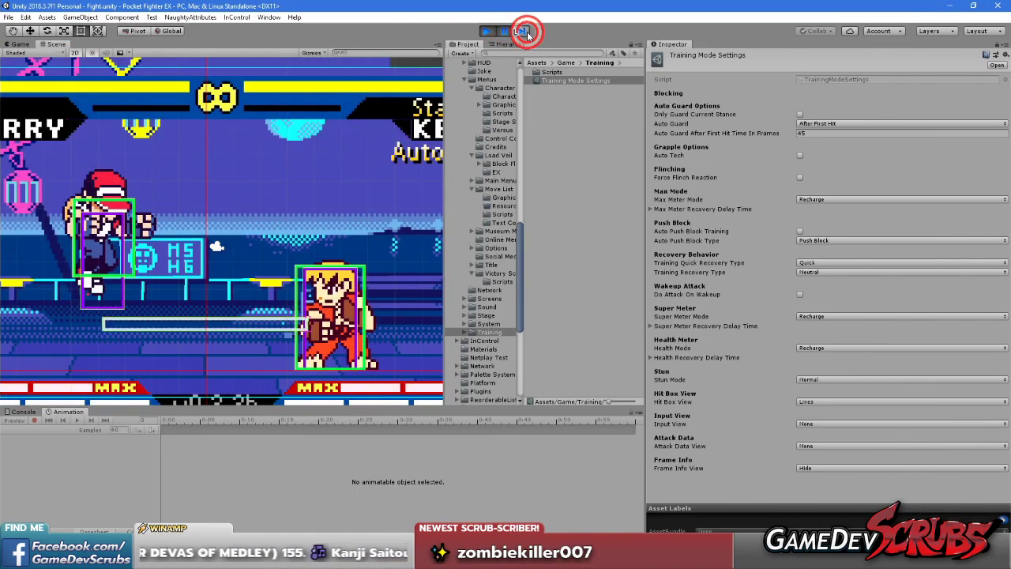
{"action": "left_click", "coordinate": [528, 32]}
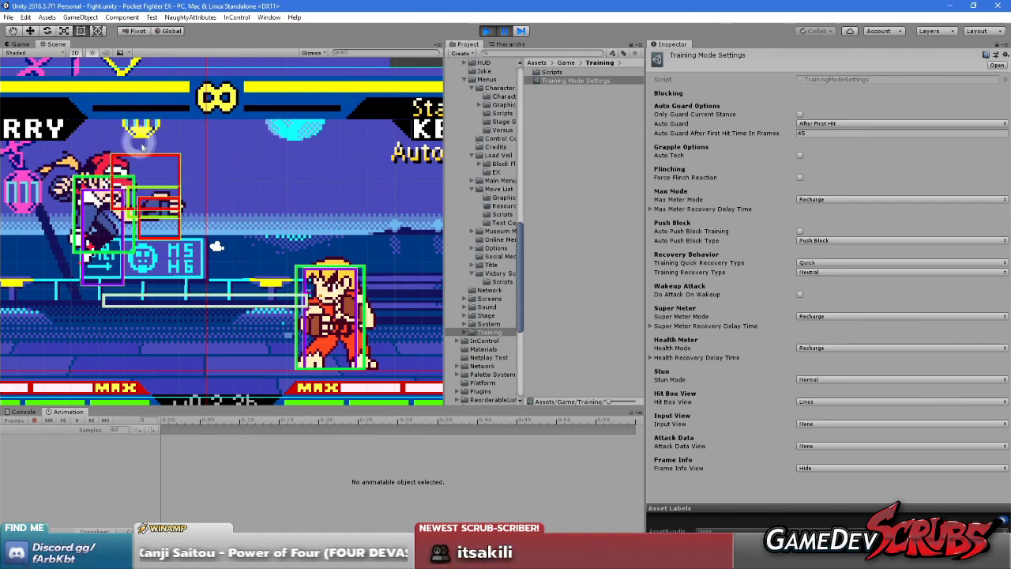
{"action": "left_click", "coordinate": [503, 31]}
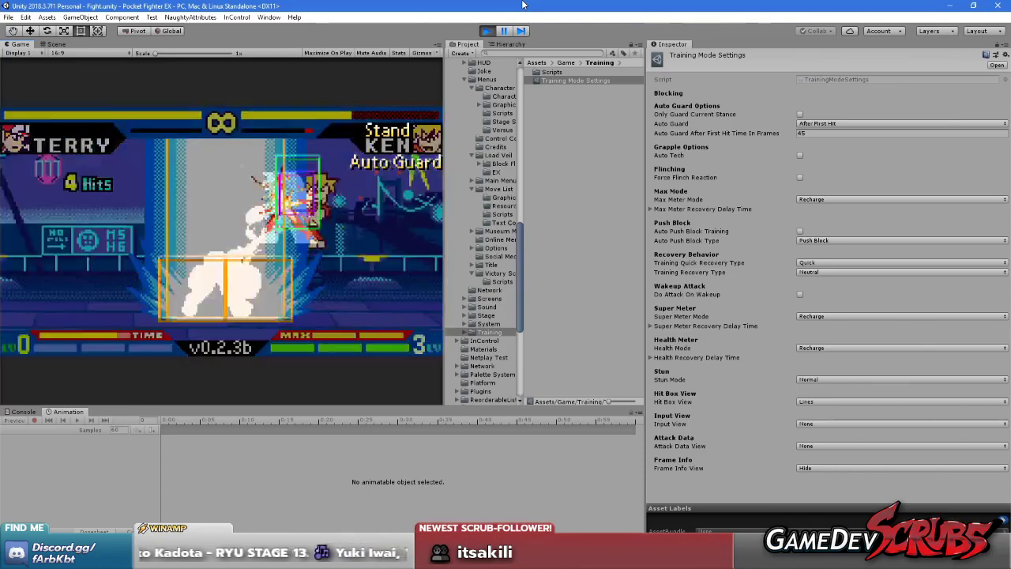
- Set the training Hit Box display to Hide and resume the fight
{"action": "key", "text": "Escape"}
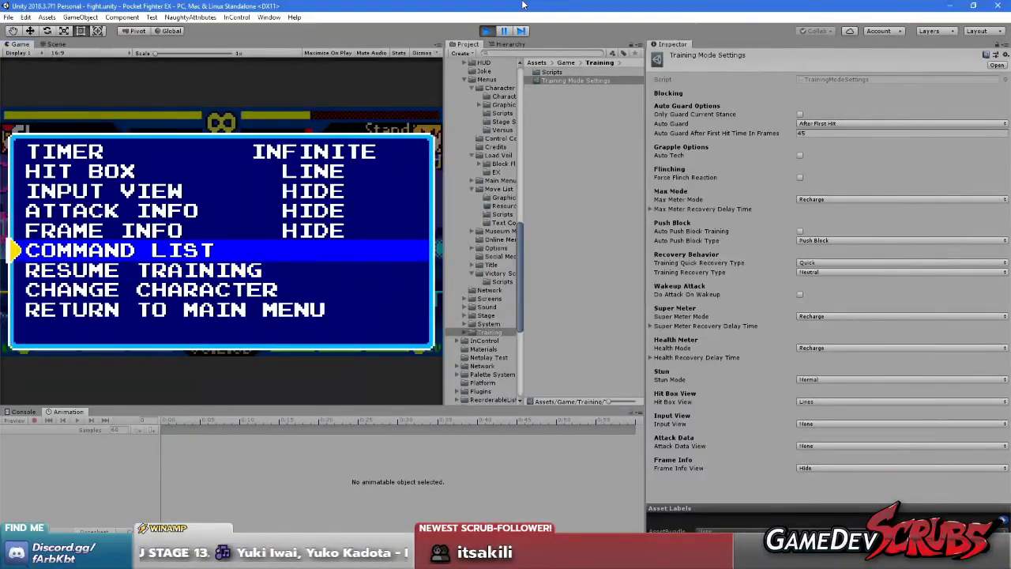
{"action": "key", "text": "Up"}
{"action": "key", "text": "Left"}
{"action": "key", "text": "Escape"}
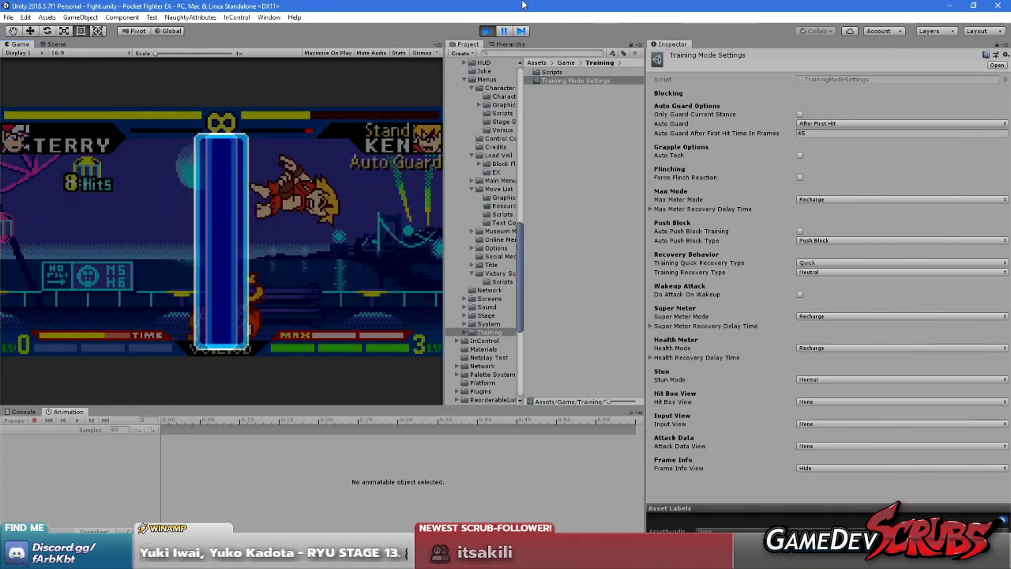
- Test Terry's close-range combos into super moves on Ken, resetting the fighters' positions between attempts
{"action": "key", "text": "Right"}
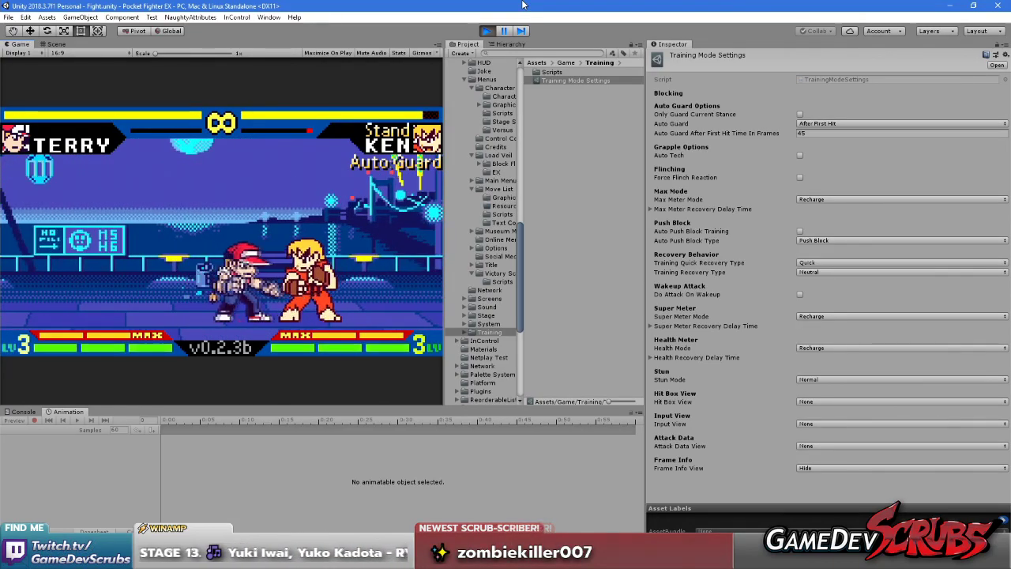
{"action": "key", "text": "z"}
{"action": "key", "text": "x"}
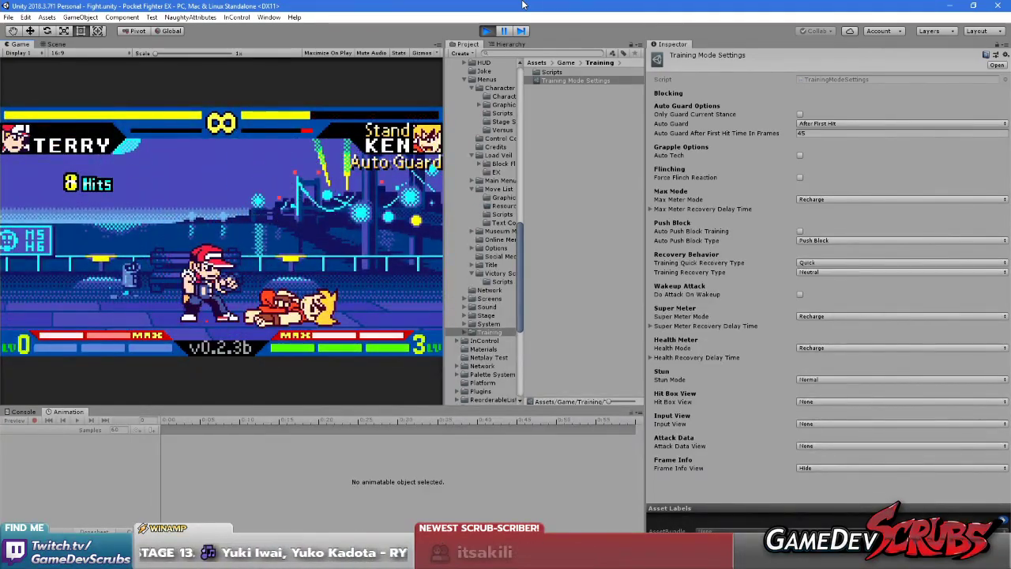
{"action": "key", "text": "r"}
{"action": "key", "text": "Right"}
{"action": "key", "text": "x"}
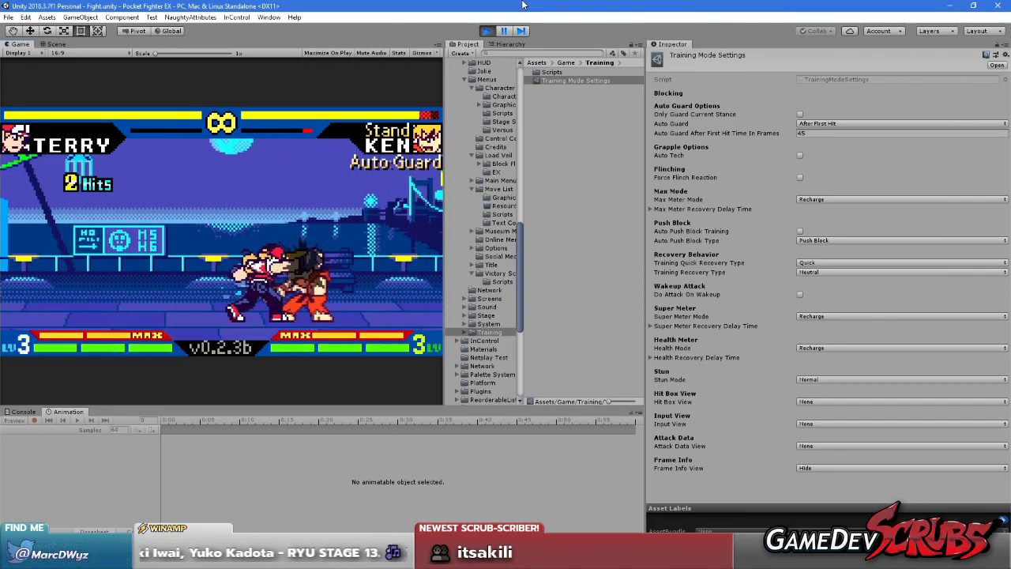
{"action": "key", "text": "x"}
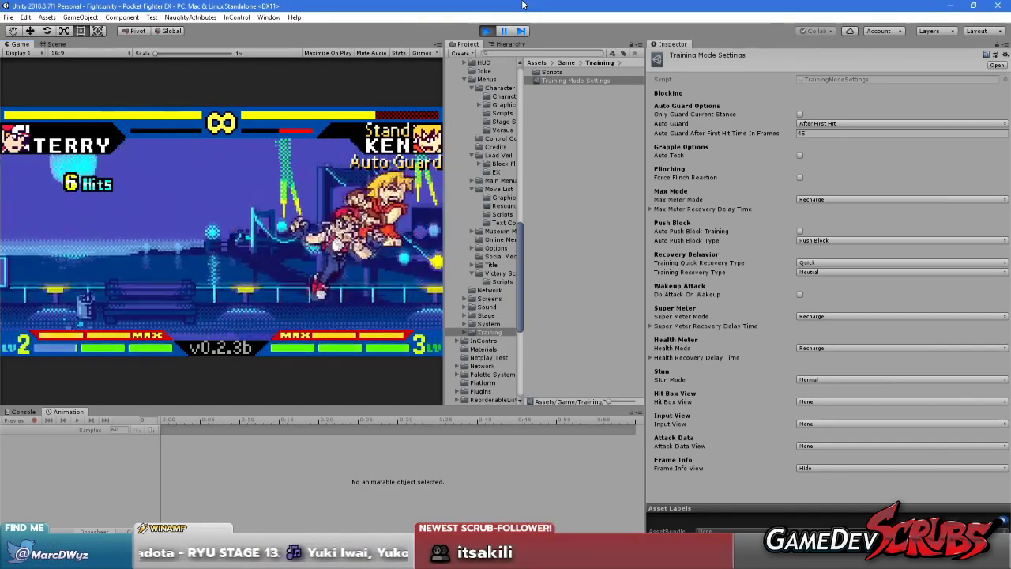
- Test Terry's Power Max and Max Cancel combos on Ken, resetting the positions before each attempt
{"action": "key", "text": "r"}
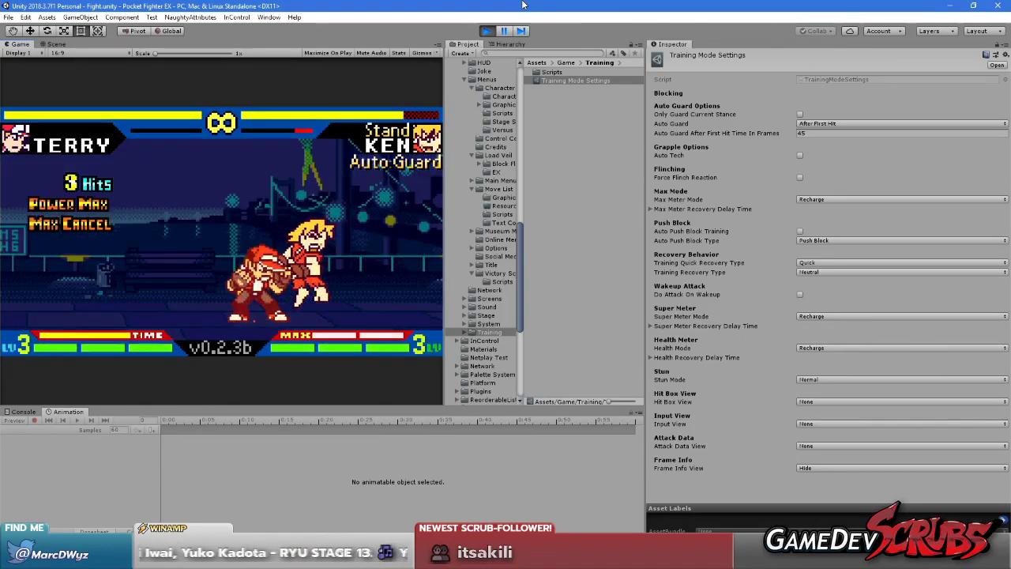
{"action": "key", "text": "r"}
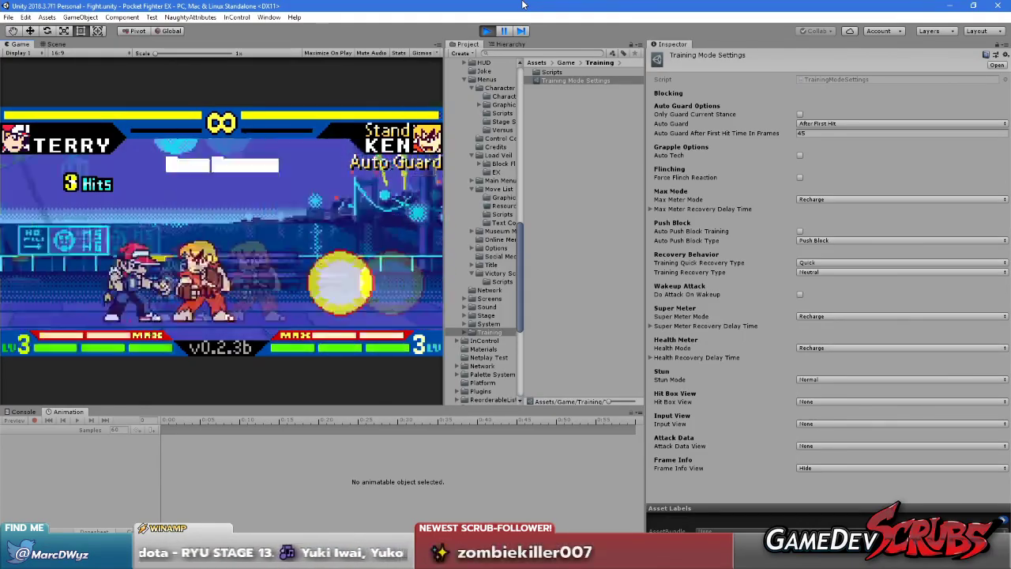
{"action": "key", "text": "r"}
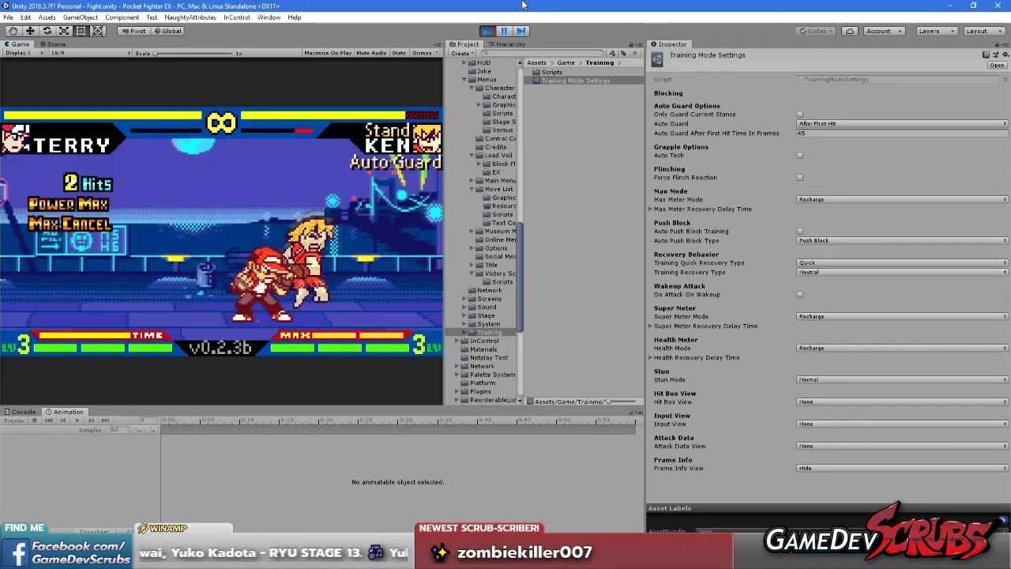
{"action": "key", "text": "r"}
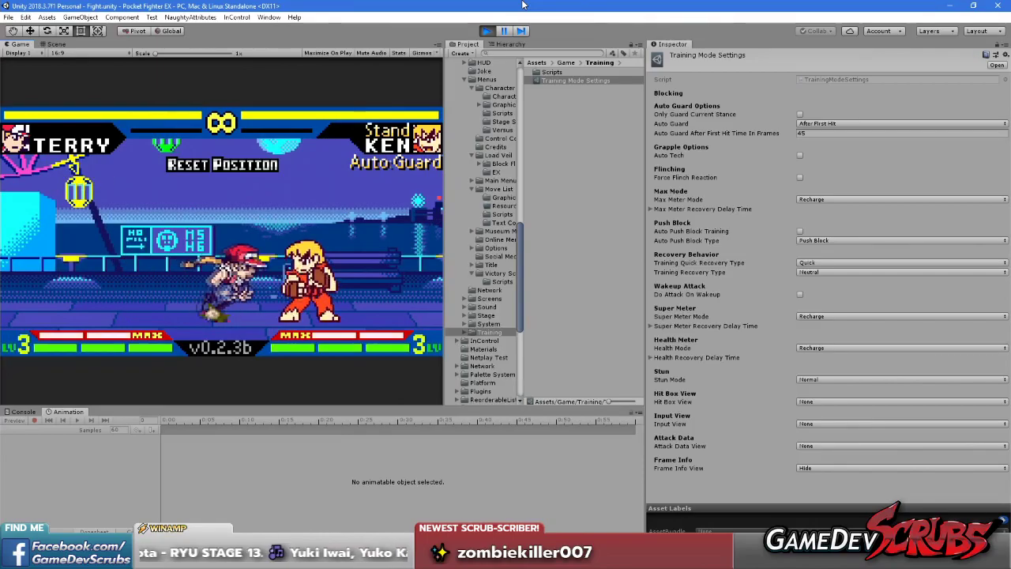
{"action": "key", "text": "r"}
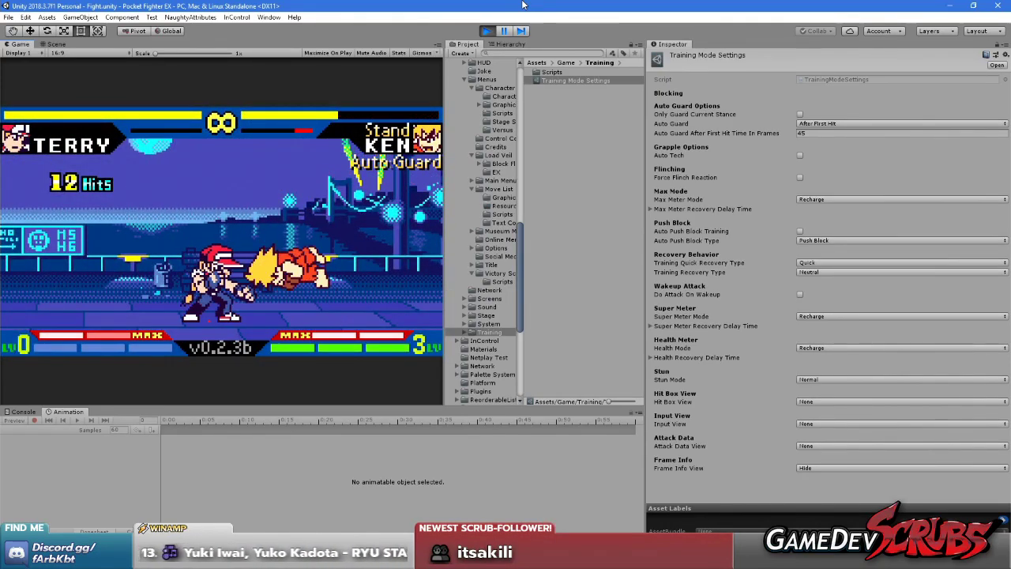
{"action": "key", "text": "r"}
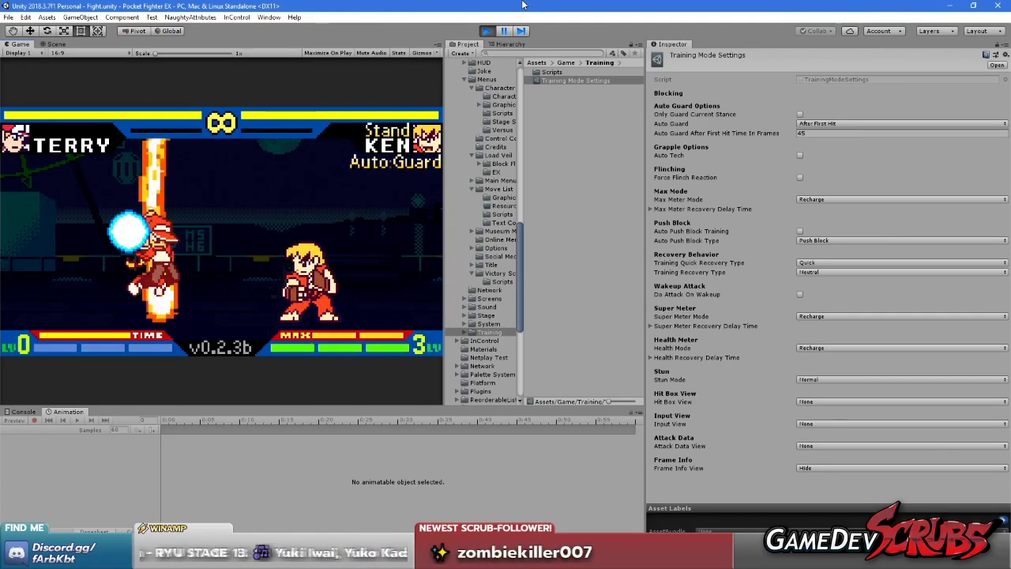
- Set the training Hit Box display to Line and resume the fight
{"action": "key", "text": "Escape"}
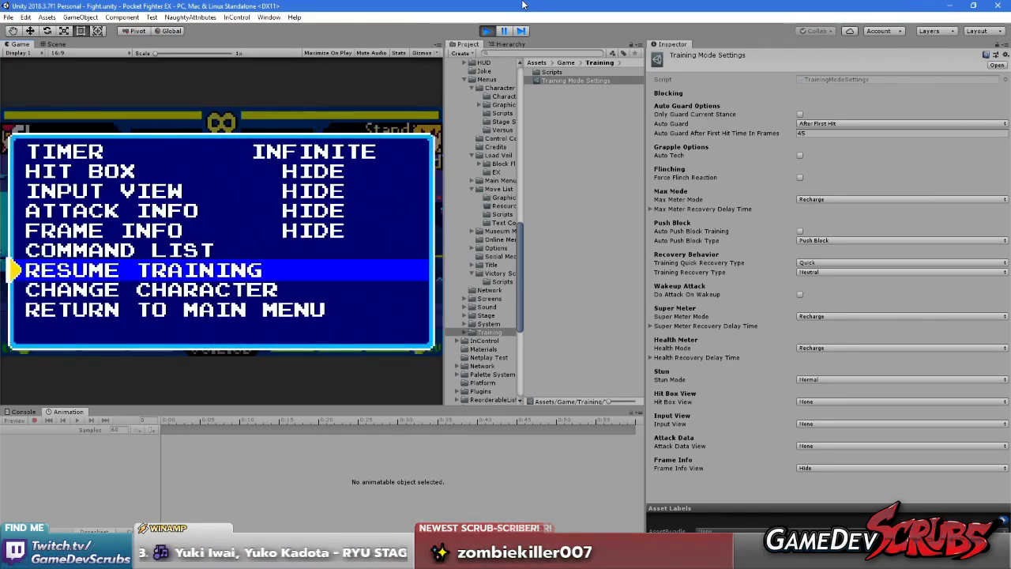
{"action": "key", "text": "Up"}
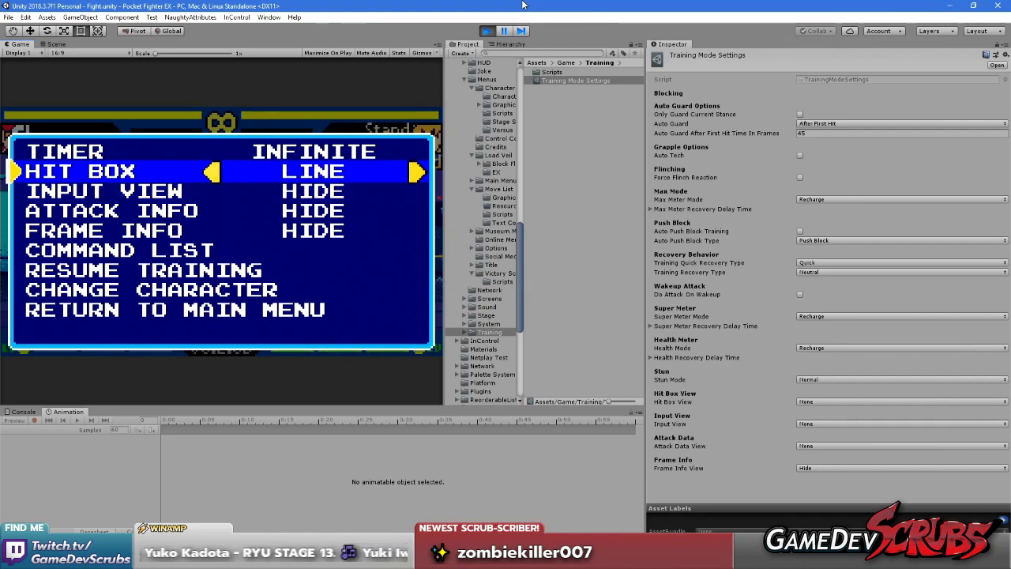
{"action": "key", "text": "Escape"}
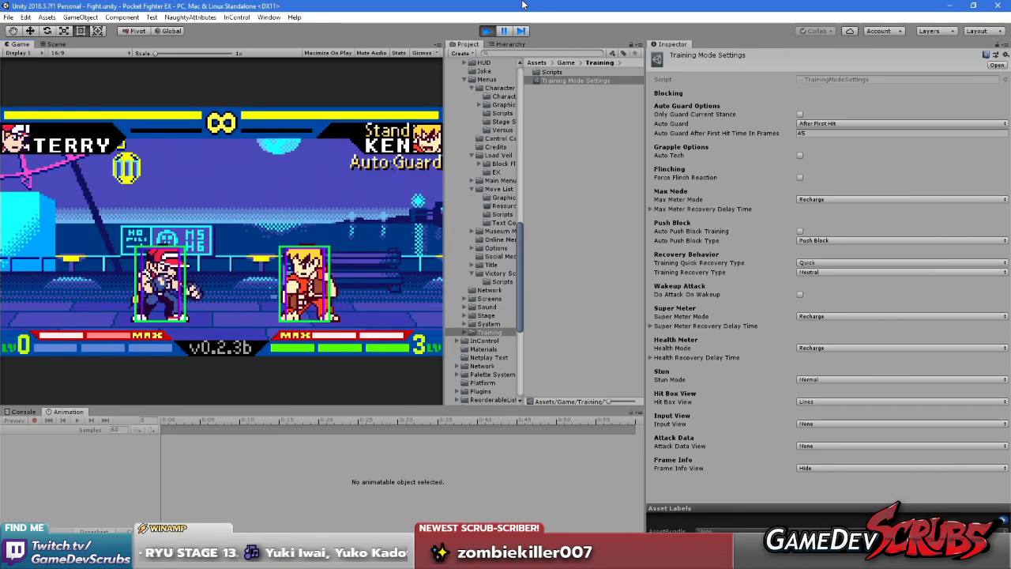
{"action": "key", "text": "Left"}
{"action": "key", "text": "Escape"}
{"action": "key", "text": "Escape"}
- Test Terry's close-range combos into super moves on Ken with the hit box outlines shown, resetting the positions between attempts
{"action": "key", "text": "u"}
{"action": "key", "text": "u"}
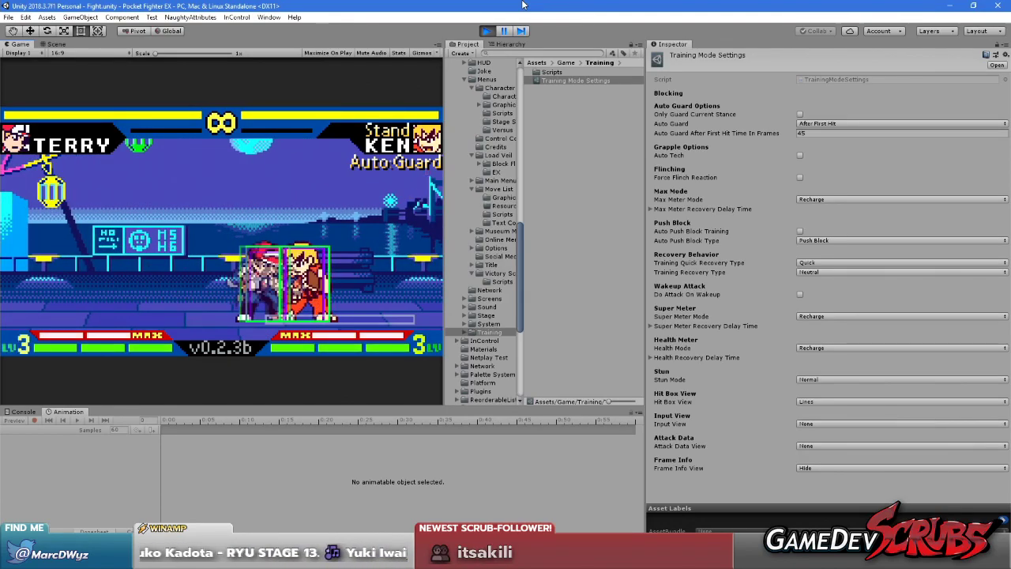
{"action": "key", "text": "u"}
{"action": "key", "text": "u"}
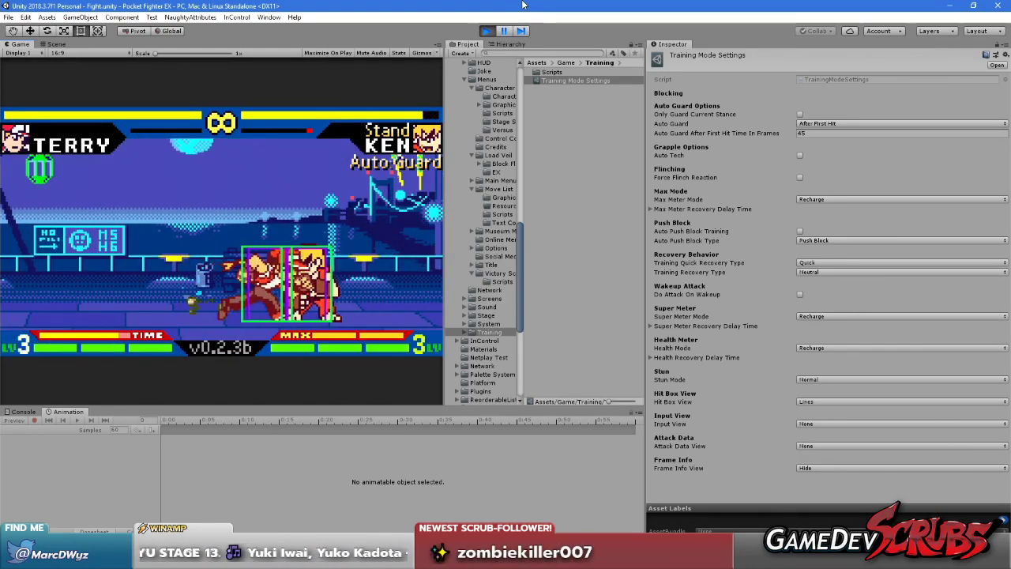
{"action": "key", "text": "u"}
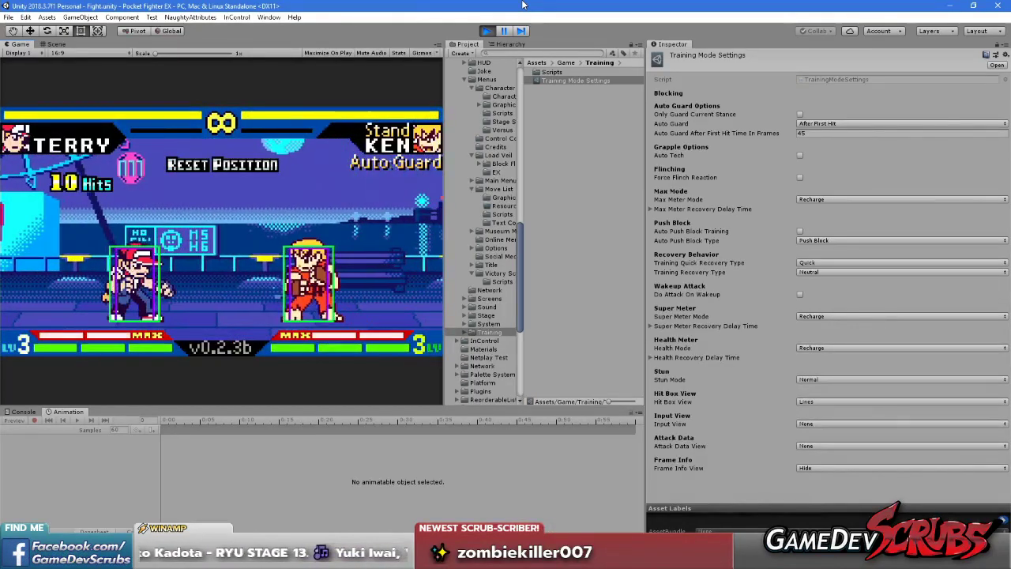
{"action": "key", "text": "u"}
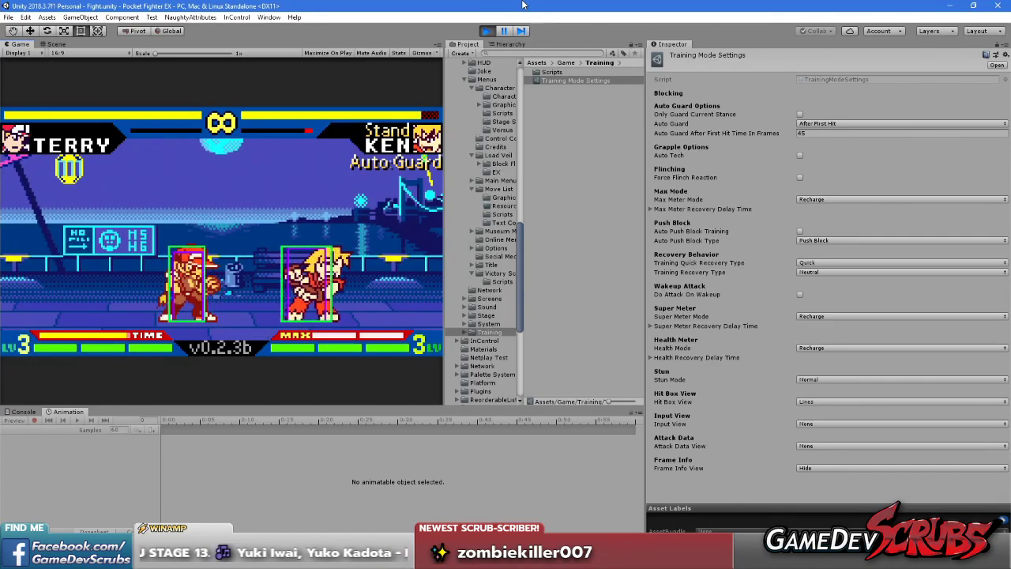
{"action": "key", "text": "u"}
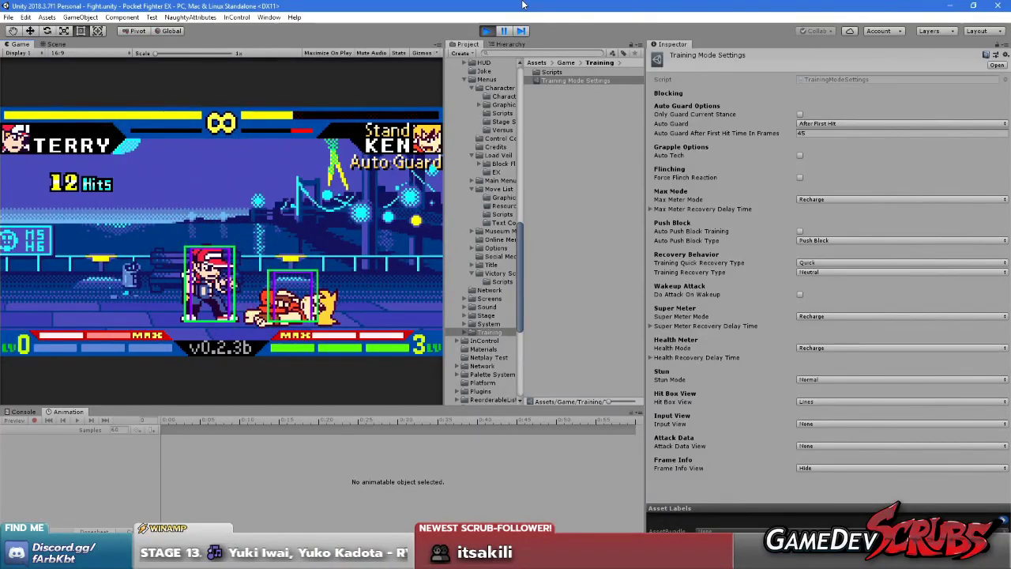
- Reset the fighters' positions and repeat Terry's super combo on Ken at mid-stage and near the stage edge
{"action": "key", "text": "BackSpace"}
{"action": "key", "text": "u"}
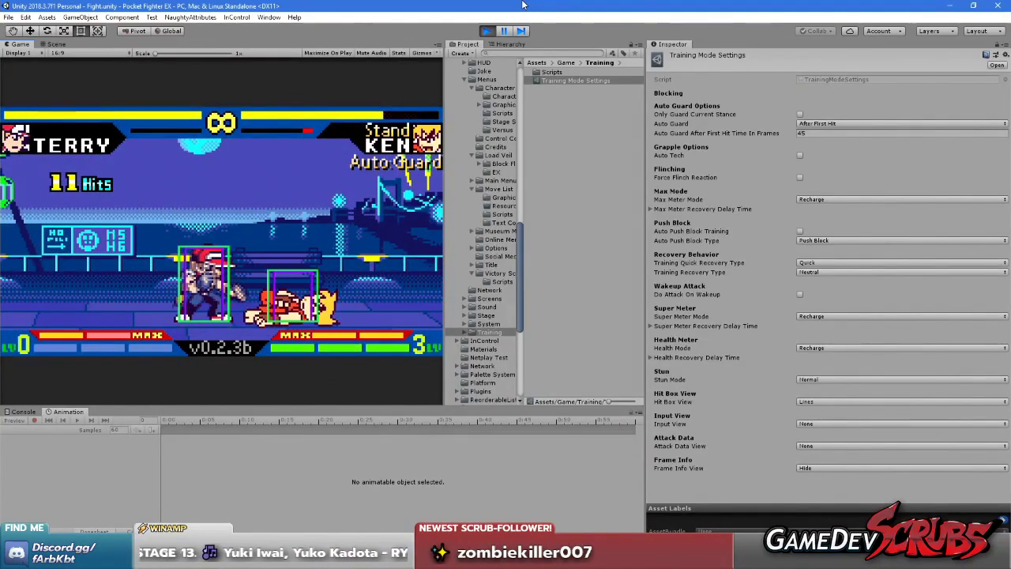
{"action": "key", "text": "r"}
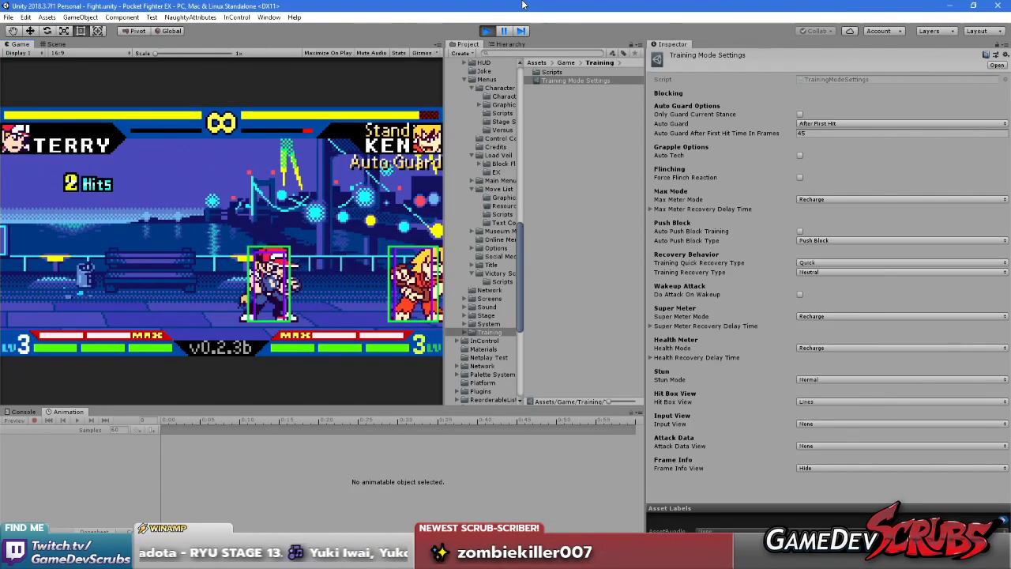
{"action": "key", "text": "j"}
{"action": "key", "text": "k"}
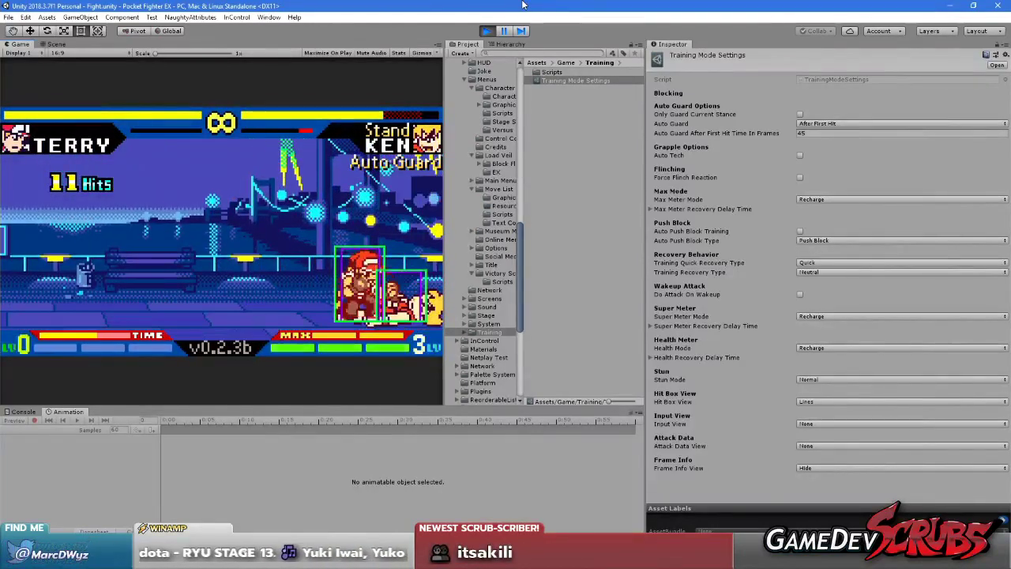
{"action": "key", "text": "BackSpace"}
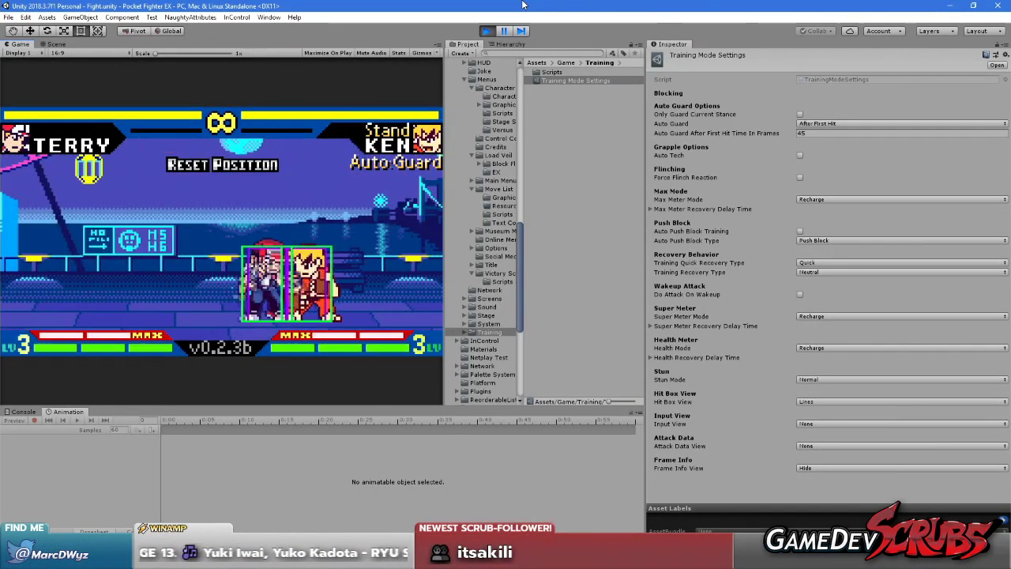
- Activate Power Max beside Ken from the reset position and perform Terry's geyser super to check its hit boxes
{"action": "key", "text": "r"}
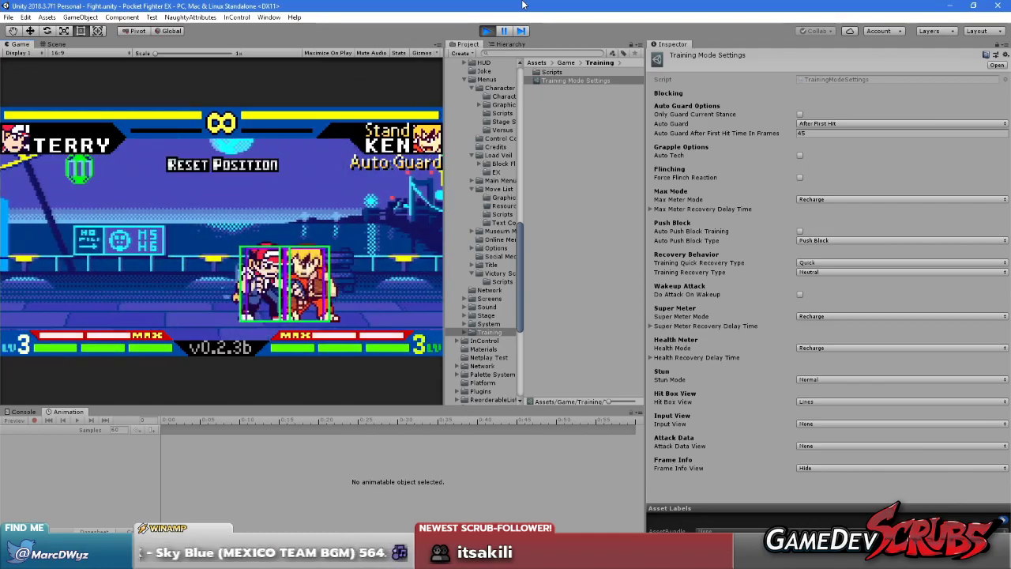
{"action": "key", "text": "r"}
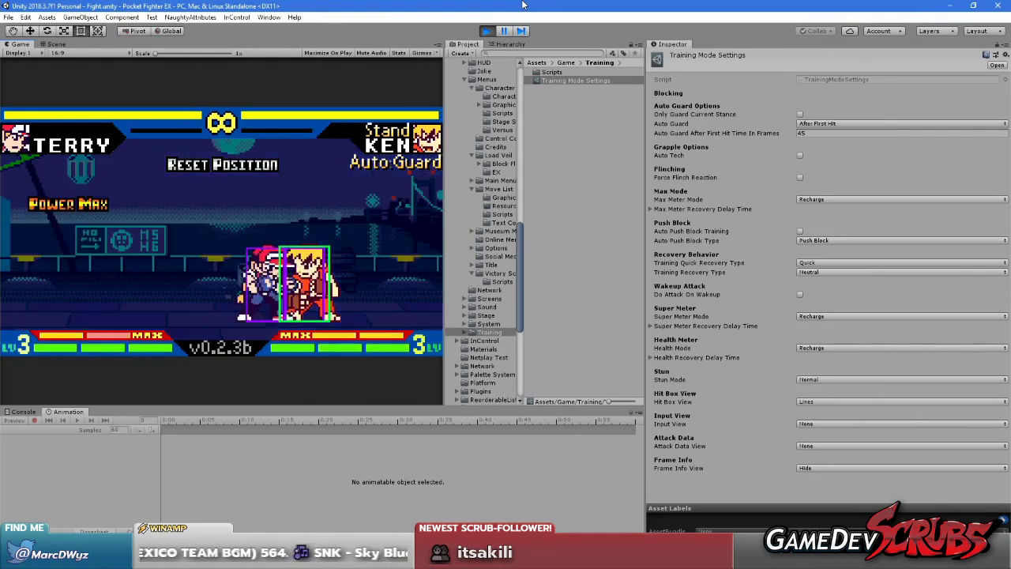
{"action": "key", "text": "Down"}
{"action": "key", "text": "Right"}
{"action": "key", "text": "Down"}
{"action": "key", "text": "Right"}
{"action": "key", "text": "j"}
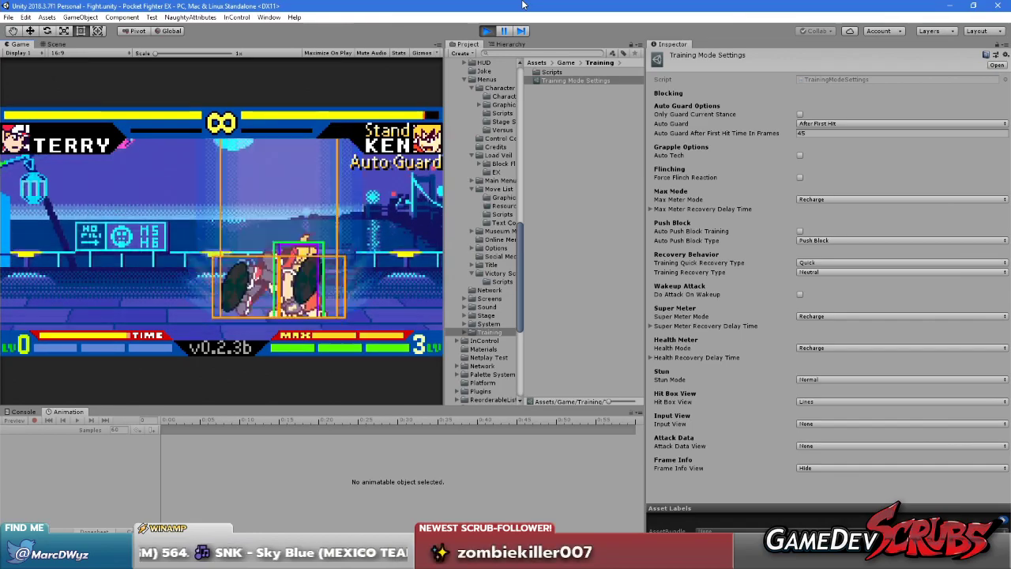
- Test Terry's close attack into Power Max and Max Cancel on Ken with the hit box outlines shown
{"action": "key", "text": "r"}
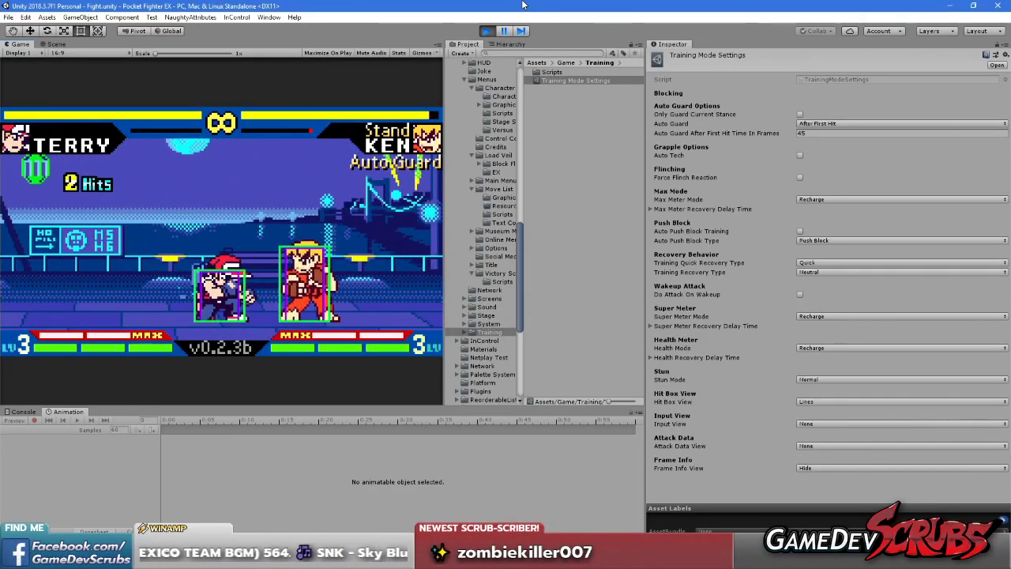
{"action": "key", "text": "j"}
{"action": "key", "text": "k"}
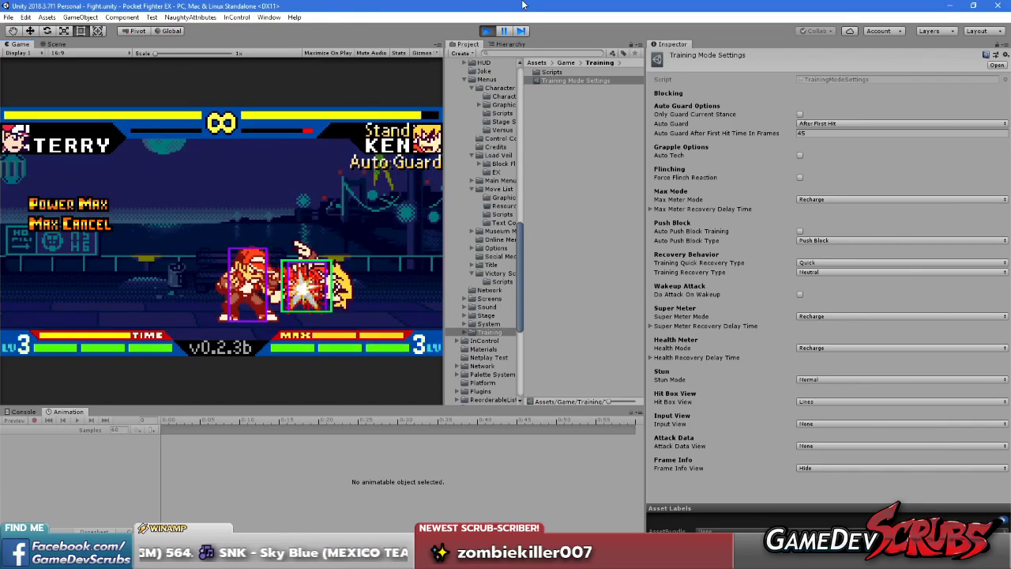
{"action": "key", "text": "j"}
{"action": "key", "text": "k"}
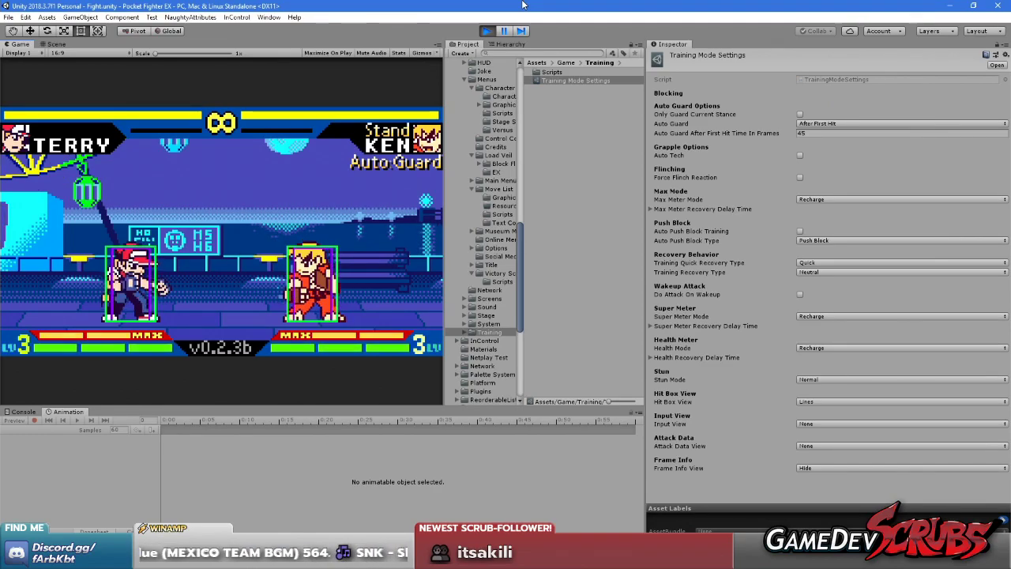
- Return to the running game, move Terry next to Ken and test a close attack cancelled into a super
{"action": "left_click", "coordinate": [281, 330]}
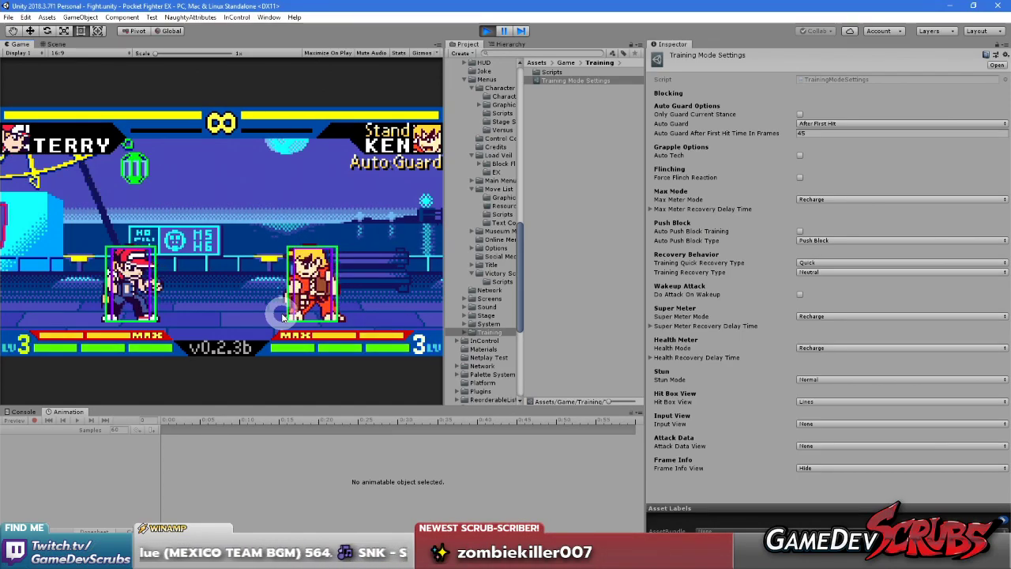
{"action": "key", "text": "Right"}
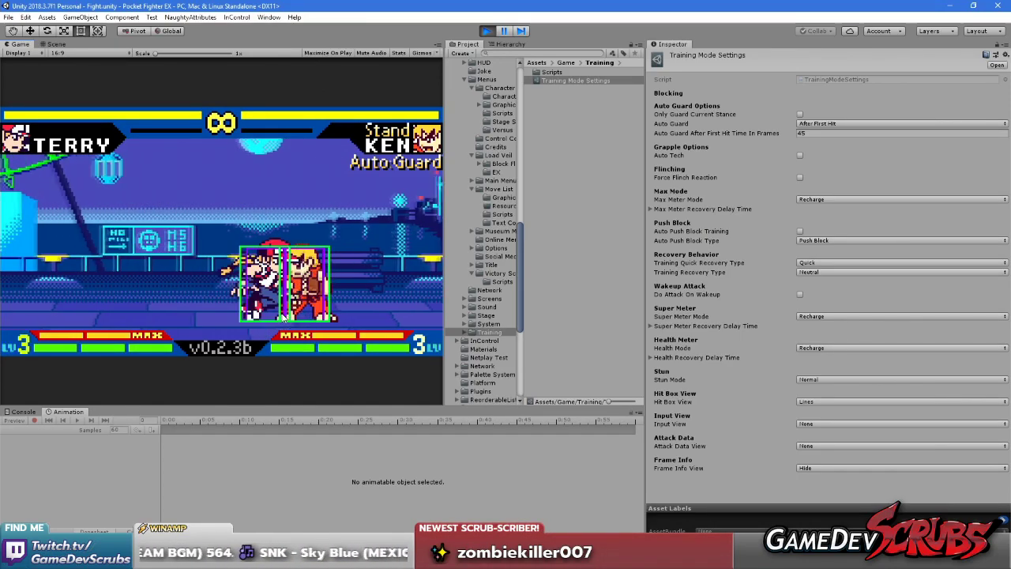
{"action": "key", "text": "Down"}
{"action": "key", "text": "Right"}
{"action": "key", "text": "j"}
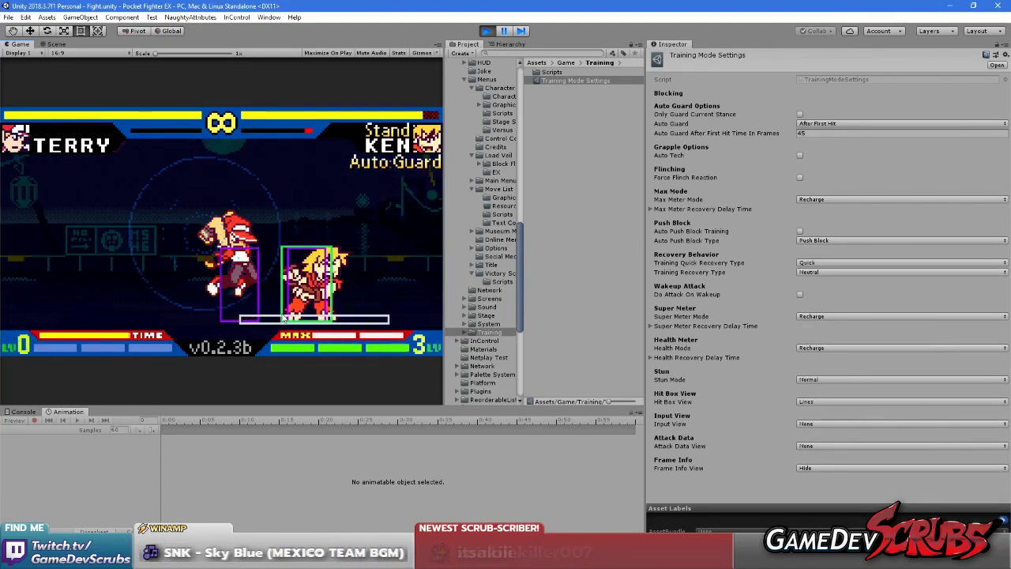
- Reset the positions, close in on Ken and test a Power Max and Max Cancel combo into Terry's super
{"action": "key", "text": "BackSpace"}
{"action": "key", "text": "Right"}
{"action": "key", "text": "Right"}
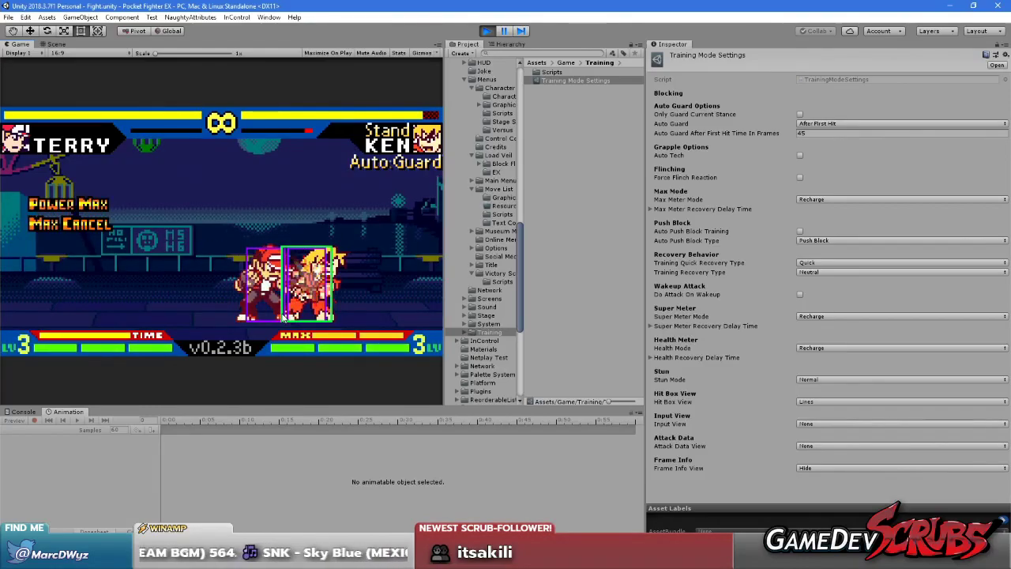
{"action": "key", "text": "Down"}
{"action": "key", "text": "Right"}
{"action": "key", "text": "j"}
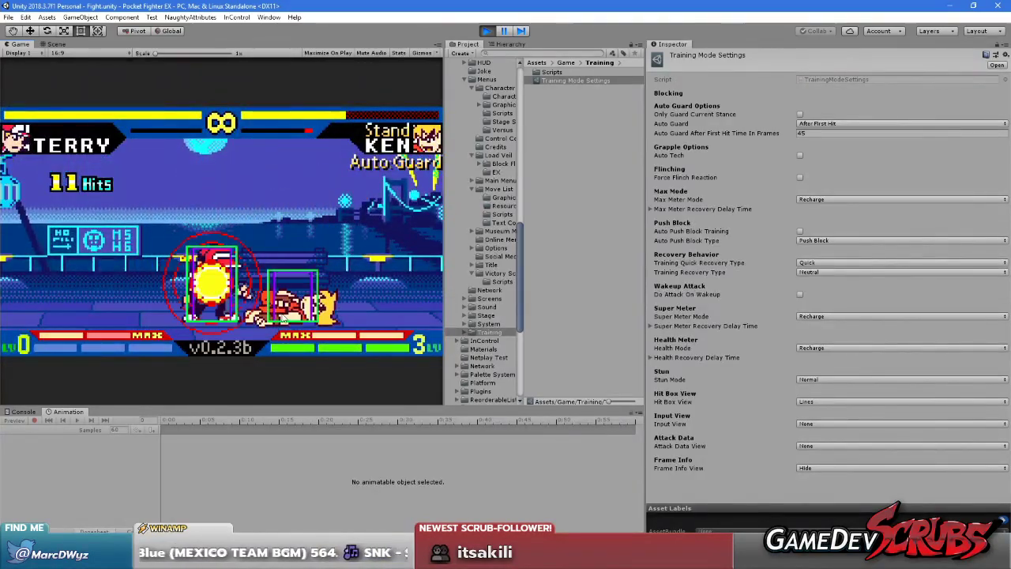
- Reset the positions again and test Max Cancel out of Terry's ground special on Ken
{"action": "key", "text": "BackSpace"}
{"action": "key", "text": "Right"}
{"action": "key", "text": "Right"}
{"action": "key", "text": "j"}
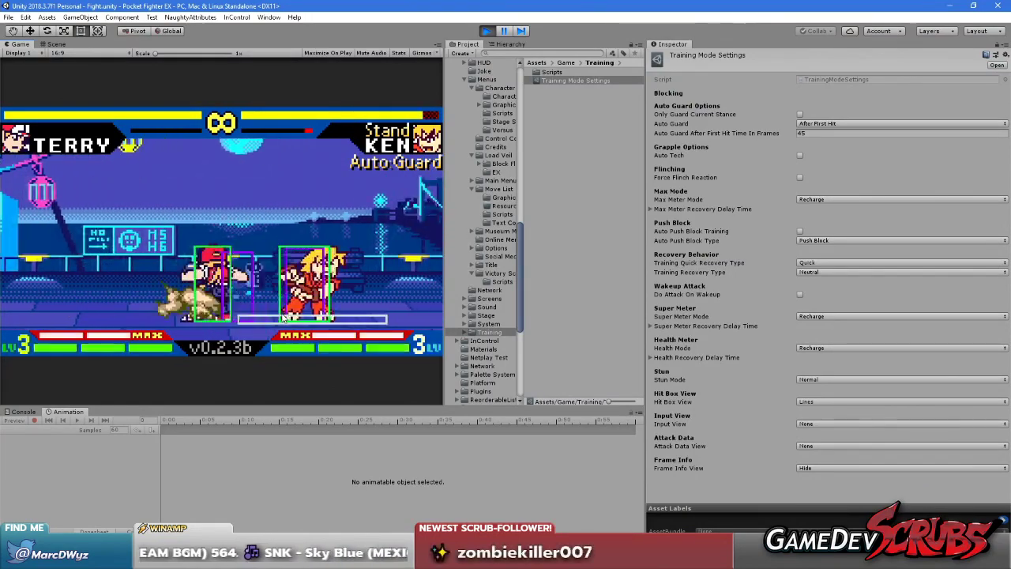
{"action": "key", "text": "j"}
{"action": "key", "text": "k"}
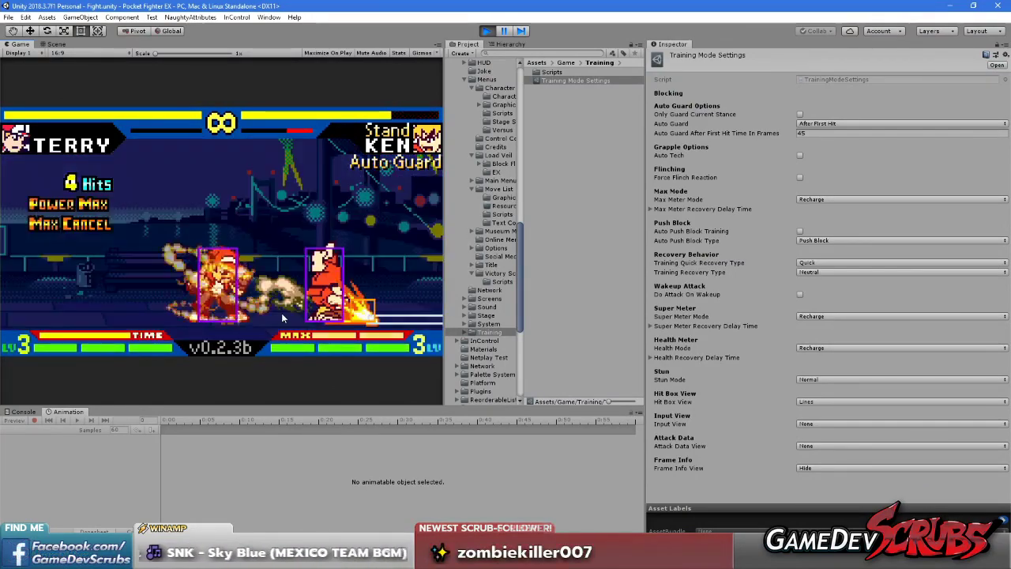
- Chase Ken to the stage edge and test Terry's ground attacks and jump-in combo on him there
{"action": "key", "text": "Right"}
{"action": "key", "text": "Right"}
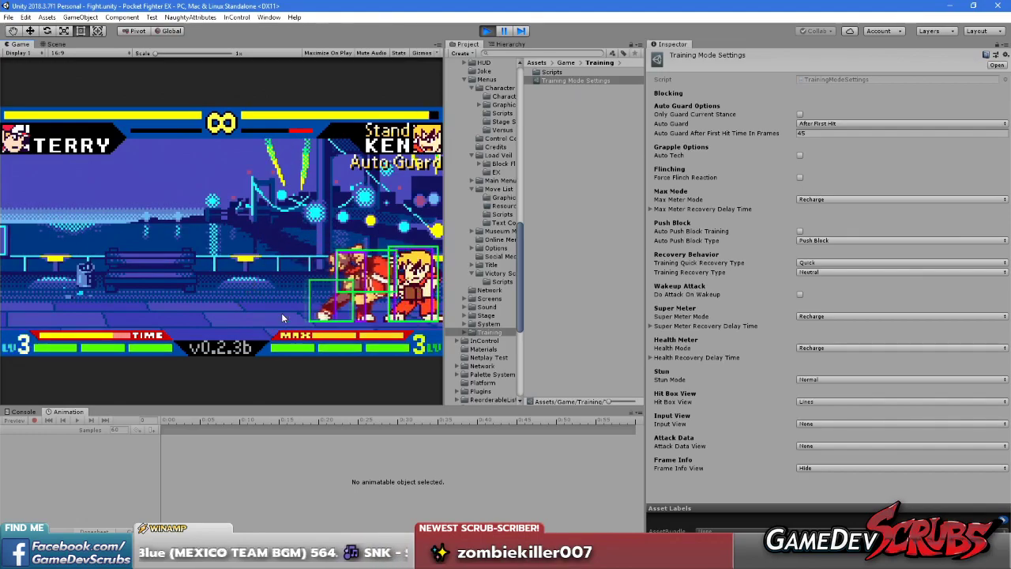
{"action": "key", "text": "Right"}
{"action": "key", "text": "j"}
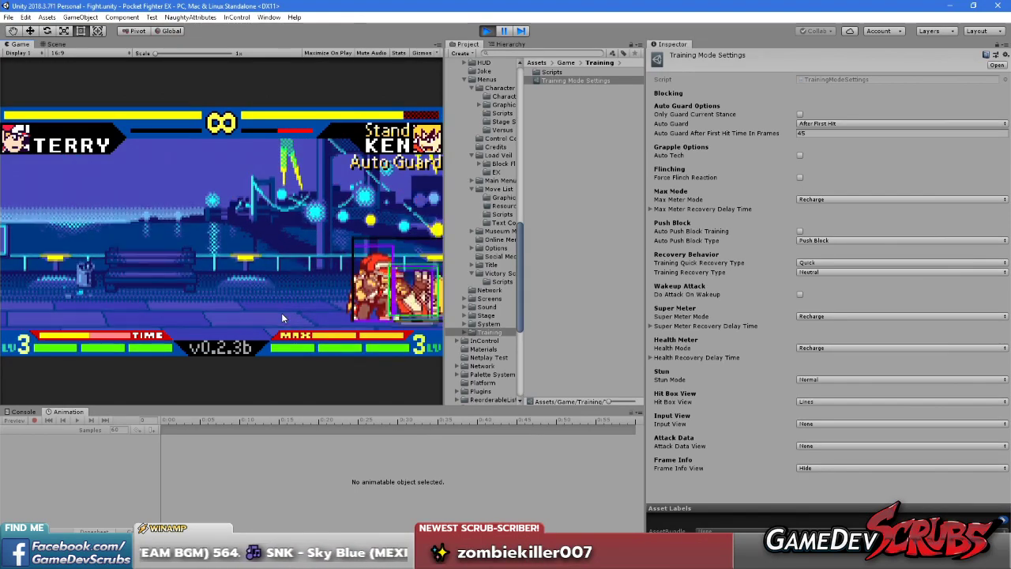
{"action": "key", "text": "j"}
{"action": "key", "text": "Up"}
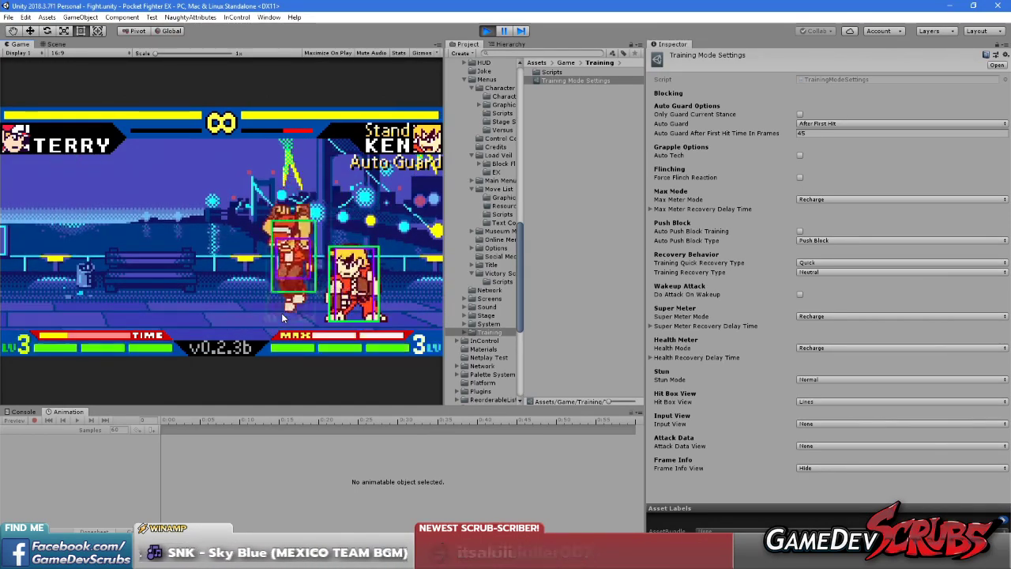
{"action": "key", "text": "Right"}
{"action": "key", "text": "j"}
{"action": "key", "text": "j"}
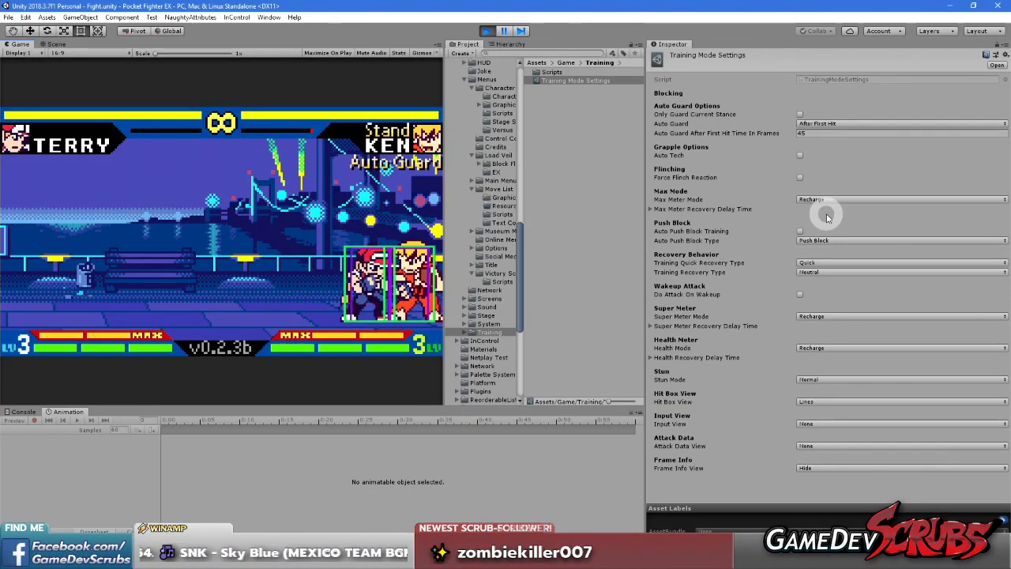
- Set the Training Recovery Type to Random in the Training Mode Settings
{"action": "left_click", "coordinate": [810, 272]}
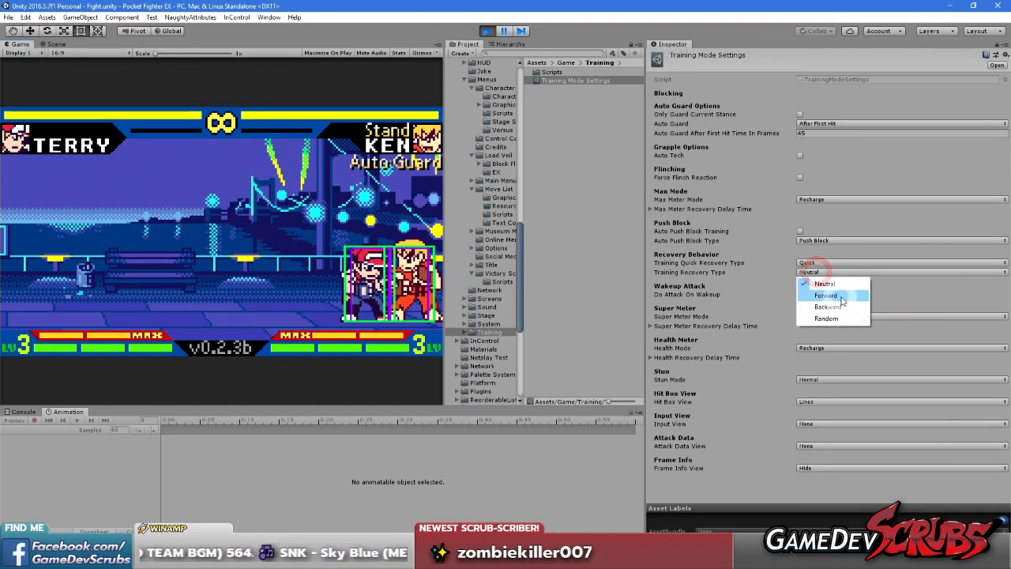
{"action": "left_click", "coordinate": [835, 318]}
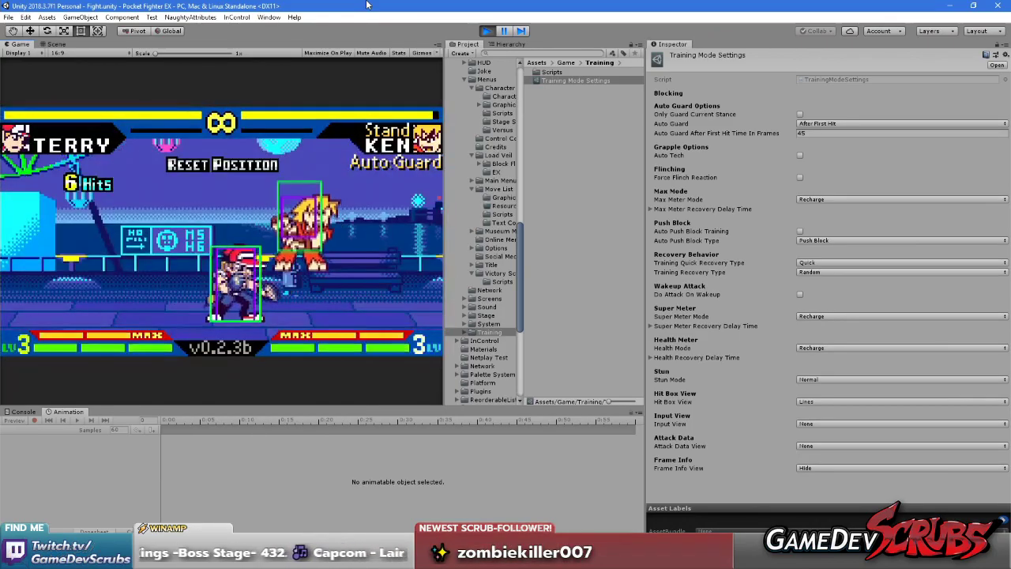
{"action": "left_click", "coordinate": [562, 99]}
{"action": "left_click", "coordinate": [456, 91]}
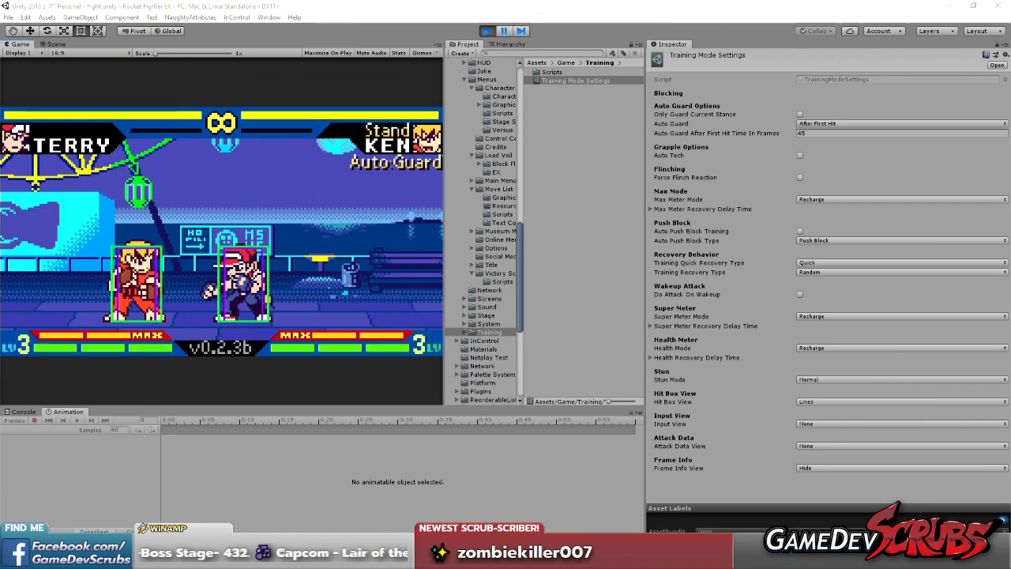
{"action": "key", "text": "alt+Tab"}
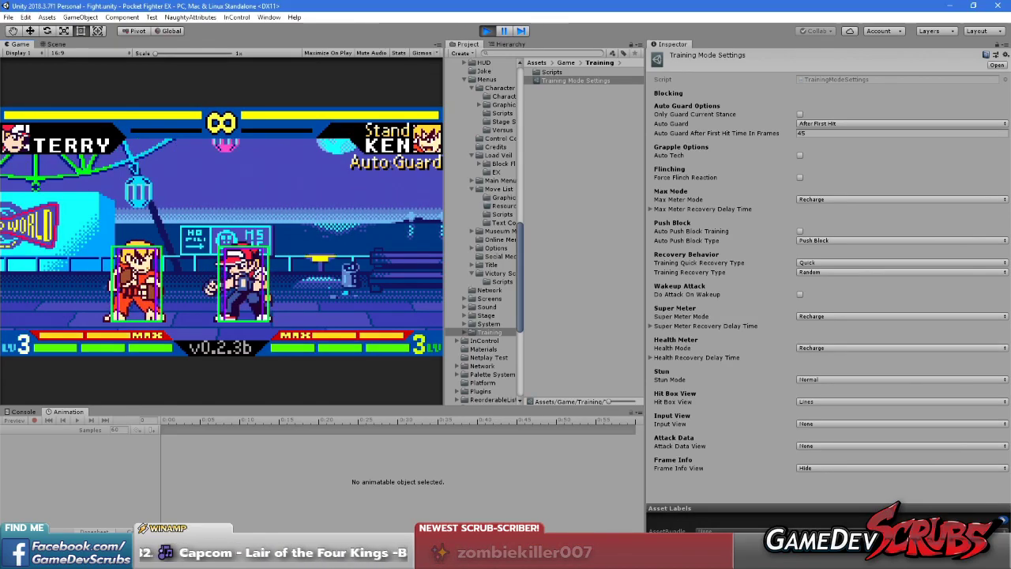